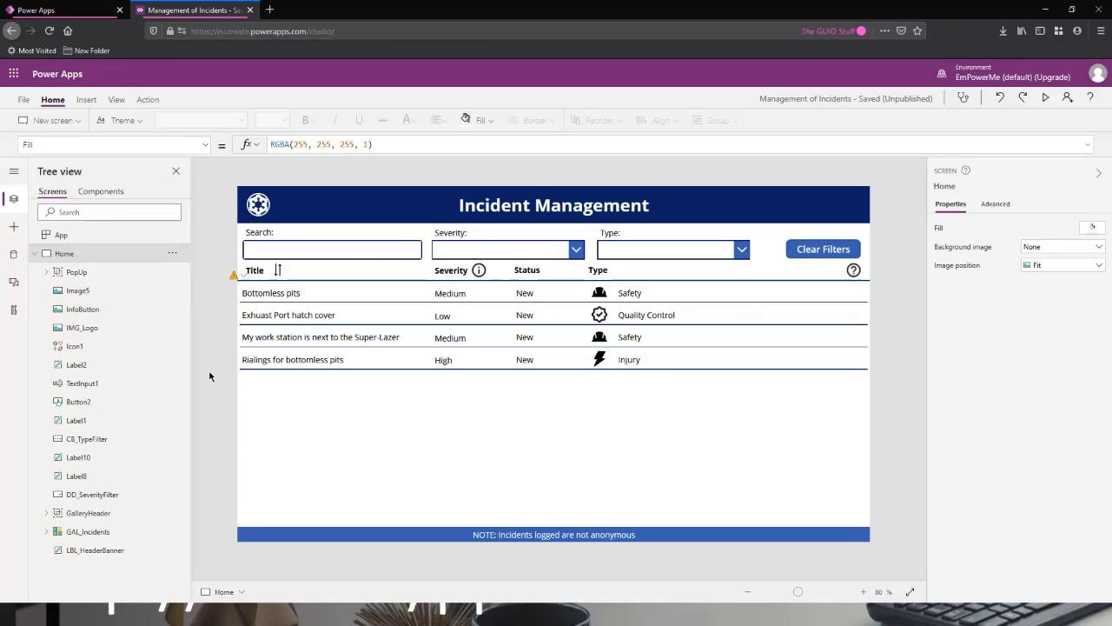
# View the Severity info pop-up and the Help pop-up on the Home screen, closing each one.
pyautogui.keyDown('alt'); pyautogui.click(480, 271); pyautogui.keyUp('alt')
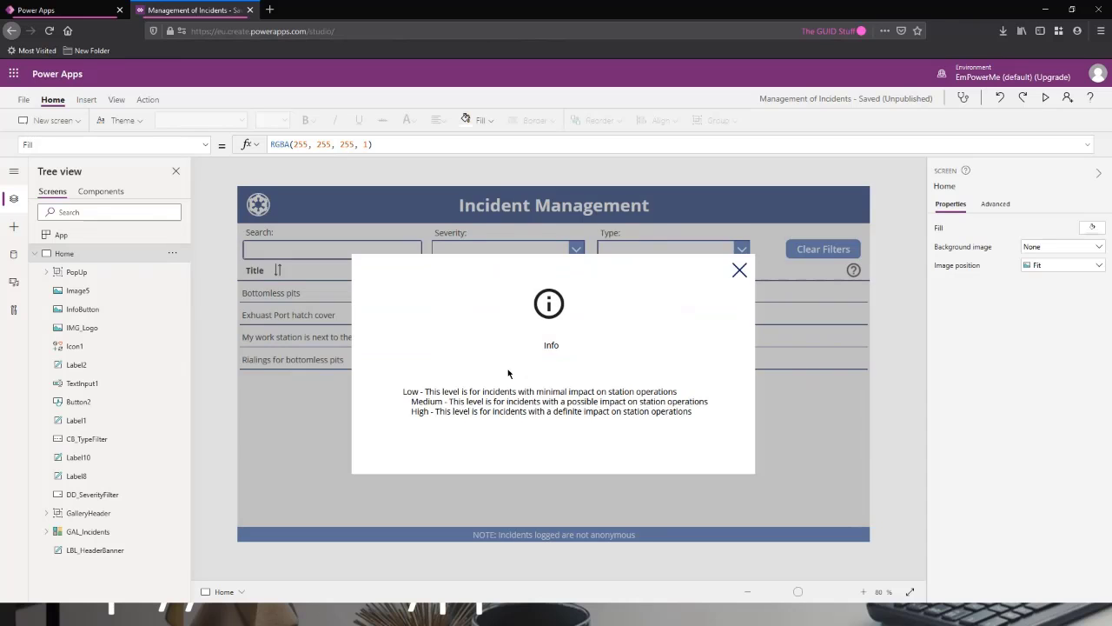
pyautogui.keyDown('alt'); pyautogui.click(739, 270); pyautogui.keyUp('alt')
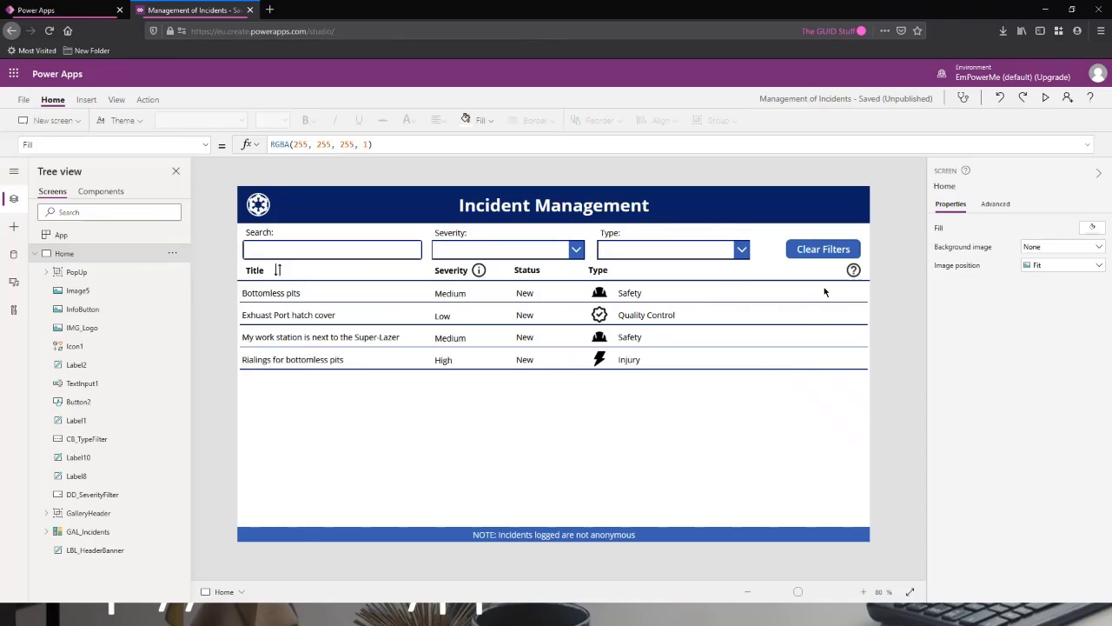
pyautogui.keyDown('alt'); pyautogui.click(854, 271); pyautogui.keyUp('alt')
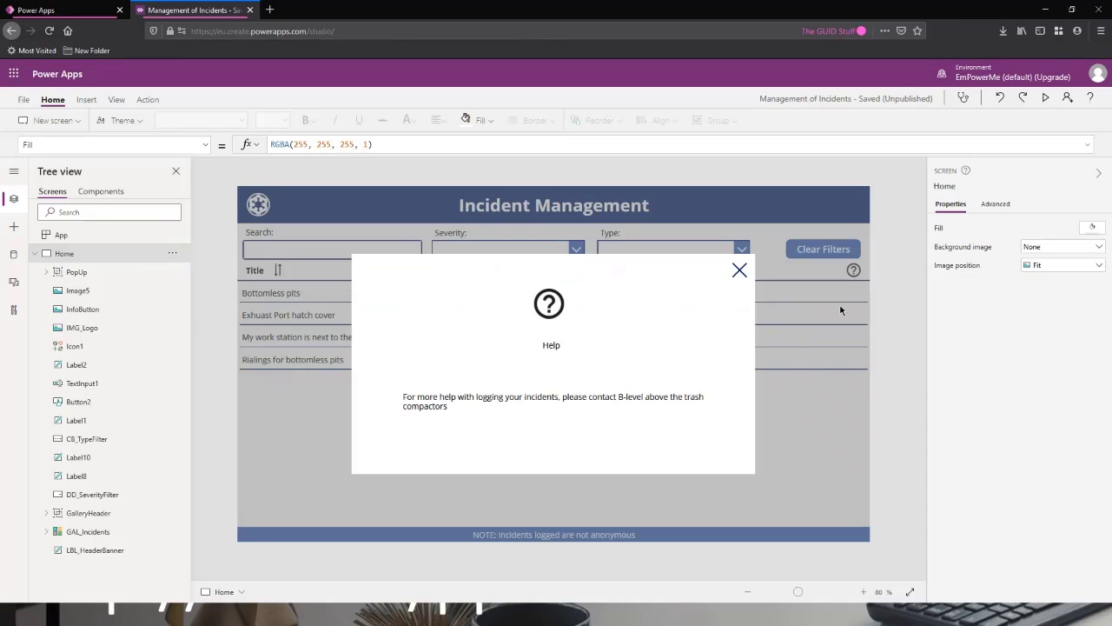
pyautogui.keyDown('alt'); pyautogui.click(738, 268); pyautogui.keyUp('alt')
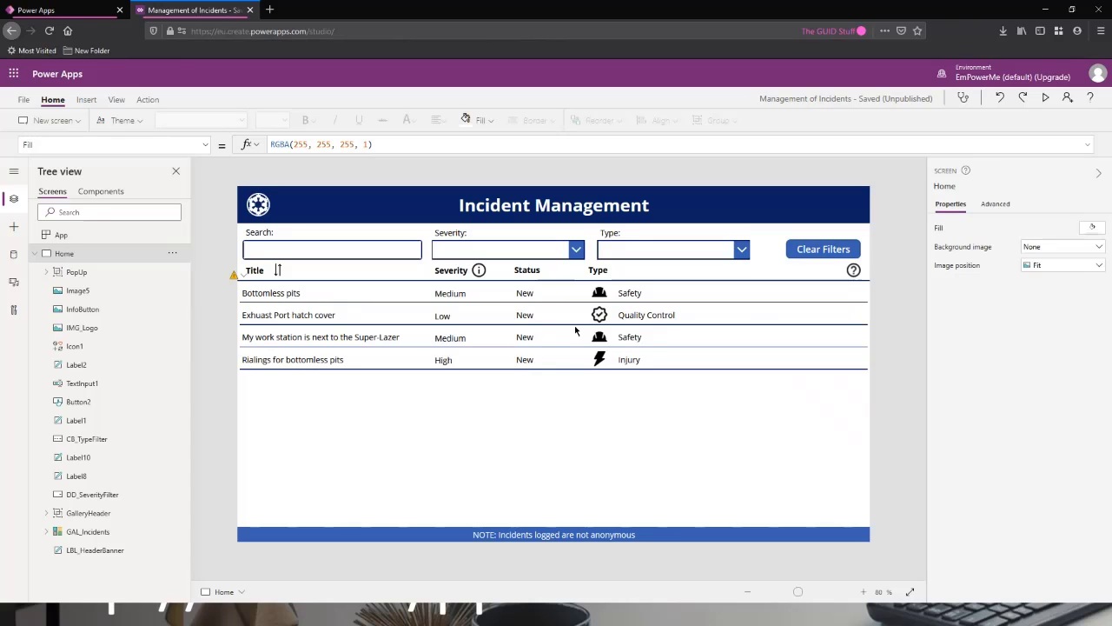
# Review the Home screen's controls in the tree and view the Severity info pop-up again.
pyautogui.click(36, 254)
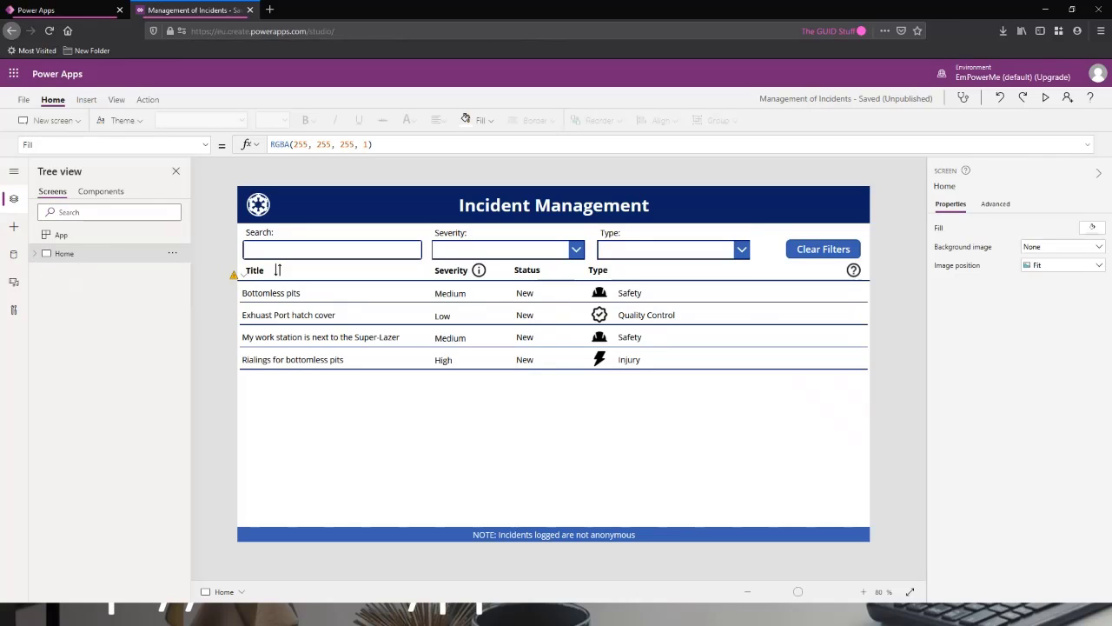
pyautogui.click(36, 255)
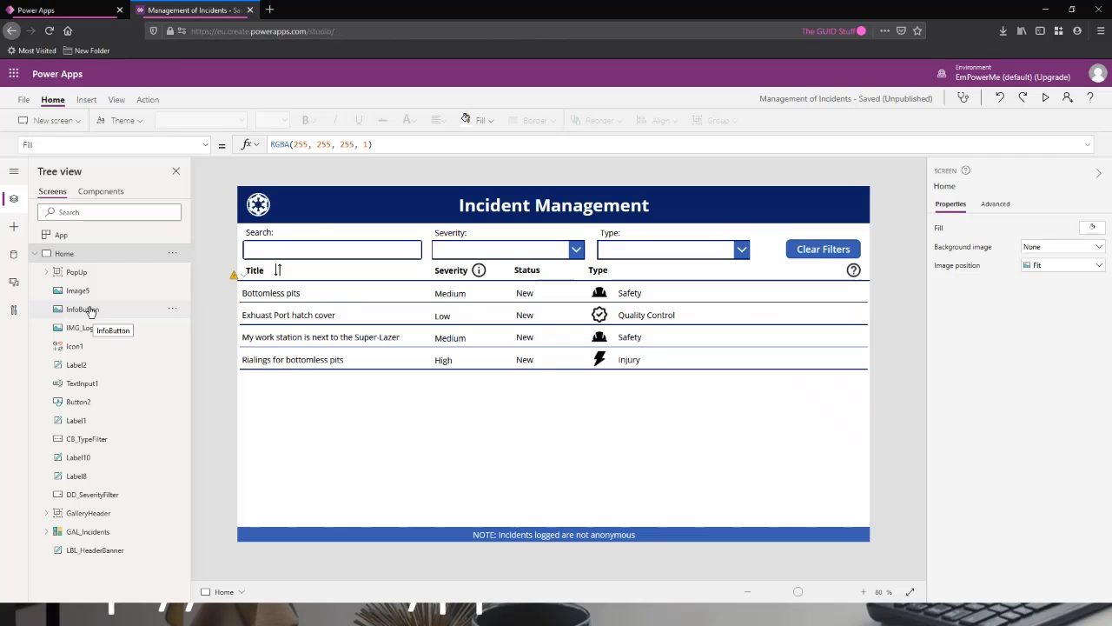
pyautogui.keyDown('alt'); pyautogui.click(478, 272); pyautogui.keyUp('alt')
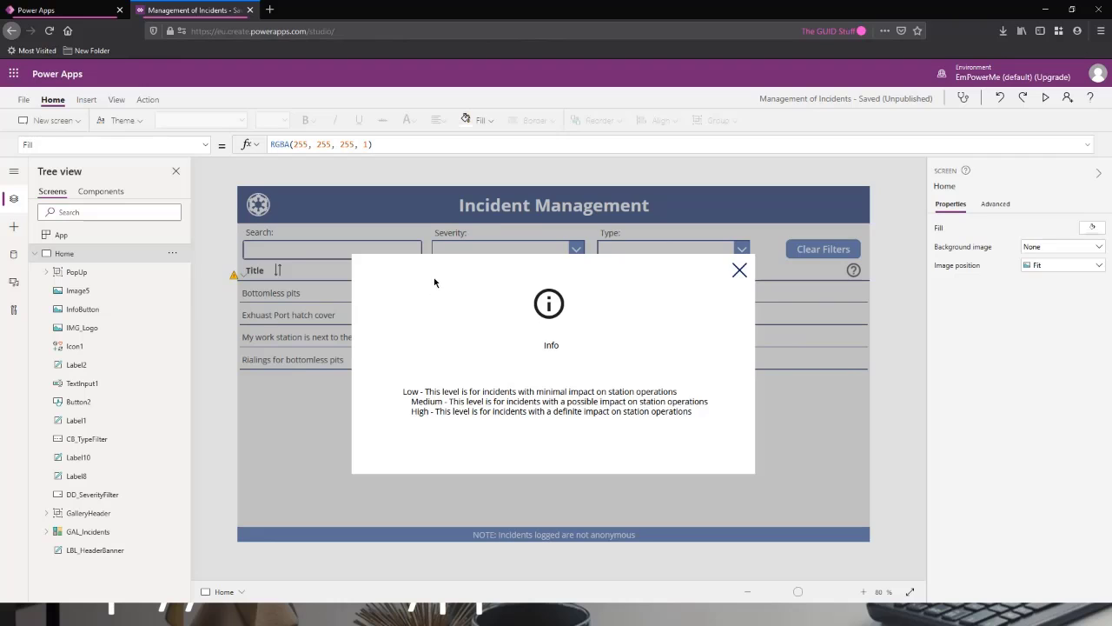
pyautogui.click(739, 271)
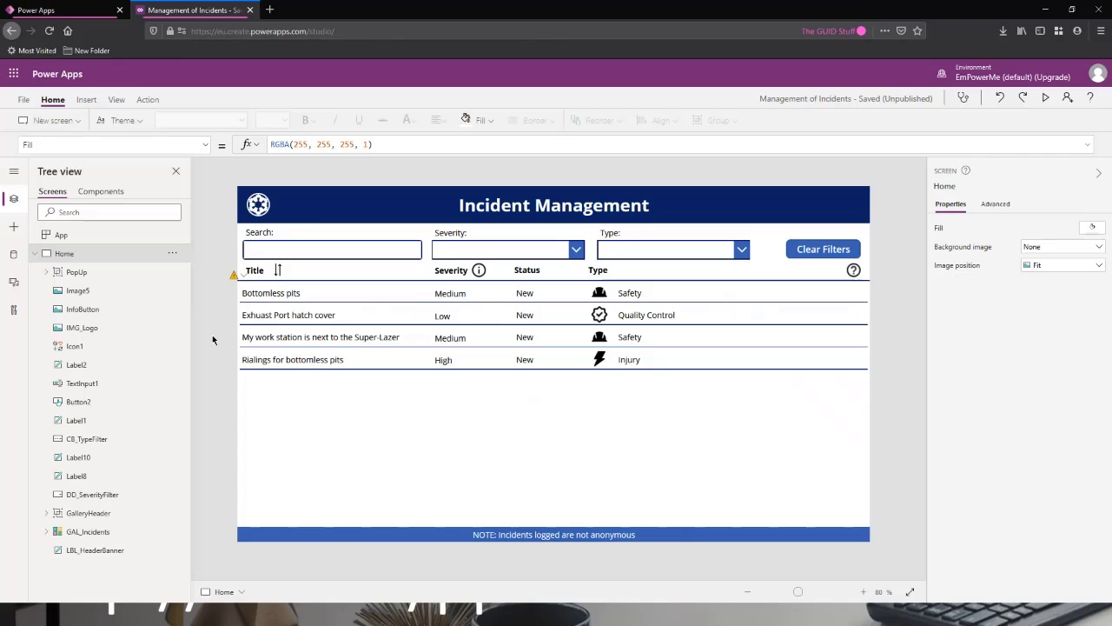
# Add a new screen to the app from the Scrollable template.
pyautogui.click(35, 254)
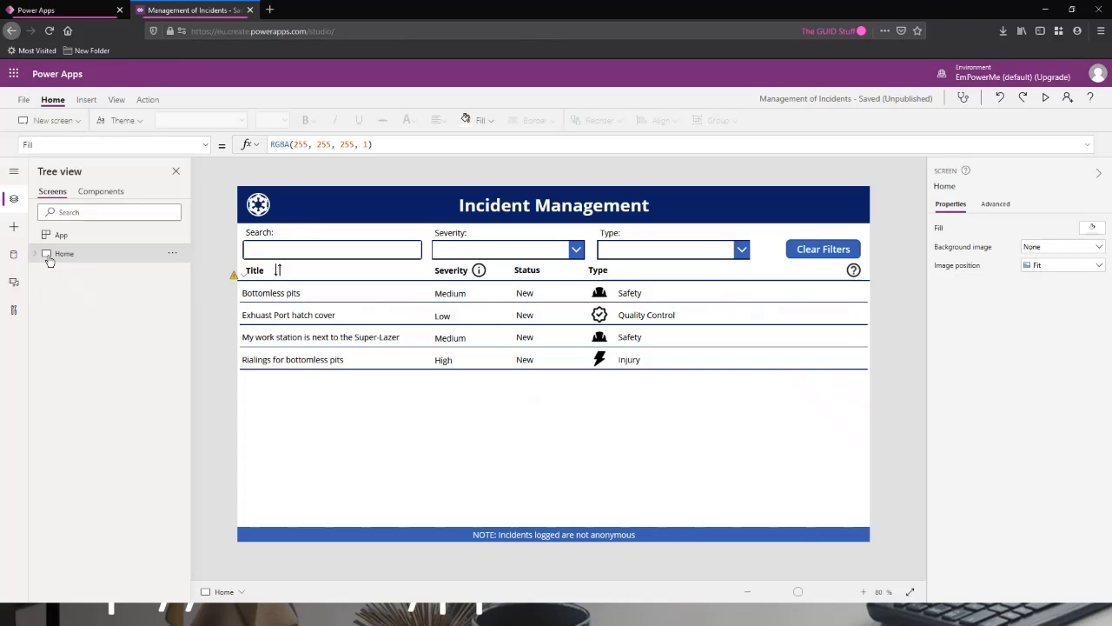
pyautogui.click(75, 121)
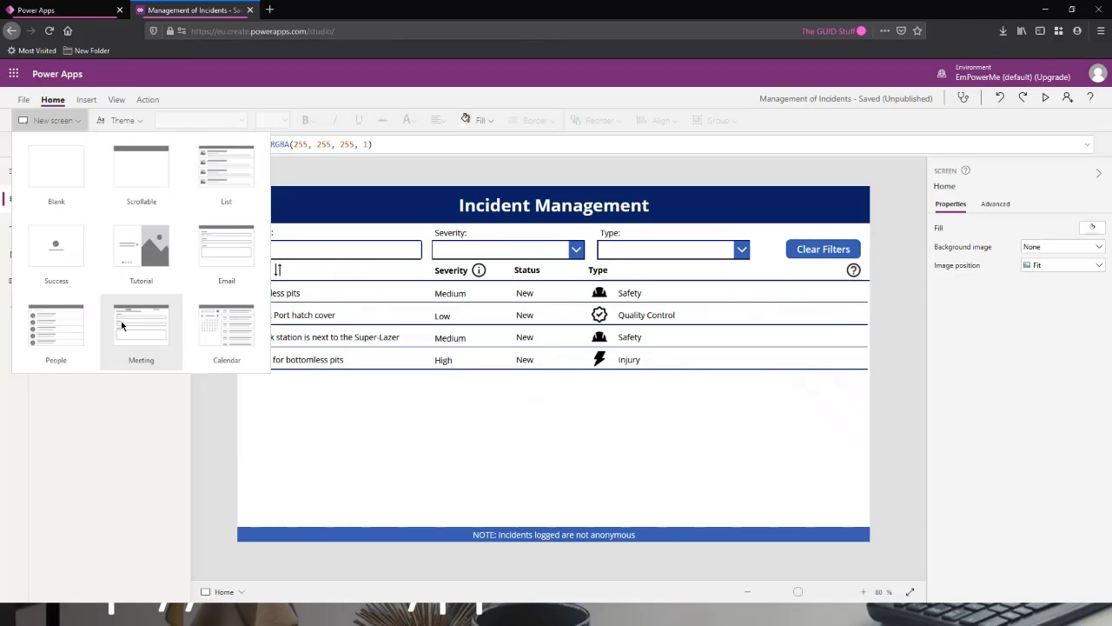
pyautogui.click(51, 171)
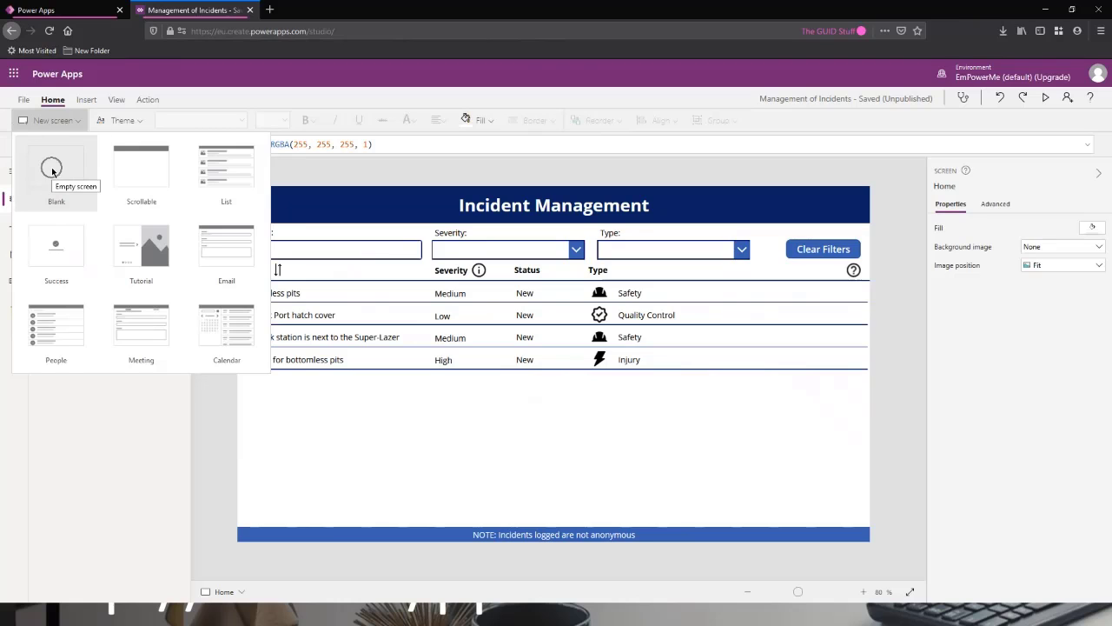
pyautogui.click(142, 175)
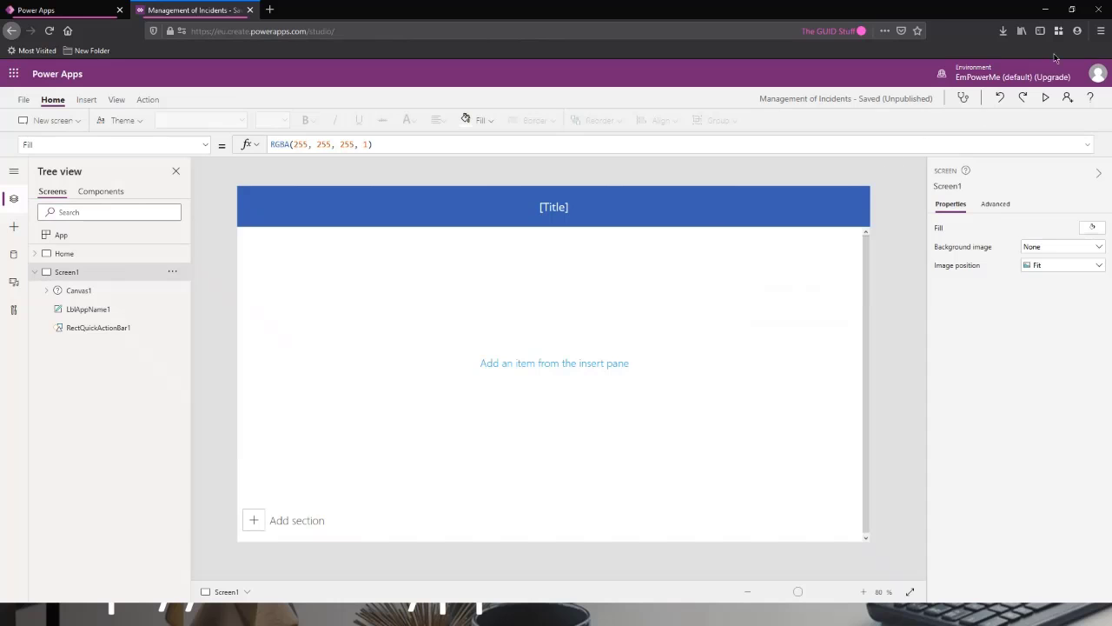
# Set the browser zoom to 133%.
pyautogui.click(1100, 30)
pyautogui.click(1074, 144)
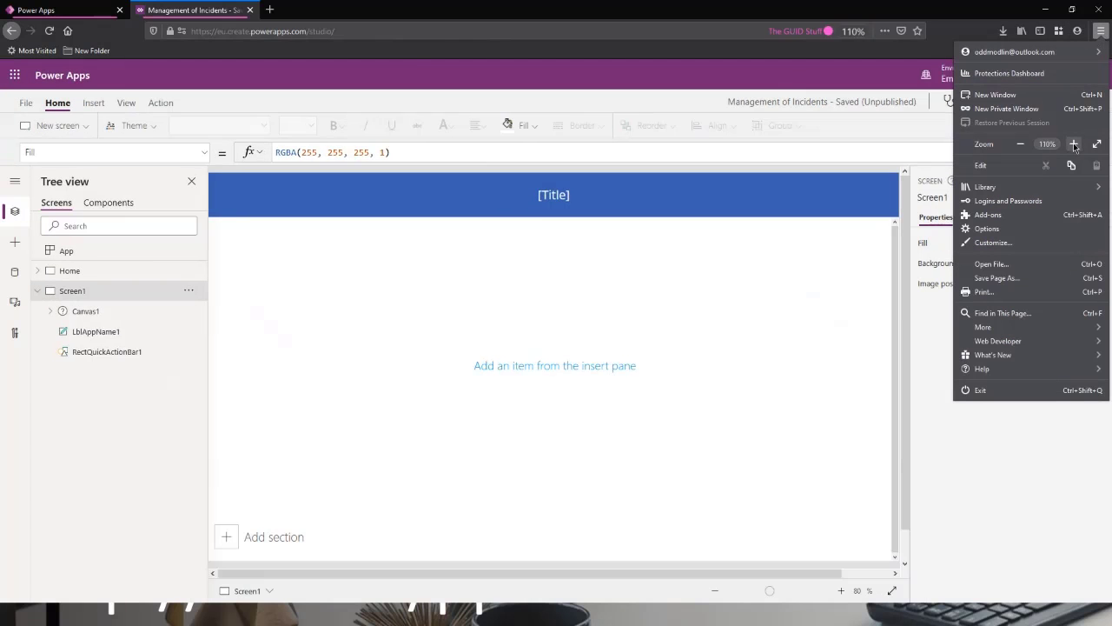
pyautogui.click(1074, 144)
pyautogui.click(1075, 144)
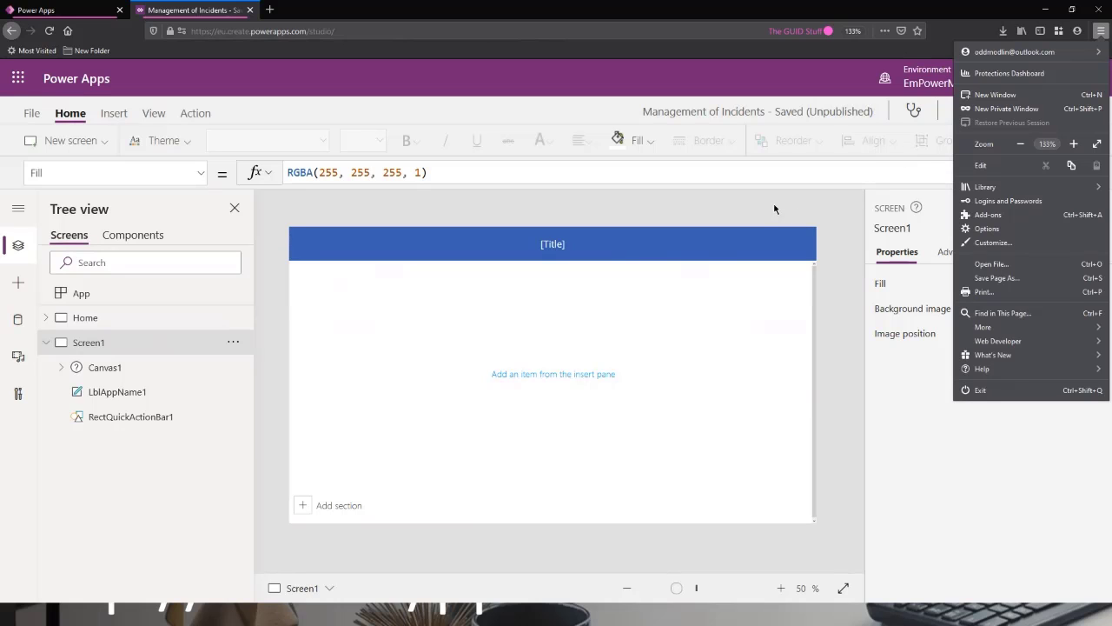
pyautogui.click(664, 214)
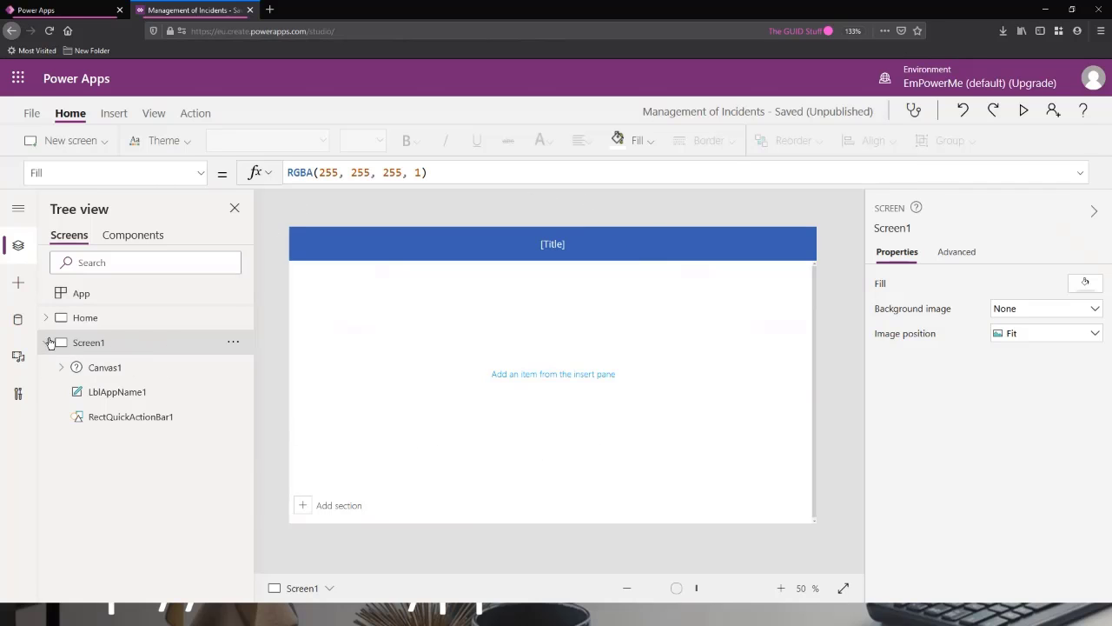
# Preview the new screen with its scrollable canvas and dismiss the testing tip so it does not show again.
pyautogui.click(113, 368)
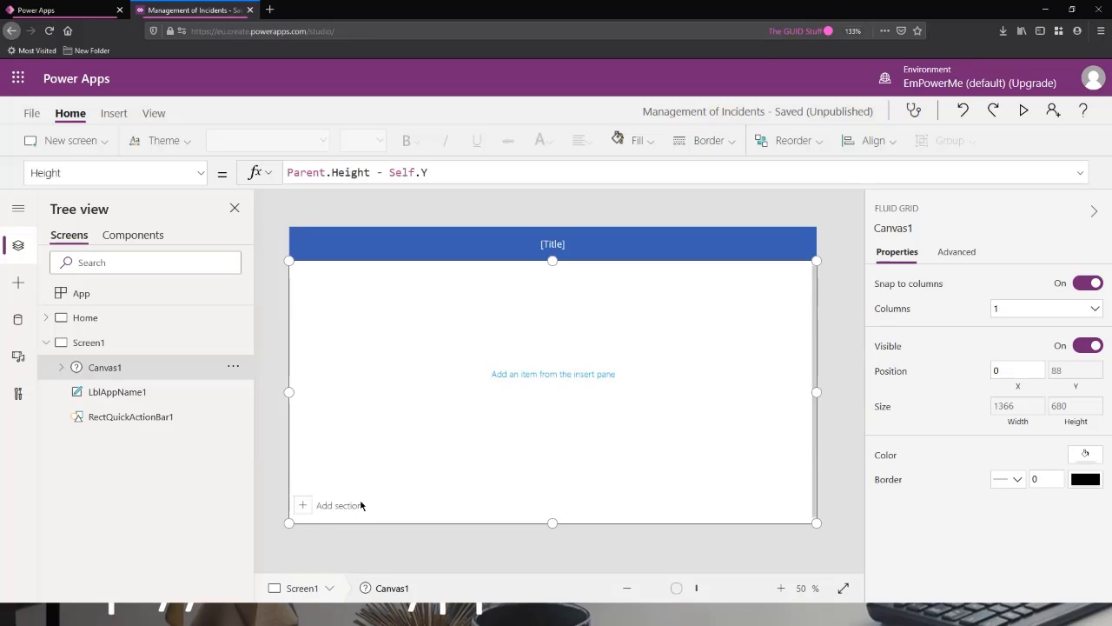
pyautogui.click(1024, 111)
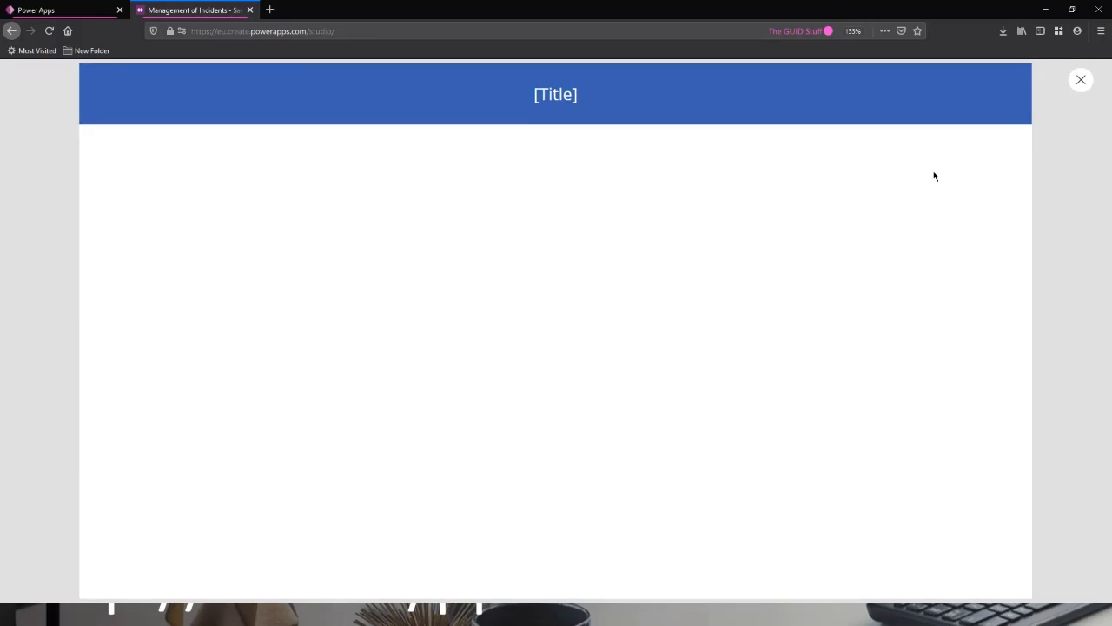
pyautogui.click(1082, 82)
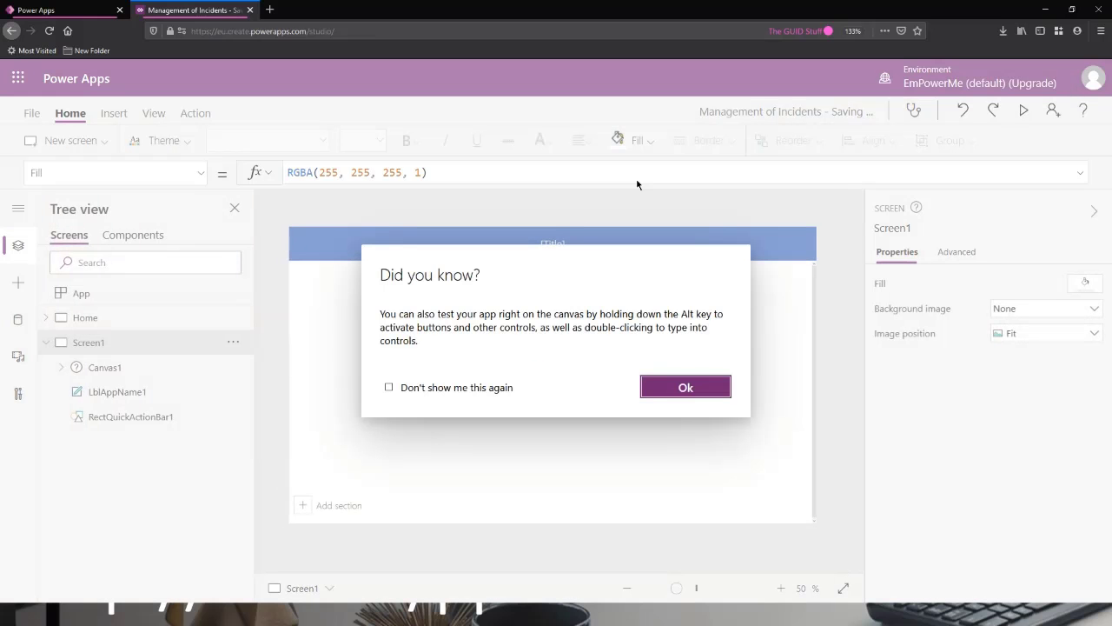
pyautogui.click(435, 388)
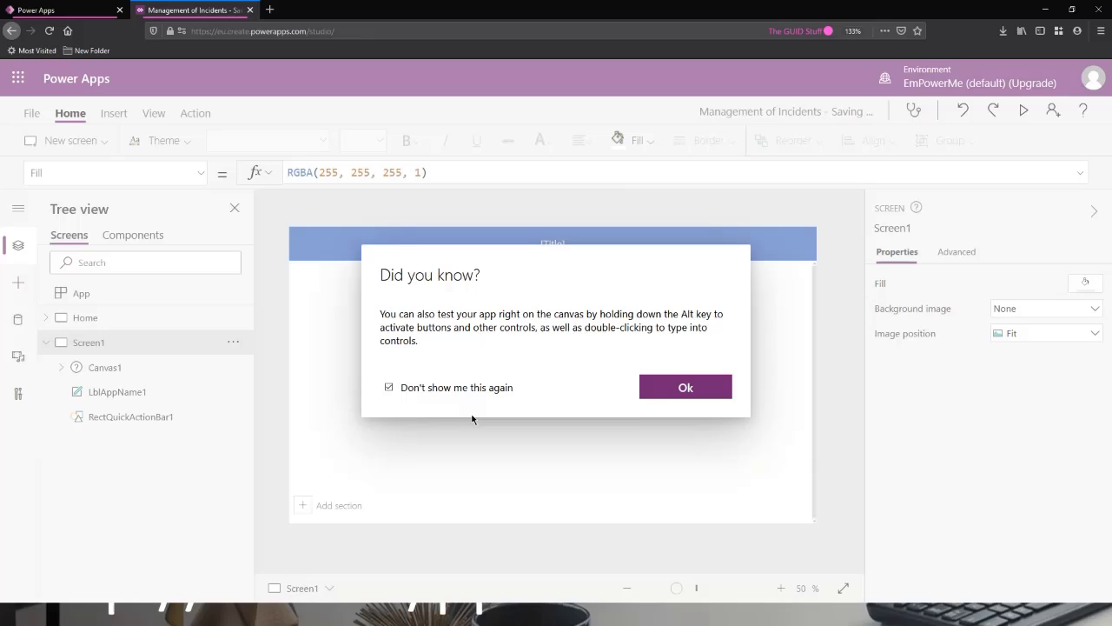
pyautogui.click(654, 388)
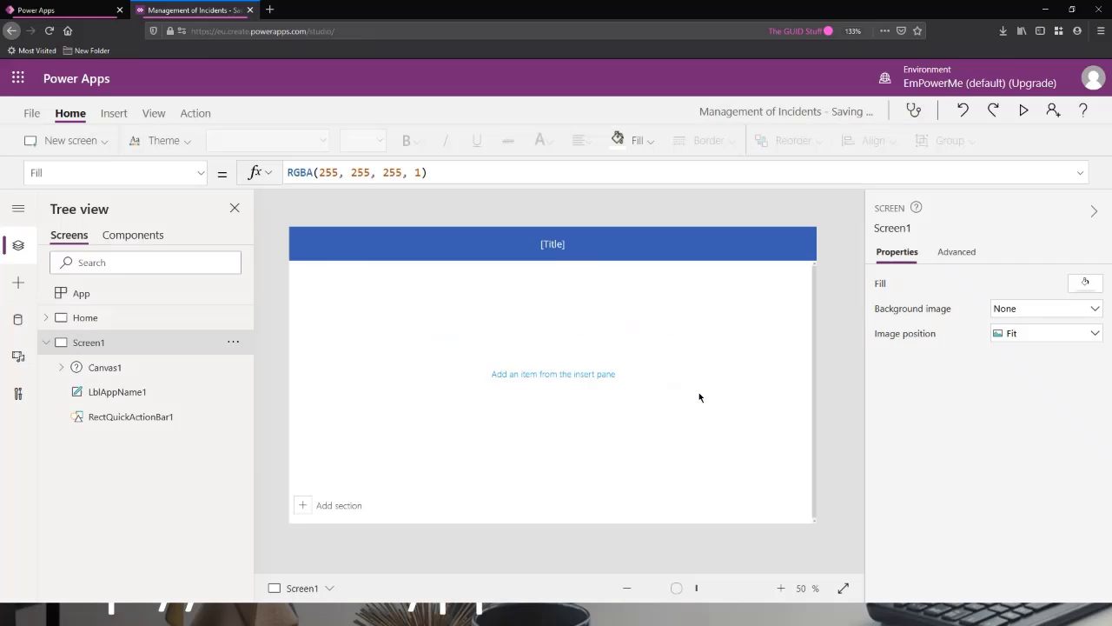
# Add a second section to the scrollable canvas and inspect both data cards in the editor and in preview.
pyautogui.click(325, 507)
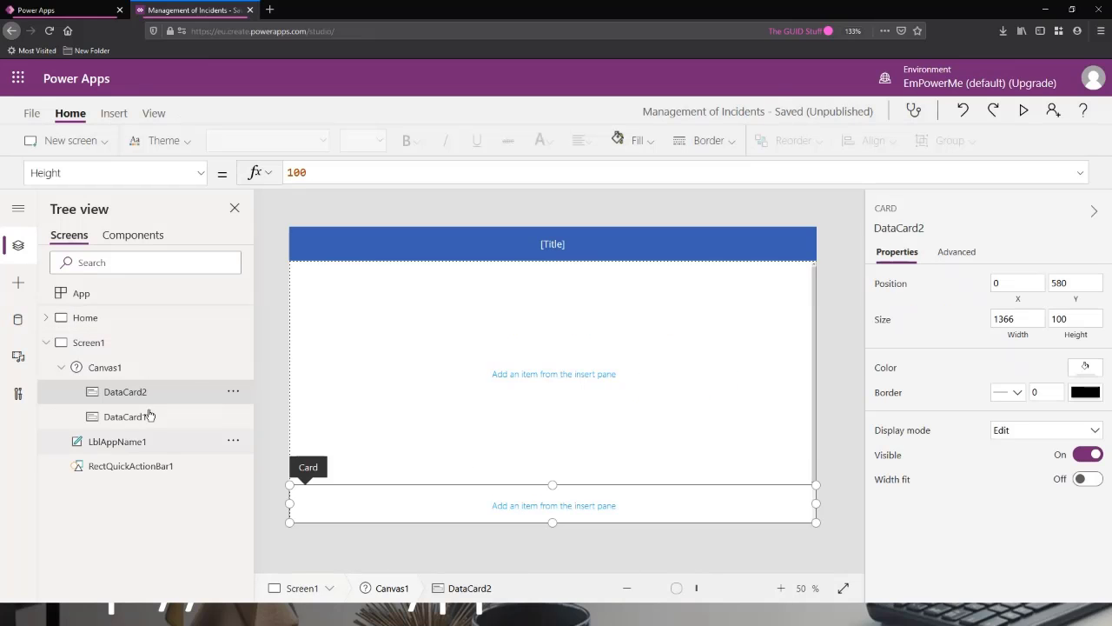
pyautogui.click(136, 420)
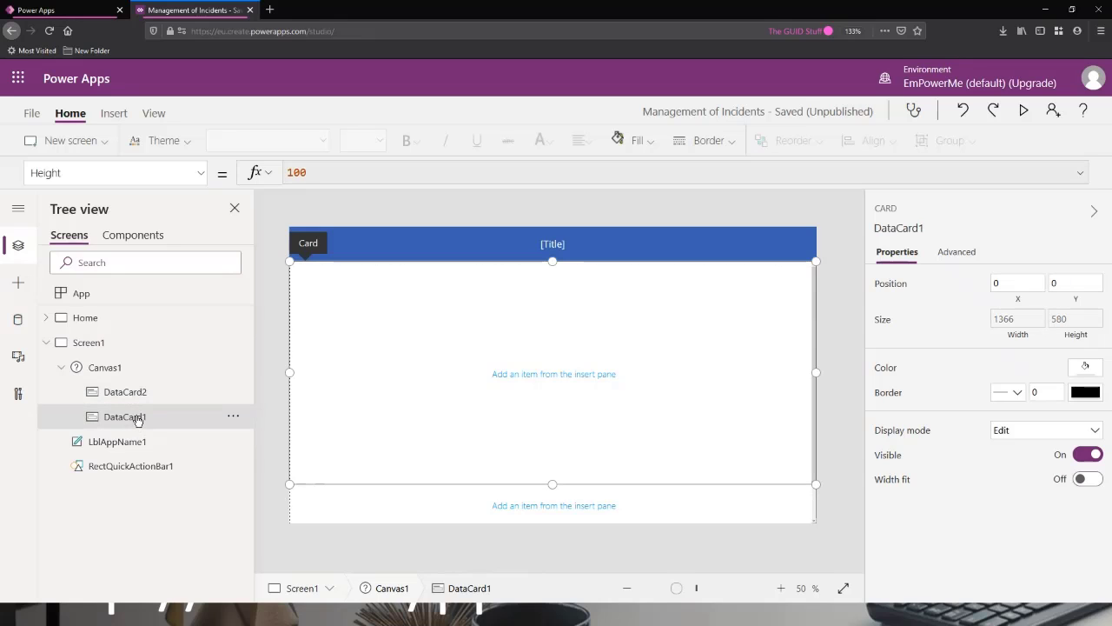
pyautogui.click(137, 396)
pyautogui.click(135, 419)
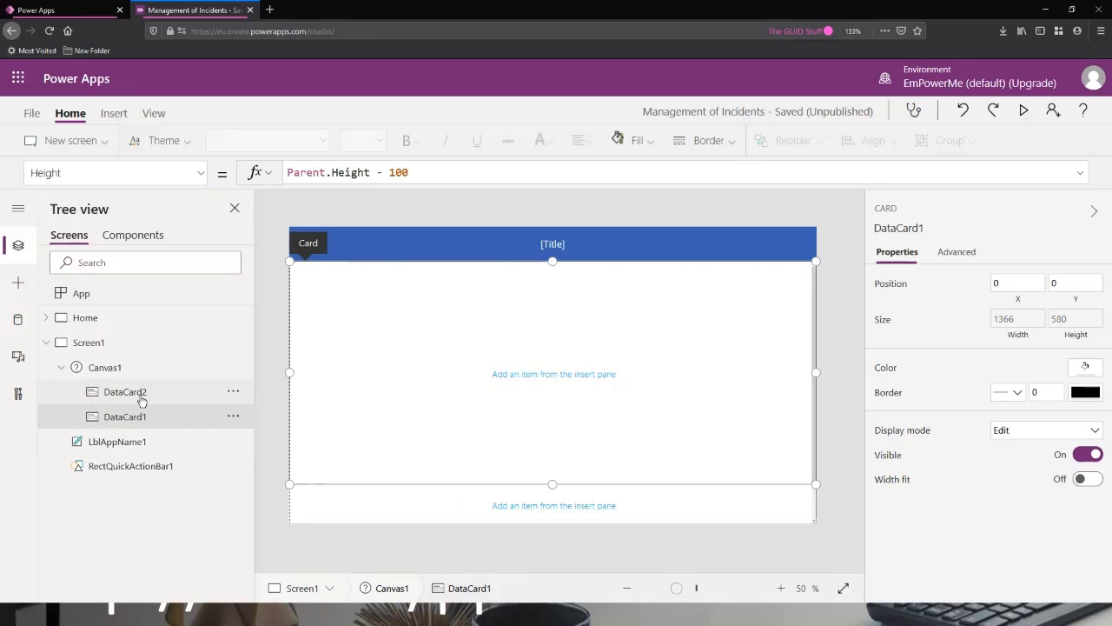
pyautogui.click(144, 395)
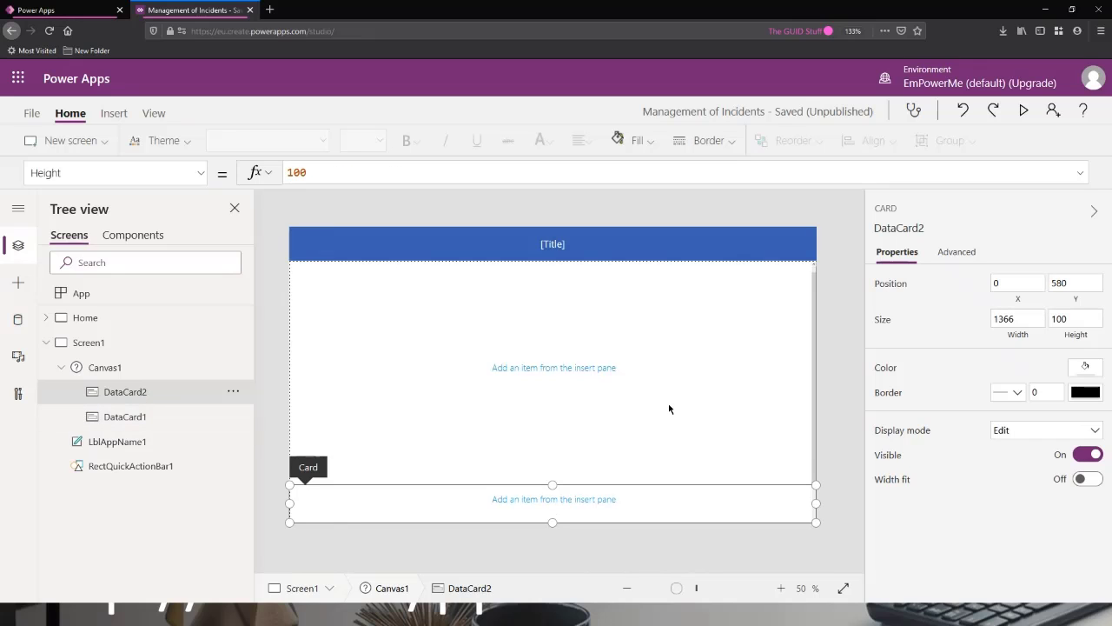
pyautogui.click(1024, 111)
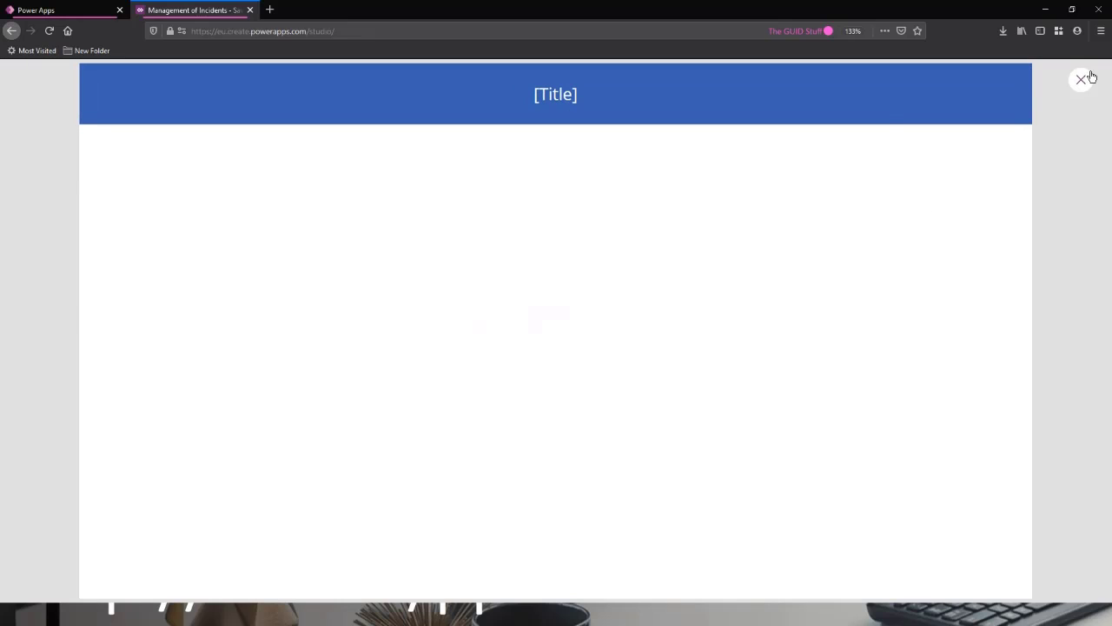
pyautogui.click(1081, 79)
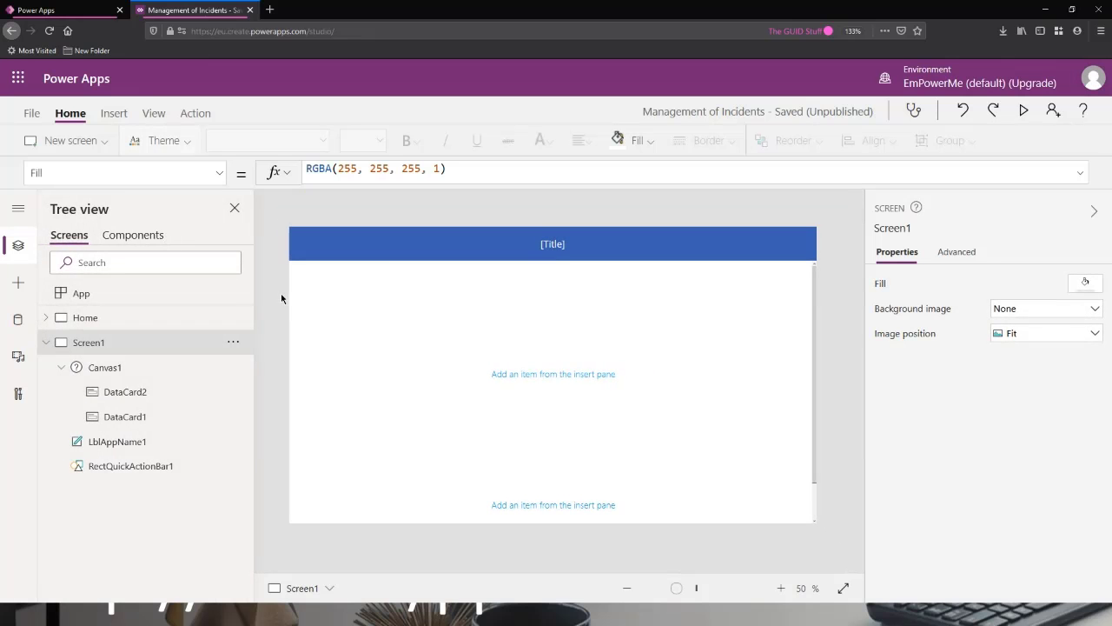
# Insert a default text label into the lower data card and another into the upper one, and preview the screen.
pyautogui.click(387, 334)
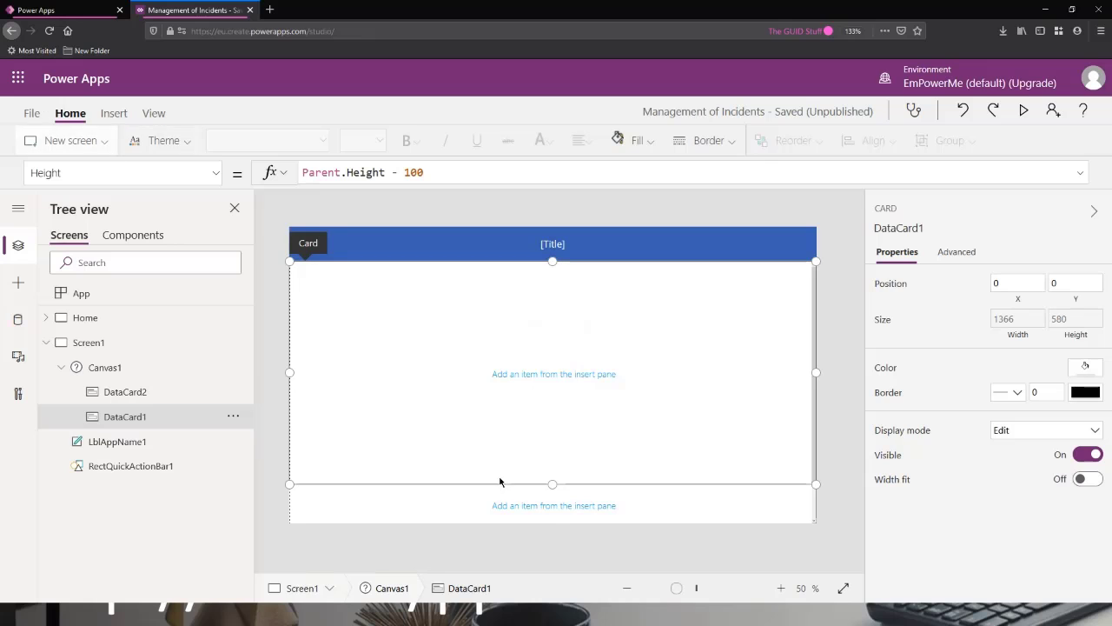
pyautogui.click(469, 495)
pyautogui.click(113, 113)
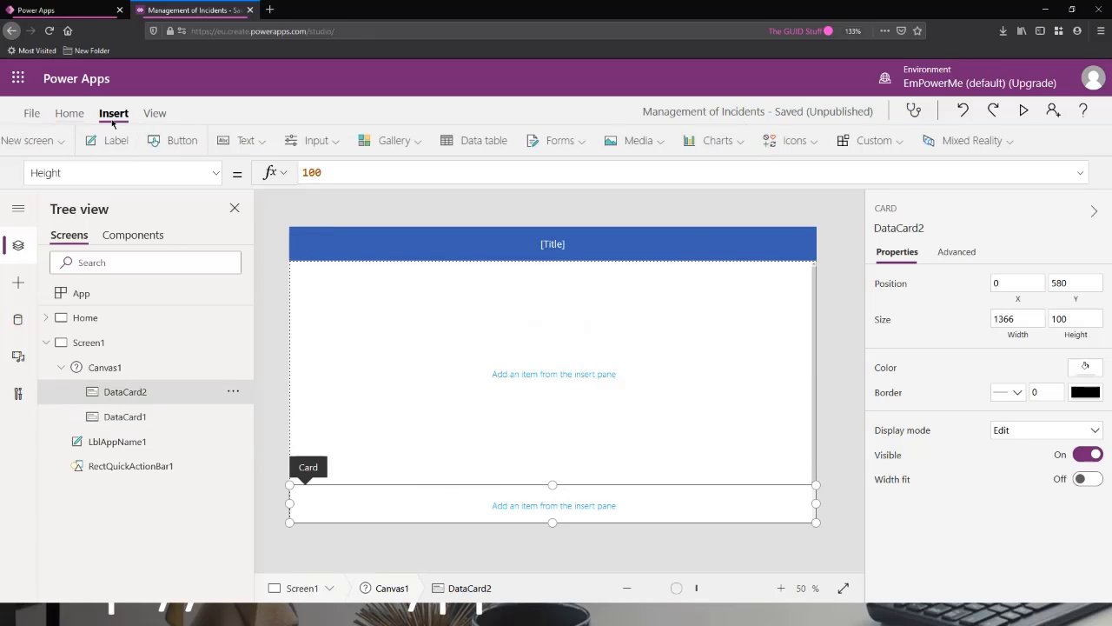
pyautogui.click(157, 141)
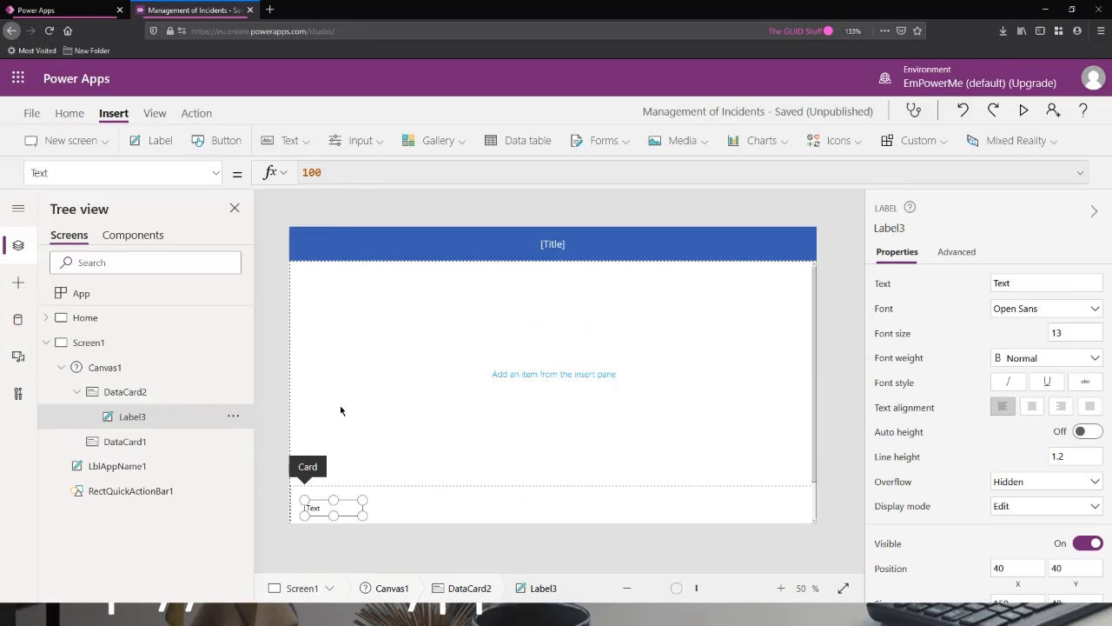
pyautogui.click(377, 373)
pyautogui.click(172, 141)
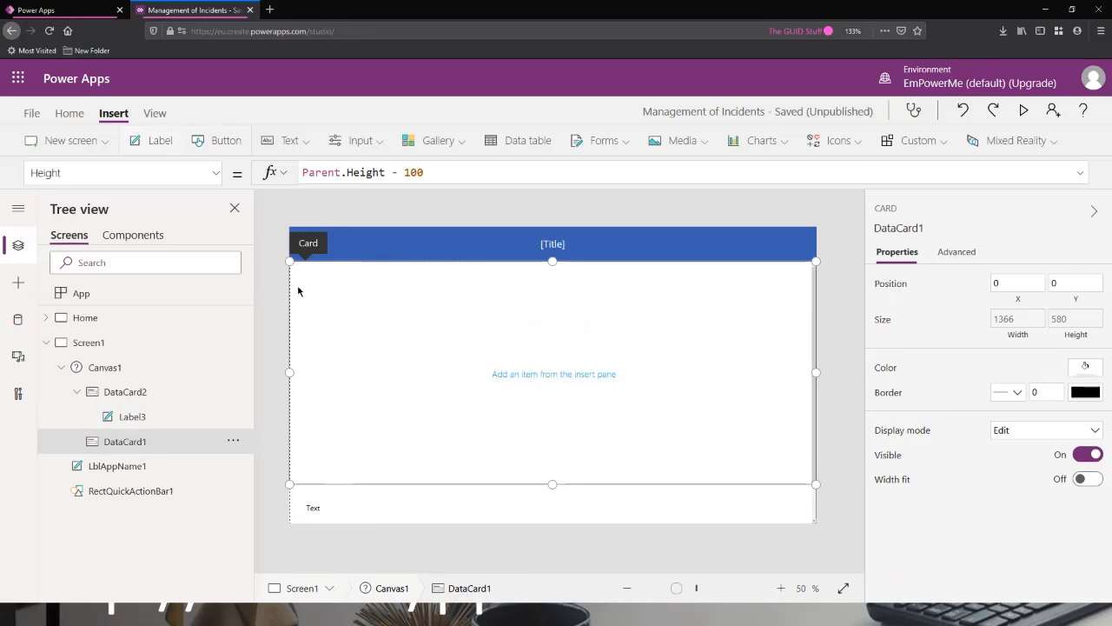
pyautogui.click(1024, 110)
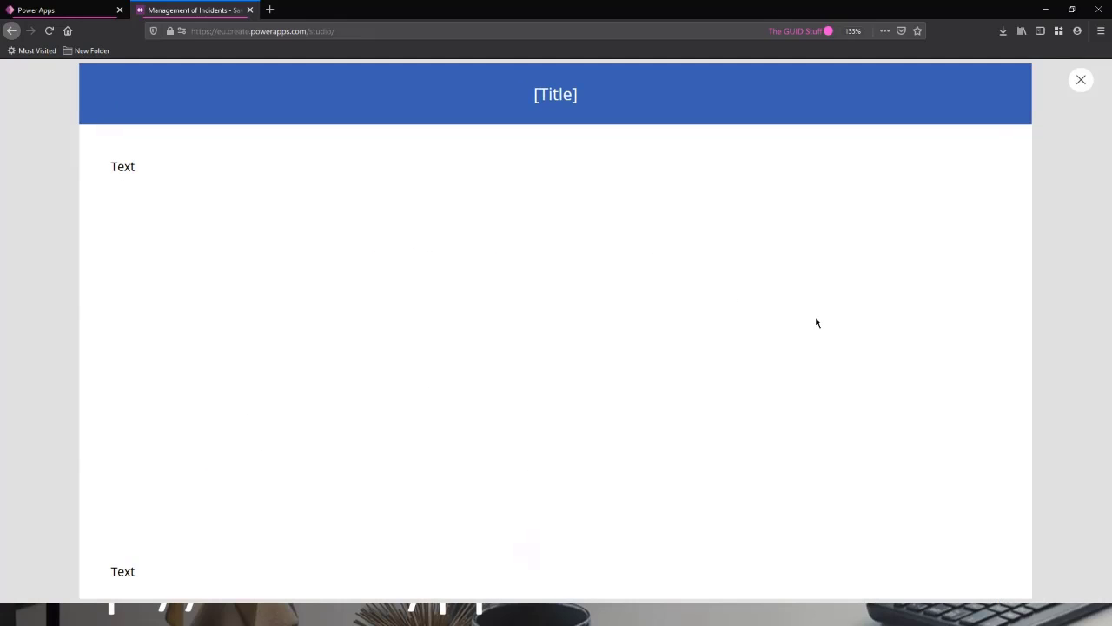
pyautogui.click(1082, 82)
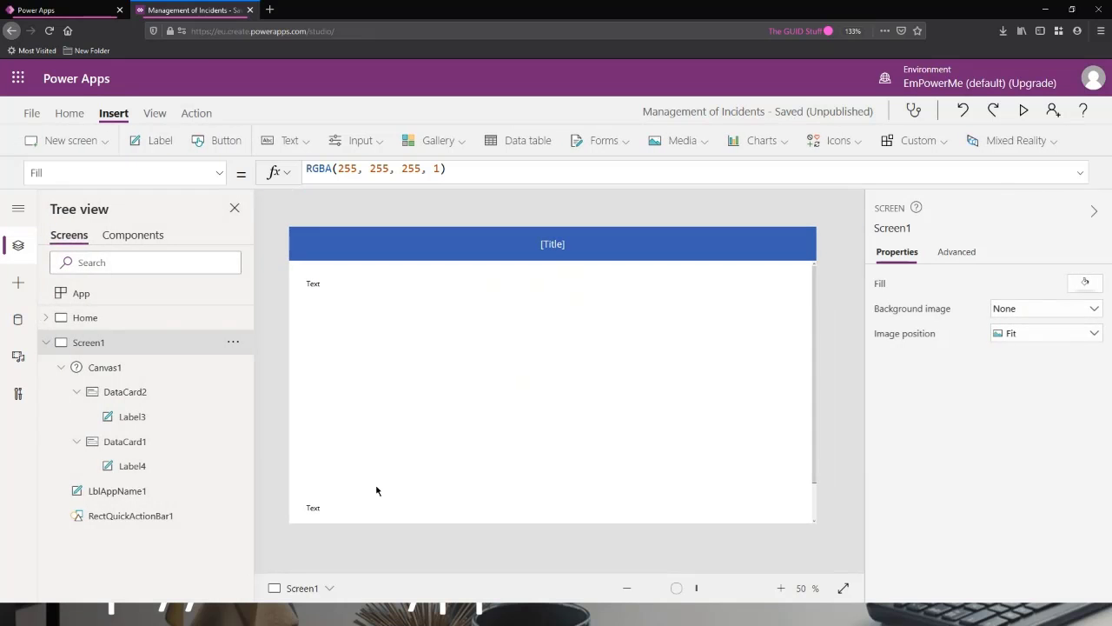
# Add a third section below the existing cards and insert a default text label into it.
pyautogui.click(414, 425)
pyautogui.scroll(-1, 578, 423)
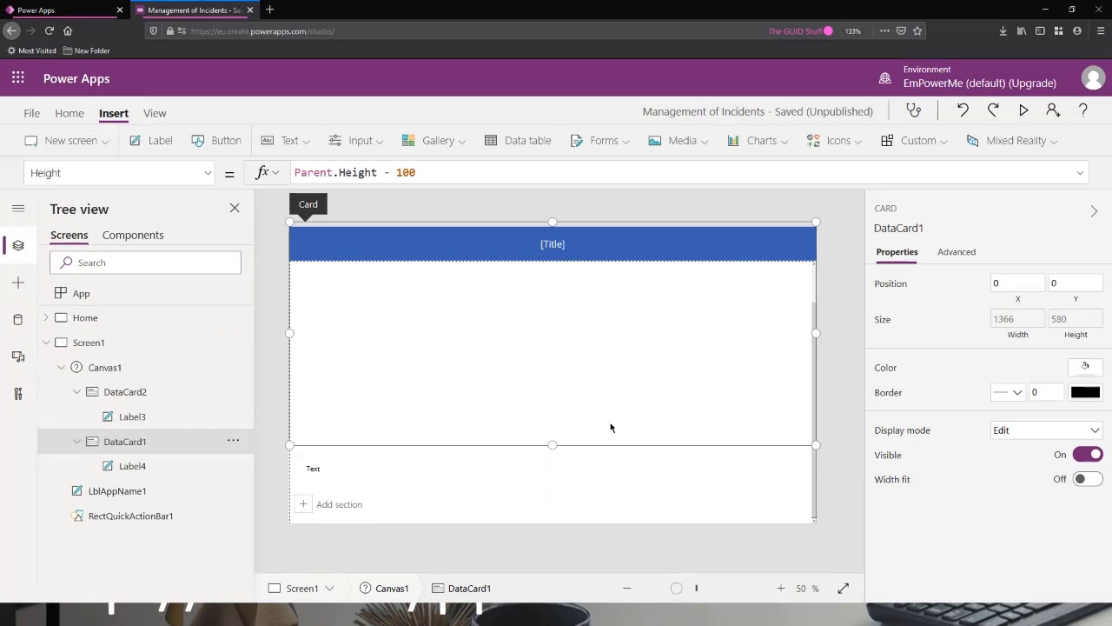
pyautogui.click(359, 504)
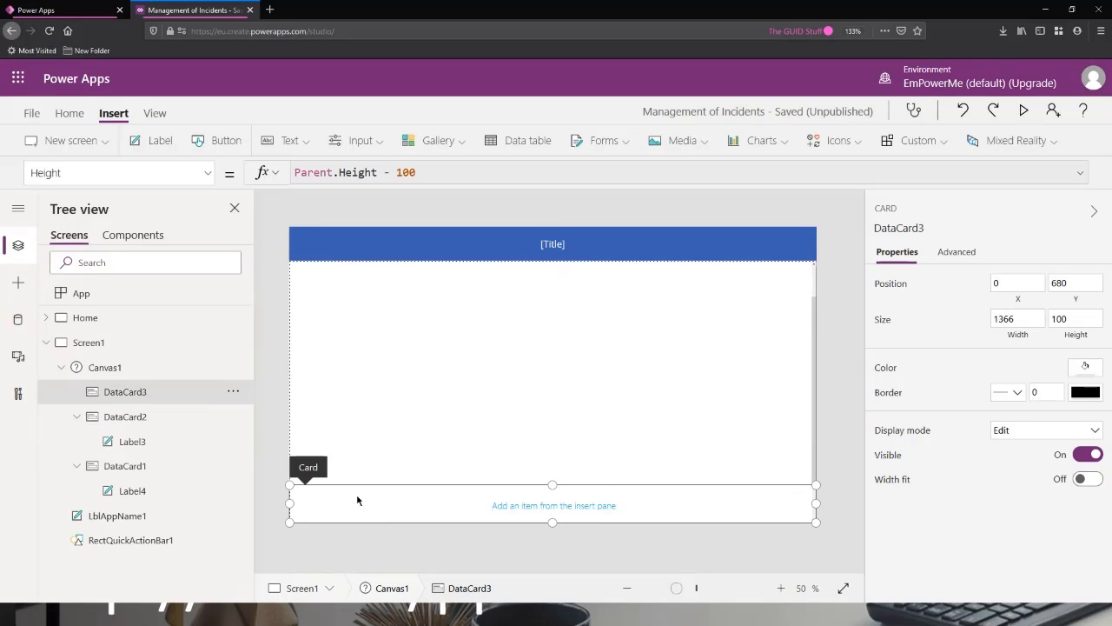
pyautogui.click(160, 140)
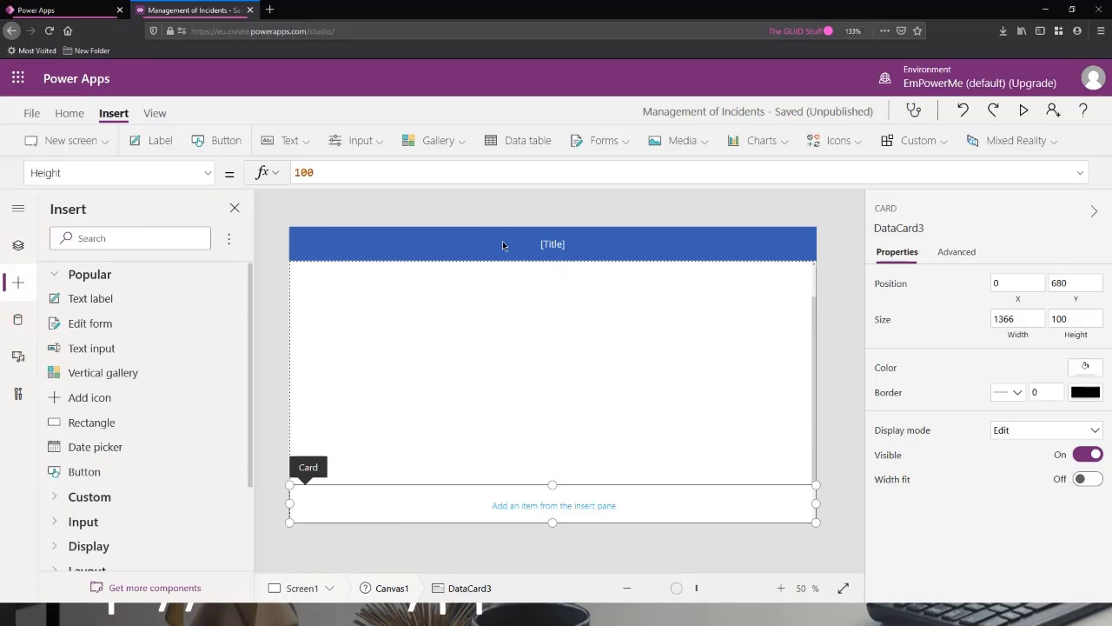
# Preview the scrollable screen with its three labelled sections, examine how it scrolls, and return to the editor.
pyautogui.click(1023, 111)
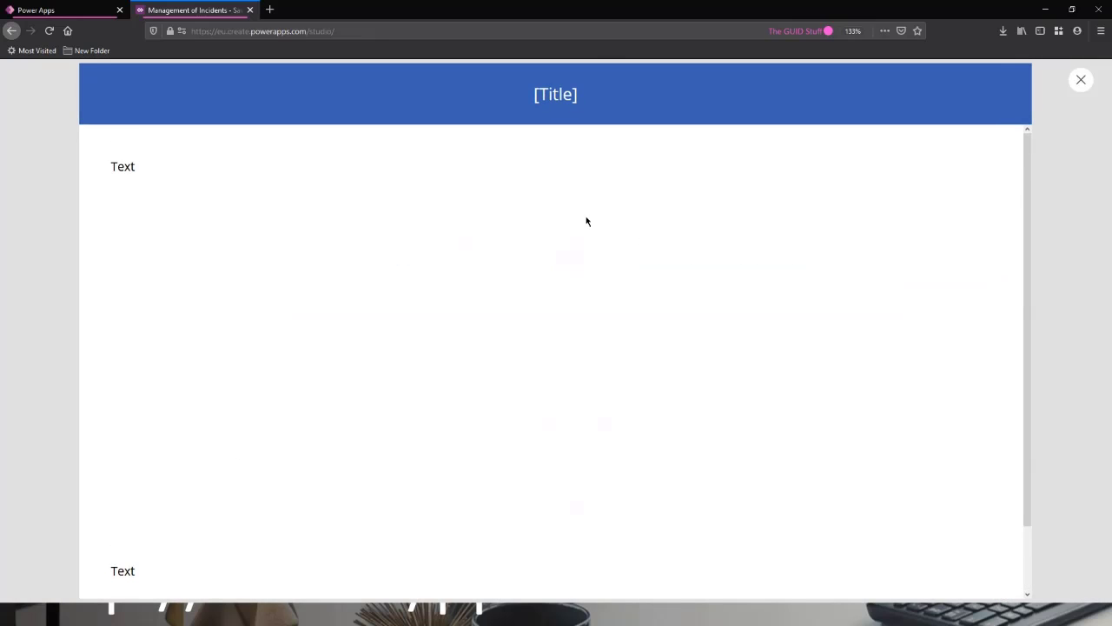
pyautogui.scroll(-2, 580, 235)
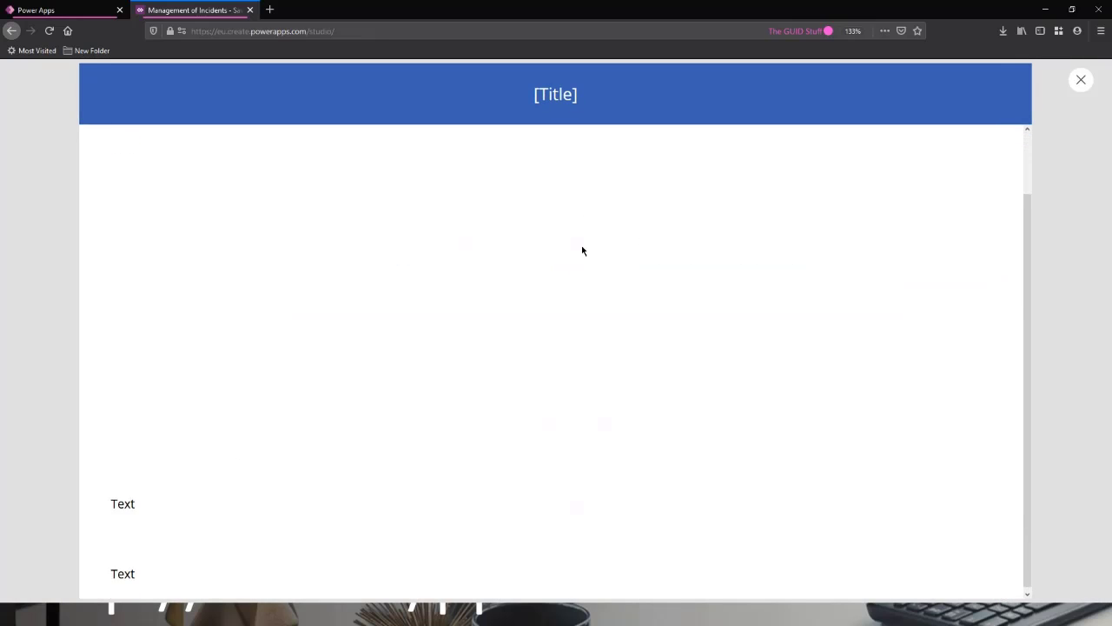
pyautogui.scroll(2, 583, 246)
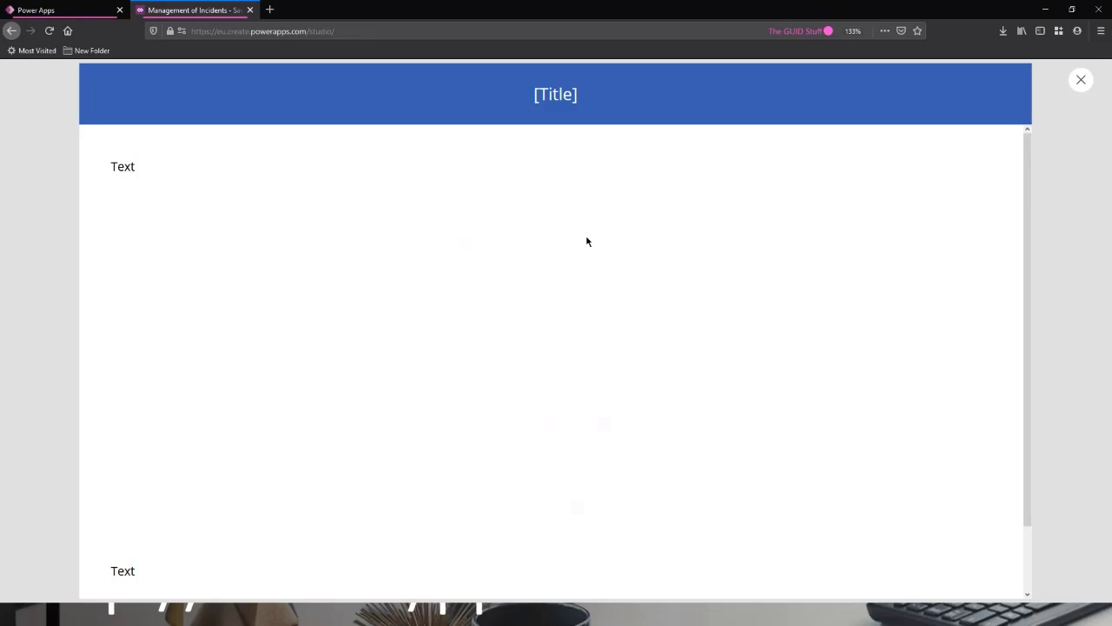
pyautogui.scroll(-2, 534, 216)
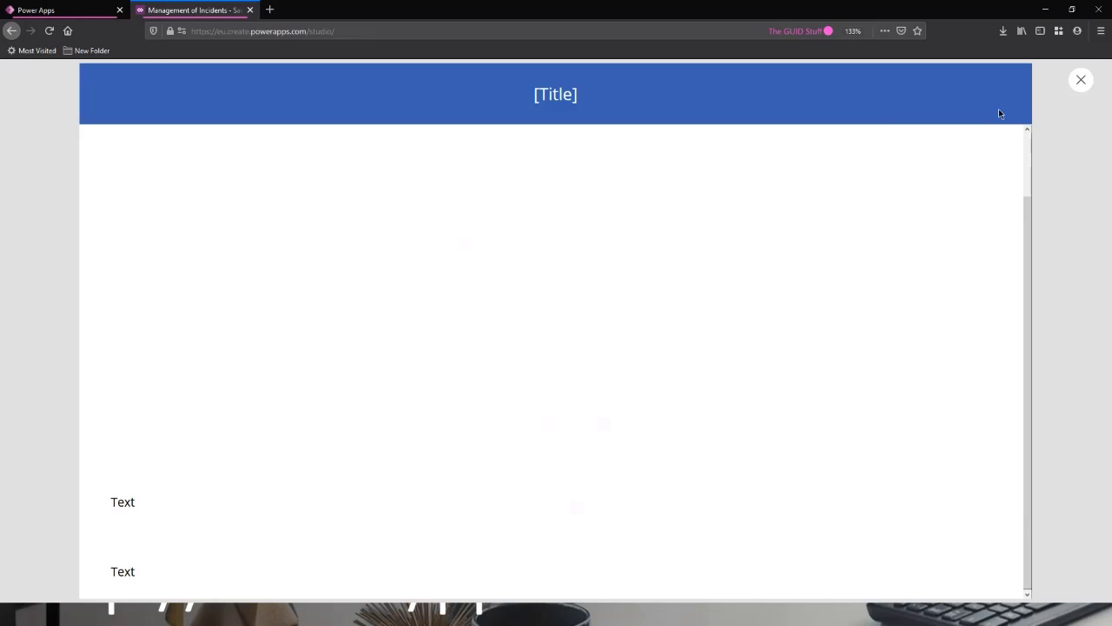
pyautogui.click(1083, 81)
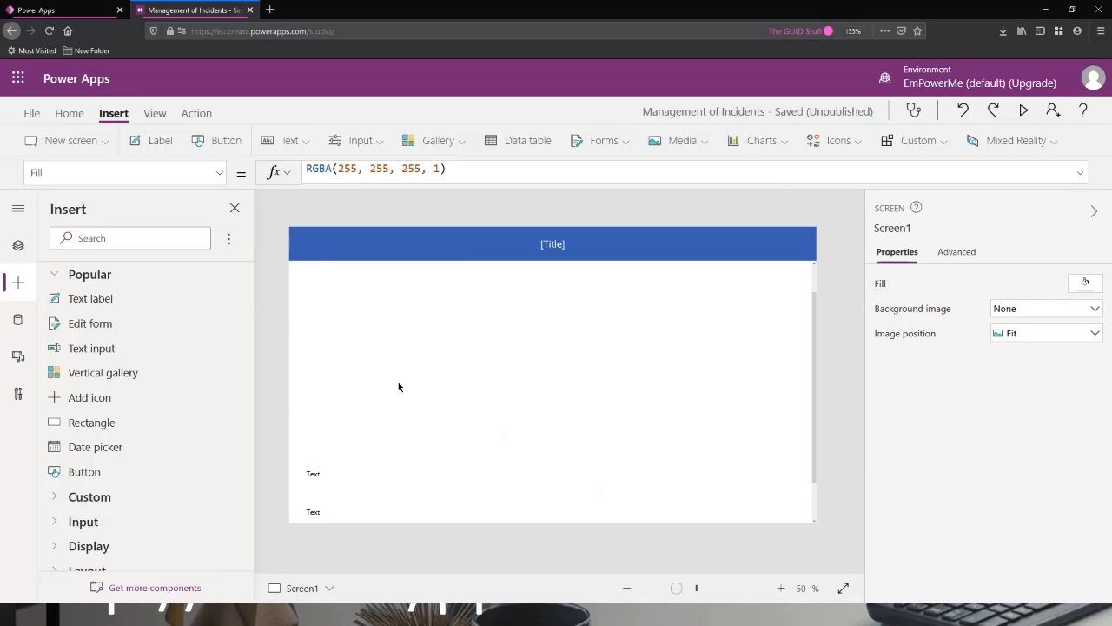
pyautogui.scroll(2, 765, 330)
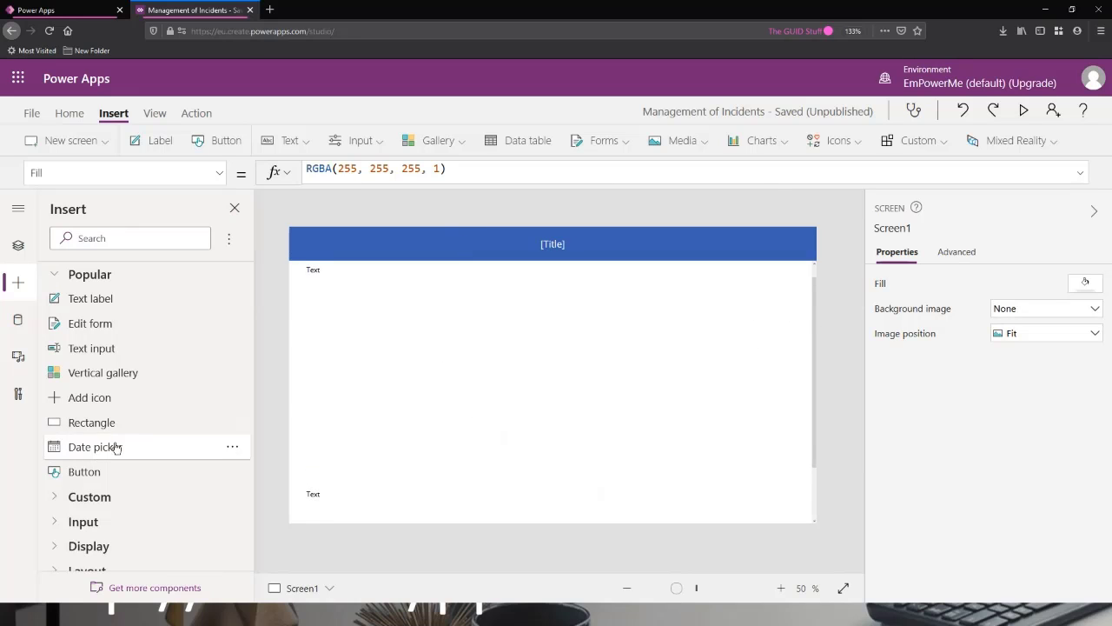
# Examine the Visible property of DataCard3 in the scrollable canvas.
pyautogui.click(19, 245)
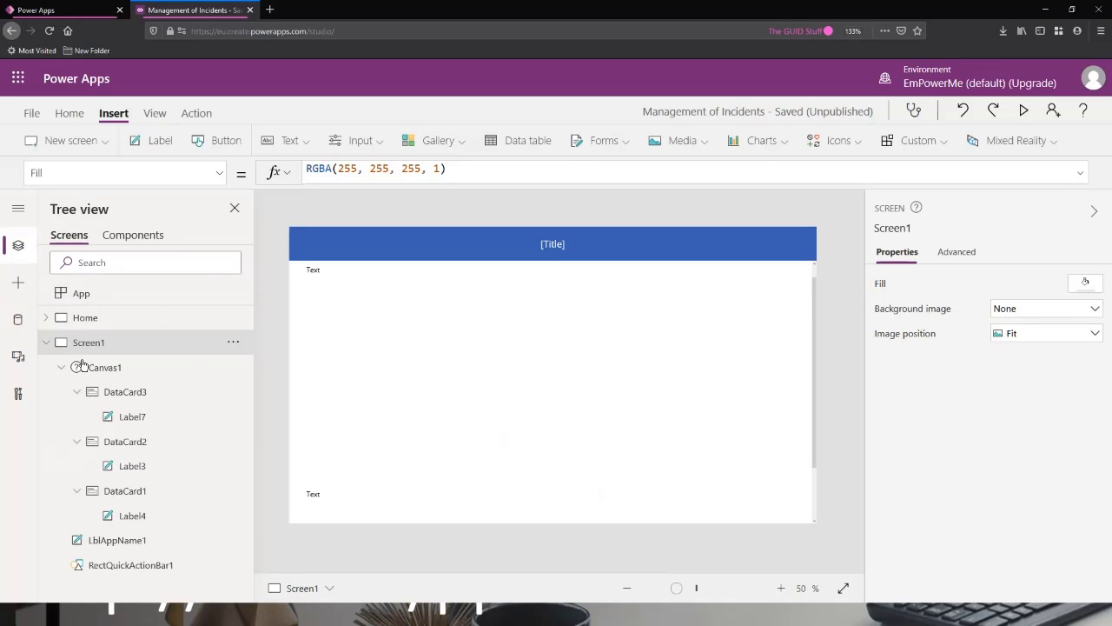
pyautogui.click(118, 392)
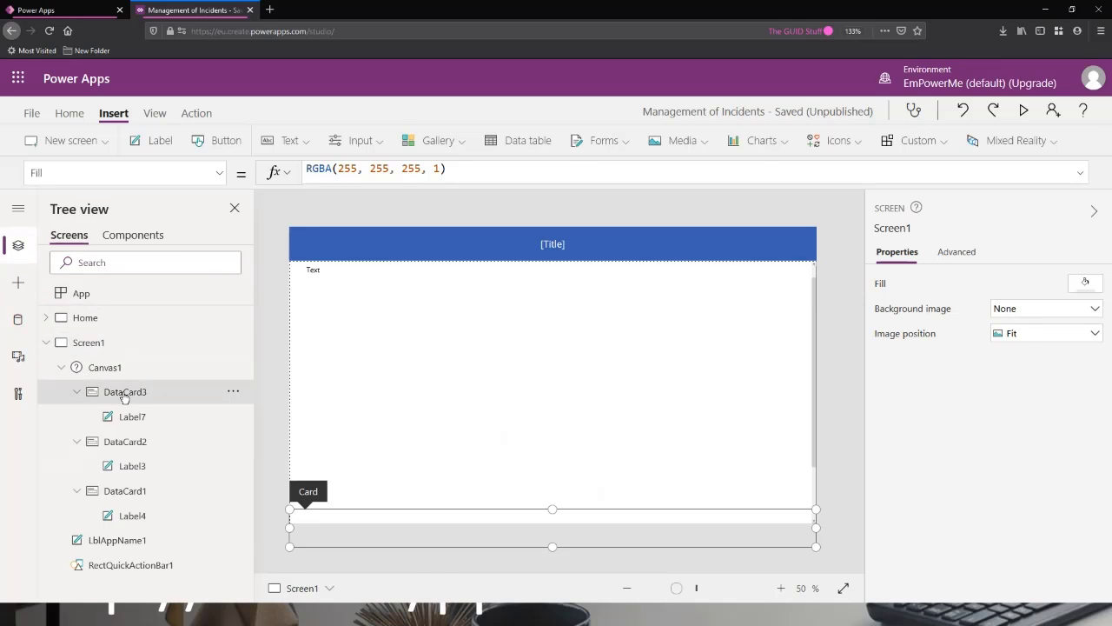
pyautogui.click(92, 173)
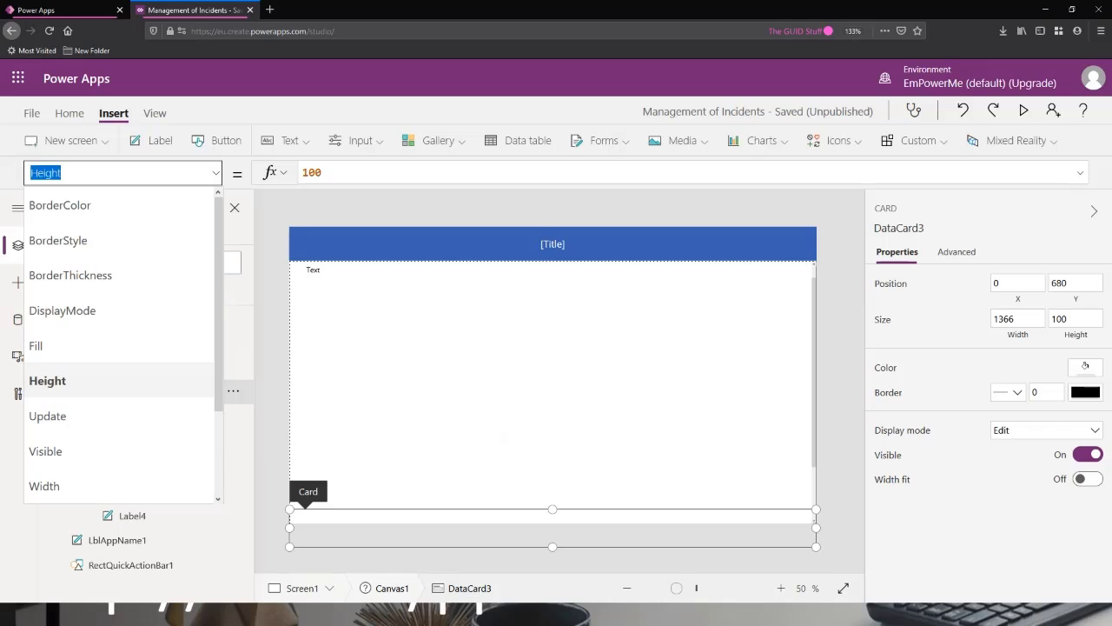
pyautogui.write('Visible')
pyautogui.press('Tab')
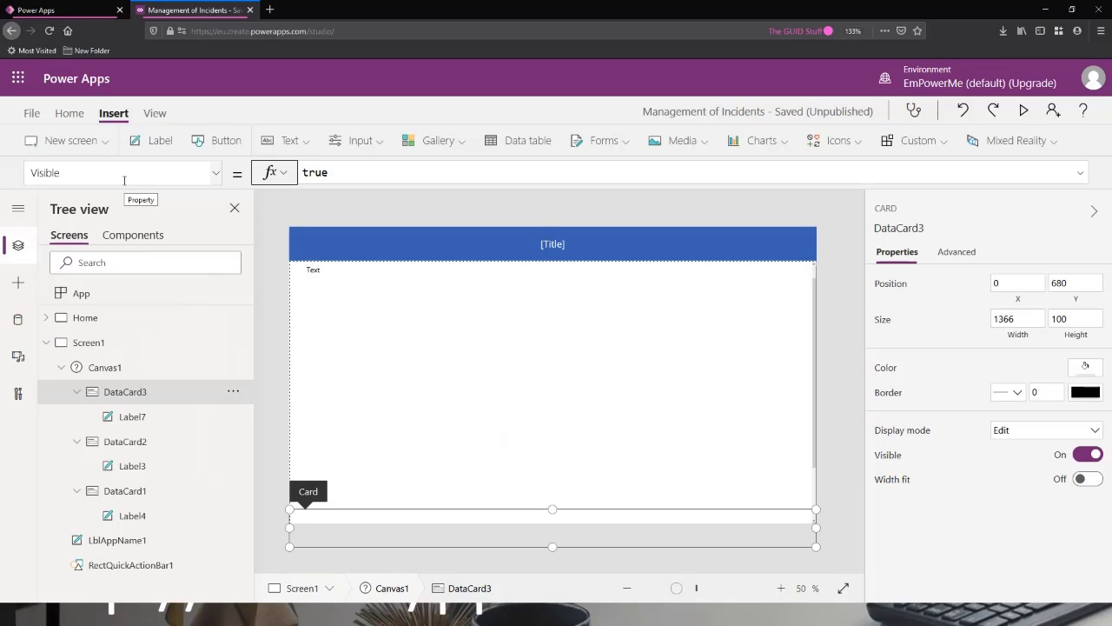
# Delete the scrollable demo screen, Screen1, from the app.
pyautogui.click(126, 345)
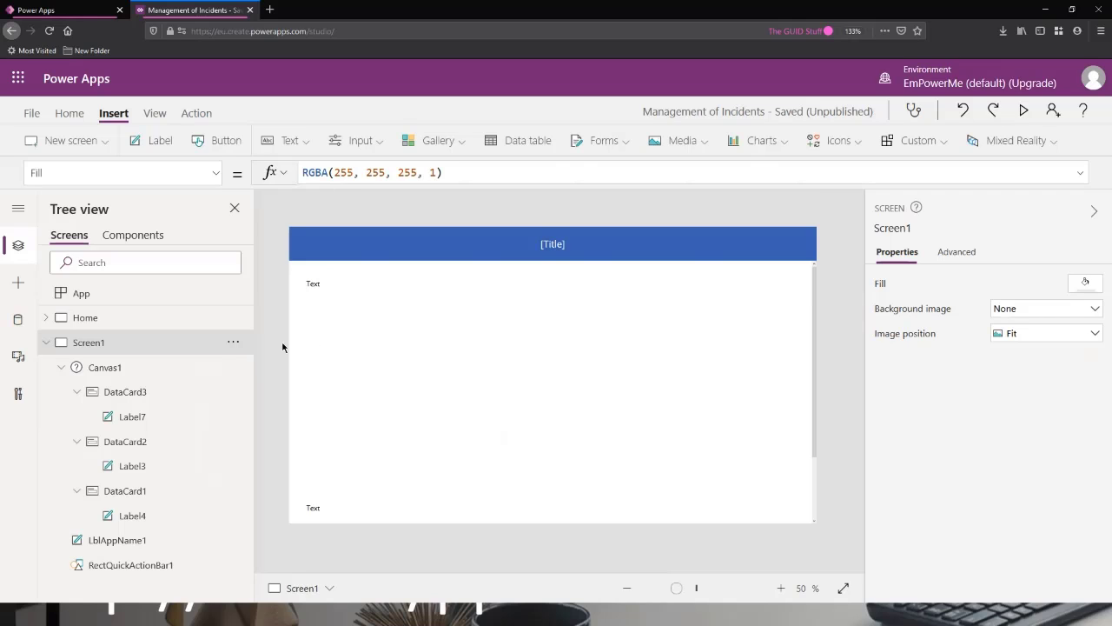
pyautogui.scroll(-1, 521, 344)
pyautogui.click(235, 342)
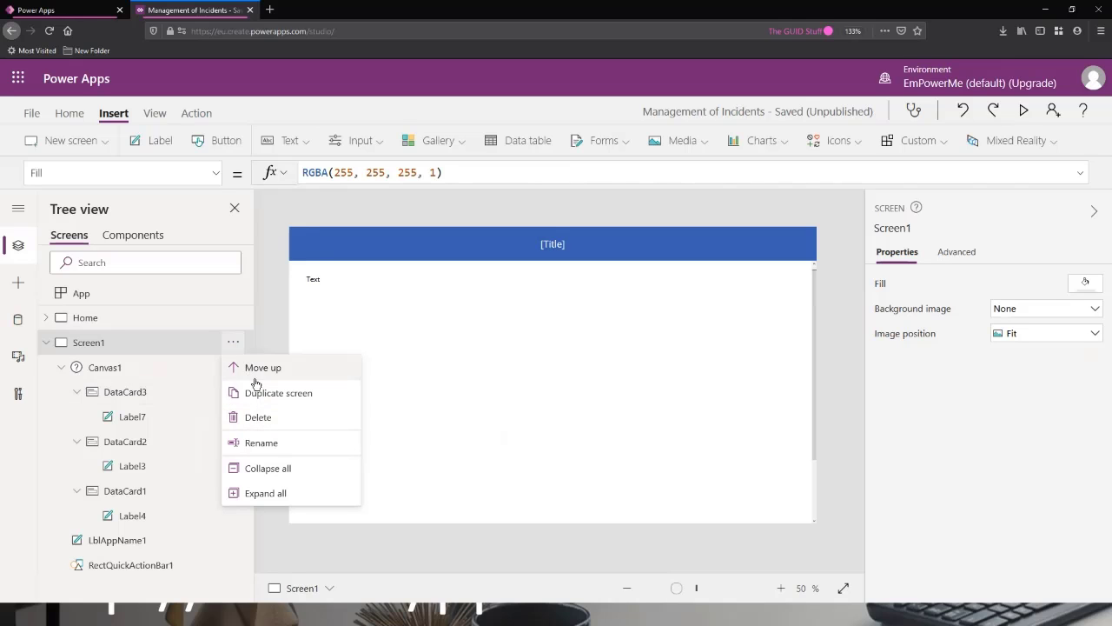
pyautogui.click(257, 419)
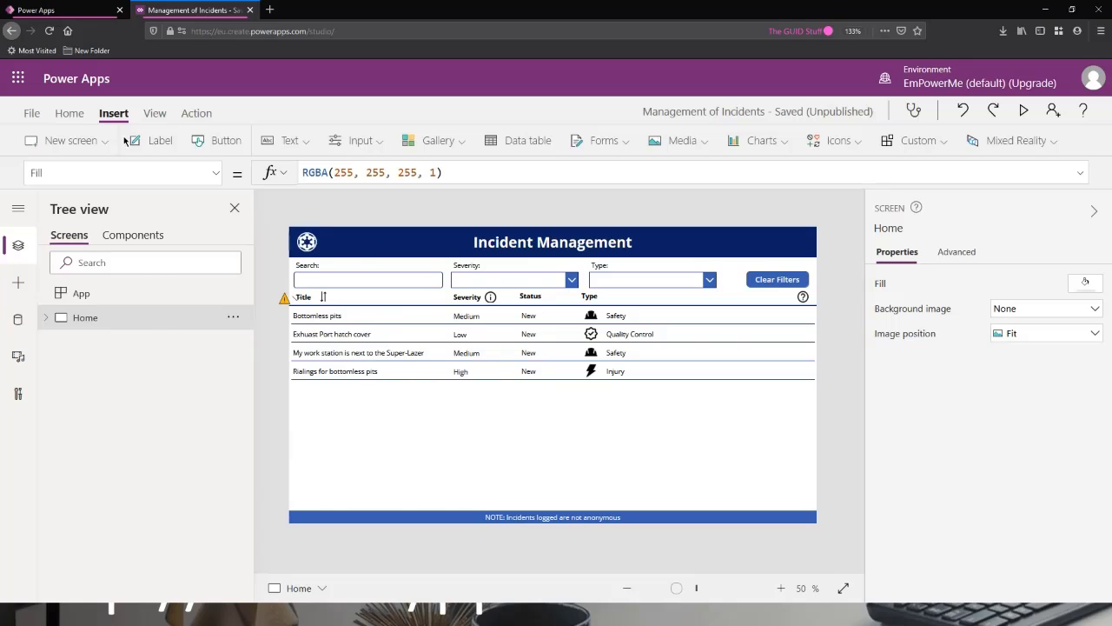
# Add a new blank screen to the app and rename it FormScreen.
pyautogui.click(99, 148)
pyautogui.click(79, 210)
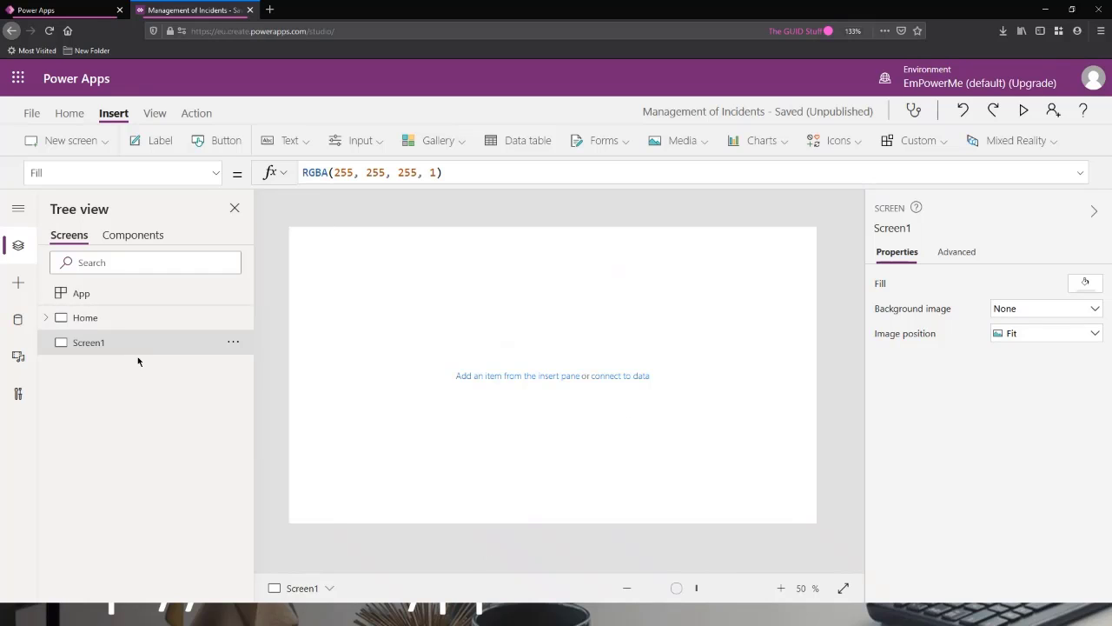
pyautogui.doubleClick(98, 346)
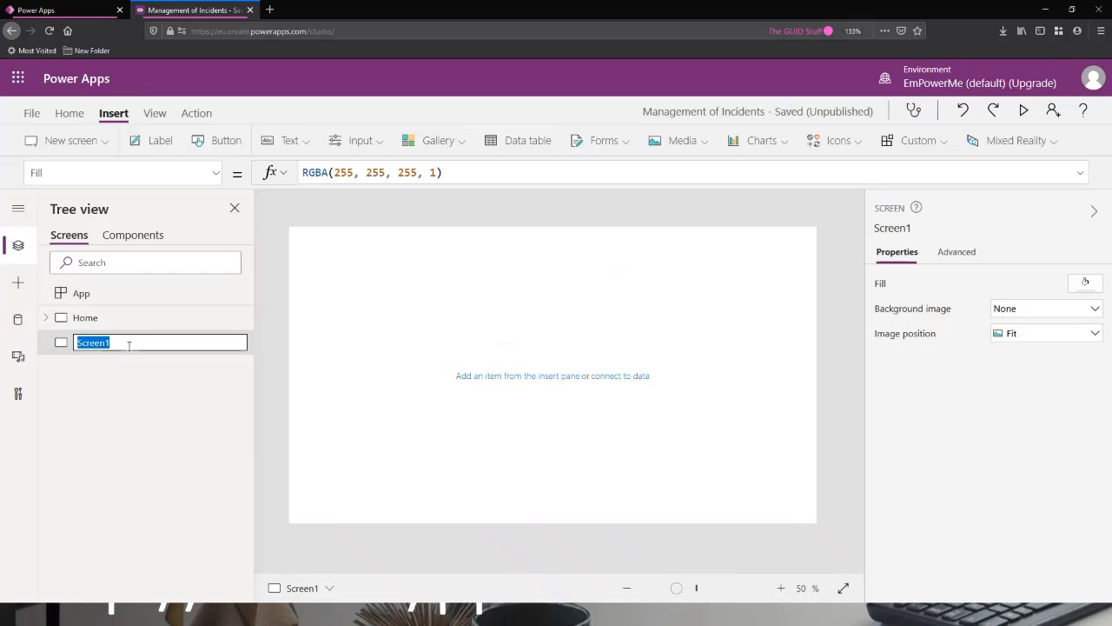
pyautogui.write('FormScreen')
pyautogui.press('Return')
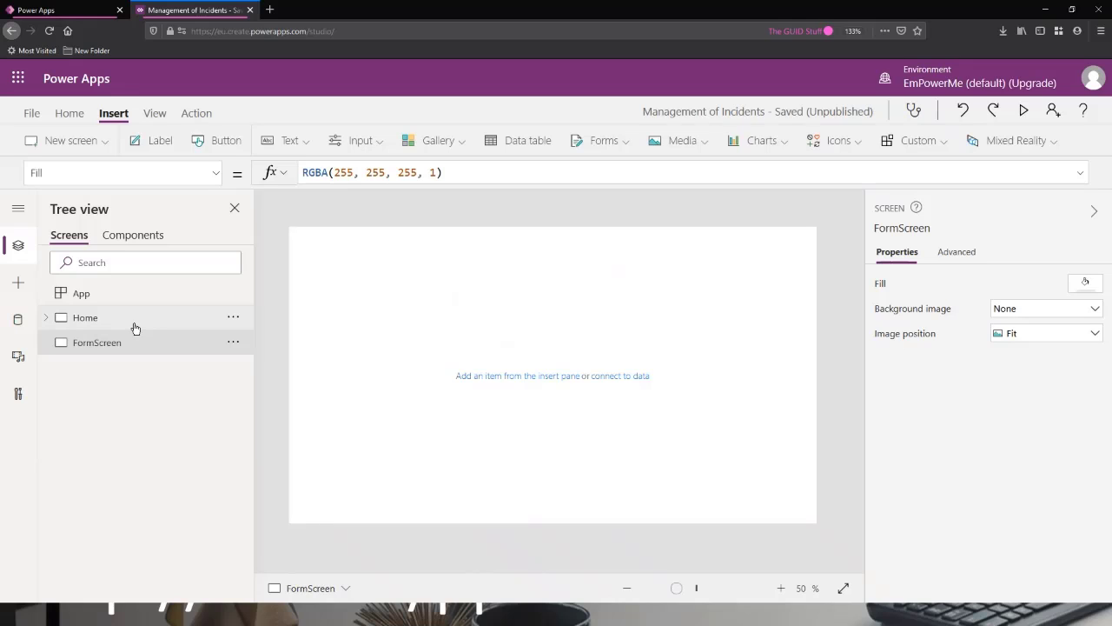
# Select the logo, the Incident Management header banner and the footer note label together on the Home screen and copy them.
pyautogui.click(135, 327)
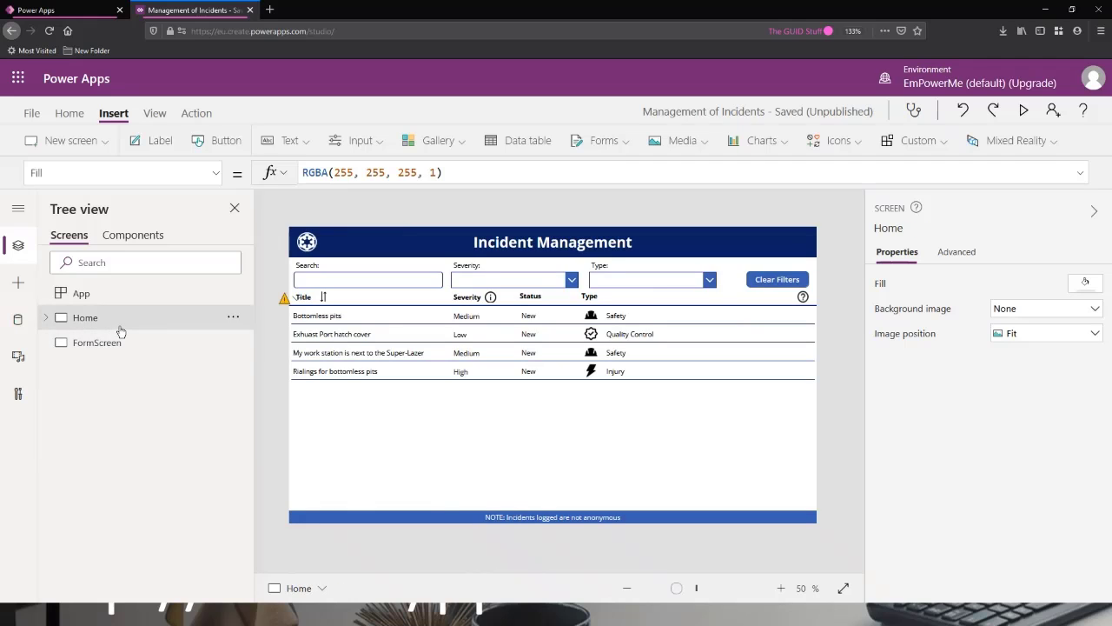
pyautogui.click(134, 345)
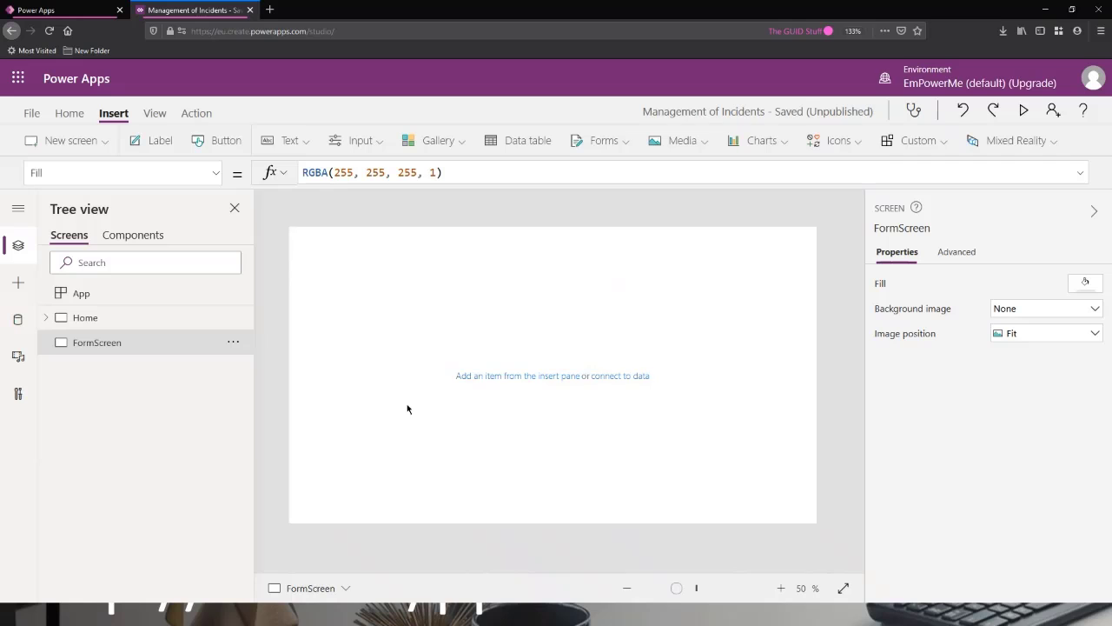
pyautogui.click(130, 322)
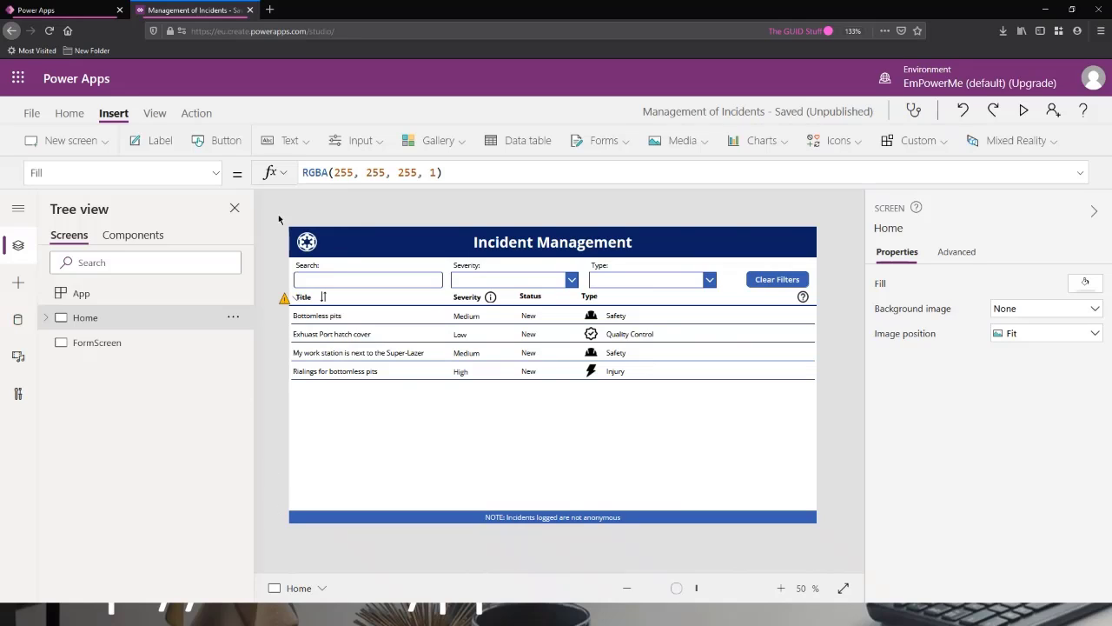
pyautogui.click(306, 240)
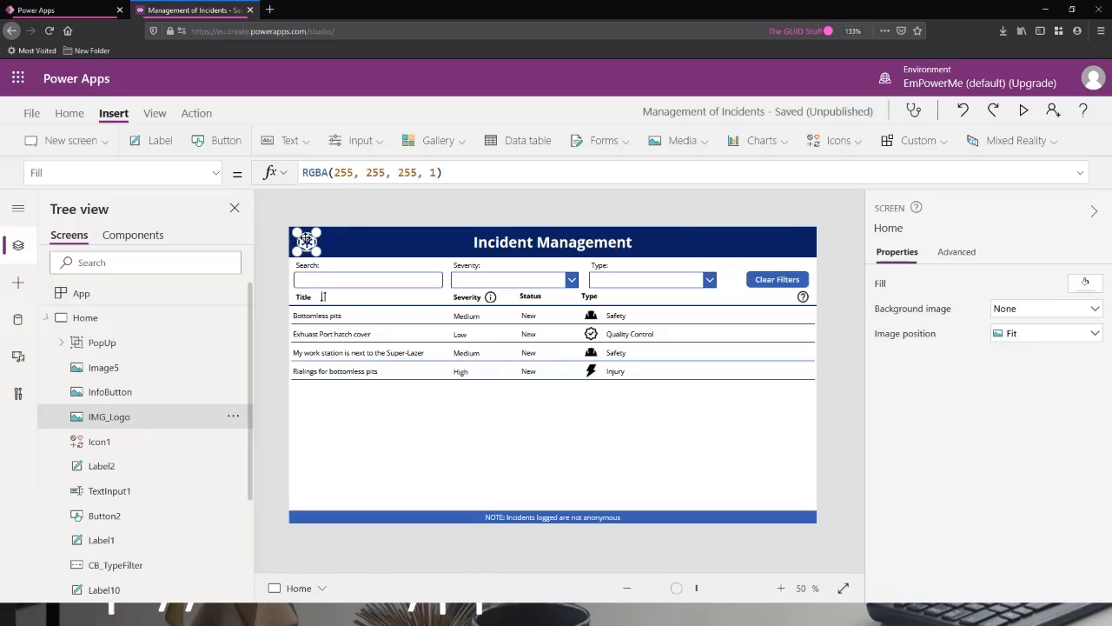
pyautogui.keyDown('shift'); pyautogui.click(365, 247); pyautogui.keyUp('shift')
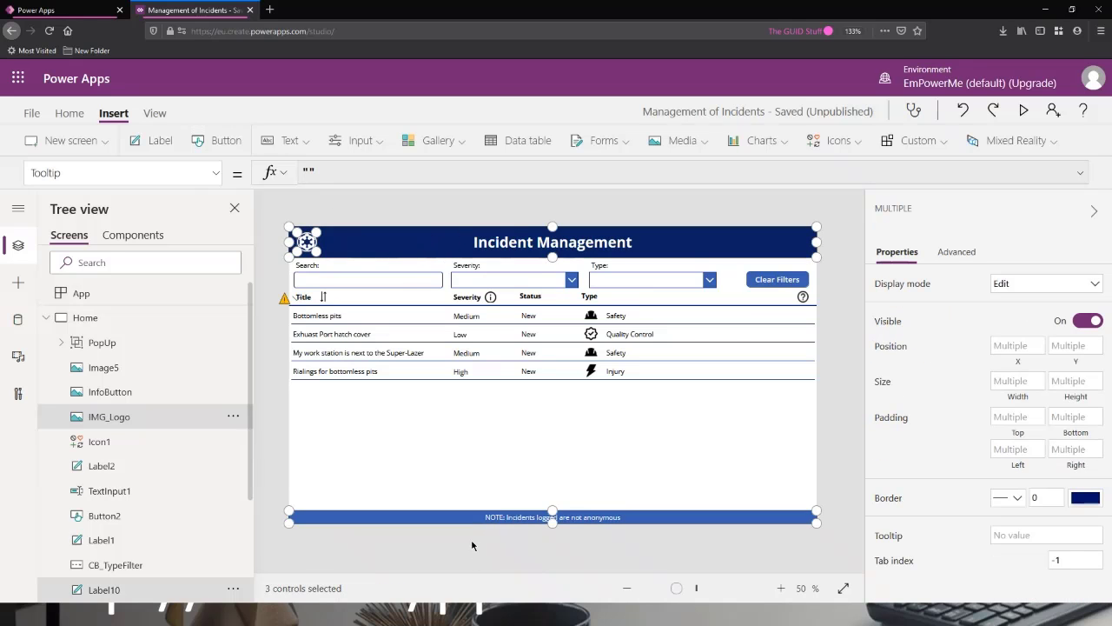
pyautogui.keyDown('shift'); pyautogui.click(530, 513); pyautogui.keyUp('shift')
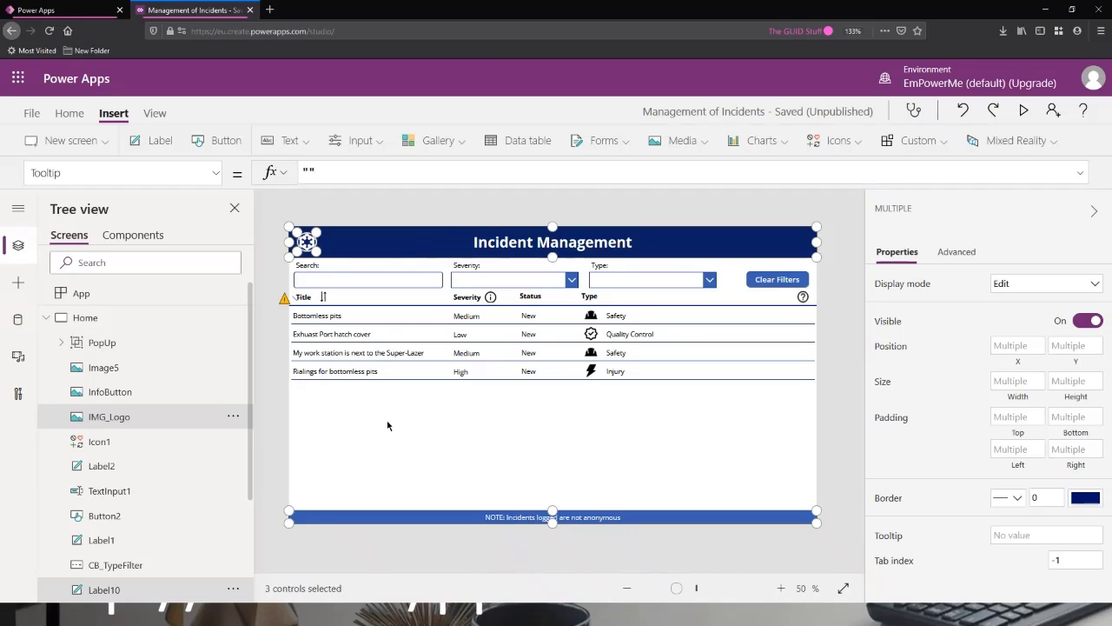
pyautogui.click(233, 416)
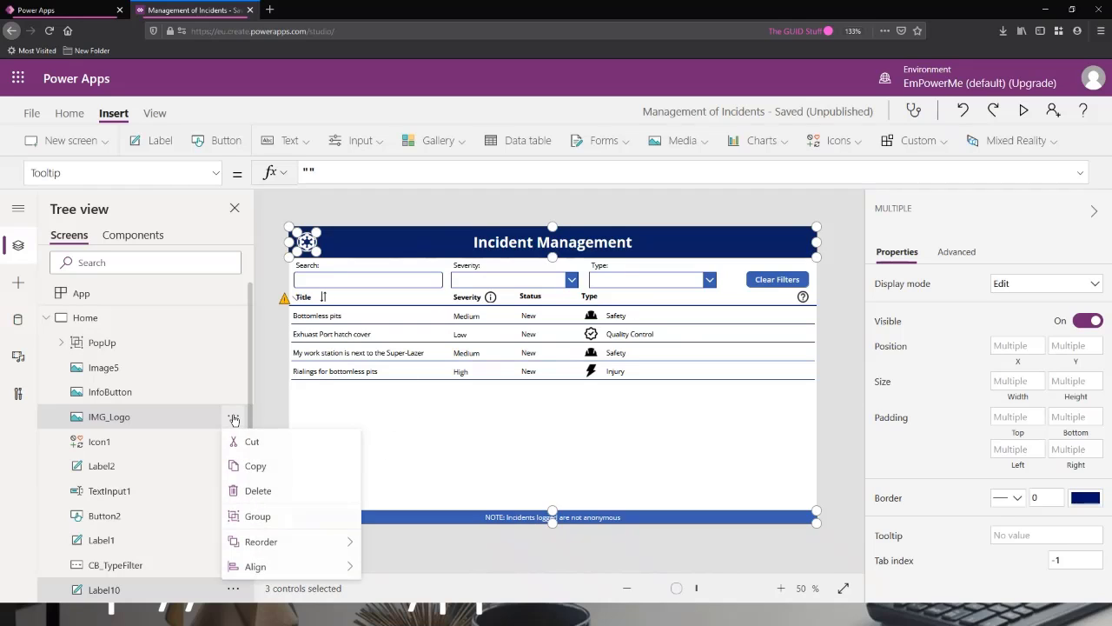
pyautogui.click(255, 466)
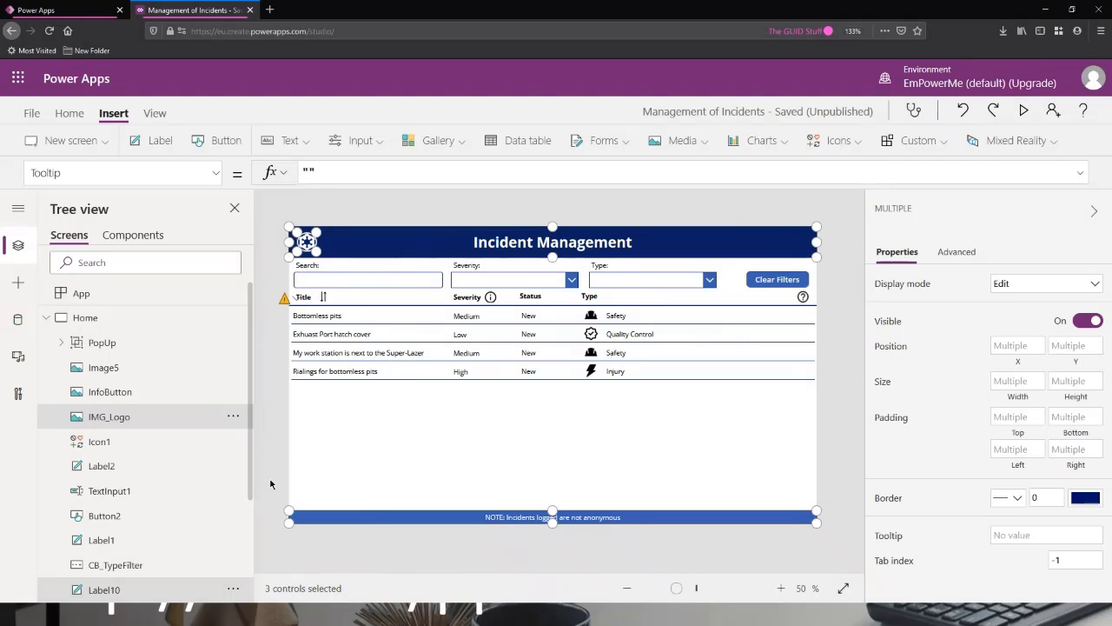
pyautogui.click(264, 473)
pyautogui.click(302, 243)
pyautogui.keyDown('ctrl'); pyautogui.click(378, 253); pyautogui.keyUp('ctrl')
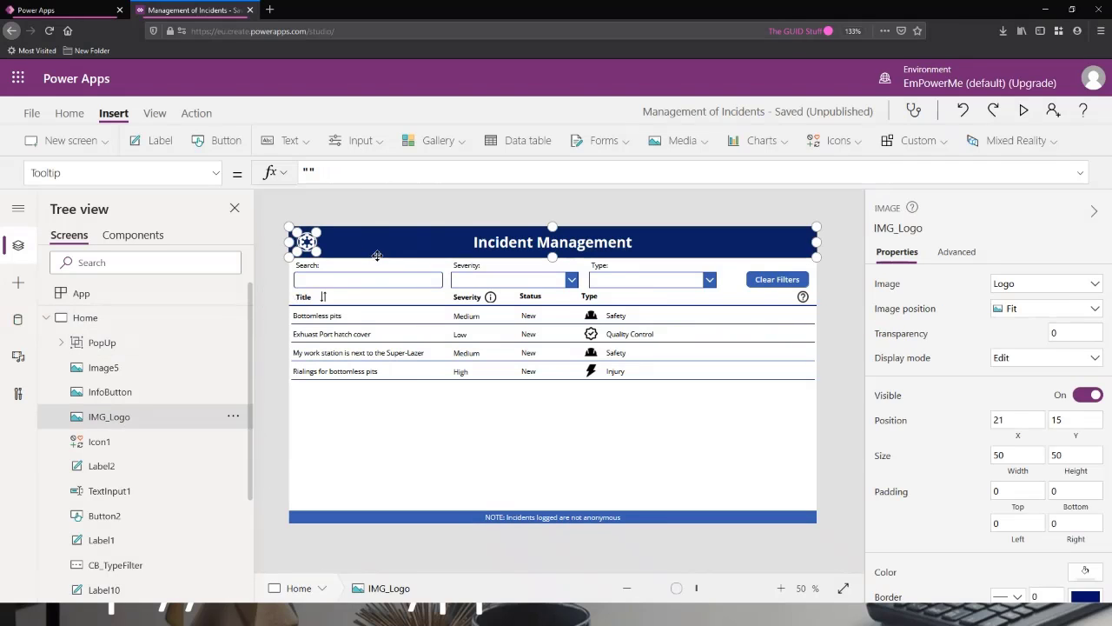
pyautogui.keyDown('ctrl'); pyautogui.click(406, 516); pyautogui.keyUp('ctrl')
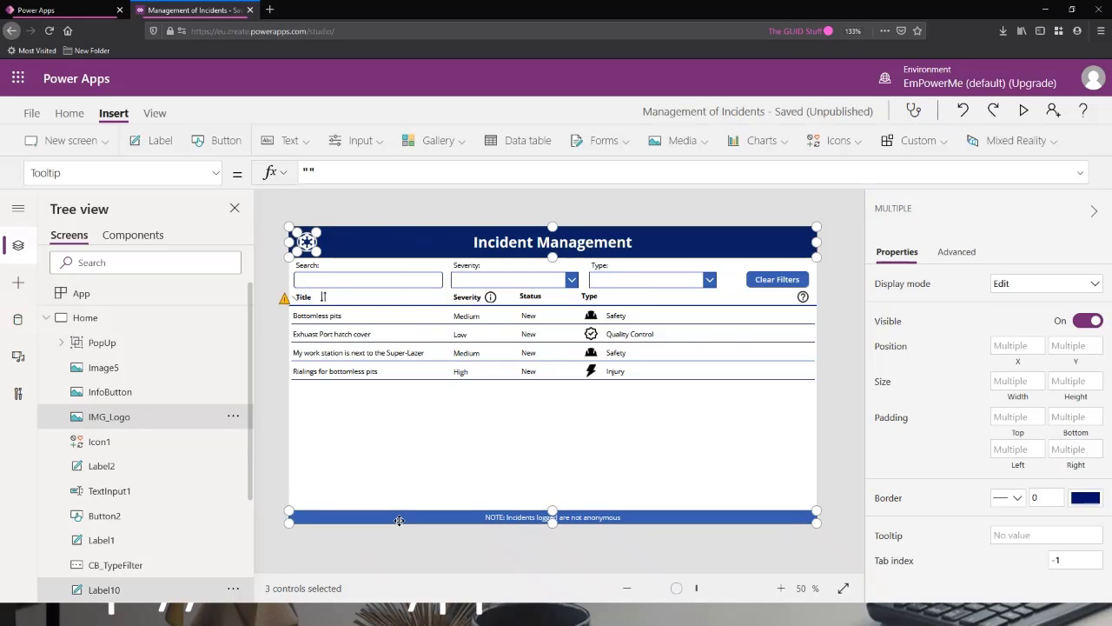
# Paste the copied logo, header banner and footer note label onto FormScreen.
pyautogui.click(48, 318)
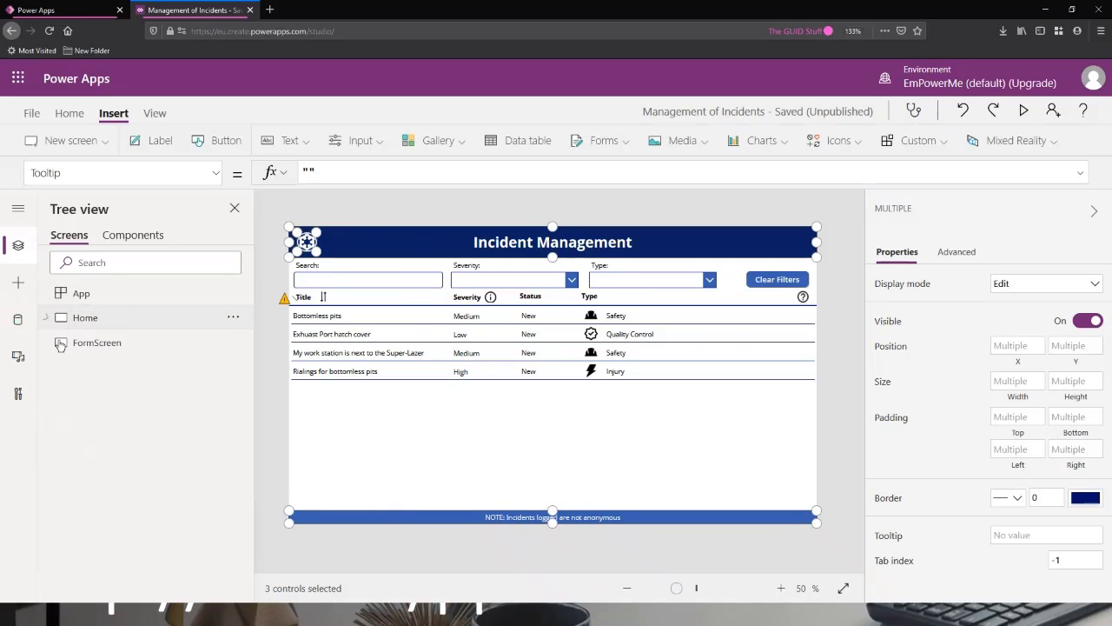
pyautogui.click(80, 342)
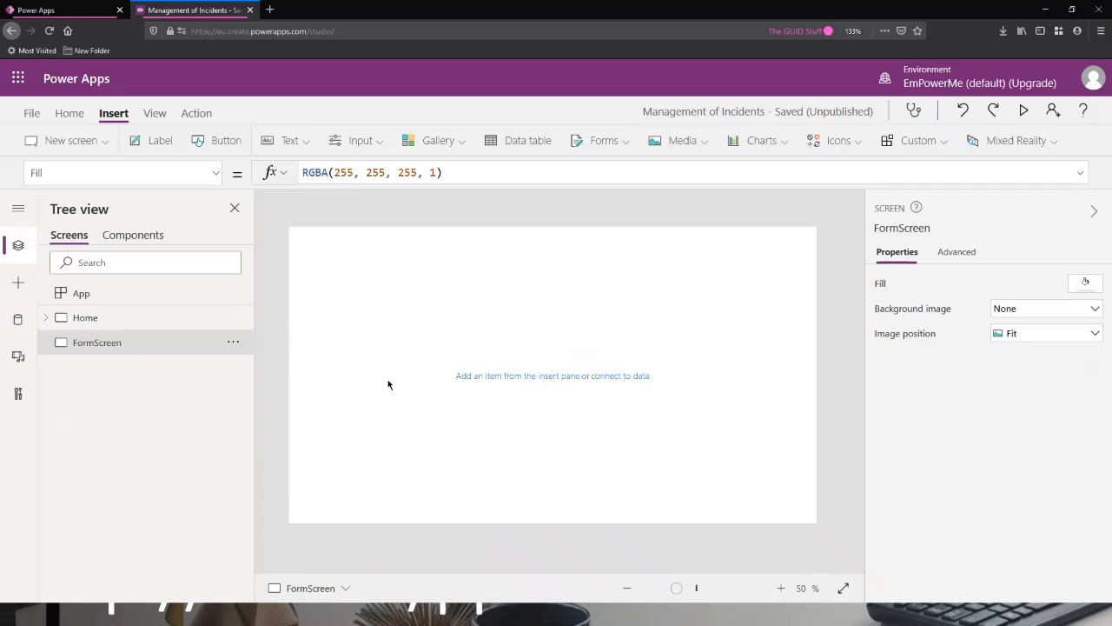
pyautogui.hotkey('ctrl', 'v')
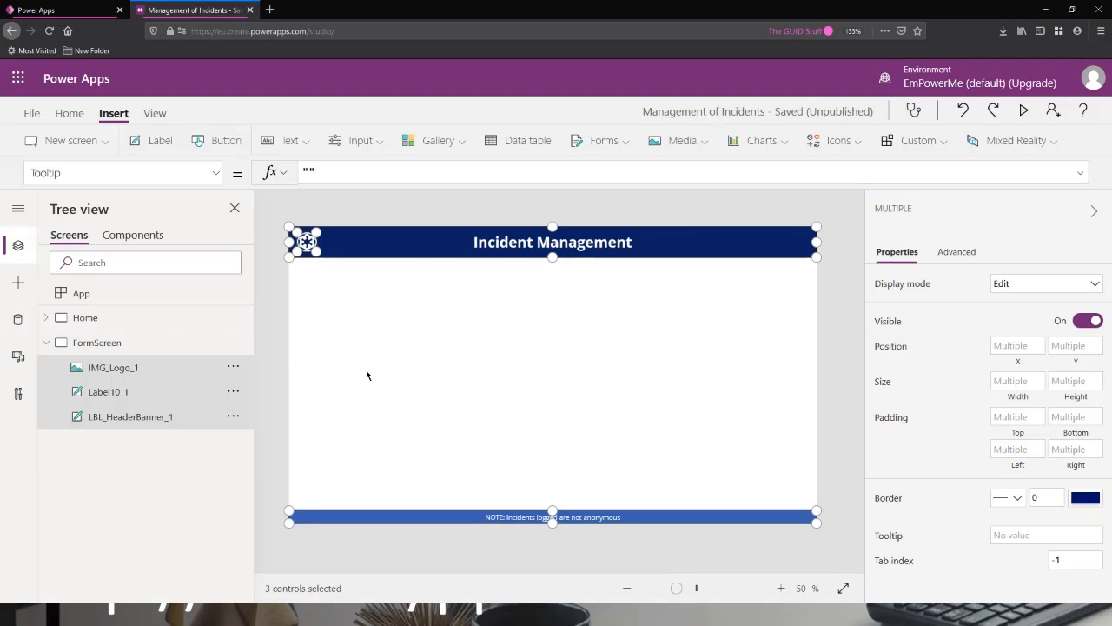
pyautogui.click(363, 375)
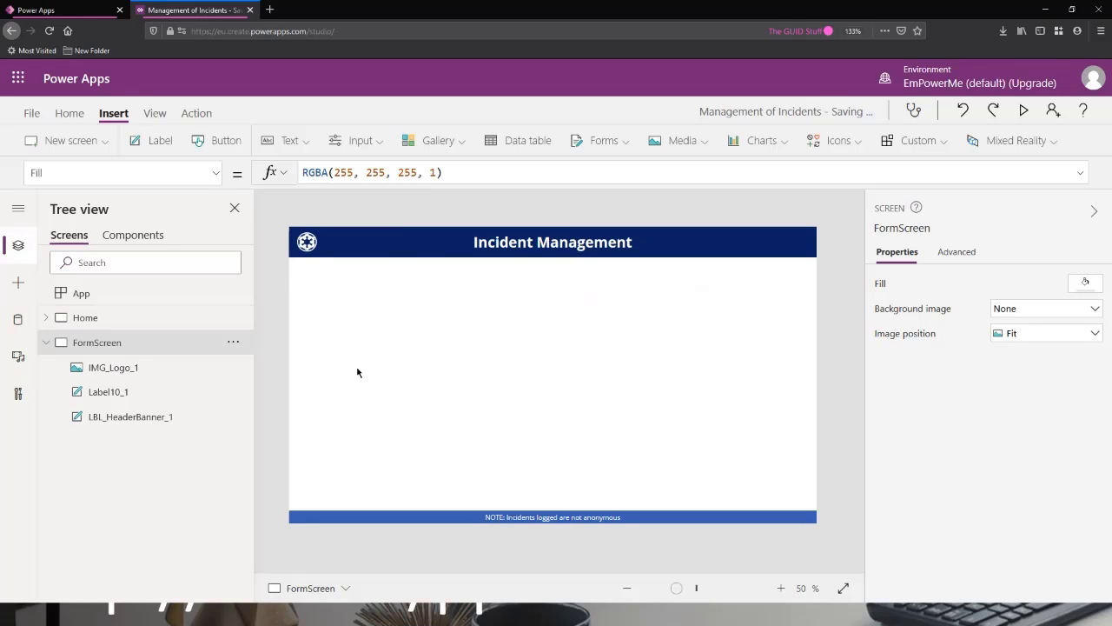
# Insert an Add icon on the Home screen and place it in the header banner to the right of the title, at about X 1052, Y 8.
pyautogui.click(118, 326)
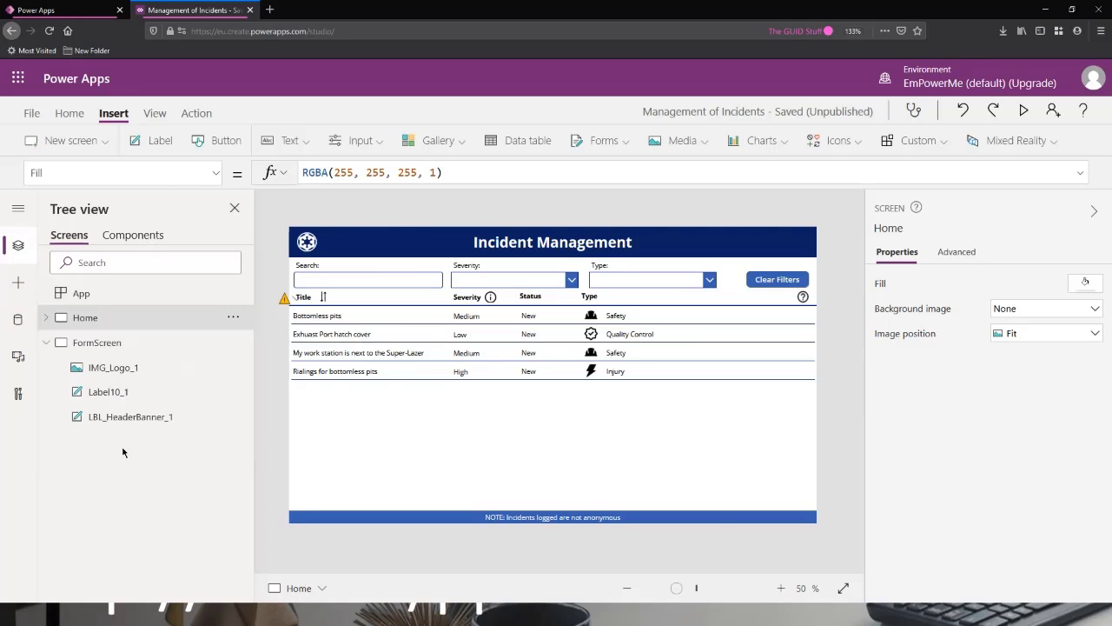
pyautogui.click(101, 344)
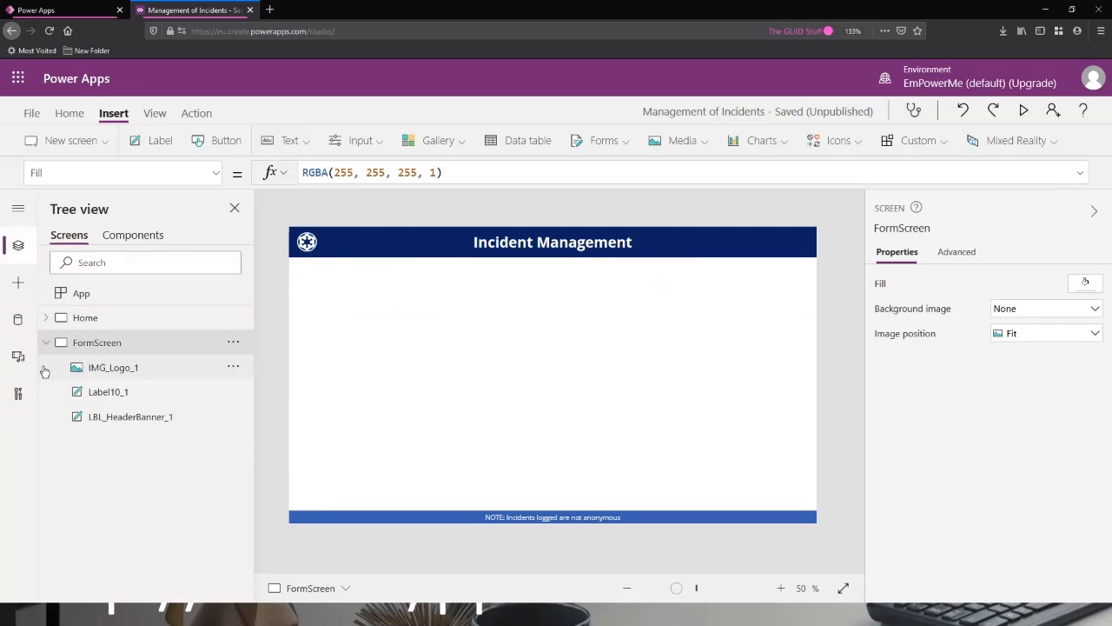
pyautogui.click(128, 319)
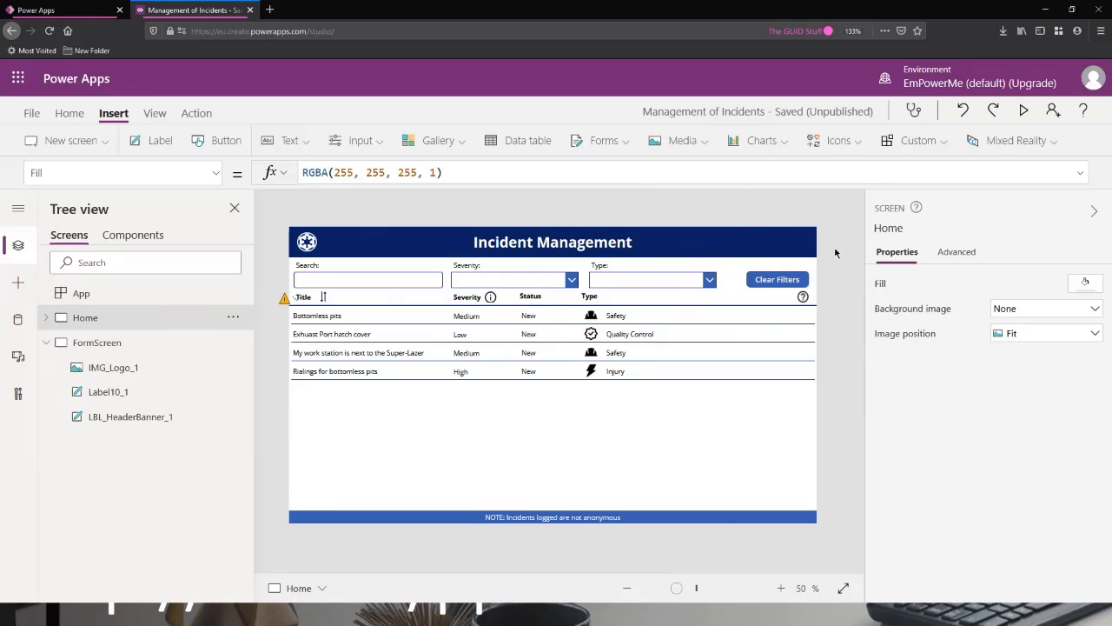
pyautogui.click(833, 141)
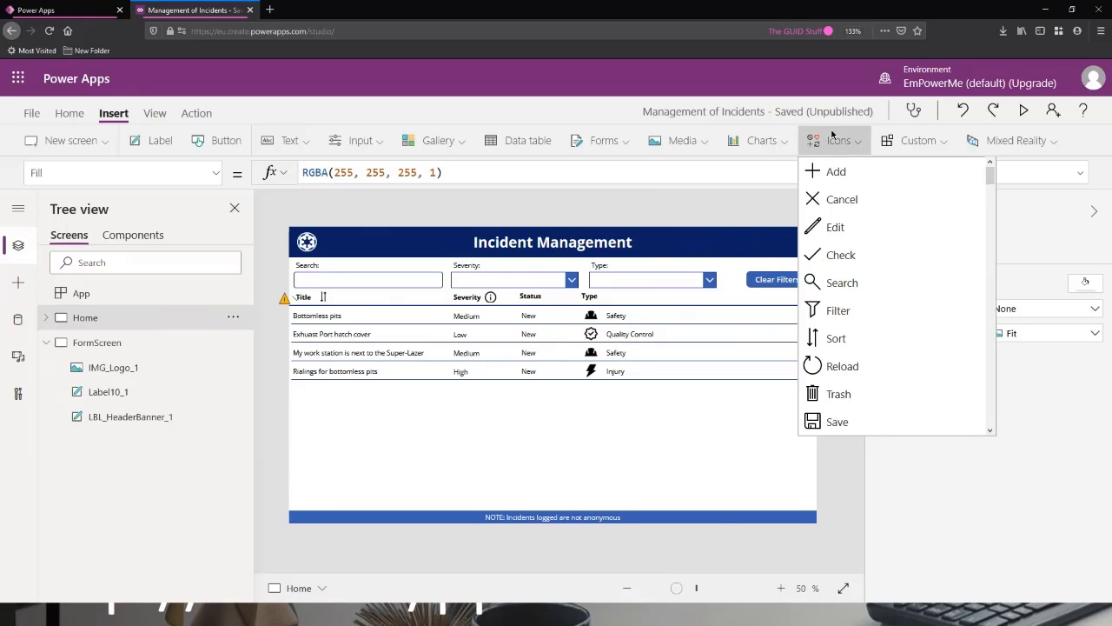
pyautogui.scroll(-10, 904, 226)
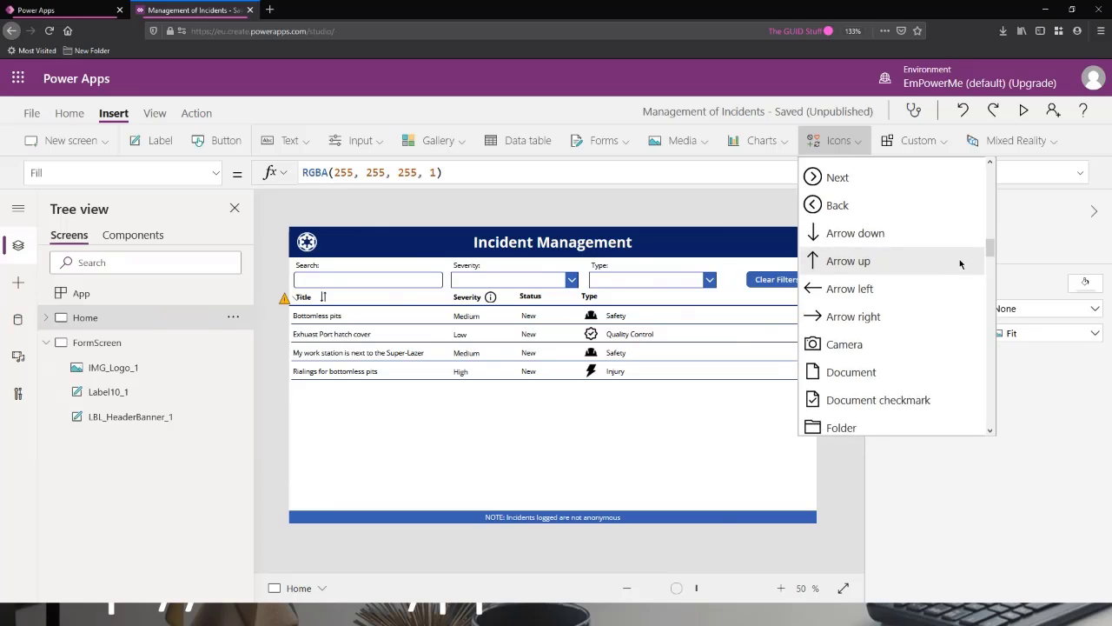
pyautogui.scroll(-10, 961, 263)
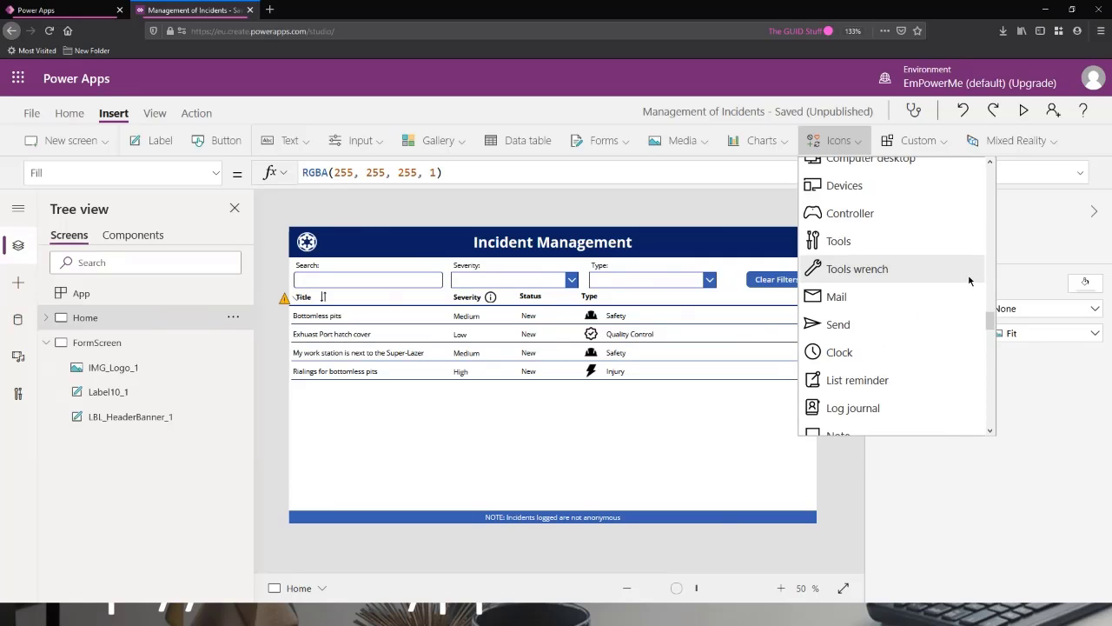
pyautogui.scroll(-10, 965, 288)
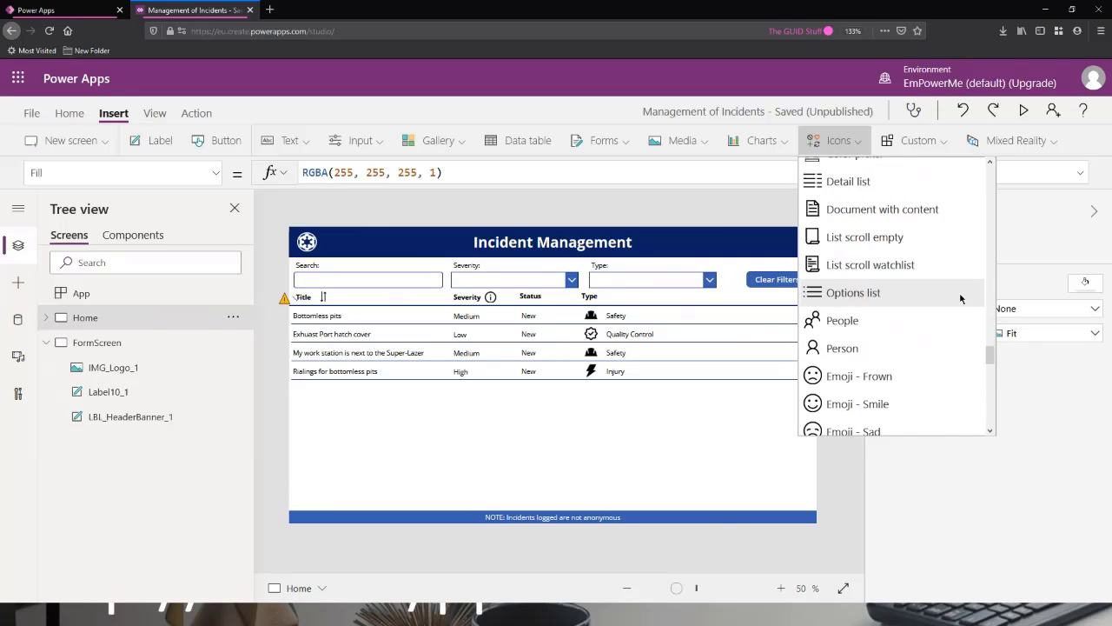
pyautogui.scroll(-10, 963, 315)
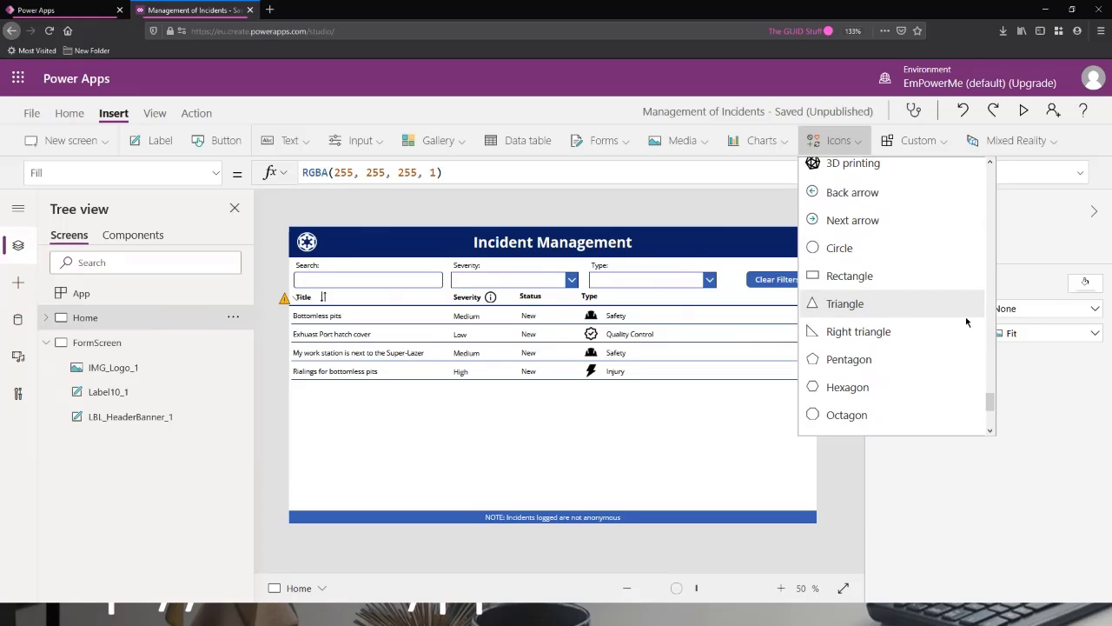
pyautogui.scroll(-5, 966, 322)
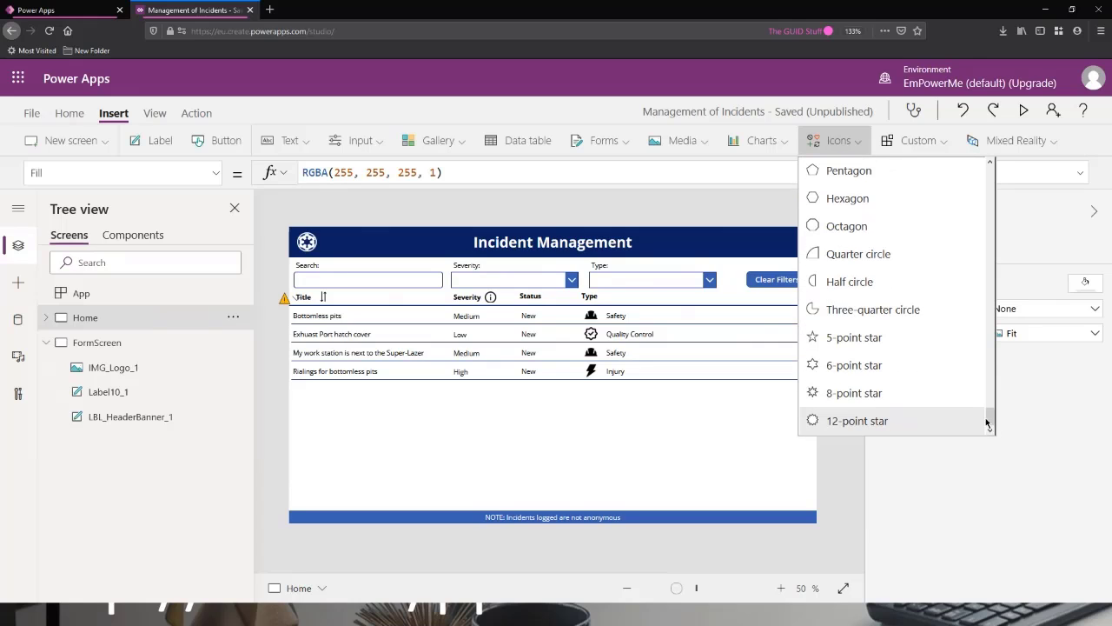
pyautogui.moveTo(988, 423); pyautogui.dragTo(972, 156)
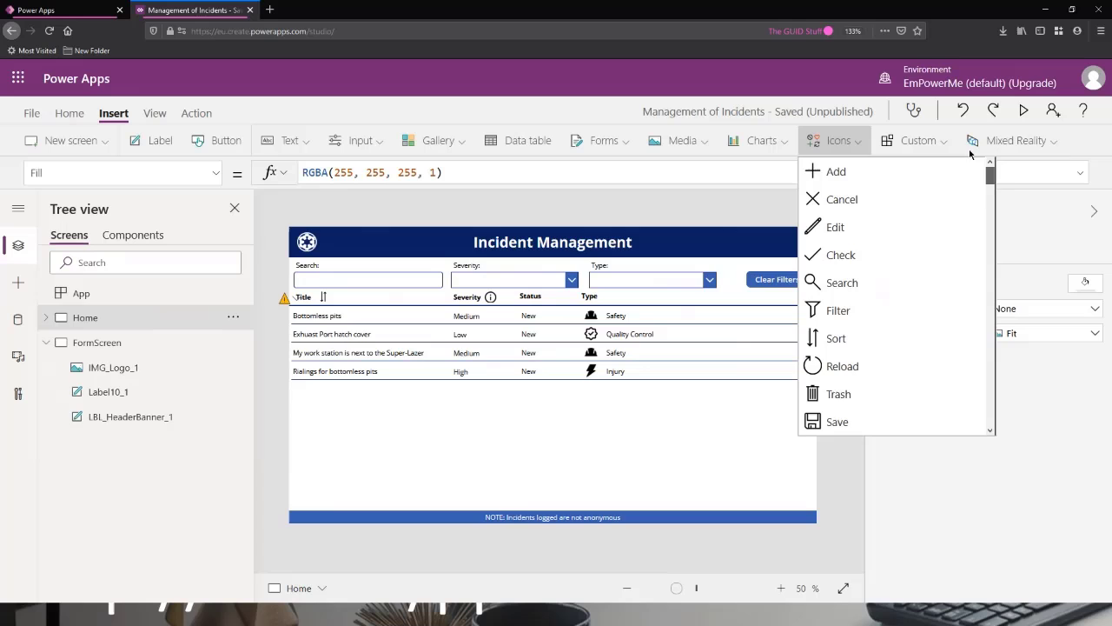
pyautogui.click(835, 173)
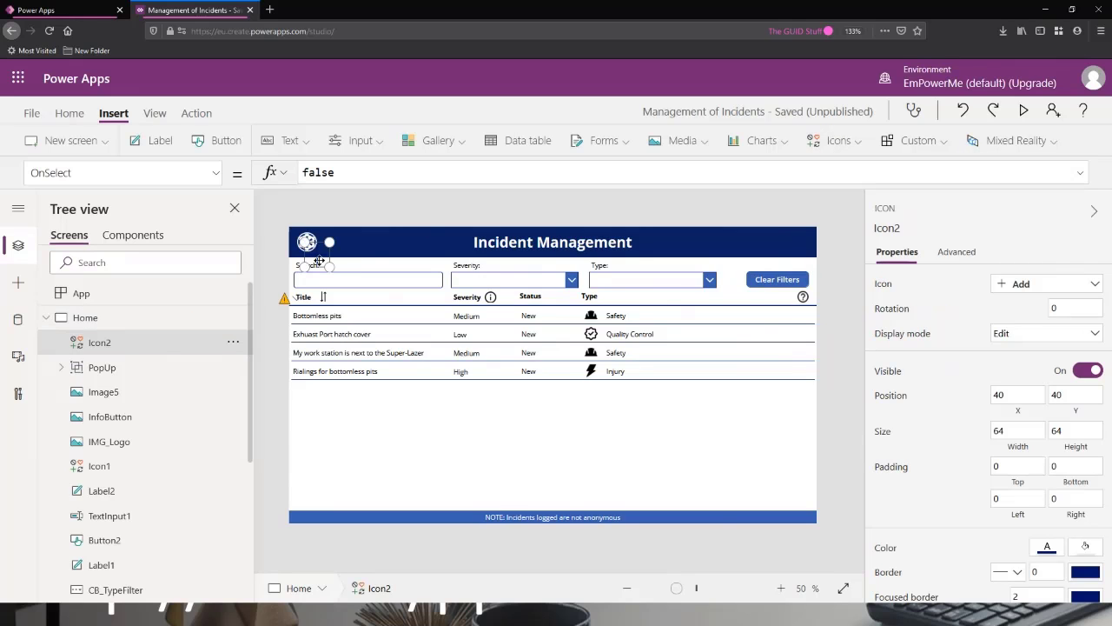
pyautogui.moveTo(319, 261); pyautogui.dragTo(707, 240)
# Set the colour of the new Add icon in the header banner to white.
pyautogui.click(70, 113)
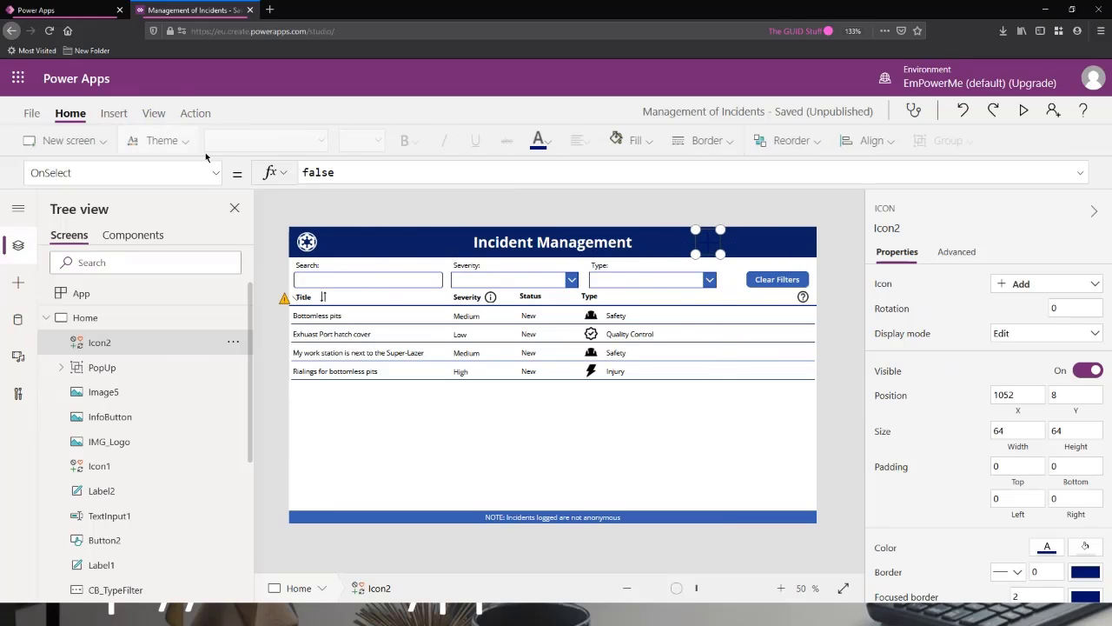
pyautogui.click(546, 141)
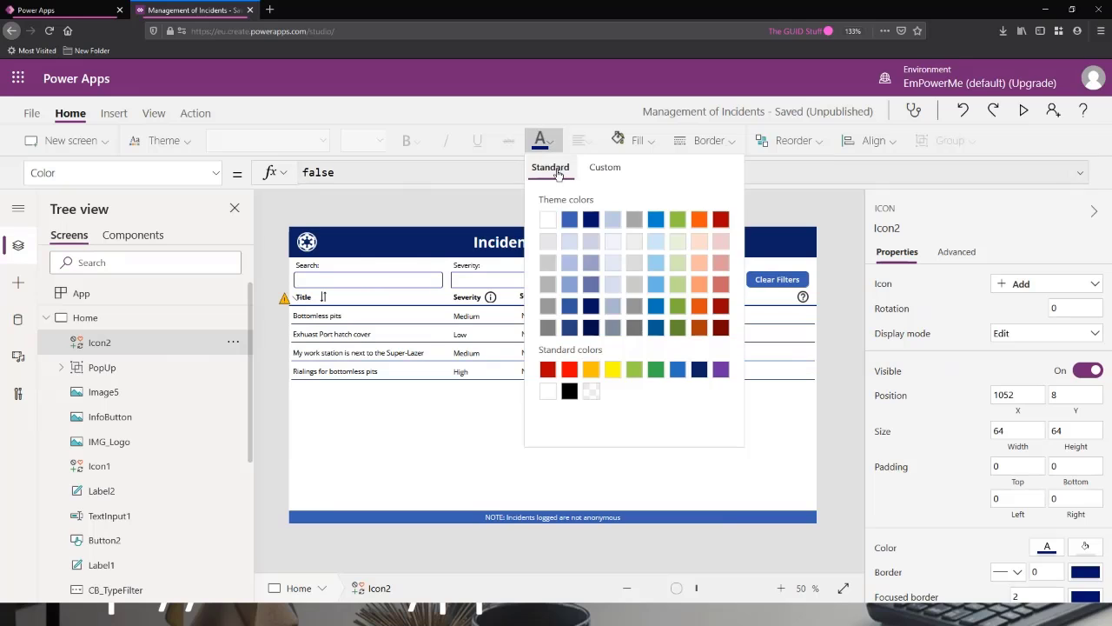
pyautogui.click(547, 219)
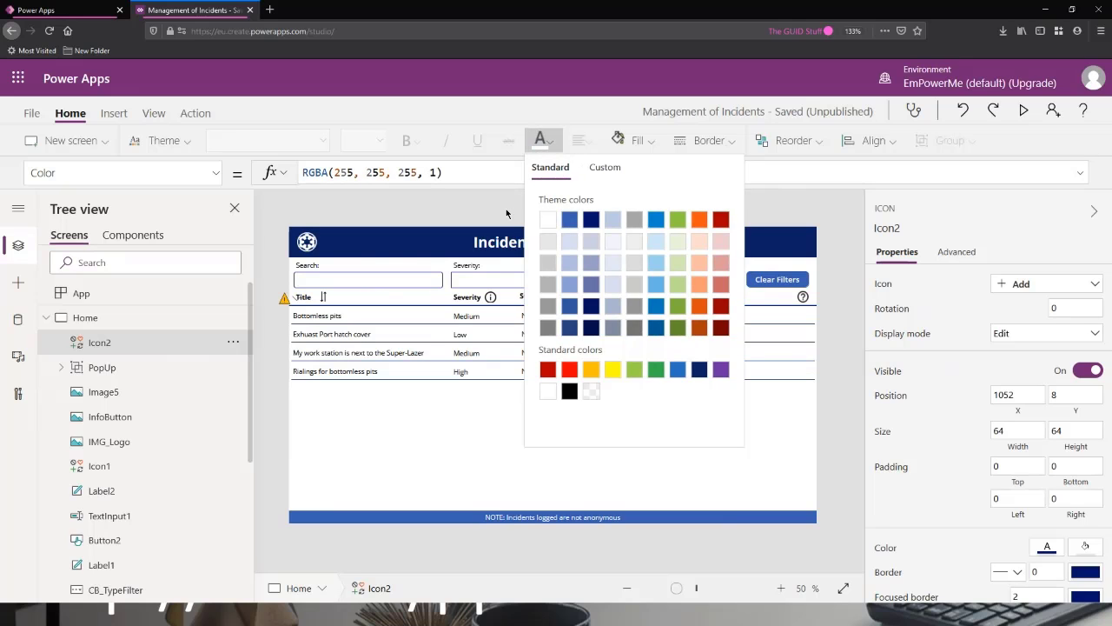
pyautogui.click(736, 461)
# Set the Add icon's top, bottom, left and right padding to 10 each.
pyautogui.click(709, 242)
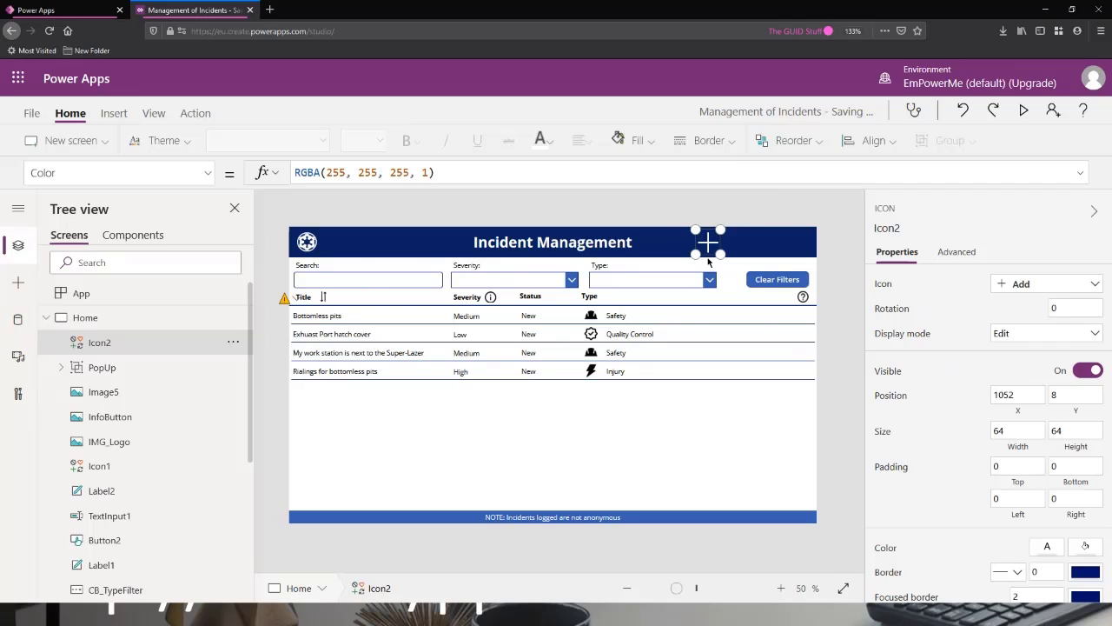
pyautogui.click(996, 467)
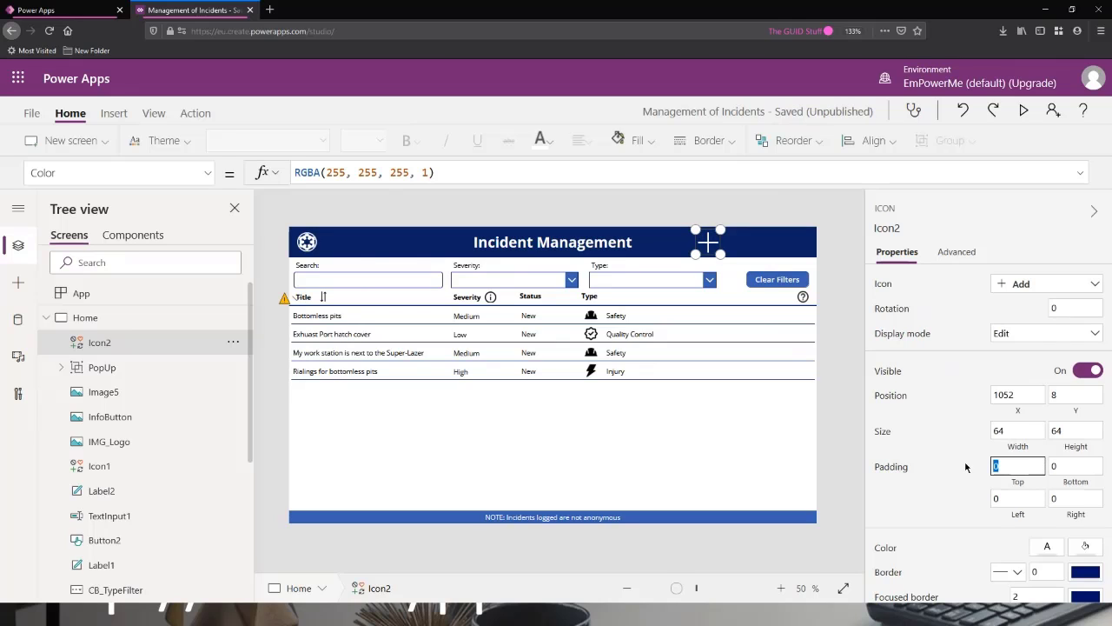
pyautogui.write('10')
pyautogui.press('Tab')
pyautogui.press('Tab')
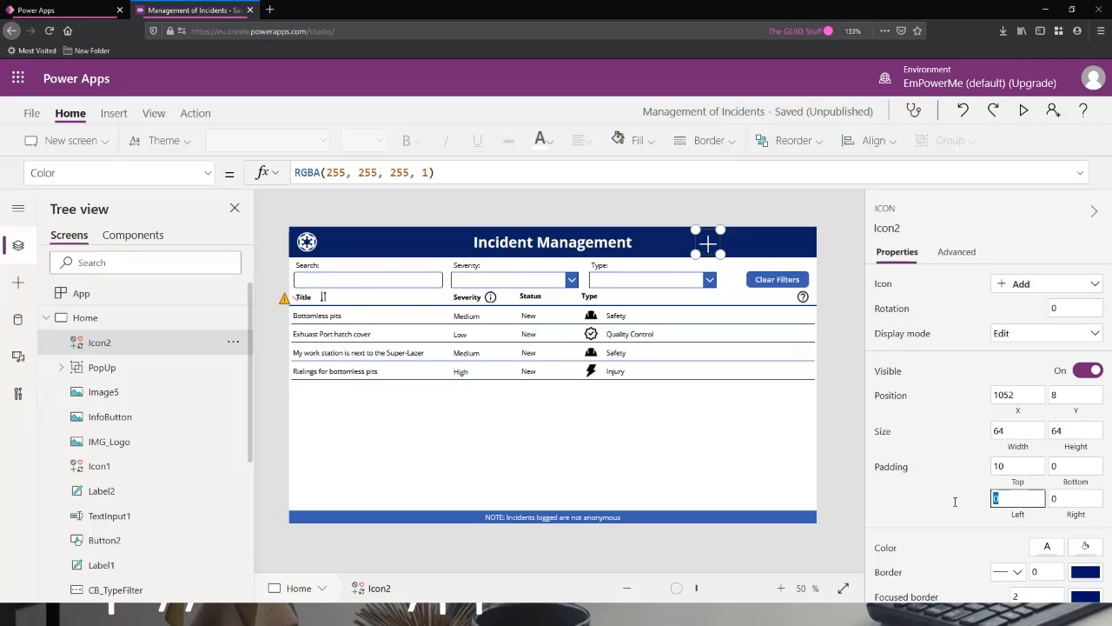
pyautogui.write('10')
pyautogui.press('Tab')
pyautogui.click(1056, 466)
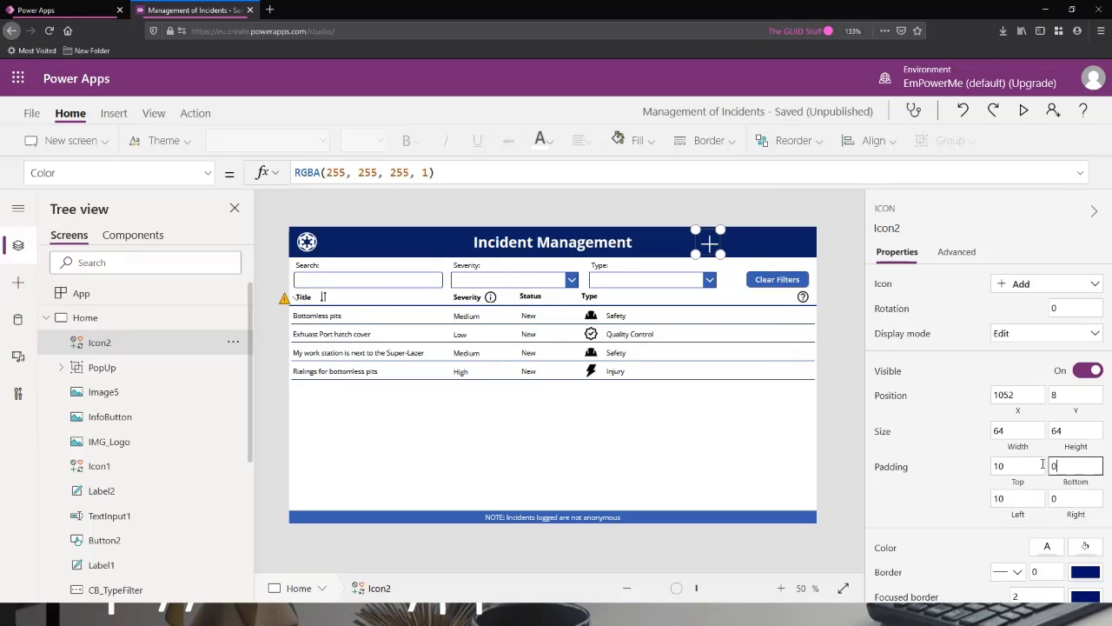
pyautogui.write('10')
pyautogui.click(1069, 497)
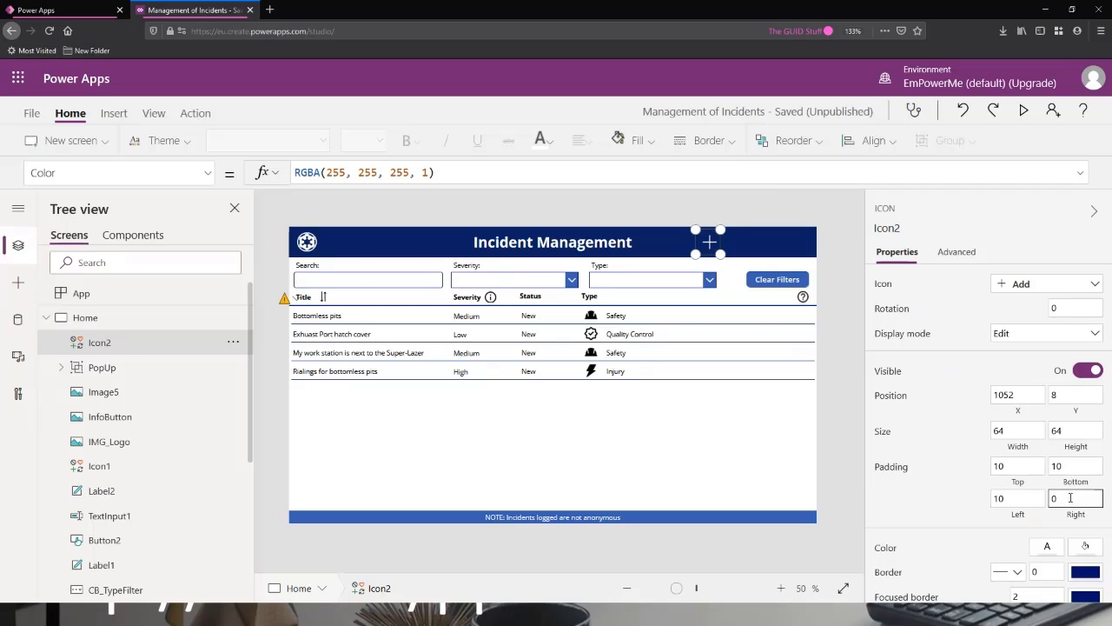
pyautogui.doubleClick(1055, 498)
pyautogui.write('10')
pyautogui.click(1017, 498)
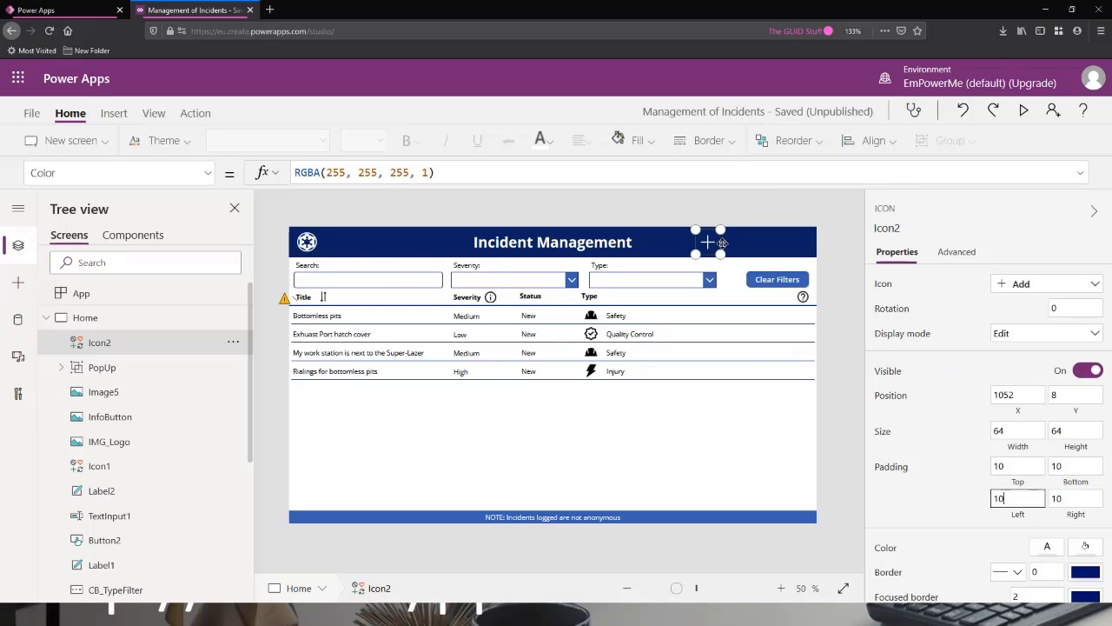
# Move the Add icon closer to the Incident Management title, to X 1000, Y 8.
pyautogui.moveTo(708, 241); pyautogui.dragTo(697, 242)
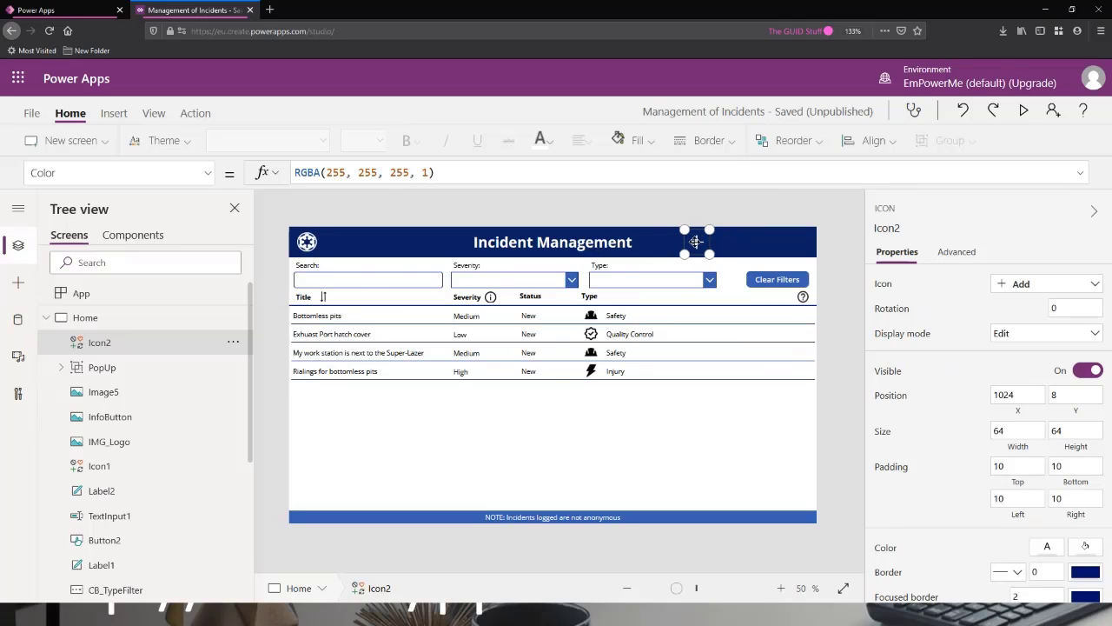
pyautogui.moveTo(696, 242); pyautogui.dragTo(688, 241)
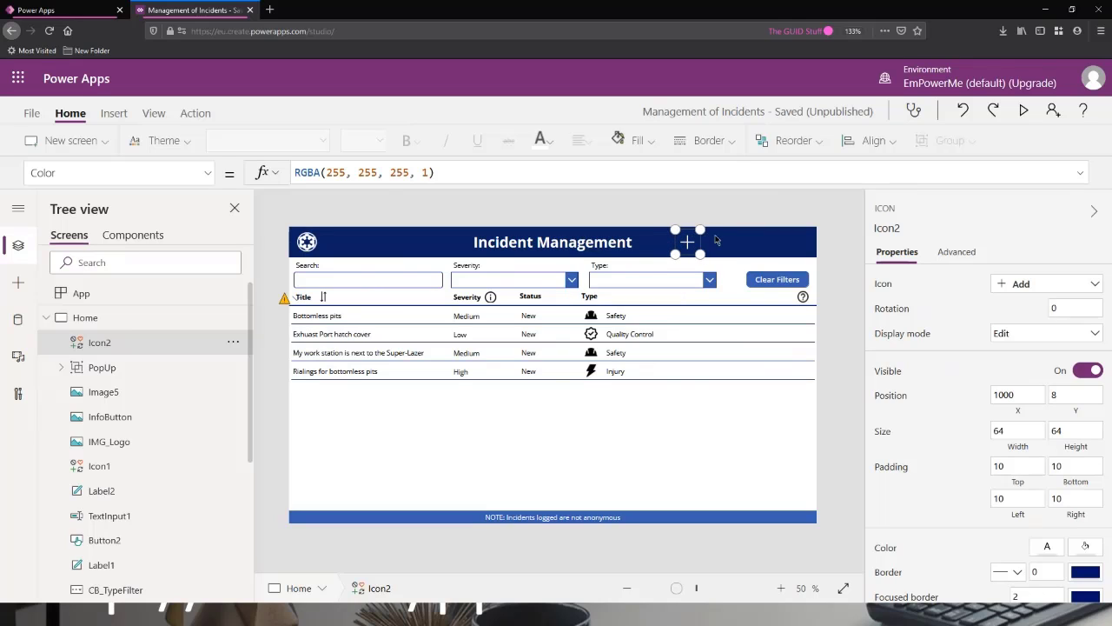
pyautogui.moveTo(693, 240); pyautogui.dragTo(688, 245)
pyautogui.press('Up')
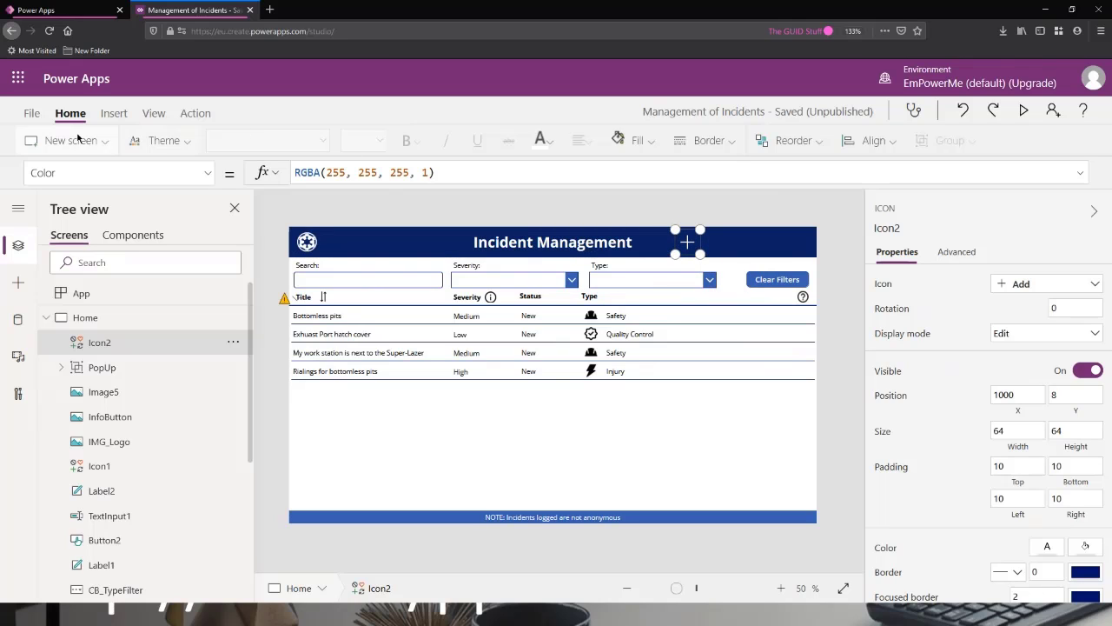
# Add a text label directly beside the Add icon in the header banner, at about X 1064, Y 20, with the text "NEW".
pyautogui.click(113, 114)
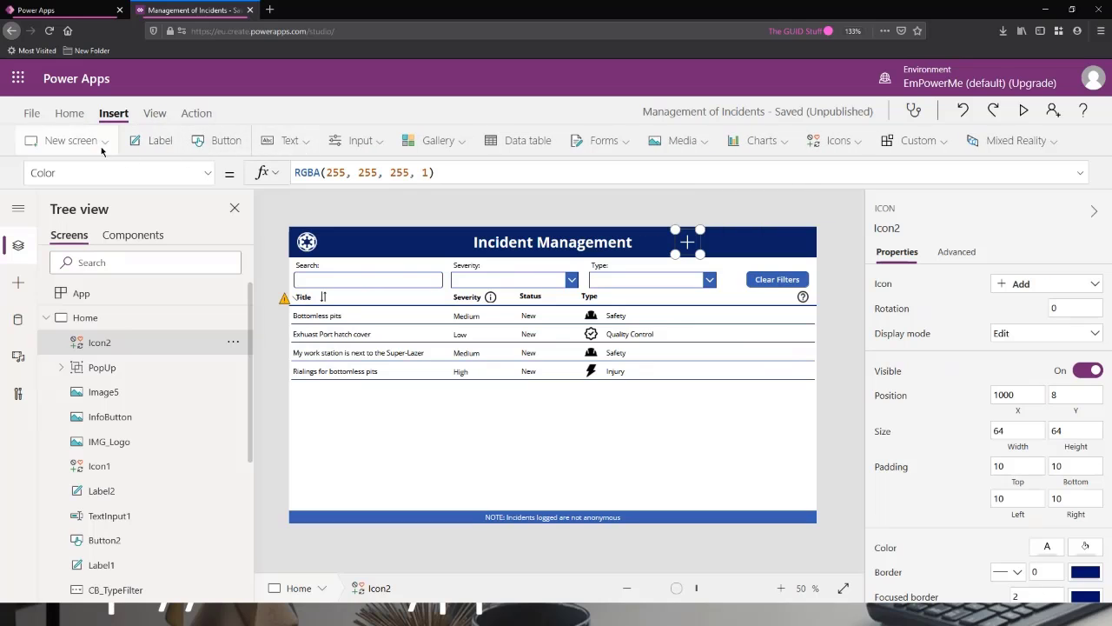
pyautogui.click(287, 140)
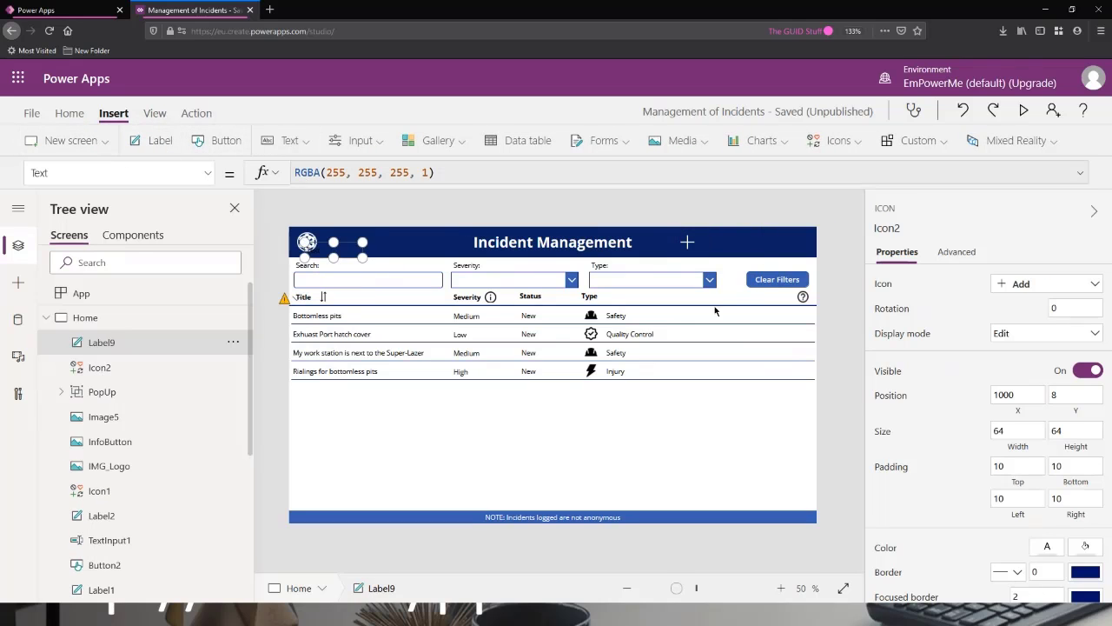
pyautogui.moveTo(334, 247); pyautogui.dragTo(723, 250)
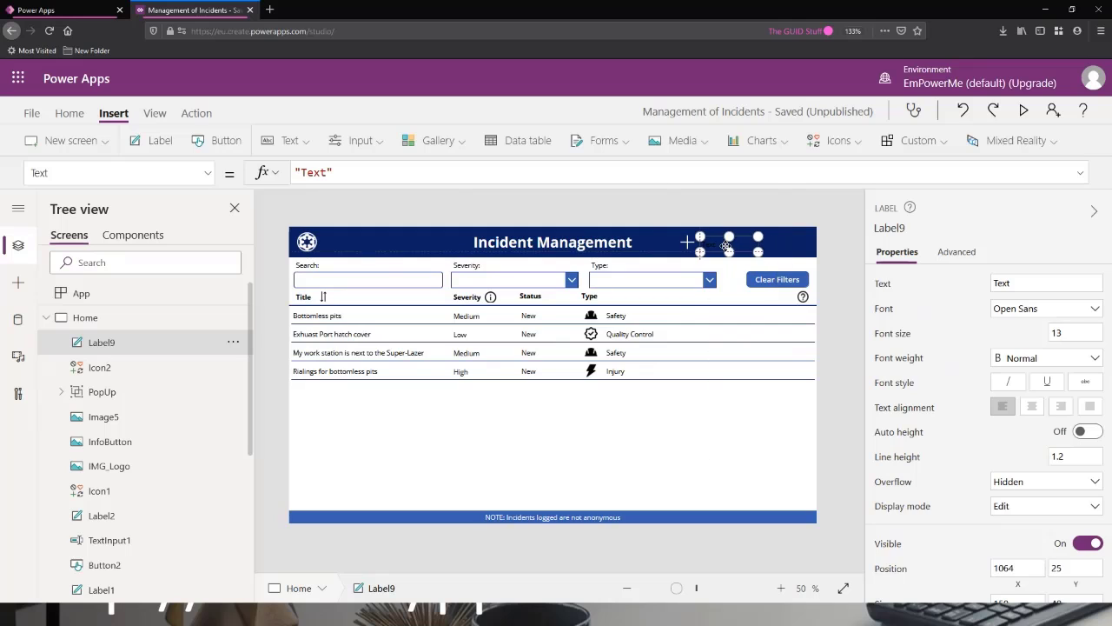
pyautogui.moveTo(326, 171); pyautogui.dragTo(302, 172)
pyautogui.write('NEW')
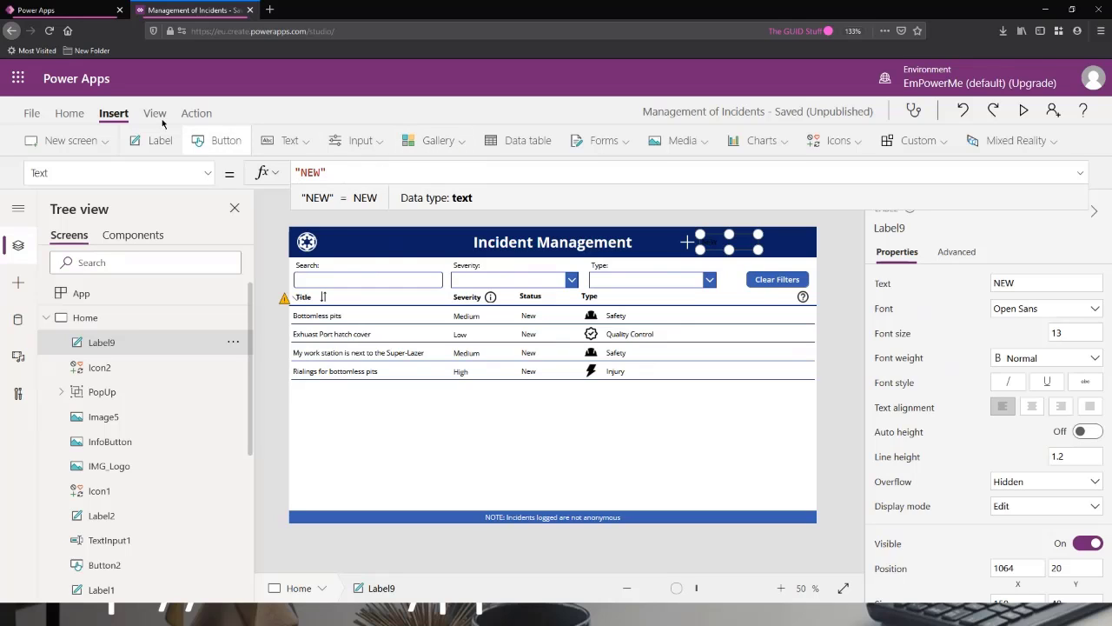
# Set the NEW label's text colour to white.
pyautogui.click(70, 113)
pyautogui.click(539, 140)
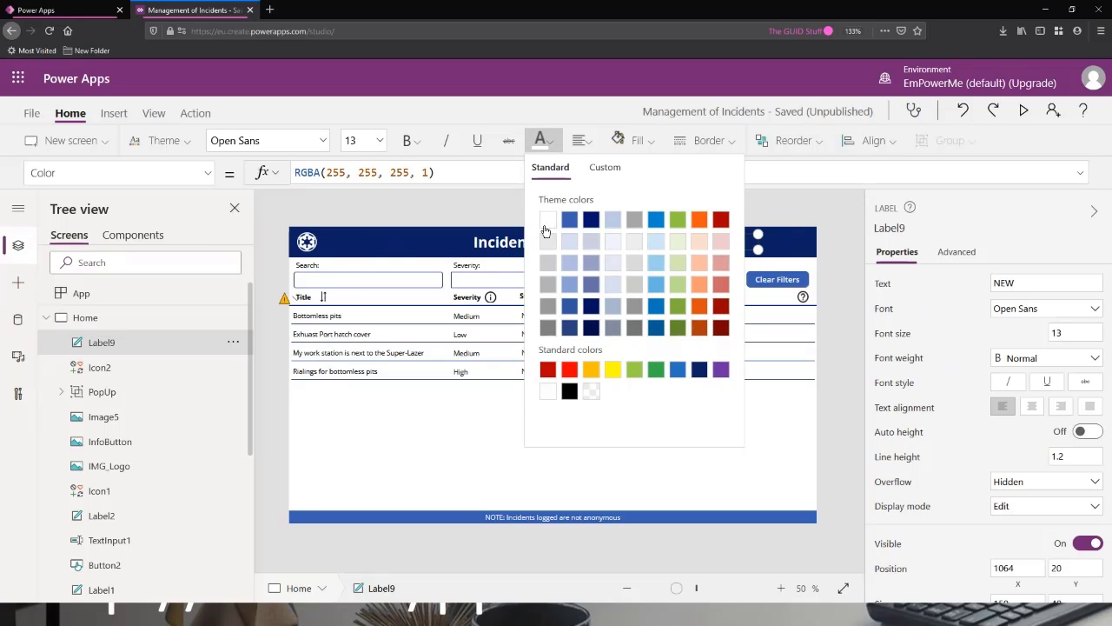
pyautogui.click(537, 146)
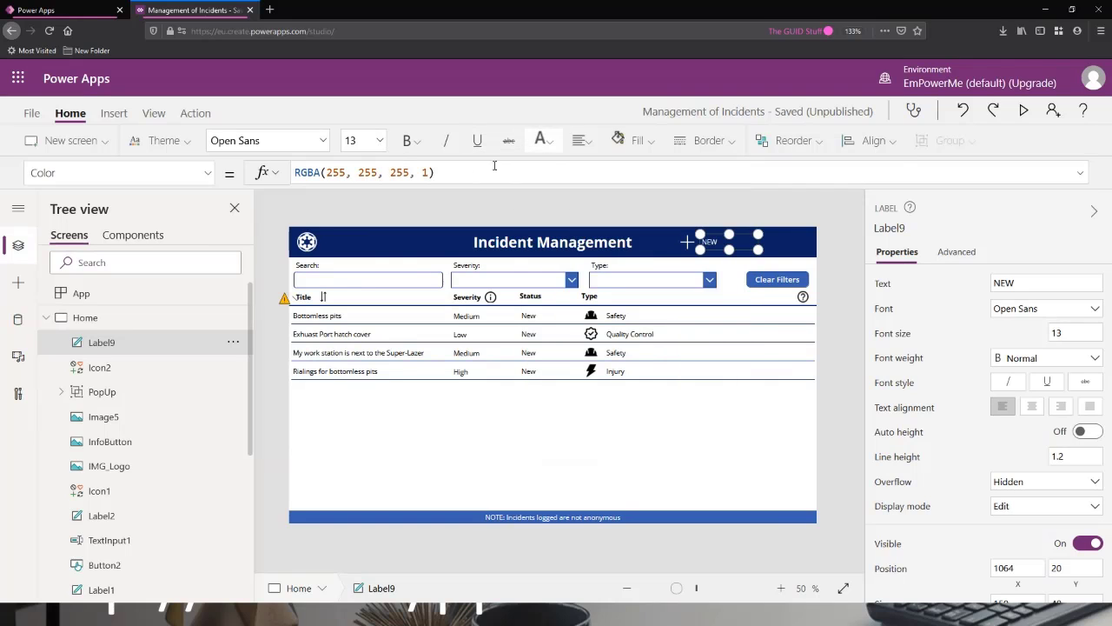
# Set the NEW label's font size to 18 and resize its box to fit closely around the text, with its top at Y 8.
pyautogui.click(380, 141)
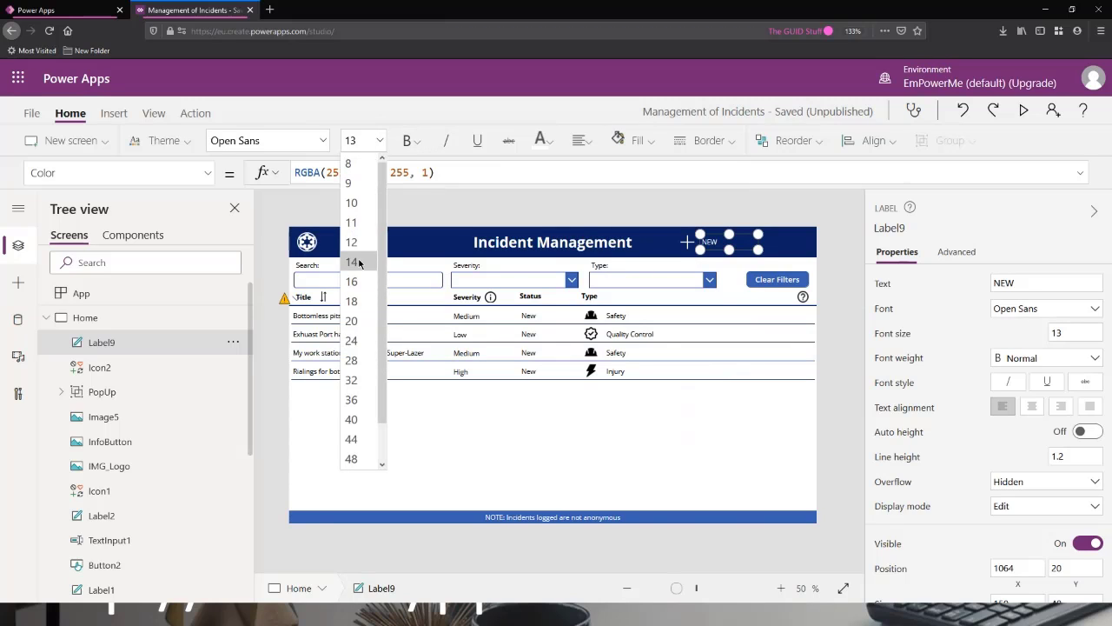
pyautogui.click(359, 262)
pyautogui.click(380, 141)
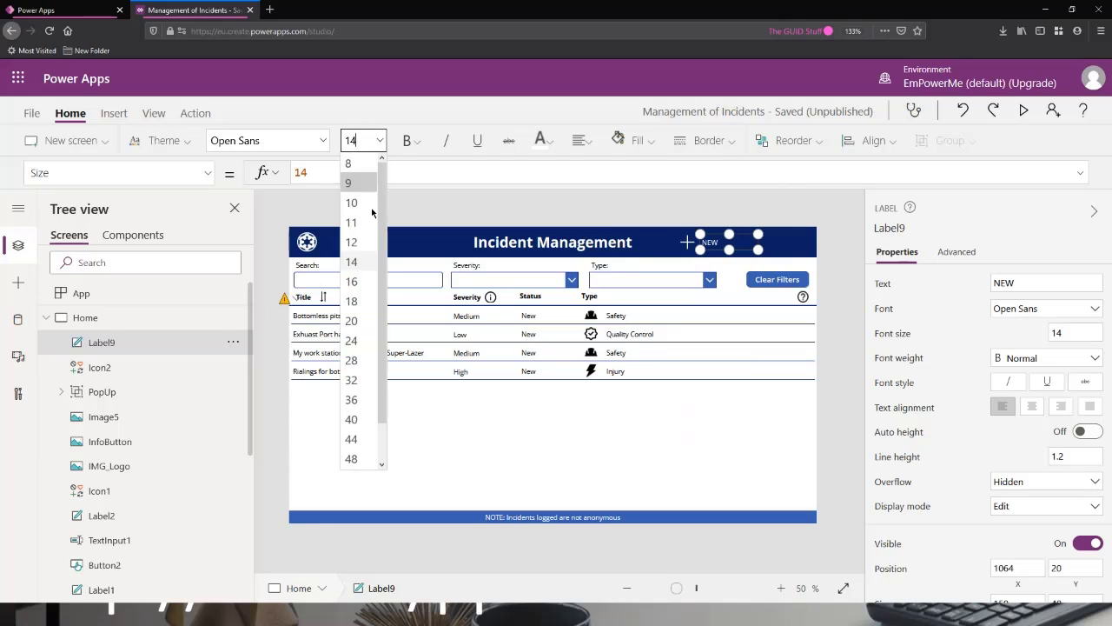
pyautogui.click(359, 282)
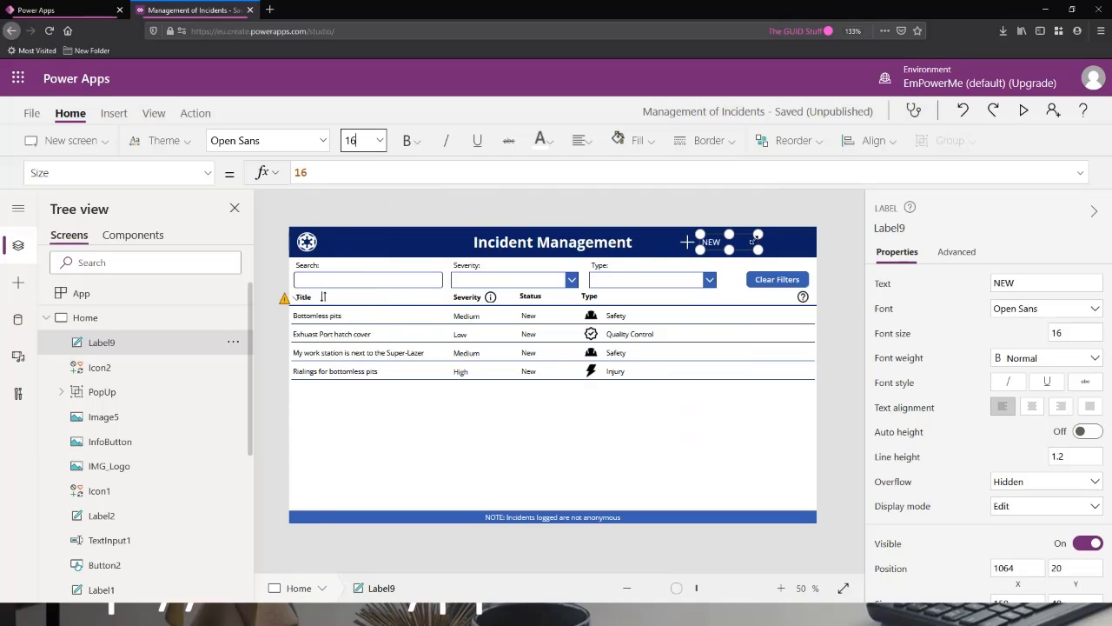
pyautogui.click(380, 140)
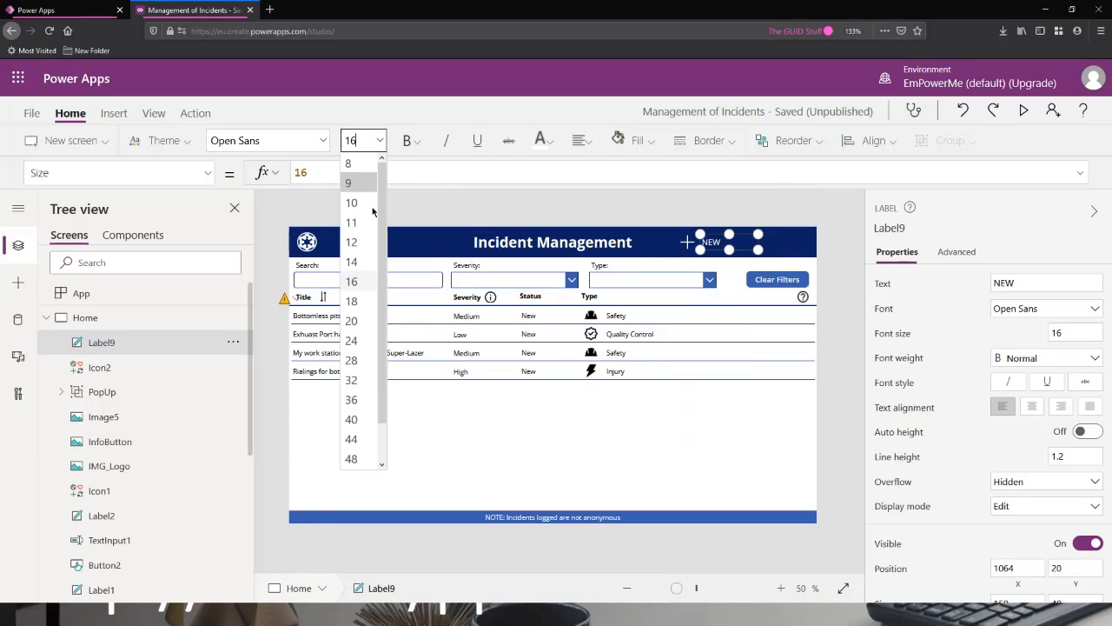
pyautogui.click(359, 302)
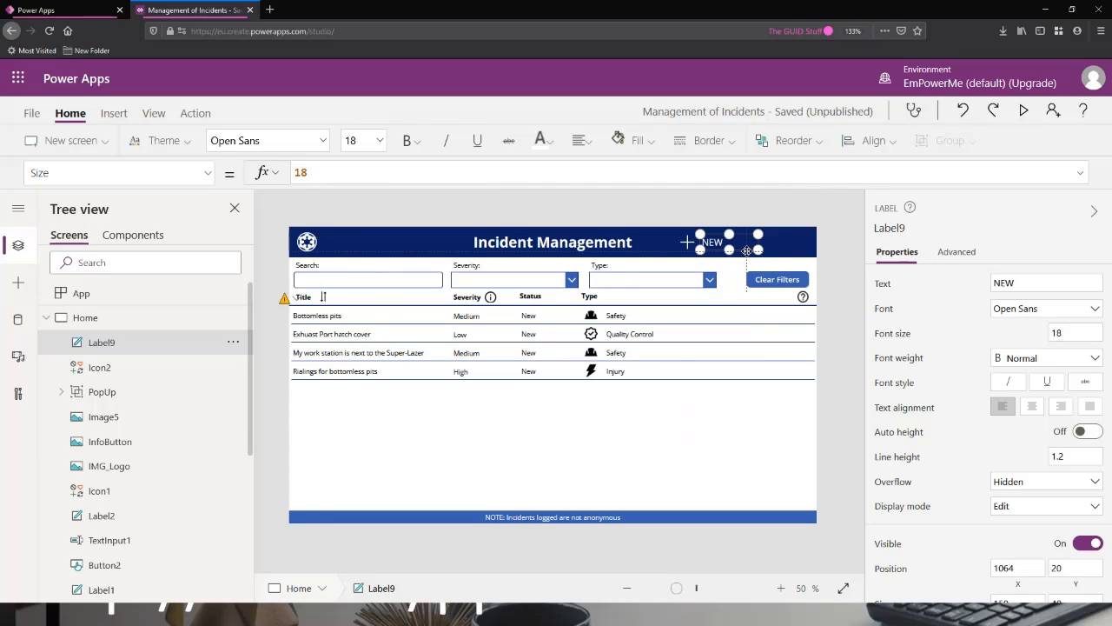
pyautogui.moveTo(758, 250); pyautogui.dragTo(714, 228)
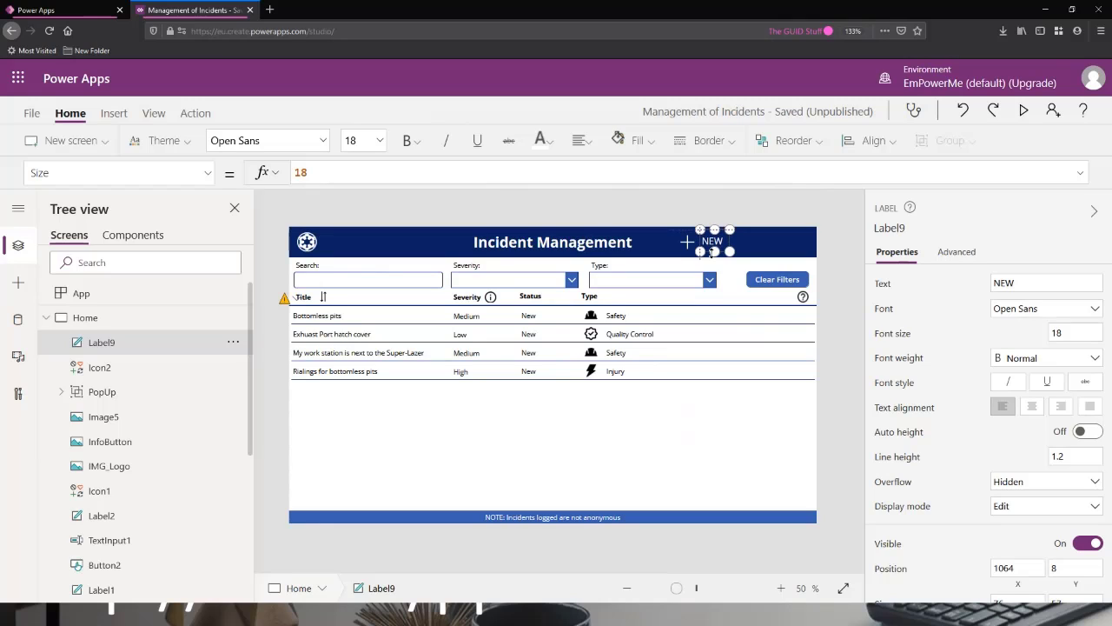
# Extend the NEW label's box up to the banner's top edge at Y 0 and rename the label LBL_New.
pyautogui.moveTo(712, 252); pyautogui.dragTo(716, 225)
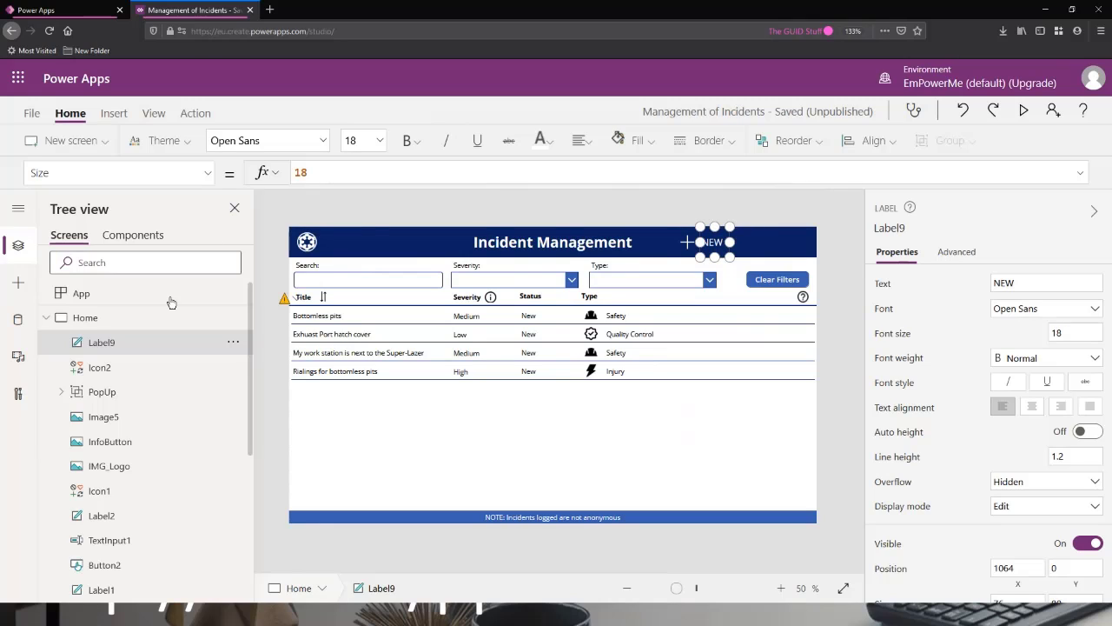
pyautogui.doubleClick(109, 343)
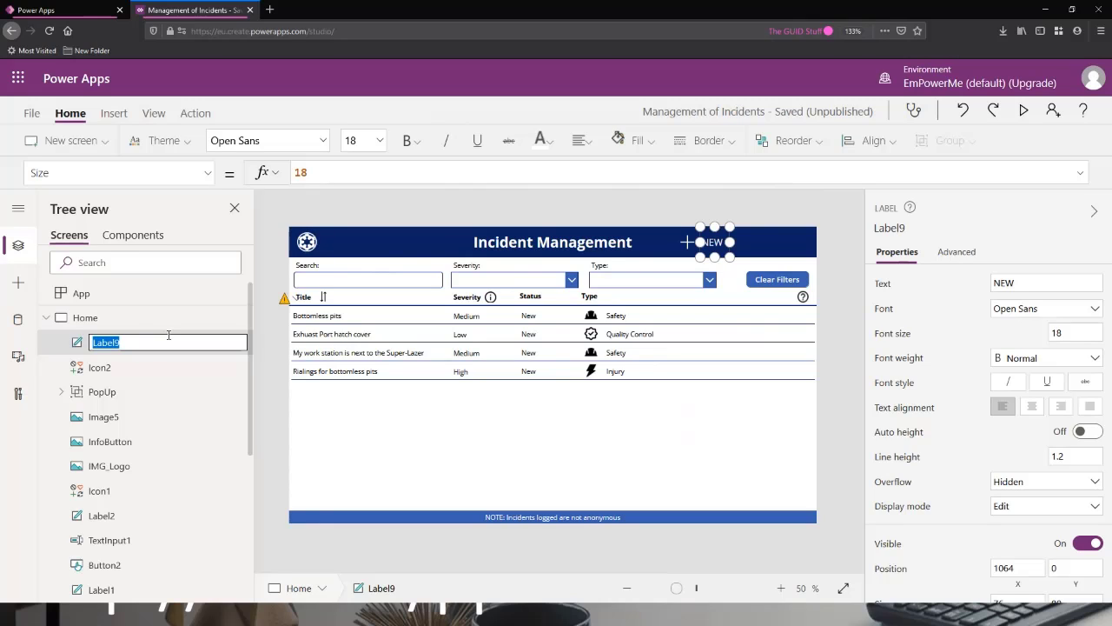
pyautogui.write('LBL_New')
pyautogui.press('Return')
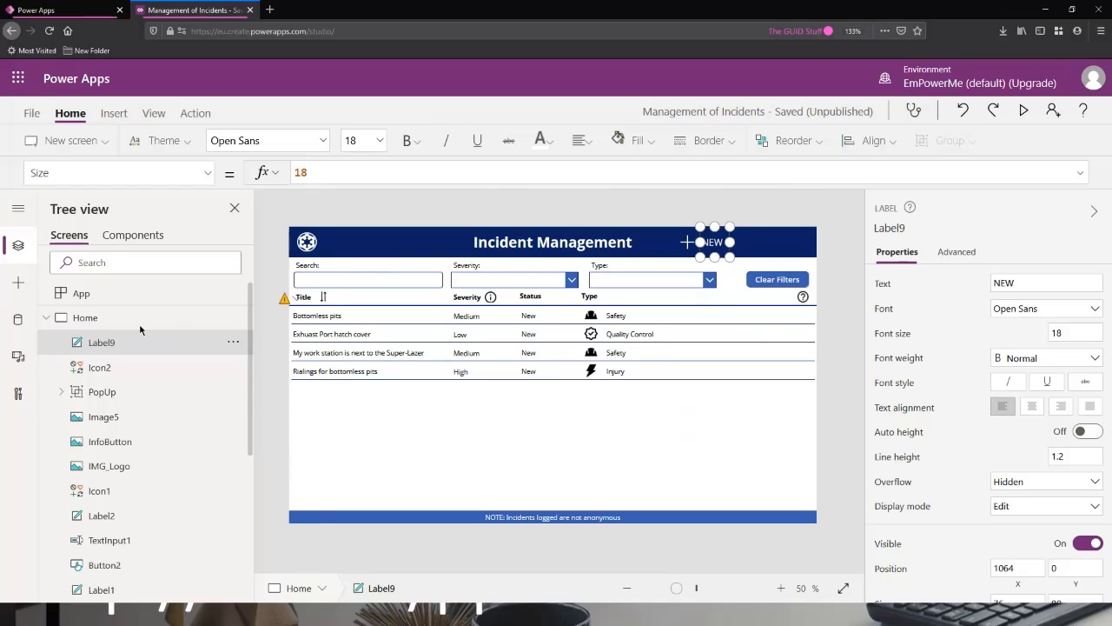
# Rename the Add icon in the Home screen's header to ICN_New.
pyautogui.doubleClick(169, 367)
pyautogui.write('IC')
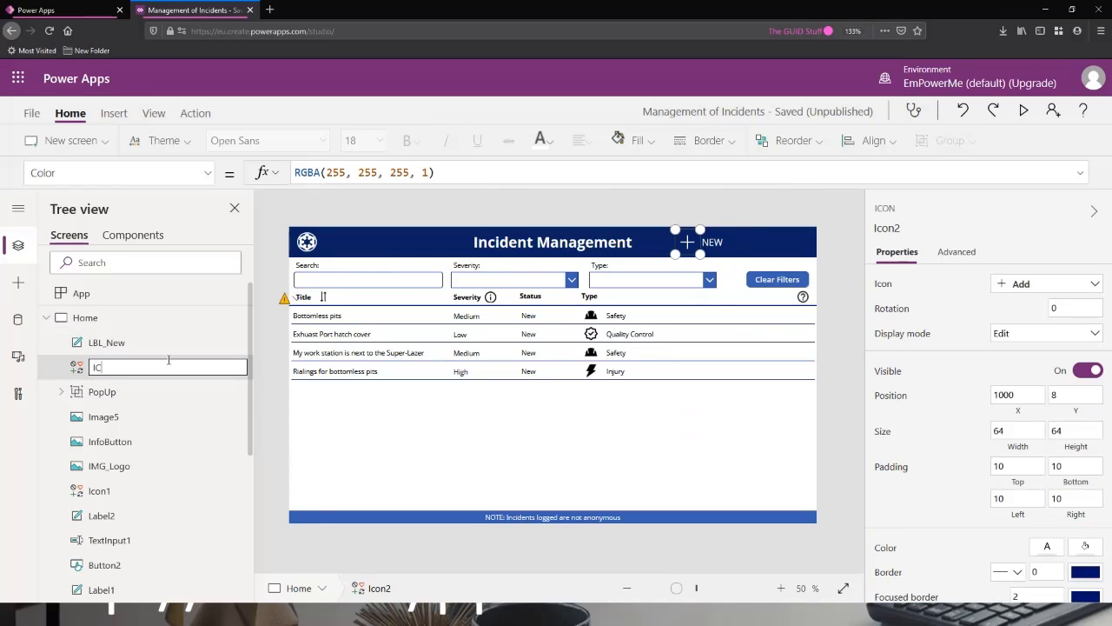
pyautogui.write('N_New')
pyautogui.press('Return')
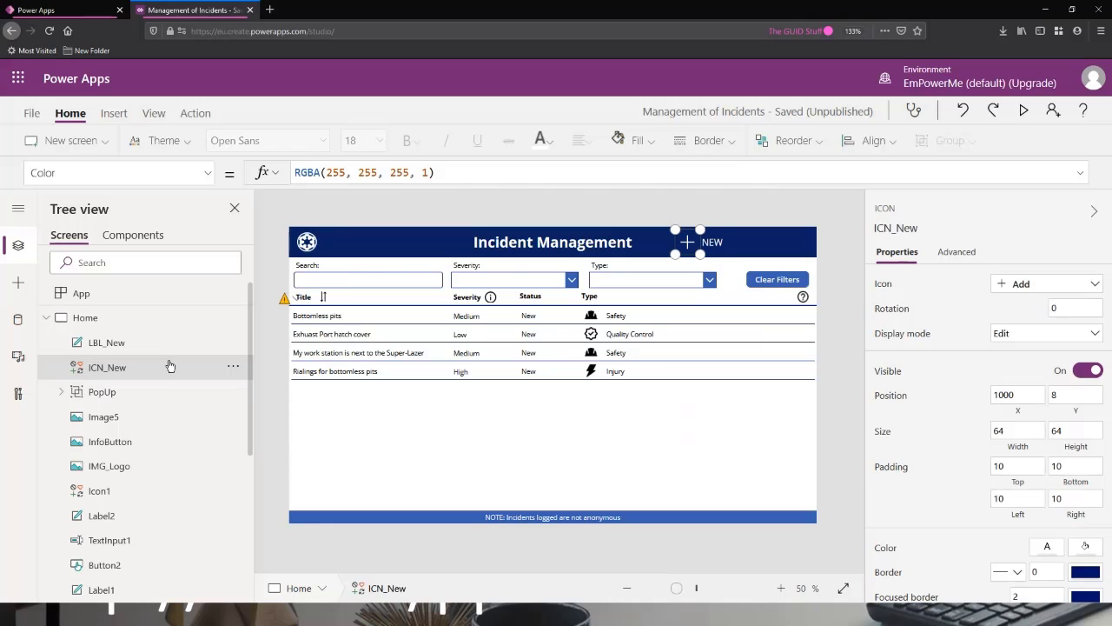
# Group LBL_New and ICN_New, and check the group's layering against the severity info pop-up.
pyautogui.click(148, 344)
pyautogui.keyDown('shift'); pyautogui.click(142, 376); pyautogui.keyUp('shift')
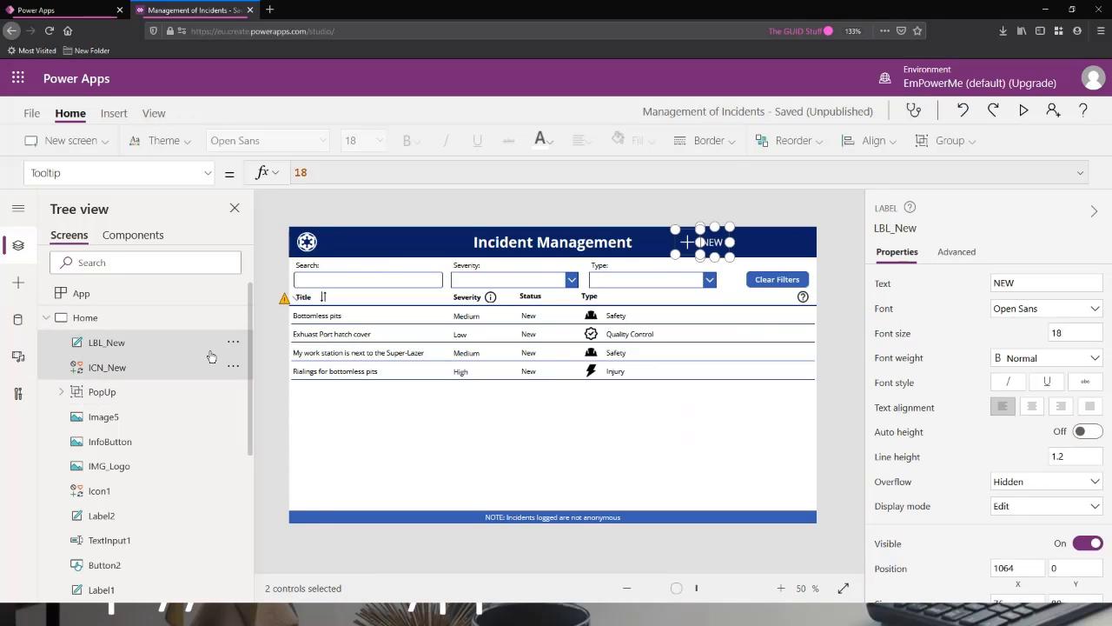
pyautogui.click(234, 343)
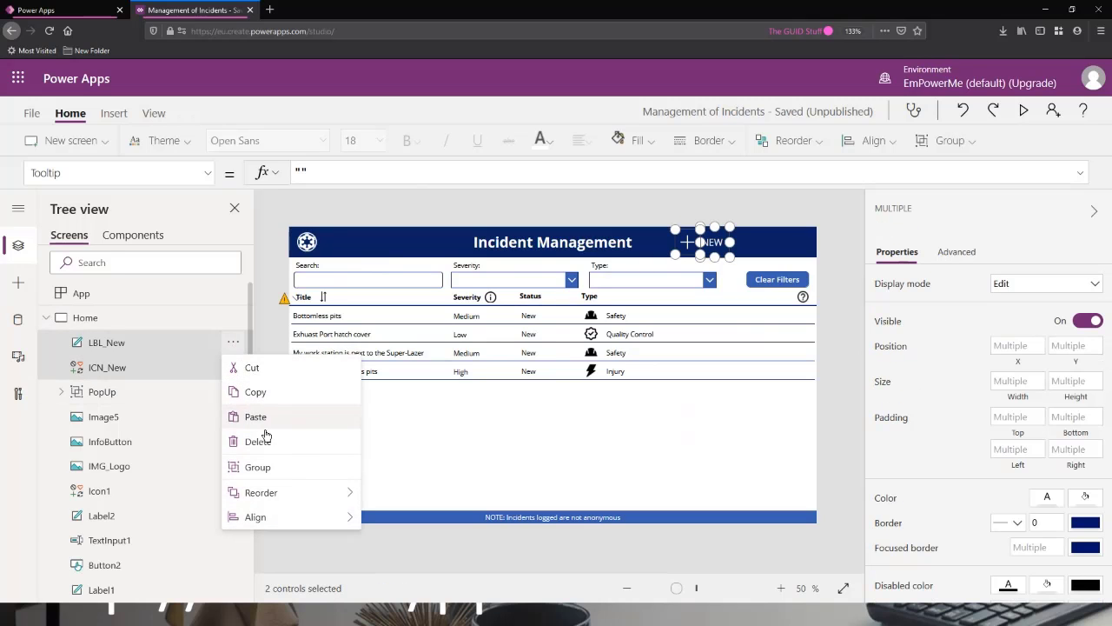
pyautogui.click(261, 469)
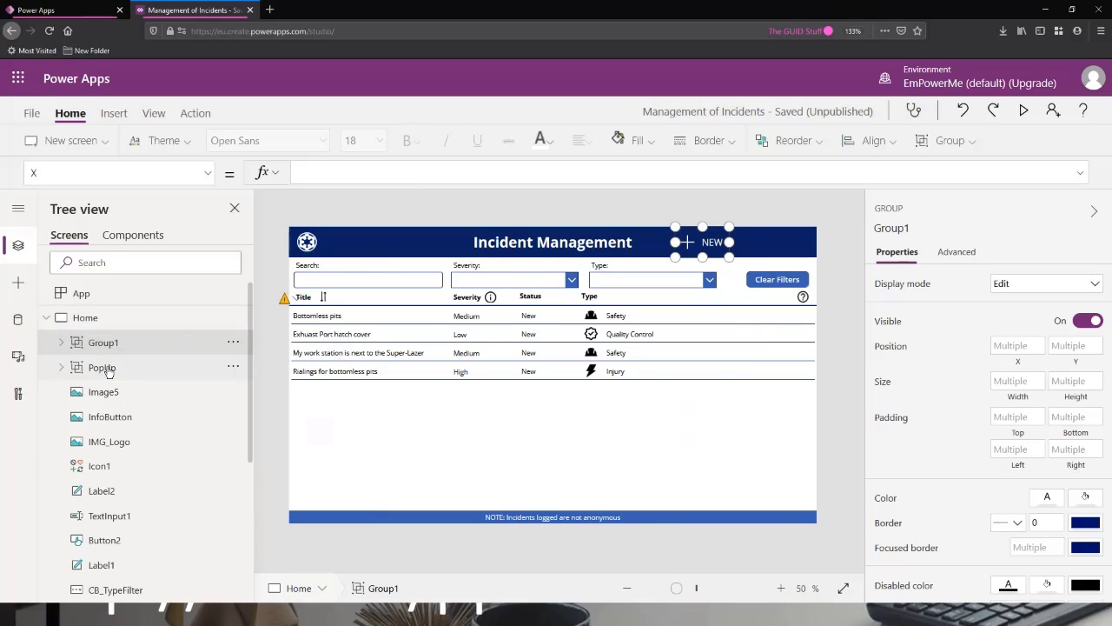
pyautogui.keyDown('alt'); pyautogui.click(490, 298); pyautogui.keyUp('alt')
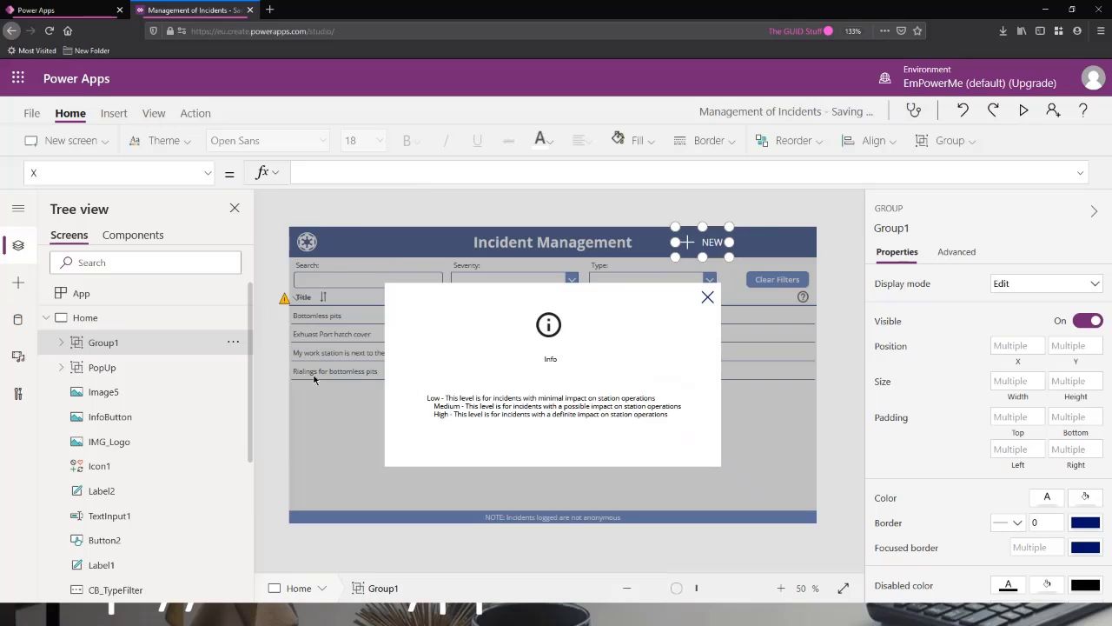
pyautogui.keyDown('alt'); pyautogui.click(707, 297); pyautogui.keyUp('alt')
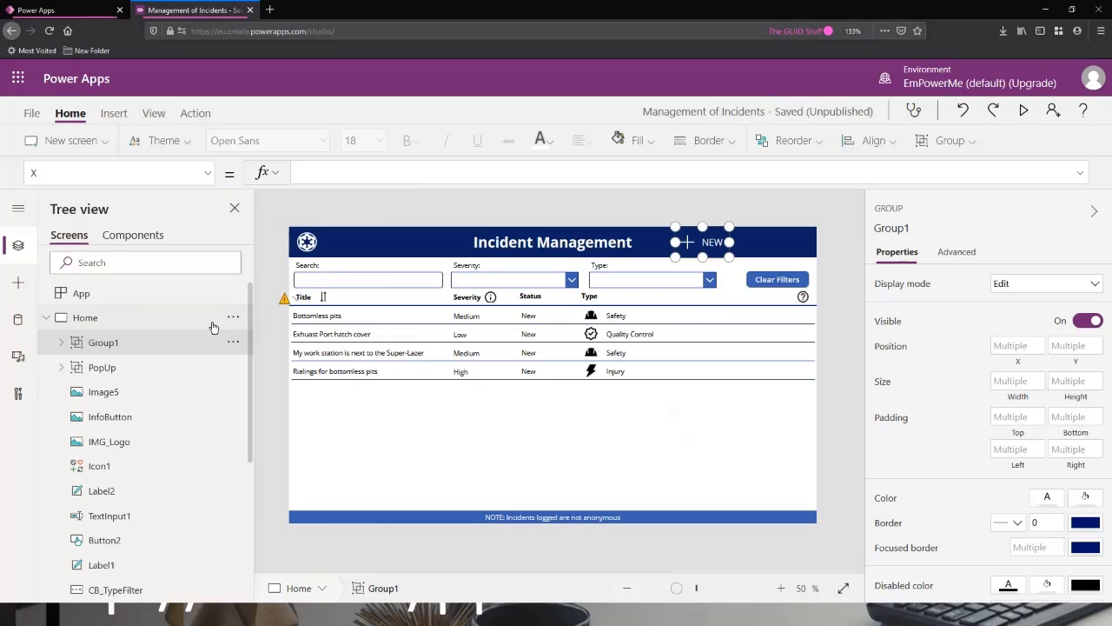
# Rename the group holding the Add icon and NEW label to GRP_New.
pyautogui.doubleClick(106, 345)
pyautogui.write('New')
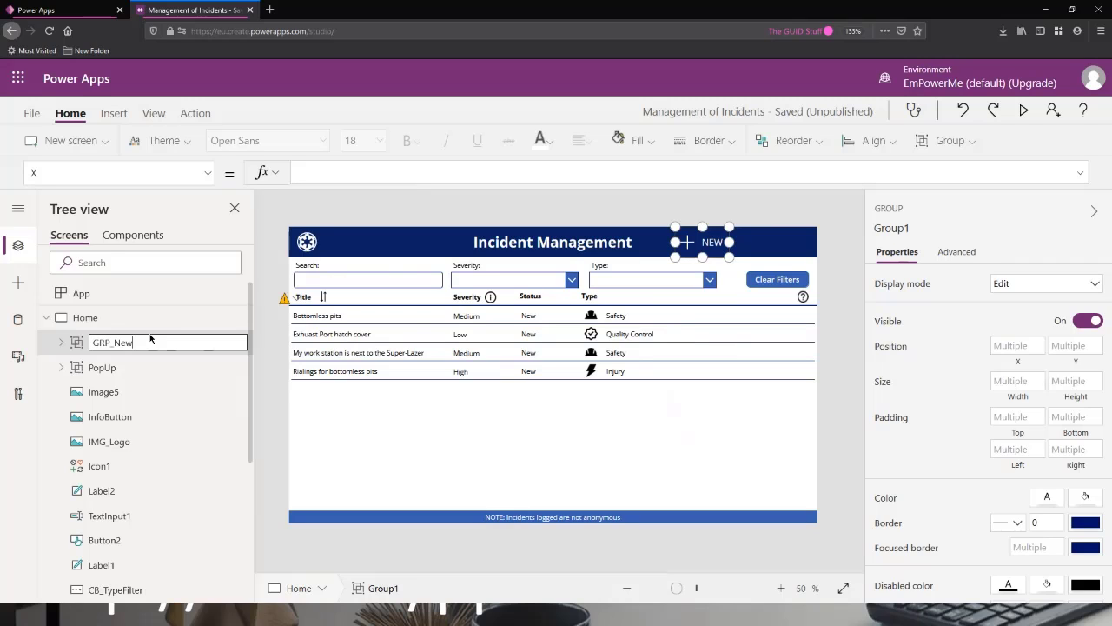
pyautogui.press('Return')
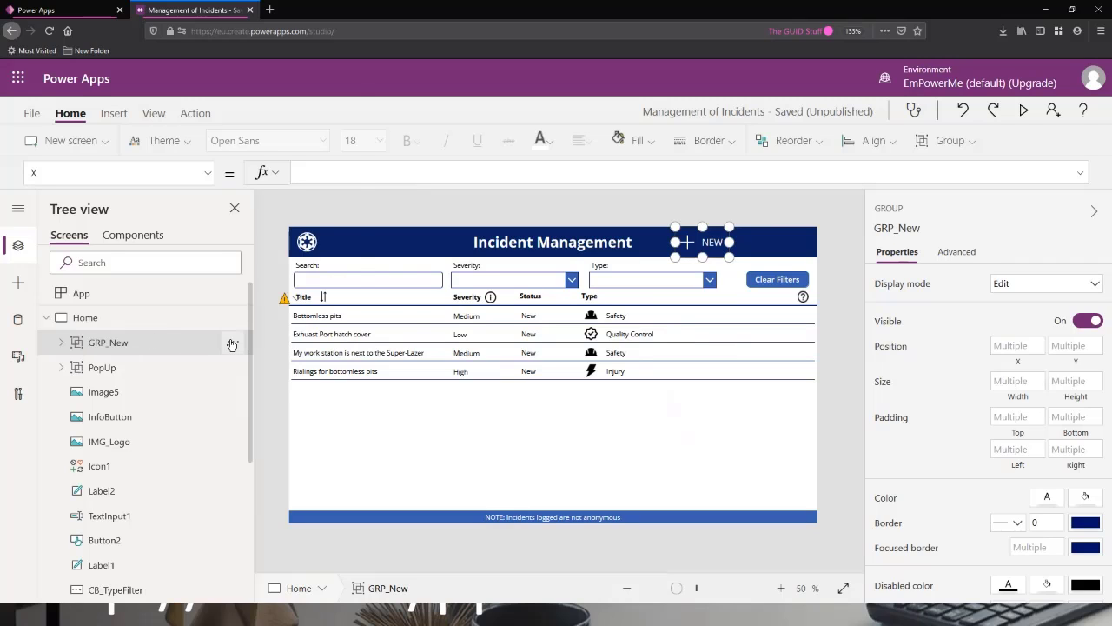
# Send GRP_New backward, behind the PopUp group, and check the layering by opening and closing the severity info pop-up.
pyautogui.click(233, 343)
pyautogui.moveTo(274, 299)
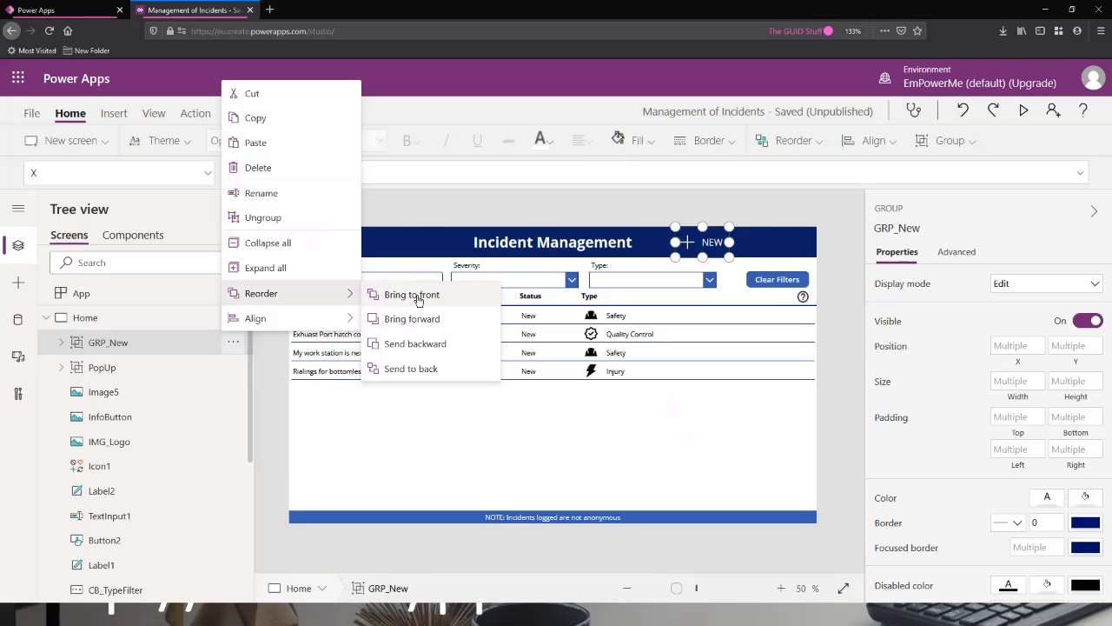
pyautogui.click(425, 348)
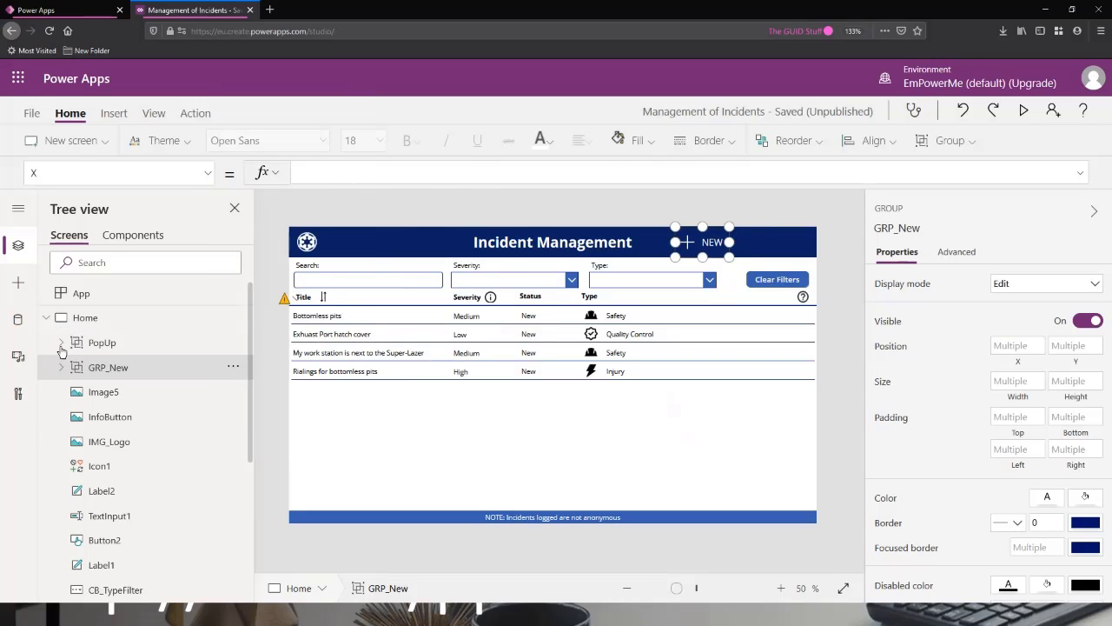
pyautogui.press('alt')
pyautogui.keyDown('alt'); pyautogui.click(491, 297); pyautogui.keyUp('alt')
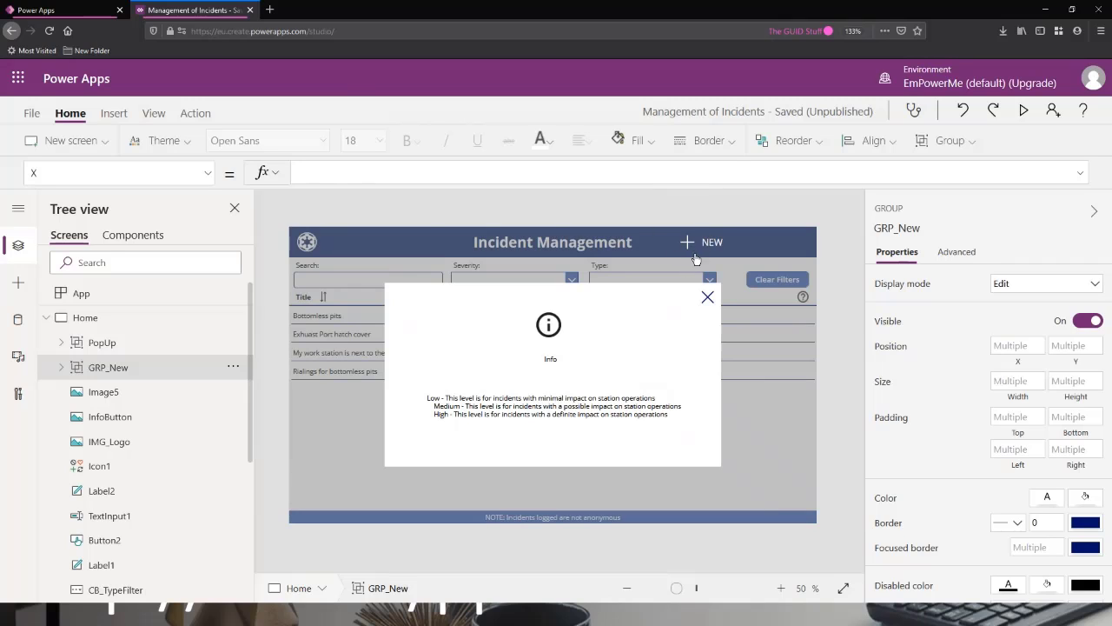
pyautogui.keyDown('alt'); pyautogui.click(708, 297); pyautogui.keyUp('alt')
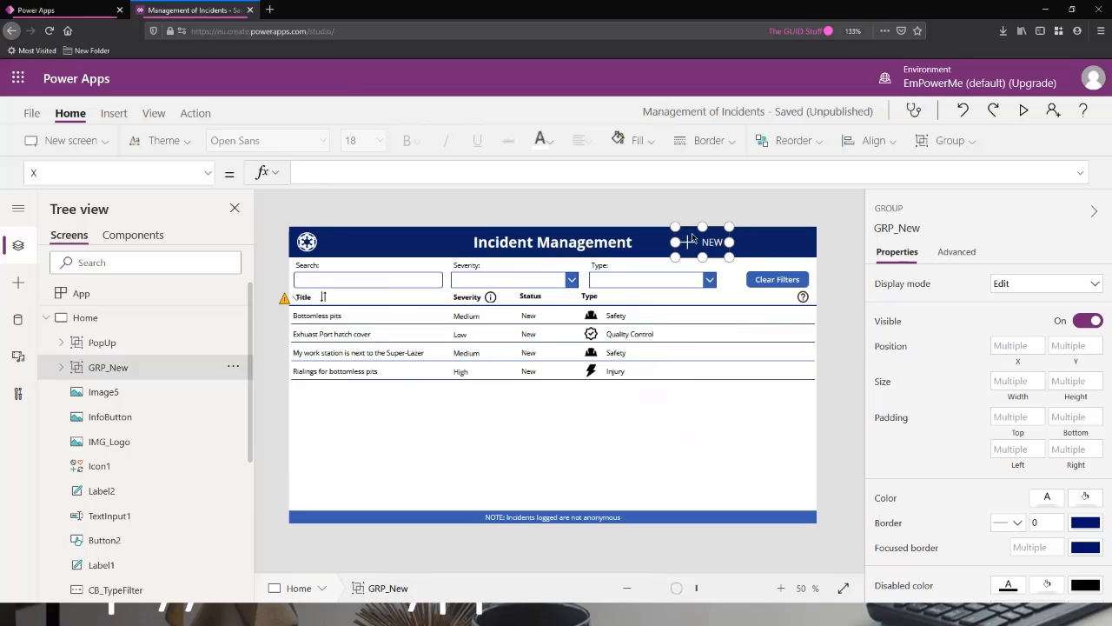
# Replace GRP_New's OnSelect formula with a Navigate function that targets FormScreen.
pyautogui.click(76, 172)
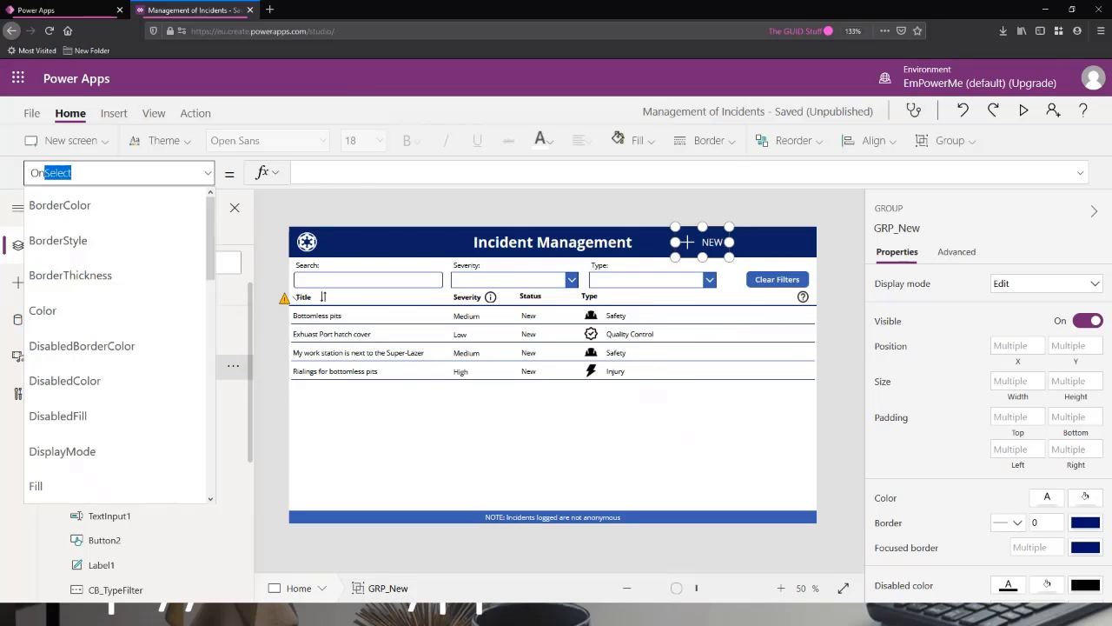
pyautogui.write('On')
pyautogui.press('Return')
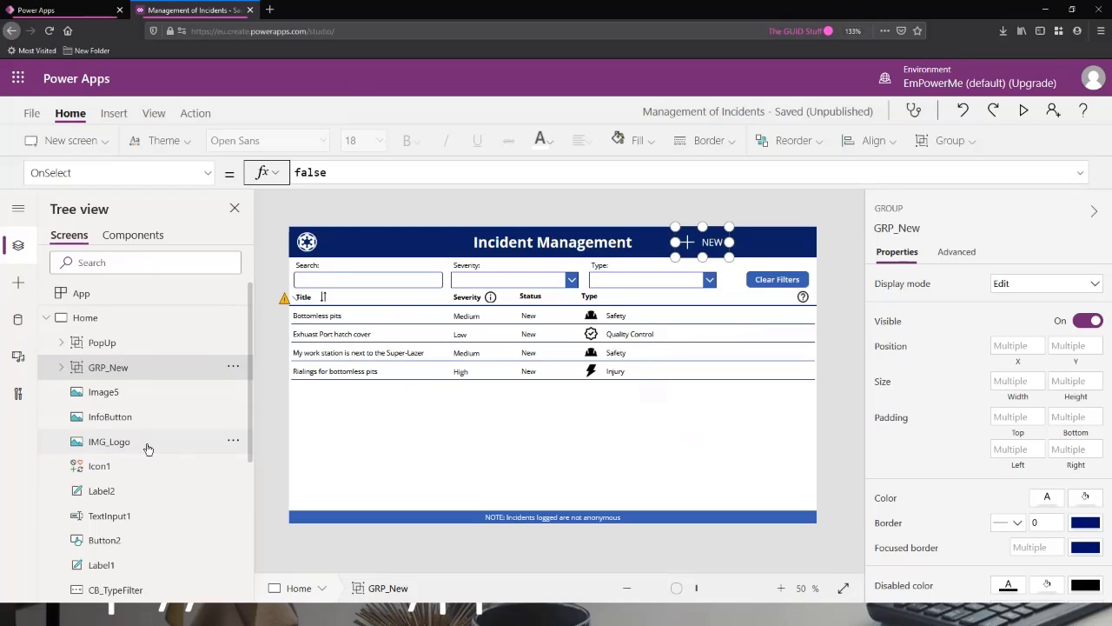
pyautogui.click(48, 318)
pyautogui.click(51, 319)
pyautogui.click(348, 172)
pyautogui.hotkey('ctrl', 'a')
pyautogui.write('Navi')
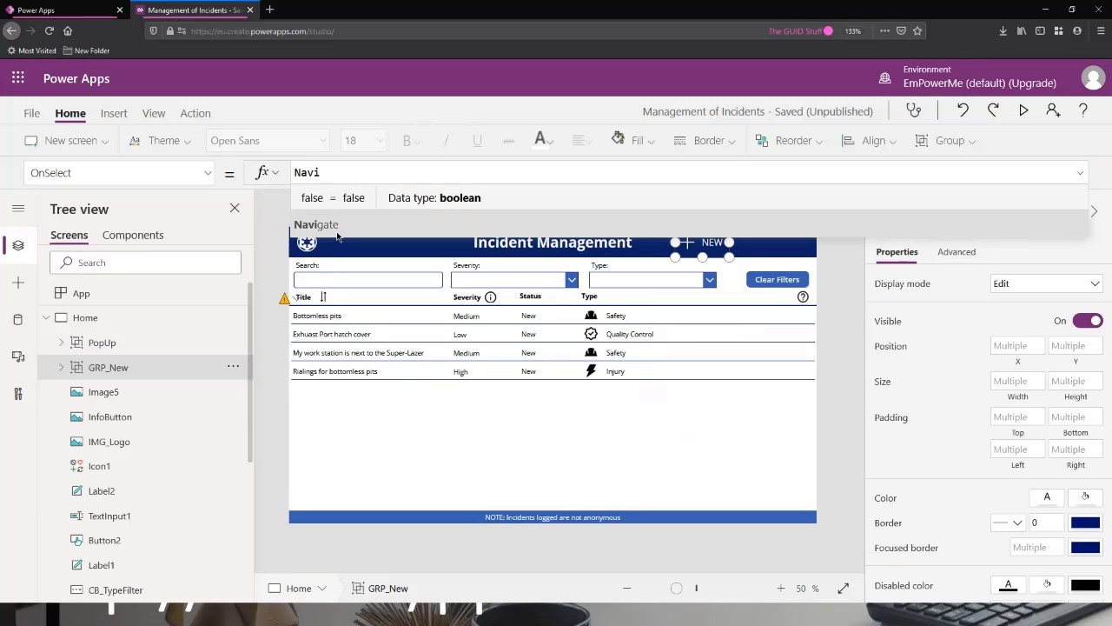
pyautogui.click(352, 200)
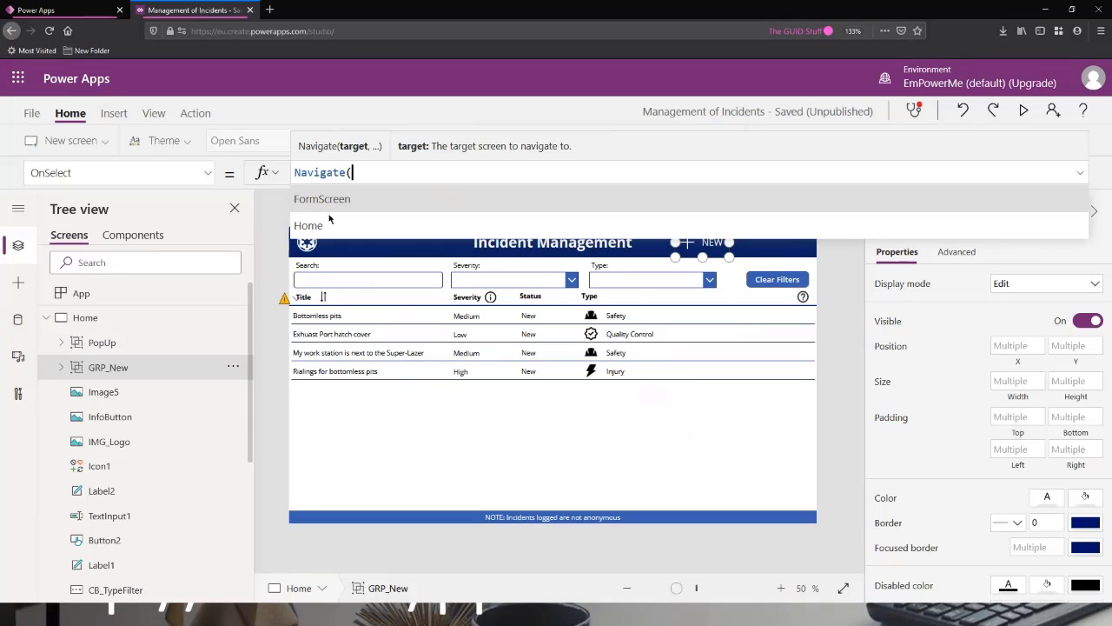
pyautogui.click(373, 204)
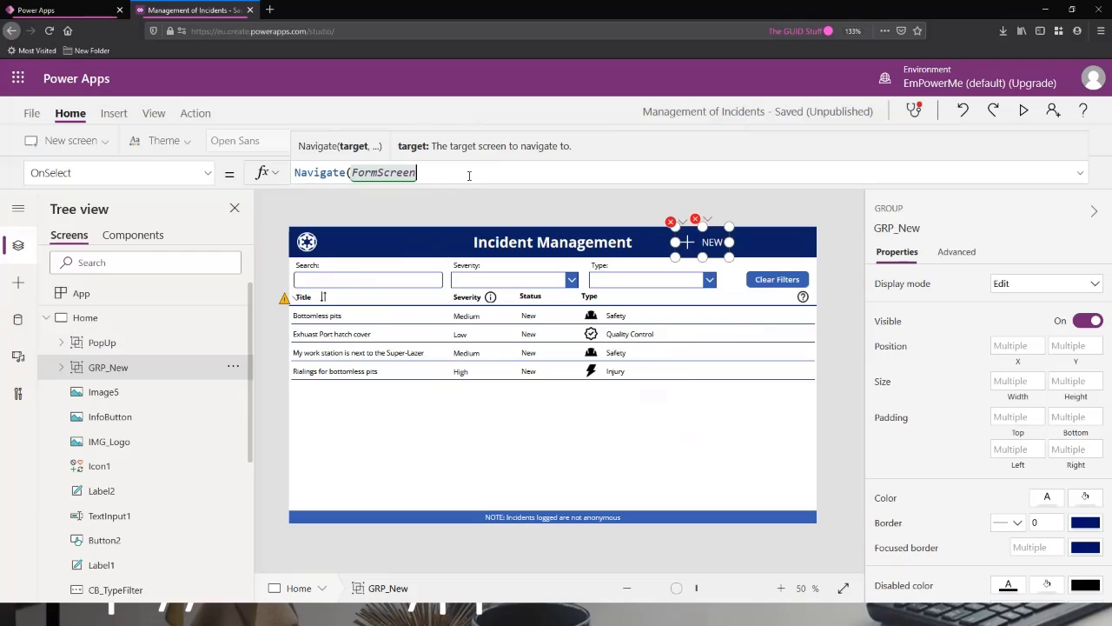
# Complete GRP_New's Navigate formula with ScreenTransition.Cover as the transition and a closing bracket.
pyautogui.write(',')
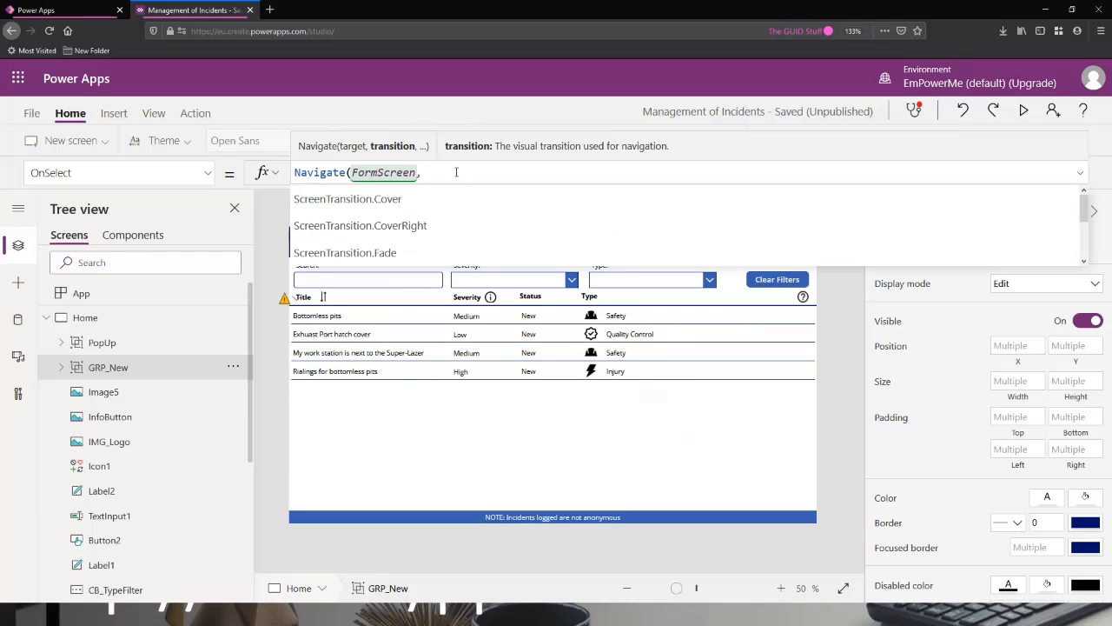
pyautogui.press('Down')
pyautogui.press('Down')
pyautogui.press('Down')
pyautogui.press('Down')
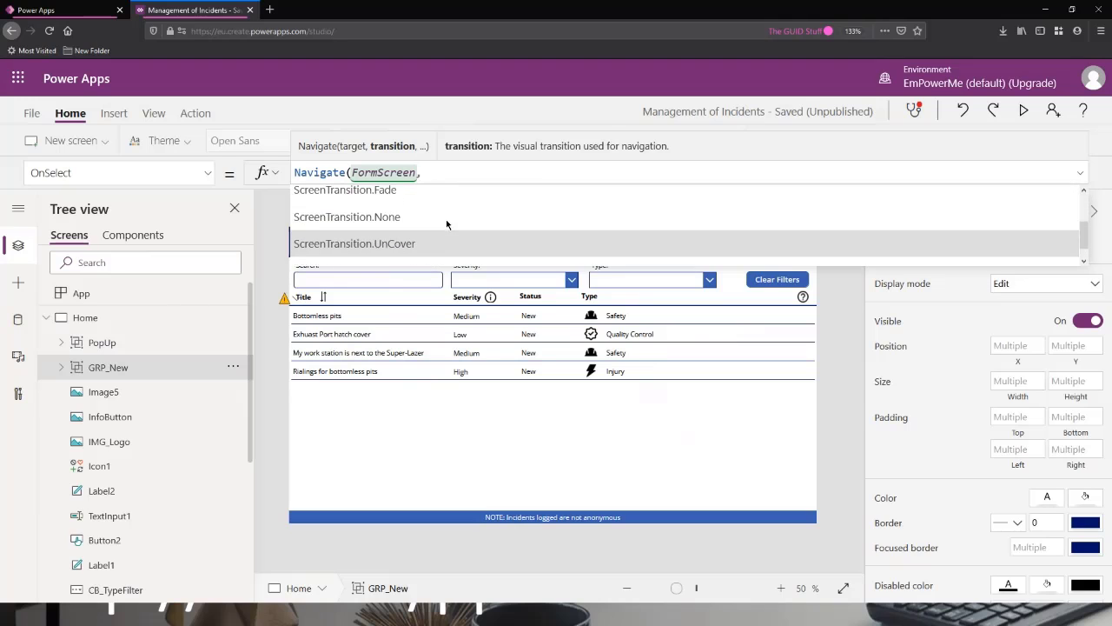
pyautogui.press('Down')
pyautogui.press('Down')
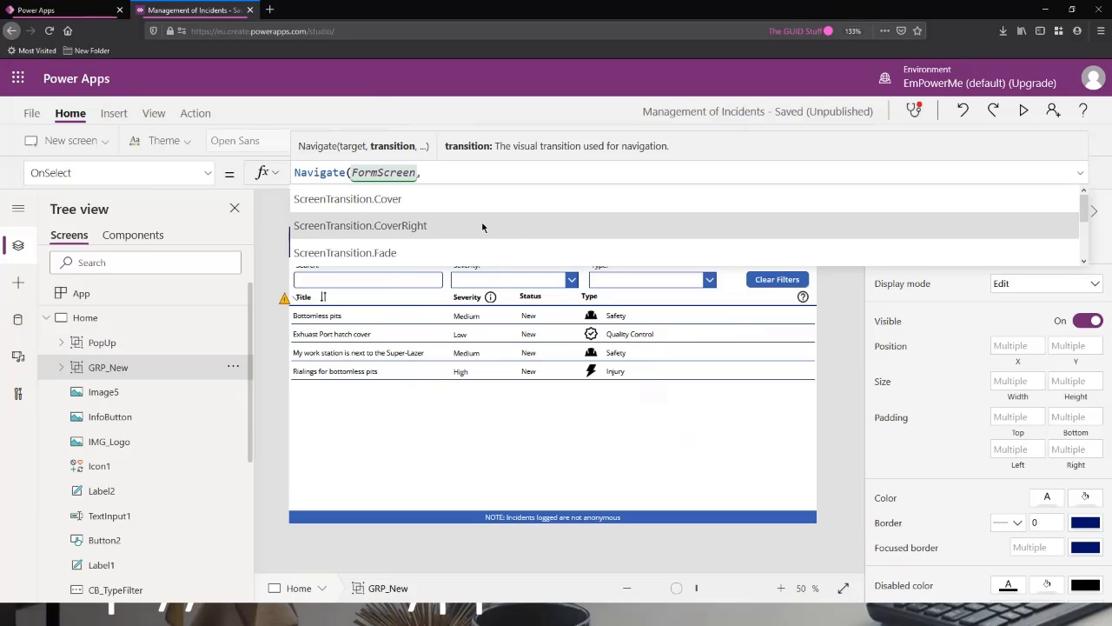
pyautogui.scroll(-3, 419, 235)
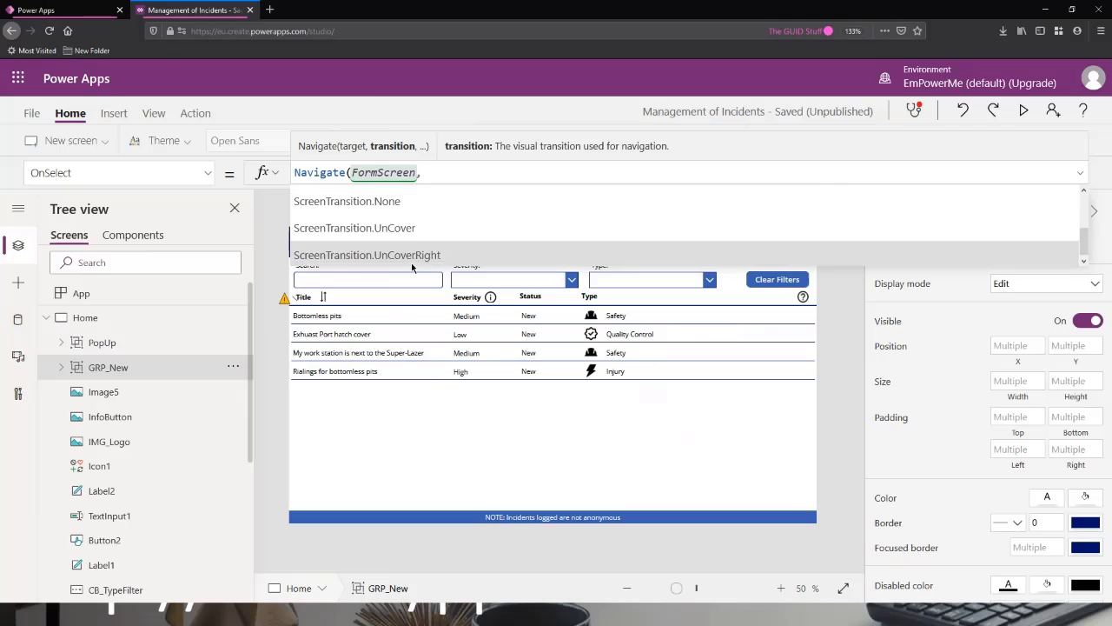
pyautogui.scroll(3, 422, 235)
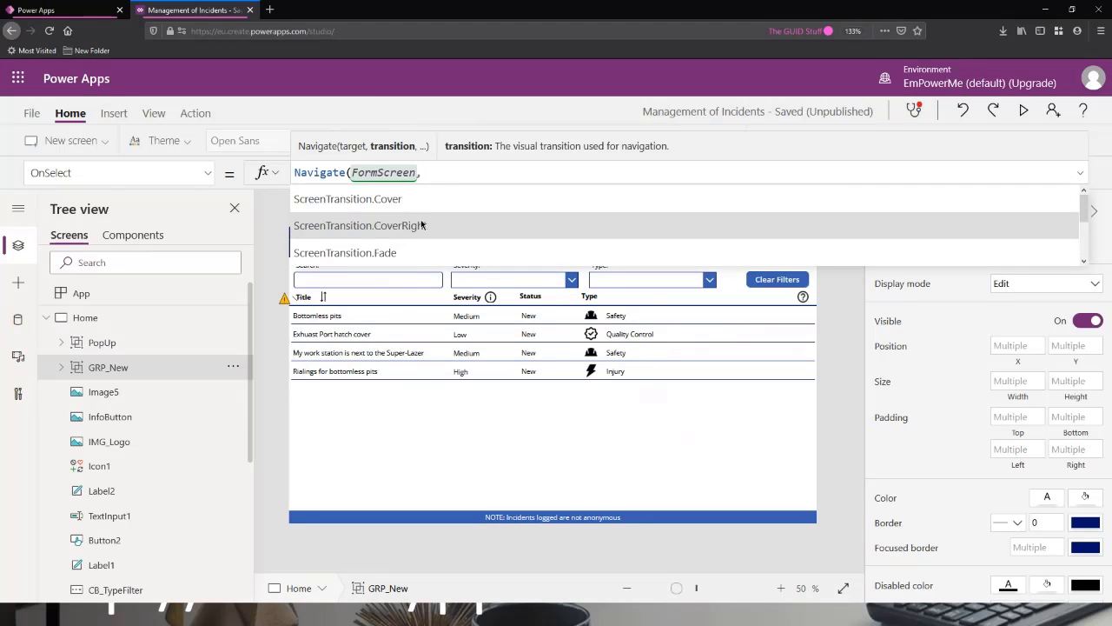
pyautogui.click(442, 202)
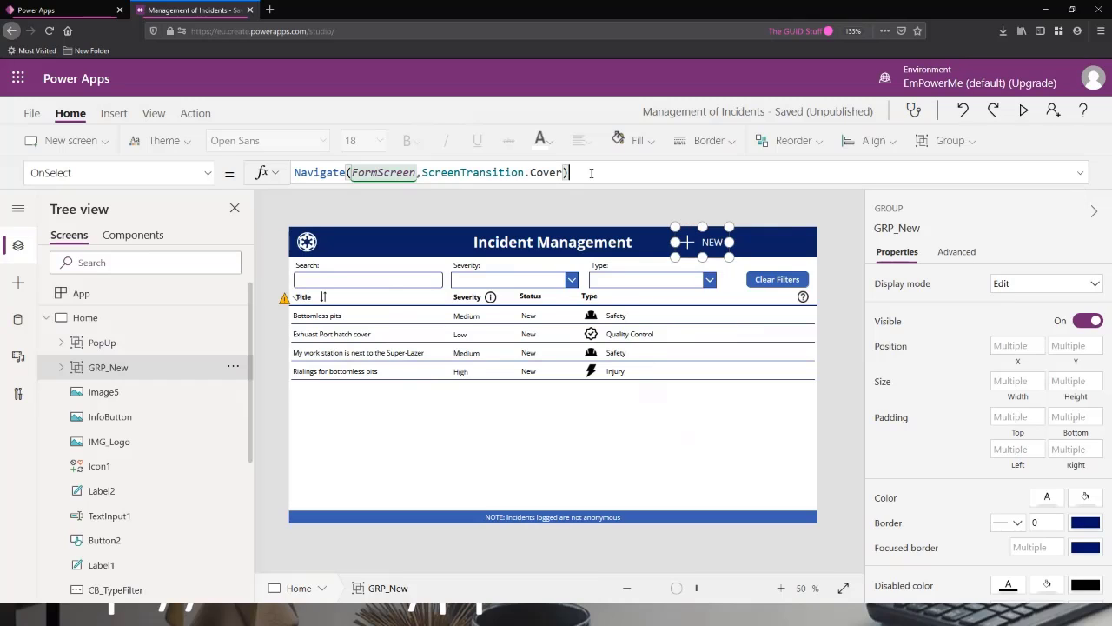
# Preview the app, test the navigation from the NEW icon in the header, and close the preview.
pyautogui.click(1024, 111)
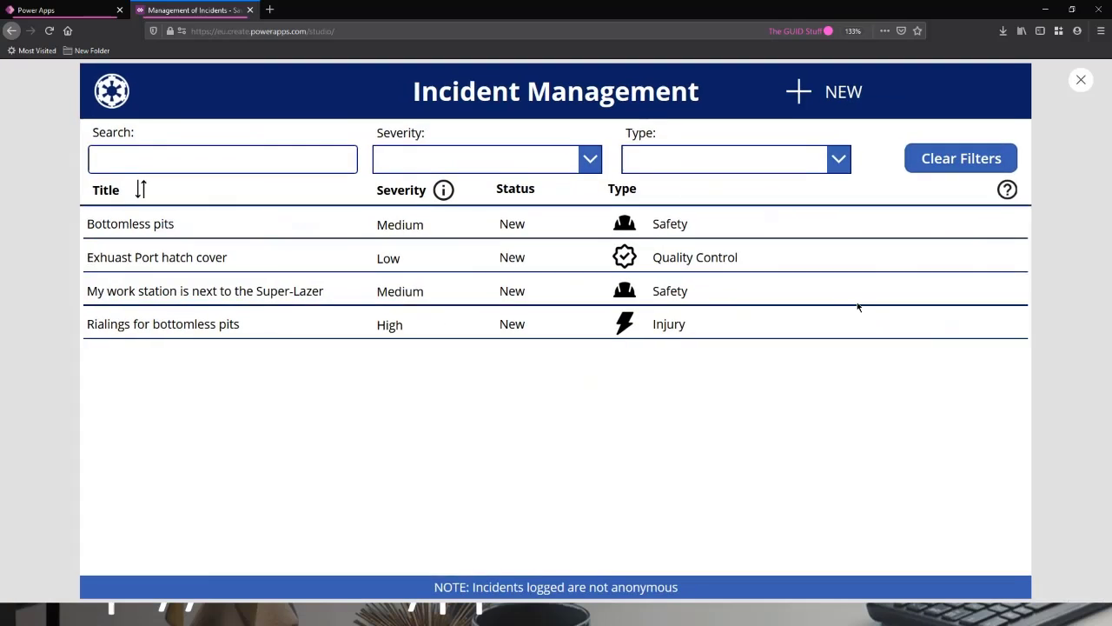
pyautogui.click(799, 94)
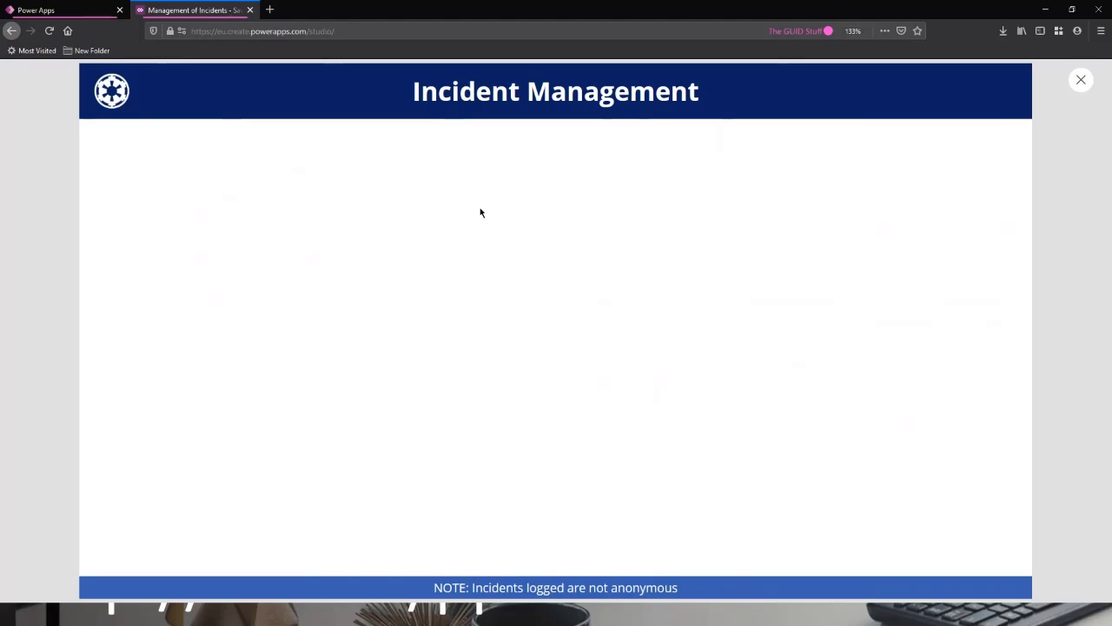
pyautogui.click(1082, 81)
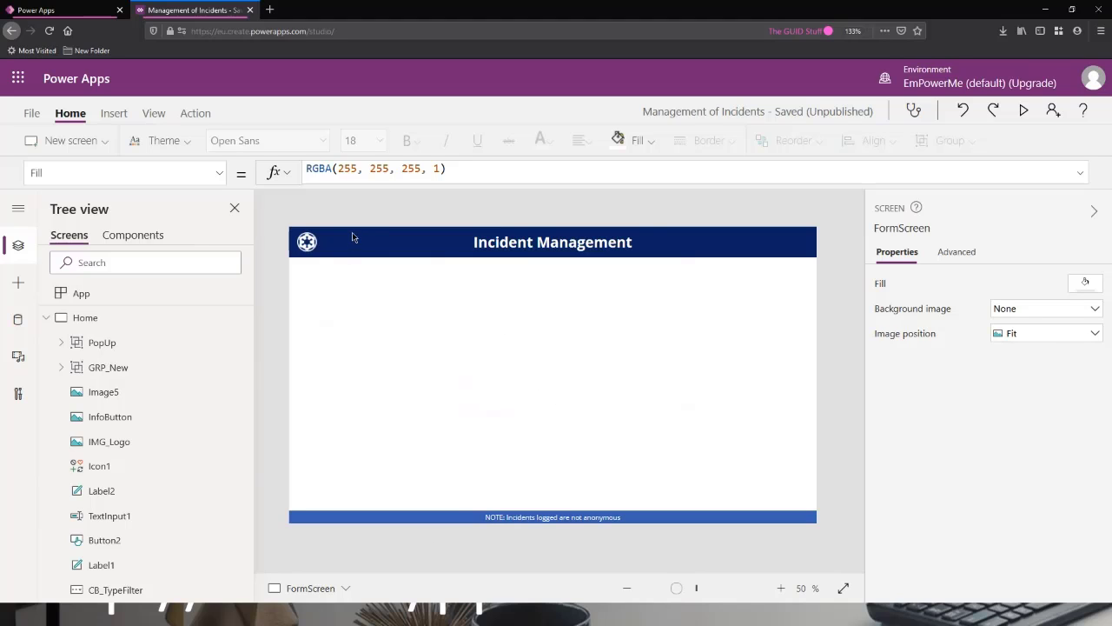
# Insert a Left icon on FormScreen and place it in the header beside the logo, at about X 104, Y 8.
pyautogui.click(113, 113)
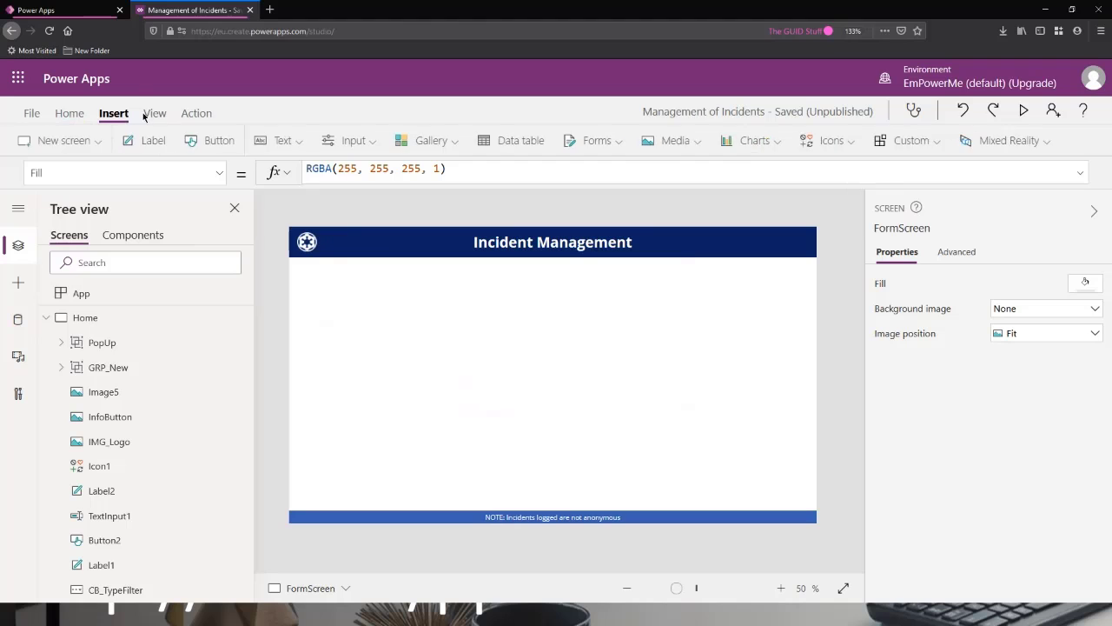
pyautogui.click(830, 139)
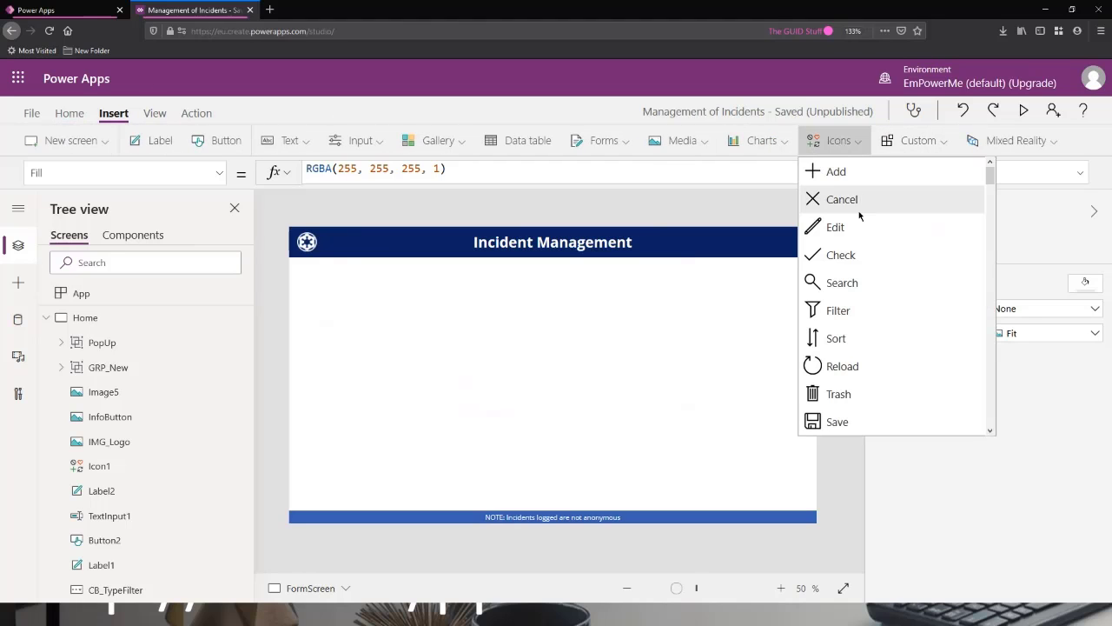
pyautogui.scroll(-1, 856, 226)
pyautogui.scroll(-10, 855, 231)
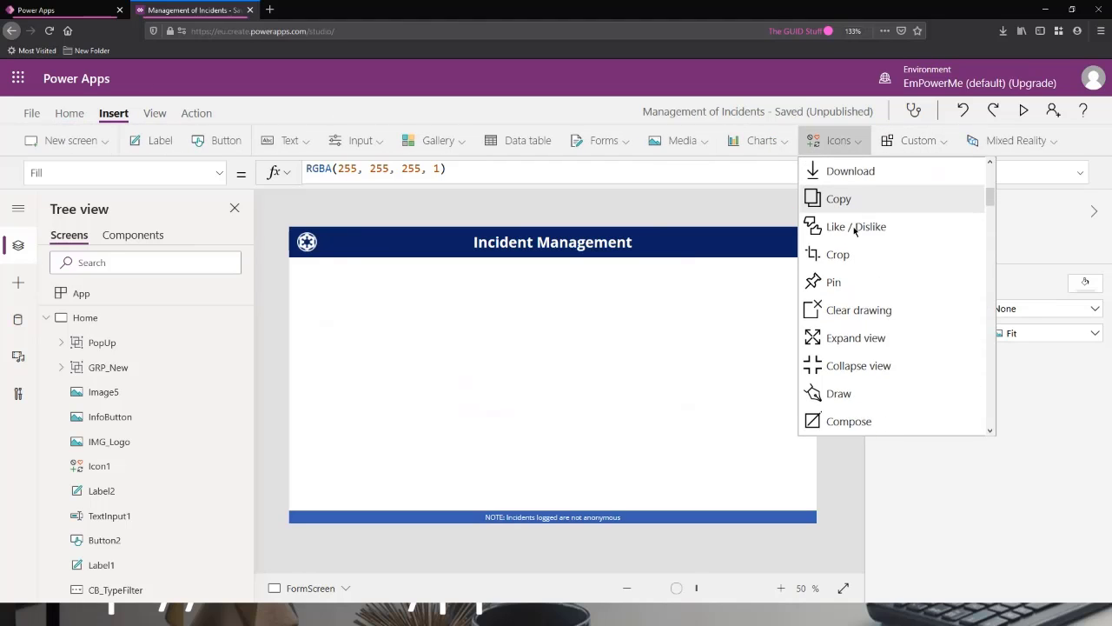
pyautogui.scroll(-7, 856, 231)
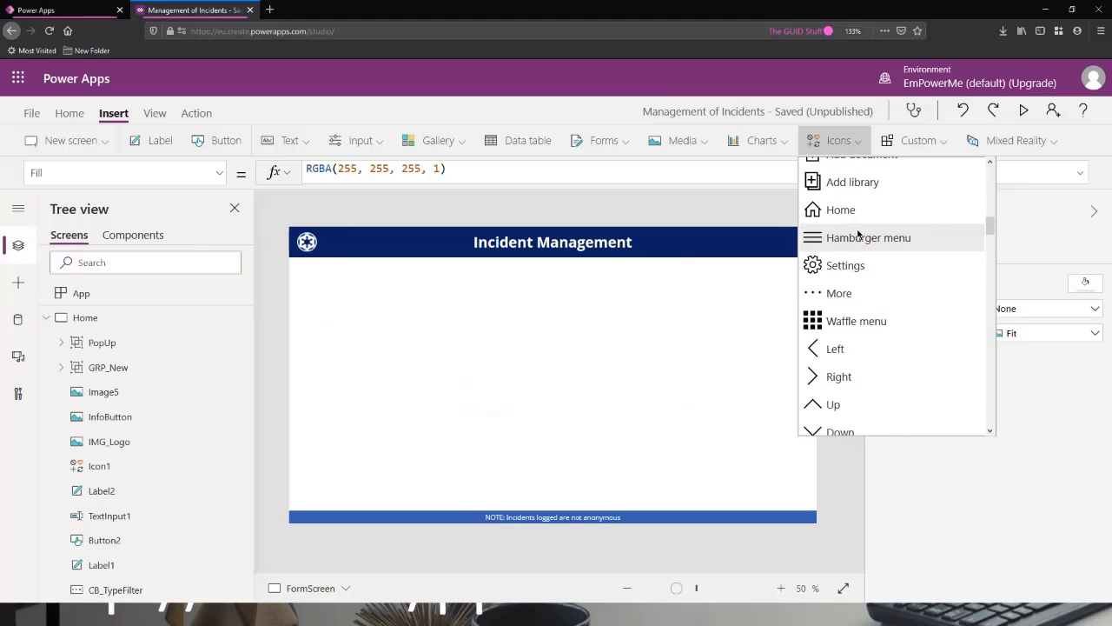
pyautogui.scroll(4, 843, 291)
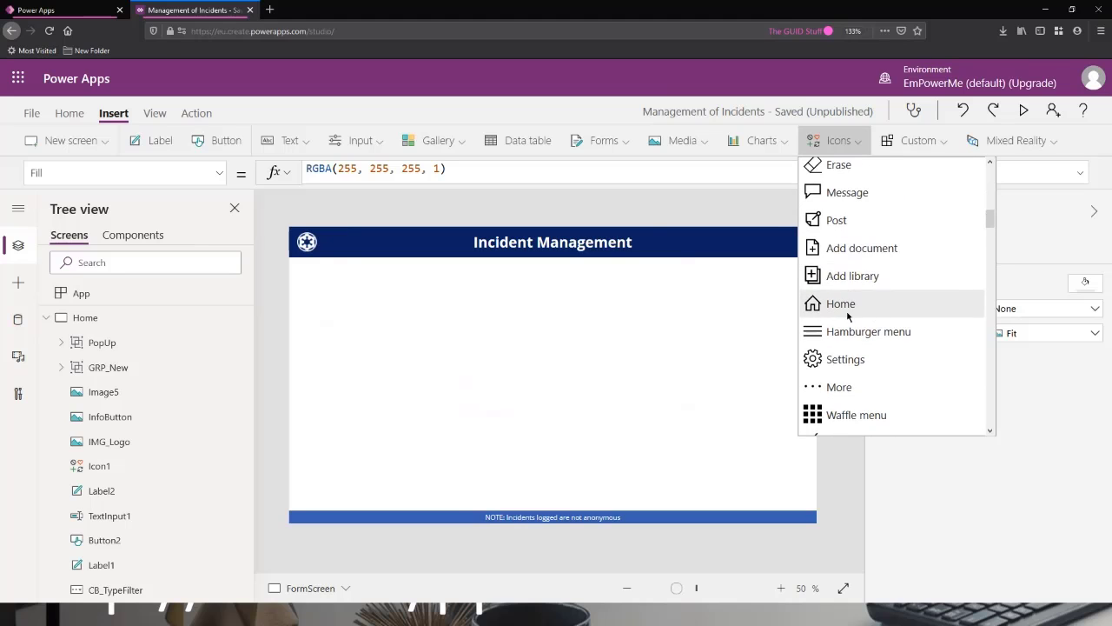
pyautogui.scroll(-5, 834, 305)
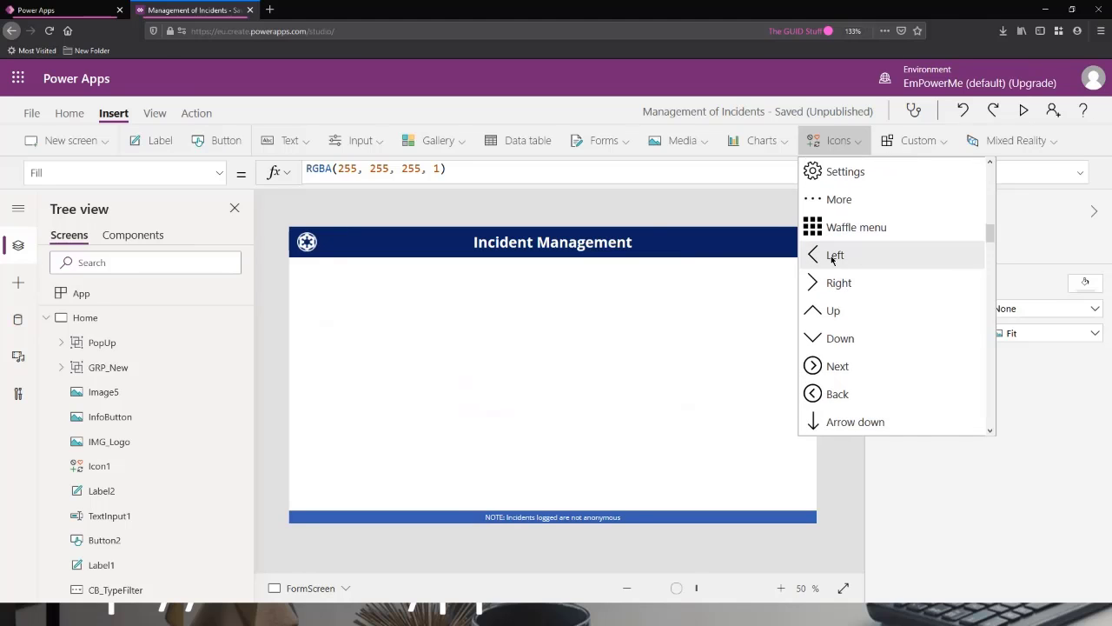
pyautogui.click(834, 256)
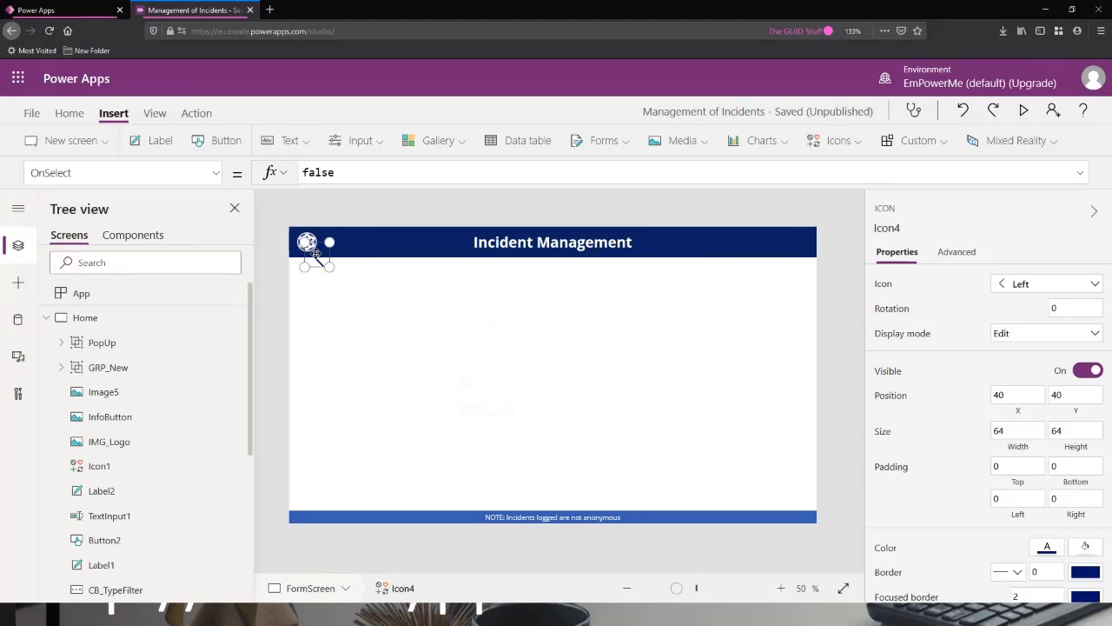
pyautogui.moveTo(320, 252); pyautogui.dragTo(349, 239)
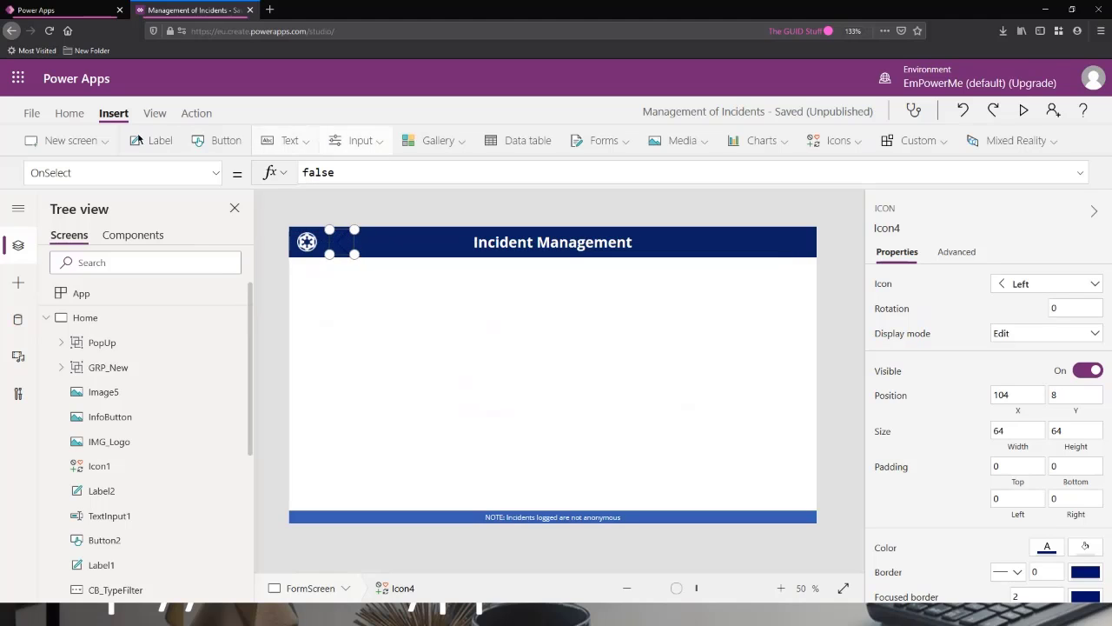
# Set the Left icon's color to white, RGBA(255, 255, 255, 1).
pyautogui.click(70, 113)
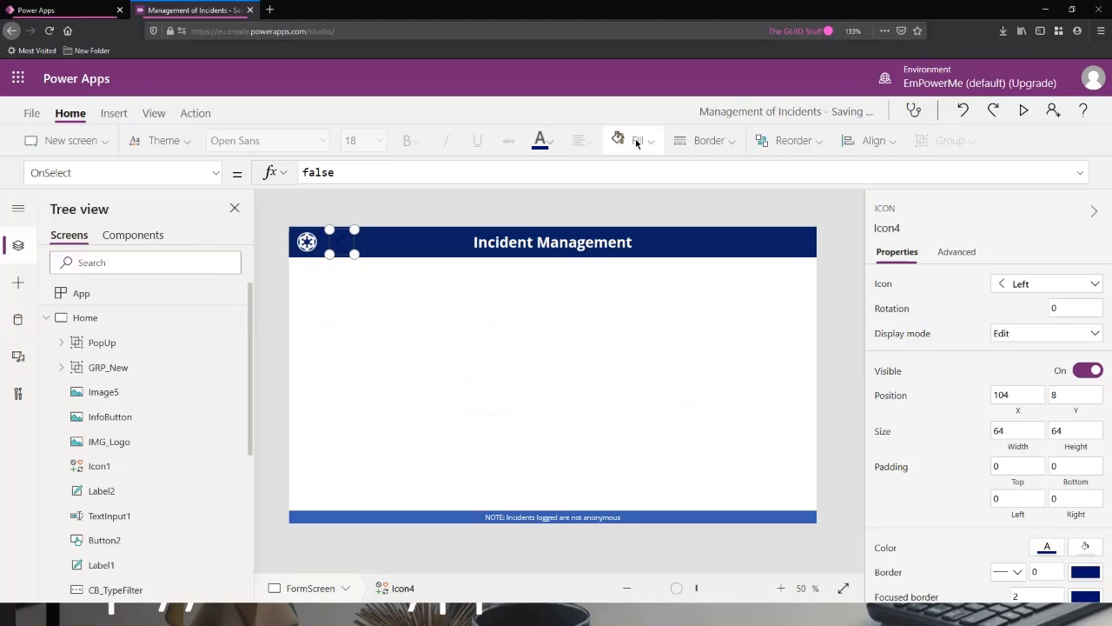
pyautogui.click(548, 141)
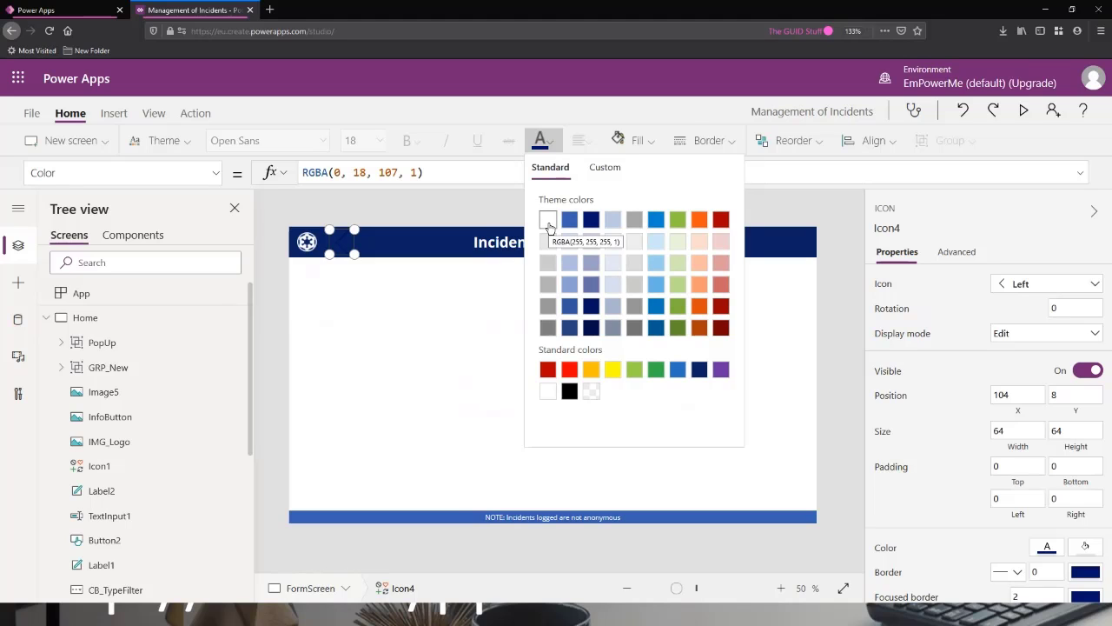
pyautogui.click(548, 225)
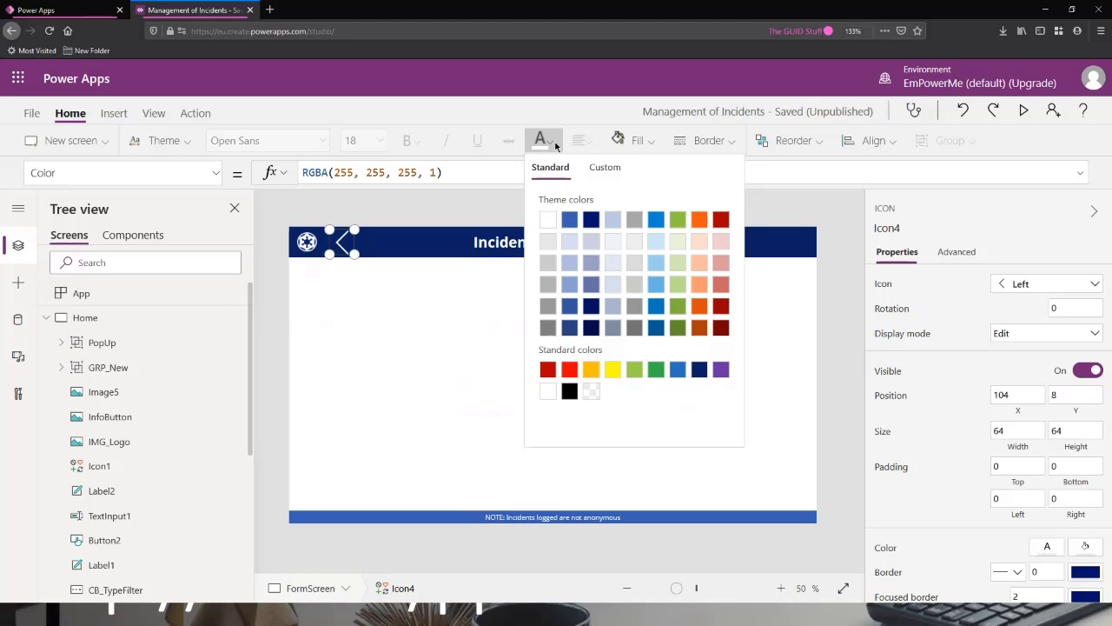
# Set the Left icon's padding to 10 on the top, bottom, left and right.
pyautogui.click(1017, 469)
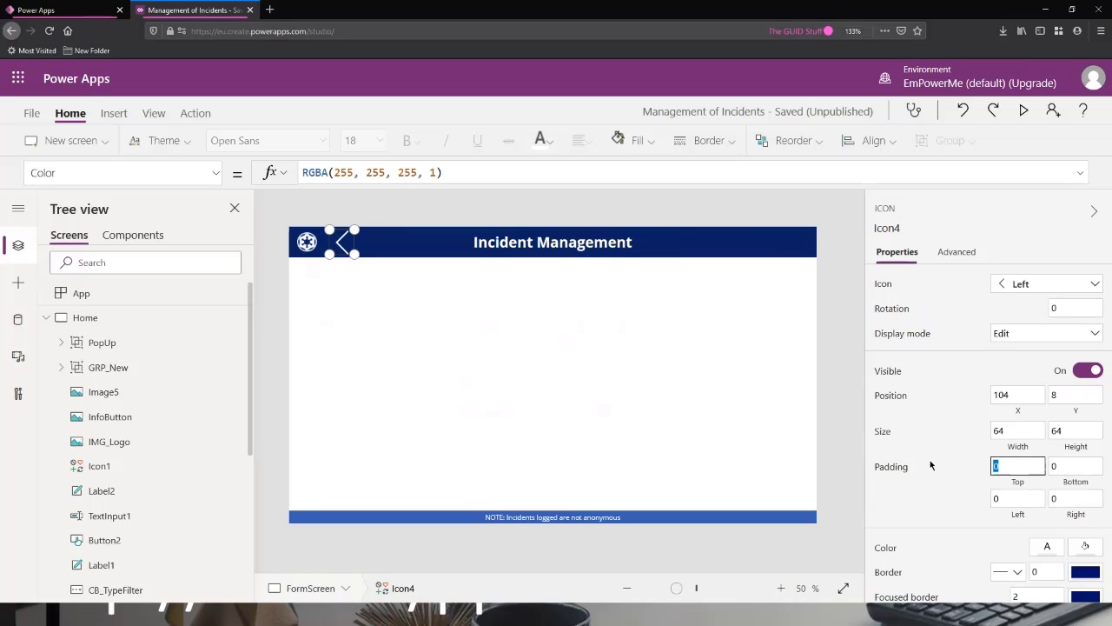
pyautogui.write('10')
pyautogui.press('Tab')
pyautogui.write('00')
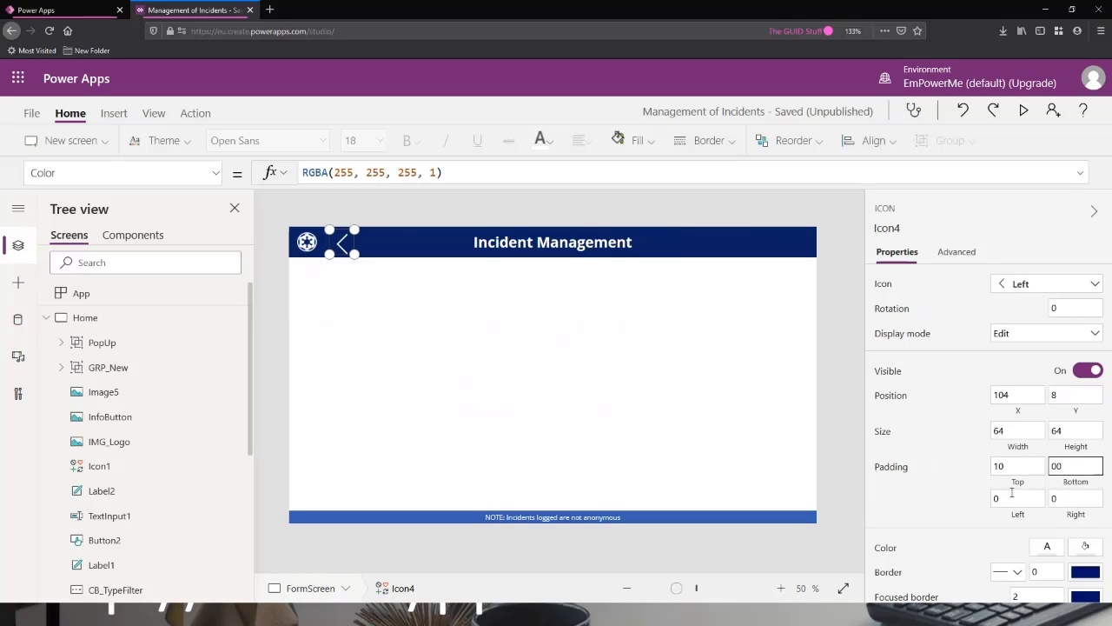
pyautogui.press('BackSpace')
pyautogui.press('BackSpace')
pyautogui.write('10')
pyautogui.press('Tab')
pyautogui.press('Tab')
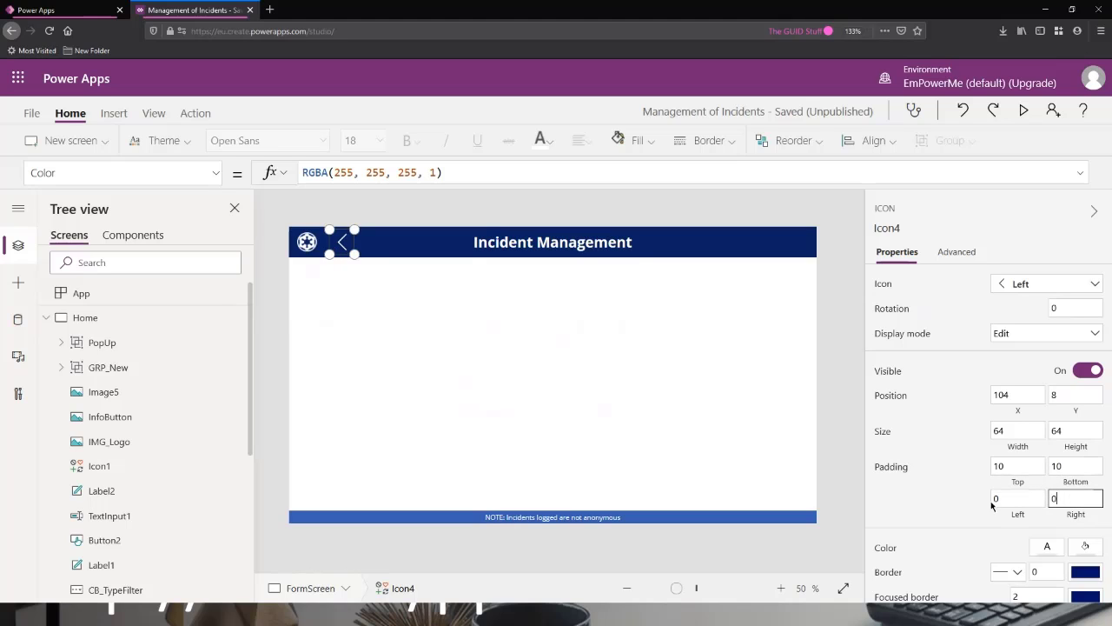
pyautogui.hotkey('shift', 'Tab')
pyautogui.write('10')
pyautogui.click(1076, 501)
pyautogui.doubleClick(1076, 501)
pyautogui.write('10')
pyautogui.click(1072, 465)
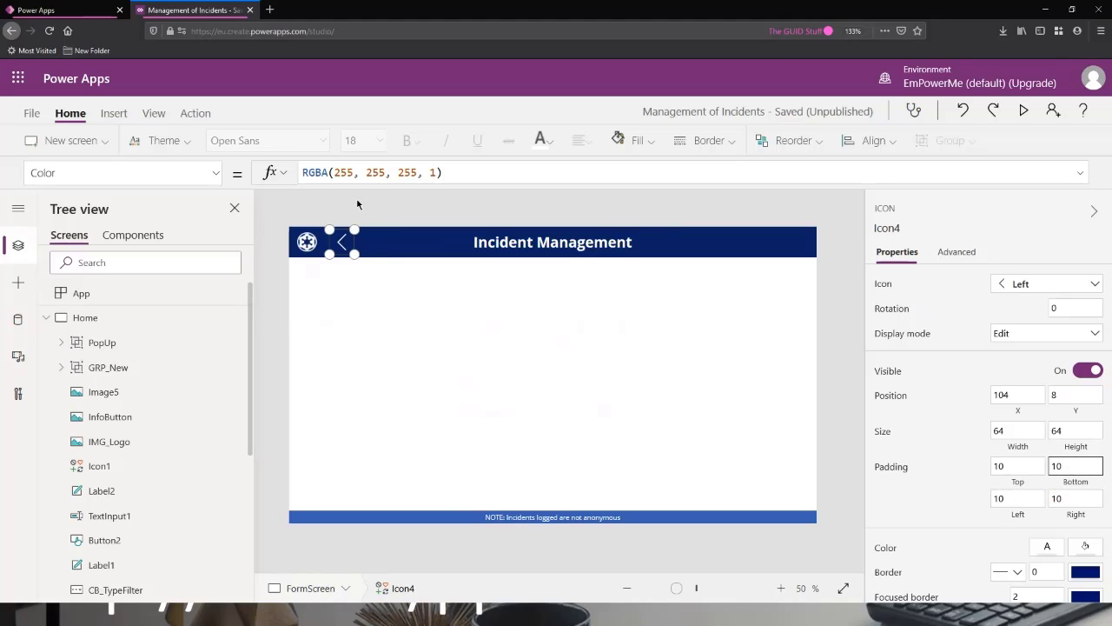
# Move the logo next to the Incident Management title, about X 413, Y 15, and the Left icon to the header's left end at X 0, Y 8.
pyautogui.moveTo(343, 244); pyautogui.dragTo(457, 236)
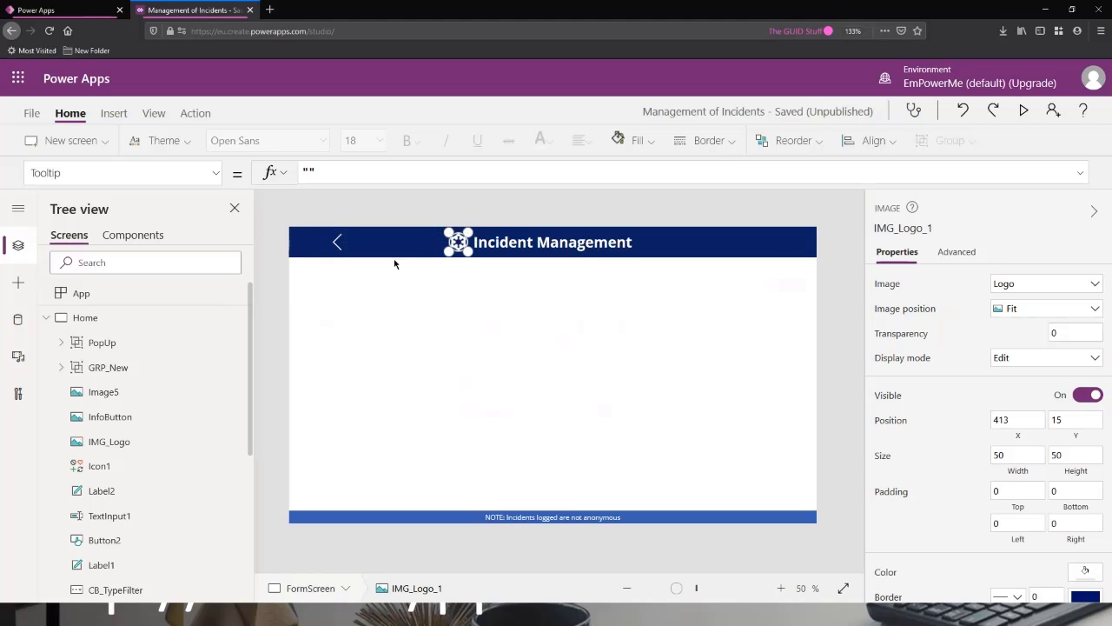
pyautogui.moveTo(339, 244); pyautogui.dragTo(304, 242)
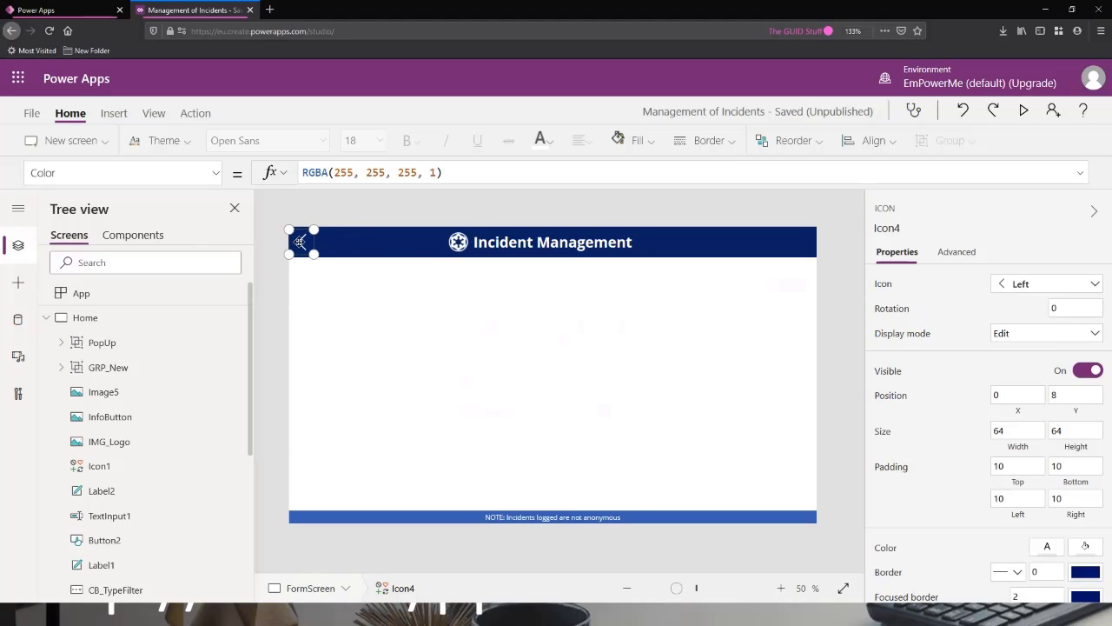
# Replace the Left icon's OnSelect formula with Back(ScreenTransition.UnCover).
pyautogui.click(121, 172)
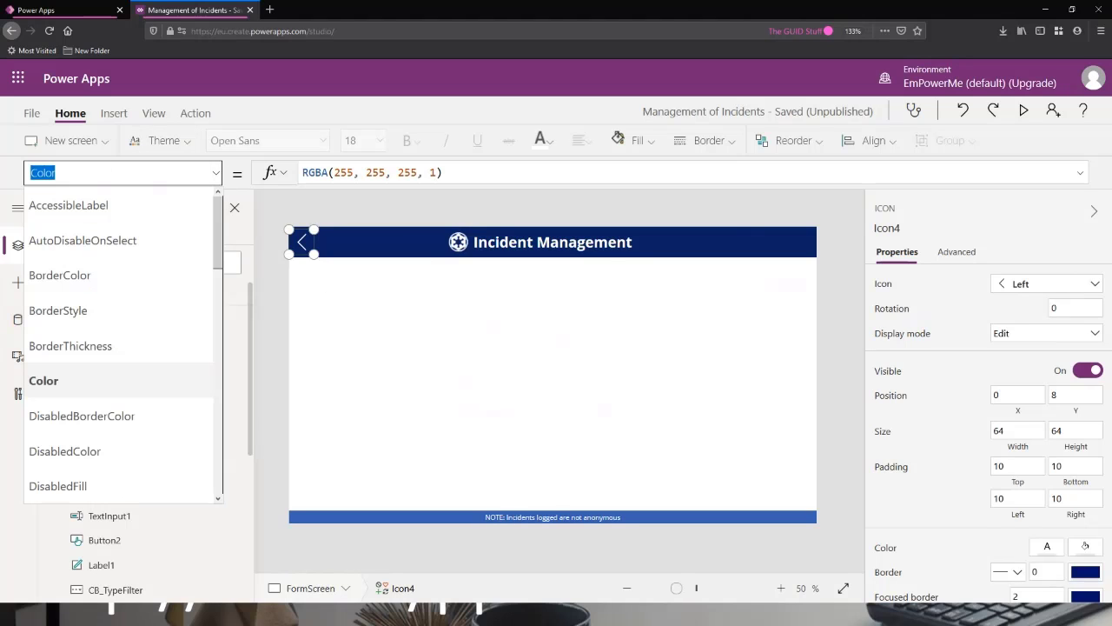
pyautogui.write('OnSelect')
pyautogui.press('Return')
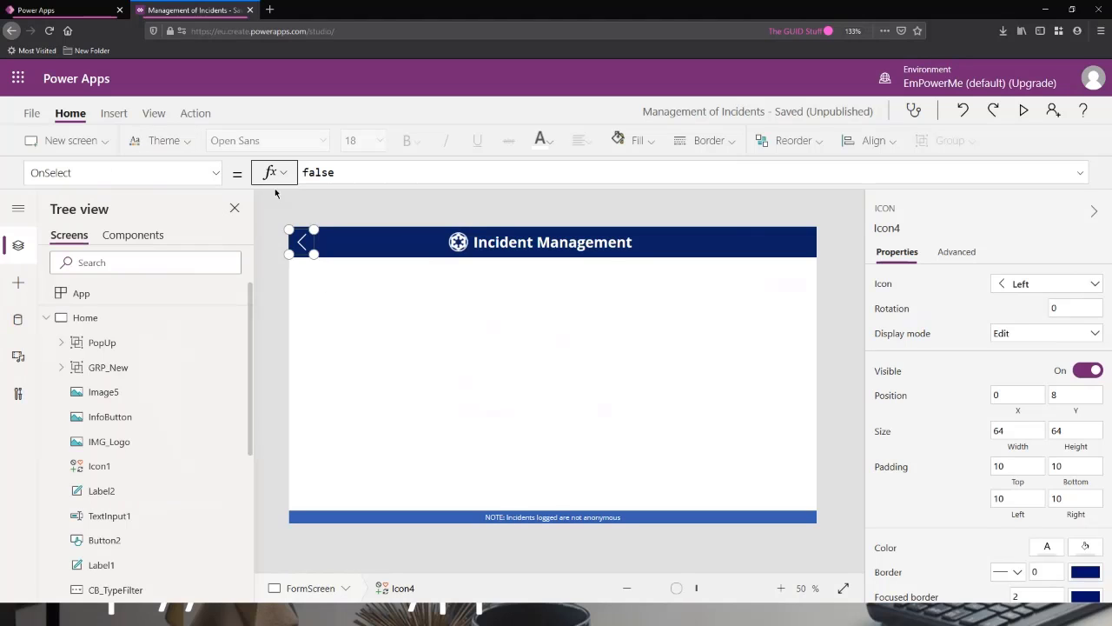
pyautogui.press('Tab')
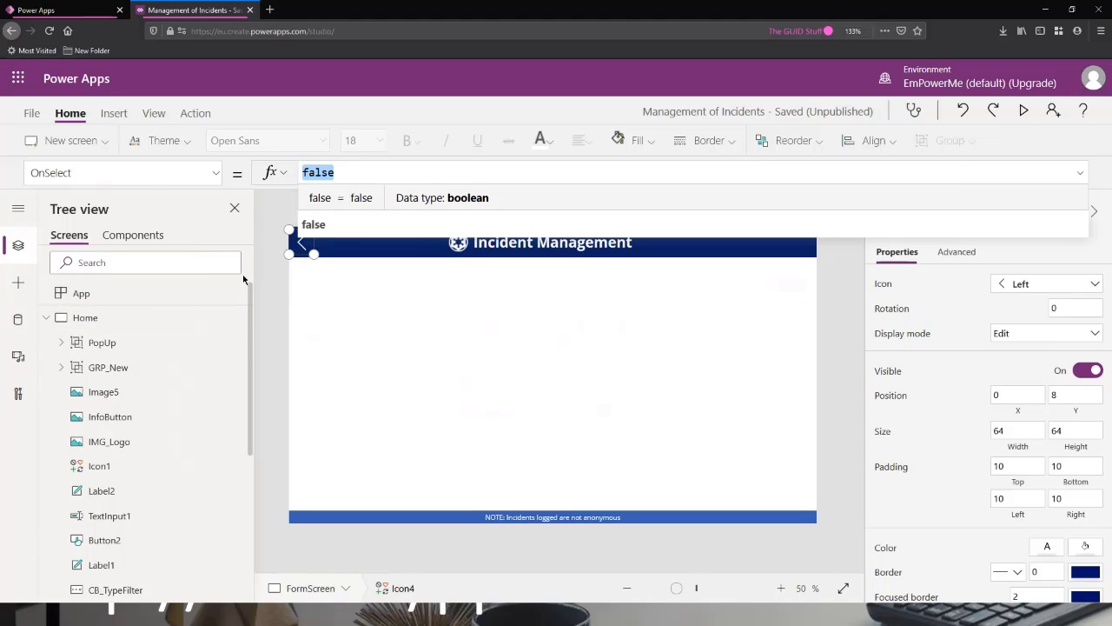
pyautogui.write('Back')
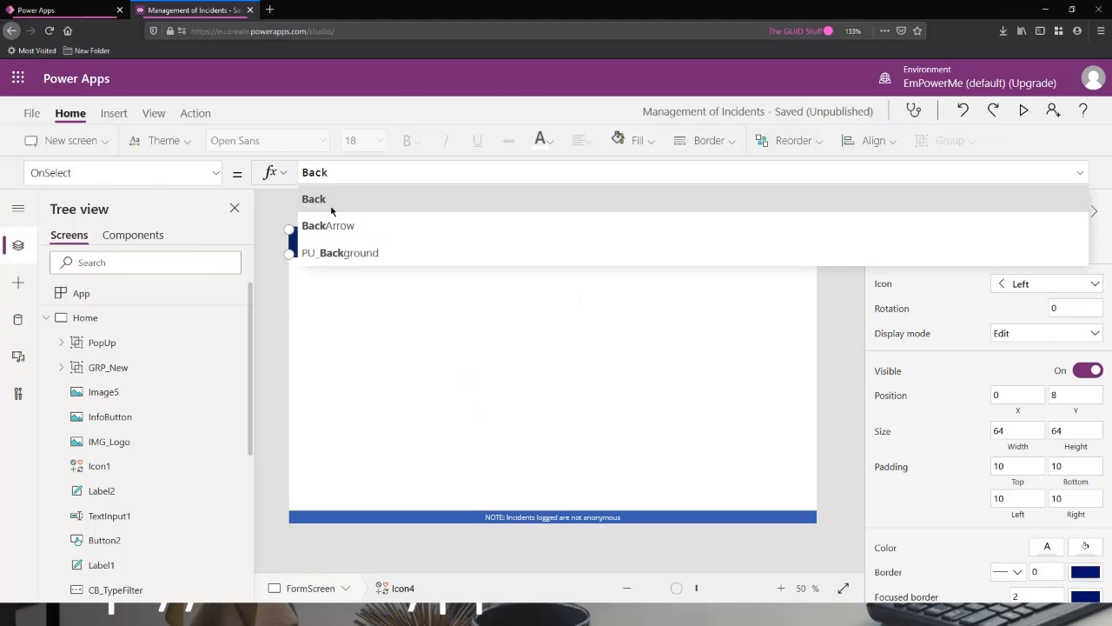
pyautogui.write('(')
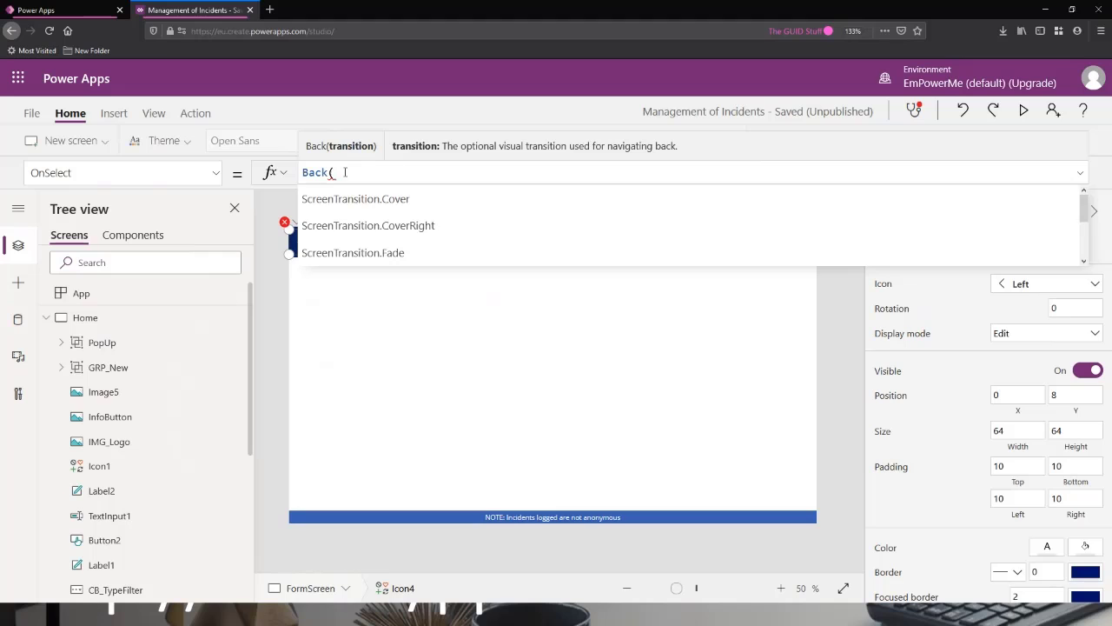
pyautogui.scroll(-2, 416, 217)
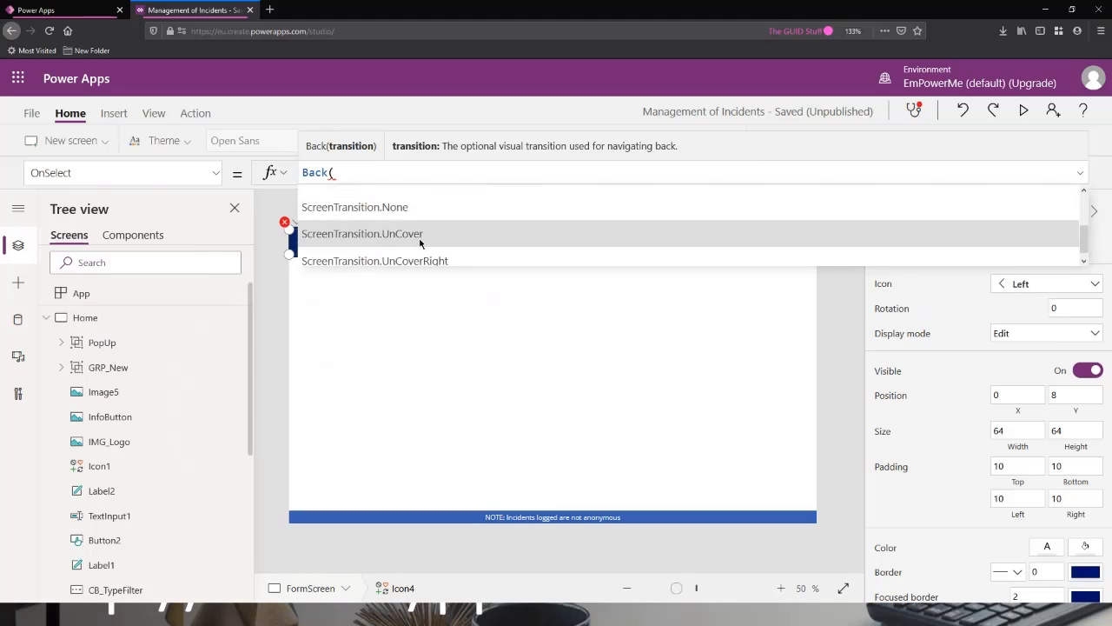
pyautogui.click(428, 235)
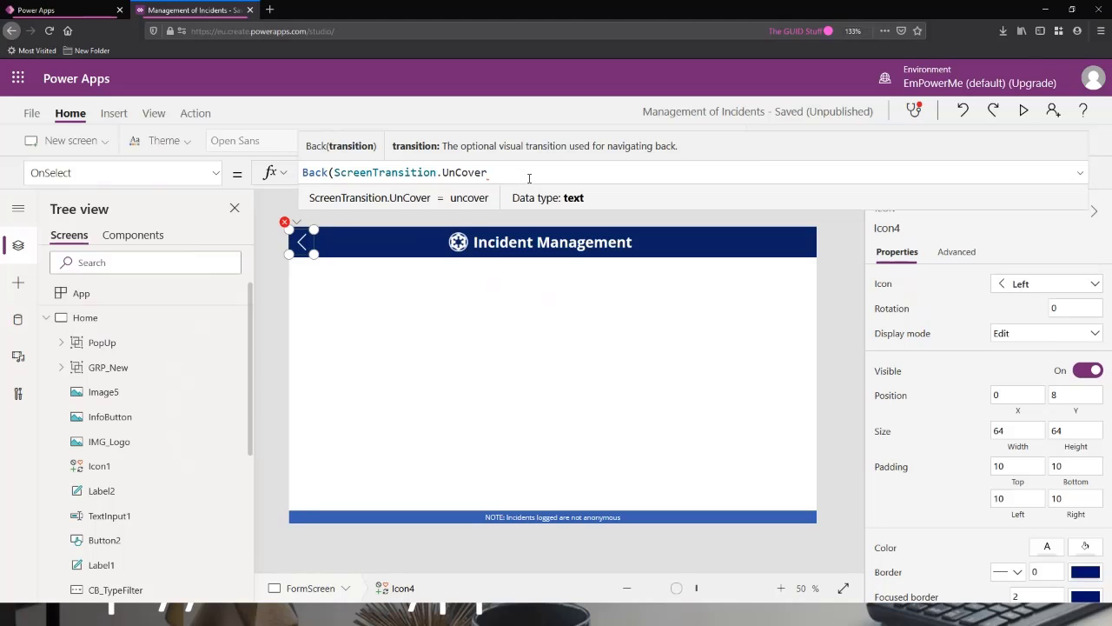
pyautogui.write(')')
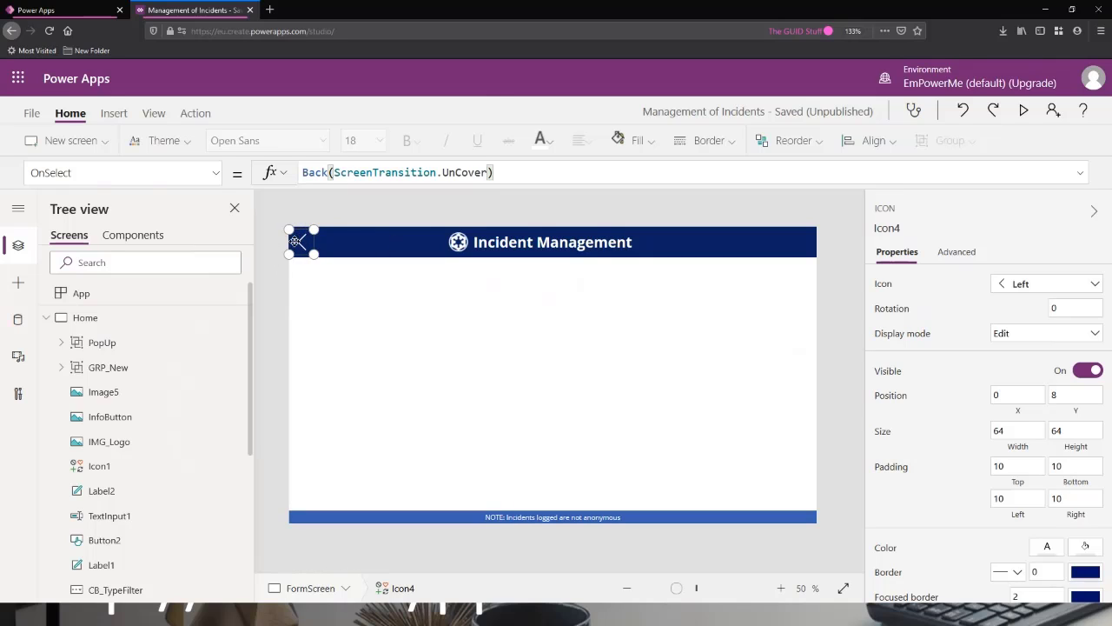
# Preview the app, test going back and forth between FormScreen and Home with the back and NEW icons, and close the preview.
pyautogui.click(1026, 111)
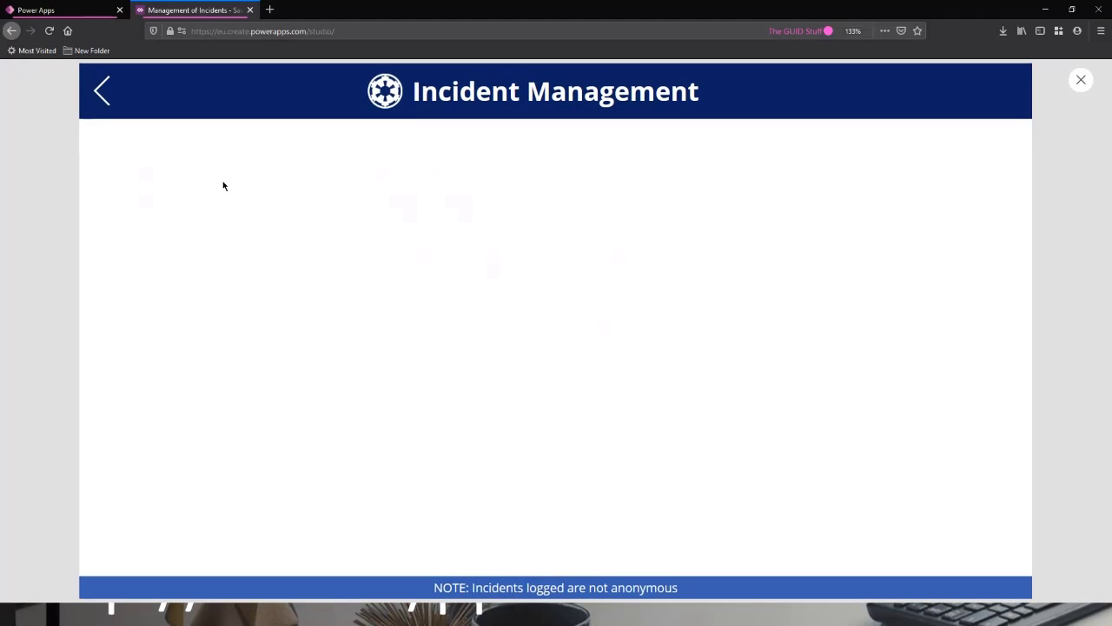
pyautogui.click(102, 94)
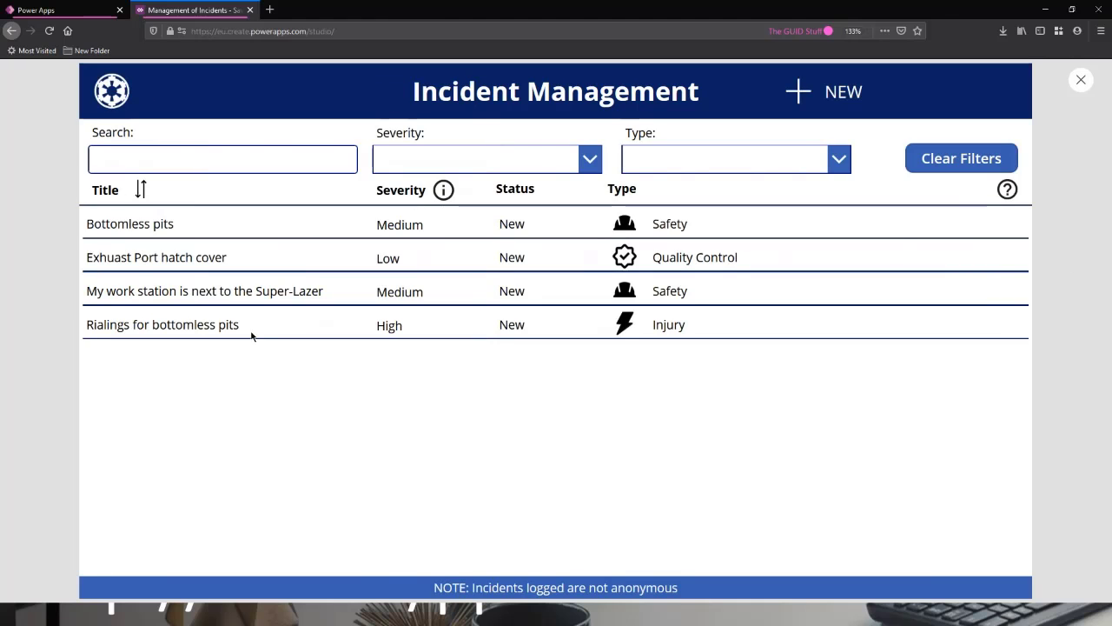
pyautogui.click(806, 95)
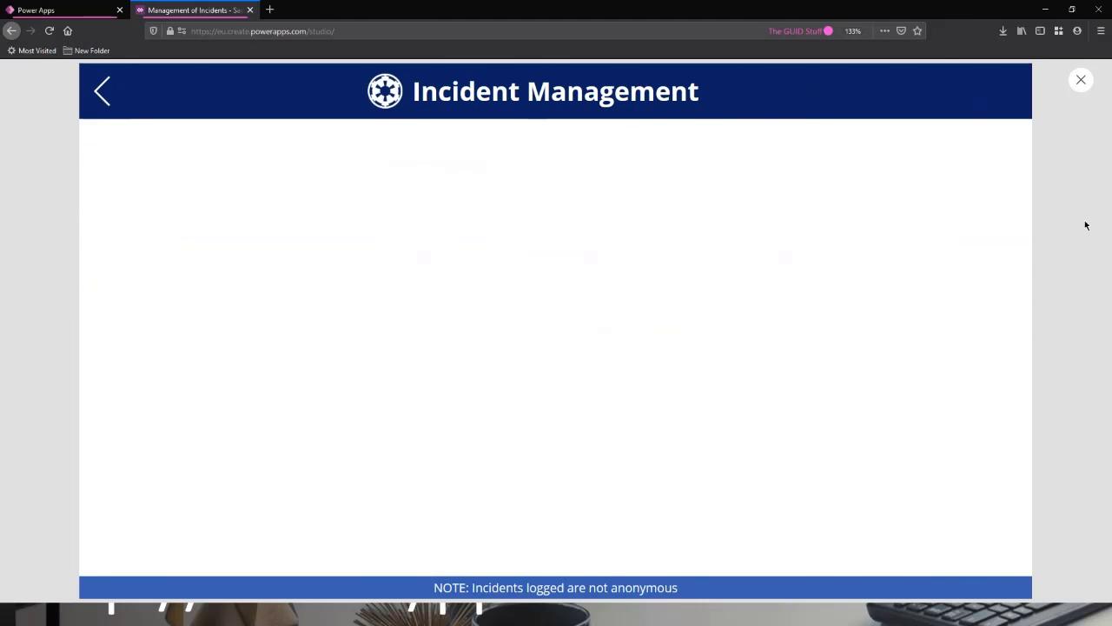
pyautogui.click(104, 96)
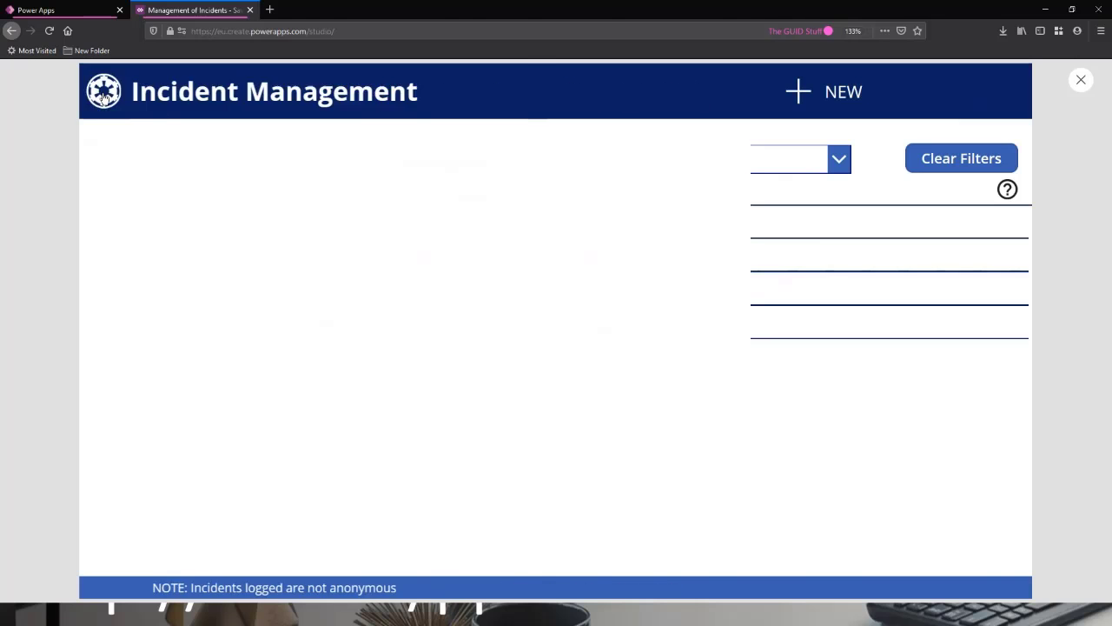
pyautogui.click(830, 92)
pyautogui.click(1081, 80)
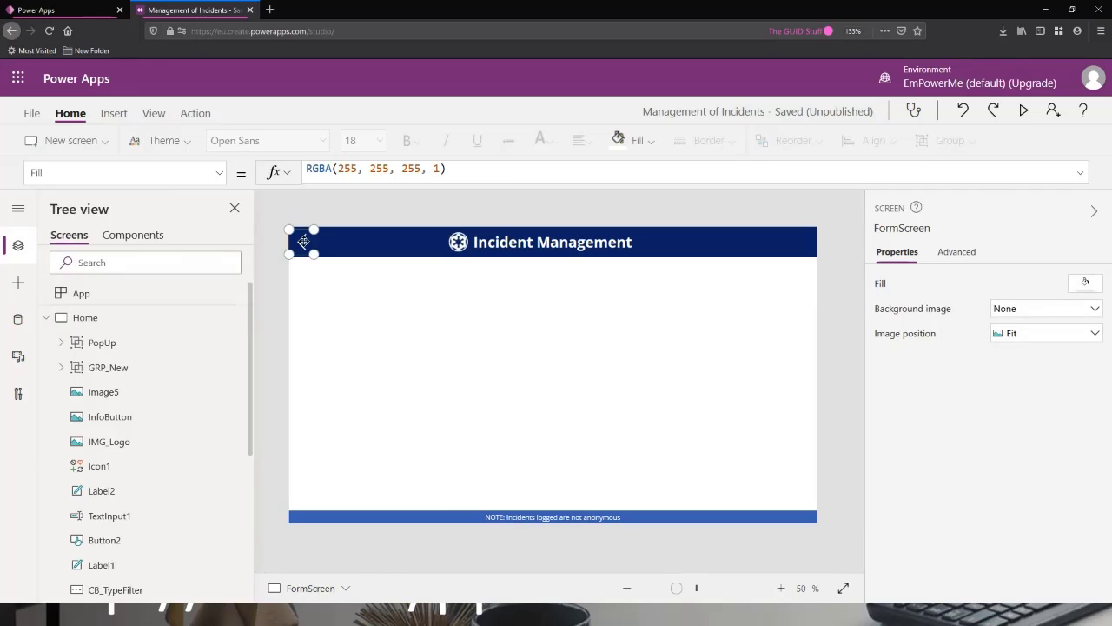
# Change the transition in the back icon's OnSelect formula to ScreenTransition.UnCoverRight.
pyautogui.moveTo(332, 173); pyautogui.dragTo(405, 176)
pyautogui.click(487, 172)
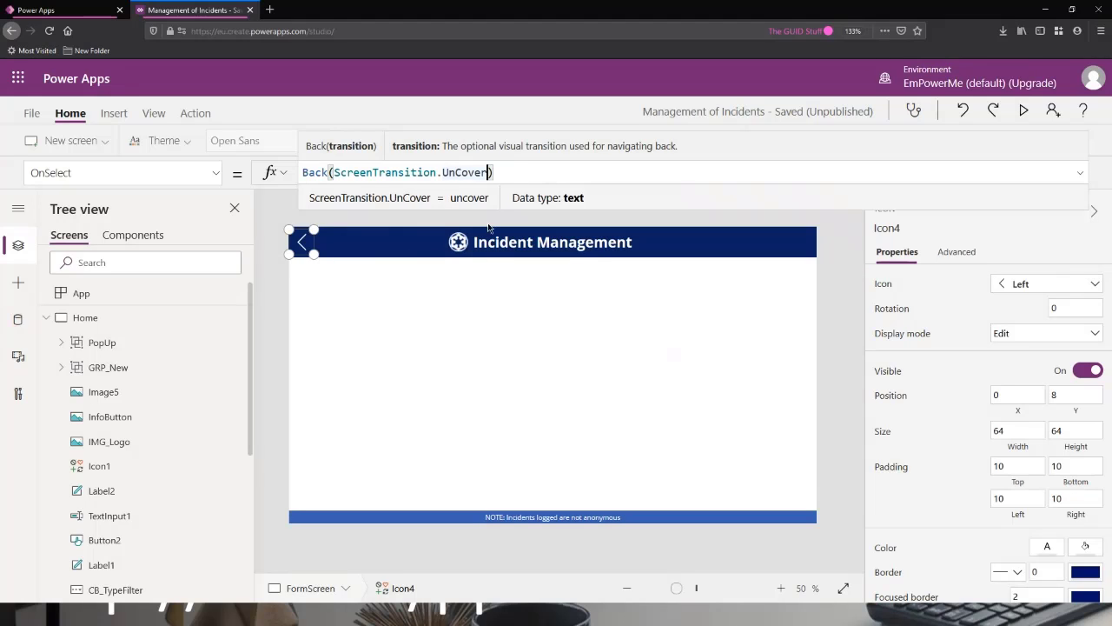
pyautogui.write('Right')
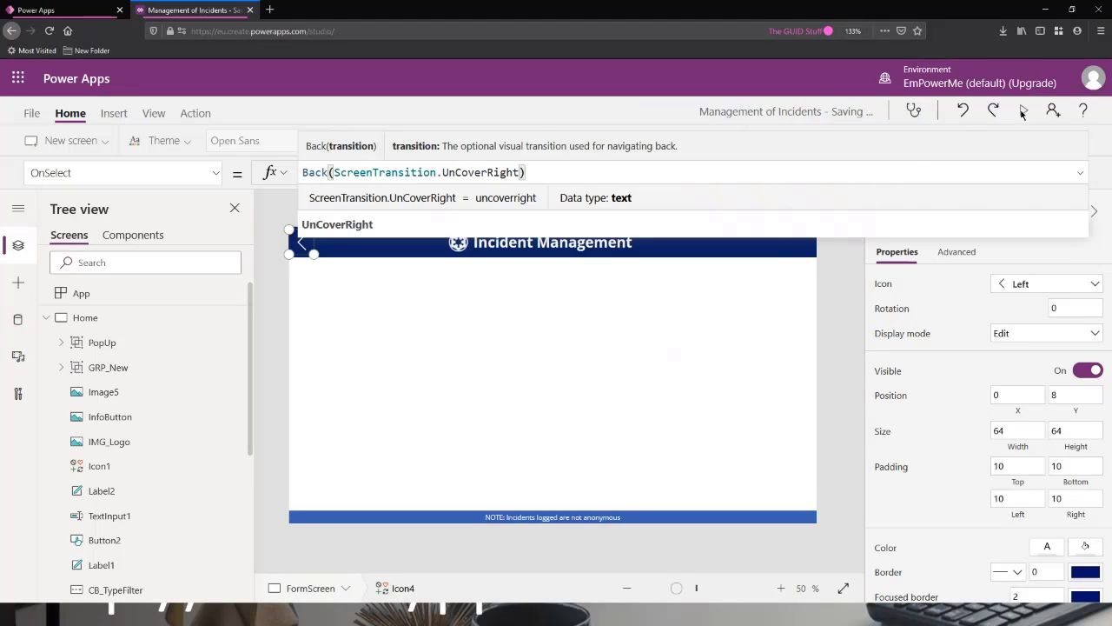
# Preview the app again and test the back icon's revised transition by opening FormScreen through NEW and returning to Home.
pyautogui.click(1023, 111)
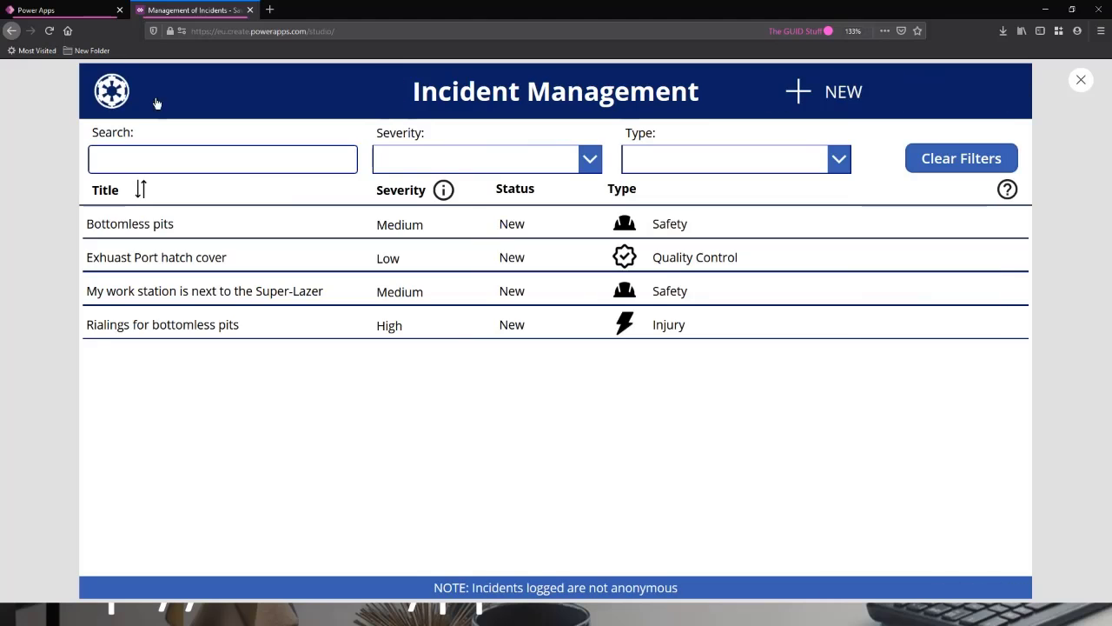
pyautogui.click(794, 91)
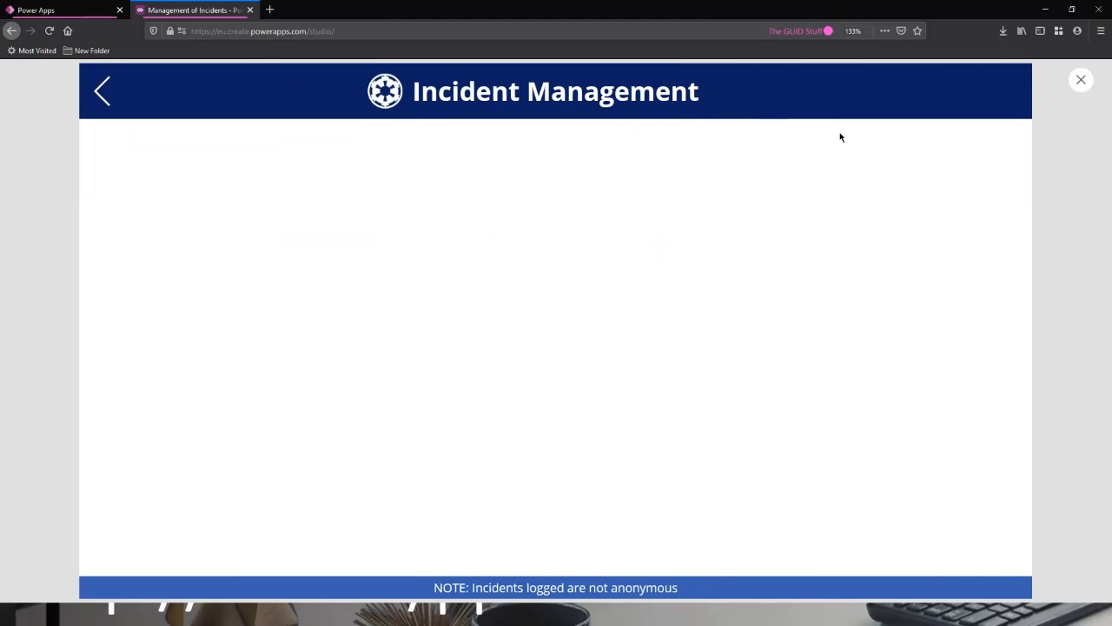
pyautogui.click(107, 92)
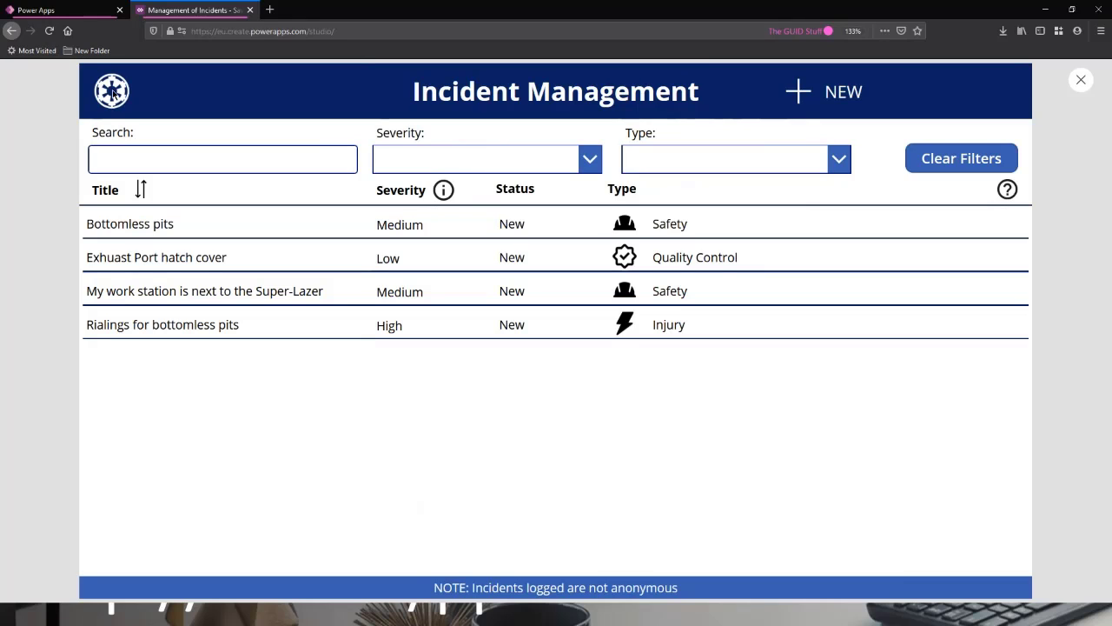
# Open FormScreen through NEW, return to editing it, and collapse the Home and FormScreen branches of the tree.
pyautogui.click(836, 92)
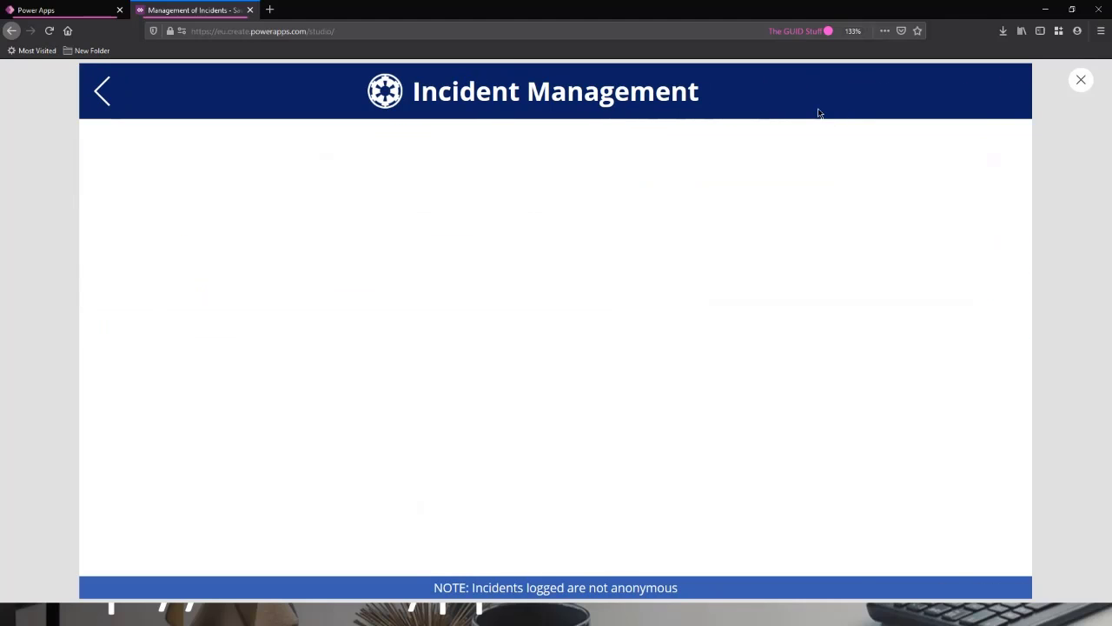
pyautogui.click(1082, 82)
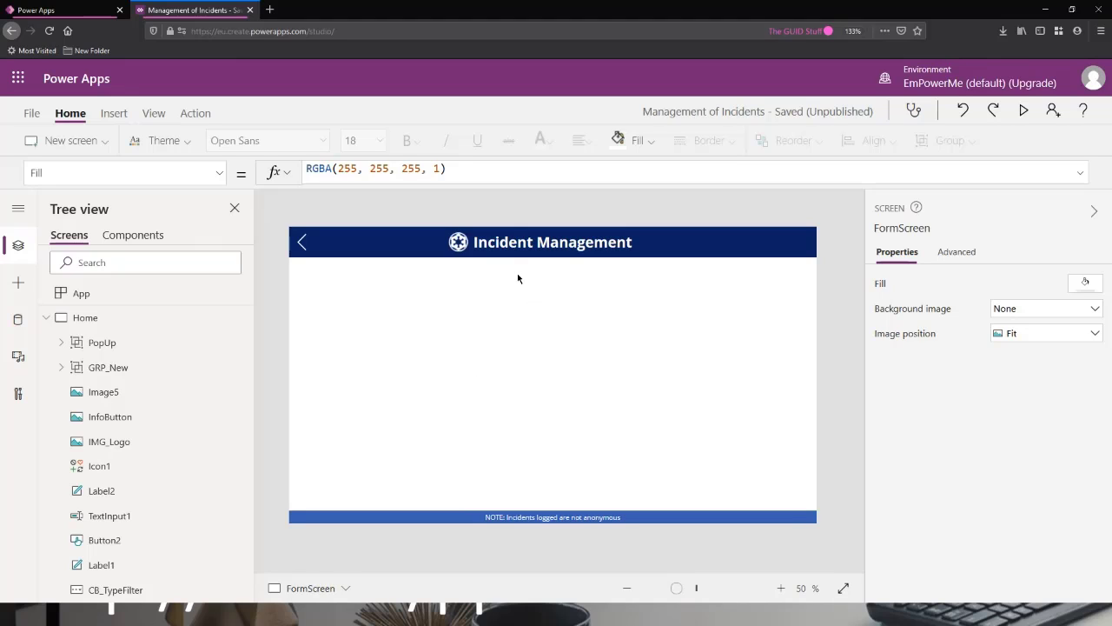
pyautogui.click(47, 318)
pyautogui.click(46, 343)
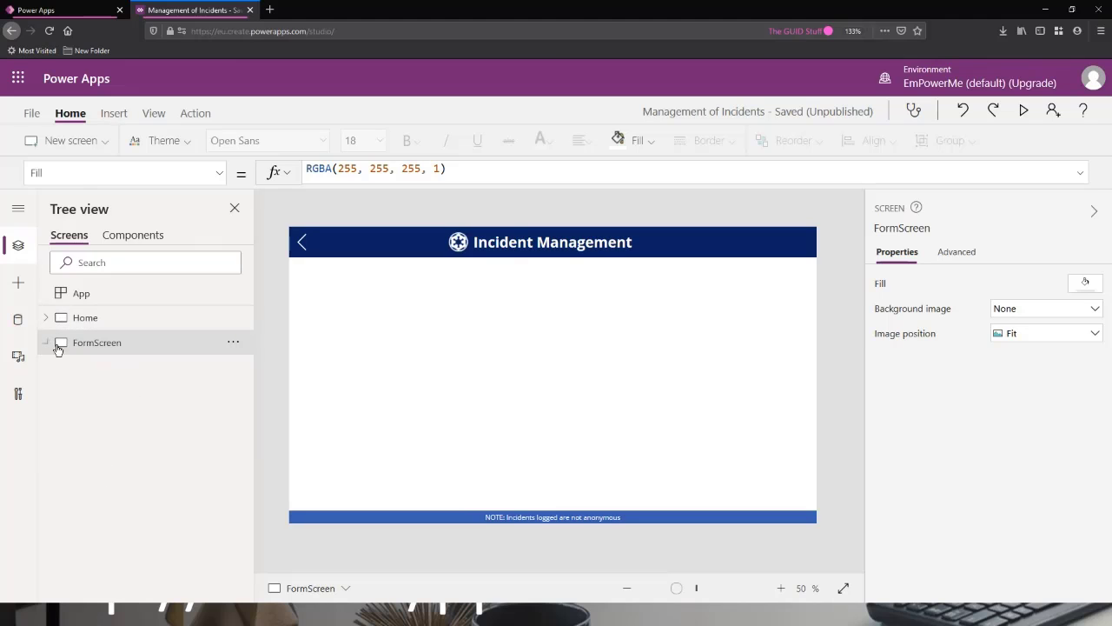
pyautogui.click(114, 115)
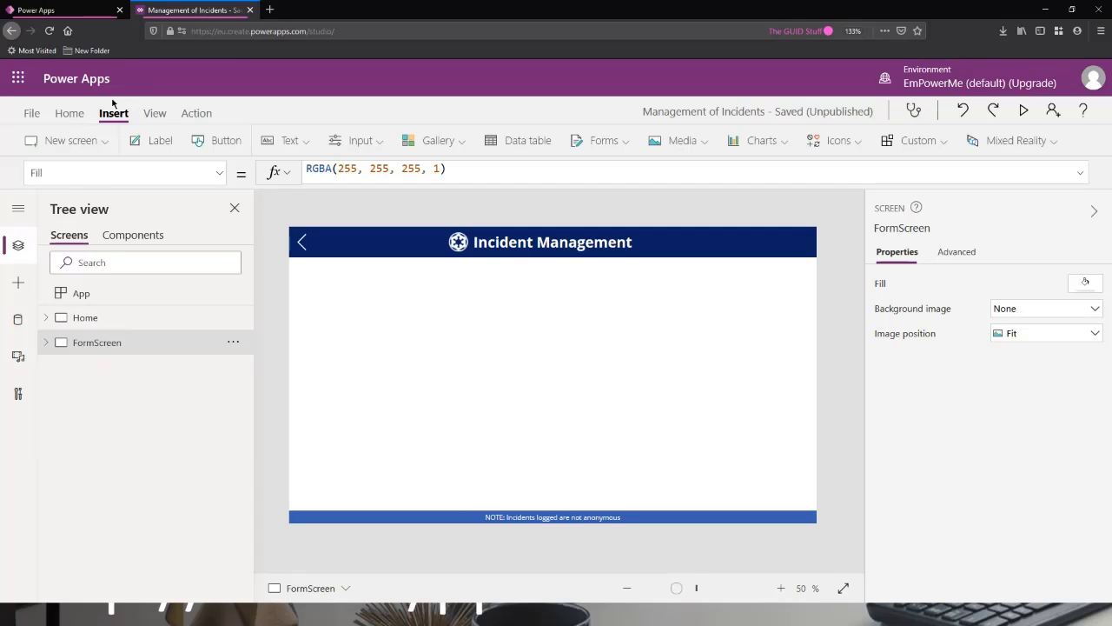
pyautogui.click(296, 140)
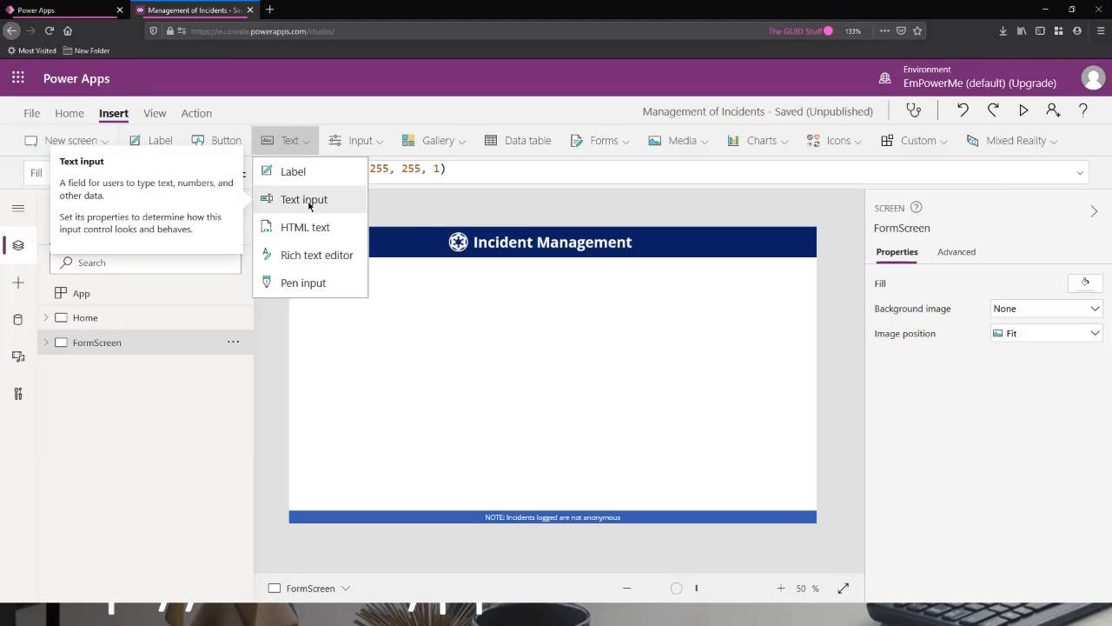
pyautogui.click(363, 140)
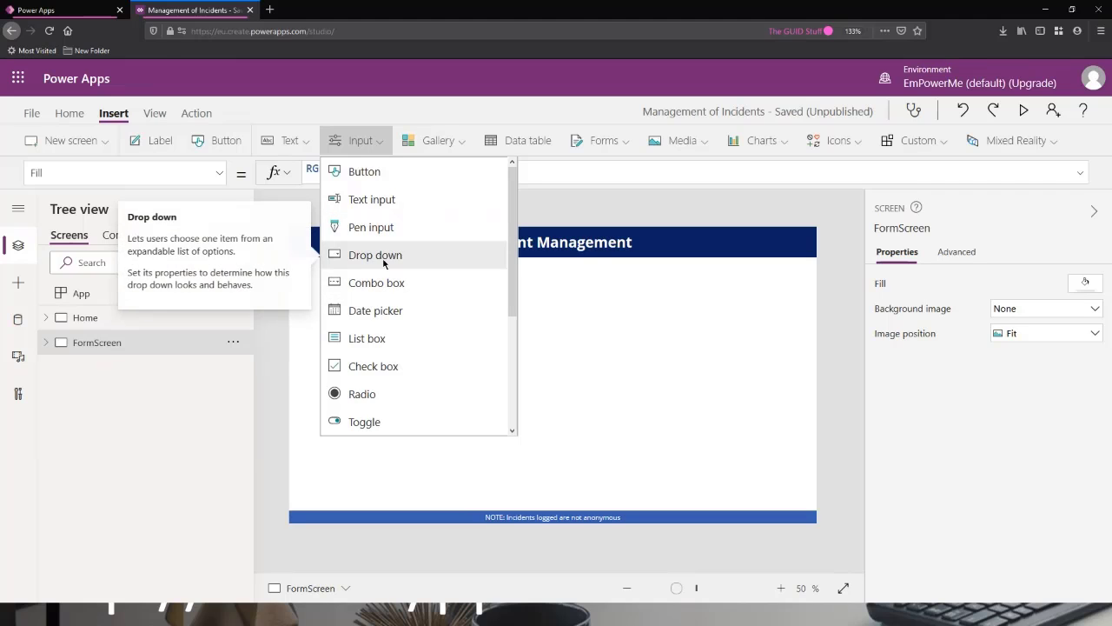
pyautogui.press('Escape')
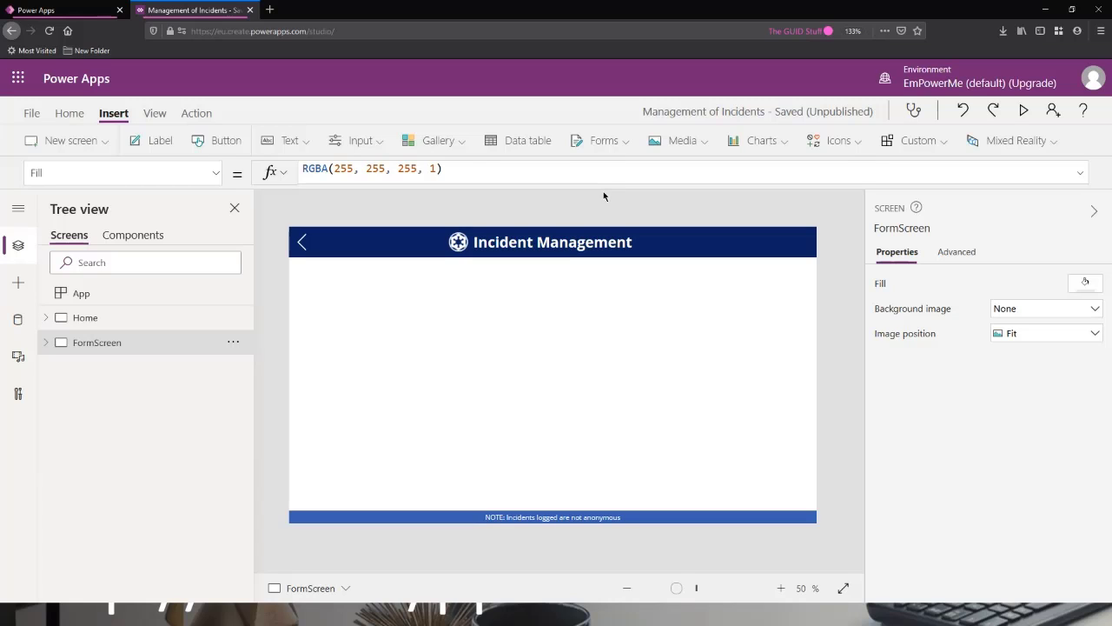
# Insert an Edit form on FormScreen and stretch it to 1366 wide by 655 high, filling the area between header and footer.
pyautogui.click(612, 143)
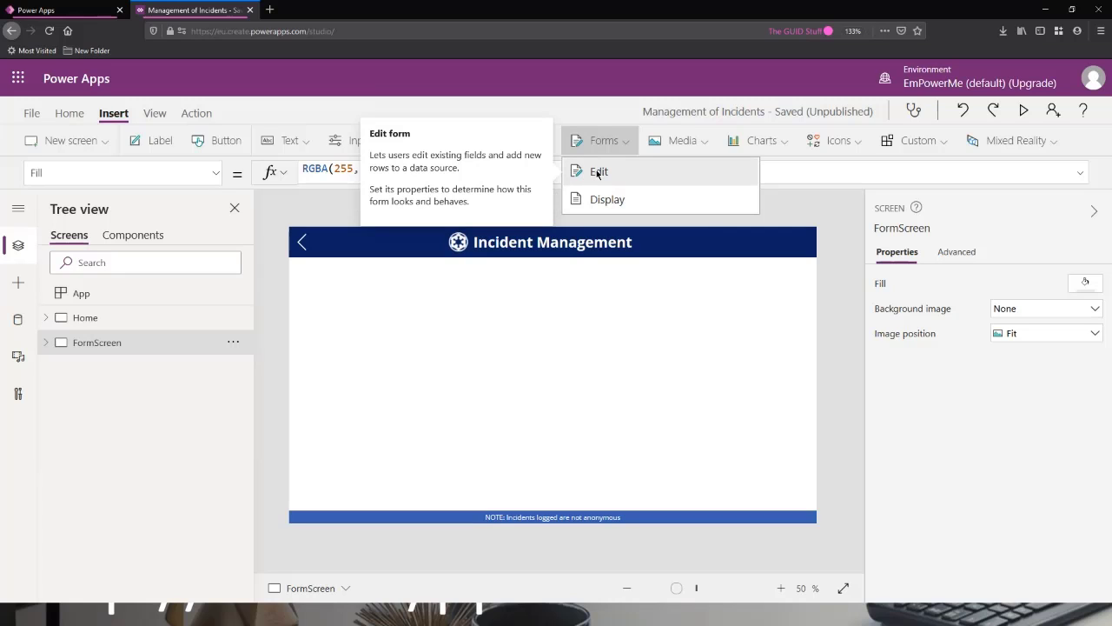
pyautogui.click(598, 172)
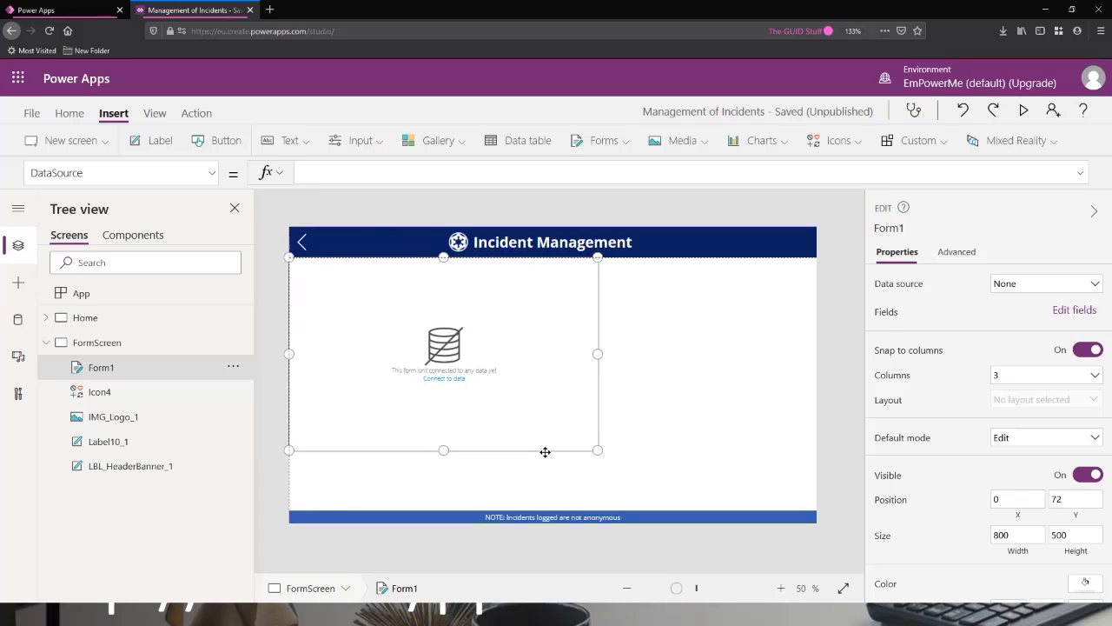
pyautogui.moveTo(598, 357); pyautogui.dragTo(827, 365)
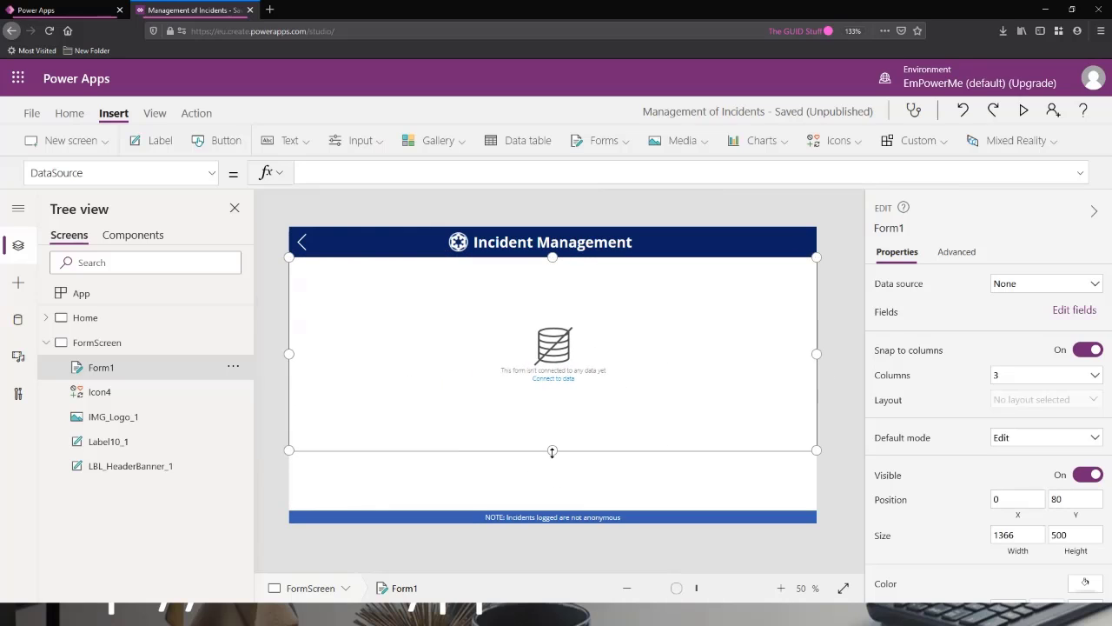
pyautogui.moveTo(553, 452); pyautogui.dragTo(556, 510)
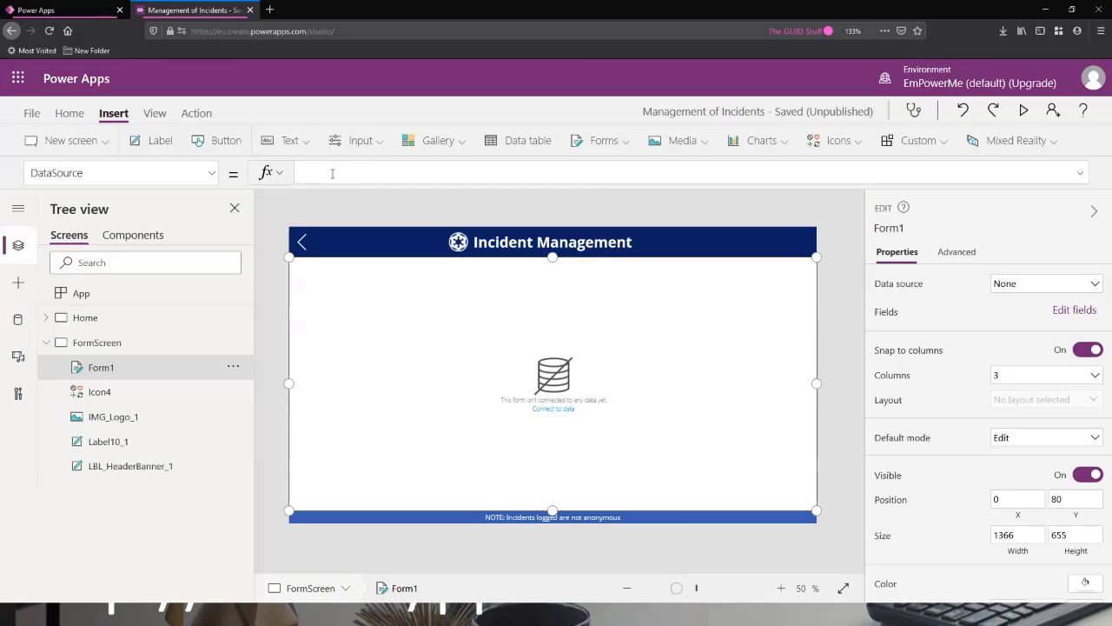
pyautogui.click(552, 409)
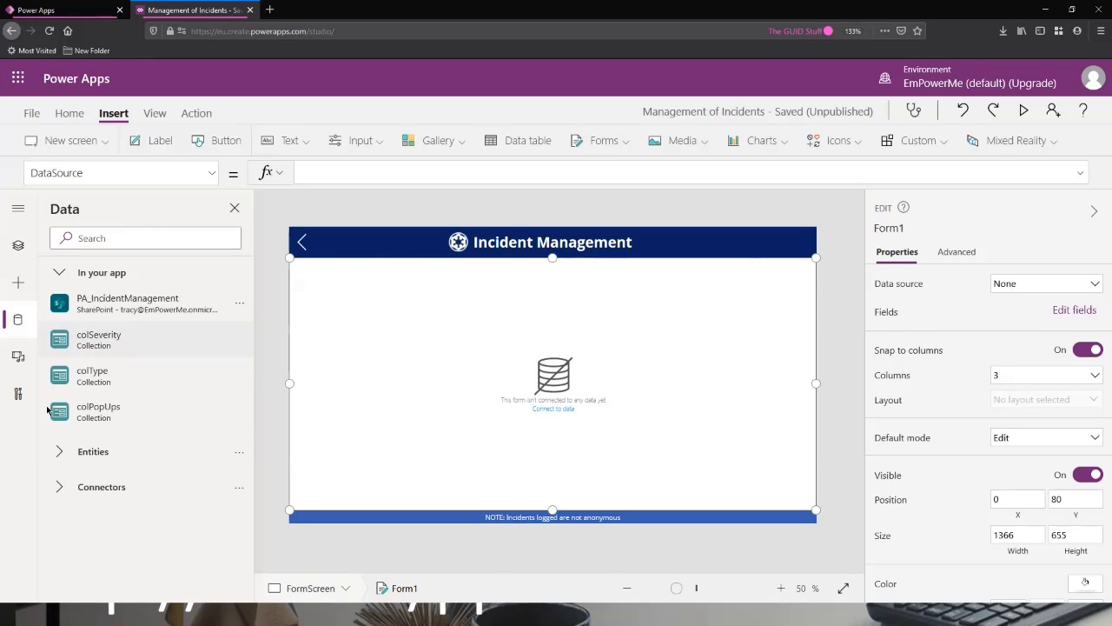
pyautogui.moveTo(111, 307)
pyautogui.click(1016, 287)
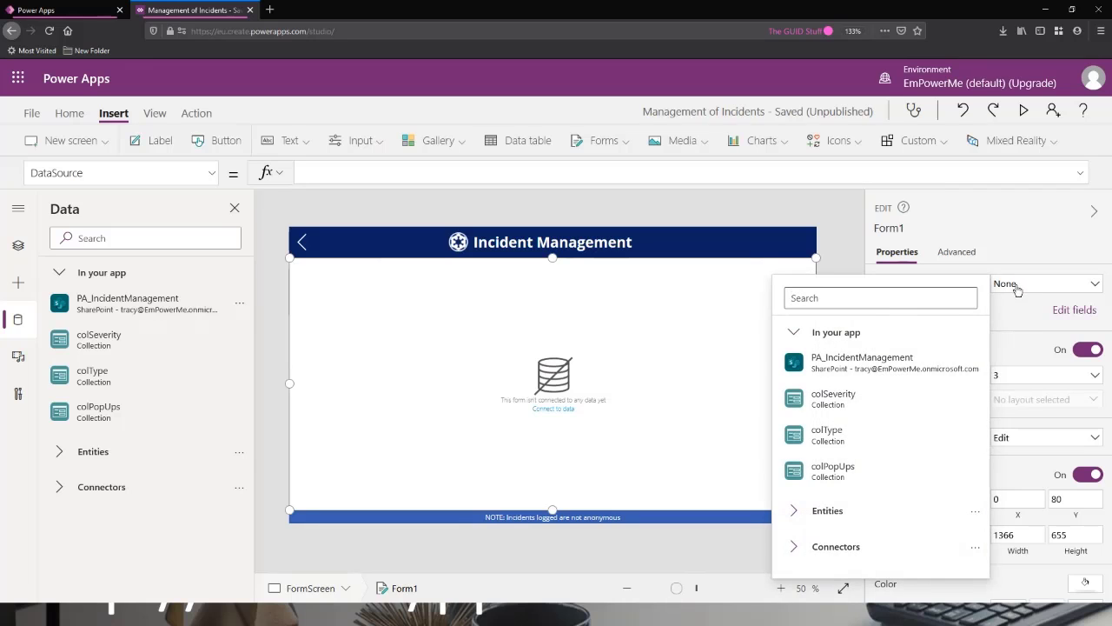
pyautogui.click(1045, 282)
pyautogui.click(1022, 287)
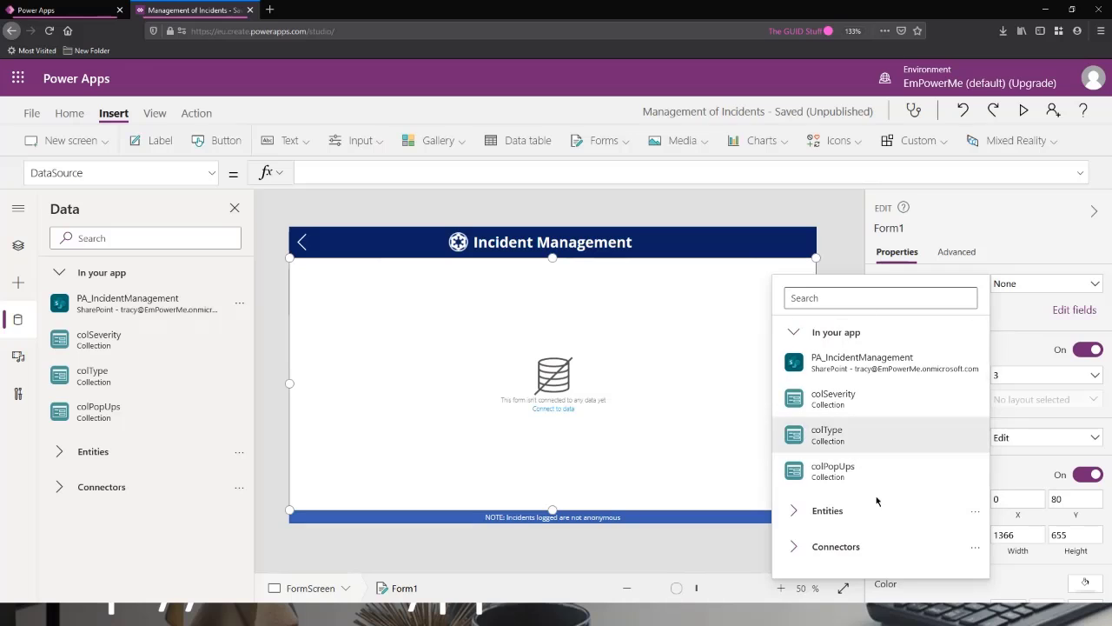
pyautogui.click(344, 172)
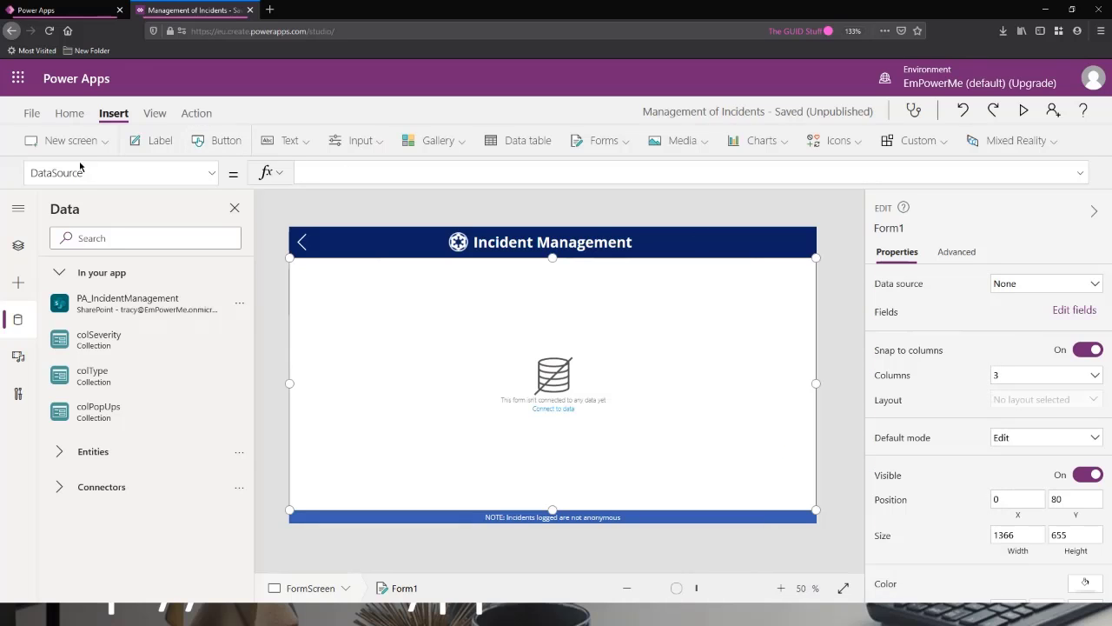
pyautogui.click(335, 173)
pyautogui.click(326, 202)
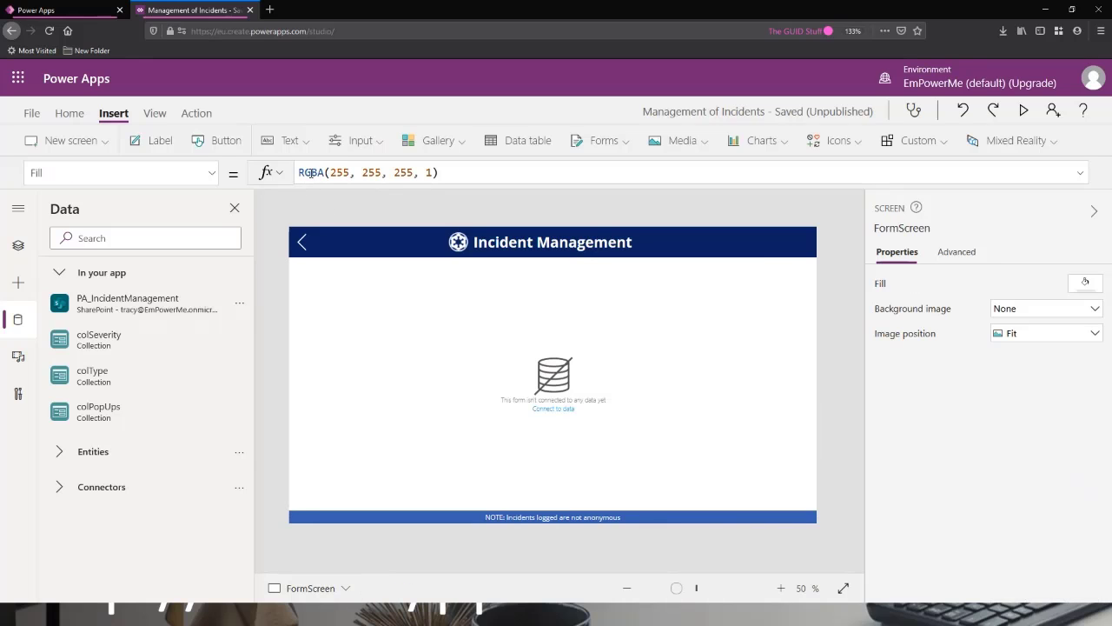
# Set the form's DataSource property to PA_IncidentManagement.
pyautogui.click(492, 422)
pyautogui.write('PA')
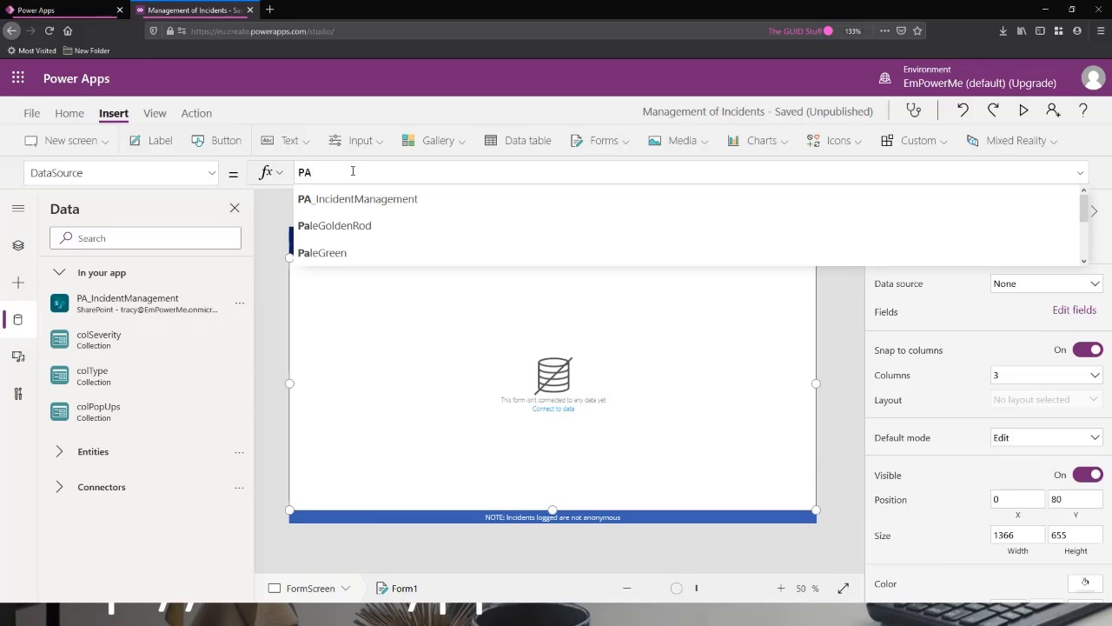
pyautogui.click(361, 200)
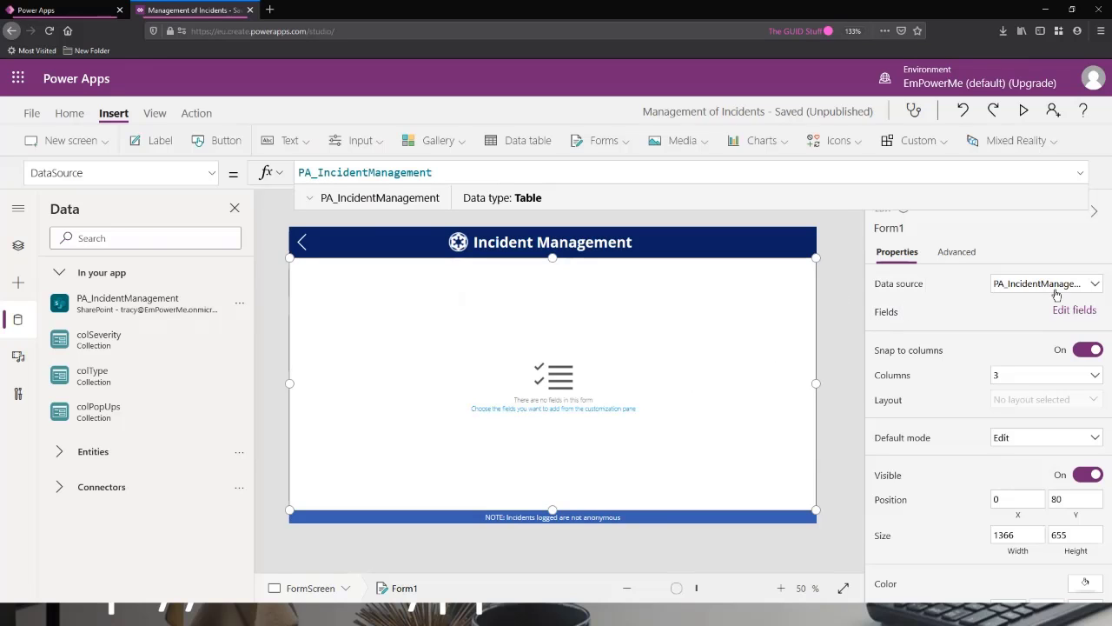
pyautogui.click(1080, 173)
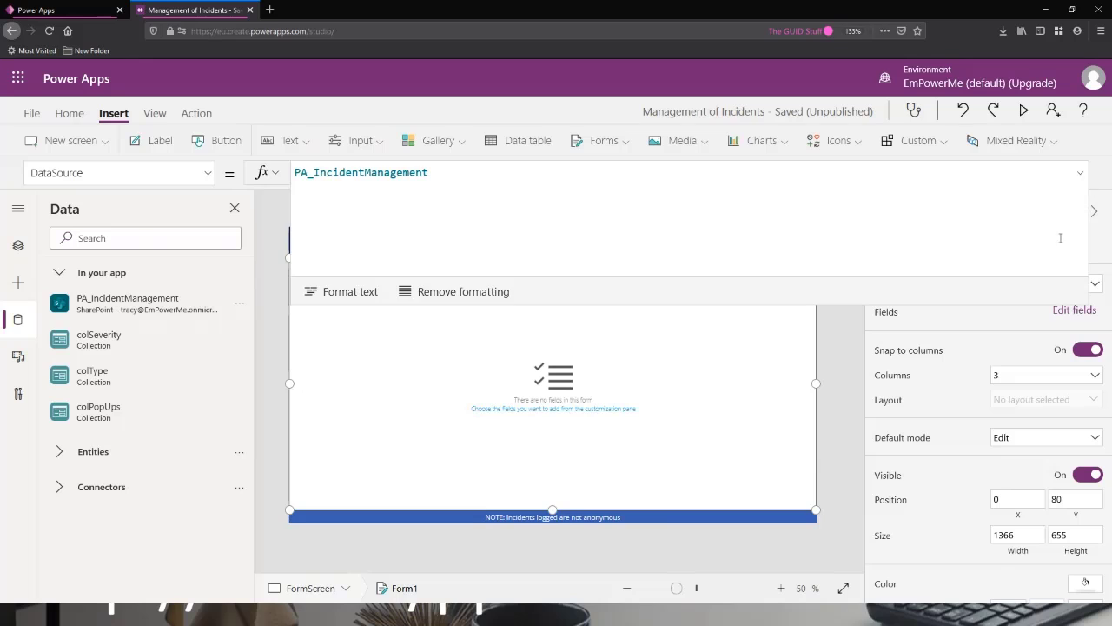
pyautogui.click(1081, 173)
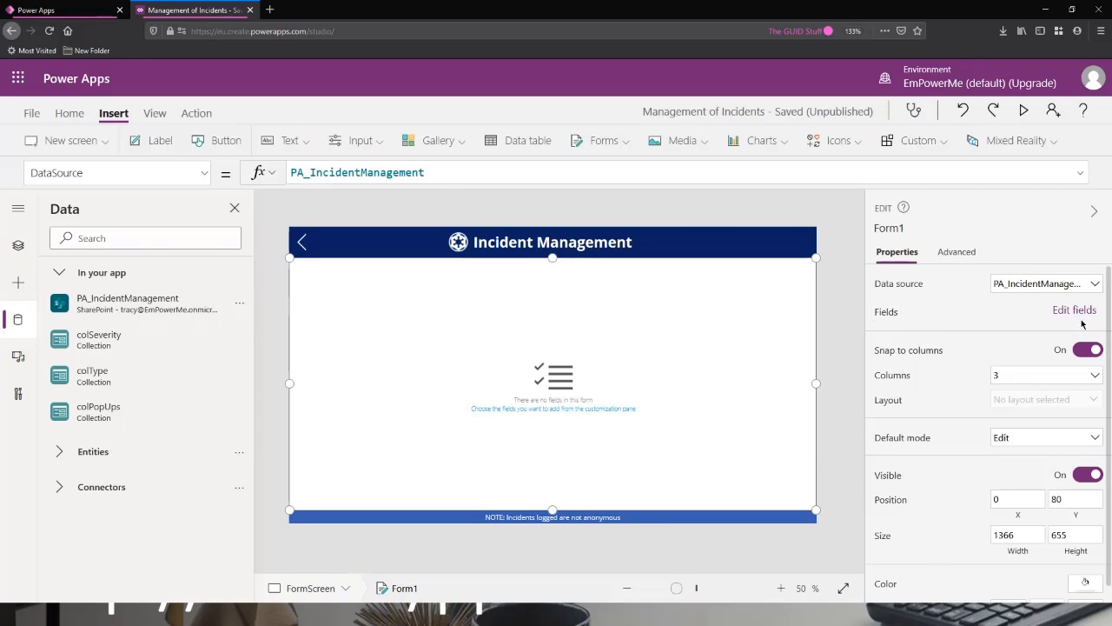
# Start adding fields to the form and mark Title and Status in the list of available fields.
pyautogui.click(1078, 310)
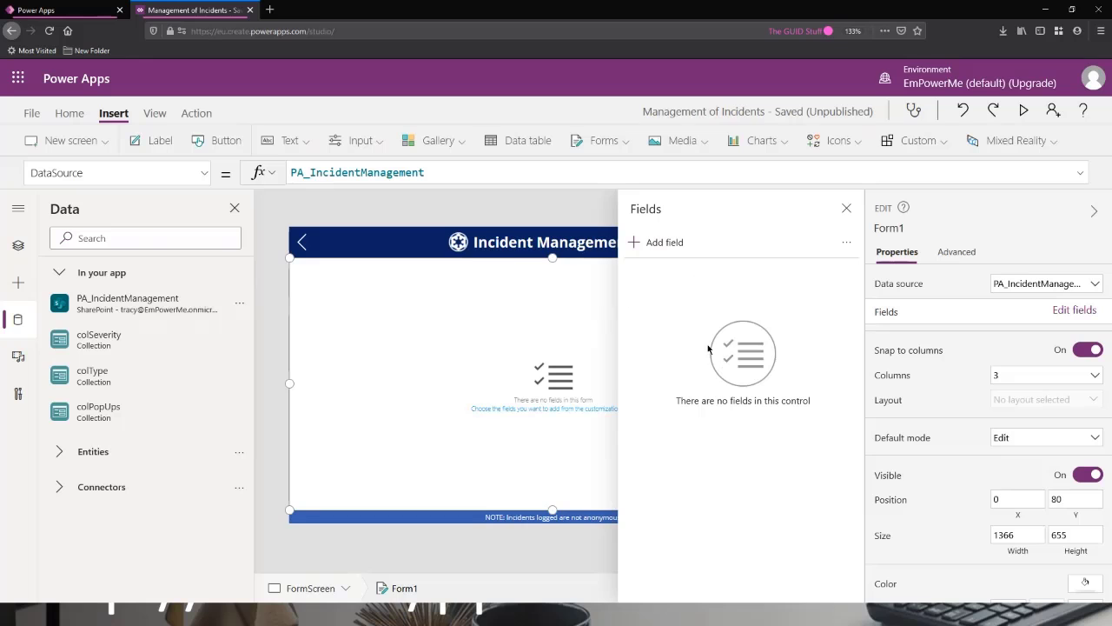
pyautogui.click(656, 242)
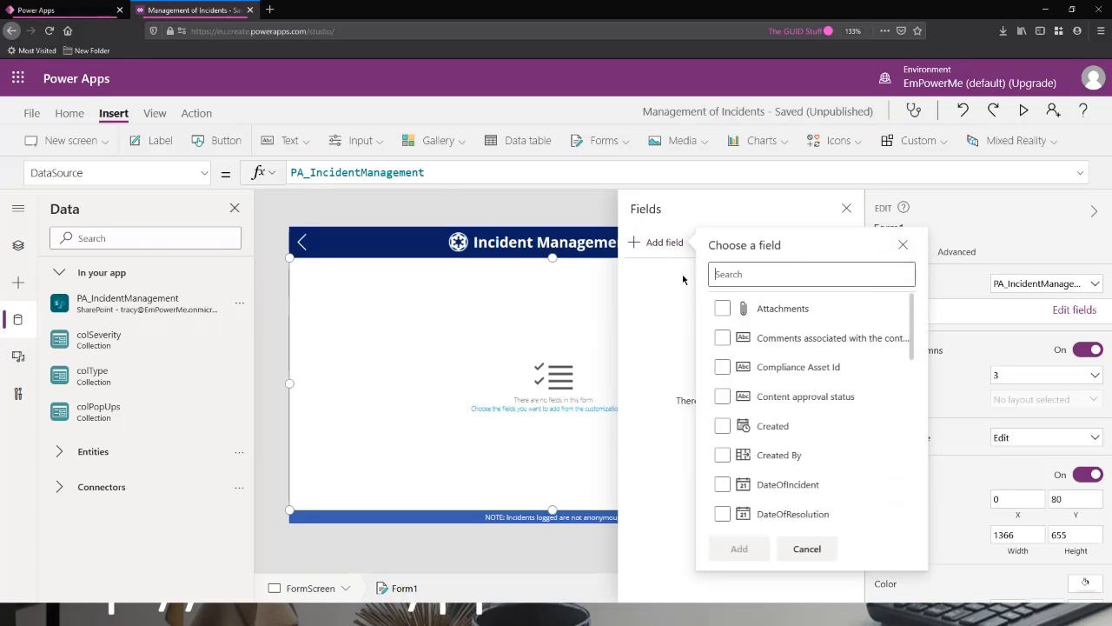
pyautogui.scroll(-4, 765, 325)
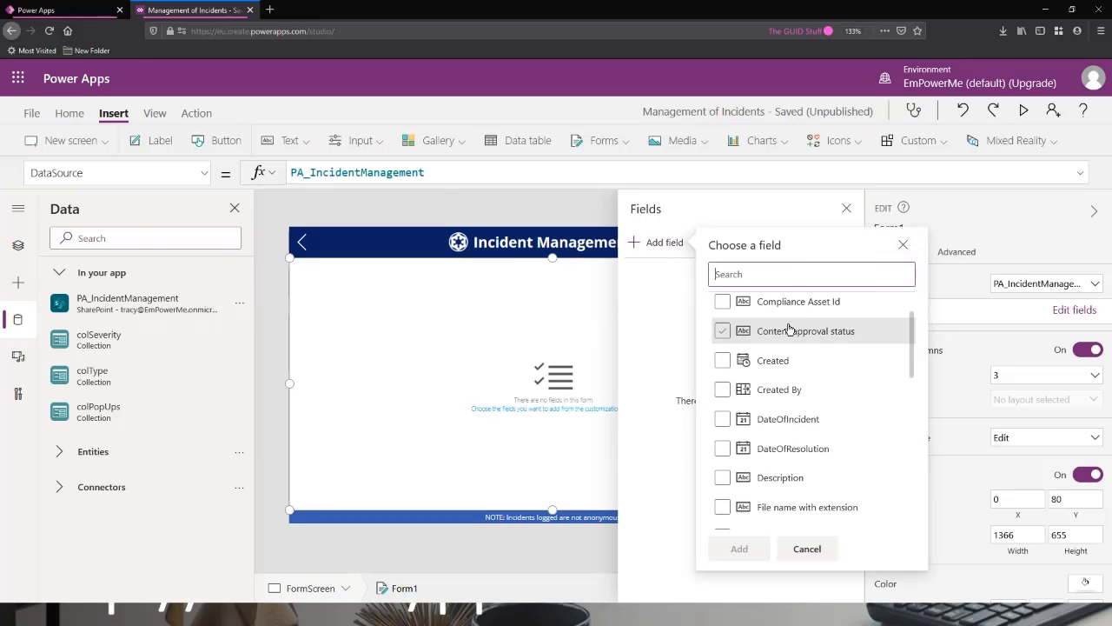
pyautogui.scroll(-10, 789, 331)
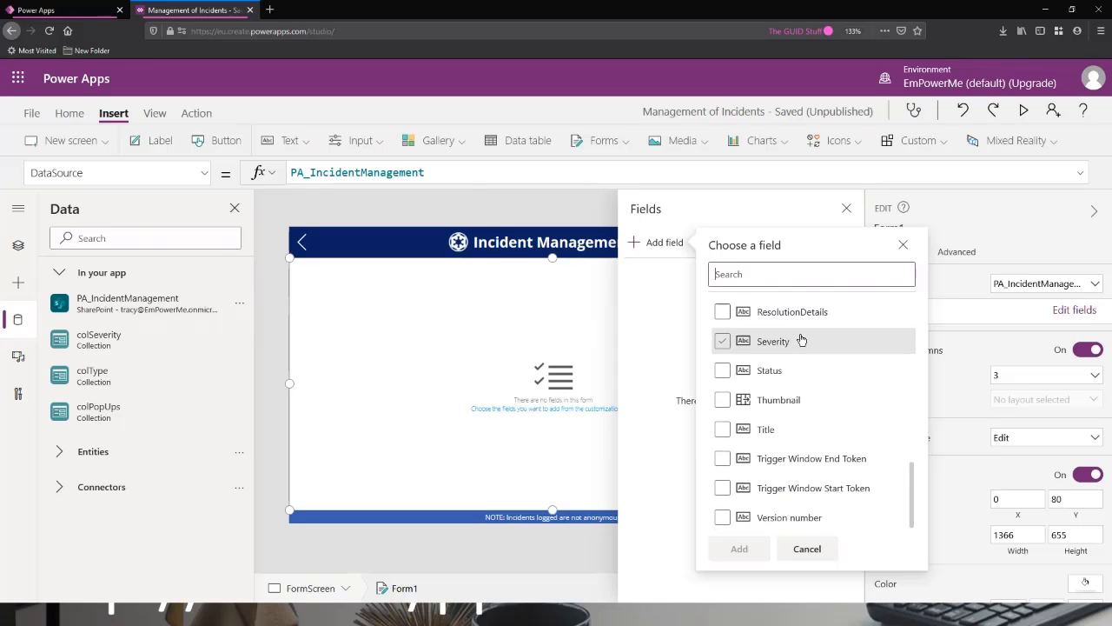
pyautogui.click(800, 364)
pyautogui.scroll(14, 801, 337)
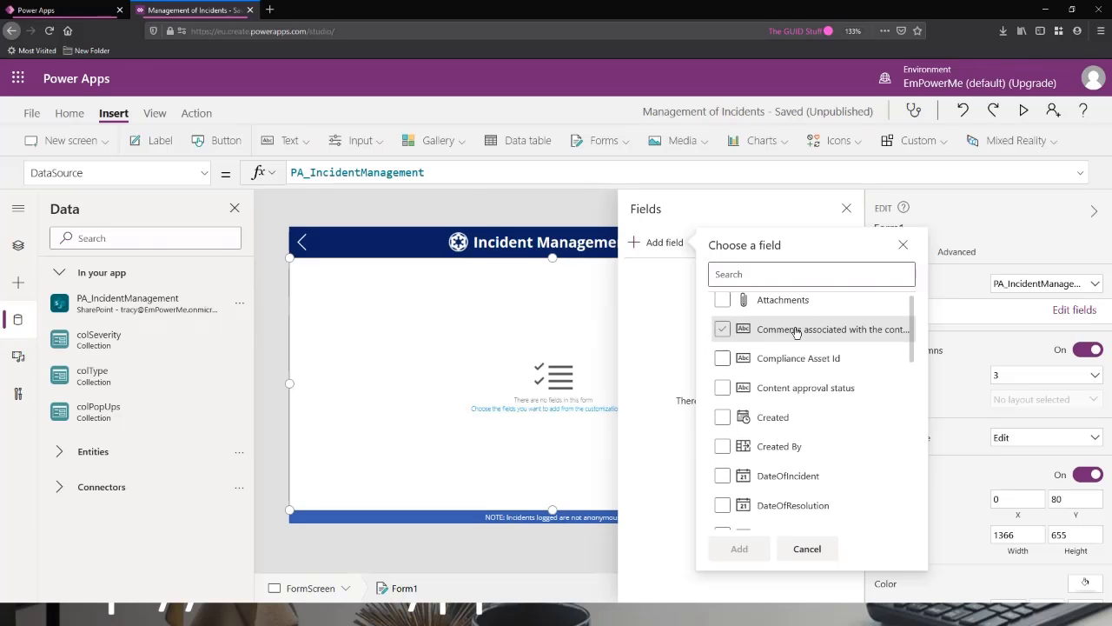
pyautogui.scroll(-14, 777, 326)
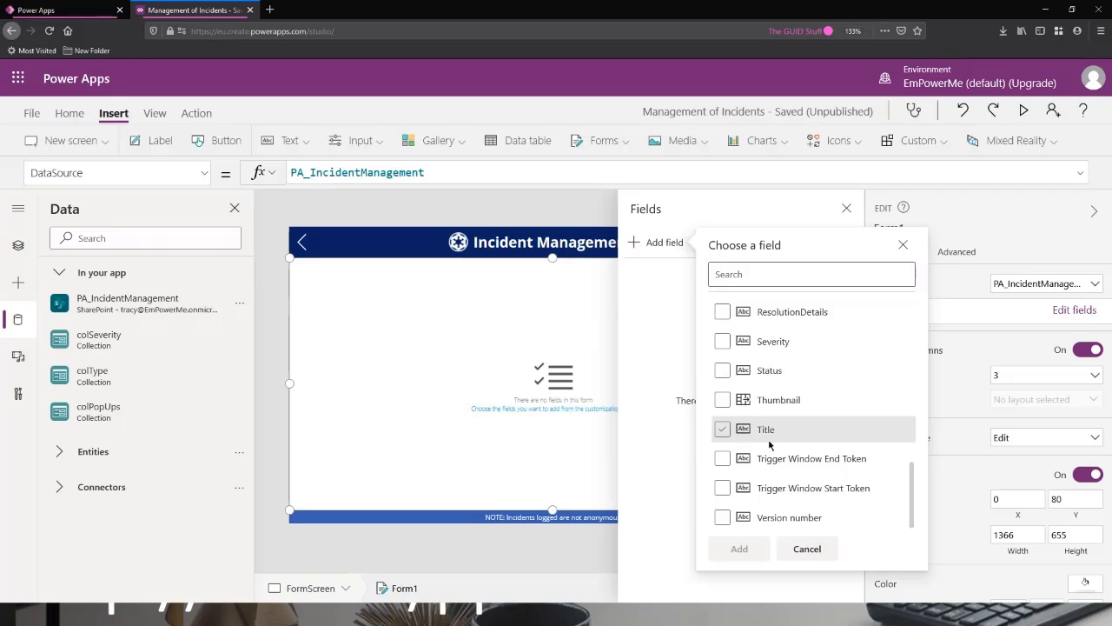
pyautogui.click(722, 430)
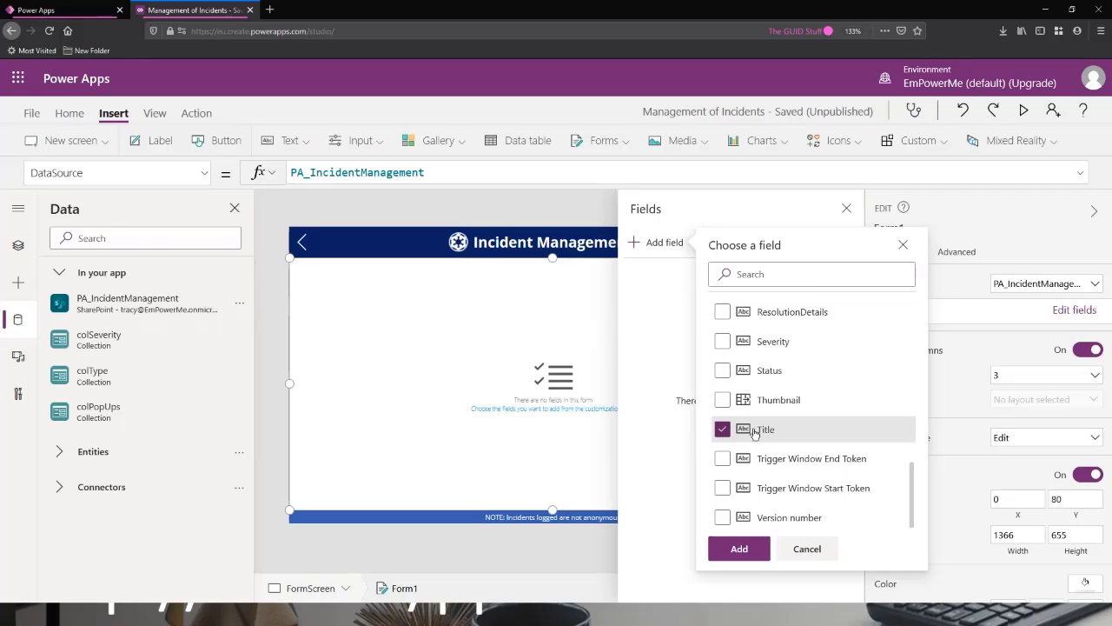
pyautogui.click(723, 372)
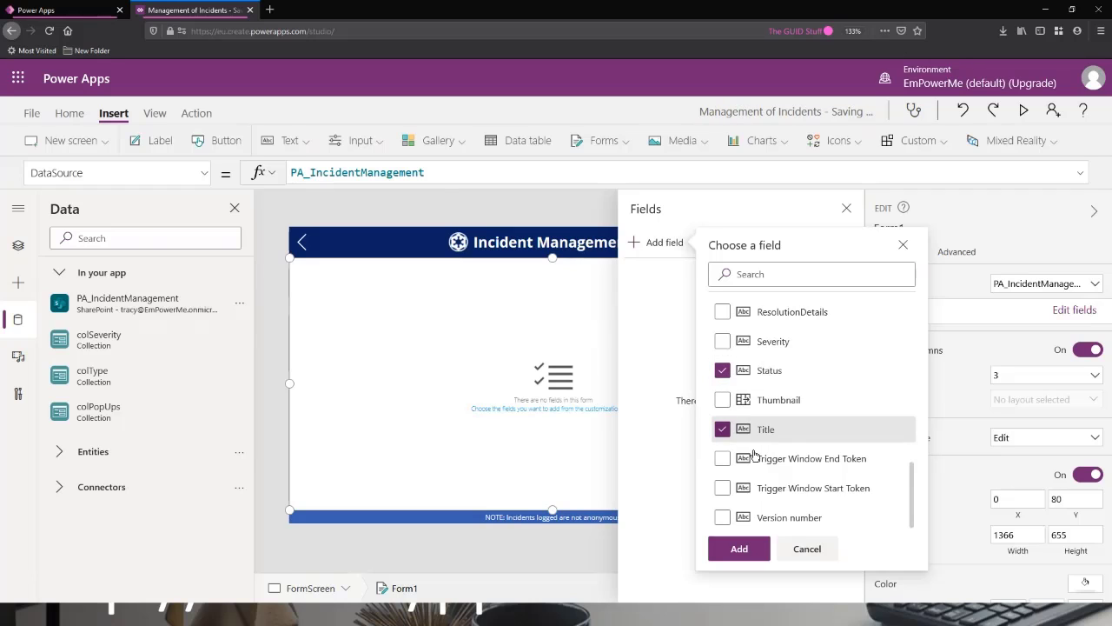
# Mark Severity, ResolutionDetails, Name and IncidentType in the list of fields available for the form.
pyautogui.scroll(2, 749, 417)
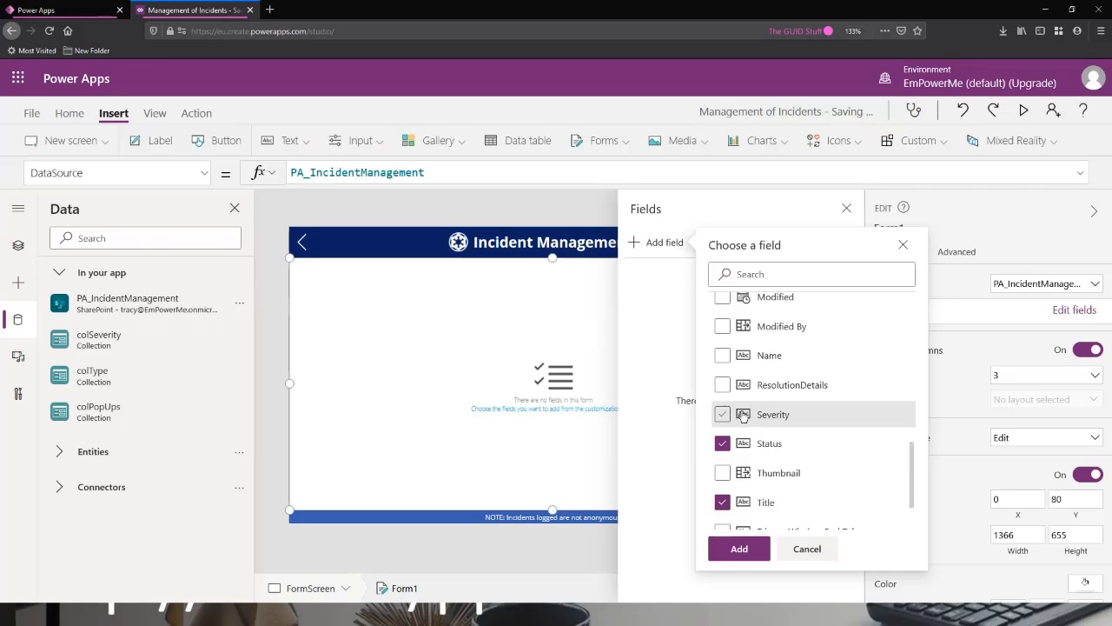
pyautogui.click(724, 416)
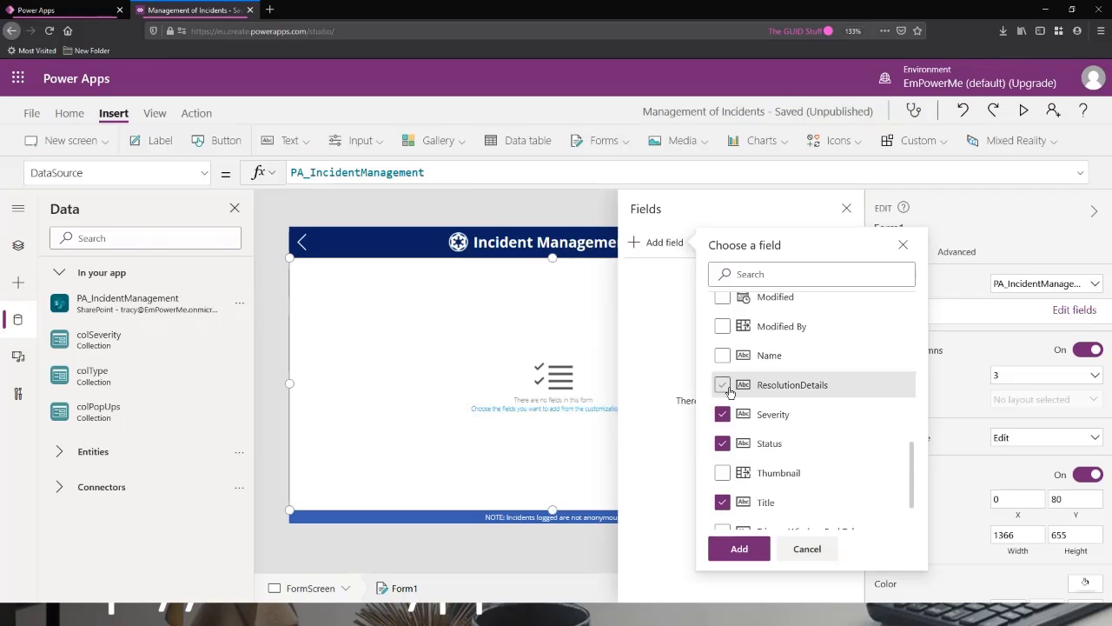
pyautogui.click(723, 385)
pyautogui.click(723, 356)
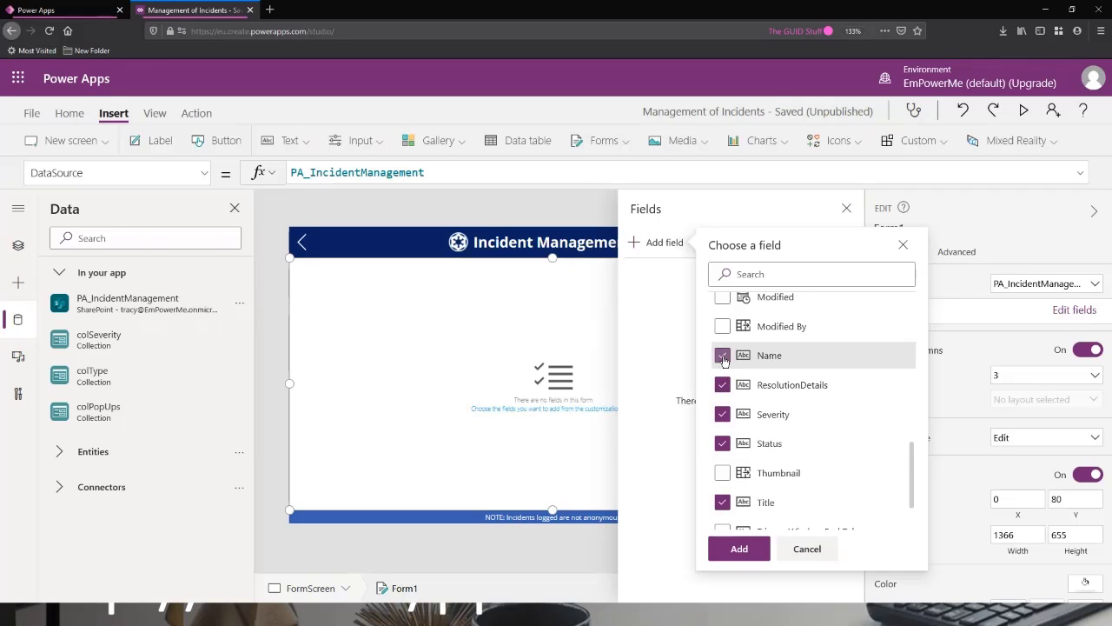
pyautogui.scroll(6, 757, 417)
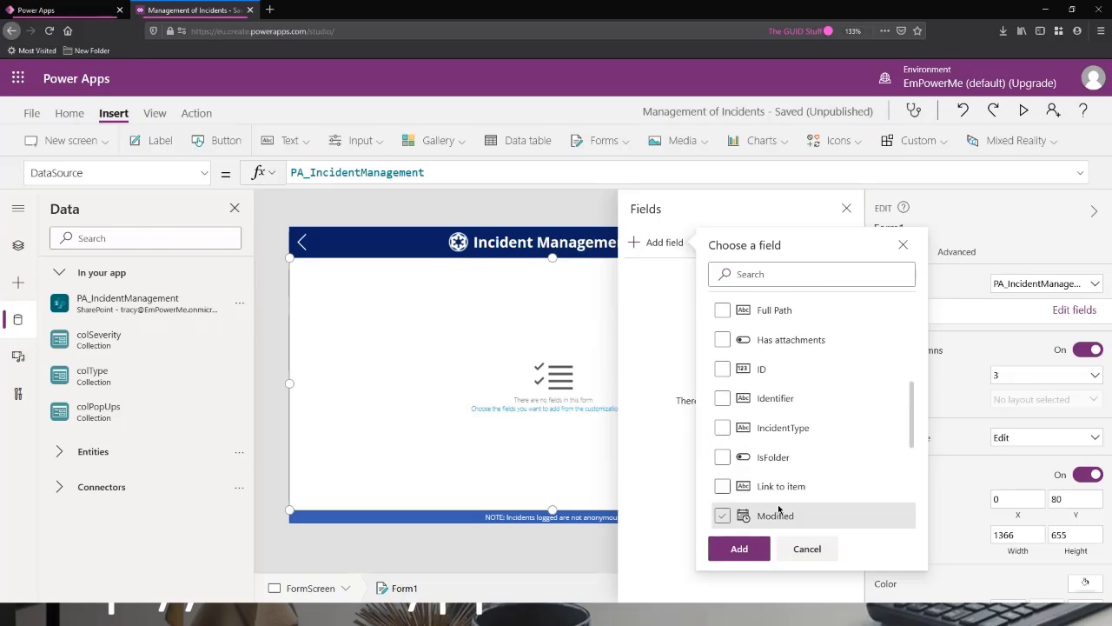
pyautogui.click(722, 431)
# Also mark the Description, DateOfResolution, DateOfIncident and Attachments fields for the form.
pyautogui.scroll(1, 776, 426)
pyautogui.scroll(2, 776, 426)
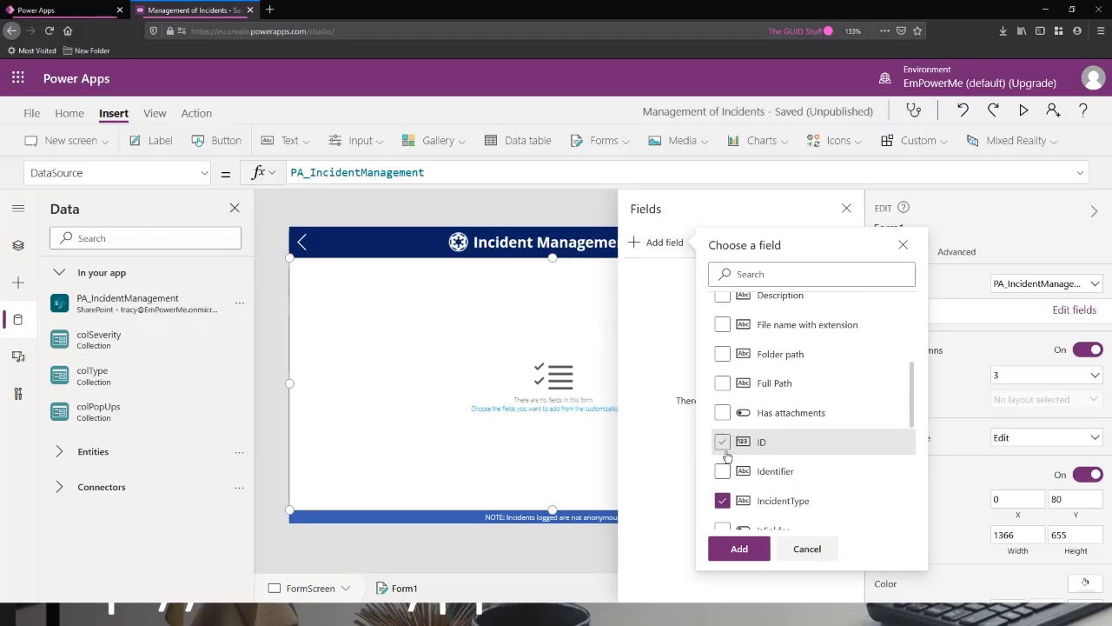
pyautogui.scroll(1, 773, 430)
pyautogui.scroll(4, 774, 432)
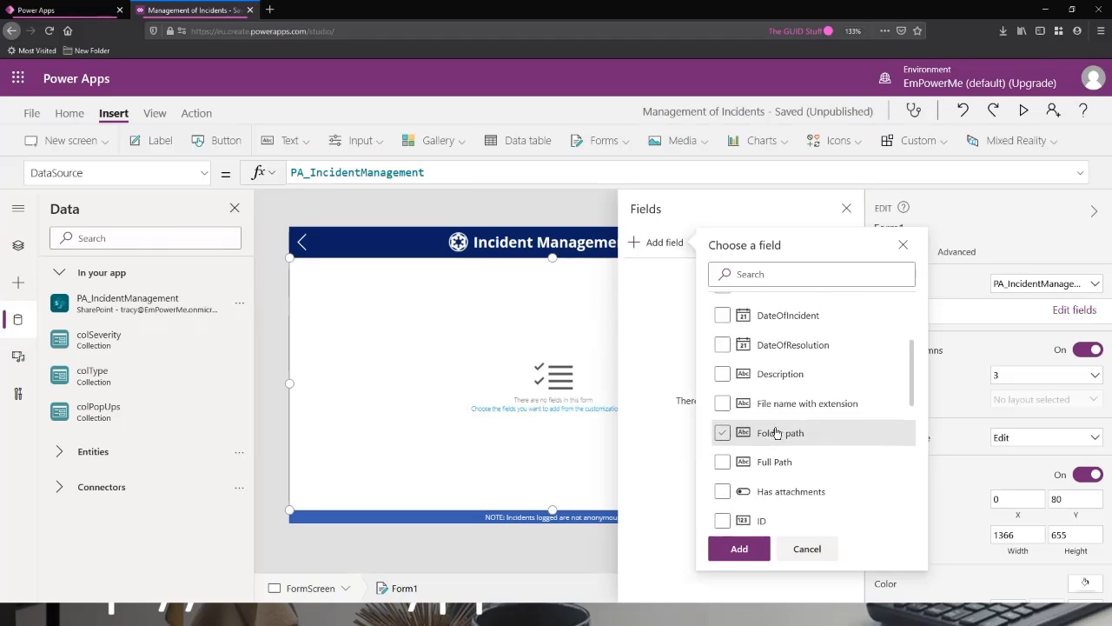
pyautogui.click(779, 445)
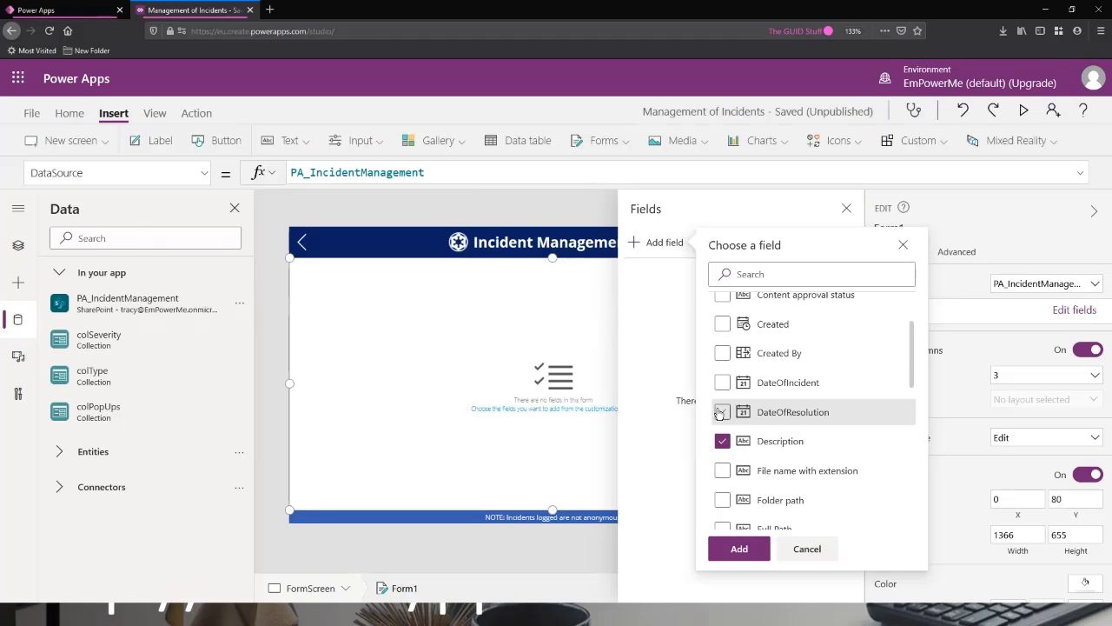
pyautogui.click(722, 412)
pyautogui.click(722, 384)
pyautogui.scroll(2, 767, 409)
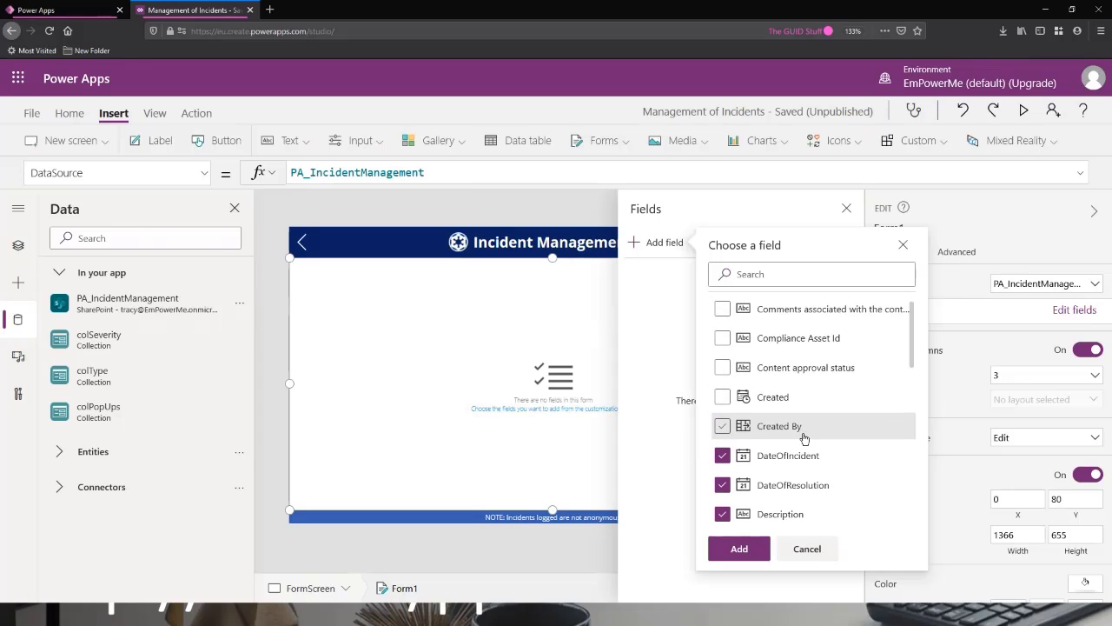
pyautogui.scroll(1, 772, 425)
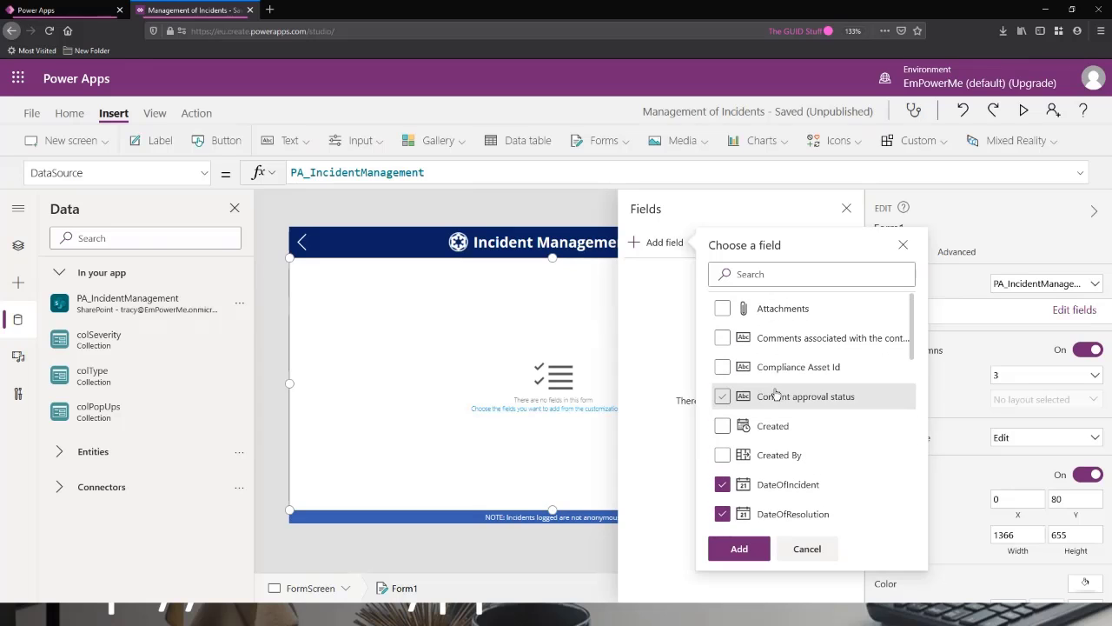
pyautogui.click(723, 309)
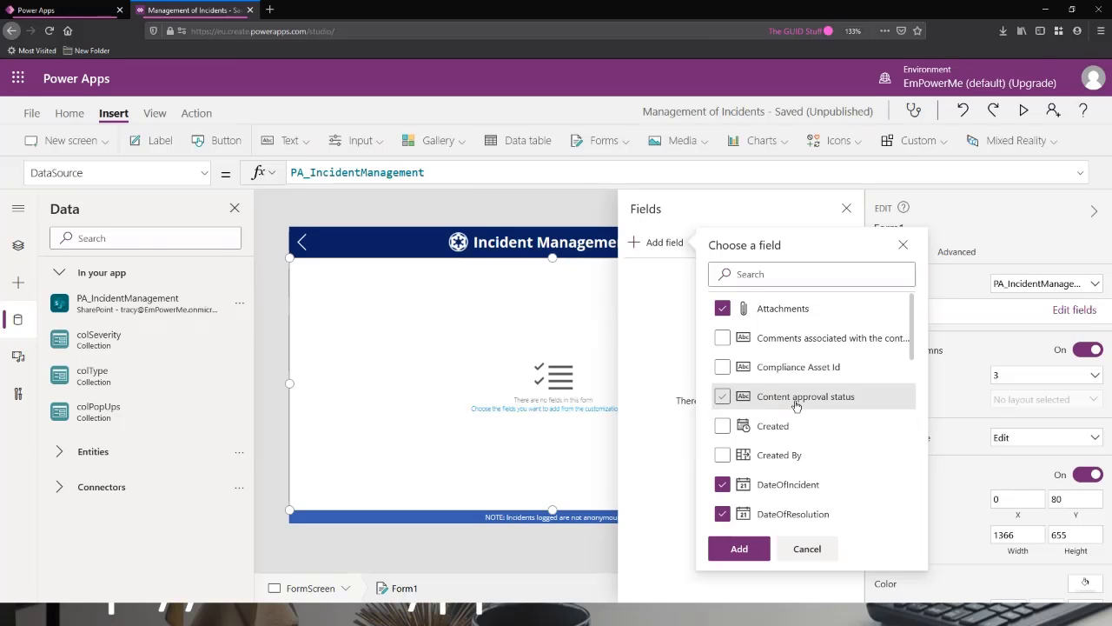
# Review the whole list of available fields to check which ones are marked for the form.
pyautogui.scroll(-5, 796, 399)
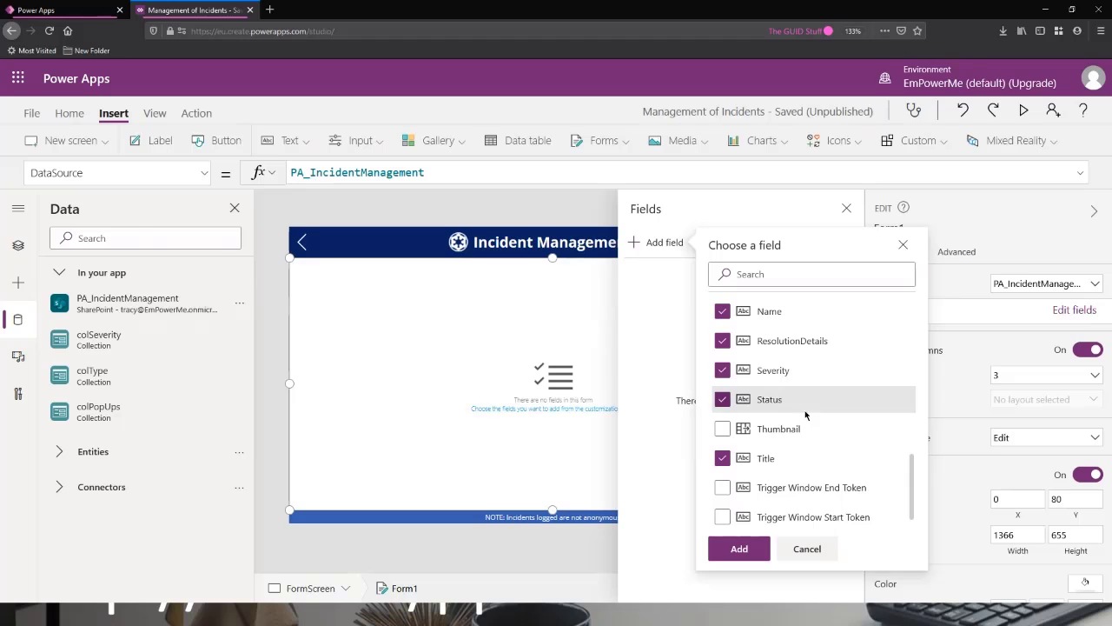
pyautogui.scroll(3, 805, 413)
pyautogui.scroll(-3, 815, 423)
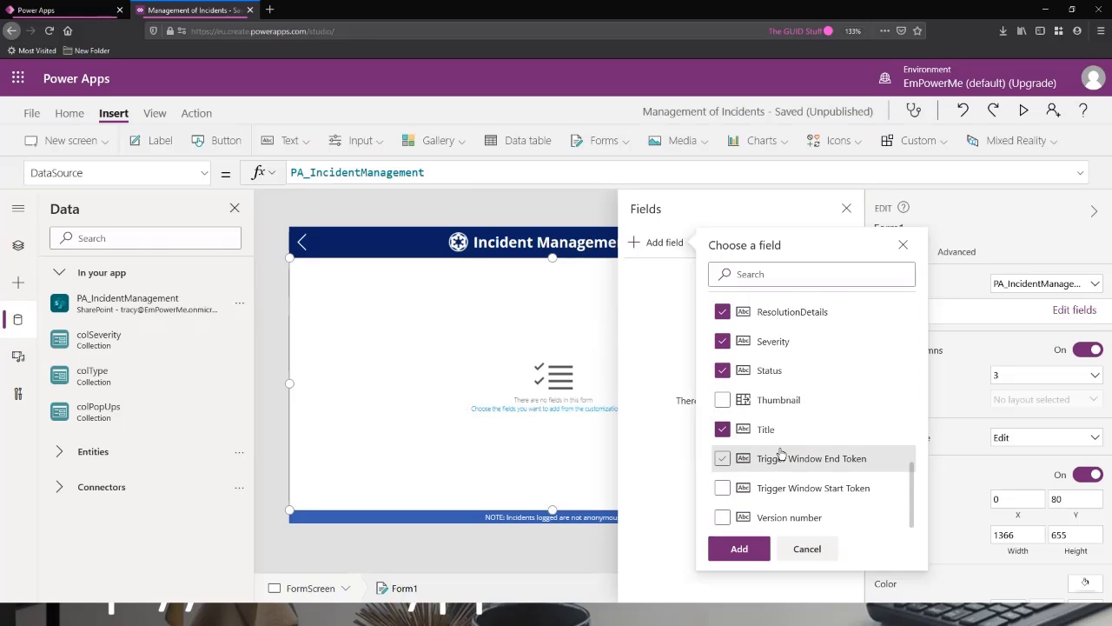
pyautogui.scroll(1, 779, 454)
pyautogui.scroll(3, 780, 452)
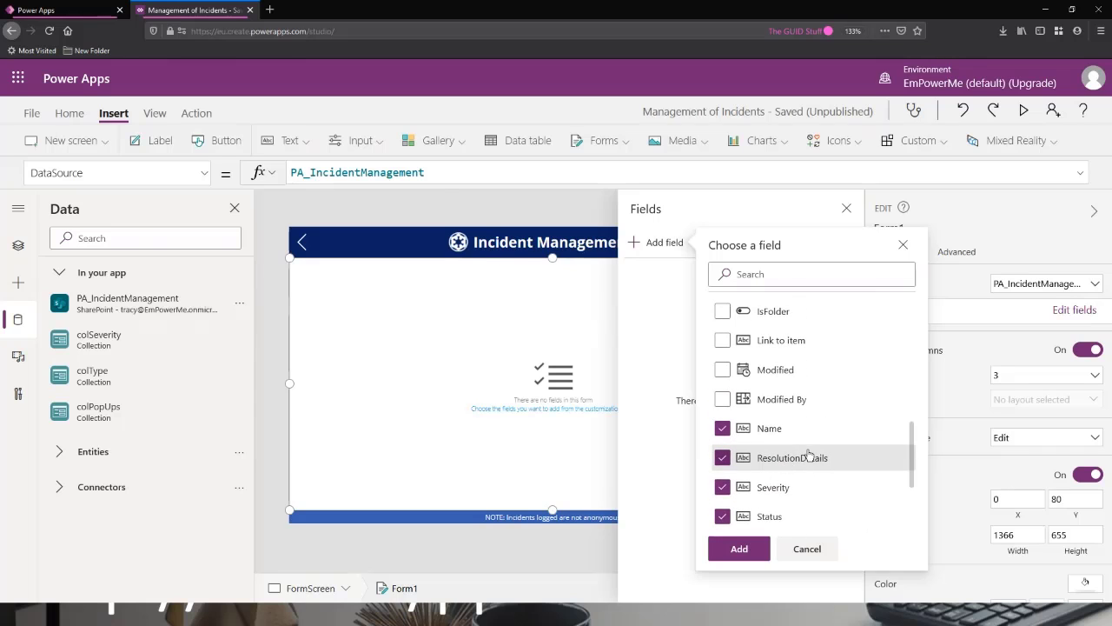
pyautogui.scroll(-2, 795, 465)
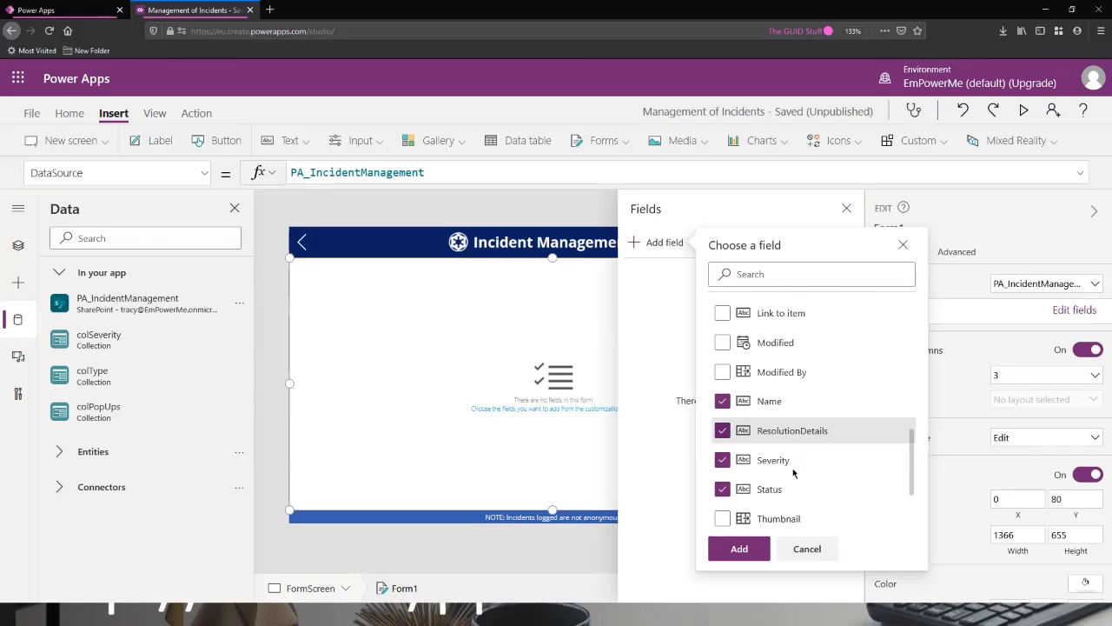
pyautogui.scroll(2, 796, 464)
pyautogui.scroll(-1, 782, 482)
pyautogui.scroll(2, 791, 478)
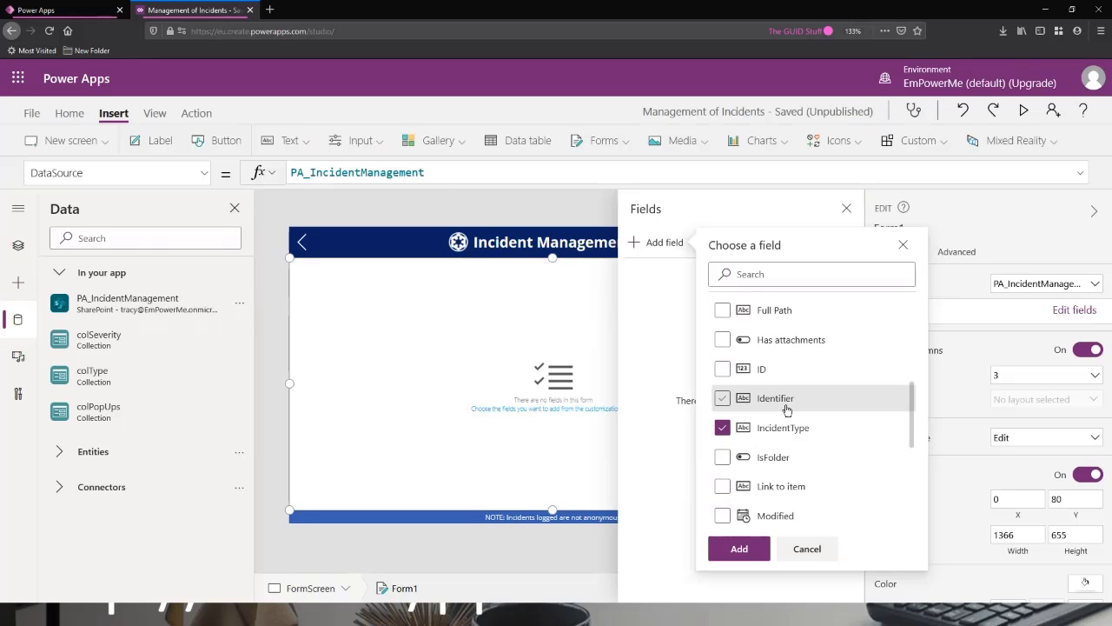
pyautogui.scroll(1, 799, 426)
pyautogui.scroll(5, 810, 431)
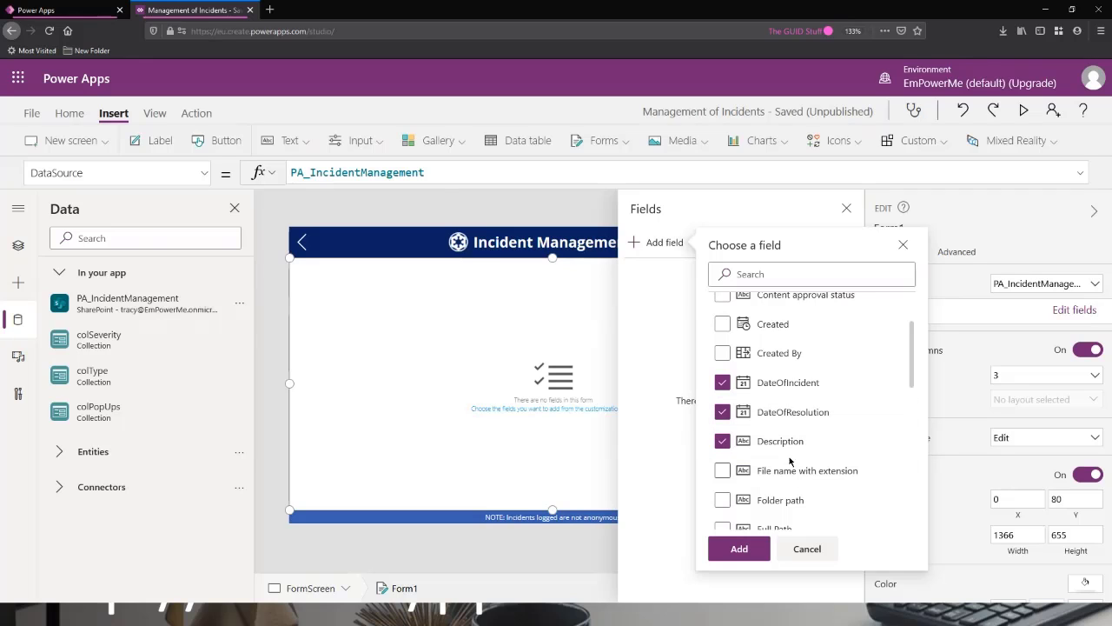
# Add the marked fields to the form, close the field editor, and set the form's number of columns to 1.
pyautogui.click(739, 549)
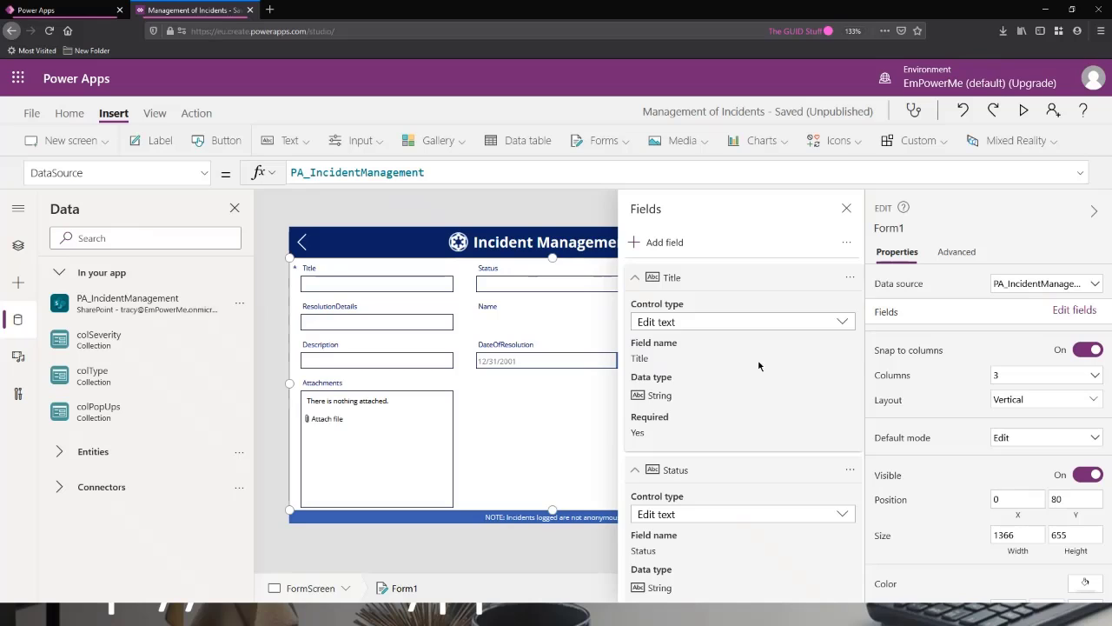
pyautogui.click(846, 210)
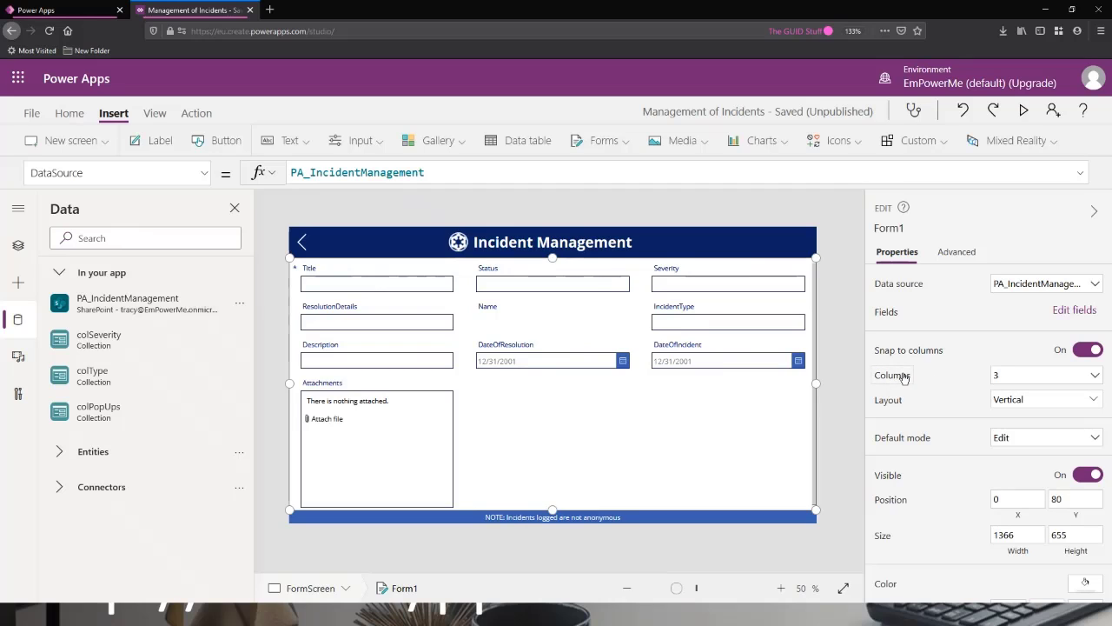
pyautogui.click(1032, 381)
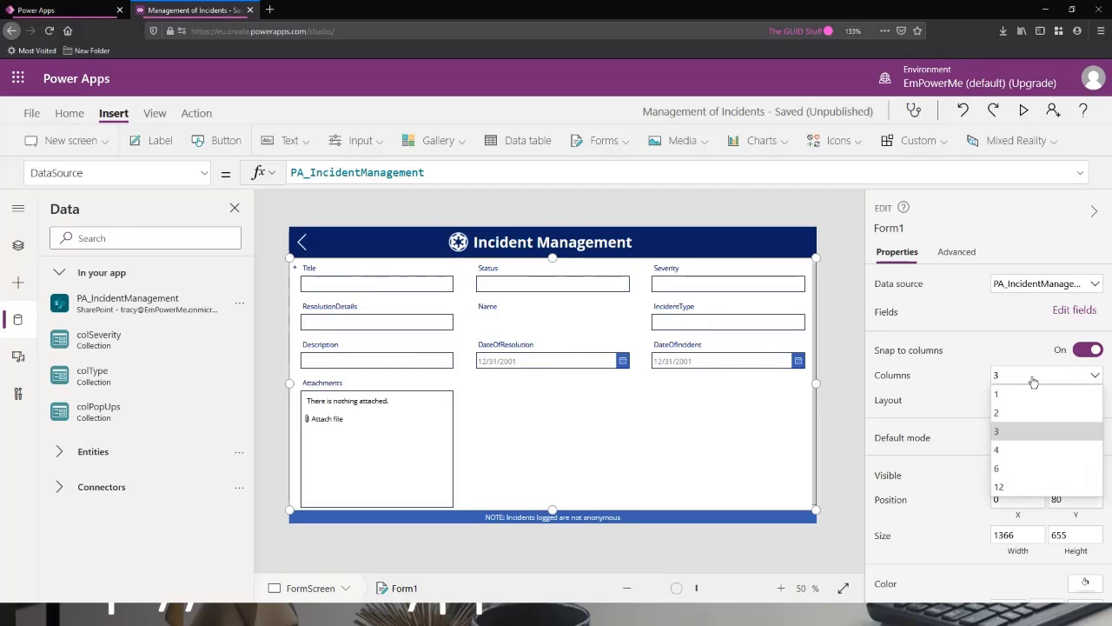
pyautogui.click(1012, 394)
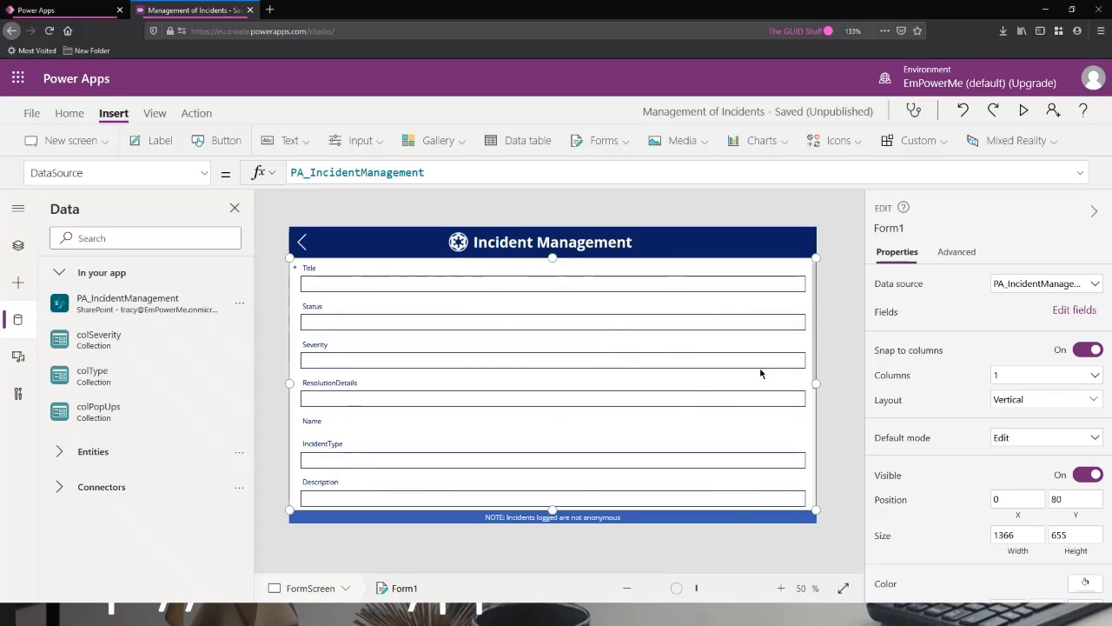
pyautogui.scroll(-1, 696, 372)
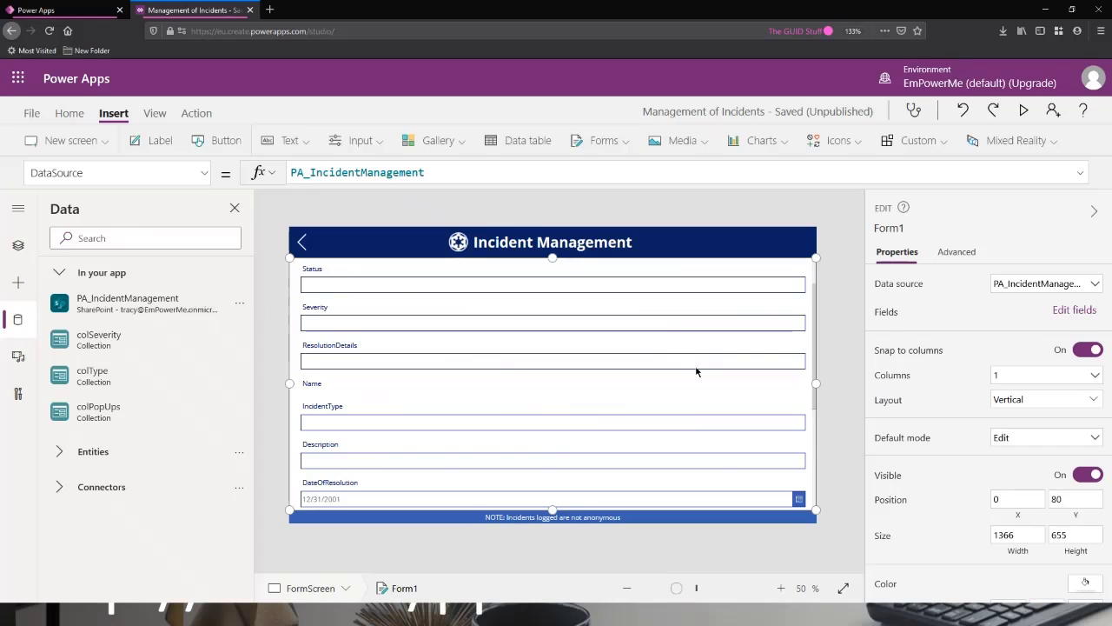
pyautogui.scroll(1, 700, 368)
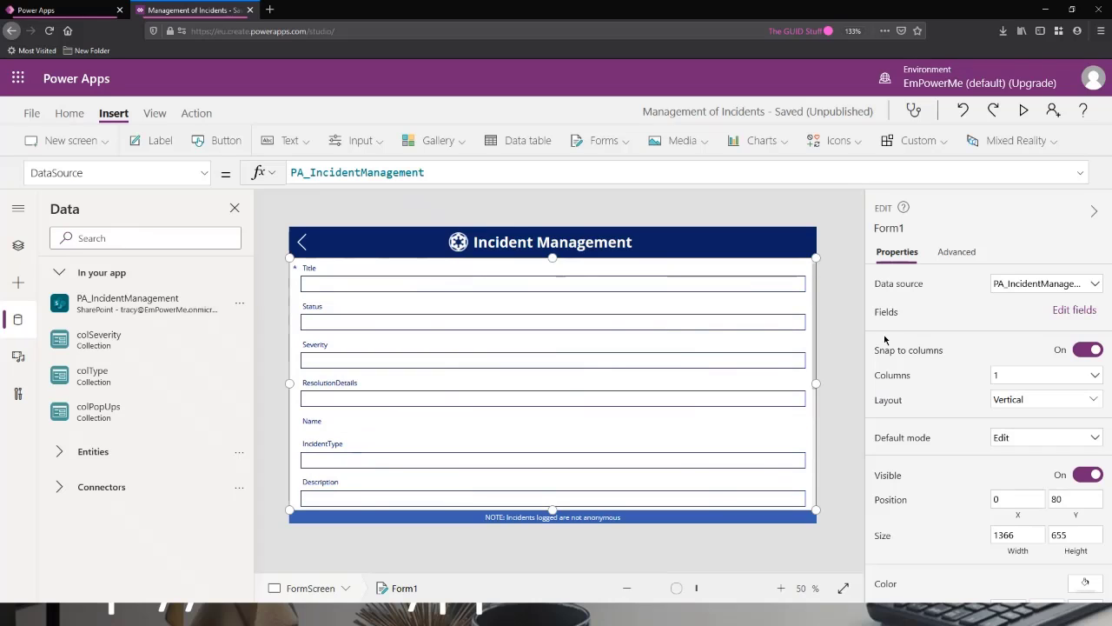
# Try the Horizontal layout on the form, then return the layout to Vertical.
pyautogui.click(1017, 401)
pyautogui.click(1041, 509)
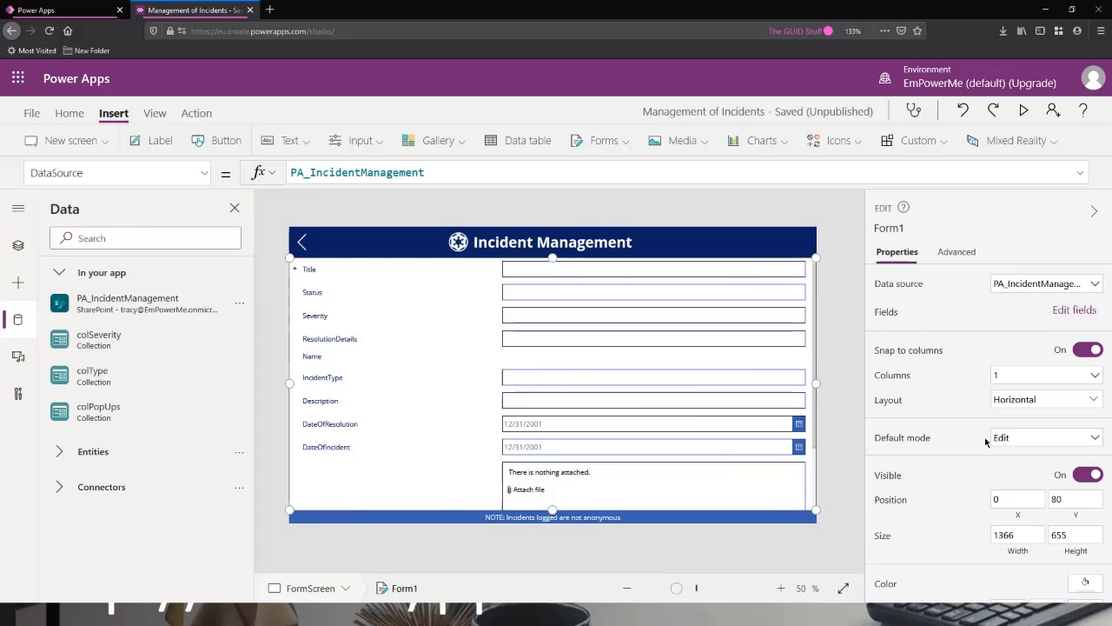
pyautogui.click(1025, 399)
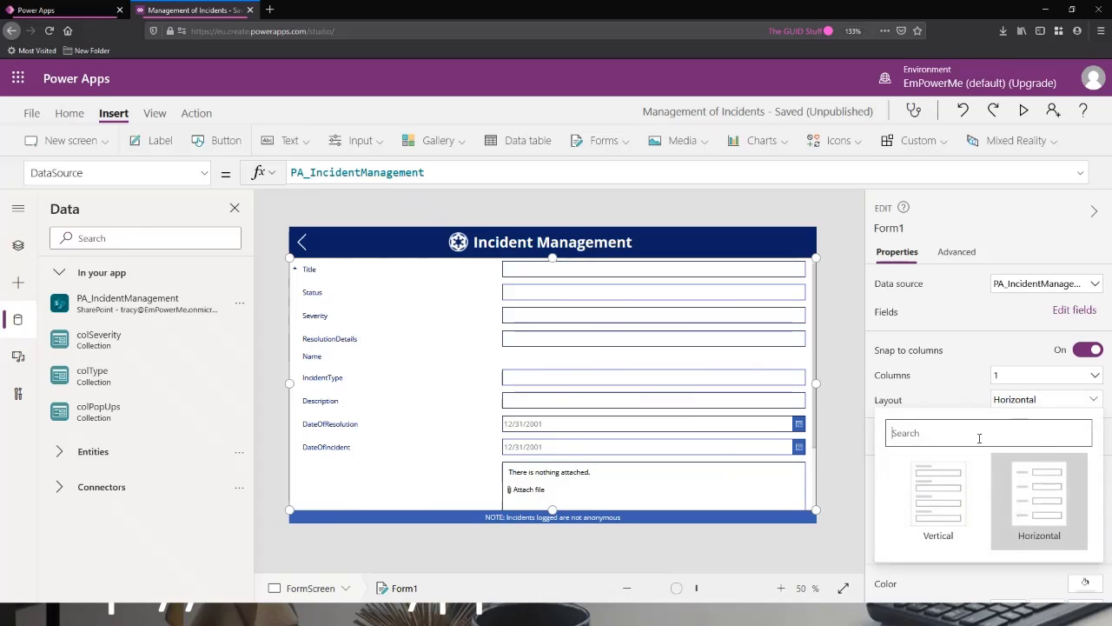
pyautogui.click(934, 494)
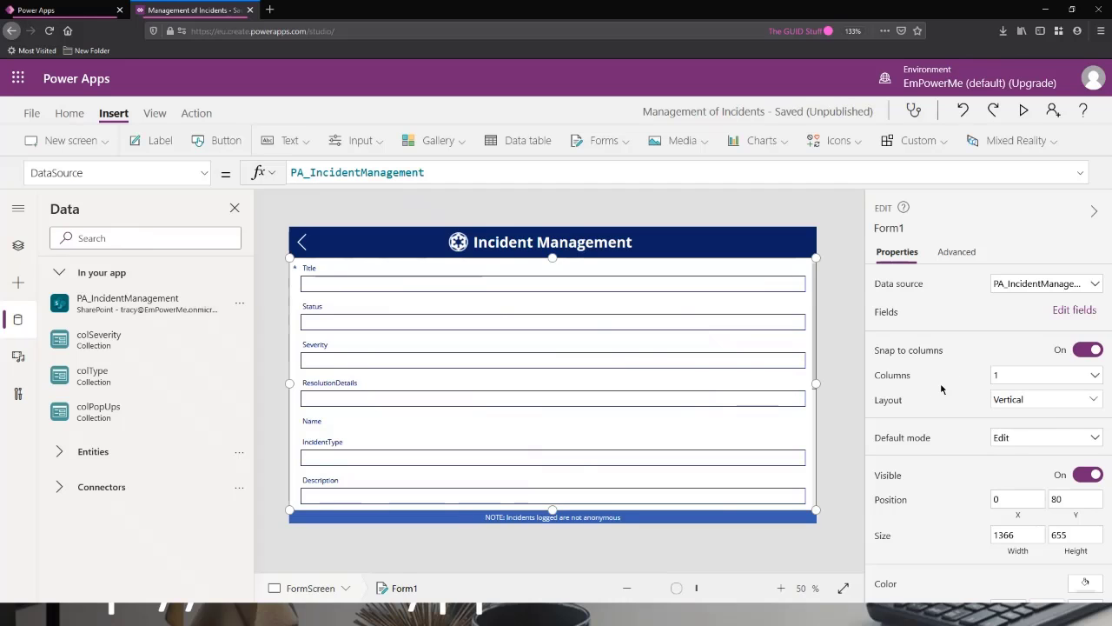
pyautogui.scroll(-1, 937, 385)
pyautogui.scroll(1, 945, 391)
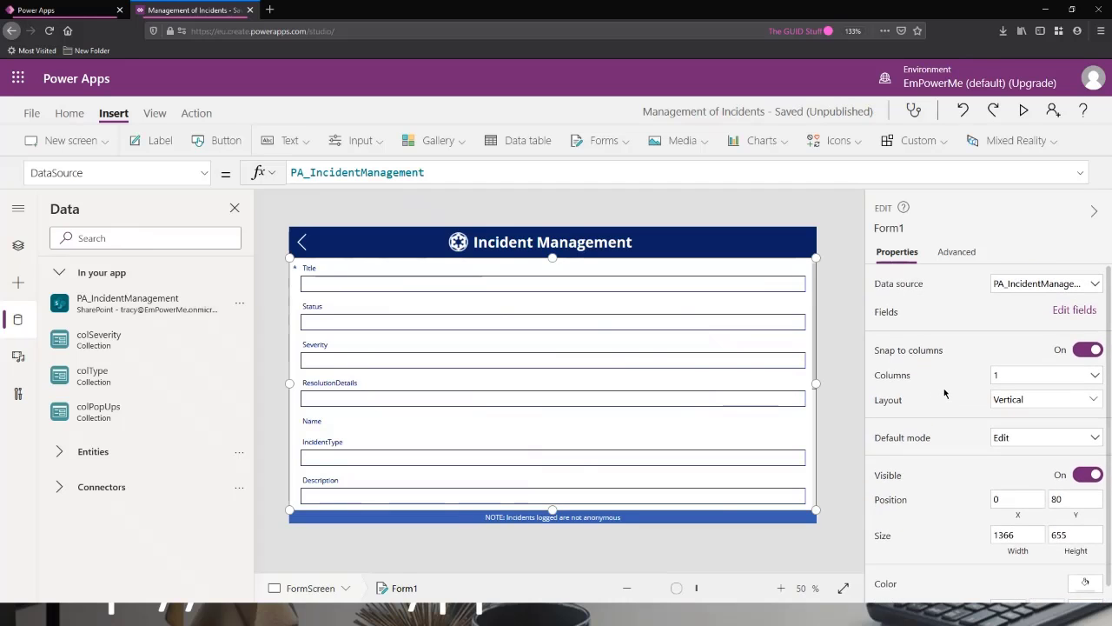
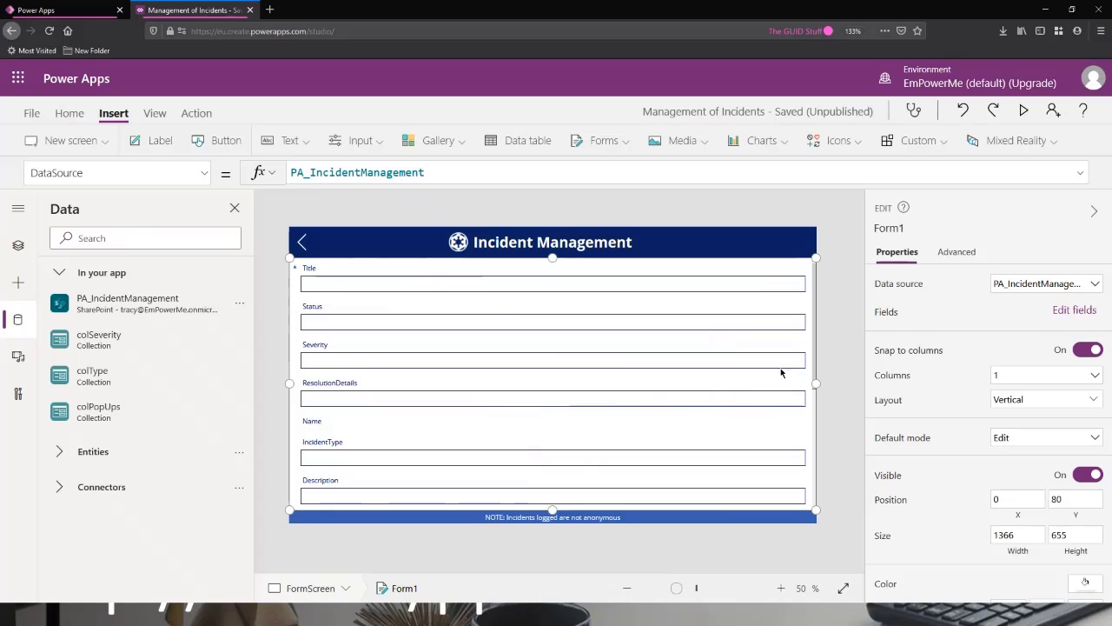
# Look through the whole form on the canvas and the list of its data cards in the screen's control hierarchy.
pyautogui.scroll(-4, 544, 410)
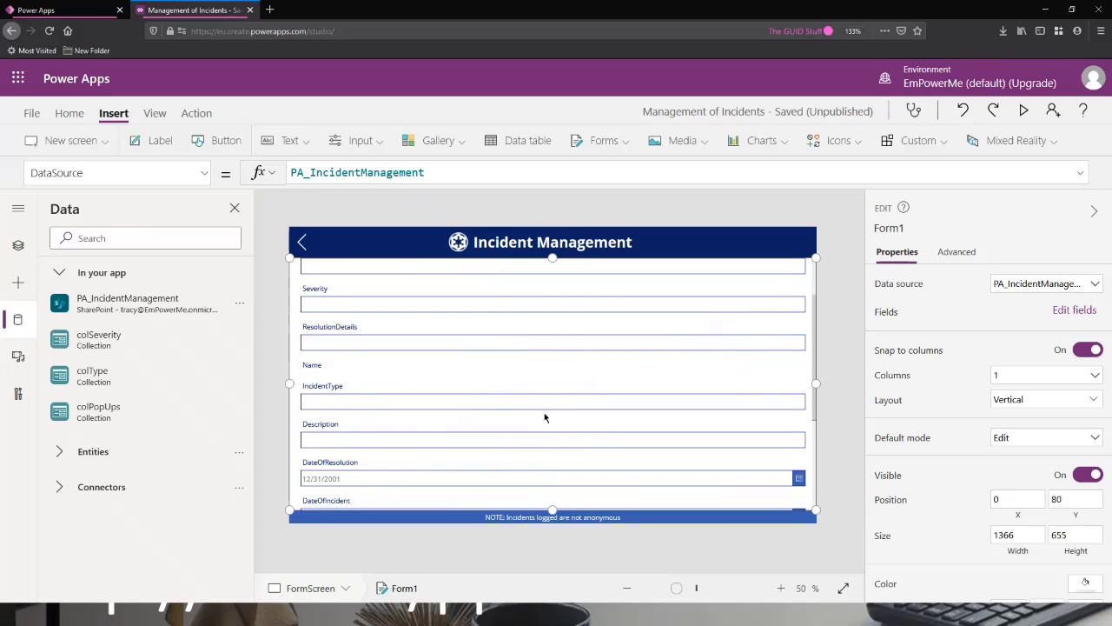
pyautogui.scroll(-1, 556, 430)
pyautogui.scroll(5, 582, 407)
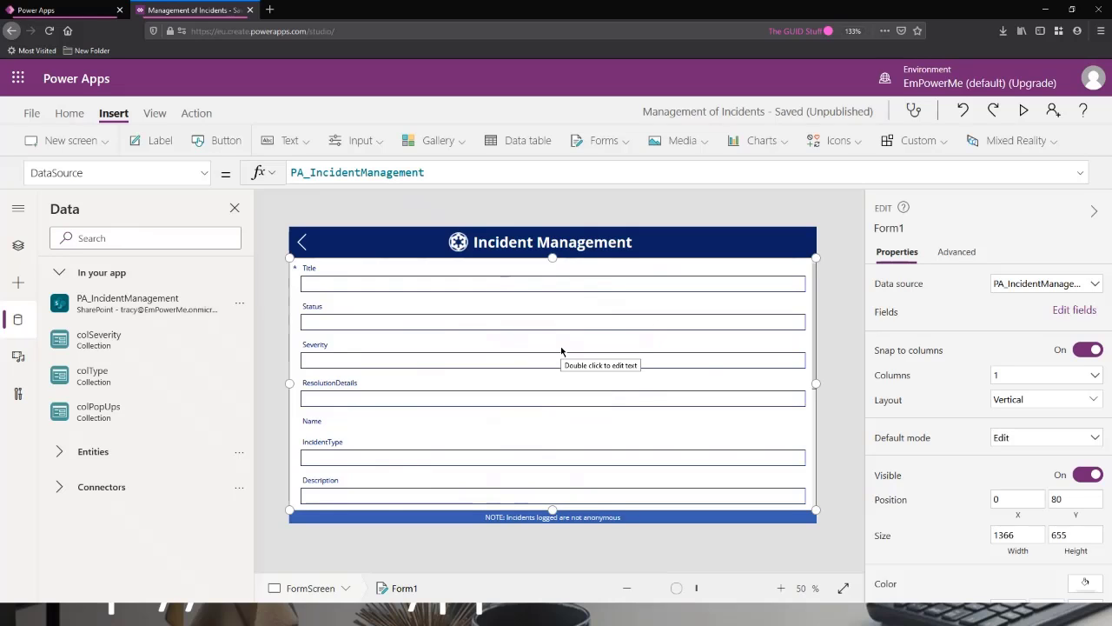
pyautogui.click(730, 269)
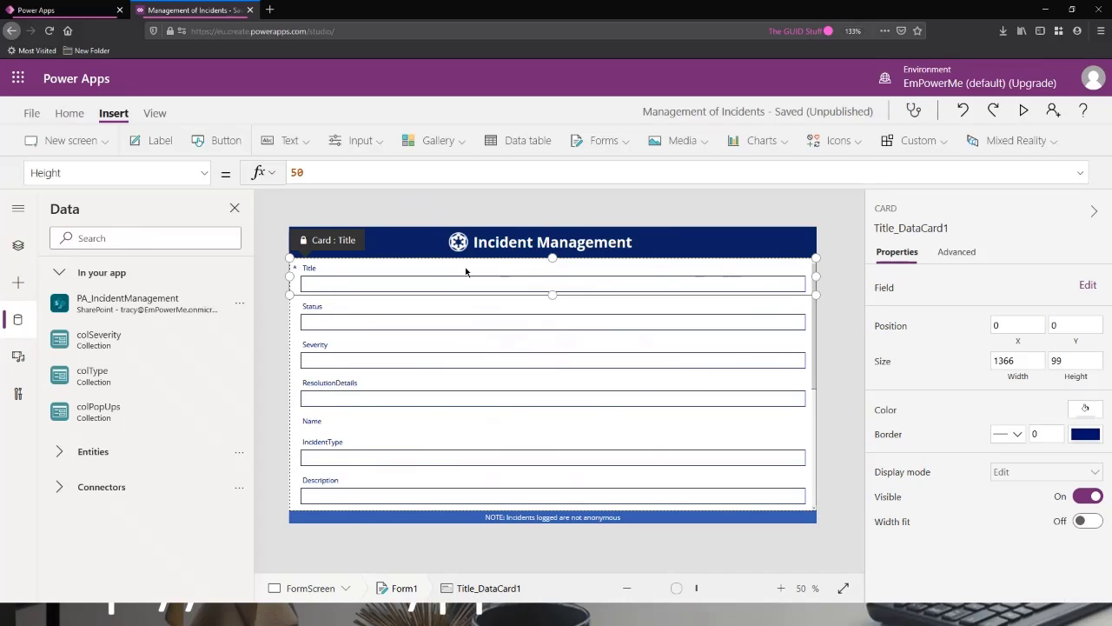
pyautogui.click(25, 249)
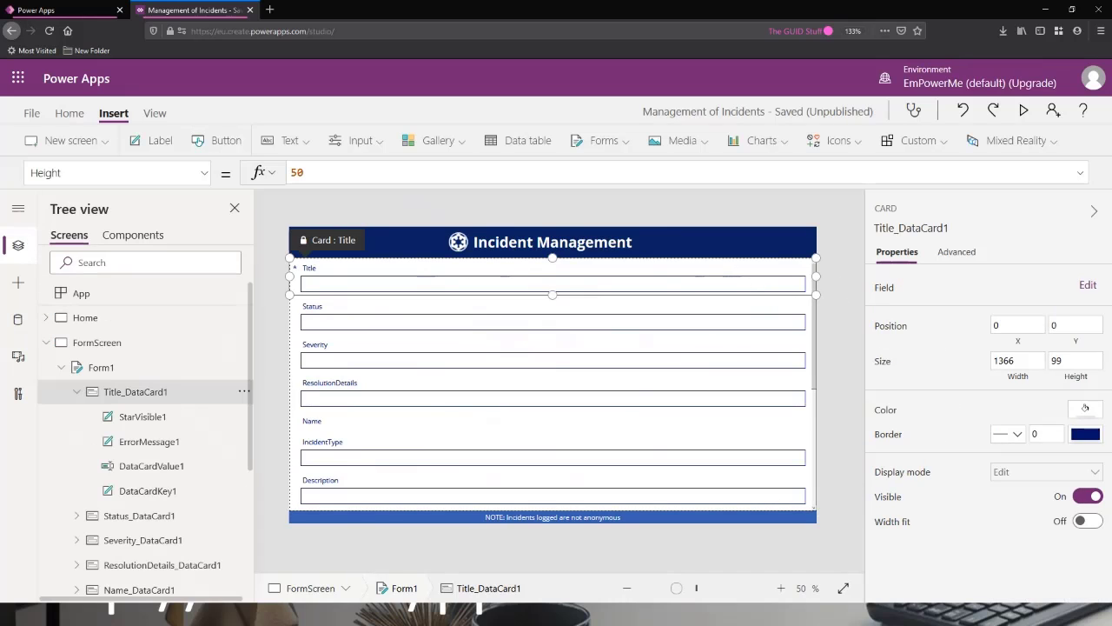
pyautogui.click(76, 391)
pyautogui.click(132, 371)
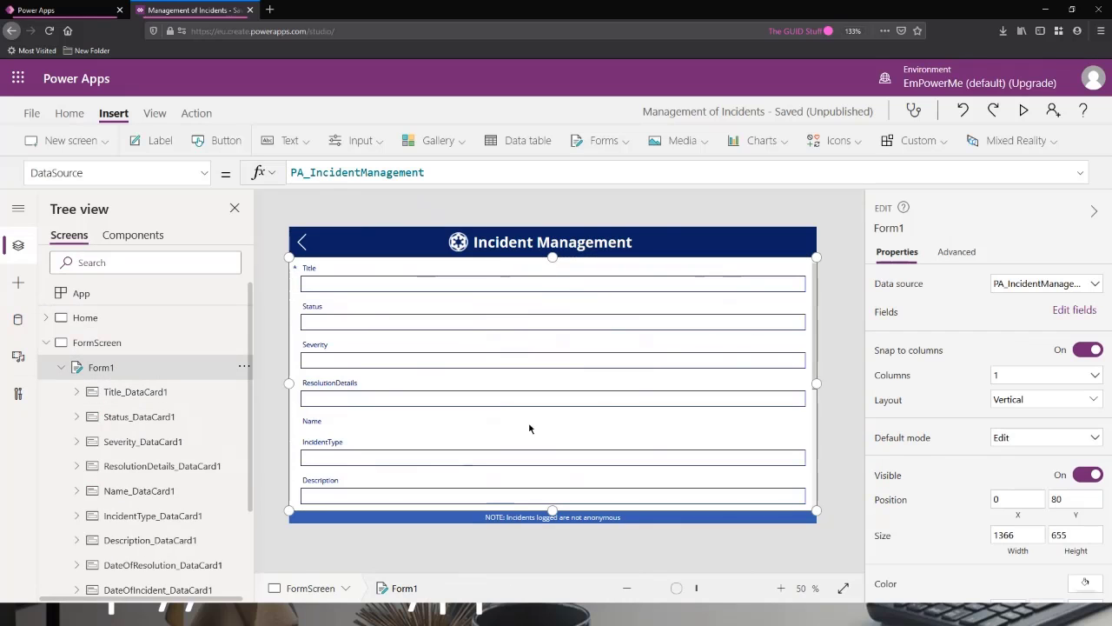
pyautogui.scroll(-3, 144, 402)
pyautogui.scroll(2, 148, 398)
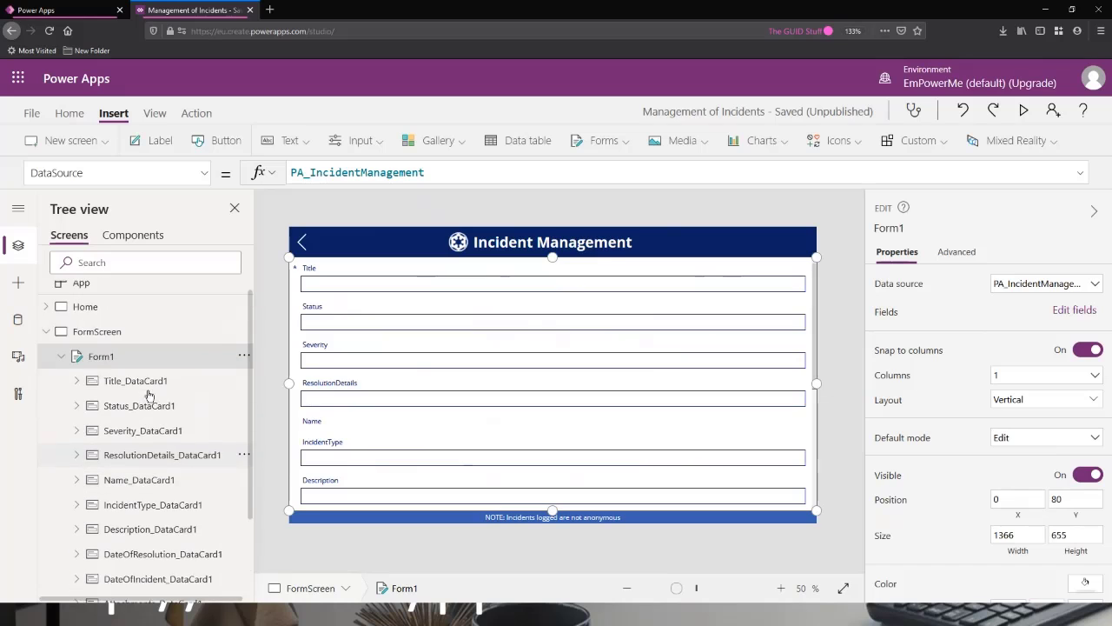
pyautogui.scroll(1, 131, 380)
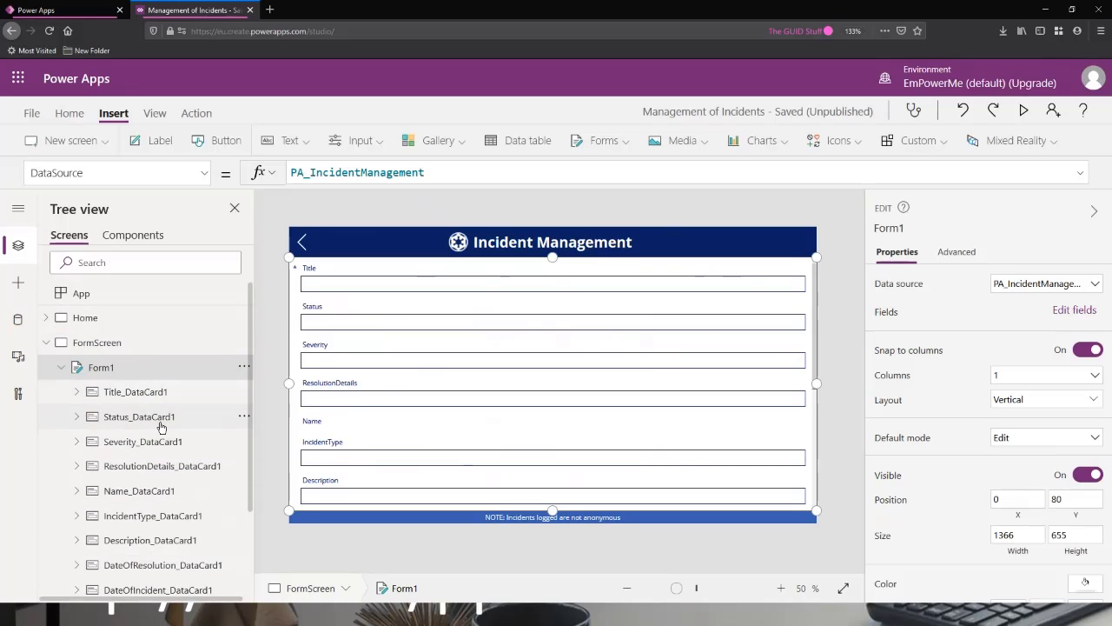
pyautogui.scroll(-2, 152, 367)
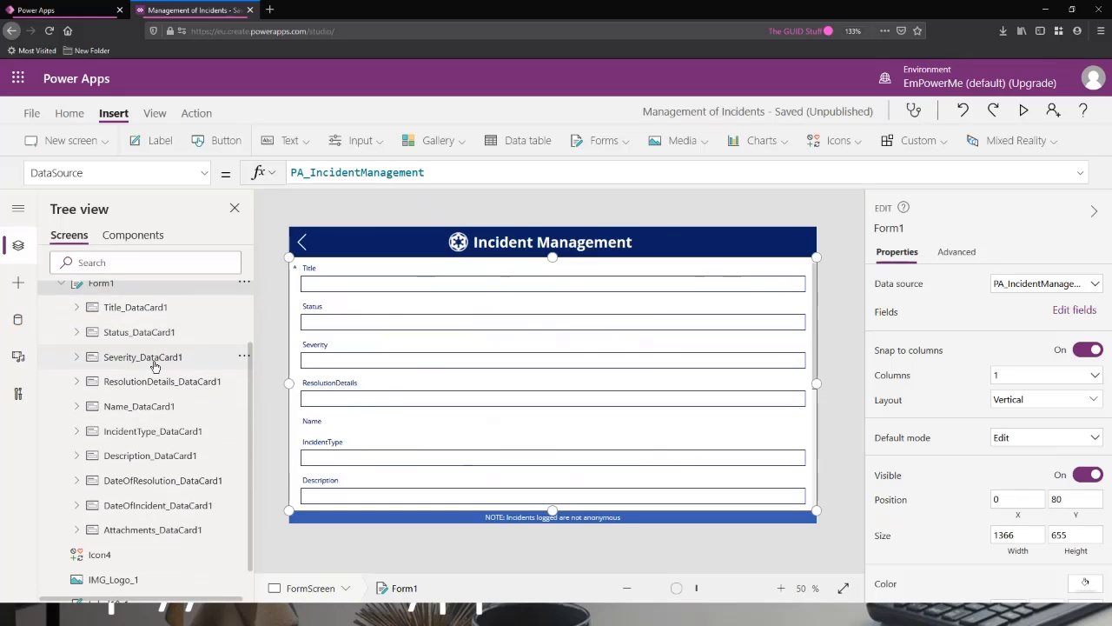
pyautogui.scroll(2, 154, 366)
pyautogui.scroll(-2, 131, 390)
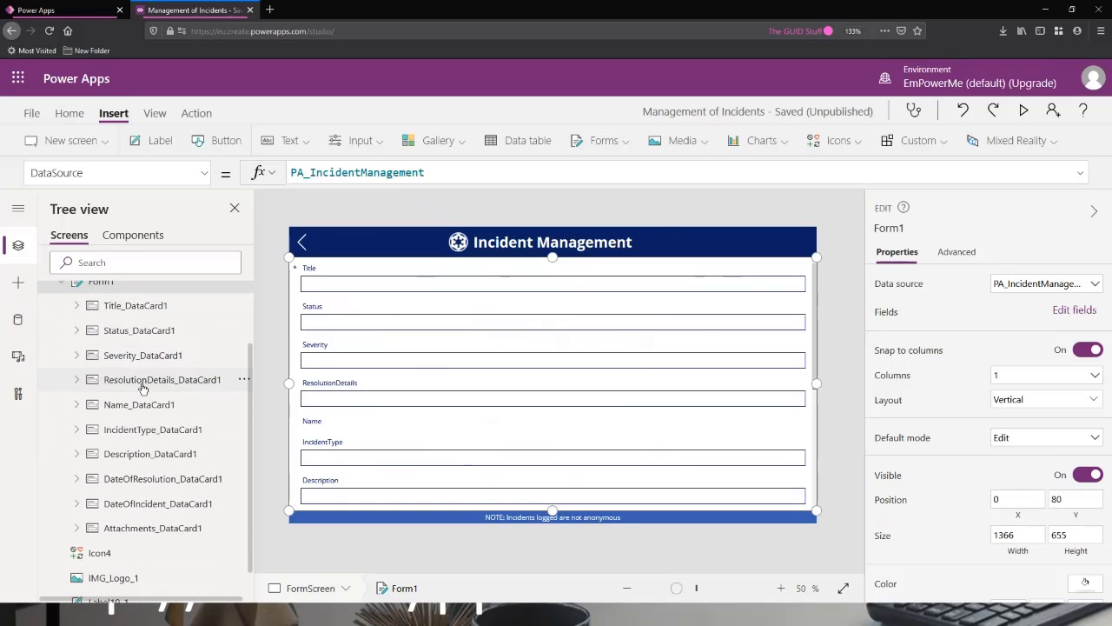
pyautogui.scroll(2, 121, 409)
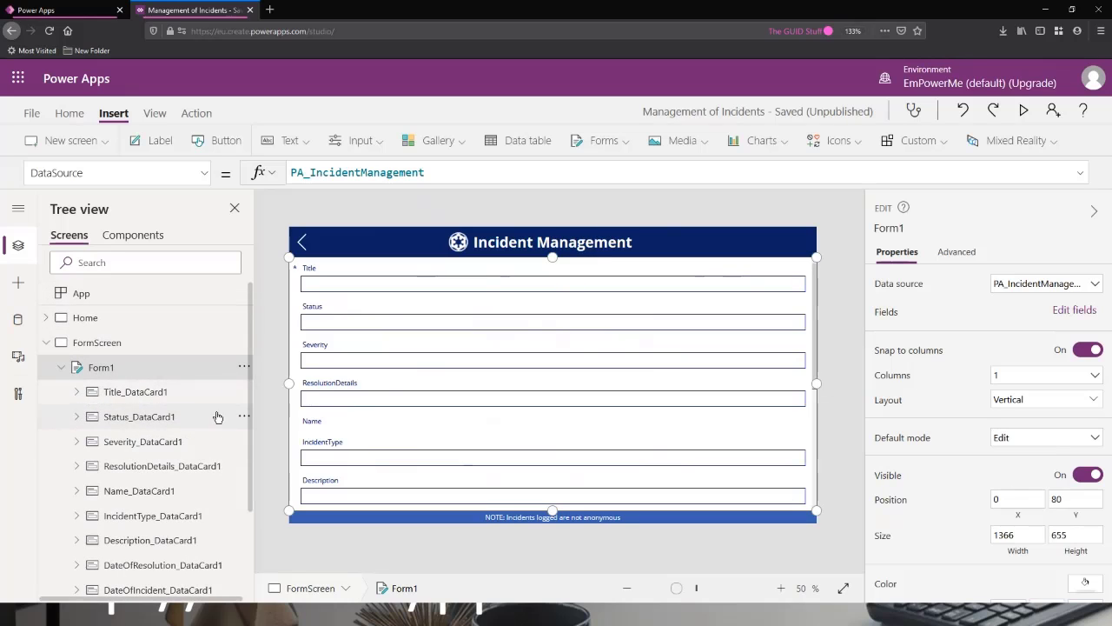
# Examine the controls inside the Title data card, and the advanced properties of its label, the form and the card.
pyautogui.click(83, 393)
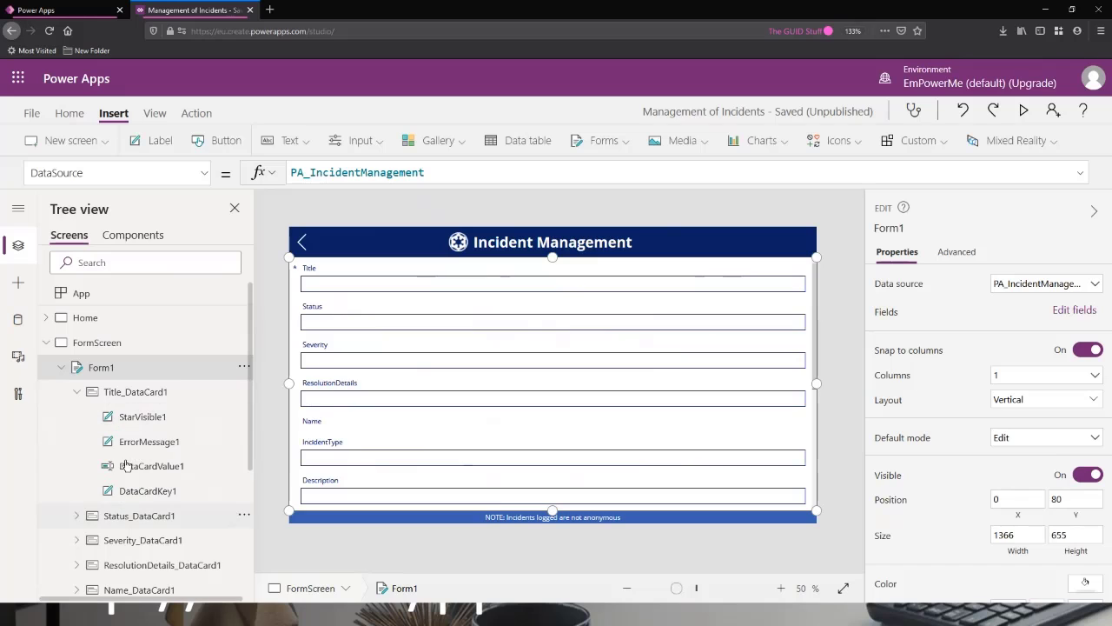
pyautogui.click(142, 417)
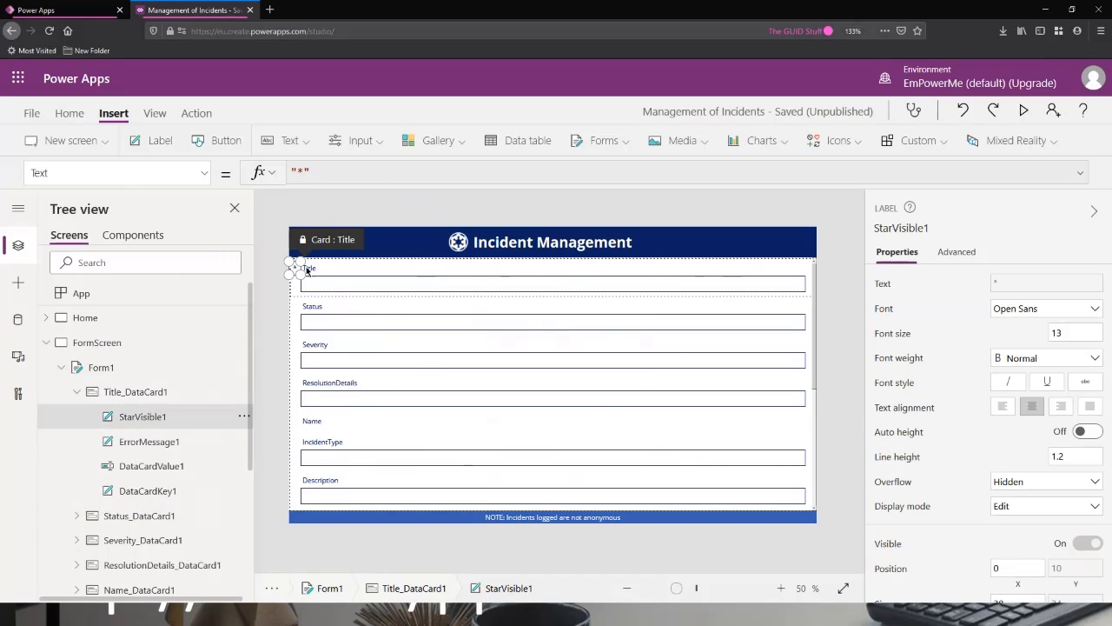
pyautogui.click(149, 442)
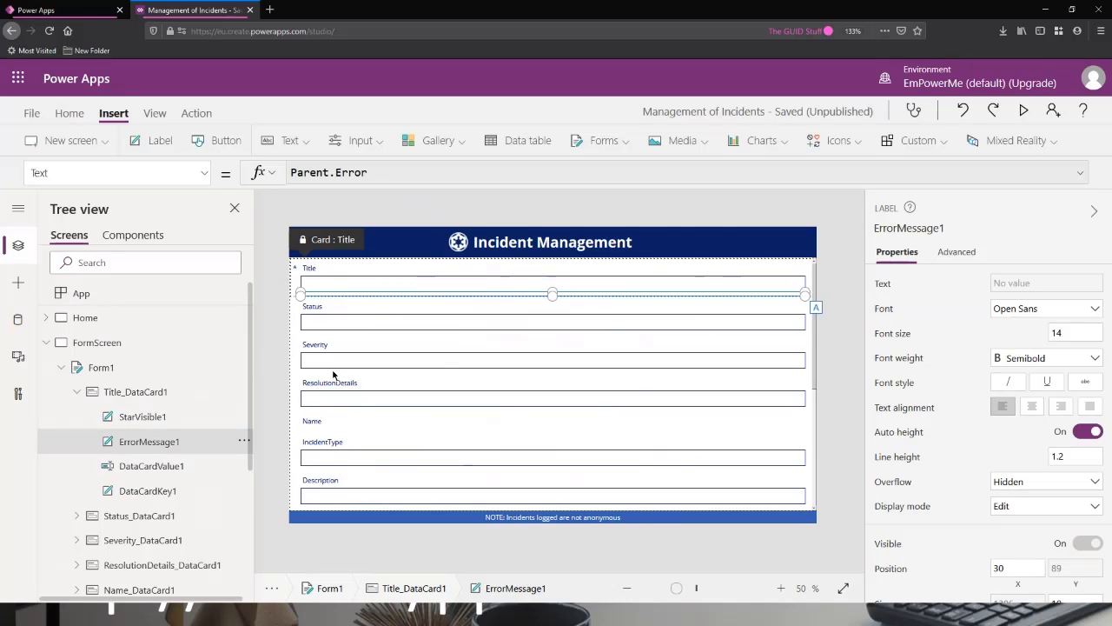
pyautogui.click(173, 469)
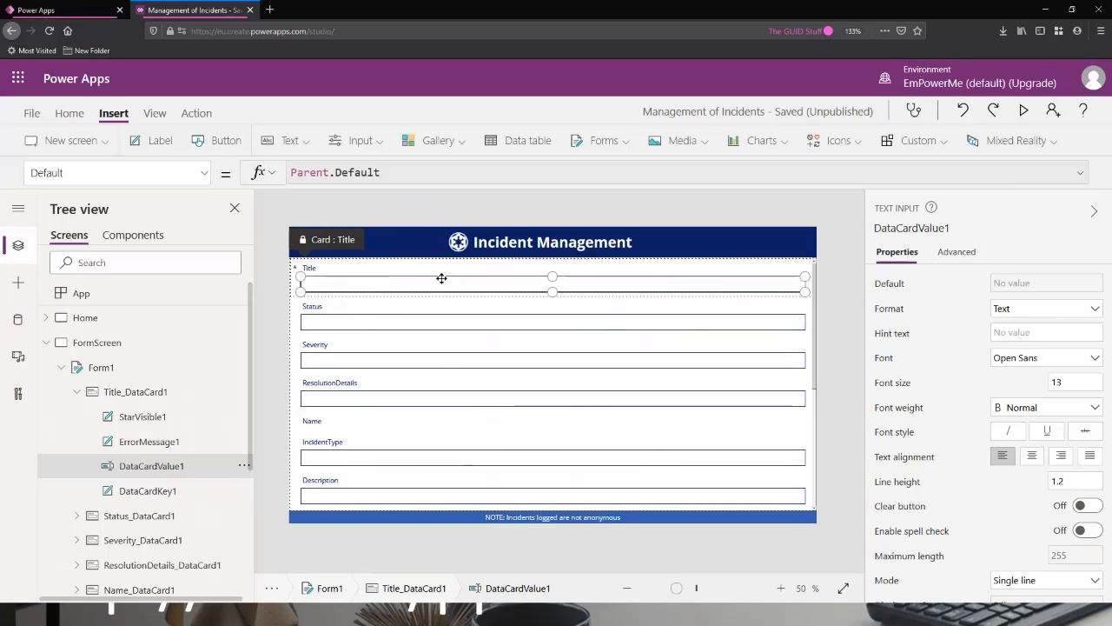
pyautogui.click(161, 493)
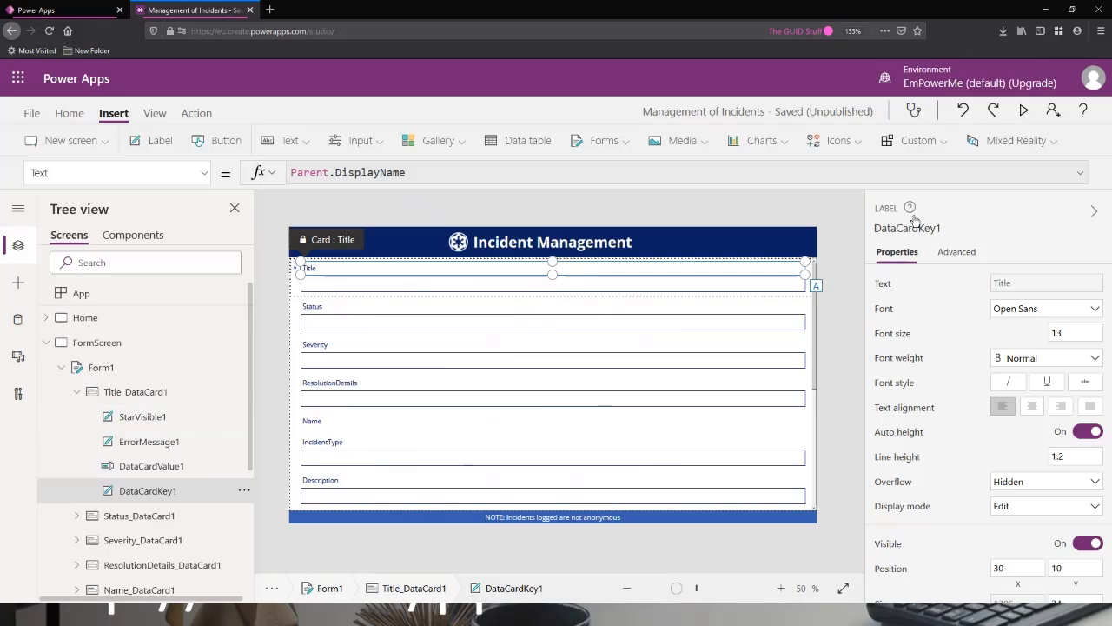
pyautogui.click(955, 252)
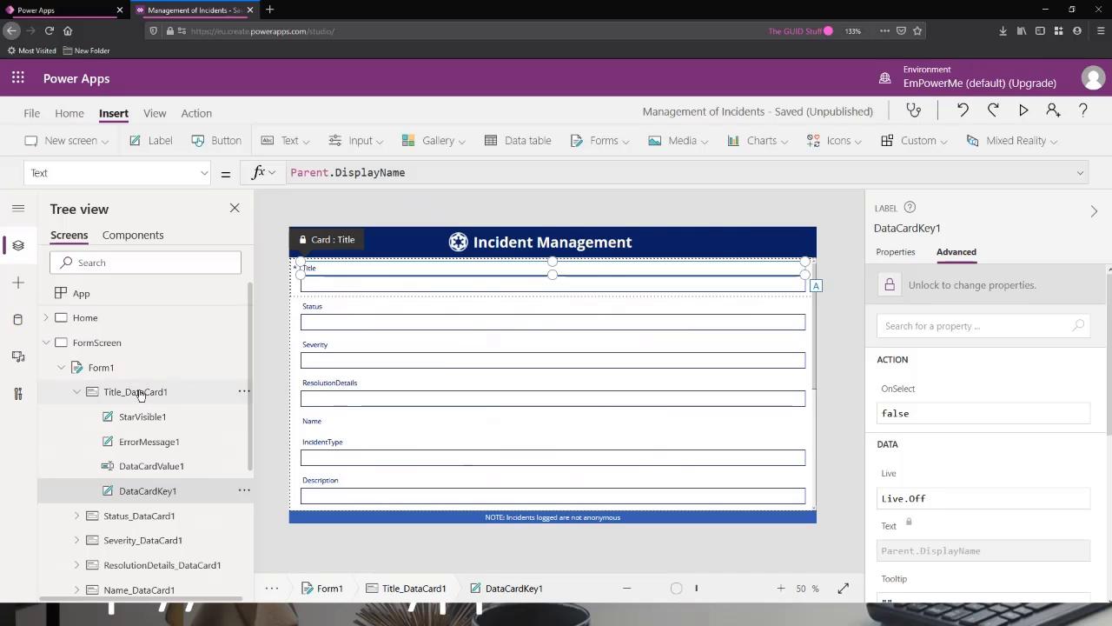
pyautogui.click(102, 373)
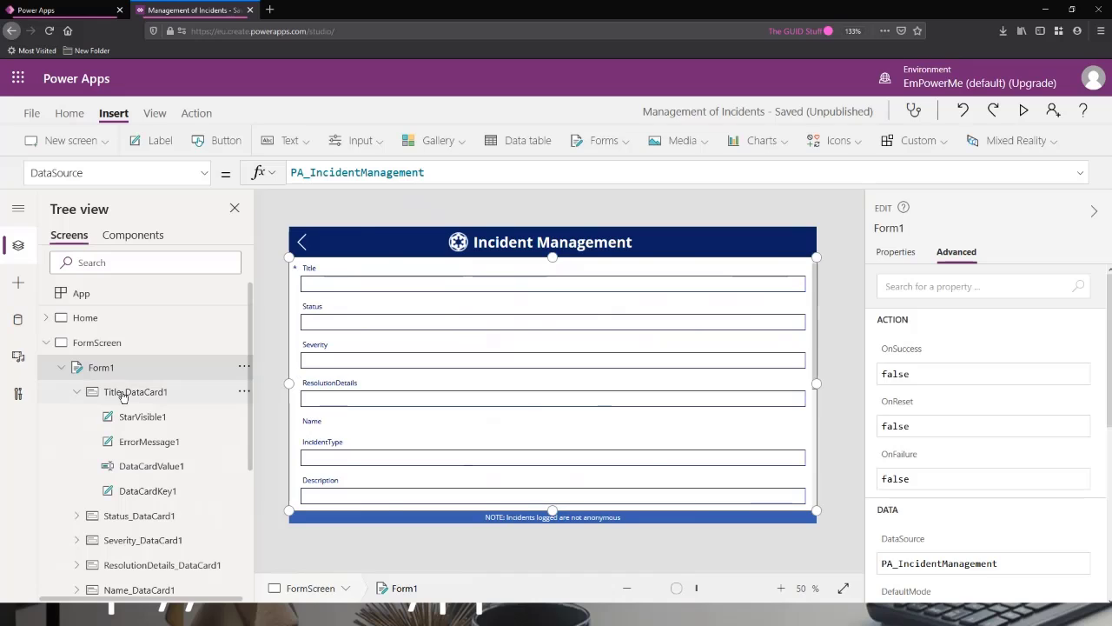
pyautogui.click(123, 394)
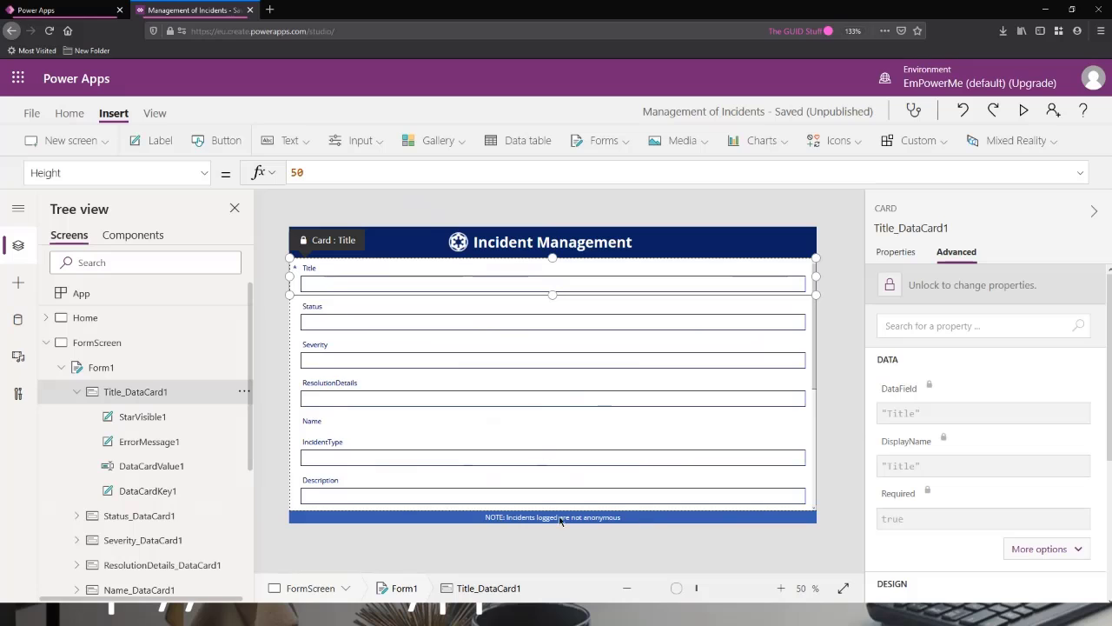
# Turn off Snap to columns, resize the form to about 834 wide starting at X about 340, and preview the screen.
pyautogui.click(101, 367)
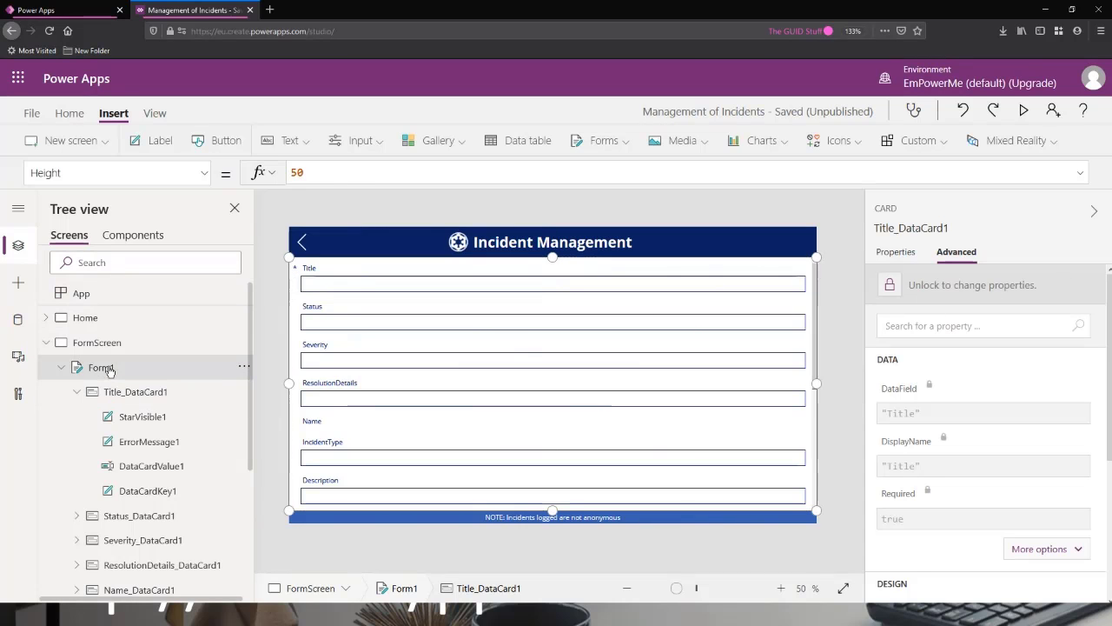
pyautogui.click(904, 254)
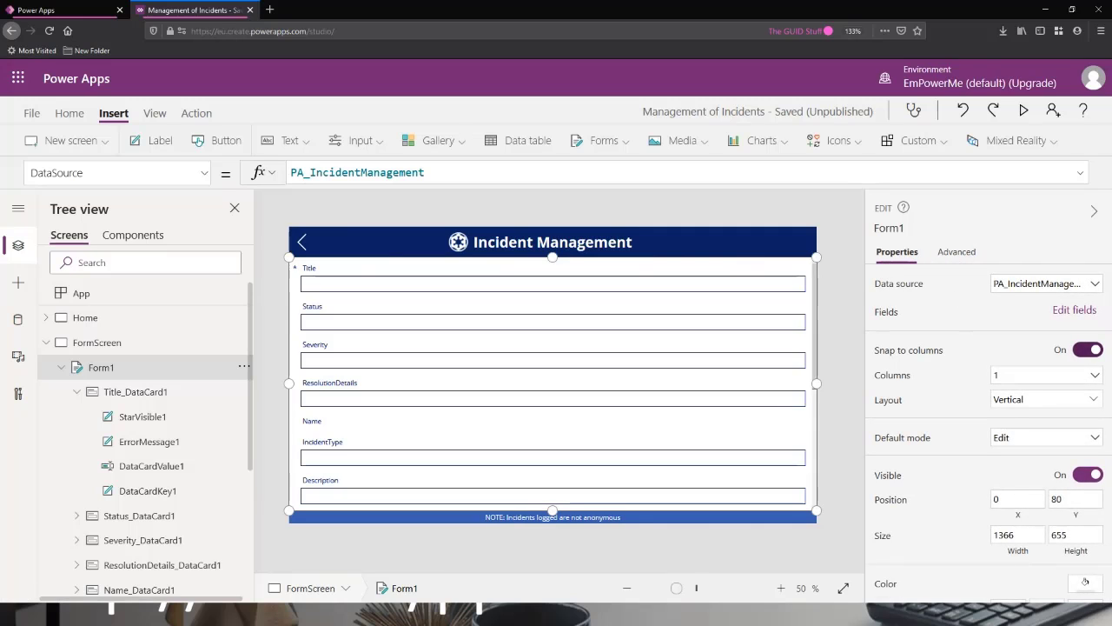
pyautogui.click(1084, 350)
pyautogui.moveTo(816, 383); pyautogui.dragTo(742, 382)
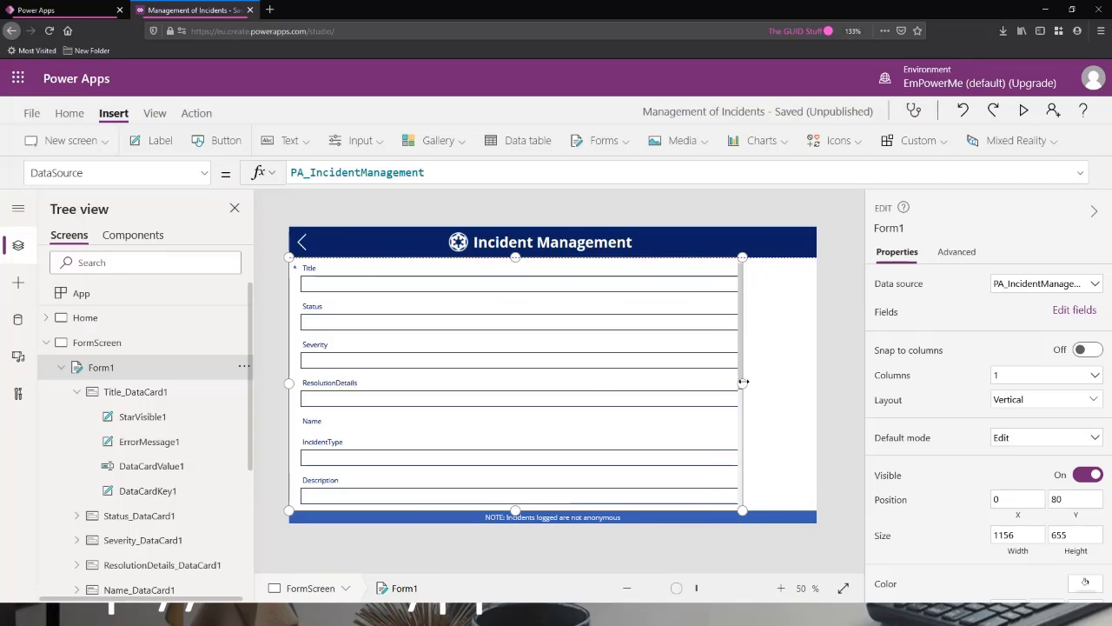
pyautogui.moveTo(287, 382); pyautogui.dragTo(434, 391)
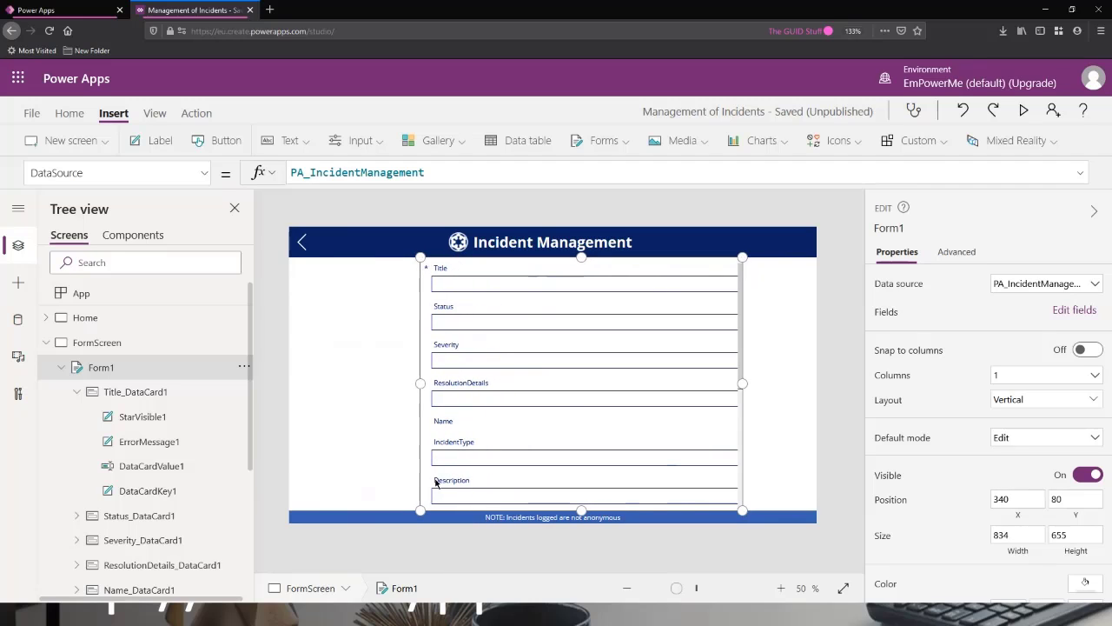
pyautogui.click(1023, 109)
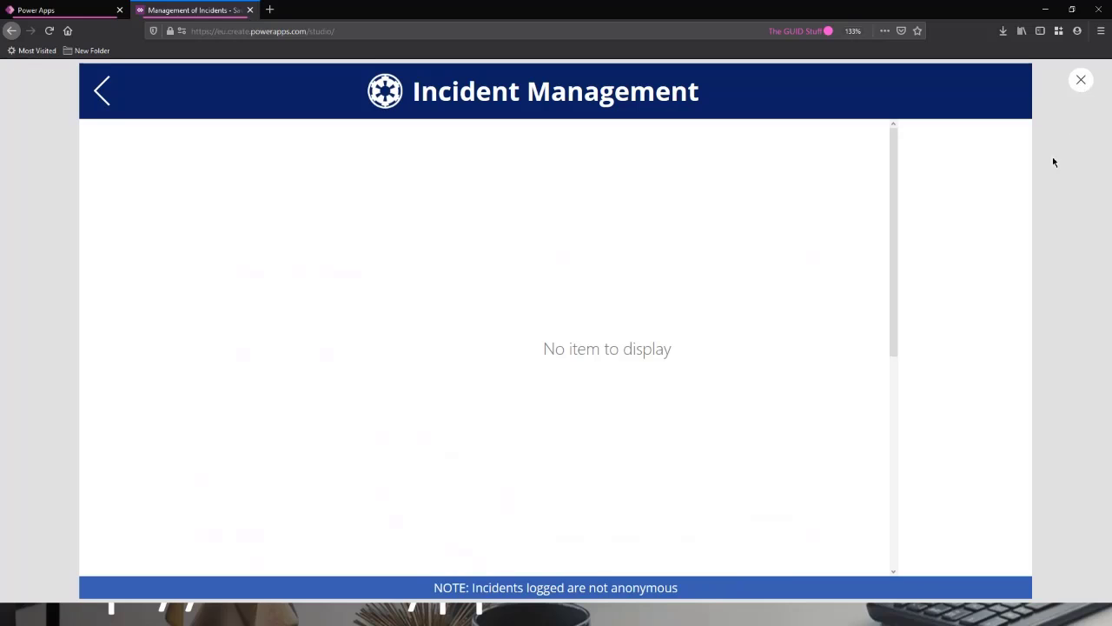
pyautogui.click(1069, 126)
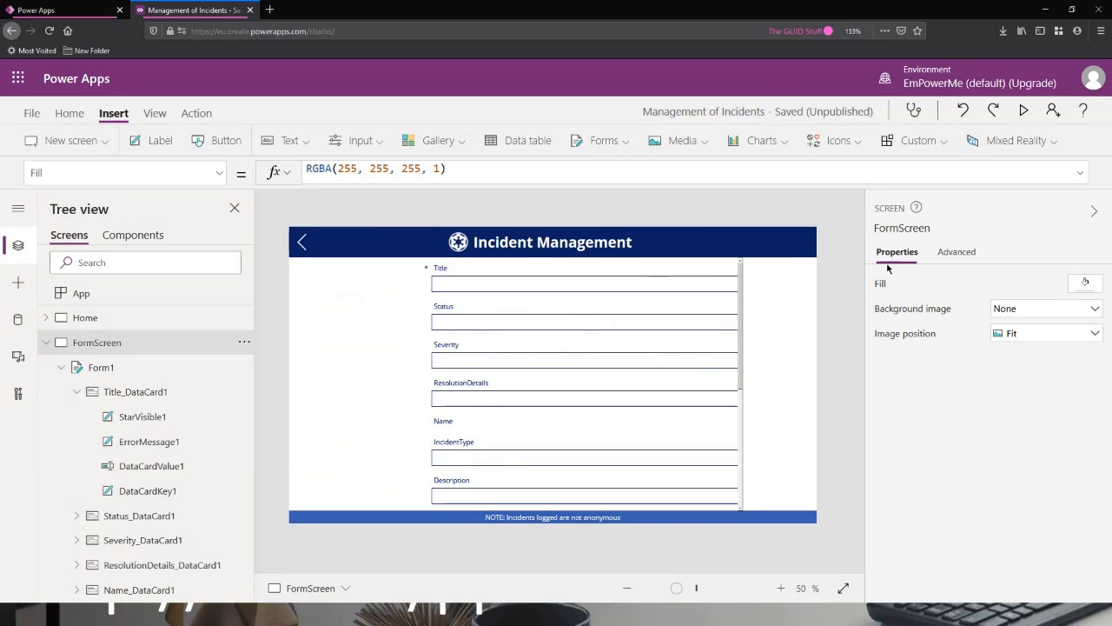
# Try FormMode.Edit as the DefaultMode formula of Form1 and preview the screen.
pyautogui.click(116, 367)
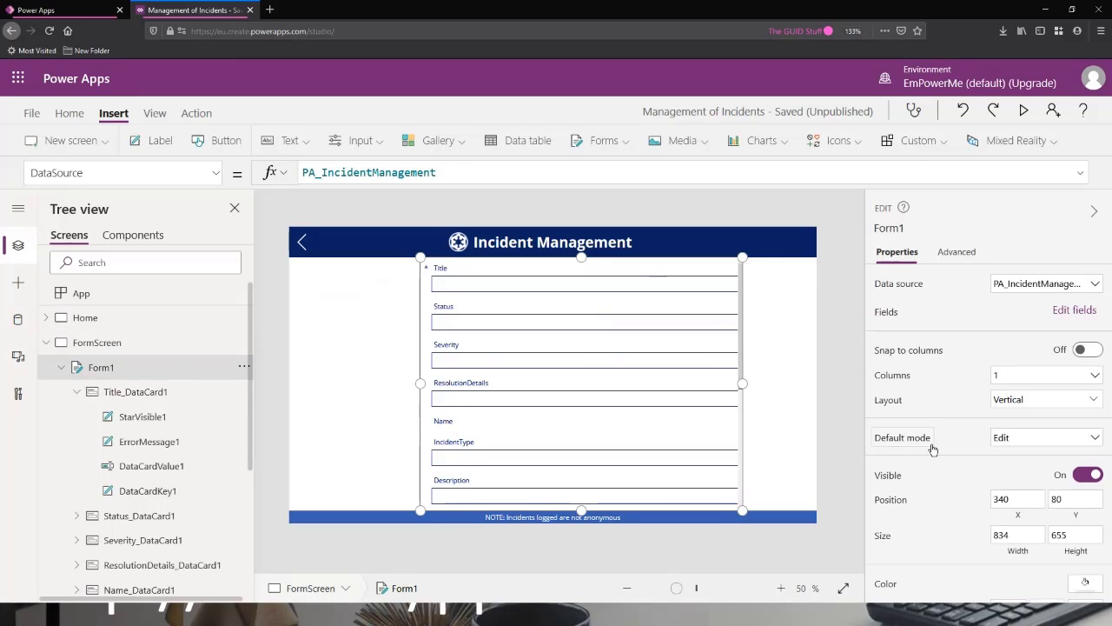
pyautogui.click(91, 173)
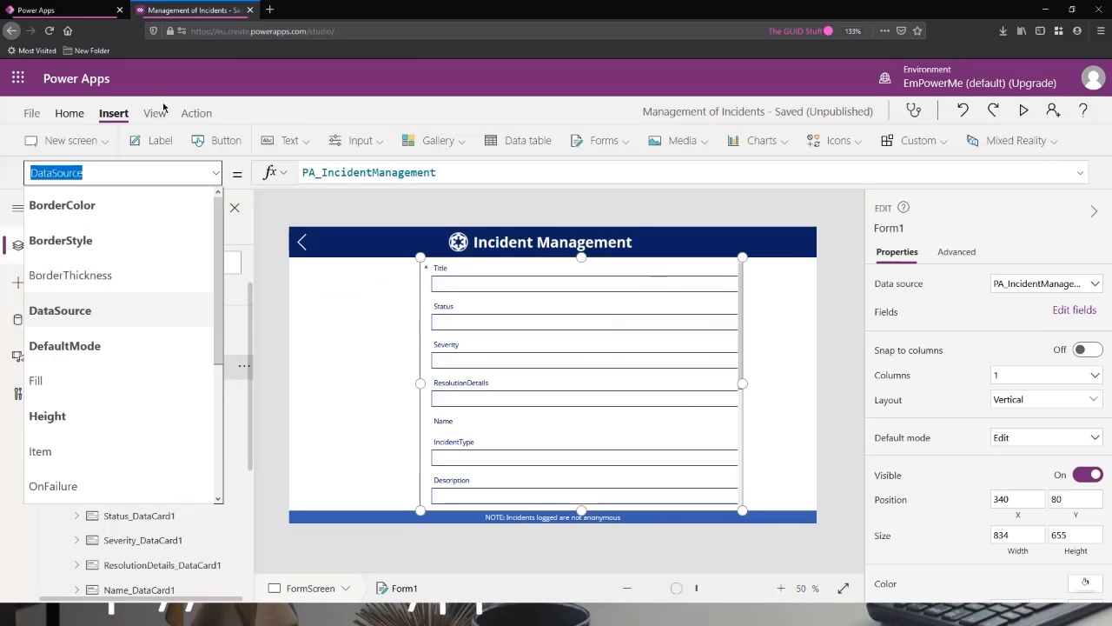
pyautogui.click(87, 345)
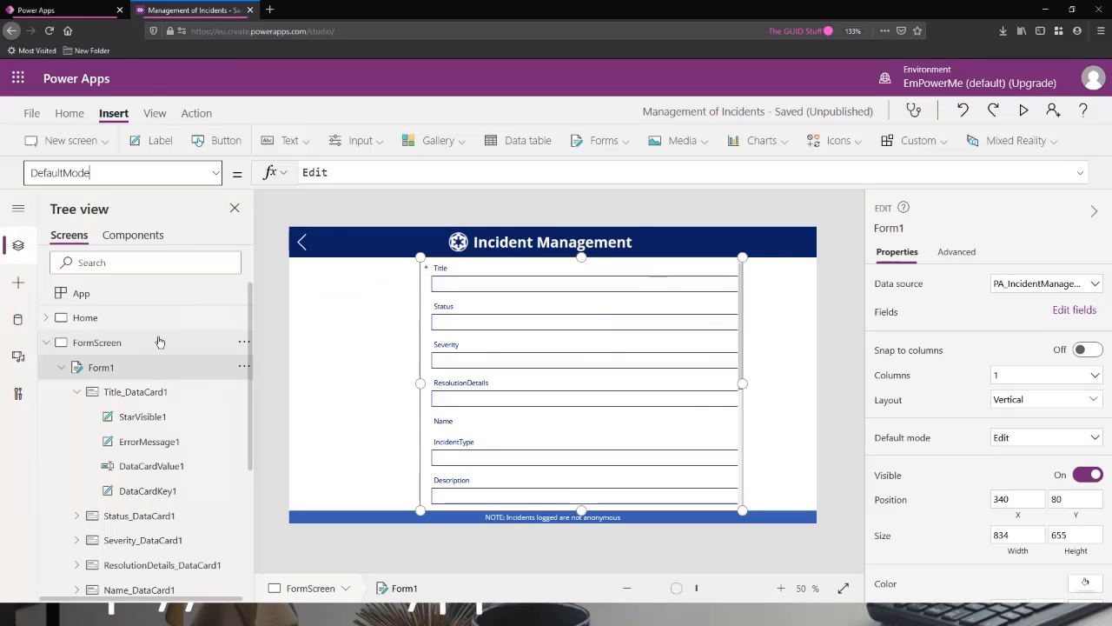
pyautogui.click(344, 173)
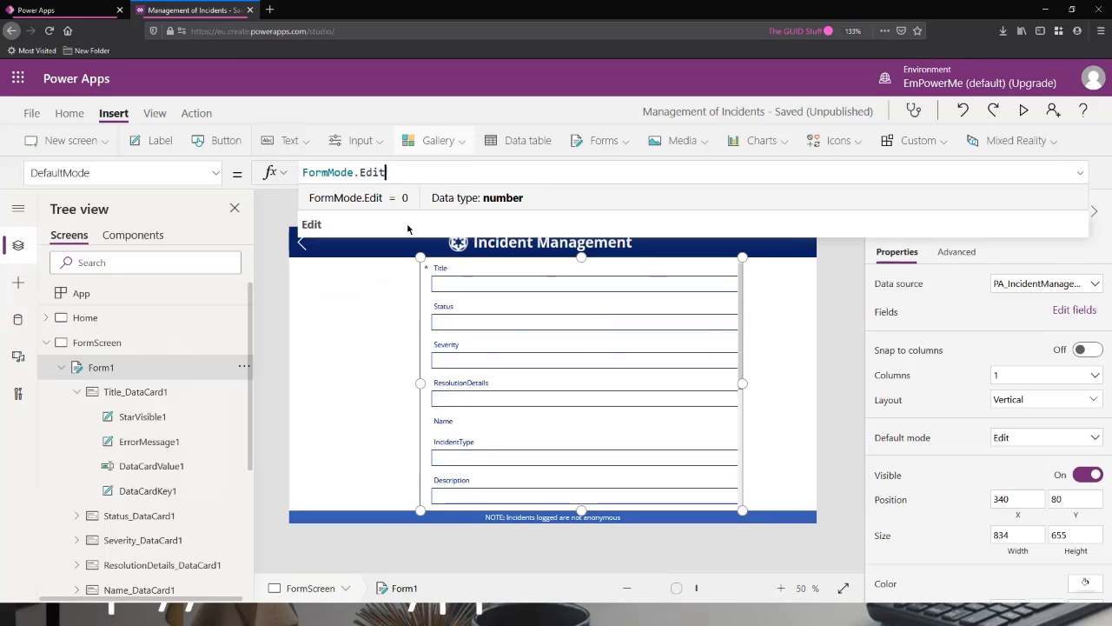
pyautogui.click(1023, 110)
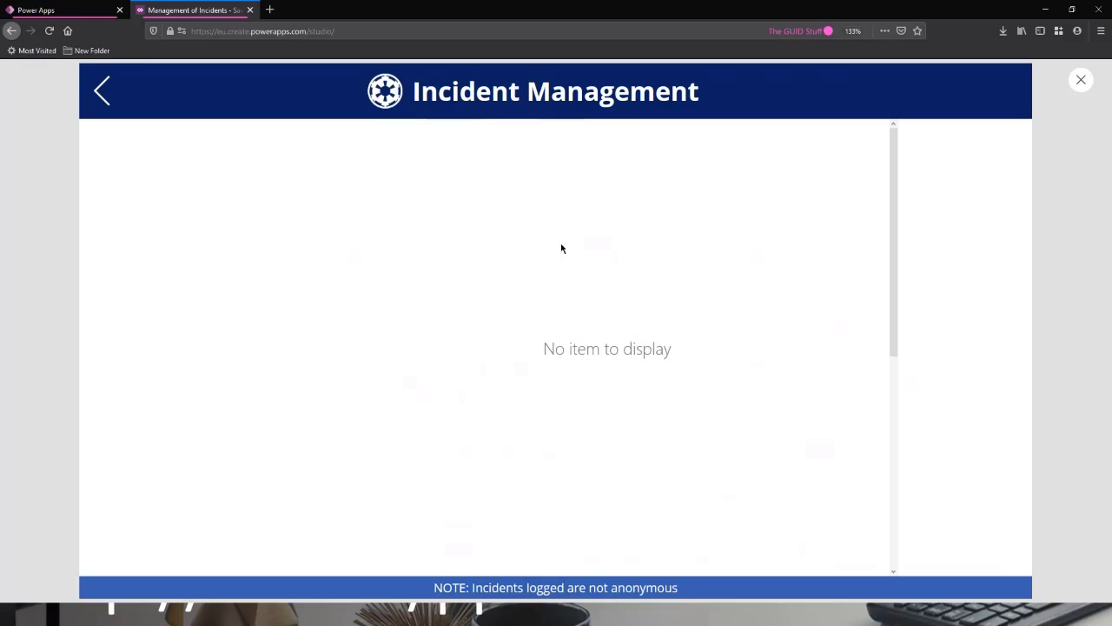
pyautogui.click(1080, 83)
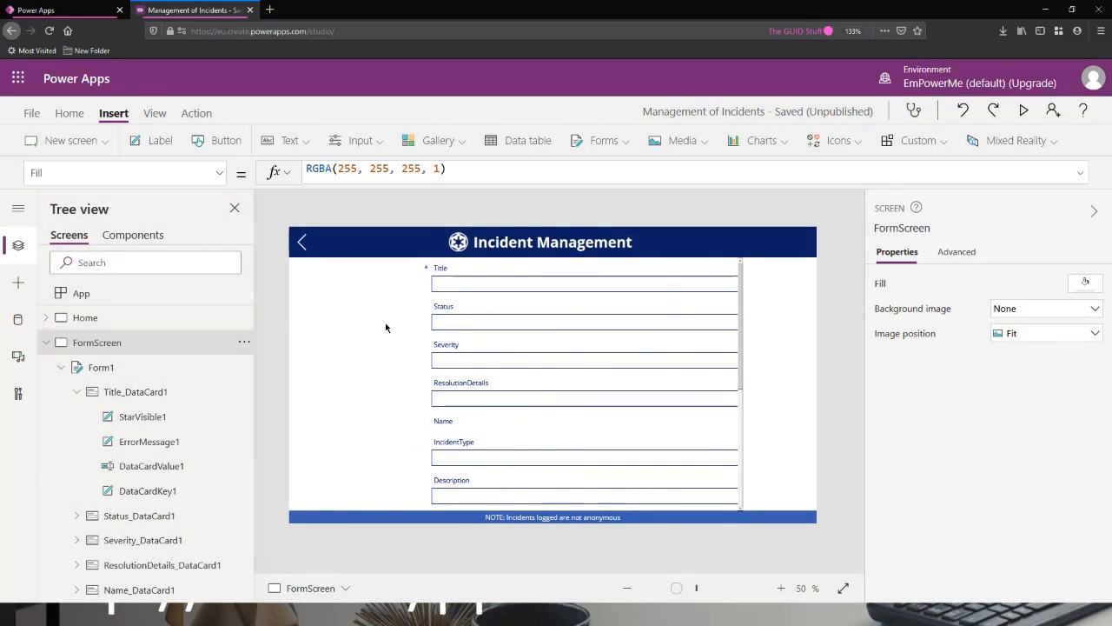
# Set the DefaultMode formula of Form1 to FormMode.New and start a preview of the screen.
pyautogui.click(122, 368)
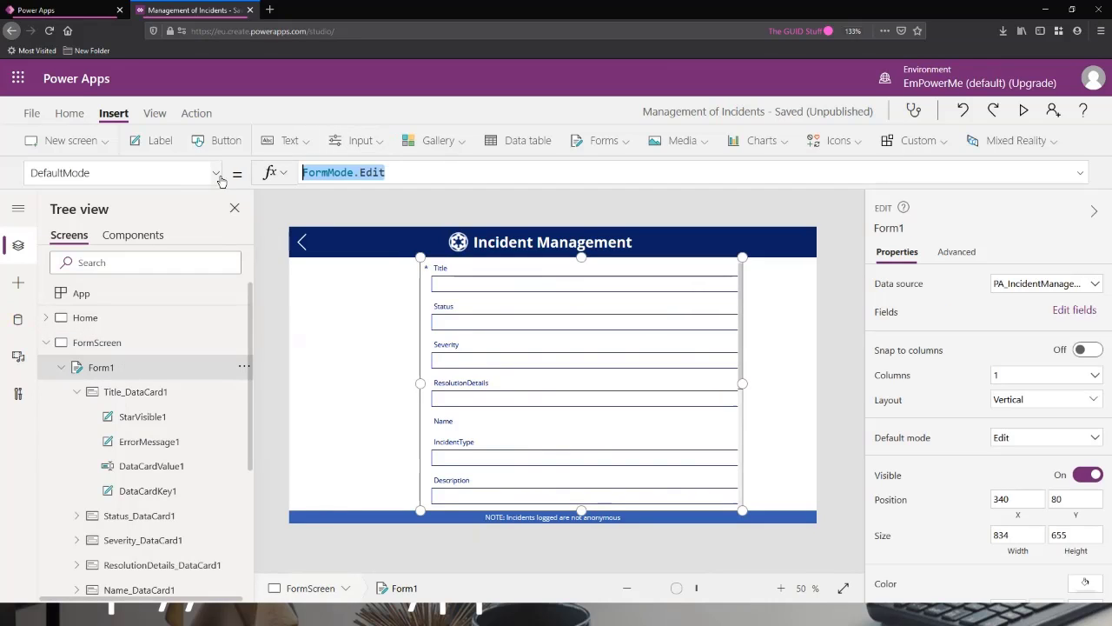
pyautogui.click(399, 172)
pyautogui.doubleClick(366, 172)
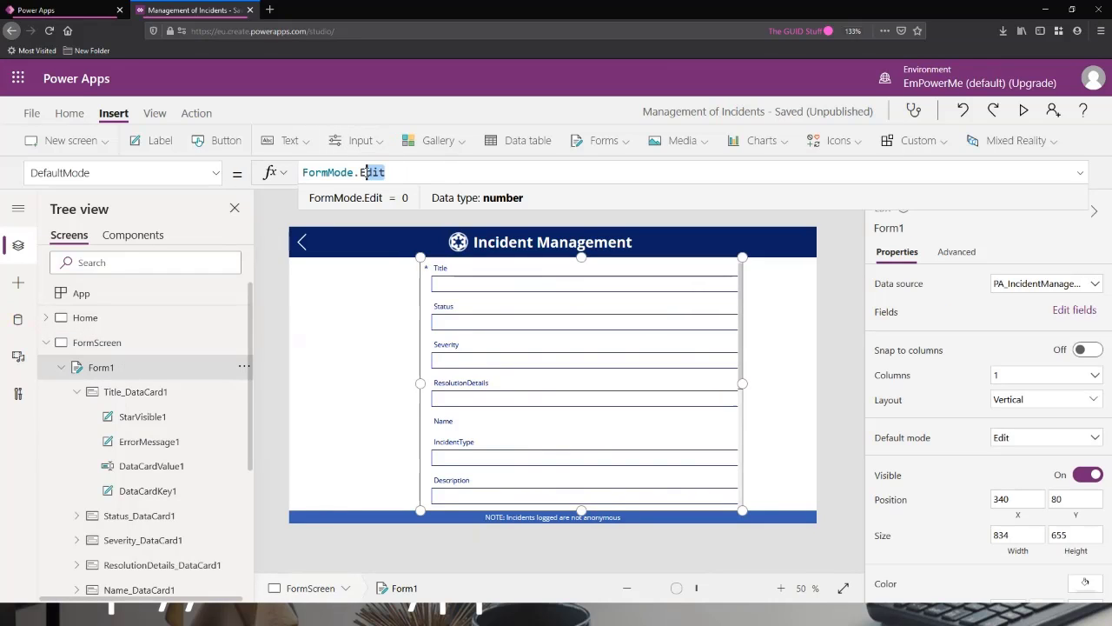
pyautogui.write('New')
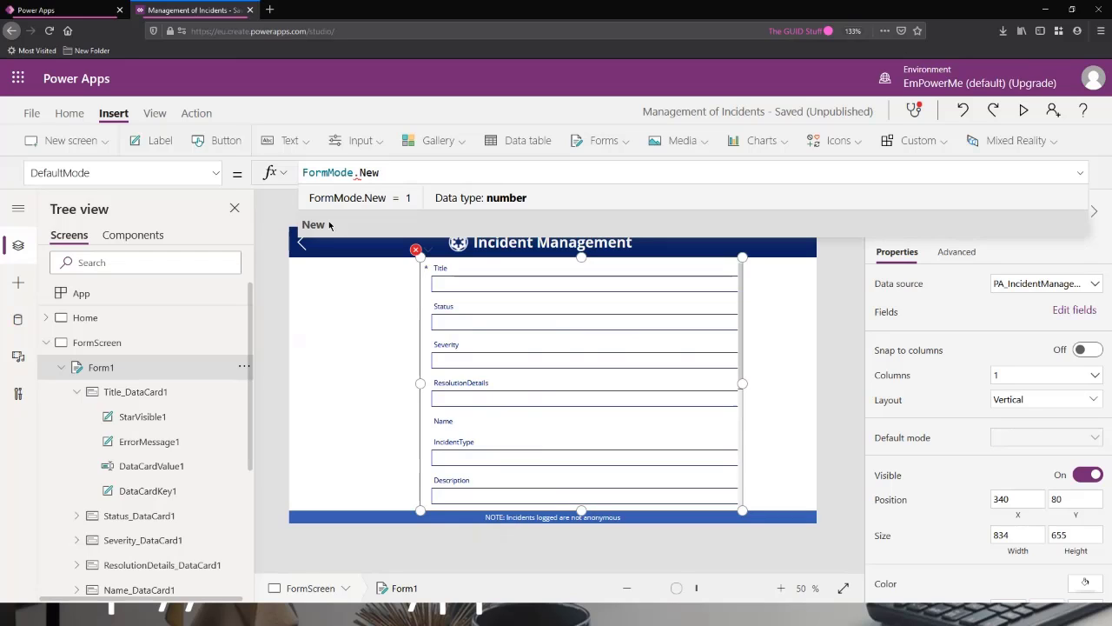
pyautogui.click(331, 224)
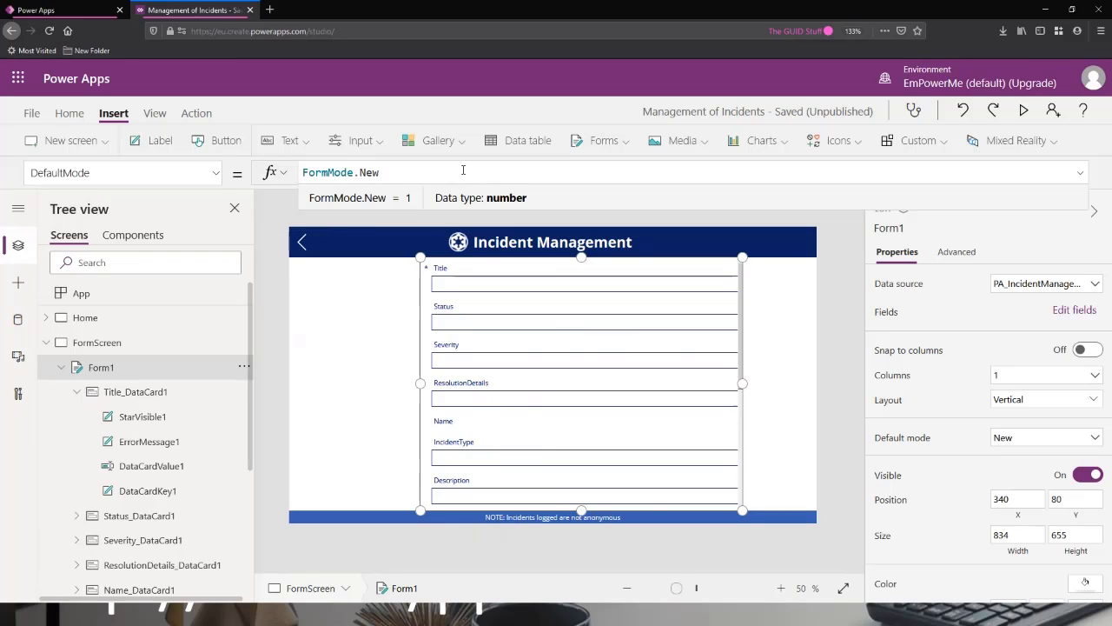
pyautogui.click(1025, 110)
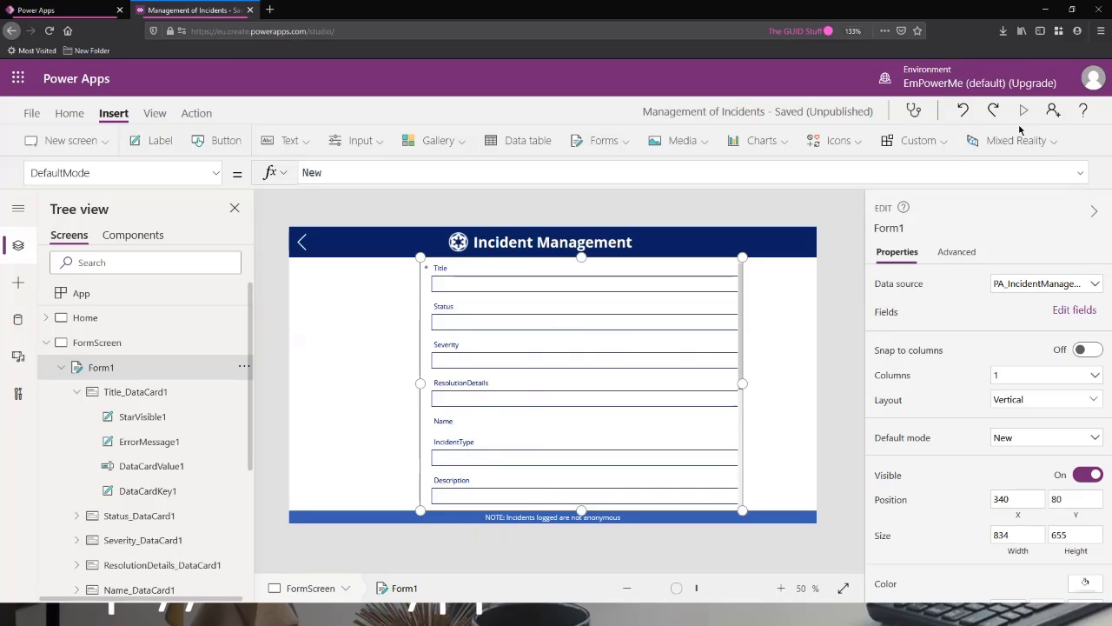
# Look through the whole form in the preview, down to Attachments, and return to editing.
pyautogui.scroll(-5, 676, 267)
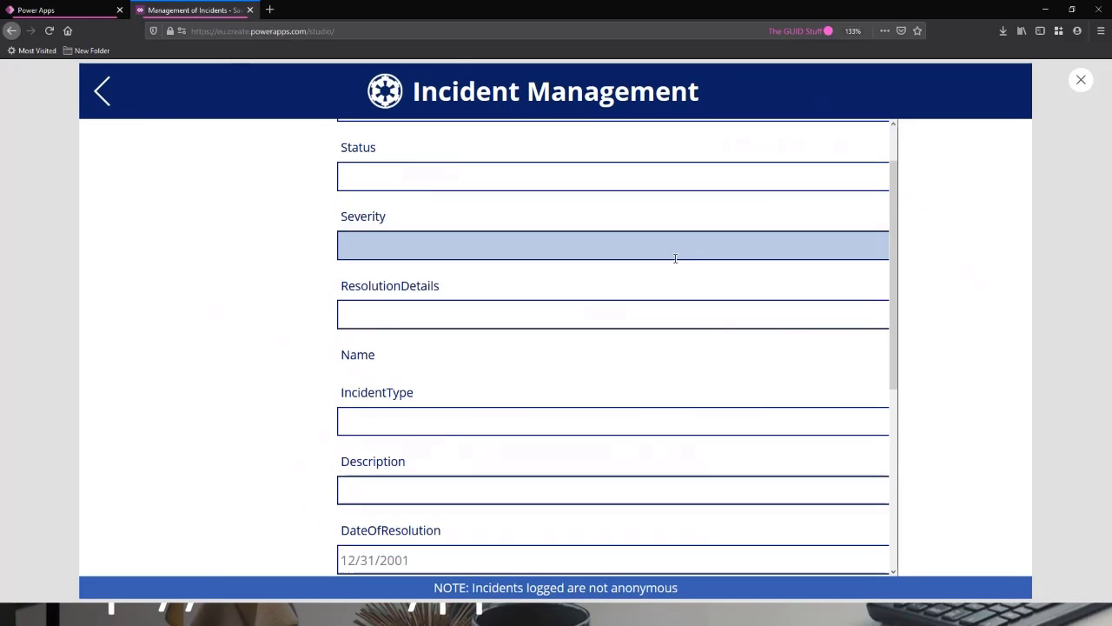
pyautogui.scroll(5, 703, 326)
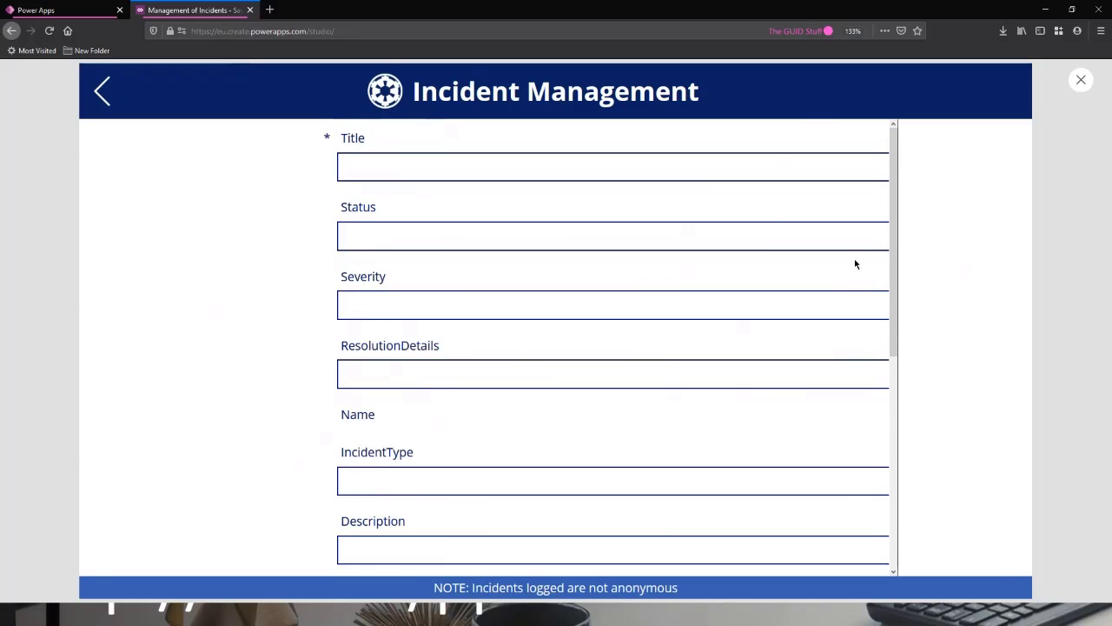
pyautogui.scroll(-5, 843, 239)
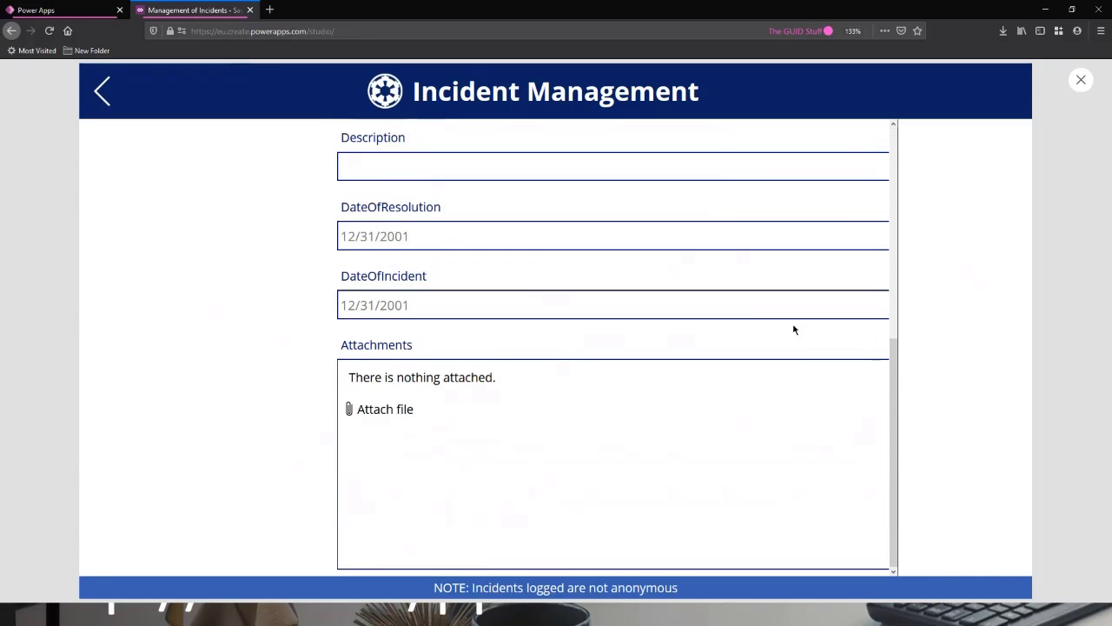
pyautogui.scroll(5, 797, 339)
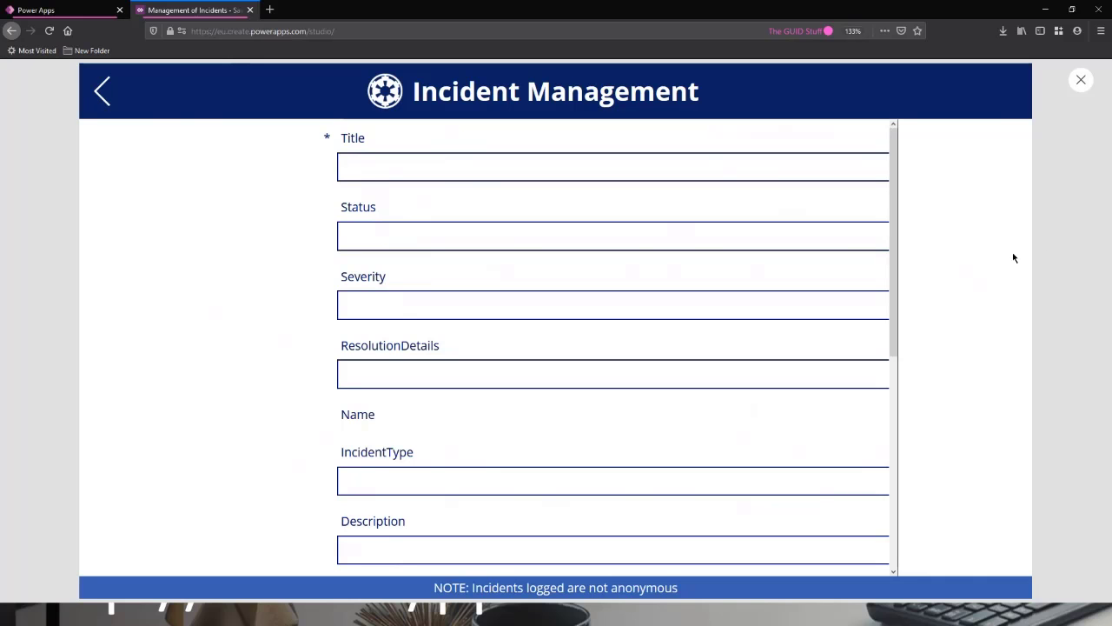
pyautogui.click(1082, 83)
# Stretch Form1 across the full screen width, at X 0 and 1366 wide.
pyautogui.click(686, 324)
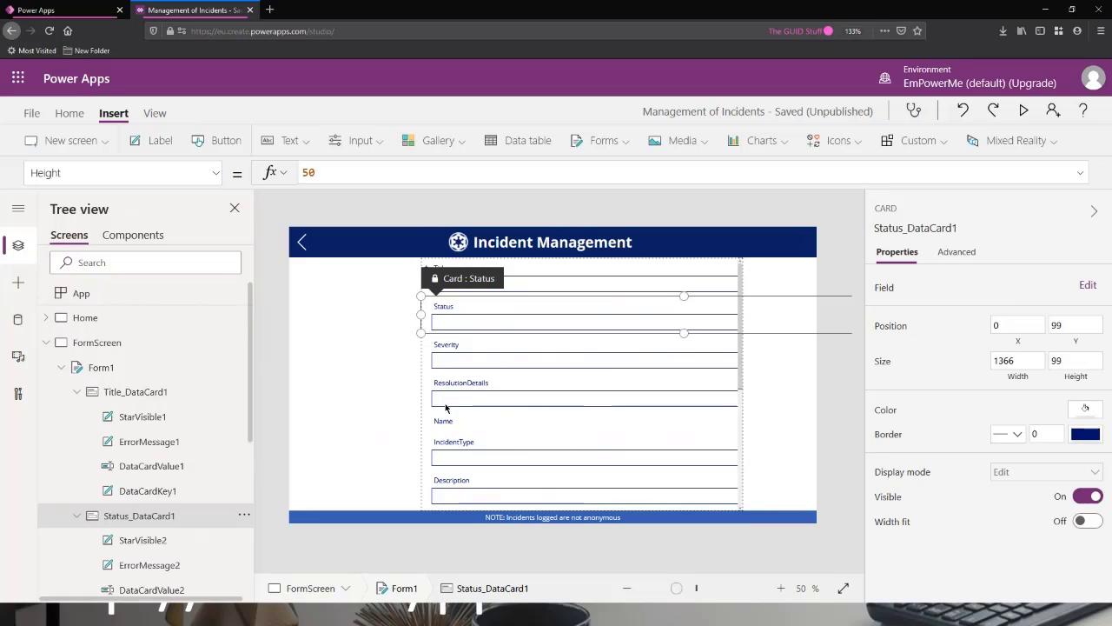
pyautogui.click(98, 368)
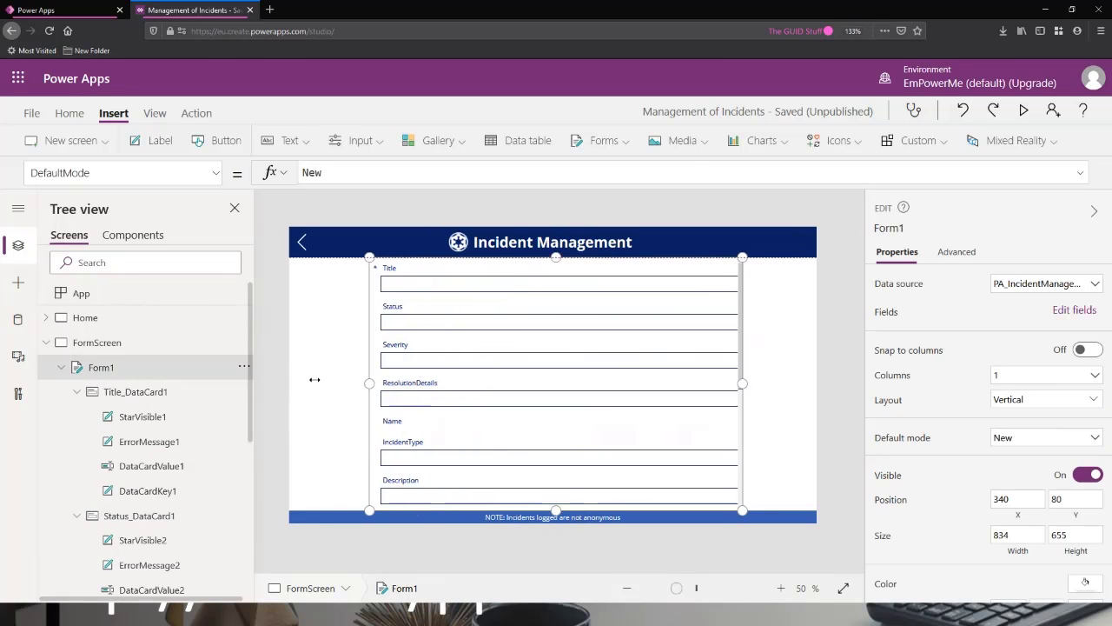
pyautogui.moveTo(314, 379); pyautogui.dragTo(289, 384)
pyautogui.moveTo(743, 383); pyautogui.dragTo(835, 388)
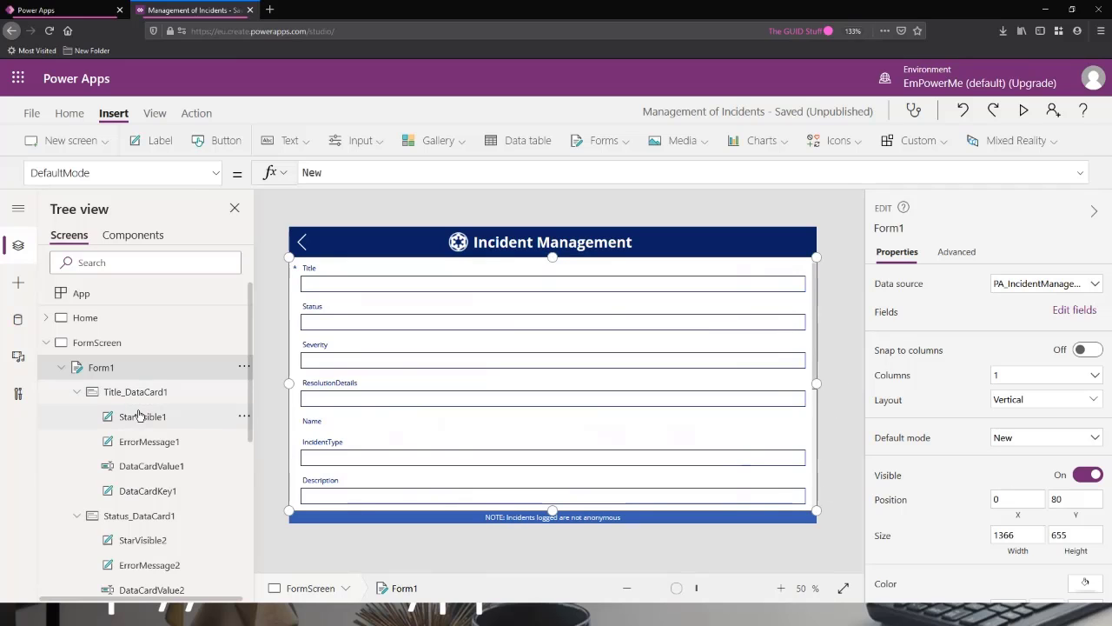
# Collapse the Title and Status data cards in the tree and try to select the Title card together with Status and Severity.
pyautogui.click(77, 392)
pyautogui.click(76, 417)
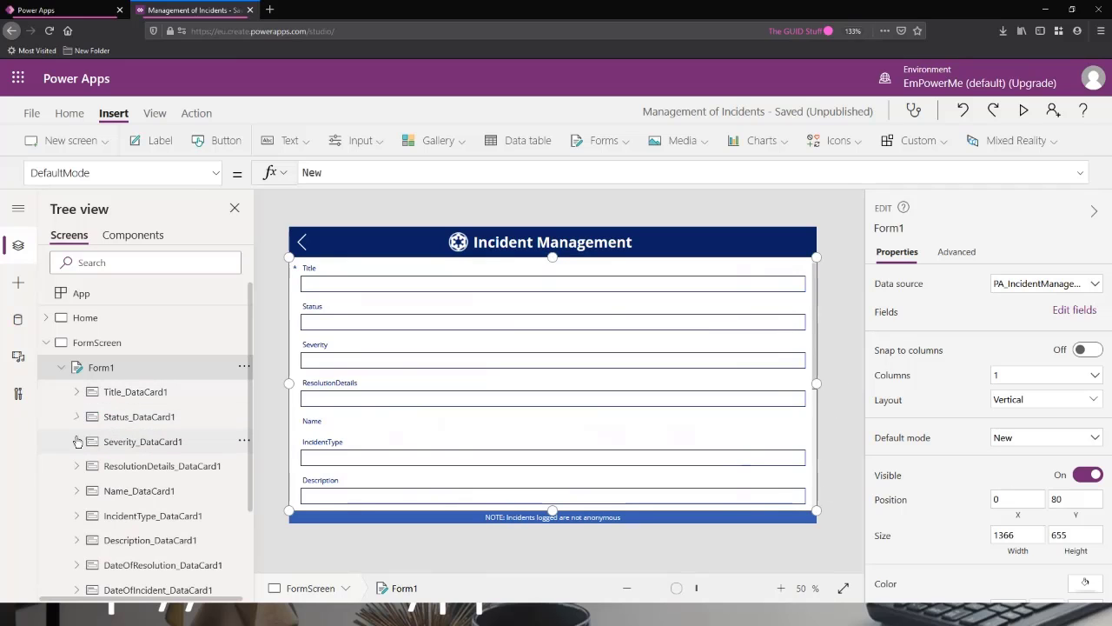
pyautogui.click(109, 391)
pyautogui.click(144, 417)
pyautogui.keyDown('ctrl'); pyautogui.click(149, 447); pyautogui.keyUp('ctrl')
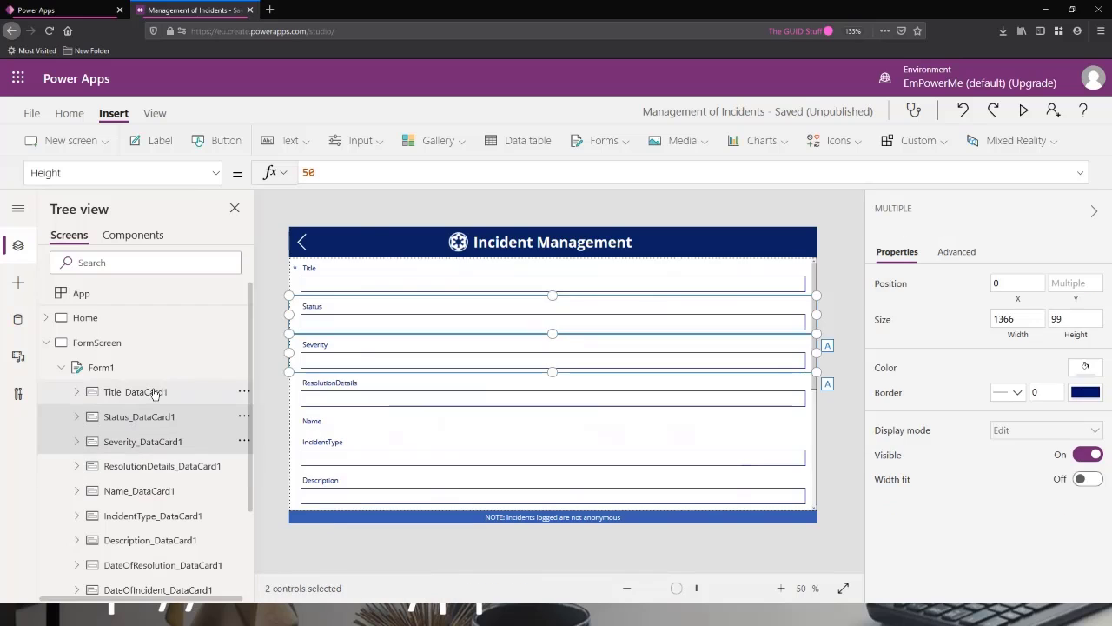
pyautogui.click(154, 395)
pyautogui.click(153, 419)
pyautogui.keyDown('ctrl'); pyautogui.click(151, 443); pyautogui.keyUp('ctrl')
pyautogui.click(160, 398)
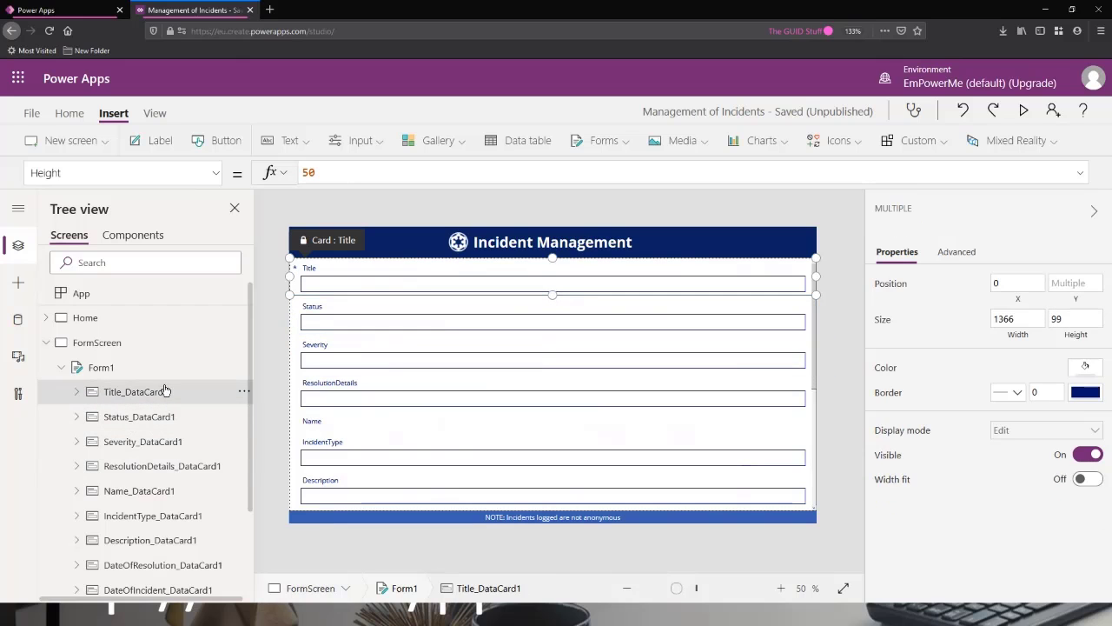
pyautogui.click(169, 418)
pyautogui.click(171, 396)
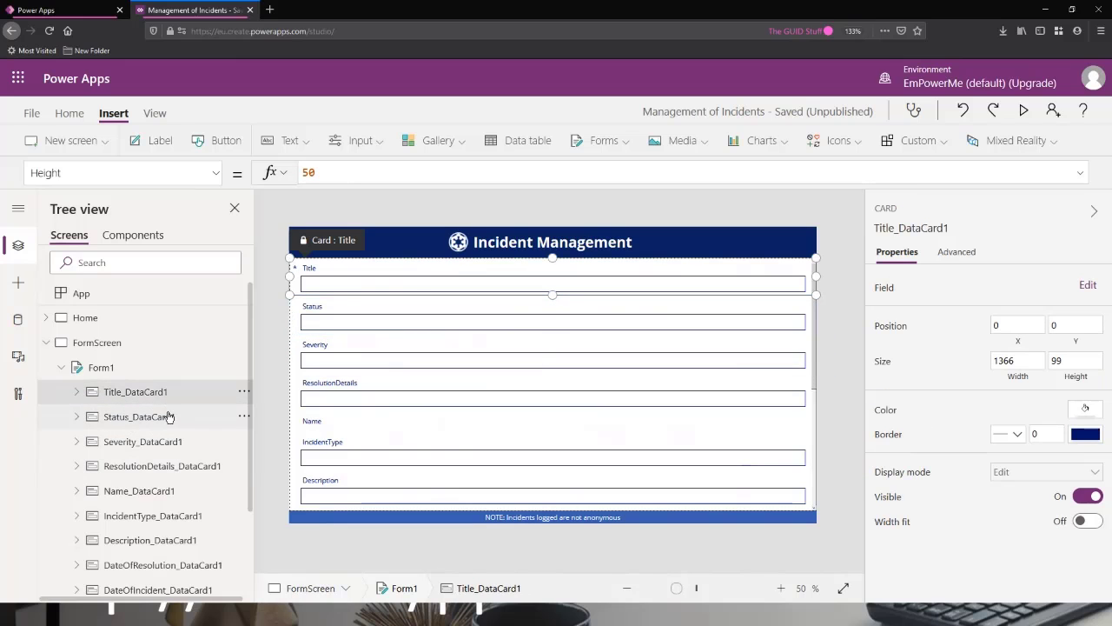
pyautogui.click(170, 417)
pyautogui.click(171, 396)
# Select the nine data cards from Status through Attachments and narrow them together to a width of about 986.
pyautogui.click(167, 419)
pyautogui.keyDown('ctrl'); pyautogui.click(165, 439); pyautogui.keyUp('ctrl')
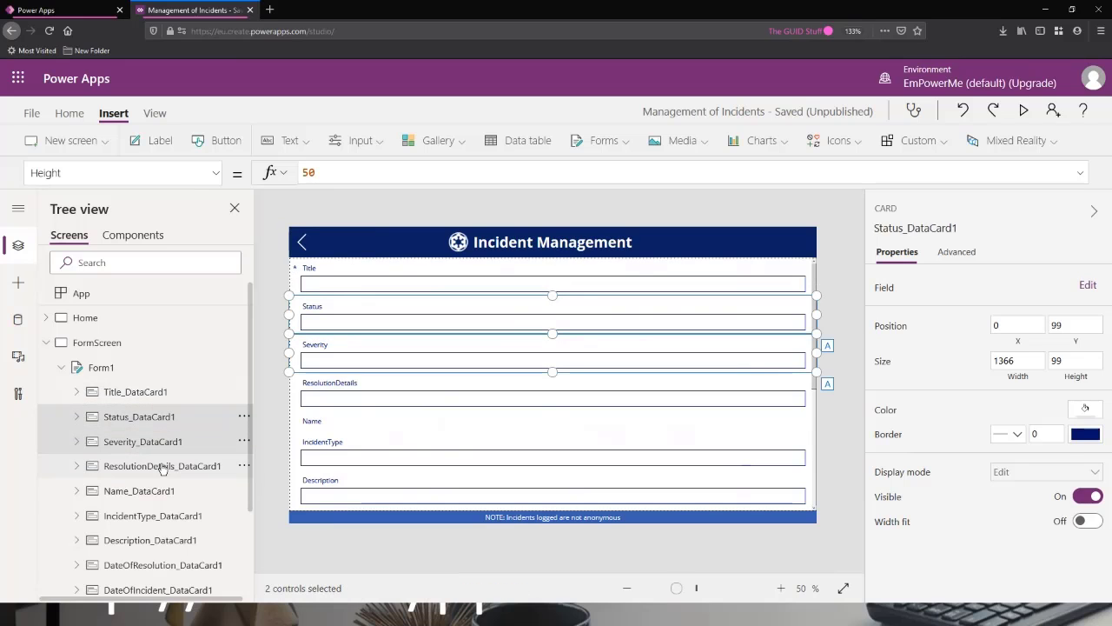
pyautogui.keyDown('ctrl'); pyautogui.click(166, 466); pyautogui.keyUp('ctrl')
pyautogui.keyDown('ctrl'); pyautogui.click(166, 490); pyautogui.keyUp('ctrl')
pyautogui.scroll(-1, 169, 453)
pyautogui.scroll(-1, 170, 453)
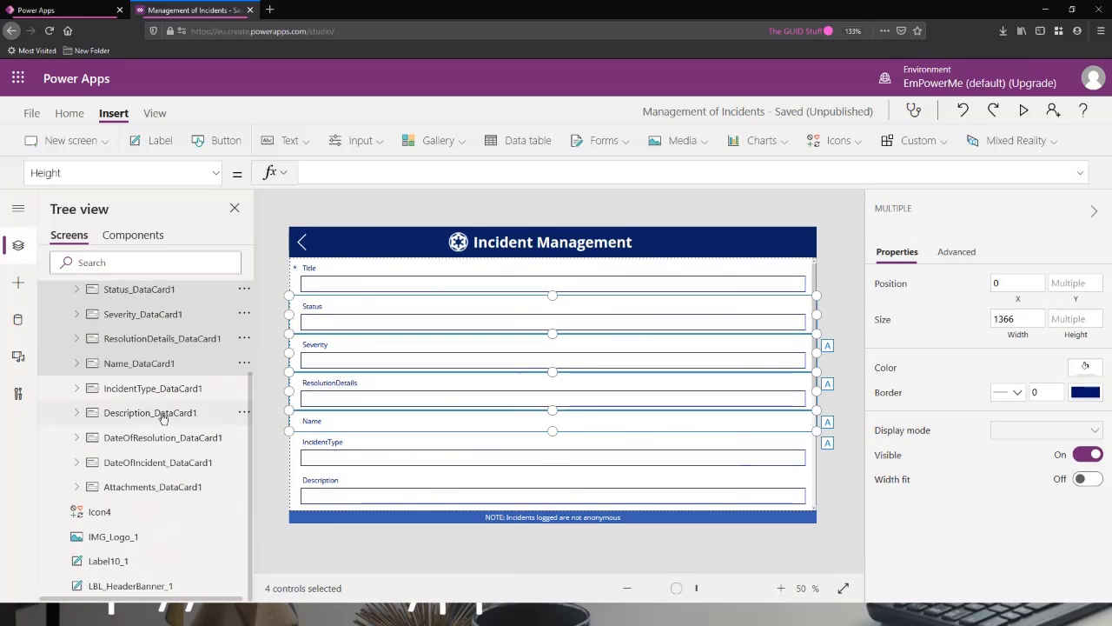
pyautogui.keyDown('ctrl'); pyautogui.click(160, 389); pyautogui.keyUp('ctrl')
pyautogui.keyDown('ctrl'); pyautogui.click(159, 415); pyautogui.keyUp('ctrl')
pyautogui.keyDown('ctrl'); pyautogui.click(157, 439); pyautogui.keyUp('ctrl')
pyautogui.keyDown('ctrl'); pyautogui.click(153, 462); pyautogui.keyUp('ctrl')
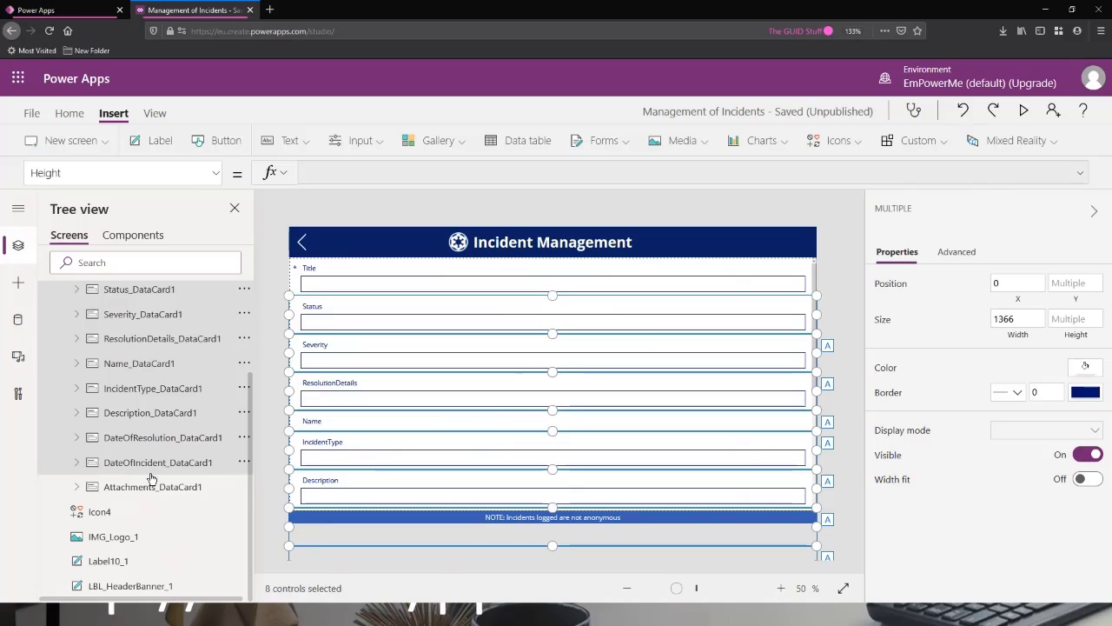
pyautogui.keyDown('ctrl'); pyautogui.click(152, 486); pyautogui.keyUp('ctrl')
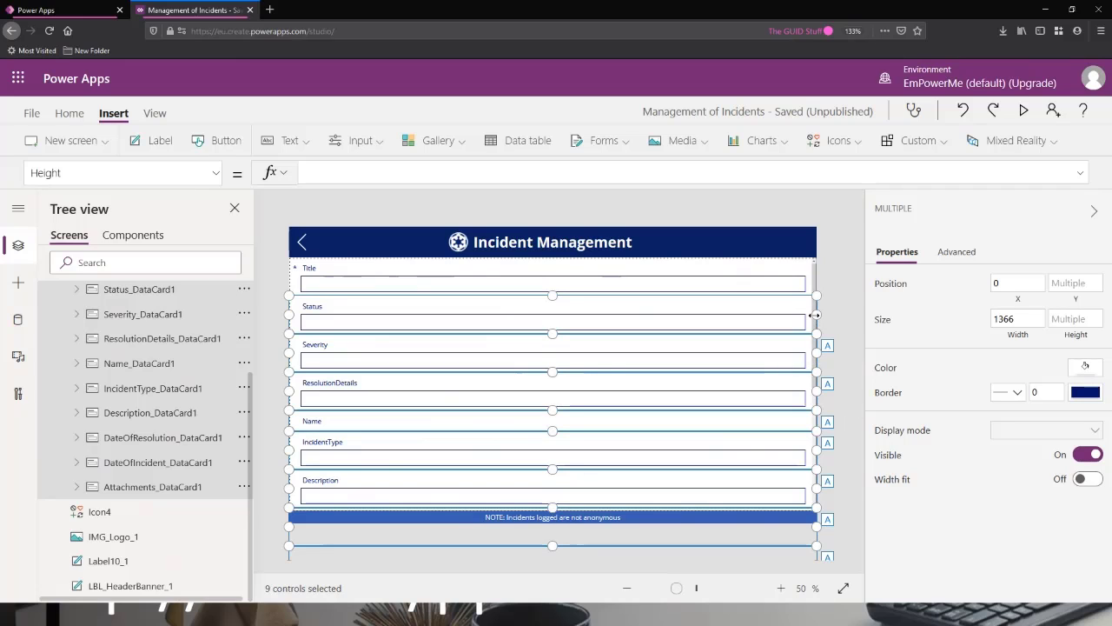
pyautogui.moveTo(815, 315); pyautogui.dragTo(736, 316)
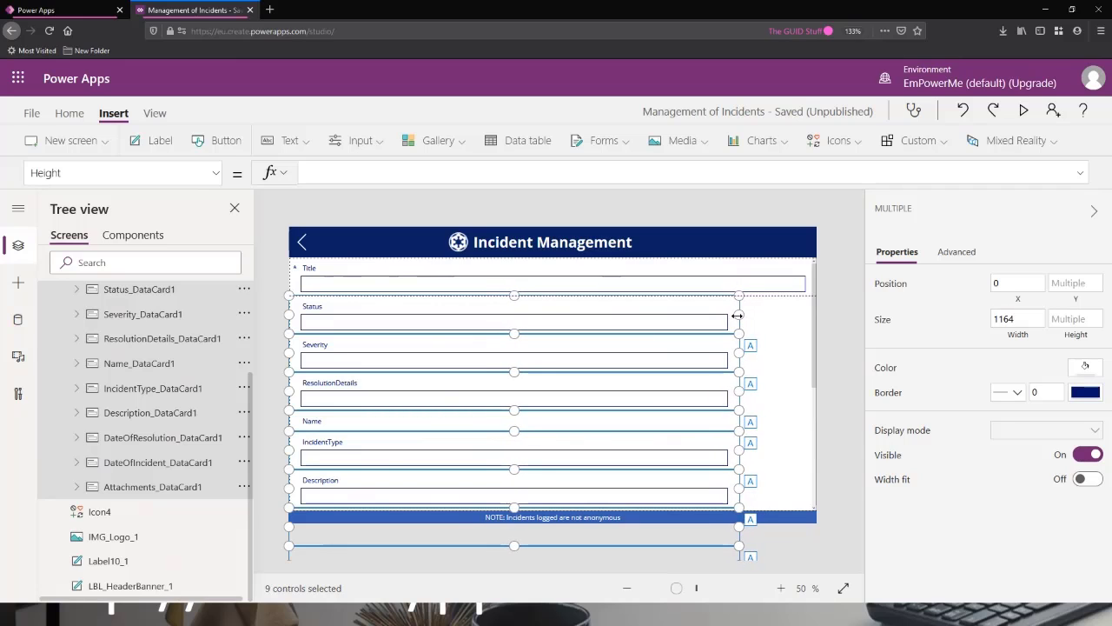
pyautogui.moveTo(287, 314); pyautogui.dragTo(356, 323)
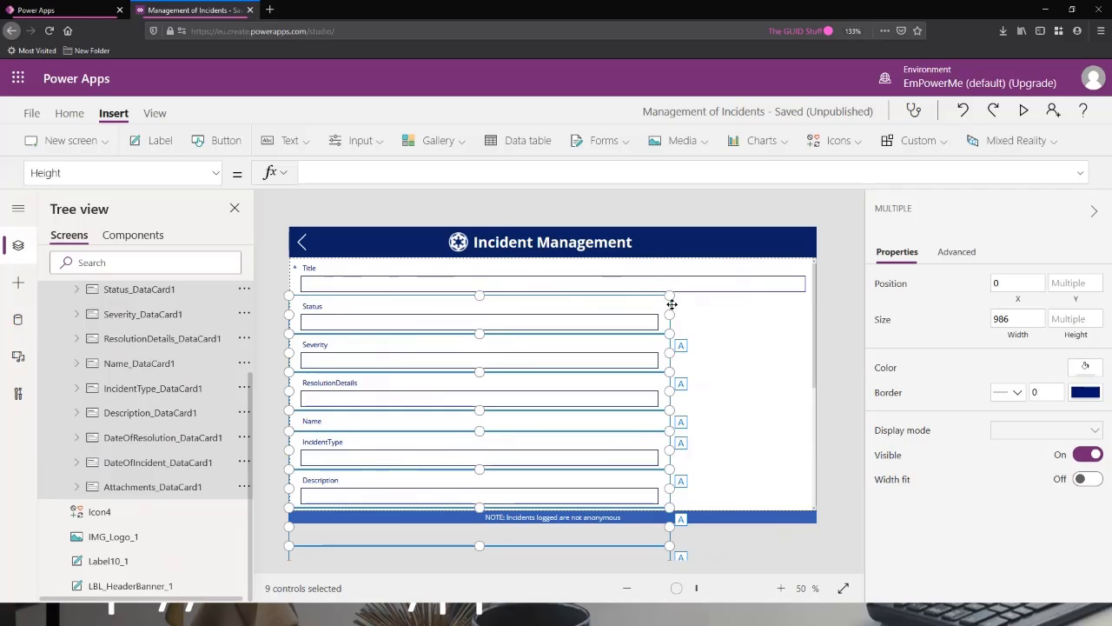
pyautogui.click(635, 312)
pyautogui.click(696, 378)
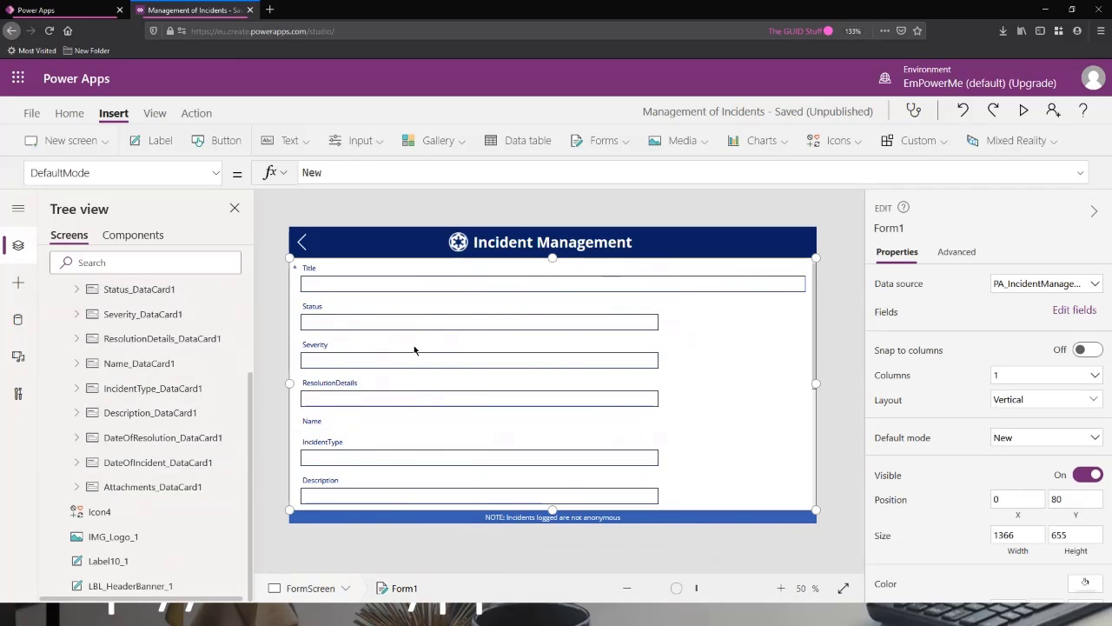
# Set the Title data card's width to 986 to match the Status card.
pyautogui.click(515, 275)
pyautogui.moveTo(817, 276); pyautogui.dragTo(649, 308)
pyautogui.click(644, 313)
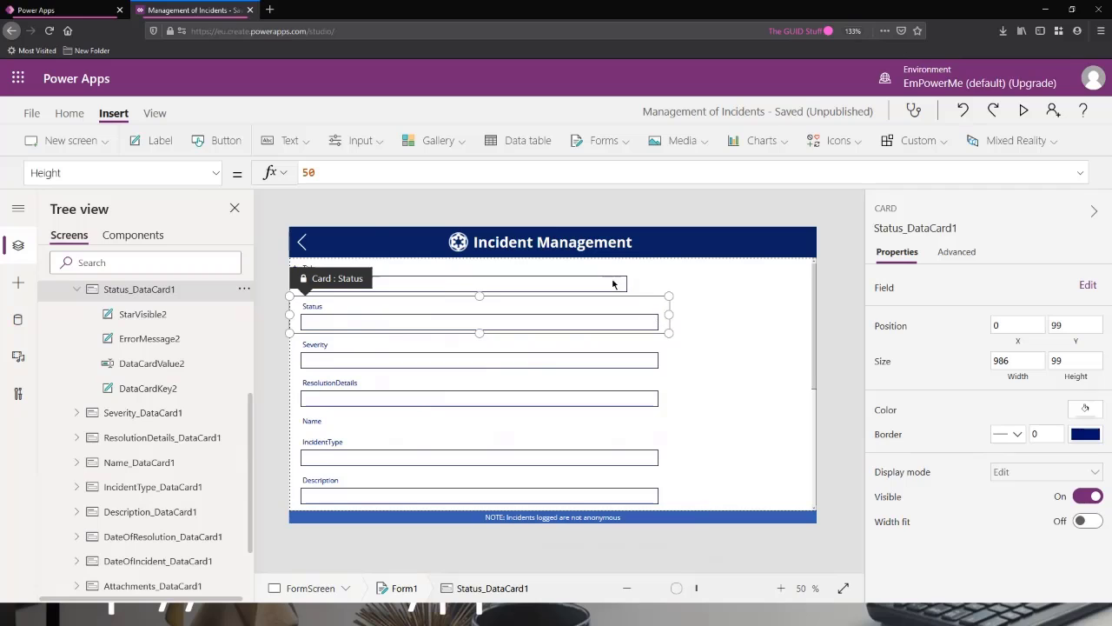
pyautogui.click(1023, 361)
pyautogui.click(597, 274)
pyautogui.click(999, 360)
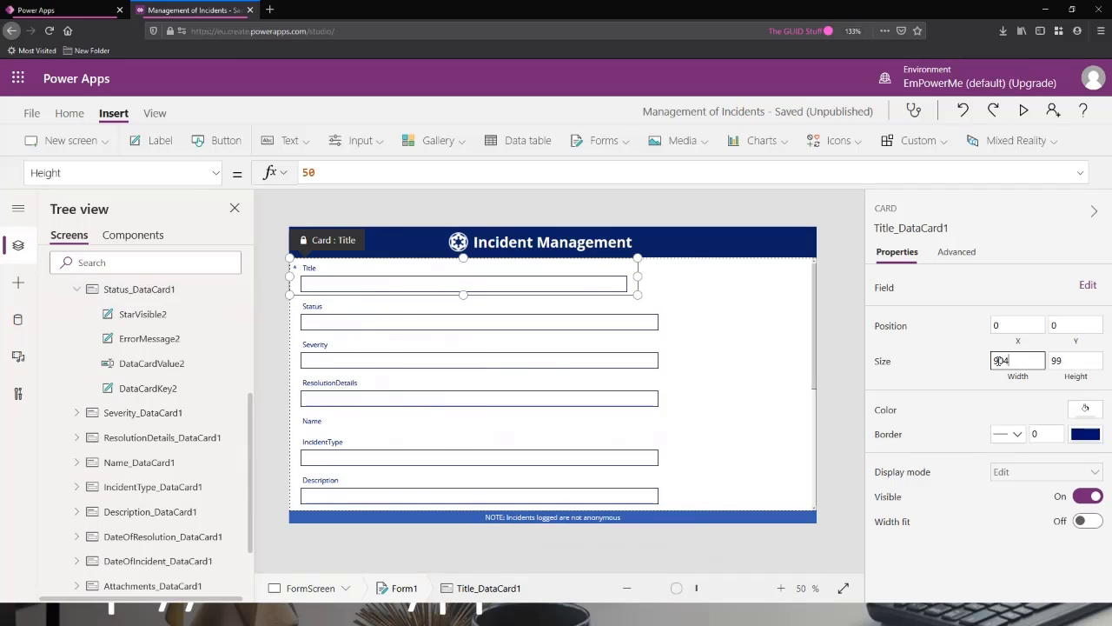
pyautogui.write('986')
pyautogui.click(1087, 361)
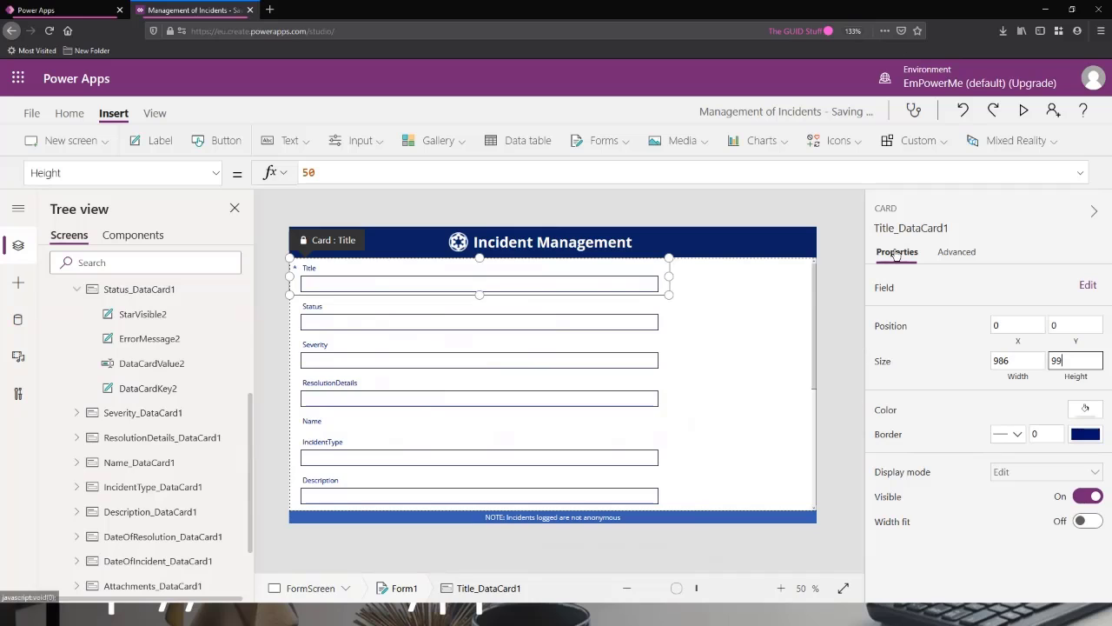
# Move Form1's left edge inward to X about 212, making the form about 1154 wide, and check the layout in a preview.
pyautogui.scroll(3, 130, 348)
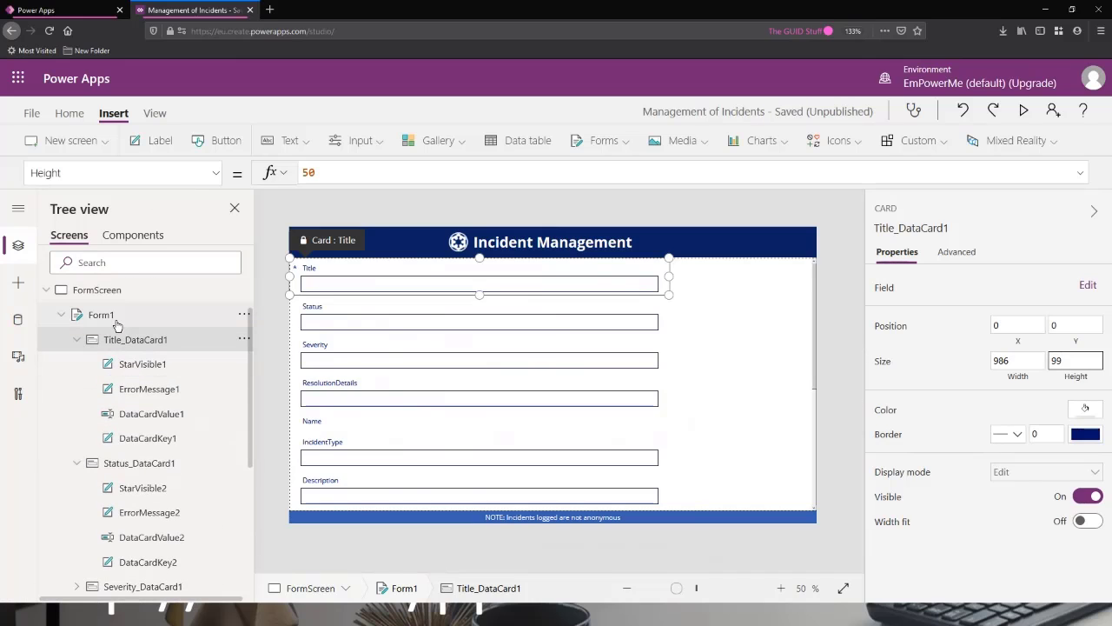
pyautogui.click(118, 318)
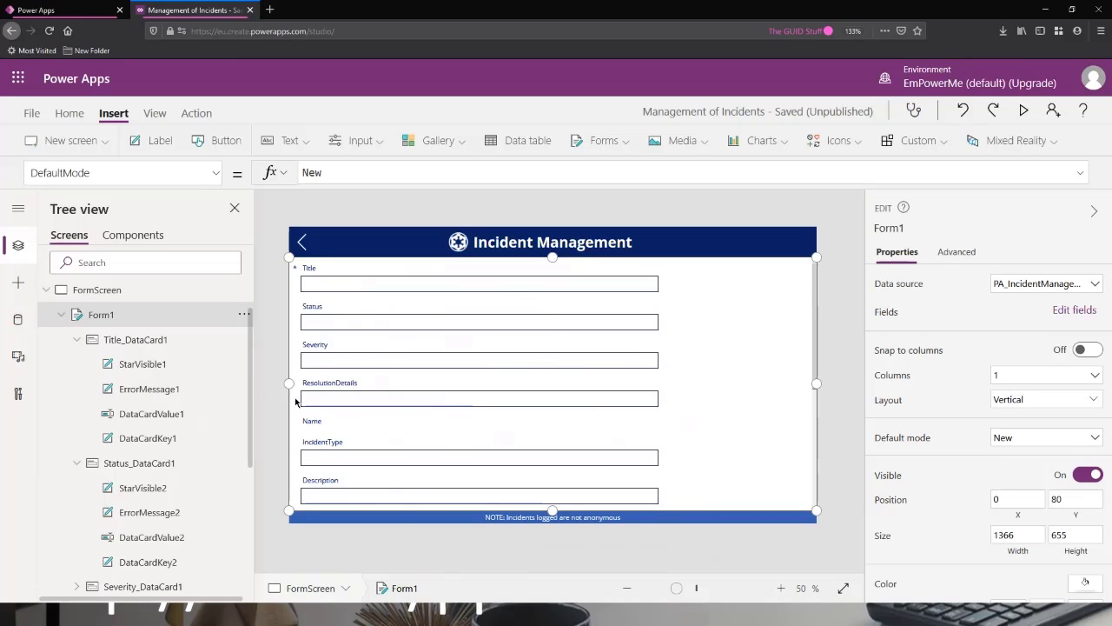
pyautogui.moveTo(289, 384); pyautogui.dragTo(370, 384)
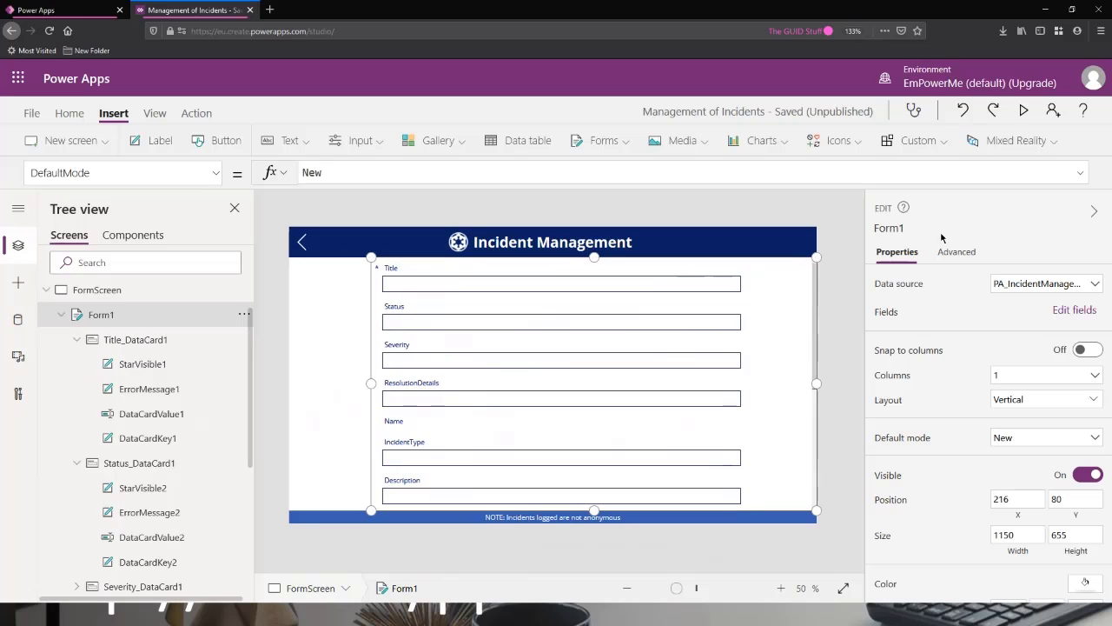
pyautogui.click(1024, 111)
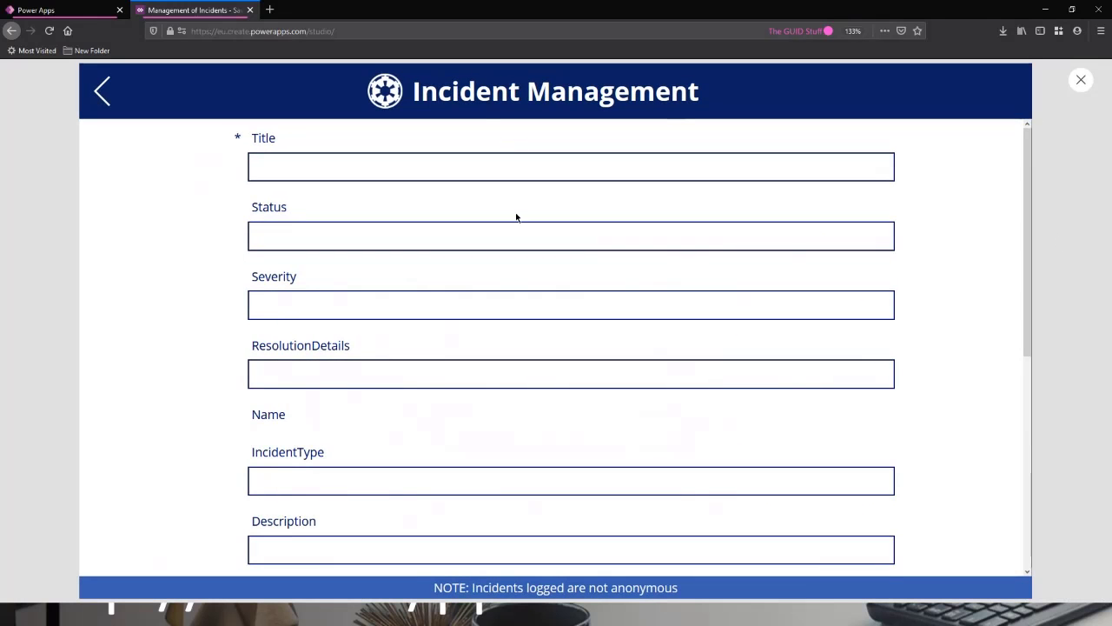
pyautogui.scroll(-3, 548, 338)
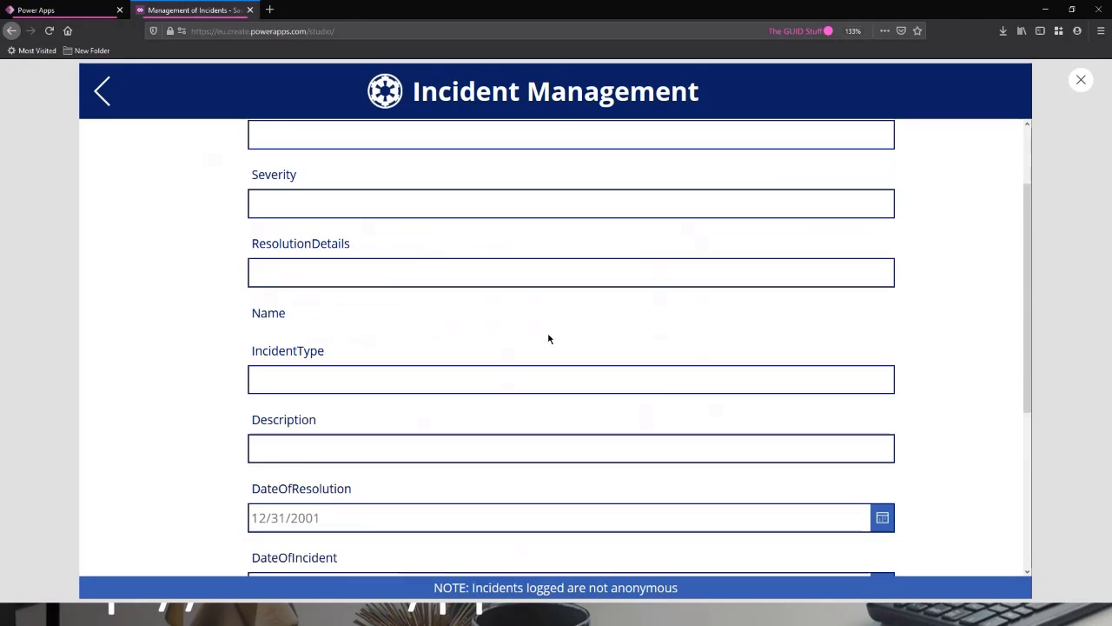
pyautogui.scroll(-3, 551, 337)
pyautogui.scroll(6, 572, 404)
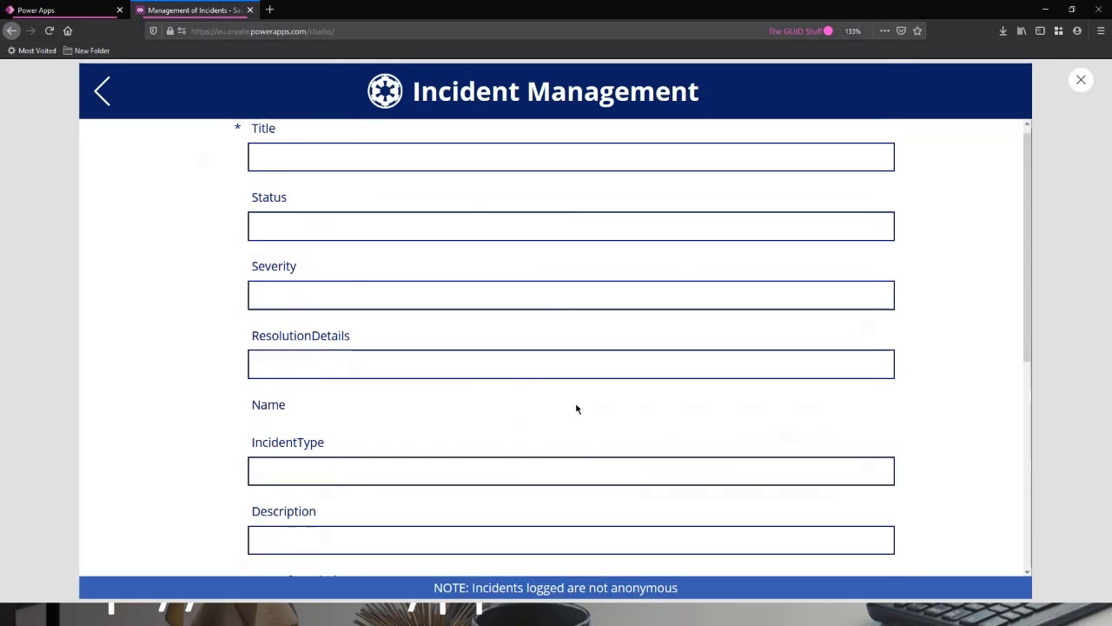
pyautogui.click(1081, 81)
# Collapse the details of every field in Form1's field list and remove the Name field.
pyautogui.click(103, 314)
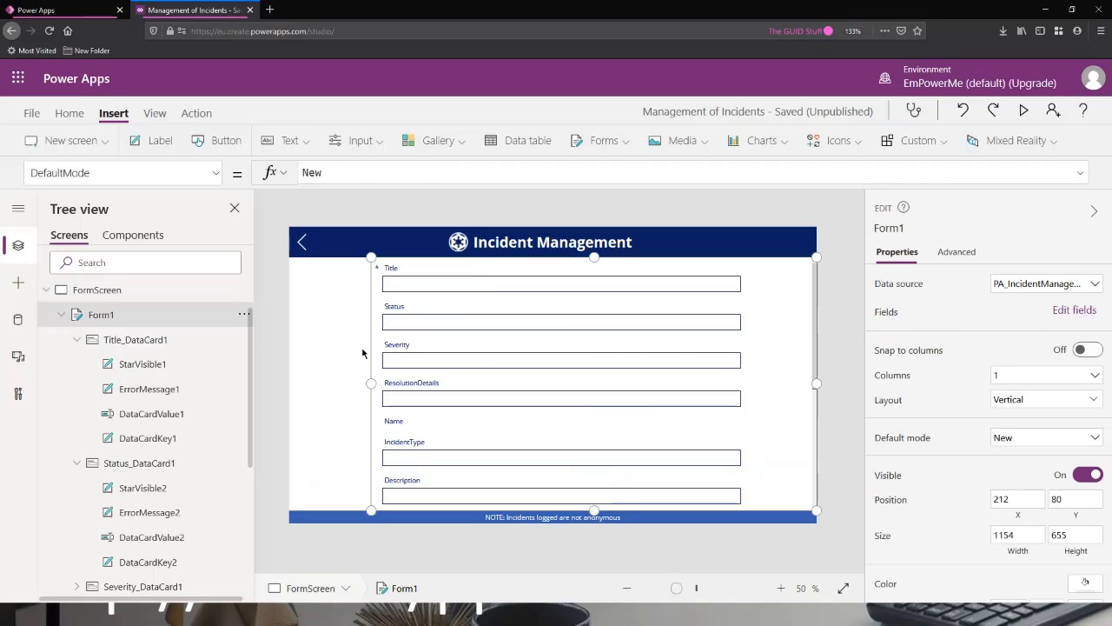
pyautogui.click(1074, 310)
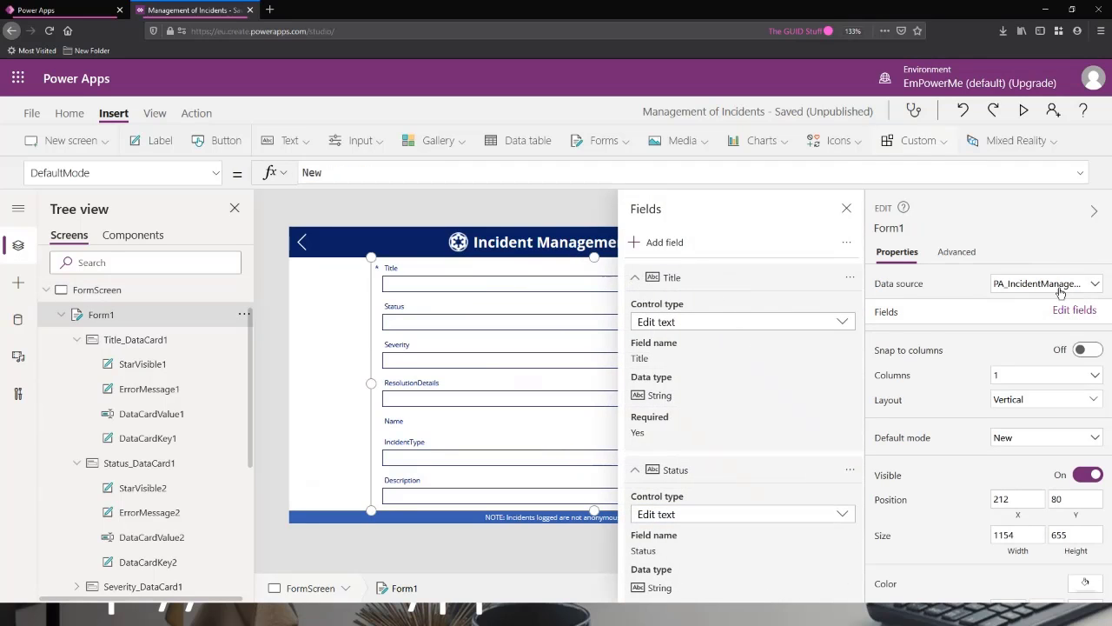
pyautogui.click(637, 282)
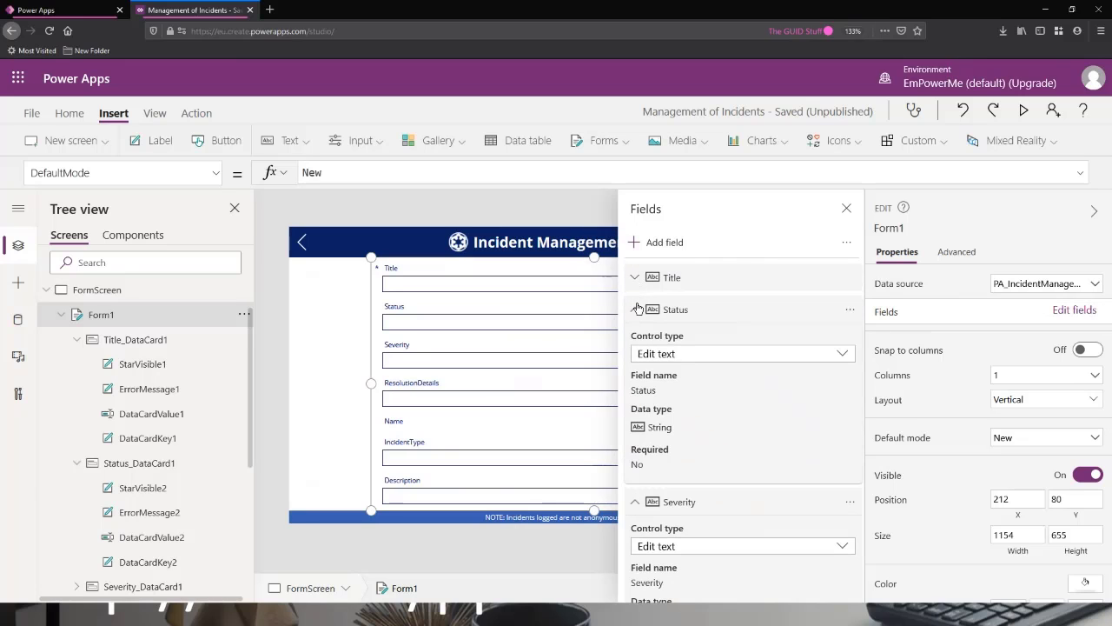
pyautogui.click(635, 311)
pyautogui.click(634, 340)
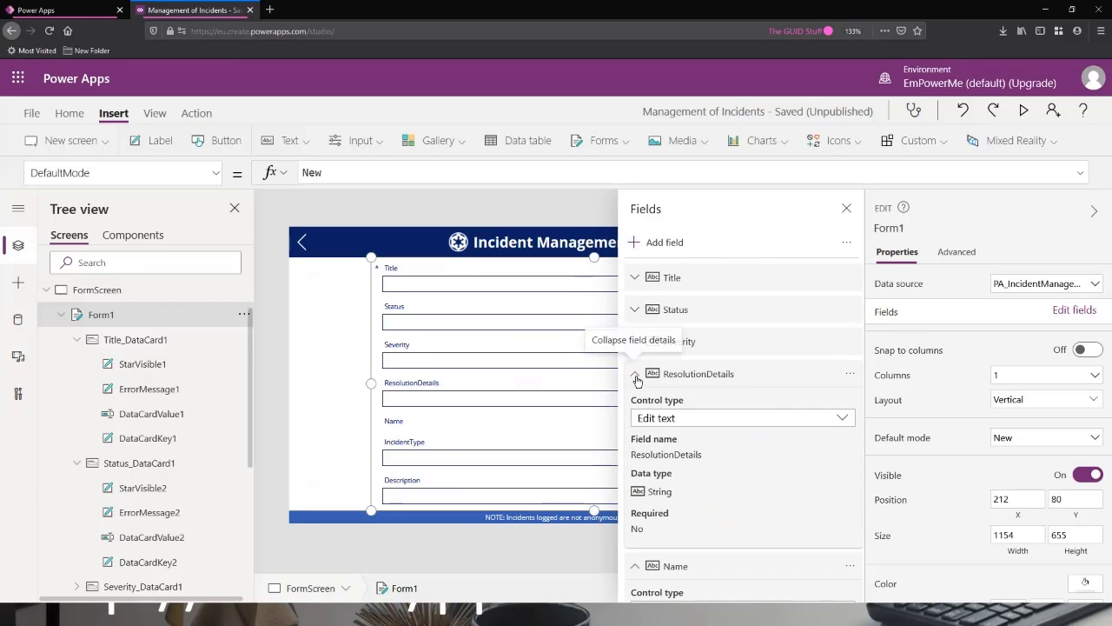
pyautogui.click(635, 373)
pyautogui.click(638, 409)
pyautogui.scroll(-2, 676, 417)
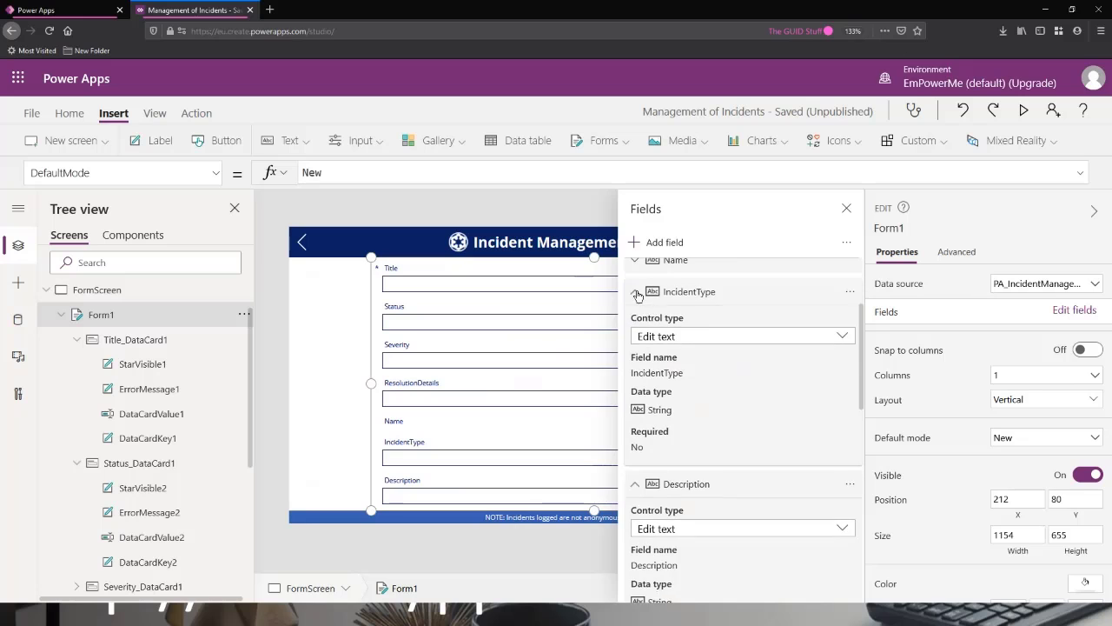
pyautogui.click(638, 295)
pyautogui.click(634, 325)
pyautogui.click(635, 355)
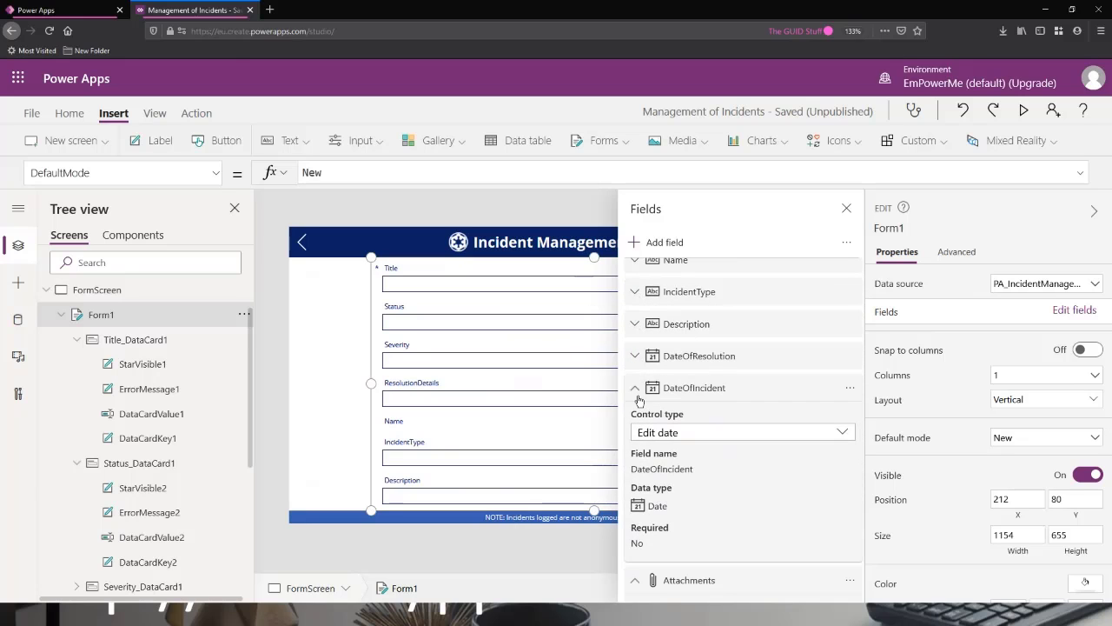
pyautogui.click(639, 389)
pyautogui.click(640, 431)
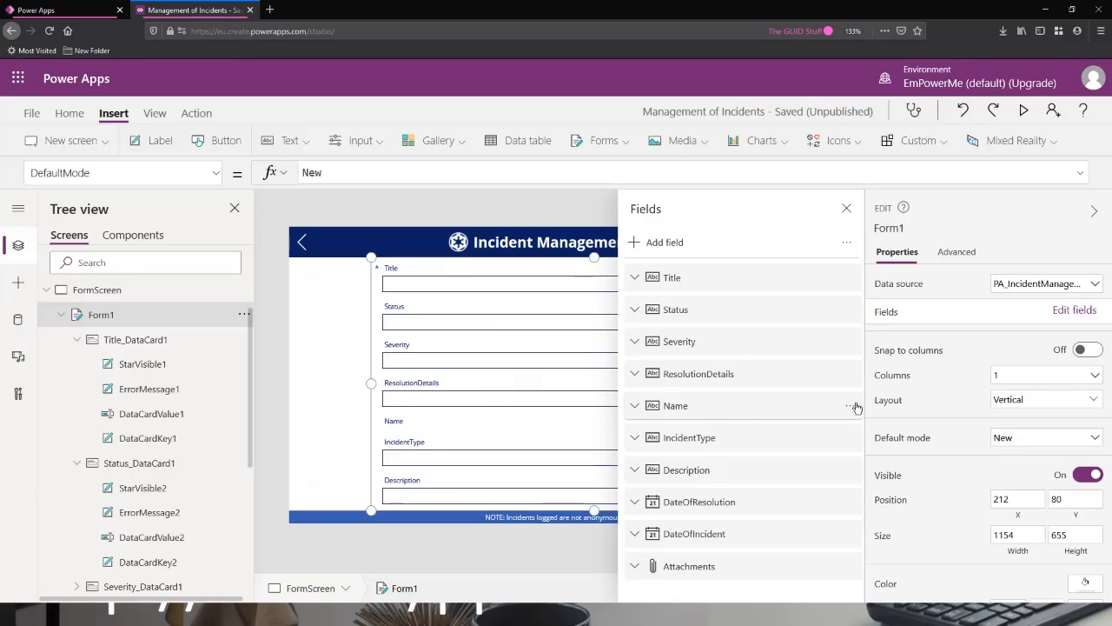
pyautogui.click(855, 407)
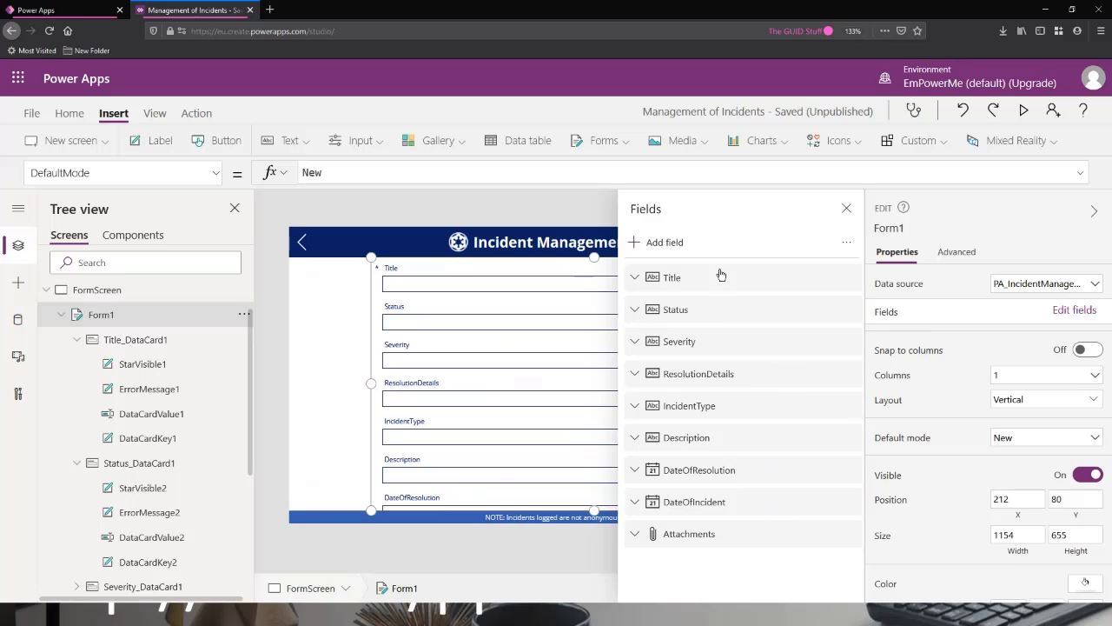
# Look through the list of fields available to add to Form1, then cancel without adding any.
pyautogui.click(665, 243)
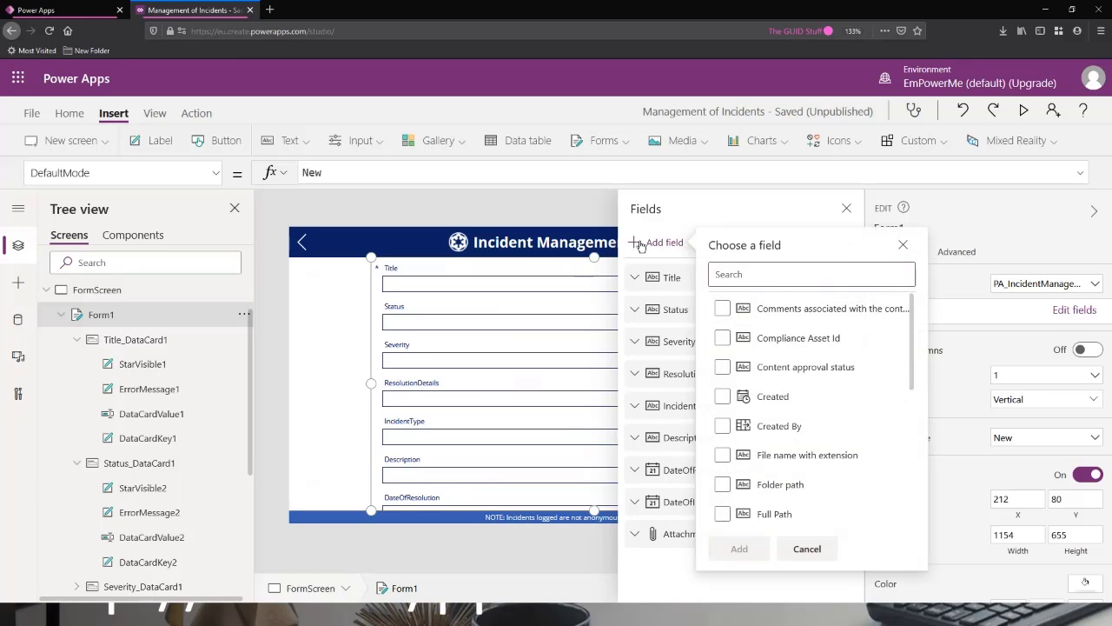
pyautogui.moveTo(912, 323); pyautogui.dragTo(914, 279)
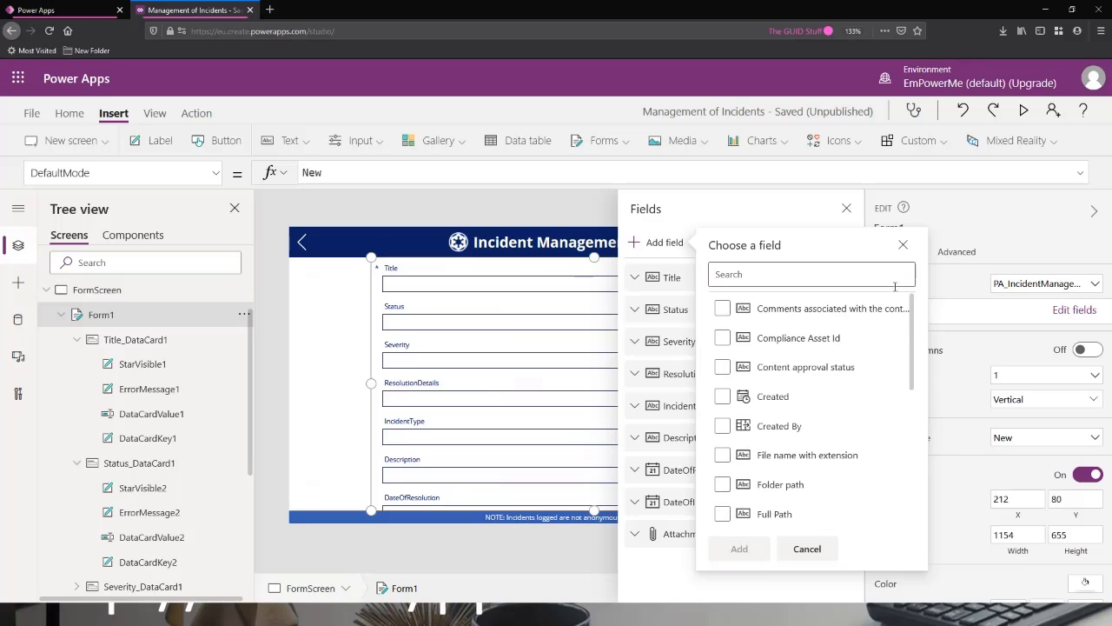
pyautogui.click(811, 547)
# Add a custom card to Form1 and view it below the Attachments card.
pyautogui.click(852, 244)
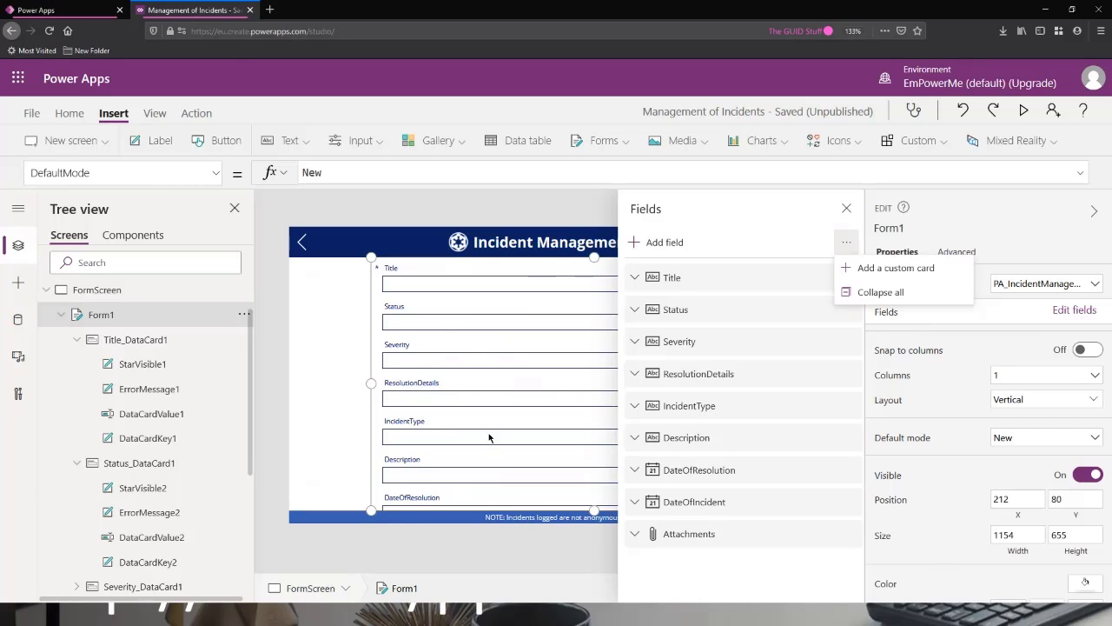
pyautogui.click(867, 275)
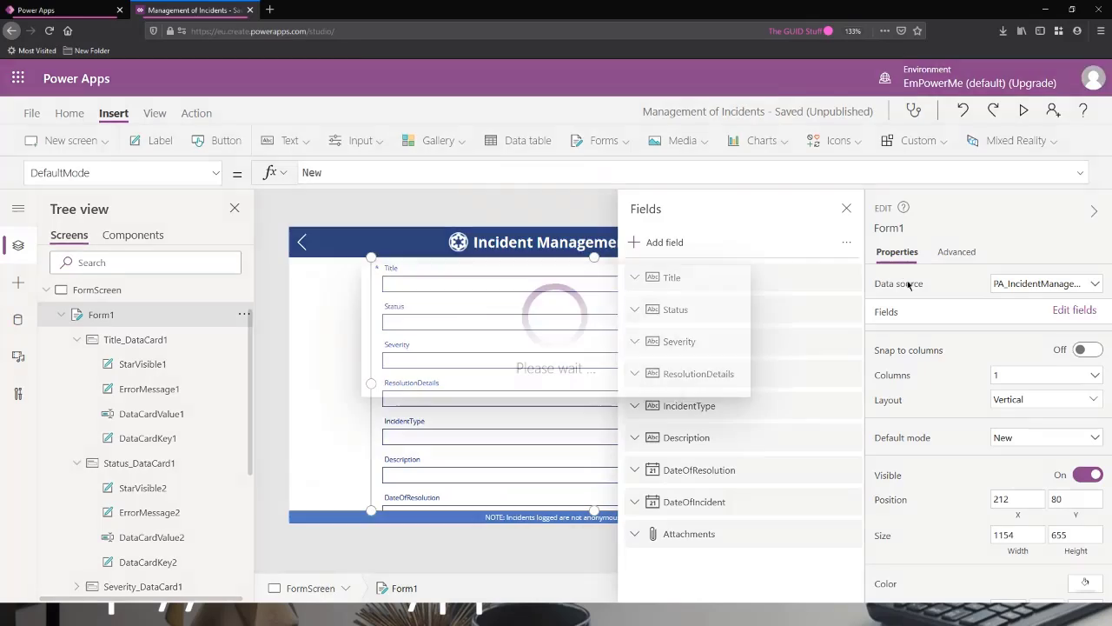
pyautogui.click(76, 339)
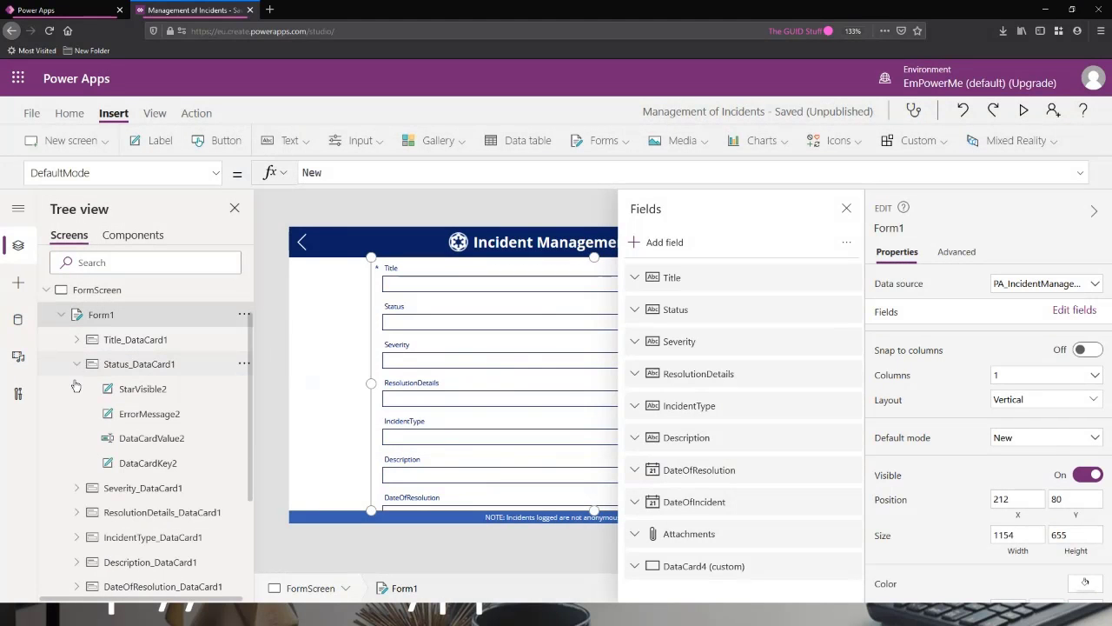
pyautogui.click(76, 364)
pyautogui.click(128, 567)
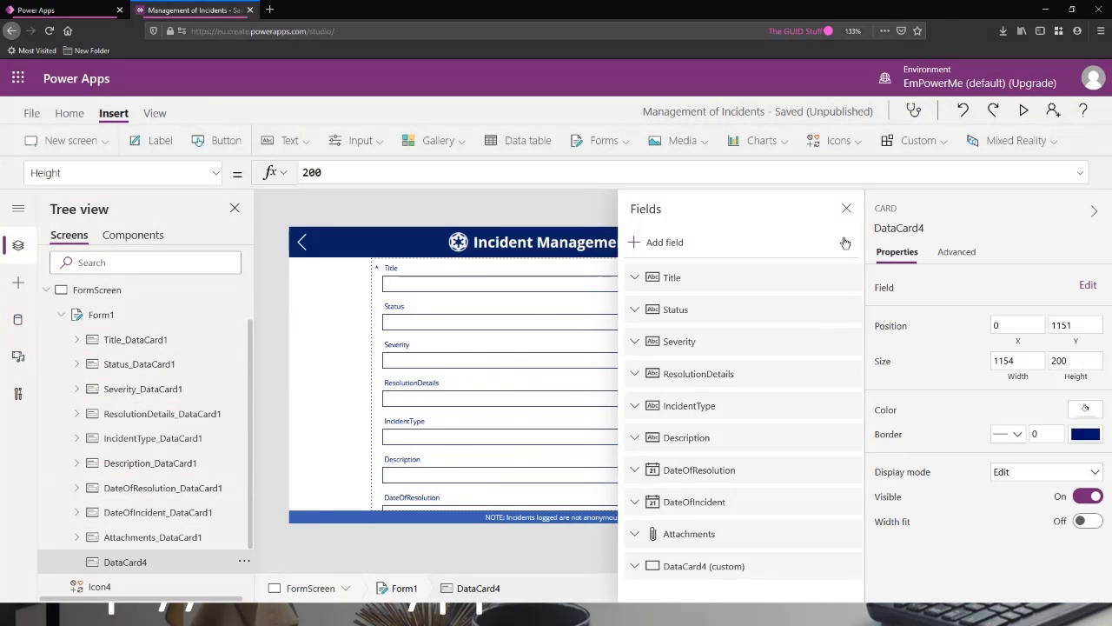
pyautogui.click(846, 209)
pyautogui.scroll(-3, 630, 369)
pyautogui.scroll(-2, 608, 383)
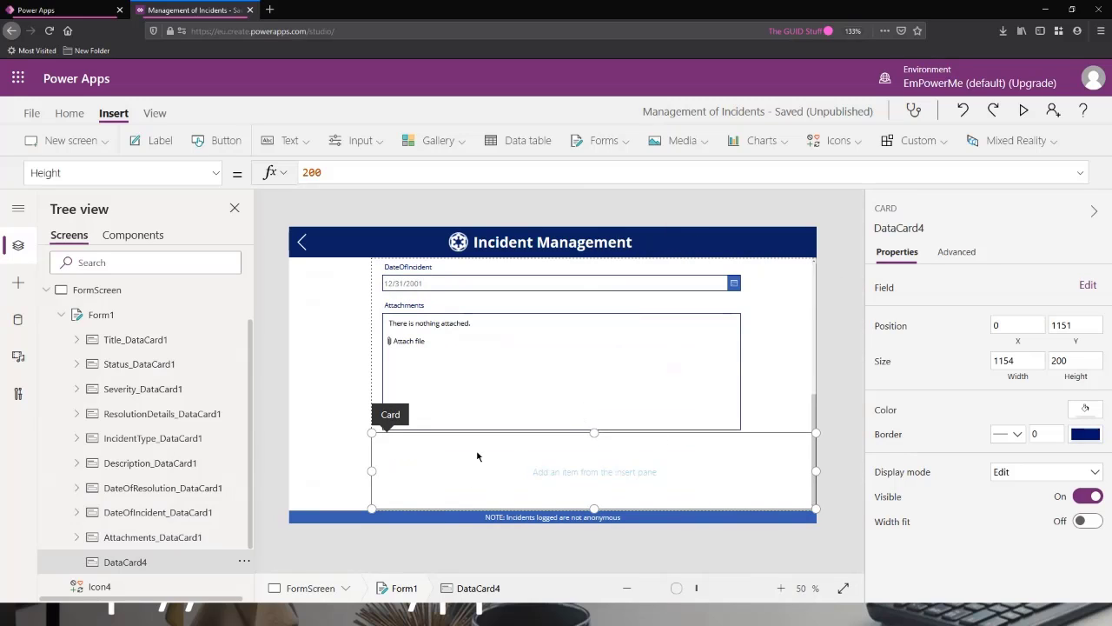
# Delete the empty custom card from Form1.
pyautogui.click(244, 564)
pyautogui.click(269, 511)
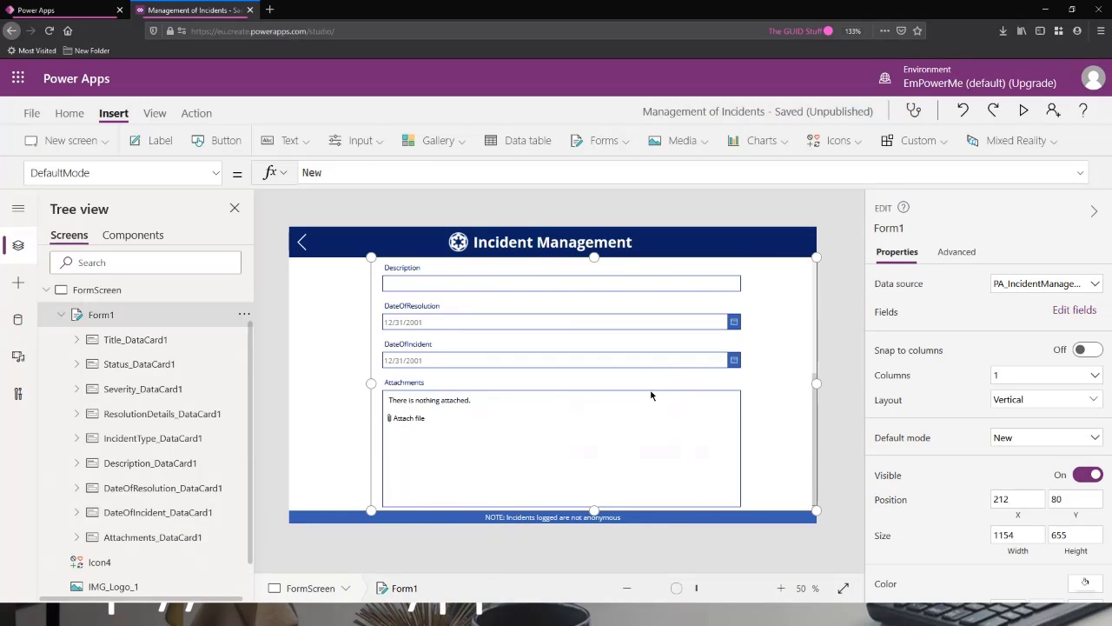
pyautogui.scroll(5, 651, 396)
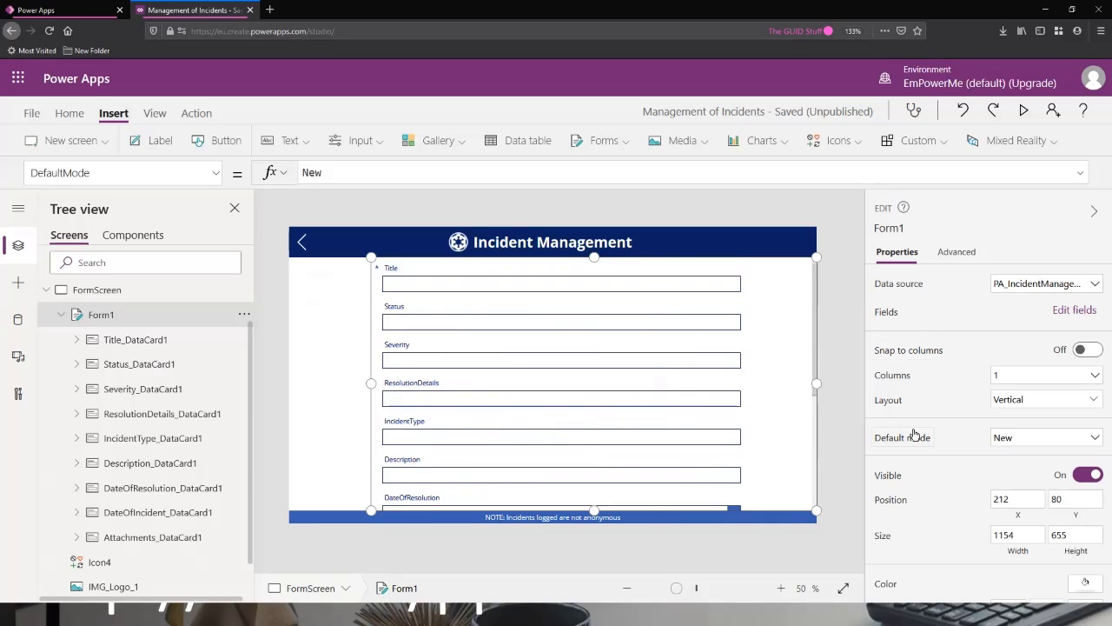
# Preview the app and check the form's layout from Title through Attachments, then close the preview.
pyautogui.click(1024, 110)
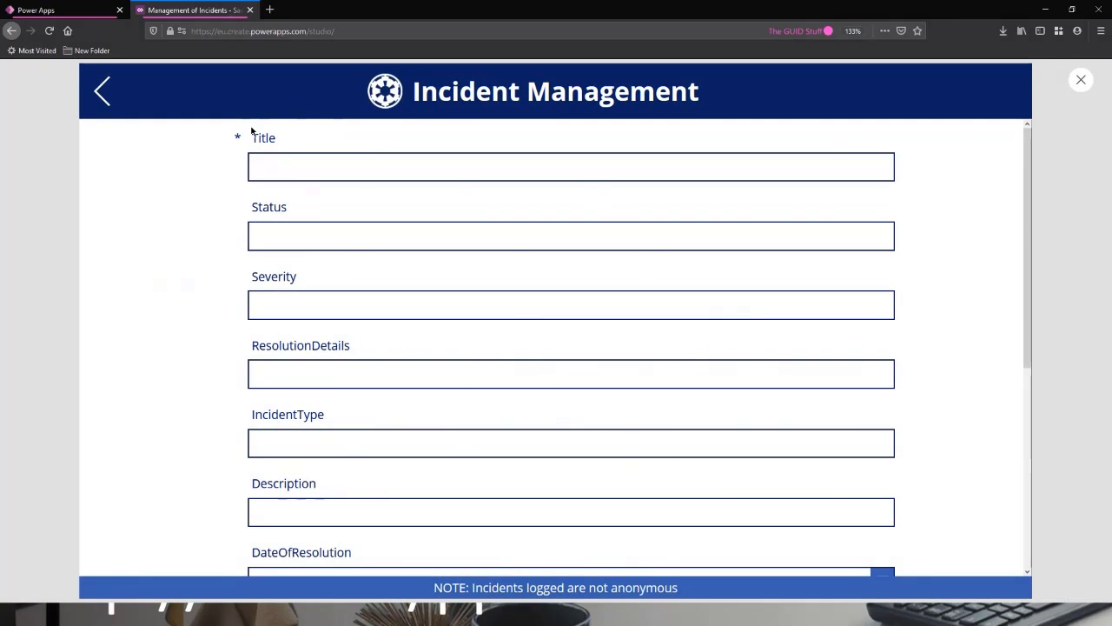
pyautogui.scroll(-1, 304, 230)
pyautogui.scroll(-3, 304, 231)
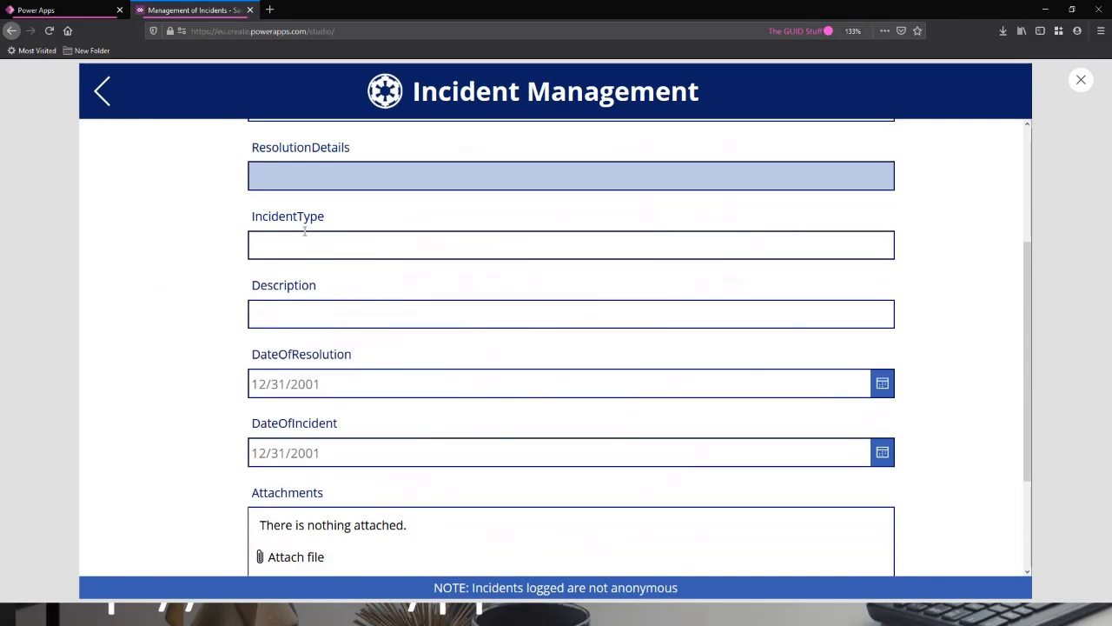
pyautogui.scroll(2, 313, 269)
pyautogui.scroll(2, 361, 321)
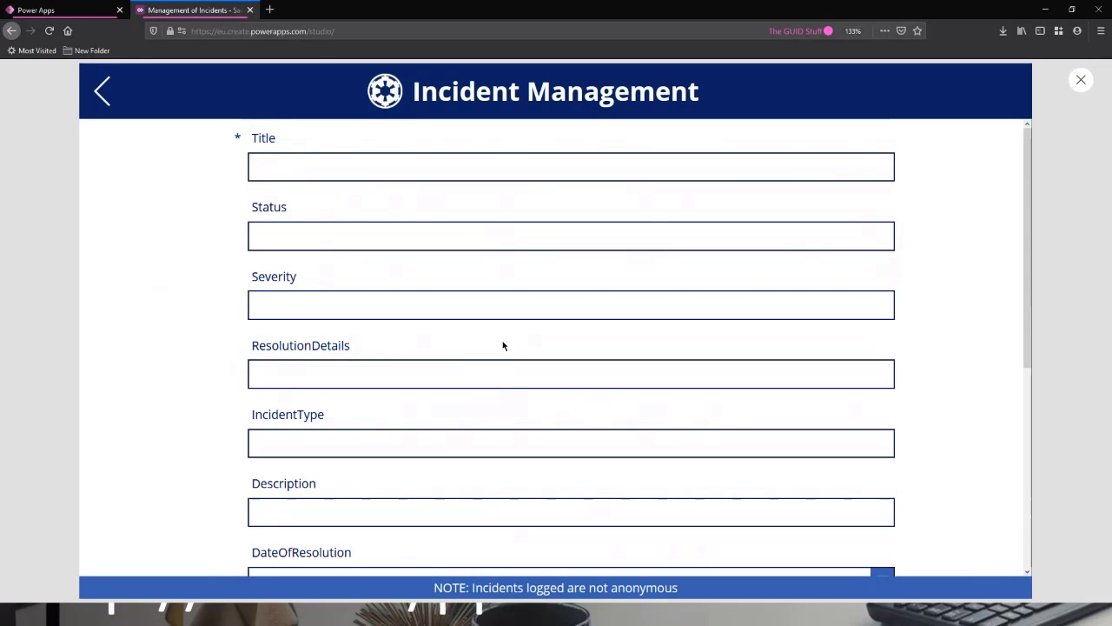
pyautogui.click(1082, 80)
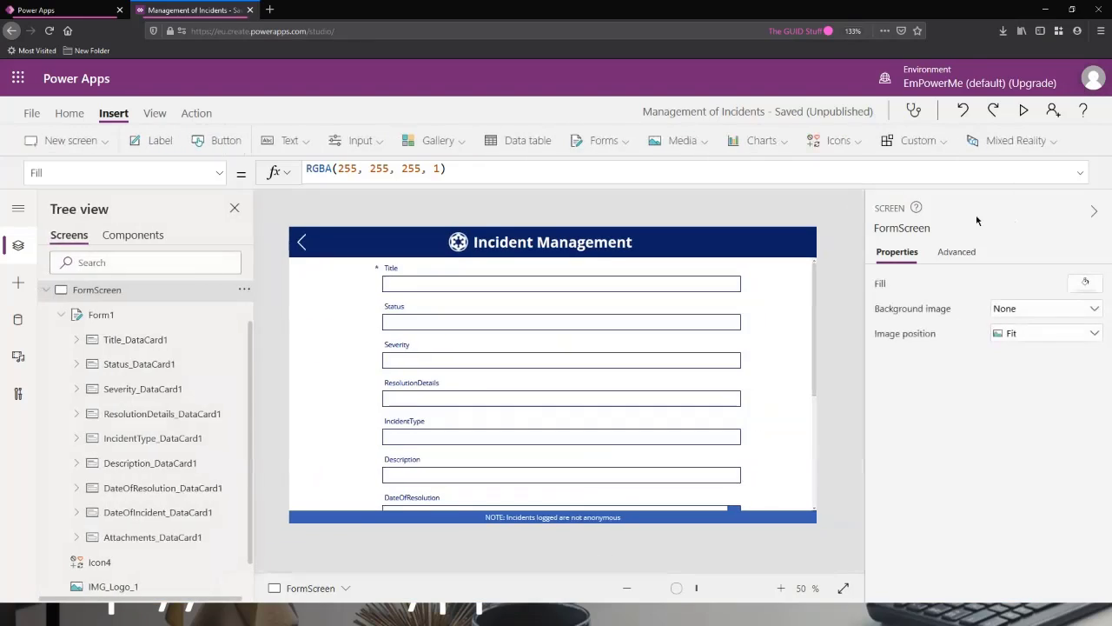
# Reorder Form1's fields, placing Status after ResolutionDetails and Description directly after Title.
pyautogui.click(111, 315)
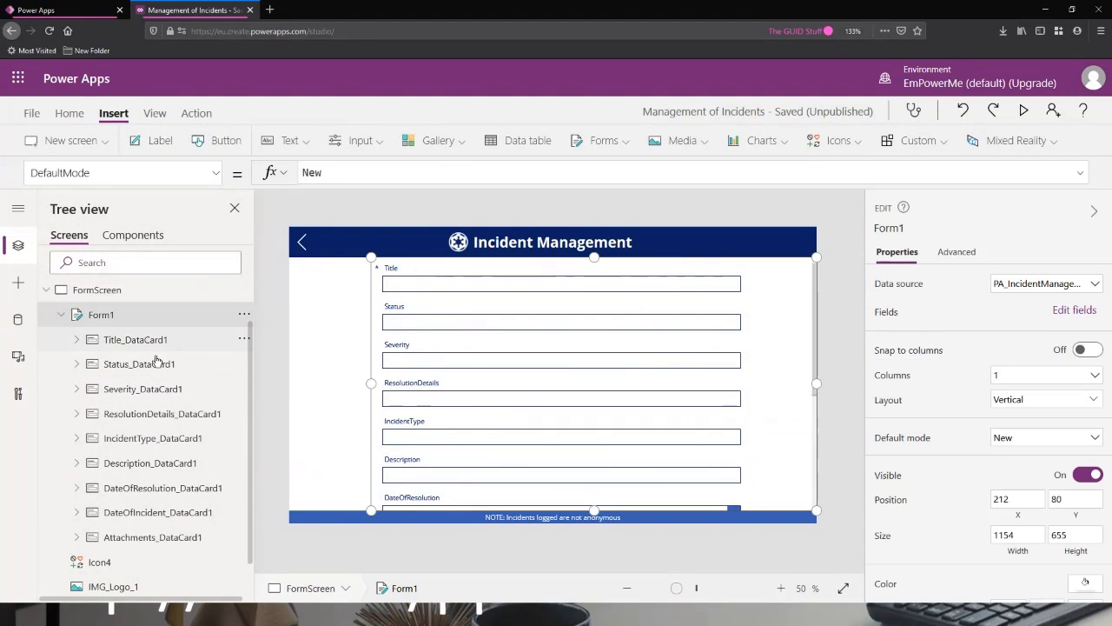
pyautogui.click(244, 363)
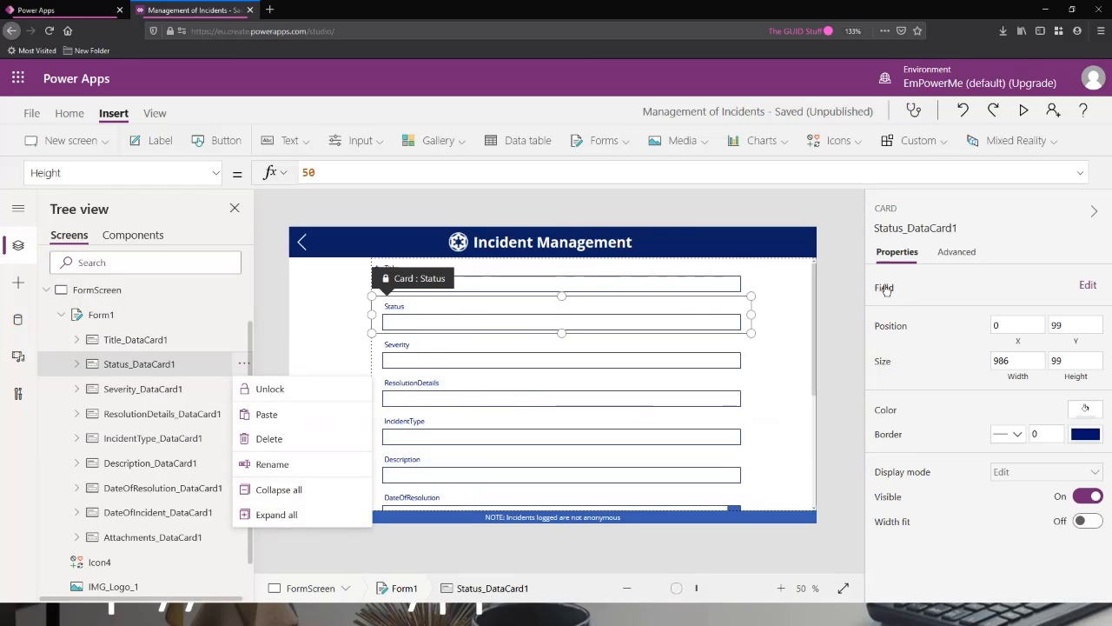
pyautogui.click(100, 315)
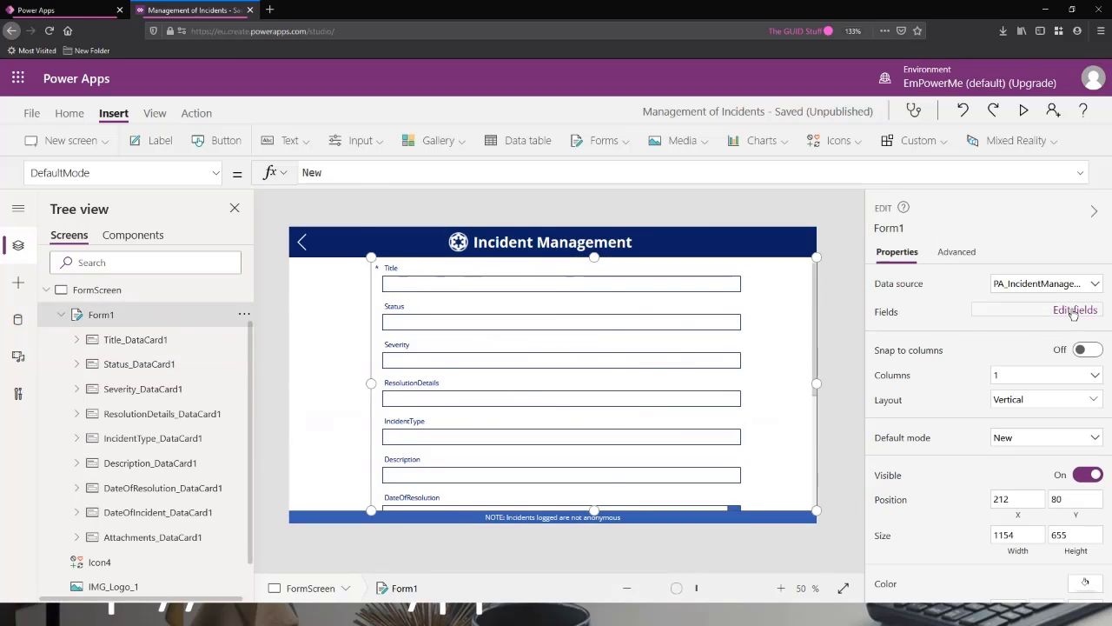
pyautogui.click(1075, 310)
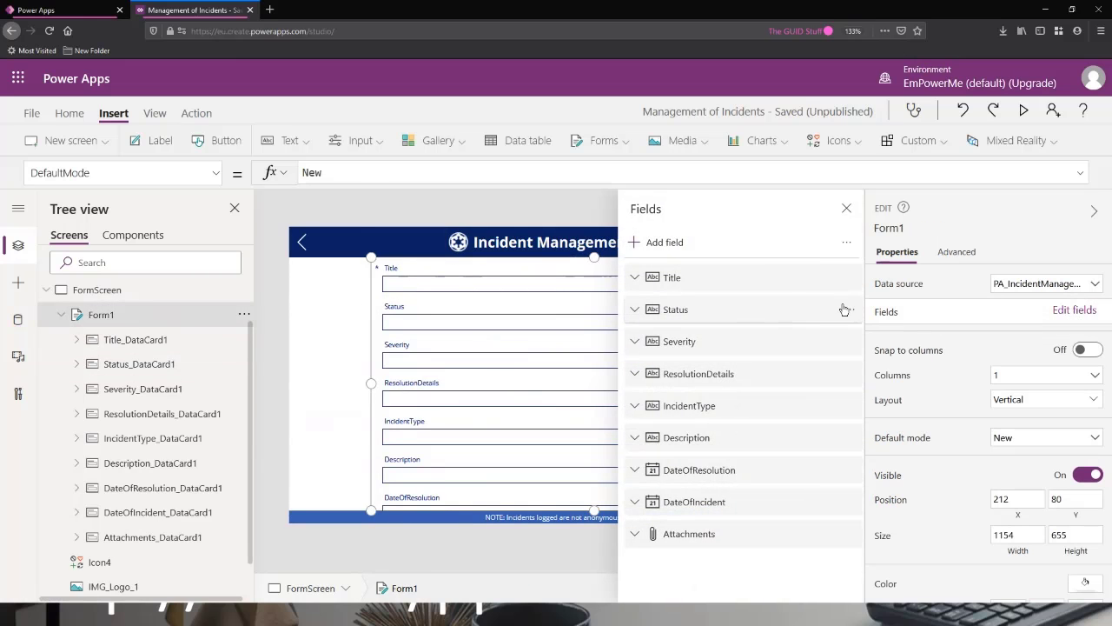
pyautogui.moveTo(787, 310); pyautogui.dragTo(777, 397)
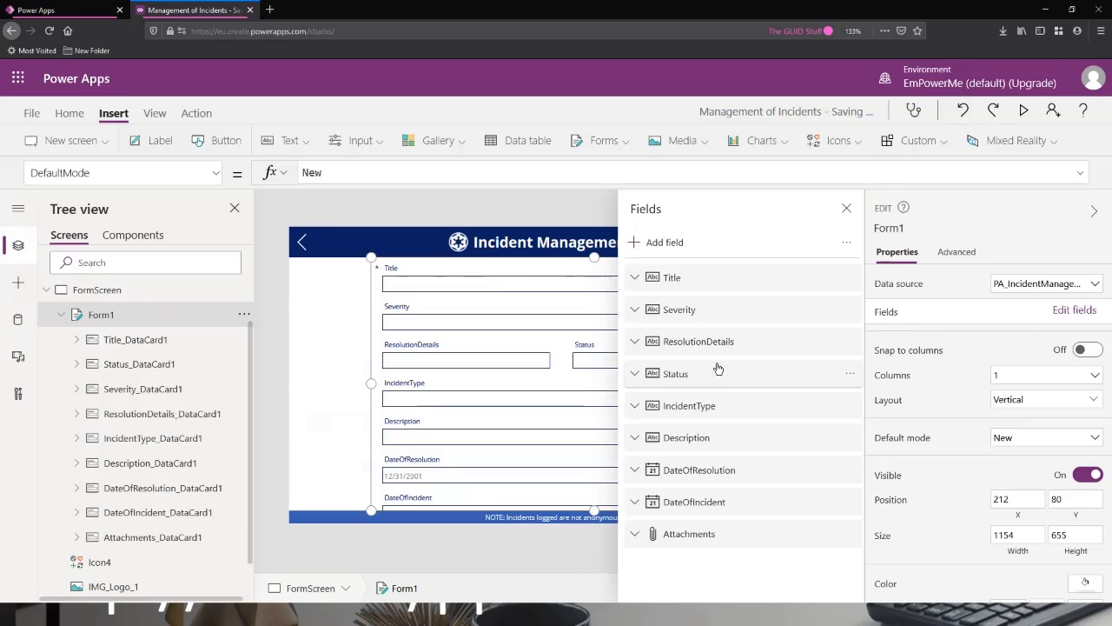
pyautogui.moveTo(695, 437); pyautogui.dragTo(695, 309)
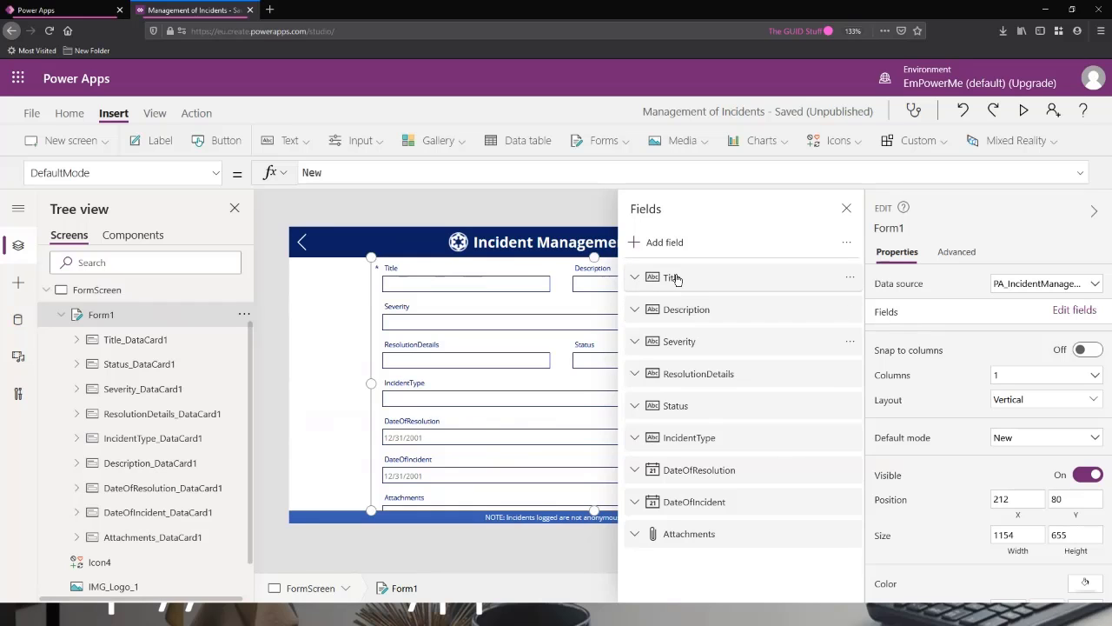
# Turn on Snap to columns for Form1 and close the list of fields.
pyautogui.click(1087, 350)
pyautogui.click(554, 381)
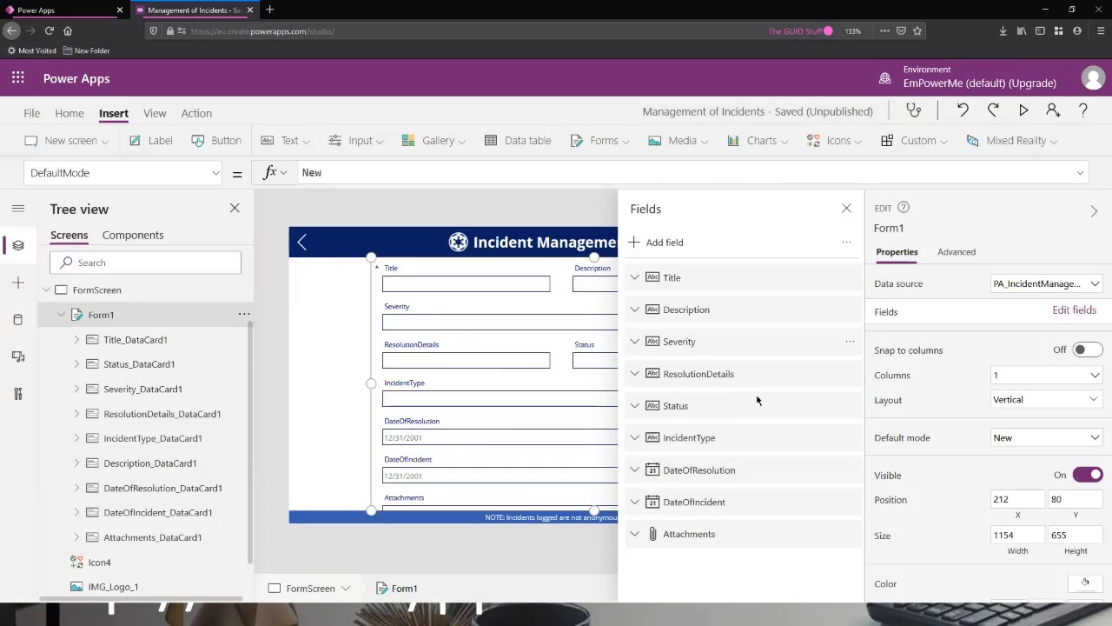
pyautogui.click(846, 209)
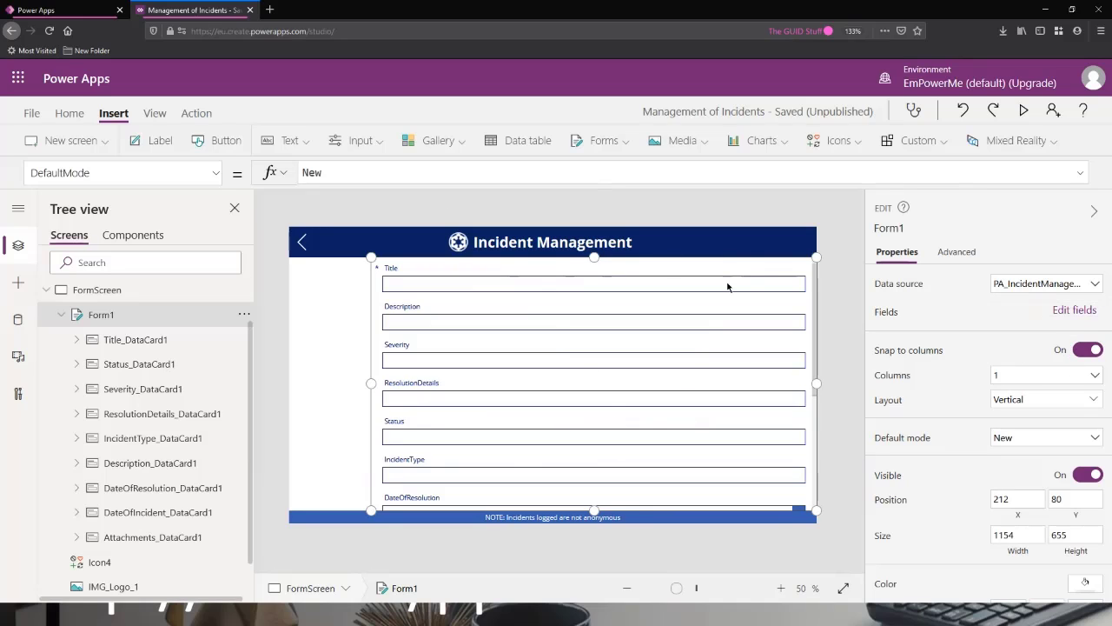
# Reorder Form1's fields so that Description follows Title and Status sits between Severity and ResolutionDetails.
pyautogui.click(398, 317)
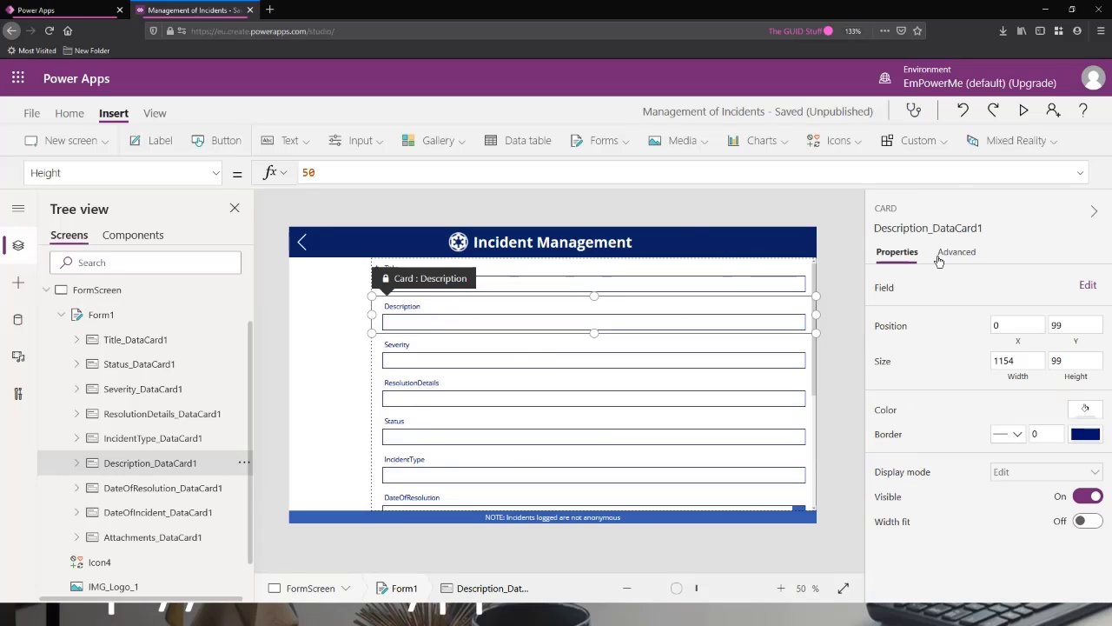
pyautogui.click(104, 315)
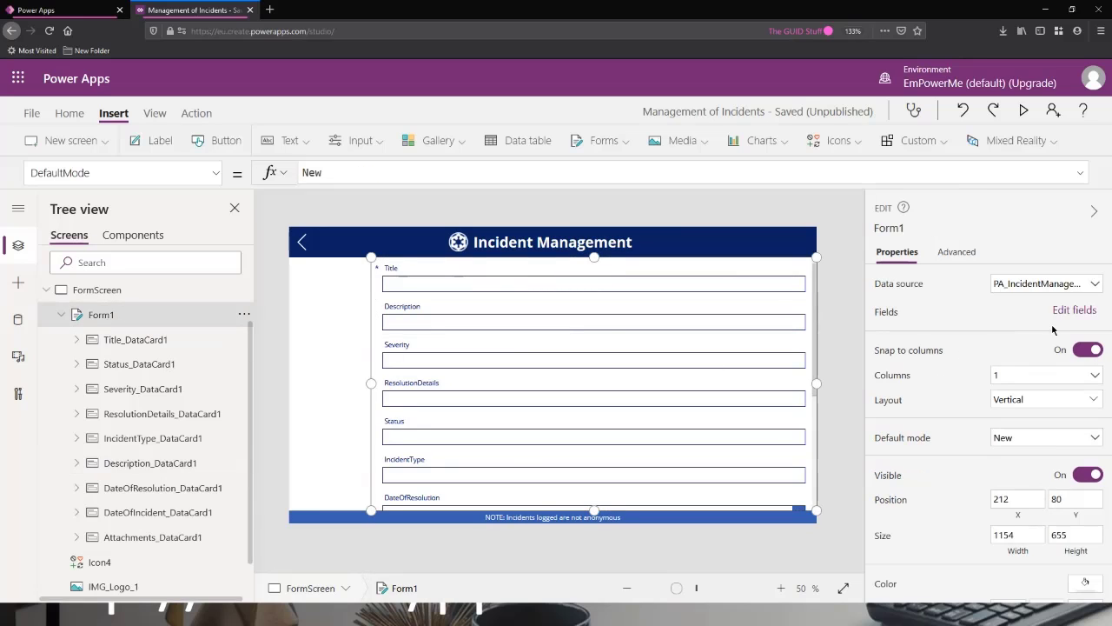
pyautogui.click(1069, 310)
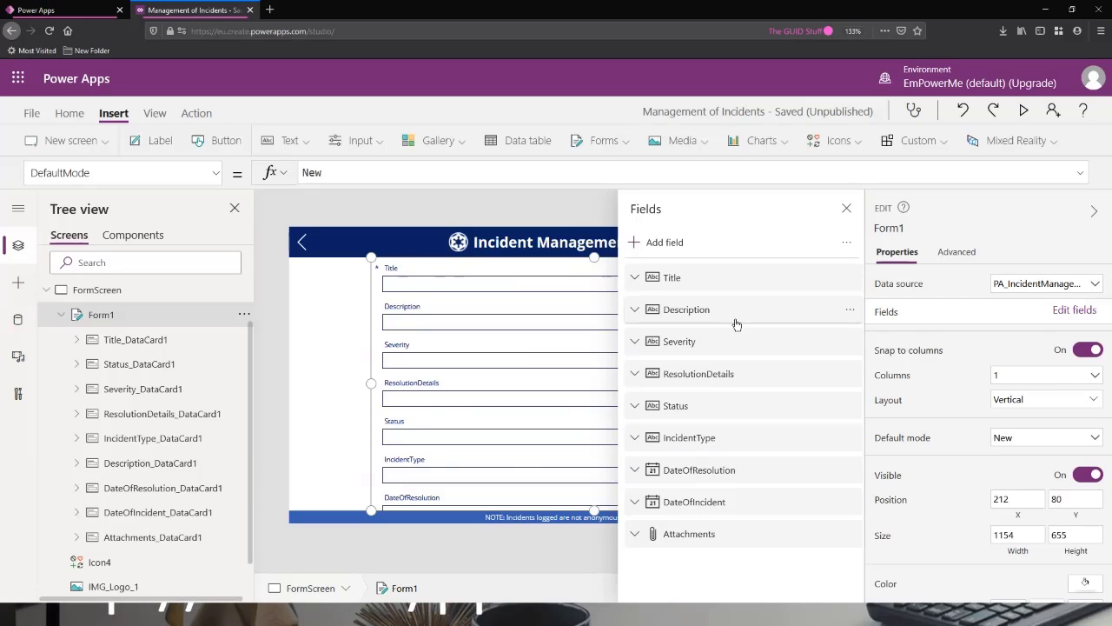
pyautogui.moveTo(688, 408); pyautogui.dragTo(720, 365)
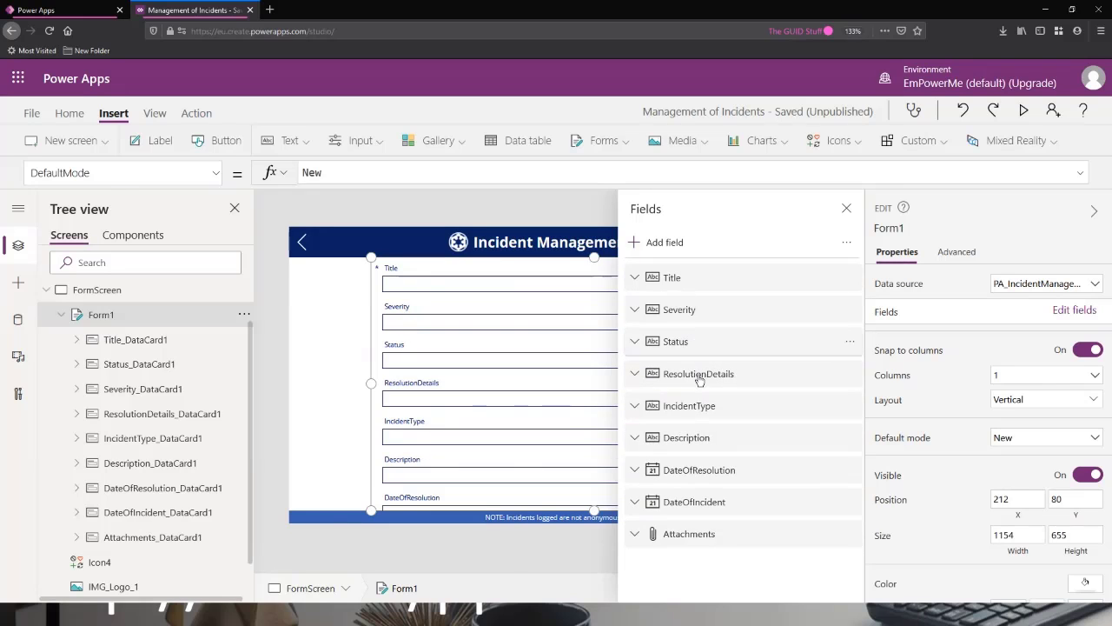
pyautogui.moveTo(698, 437); pyautogui.dragTo(708, 303)
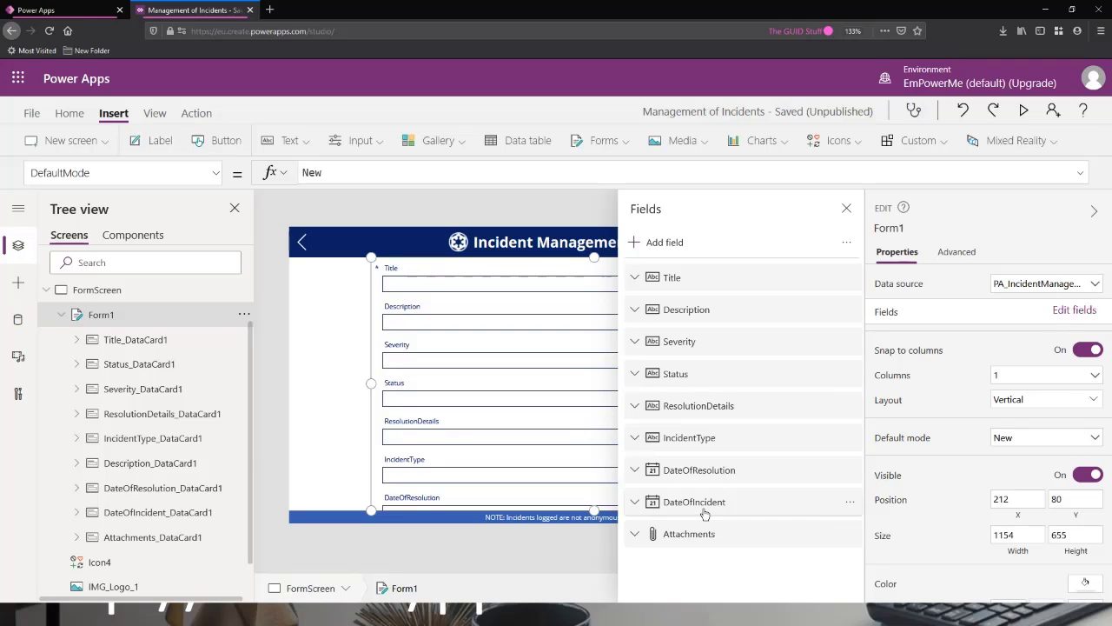
# Arrange the fields after Description in the order IncidentType, Severity, DateOfIncident, Status, ResolutionDetails.
pyautogui.moveTo(703, 508); pyautogui.dragTo(707, 339)
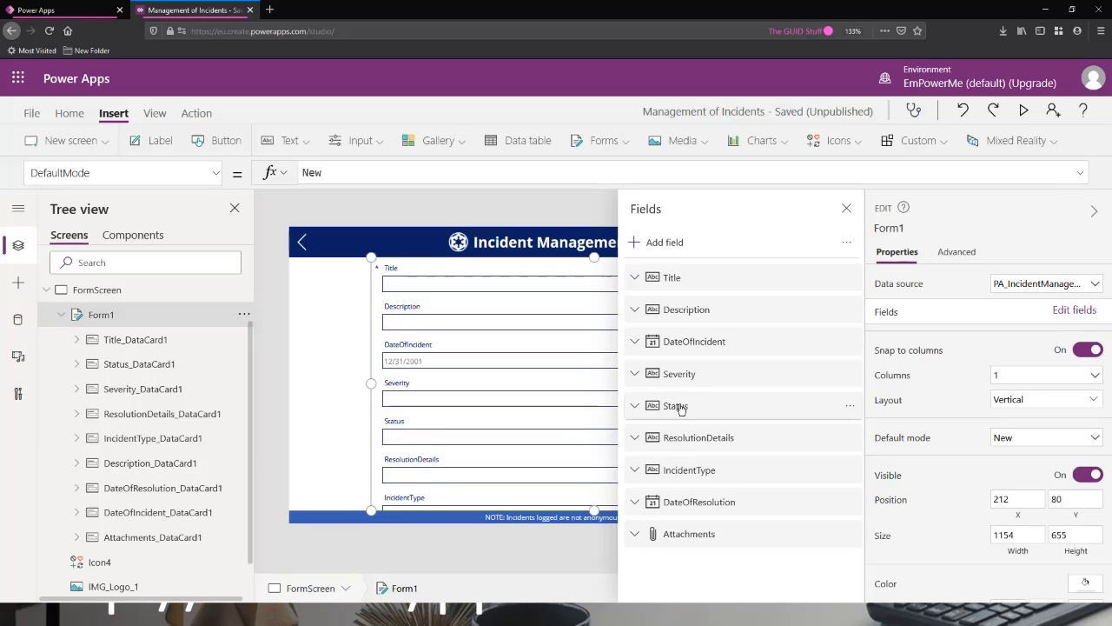
pyautogui.moveTo(682, 410); pyautogui.dragTo(693, 365)
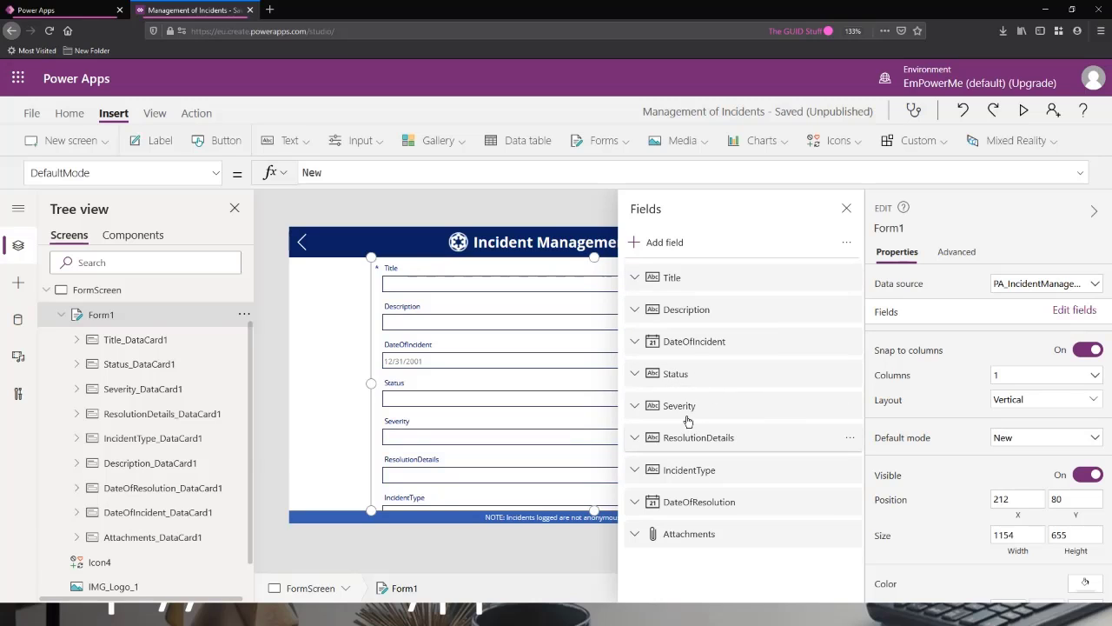
pyautogui.moveTo(690, 412); pyautogui.dragTo(696, 358)
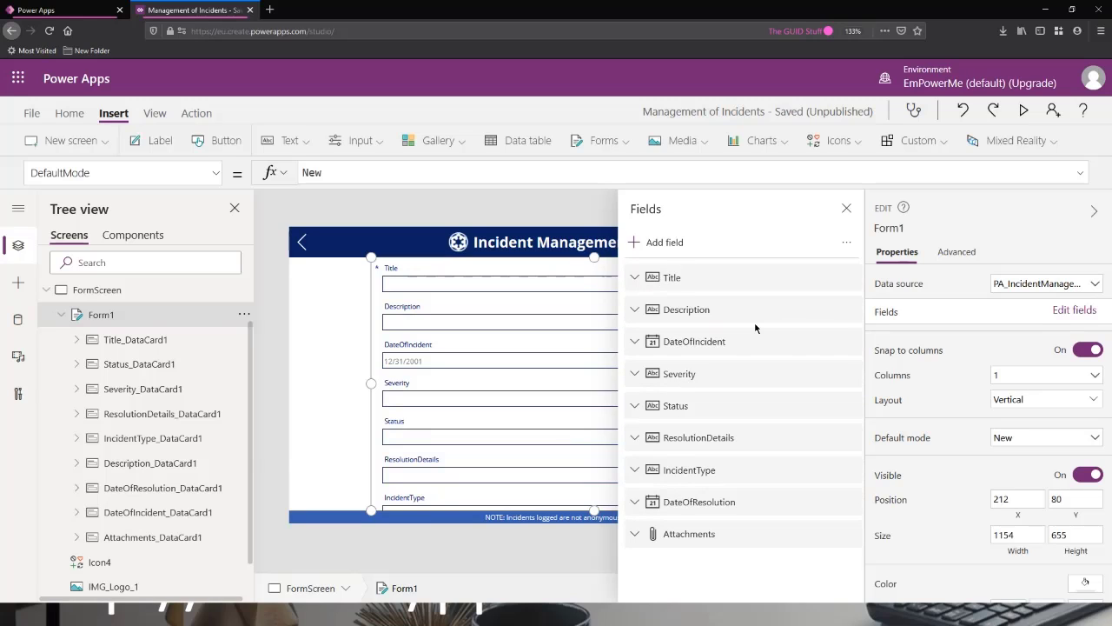
pyautogui.moveTo(700, 472); pyautogui.dragTo(712, 337)
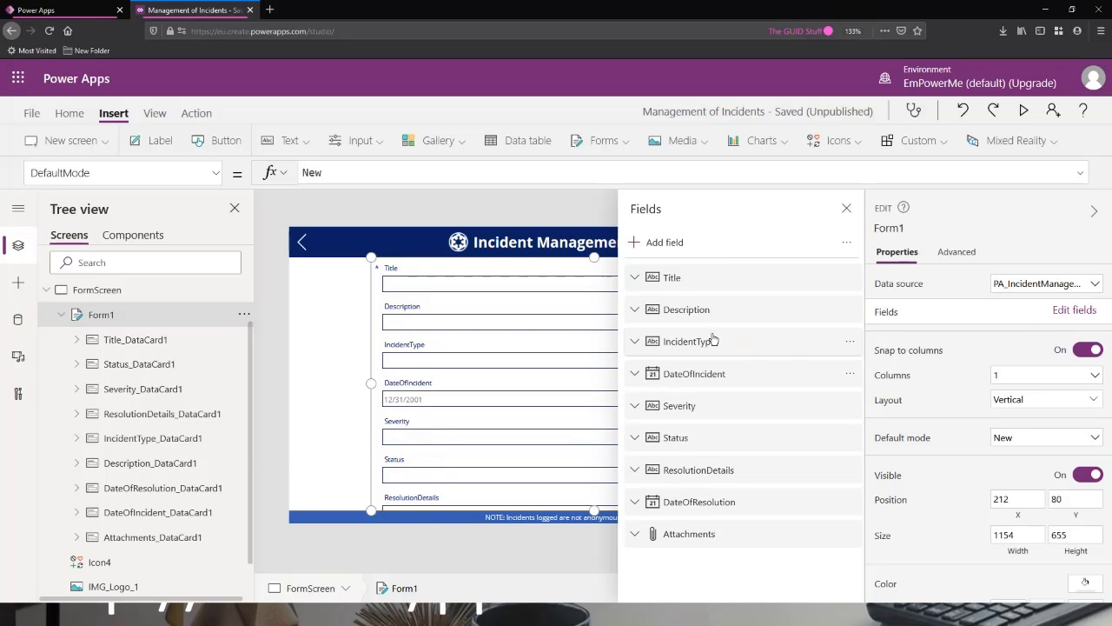
pyautogui.moveTo(695, 410); pyautogui.dragTo(697, 357)
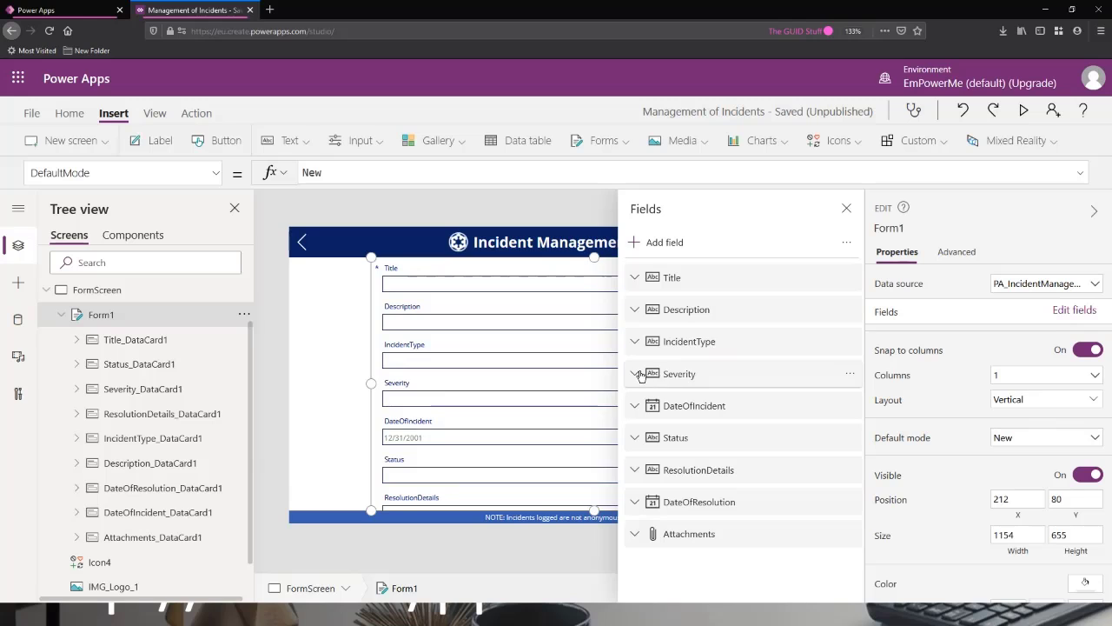
# Change the Description field's control type to Edit multi-line text and collapse its details.
pyautogui.click(635, 277)
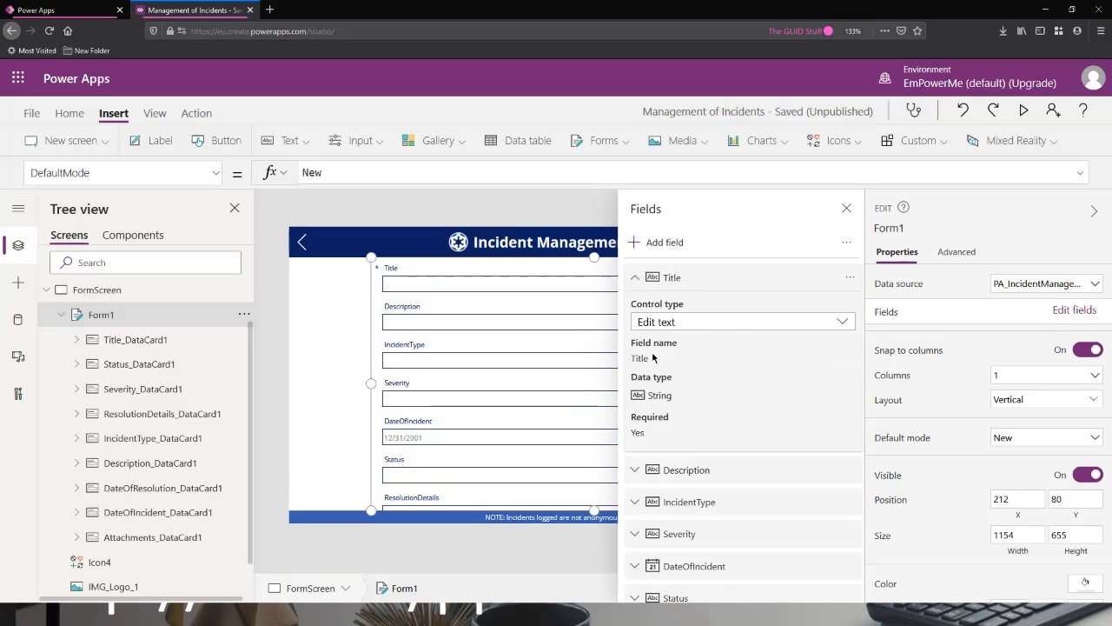
pyautogui.click(635, 278)
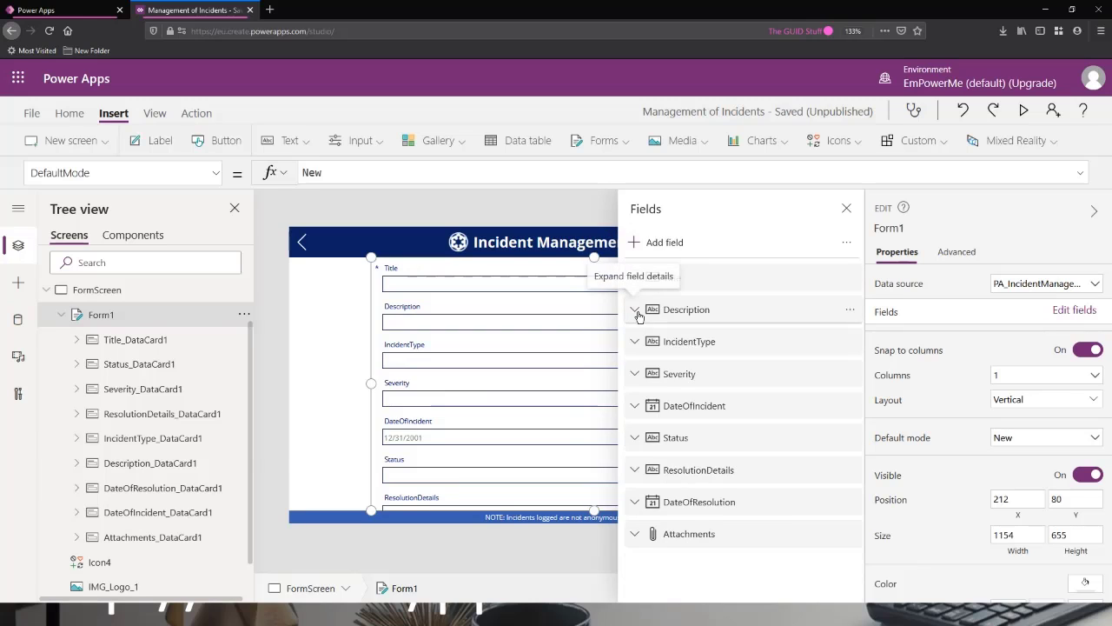
pyautogui.click(635, 310)
pyautogui.click(692, 357)
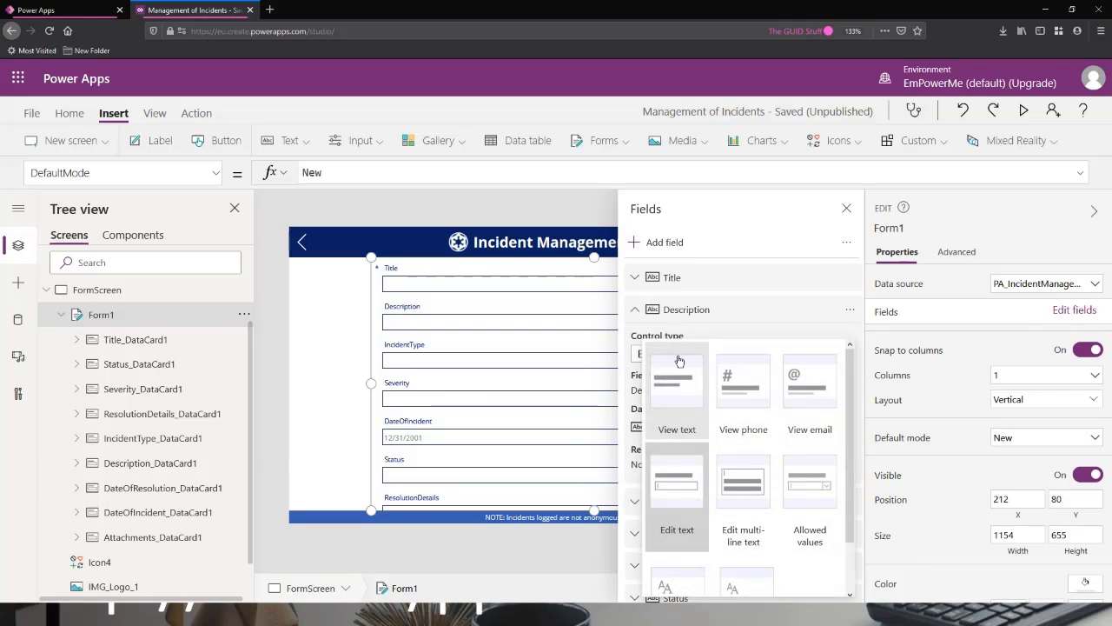
pyautogui.click(746, 488)
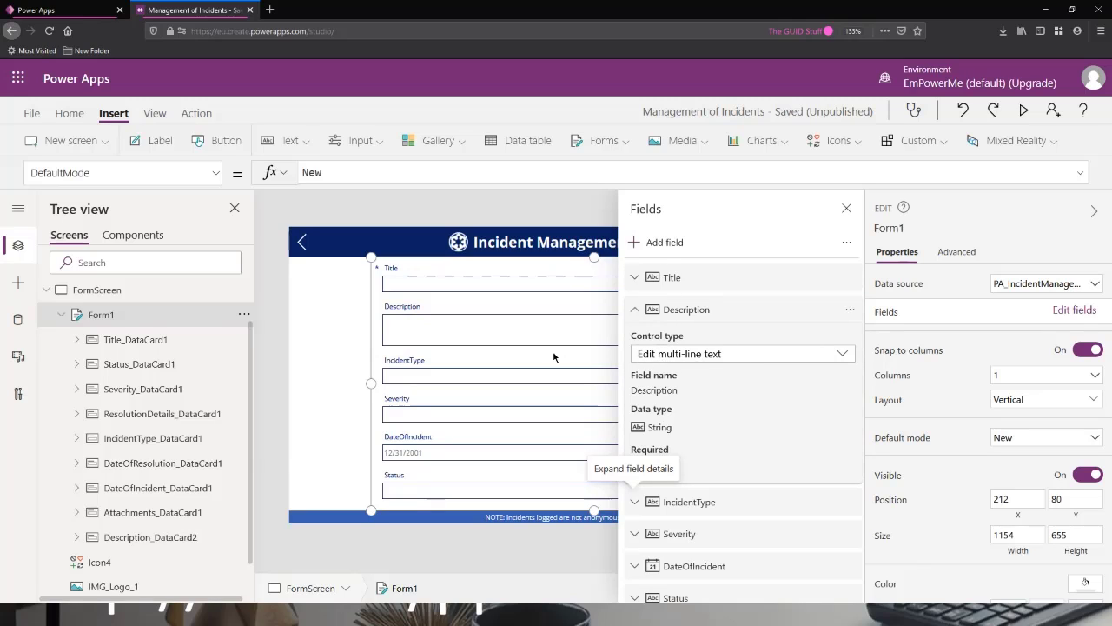
pyautogui.click(637, 311)
# Change the IncidentType field's control type to Allowed values and close the list of fields.
pyautogui.click(634, 341)
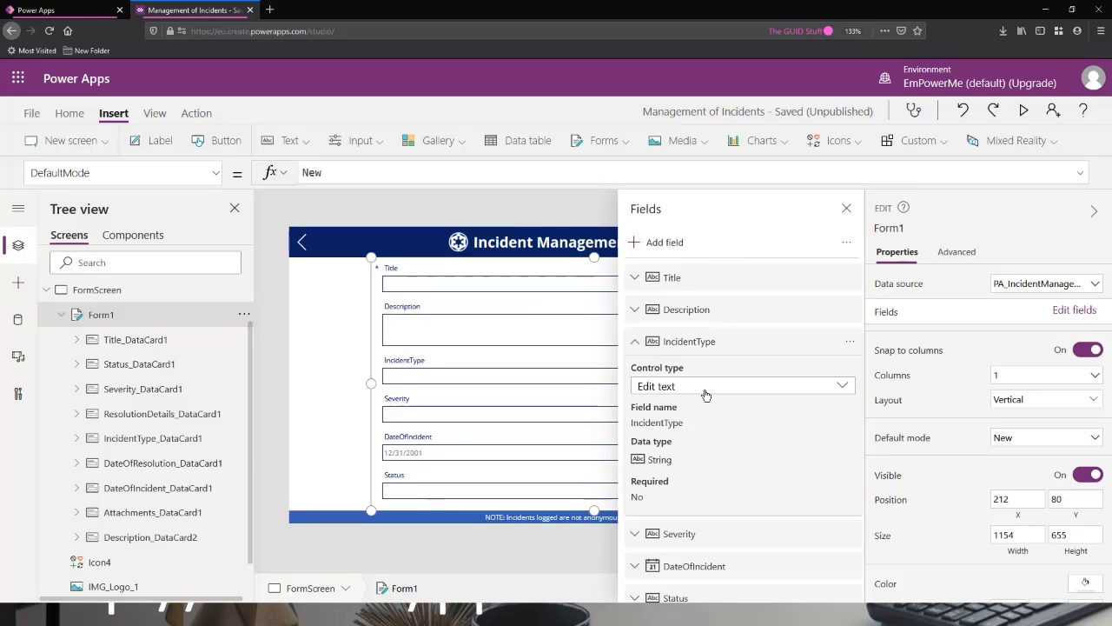
pyautogui.click(706, 394)
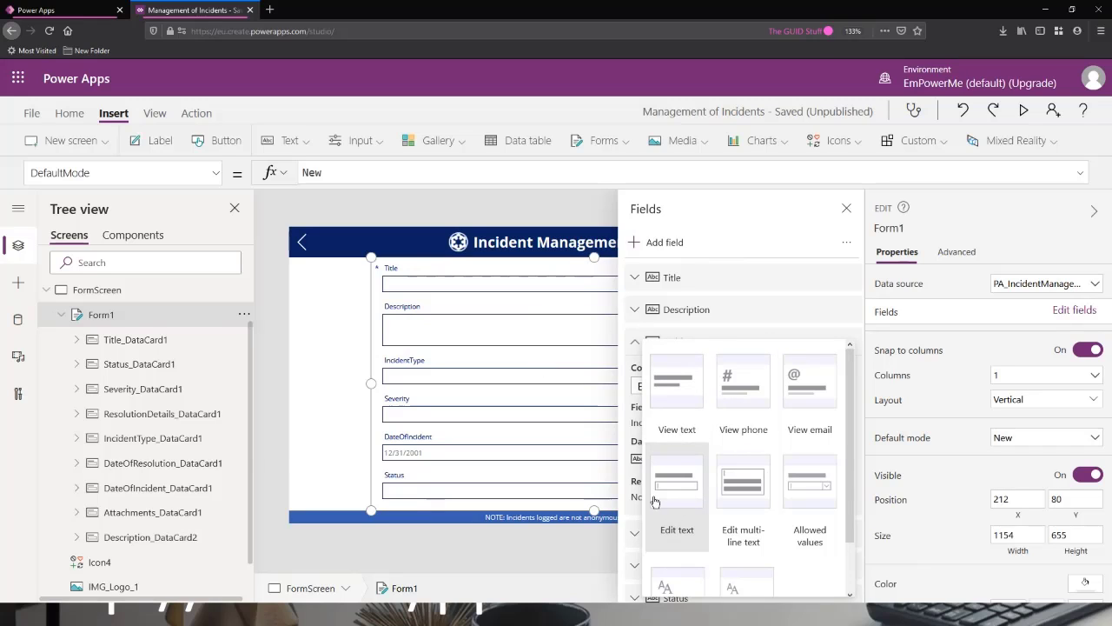
pyautogui.click(811, 490)
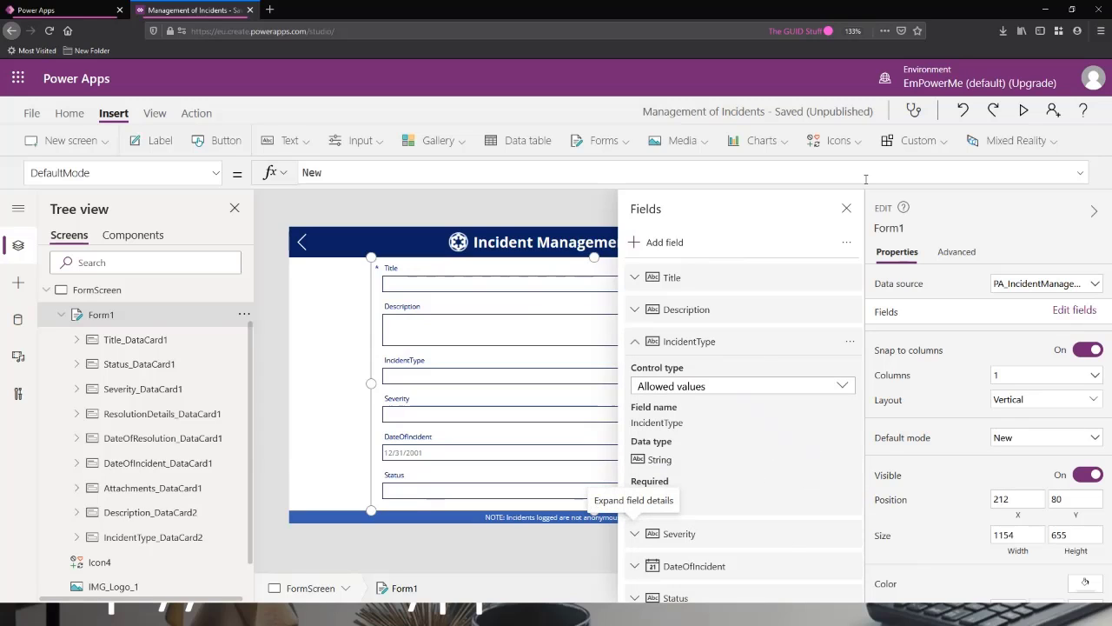
pyautogui.click(847, 210)
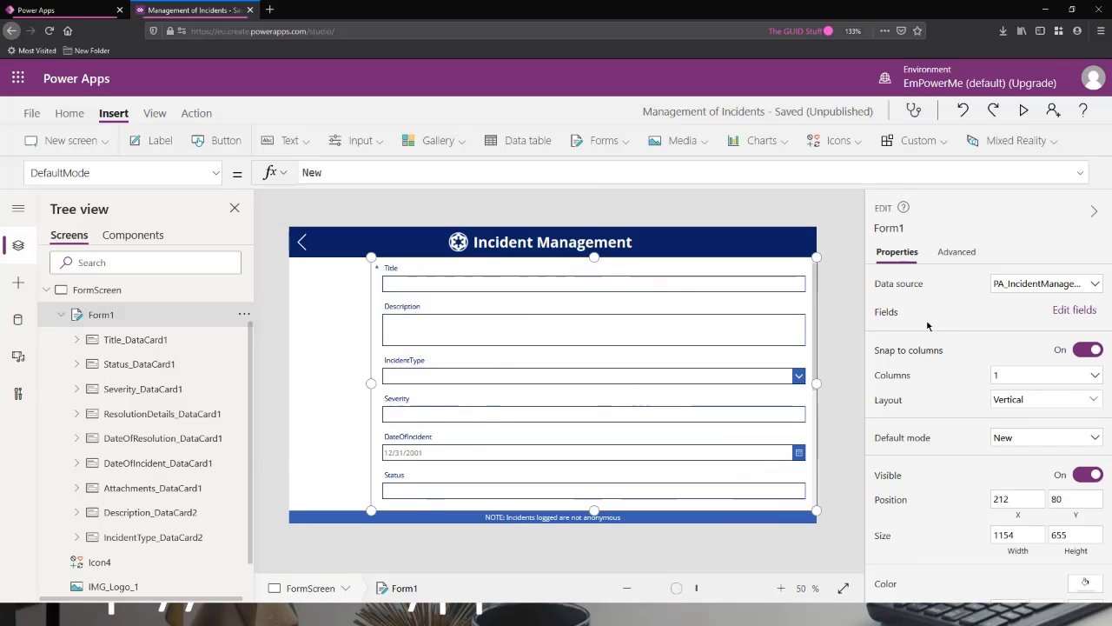
# Reopen Form1's list of fields and change the Severity field's control type to Allowed values.
pyautogui.click(1077, 310)
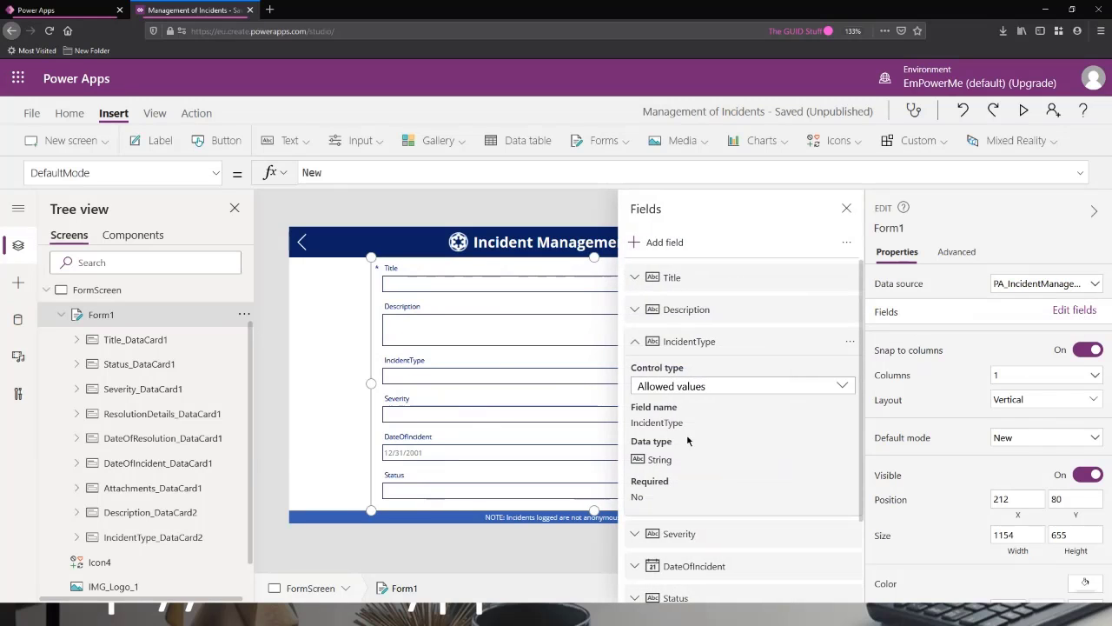
pyautogui.scroll(-1, 687, 434)
pyautogui.click(635, 307)
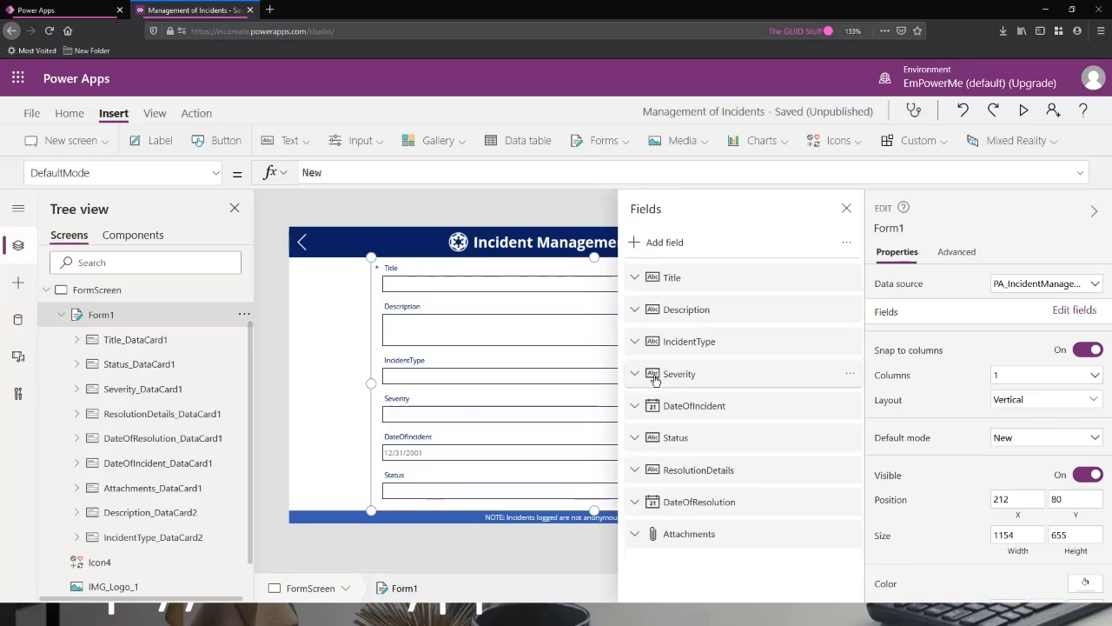
pyautogui.click(637, 375)
pyautogui.scroll(-2, 757, 385)
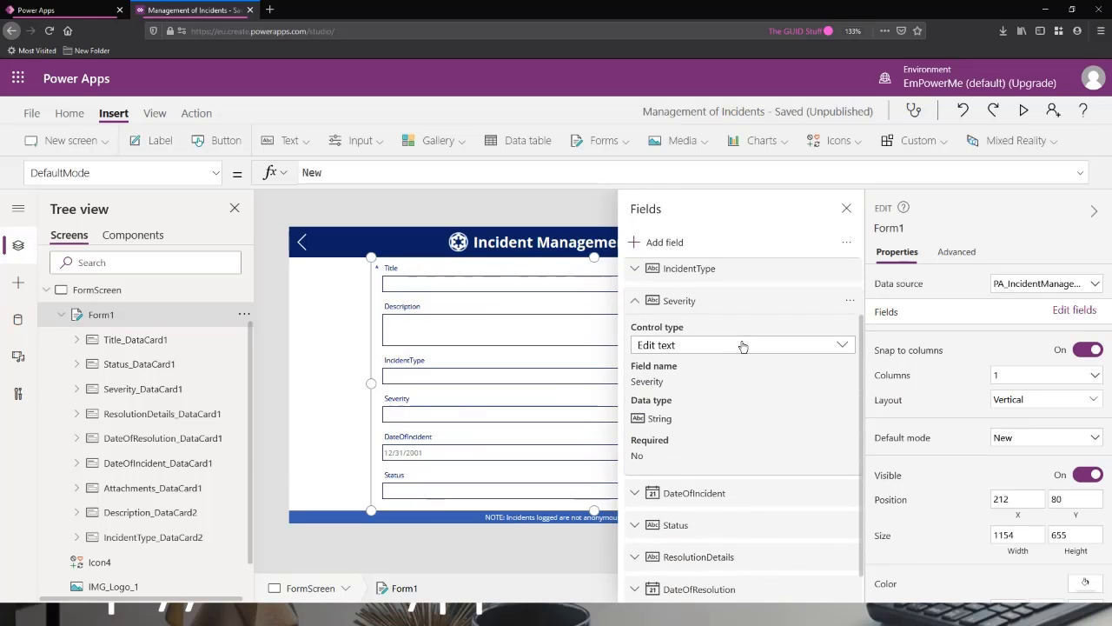
pyautogui.click(742, 345)
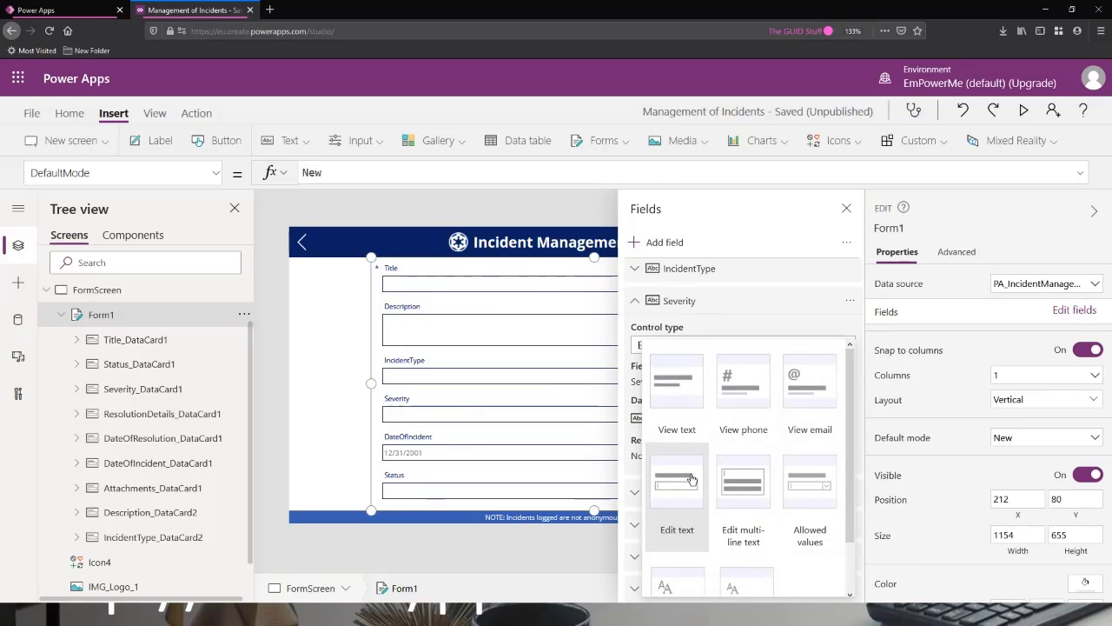
pyautogui.click(811, 484)
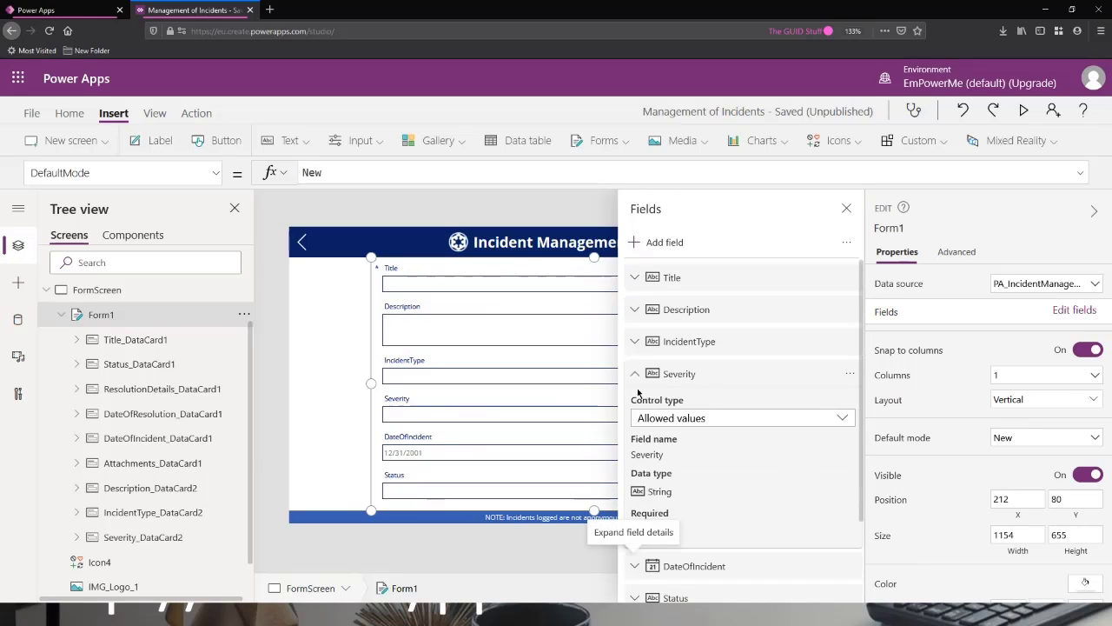
pyautogui.click(635, 373)
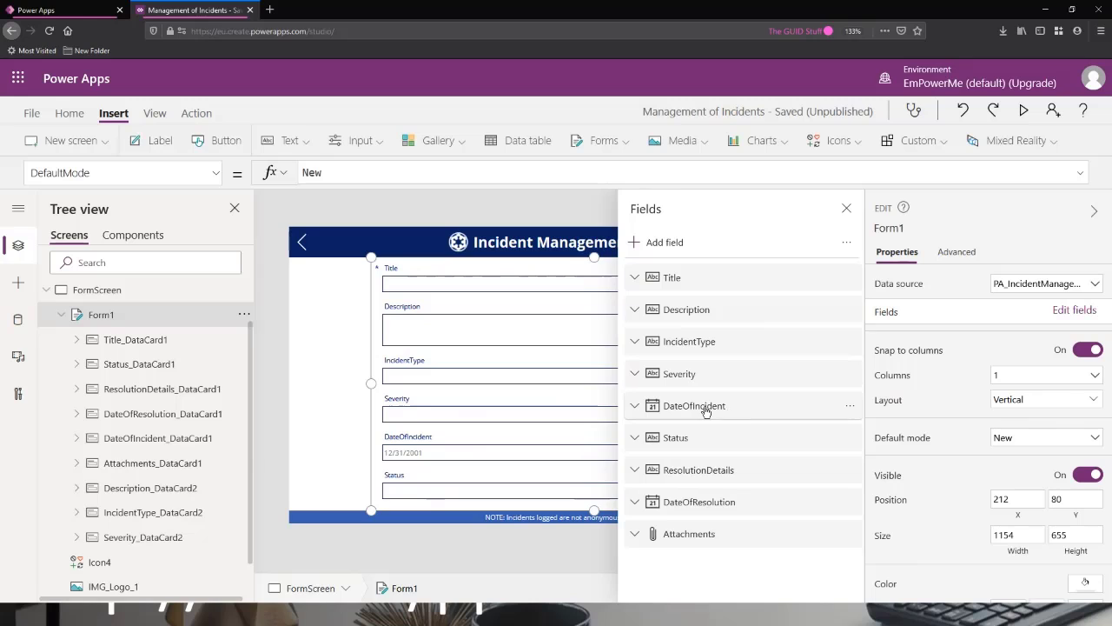
# Check the control types offered for the DateOfIncident field and keep Edit date.
pyautogui.click(636, 406)
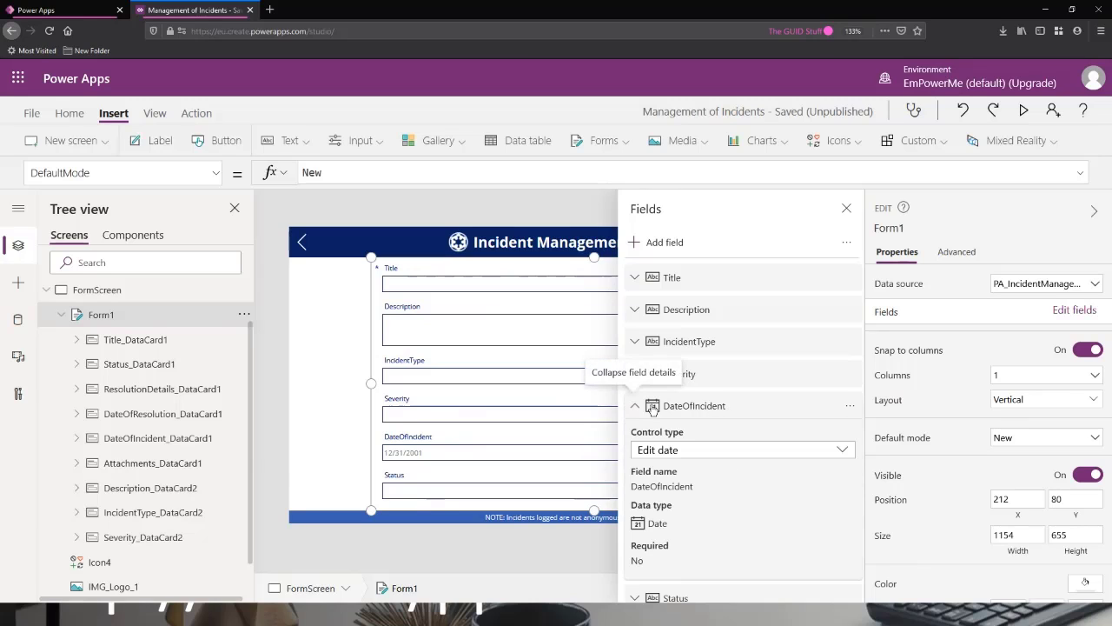
pyautogui.click(684, 450)
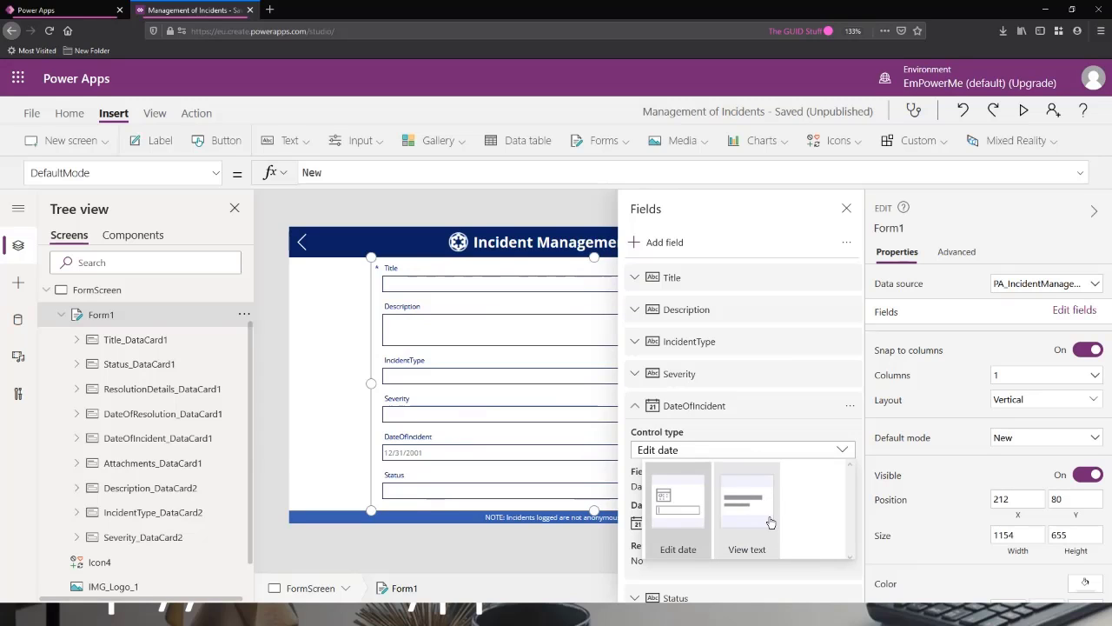
pyautogui.click(684, 510)
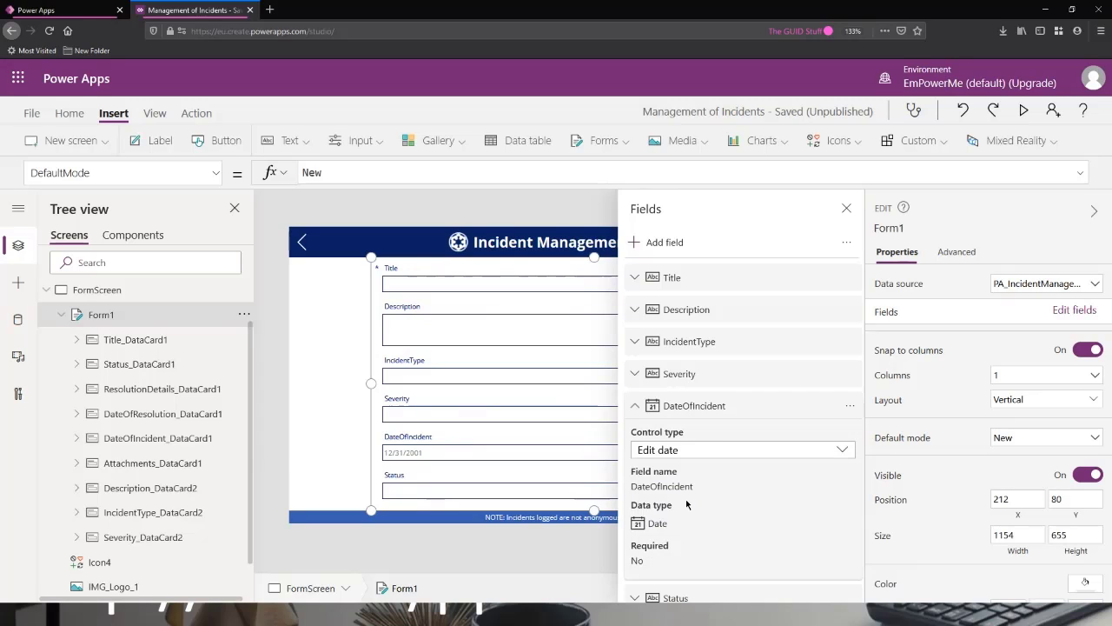
pyautogui.click(637, 406)
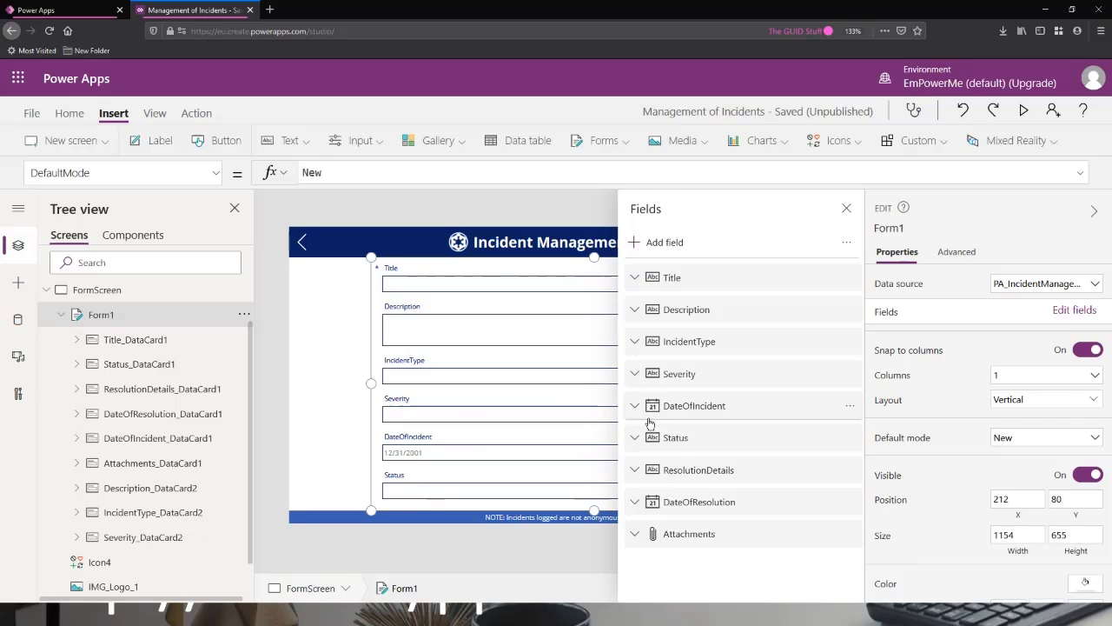
# Change the Status field's control type to Allowed values and collapse its details.
pyautogui.click(635, 438)
pyautogui.scroll(-1, 713, 435)
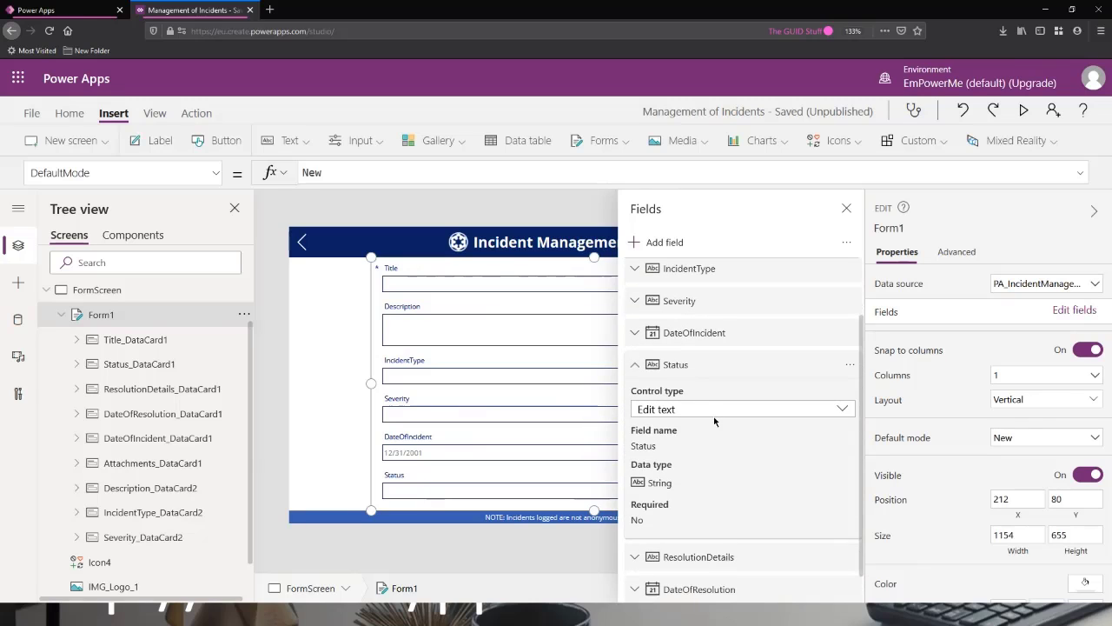
pyautogui.click(714, 407)
pyautogui.click(815, 503)
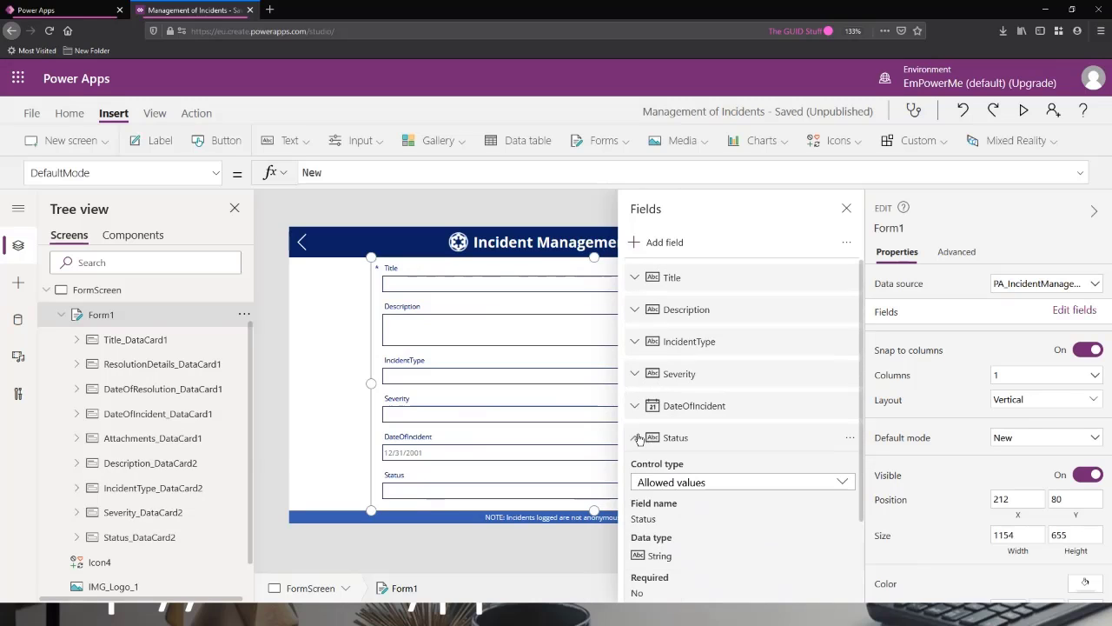
pyautogui.click(635, 437)
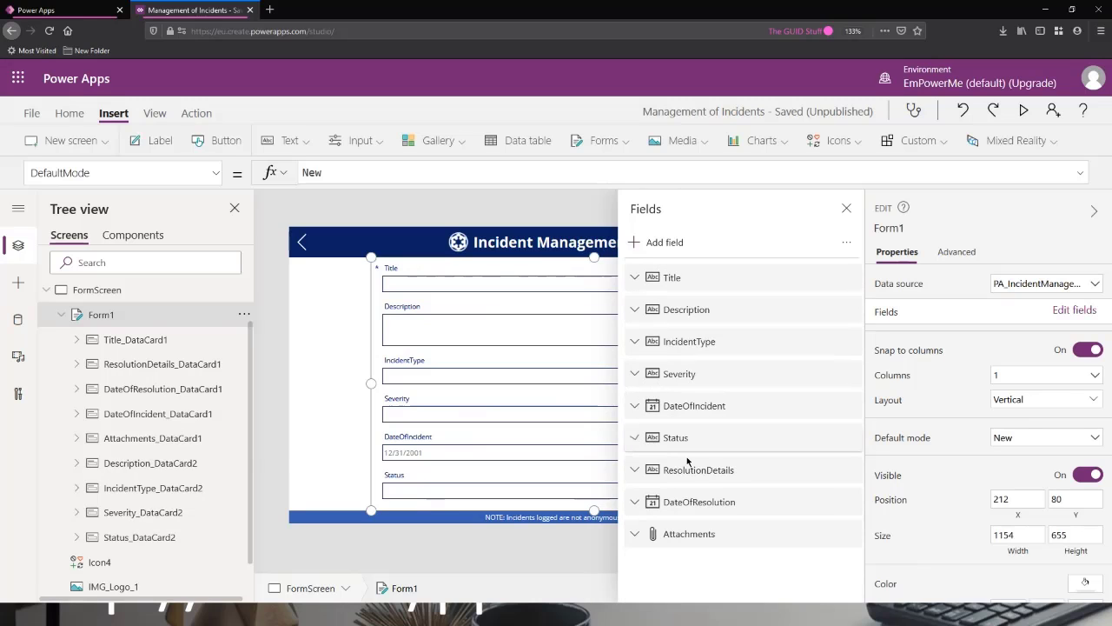
# Change the ResolutionDetails field's control type to Edit multi-line text and collapse its details.
pyautogui.click(635, 470)
pyautogui.click(702, 518)
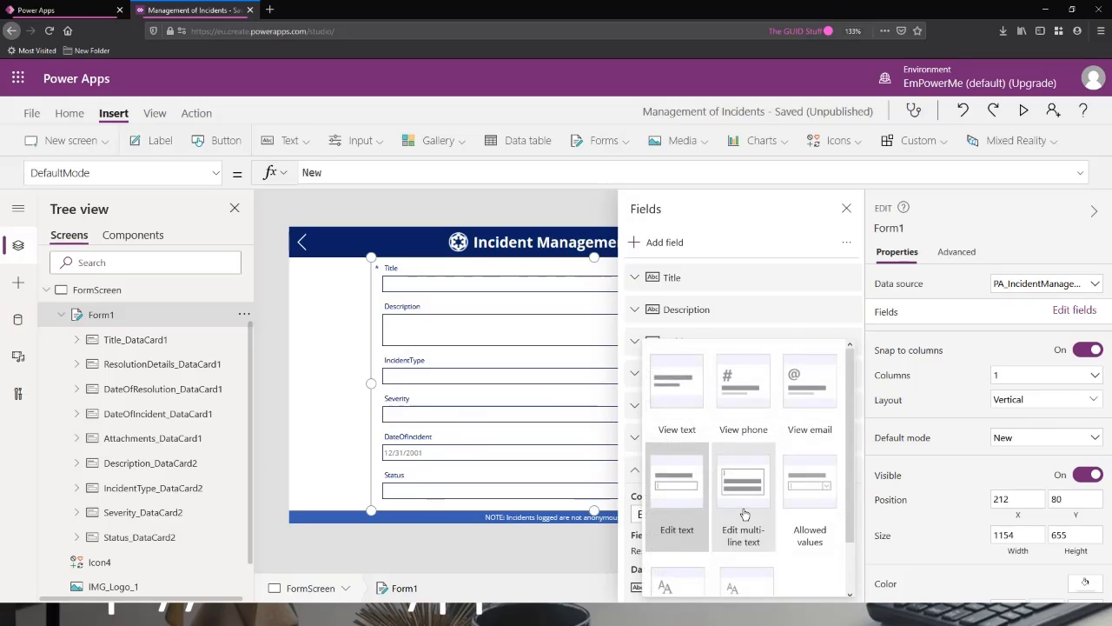
pyautogui.scroll(-1, 744, 513)
pyautogui.click(740, 446)
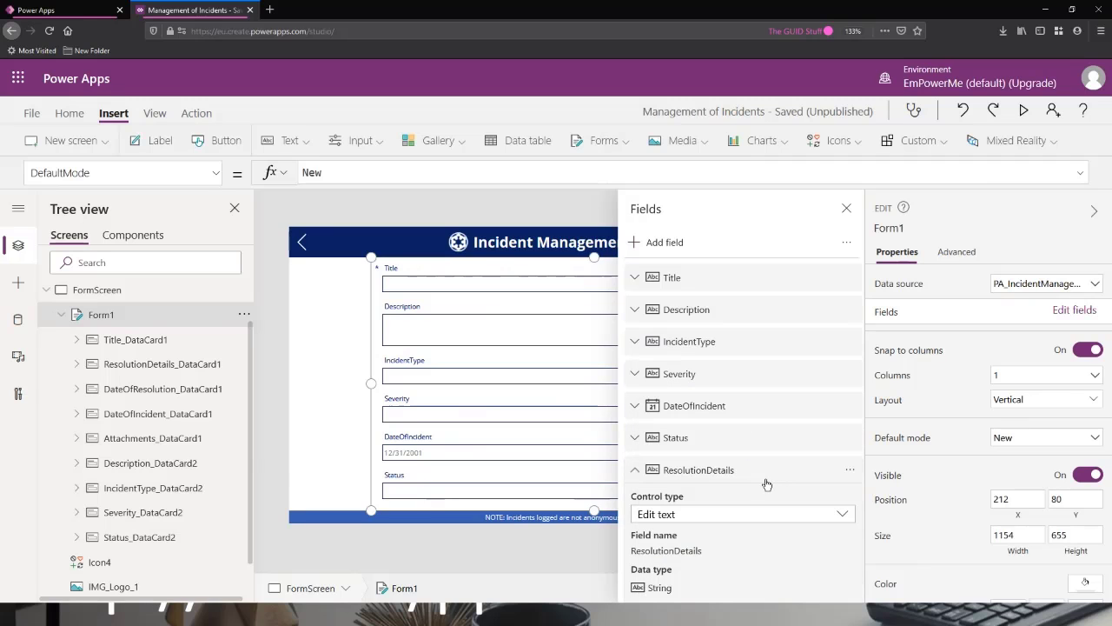
pyautogui.scroll(-2, 756, 452)
pyautogui.click(636, 376)
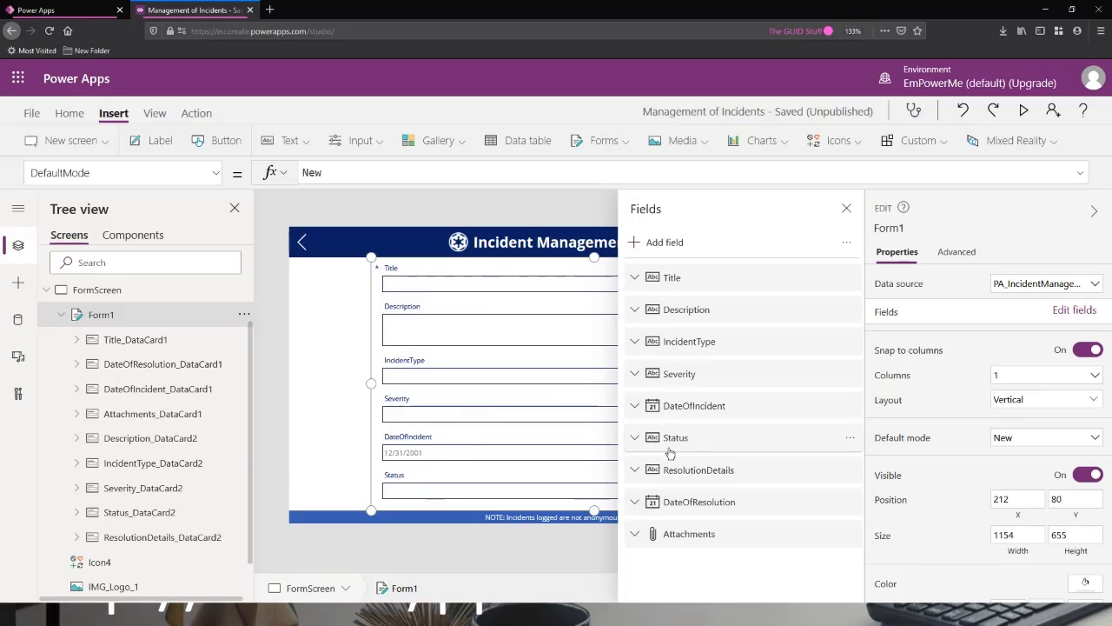
# Check the DateOfResolution field's control type and close the list of fields.
pyautogui.click(635, 502)
pyautogui.scroll(-3, 687, 442)
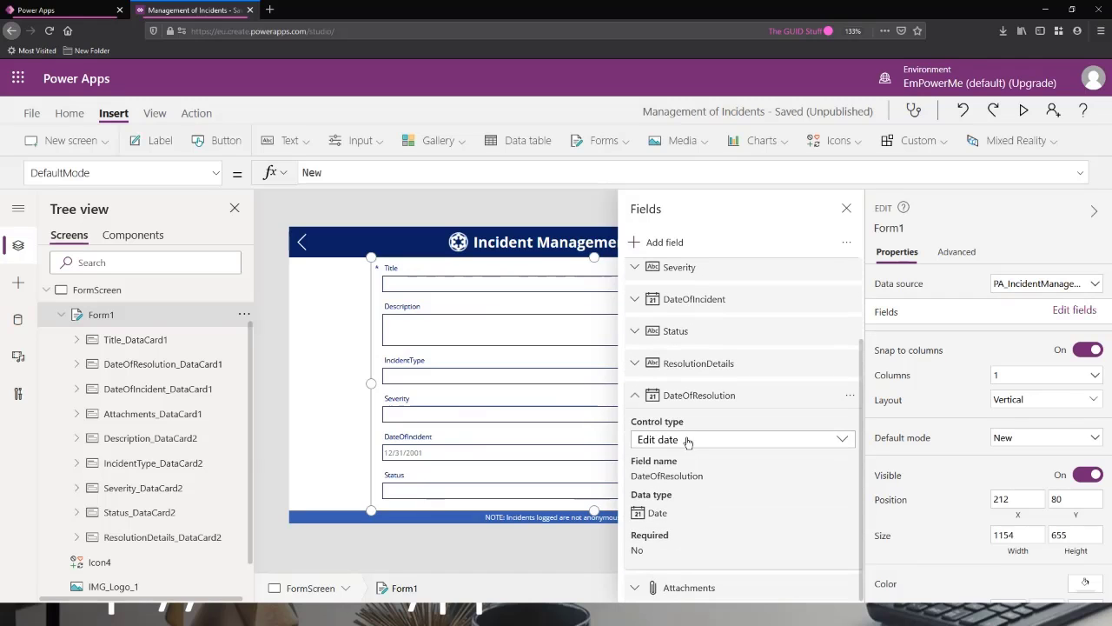
pyautogui.click(640, 401)
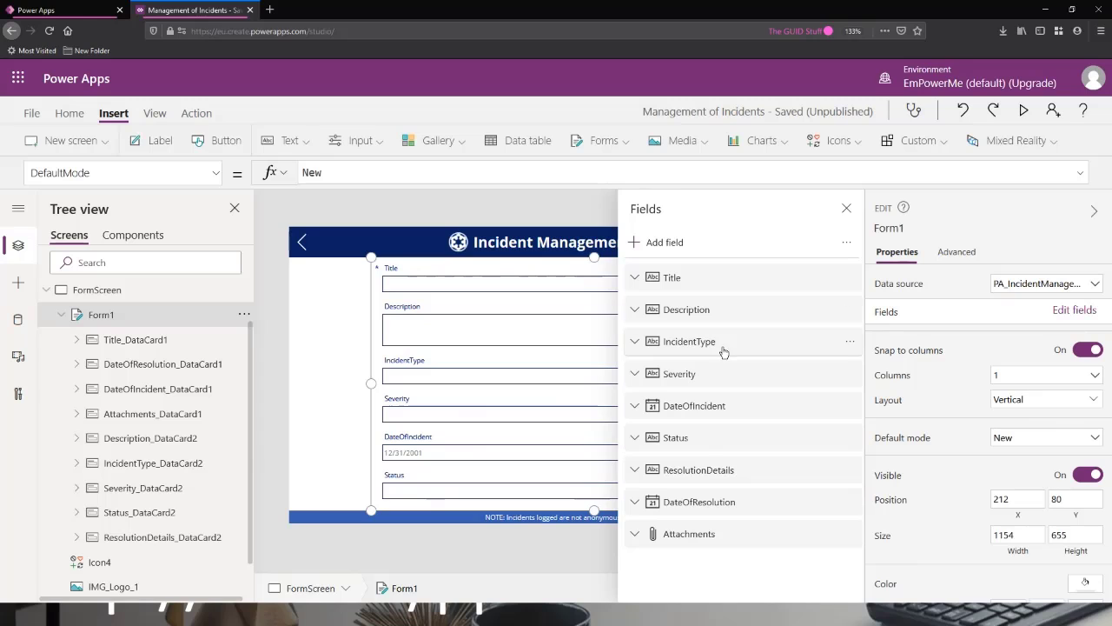
pyautogui.click(847, 211)
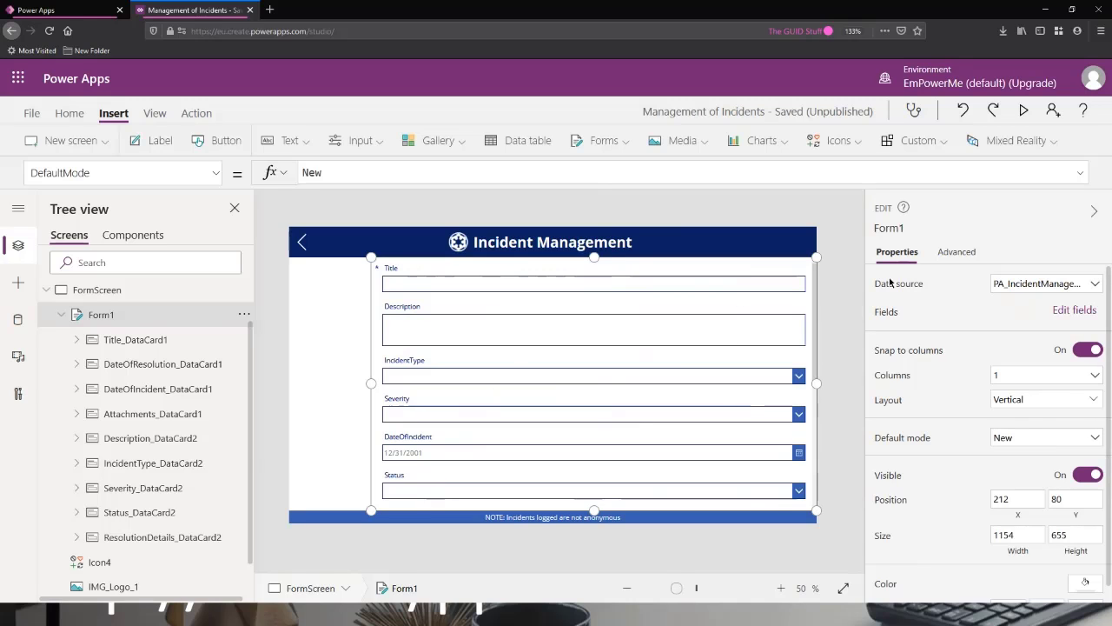
pyautogui.click(708, 278)
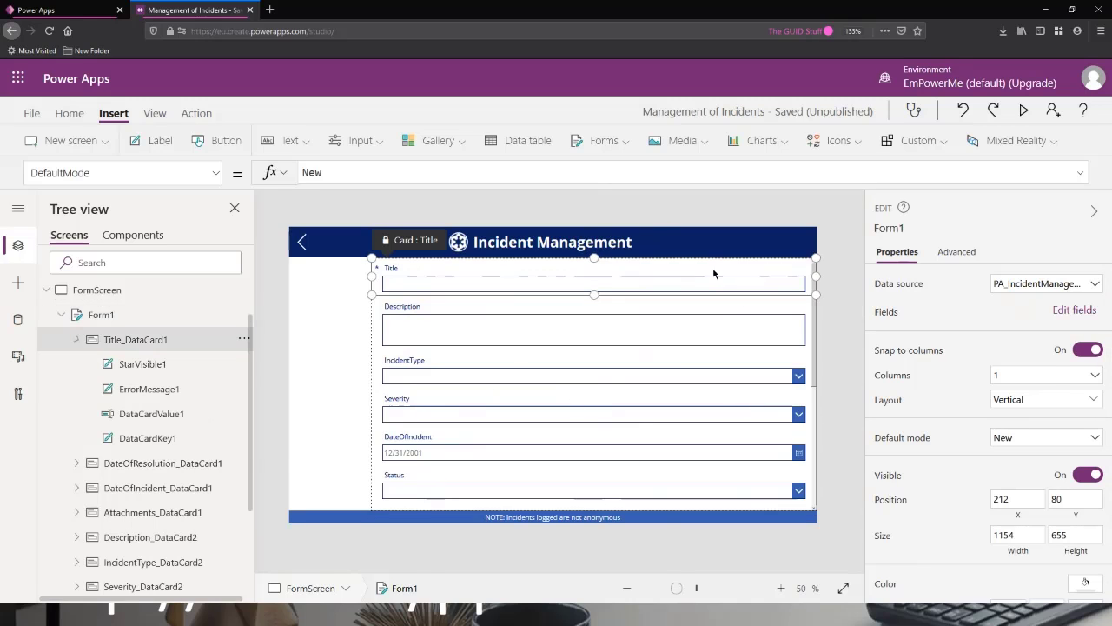
pyautogui.click(710, 309)
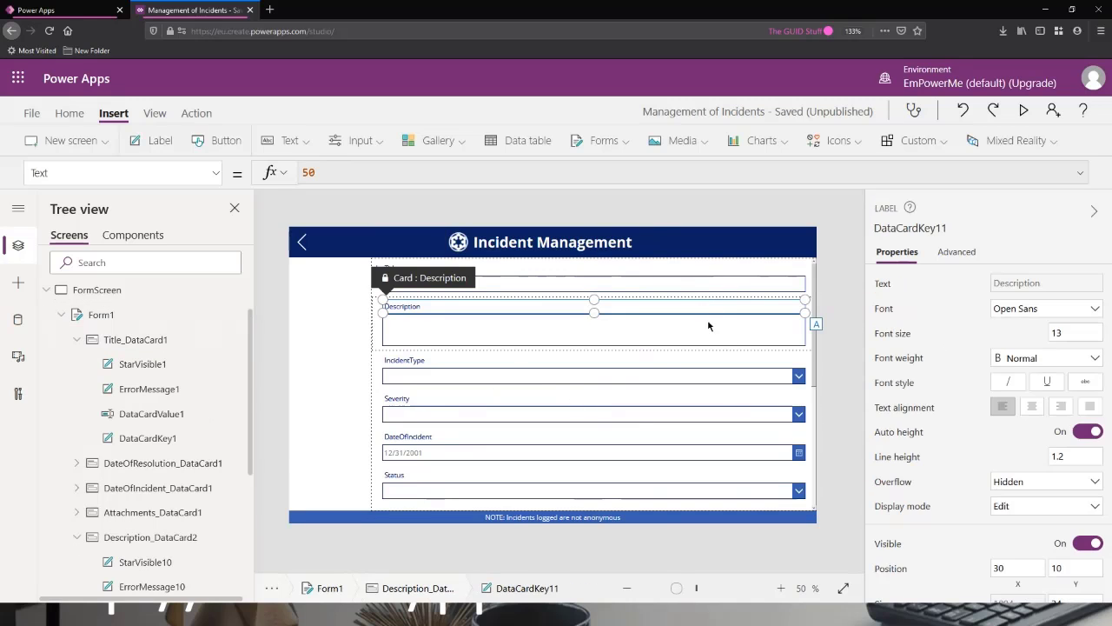
pyautogui.click(77, 339)
pyautogui.click(77, 438)
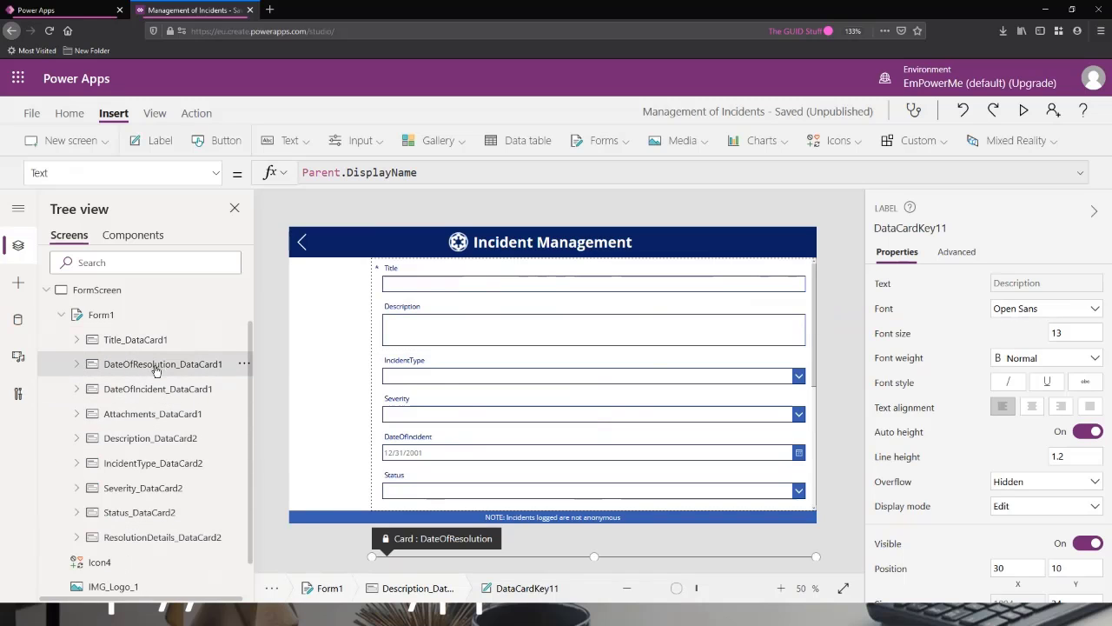
pyautogui.click(157, 388)
pyautogui.click(165, 367)
pyautogui.click(162, 339)
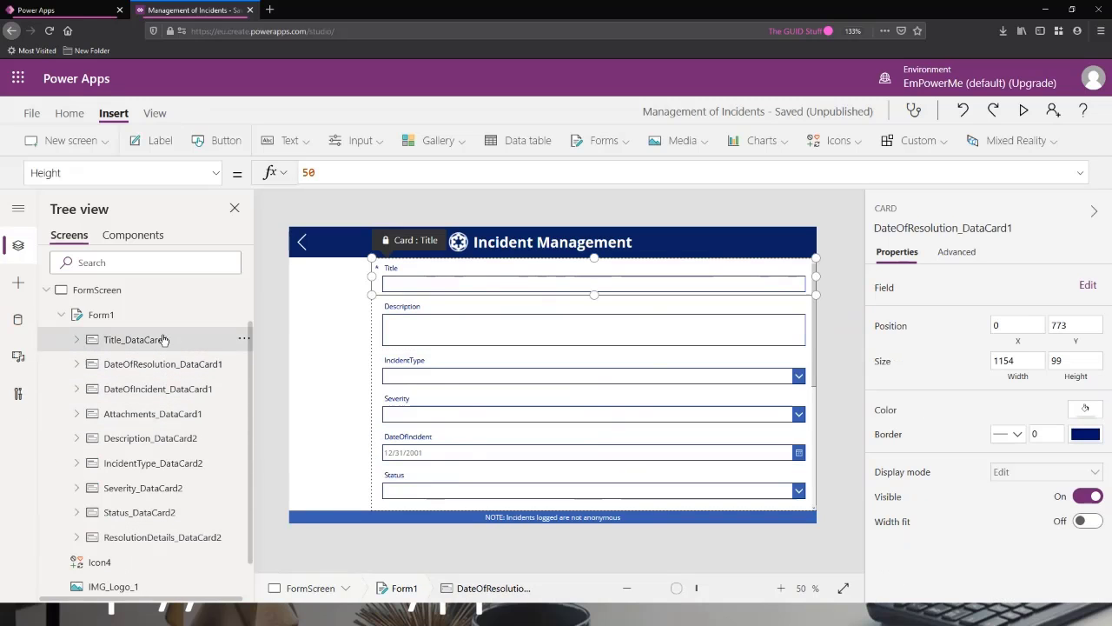
# Select all of Form1's data cards except Title and narrow them together to a width of about 906.
pyautogui.click(164, 365)
pyautogui.keyDown('ctrl'); pyautogui.click(171, 389); pyautogui.keyUp('ctrl')
pyautogui.keyDown('ctrl'); pyautogui.click(170, 416); pyautogui.keyUp('ctrl')
pyautogui.keyDown('ctrl'); pyautogui.click(168, 439); pyautogui.keyUp('ctrl')
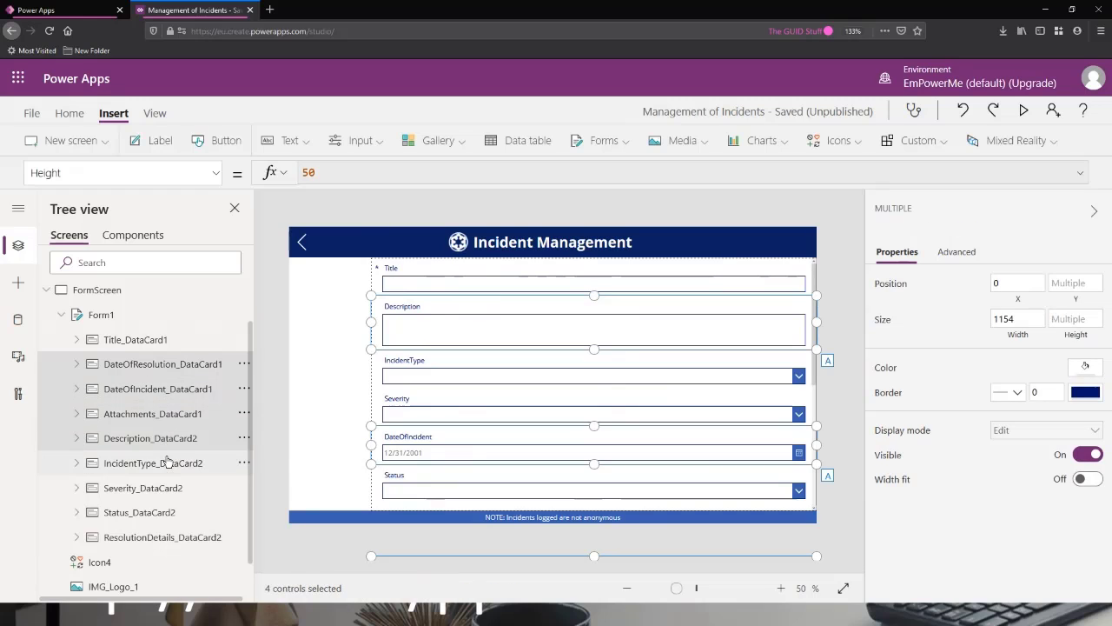
pyautogui.keyDown('ctrl'); pyautogui.click(168, 463); pyautogui.keyUp('ctrl')
pyautogui.keyDown('ctrl'); pyautogui.click(165, 488); pyautogui.keyUp('ctrl')
pyautogui.keyDown('ctrl'); pyautogui.click(164, 513); pyautogui.keyUp('ctrl')
pyautogui.keyDown('ctrl'); pyautogui.click(160, 538); pyautogui.keyUp('ctrl')
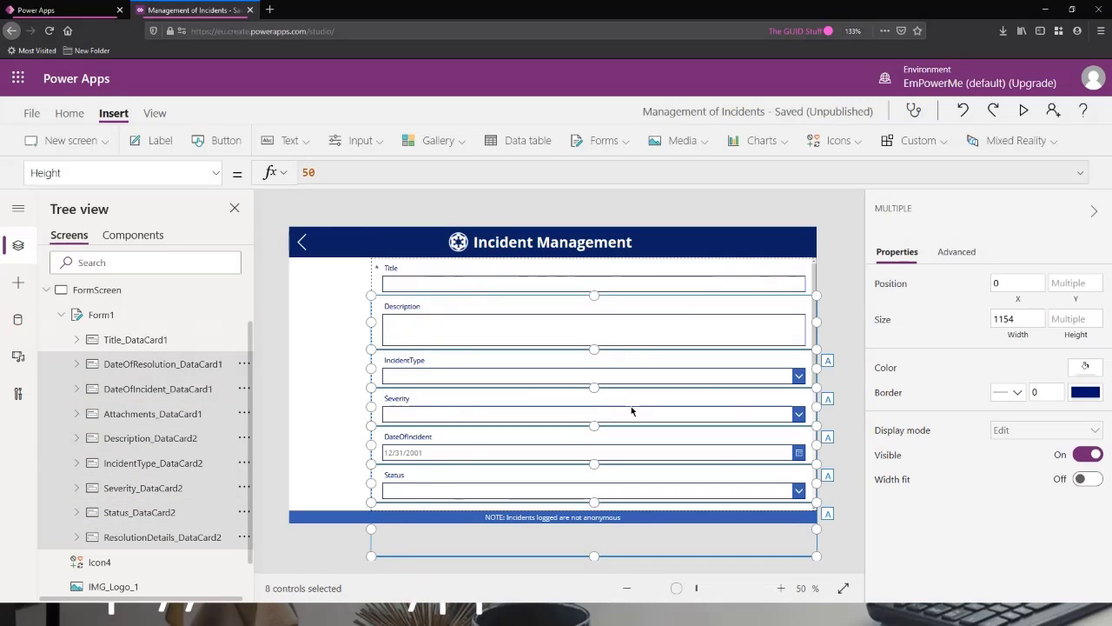
pyautogui.moveTo(757, 371); pyautogui.dragTo(723, 361)
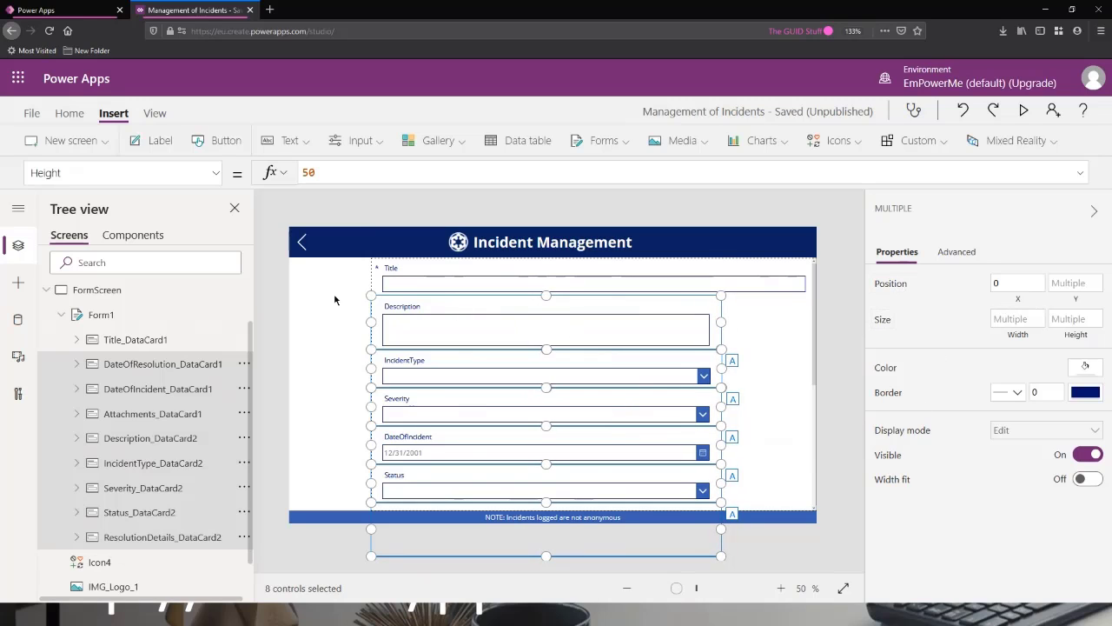
# Set the Title card's size to 906 wide by 99 high to match the width of the other cards.
pyautogui.click(141, 373)
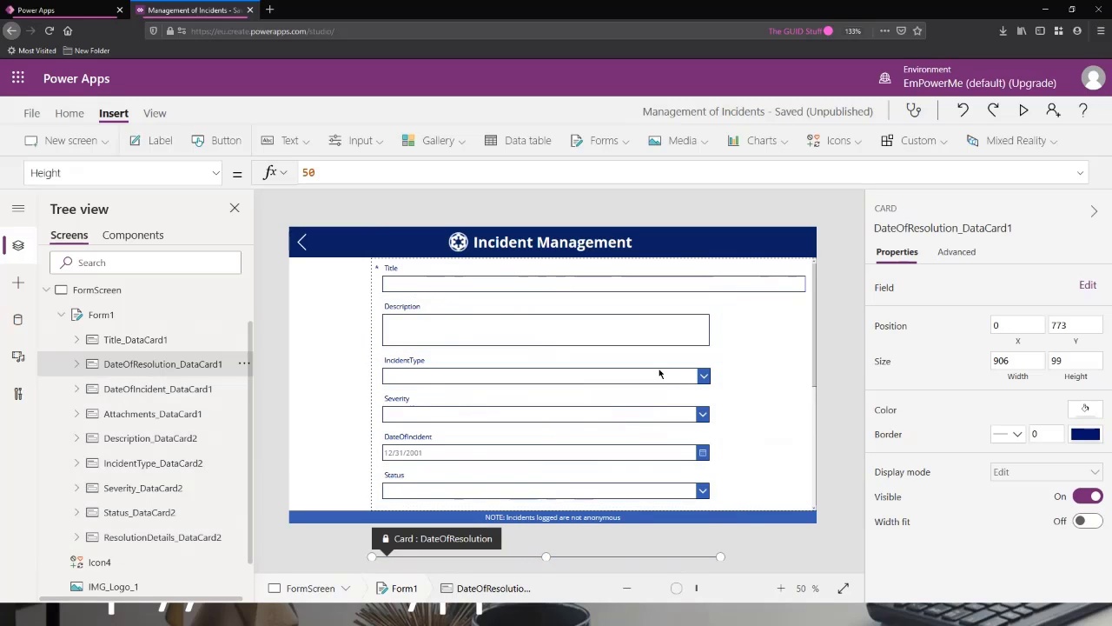
pyautogui.click(662, 302)
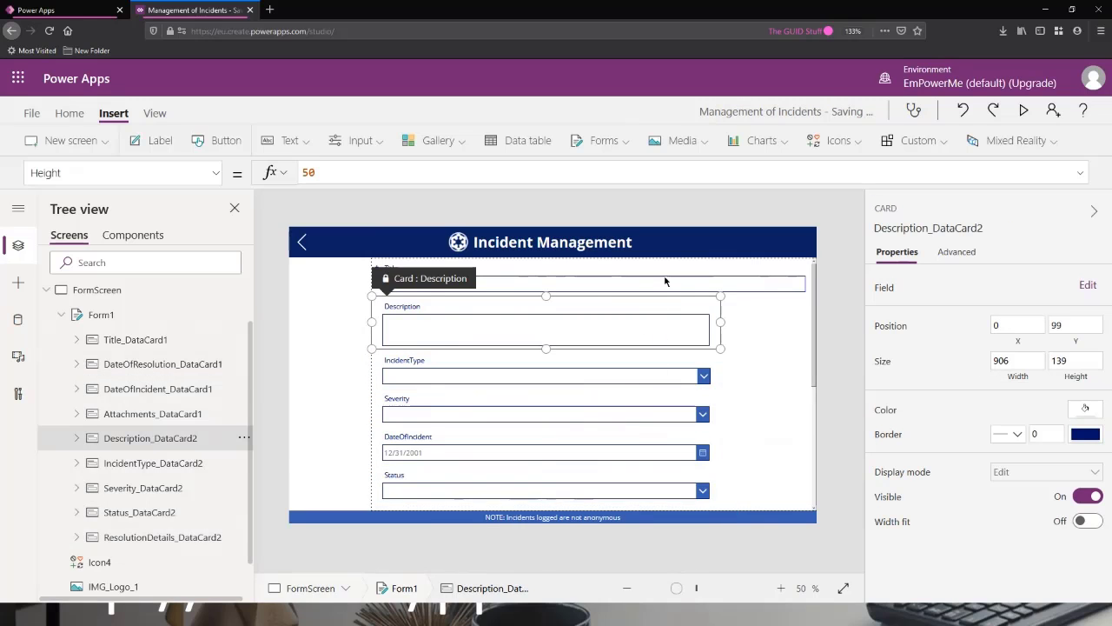
pyautogui.click(673, 280)
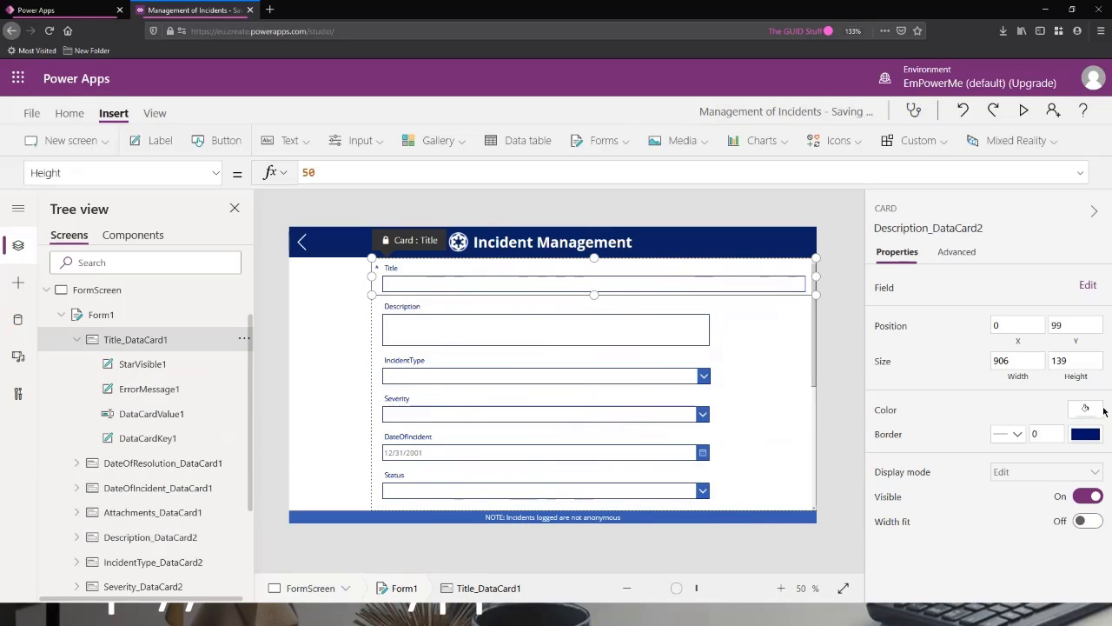
pyautogui.click(1032, 363)
pyautogui.write('9')
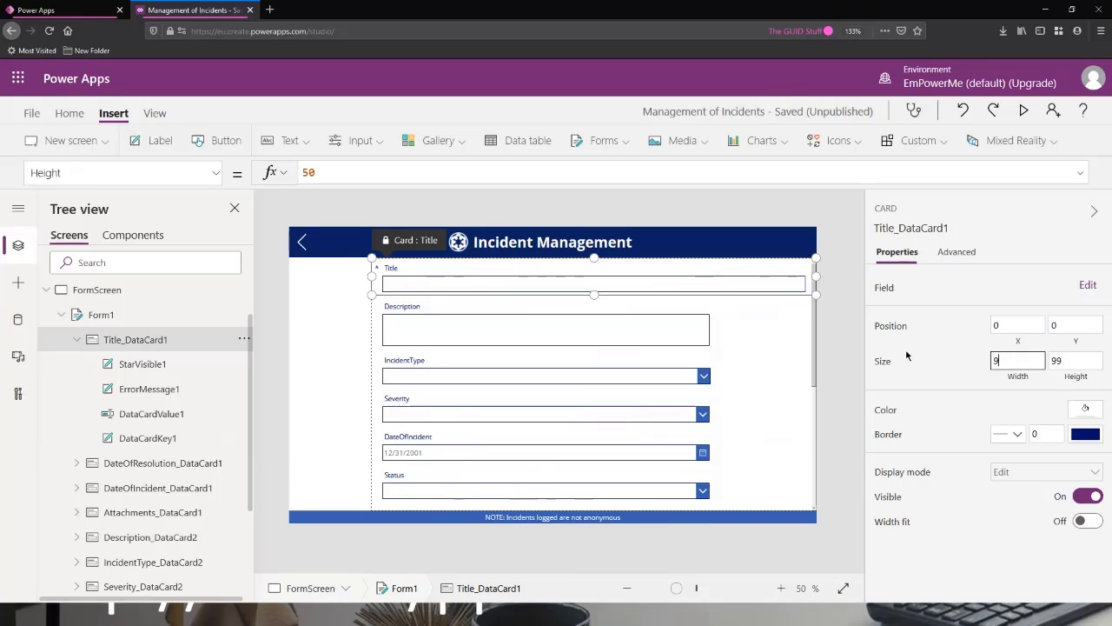
pyautogui.write('06')
pyautogui.click(1061, 358)
pyautogui.write('99')
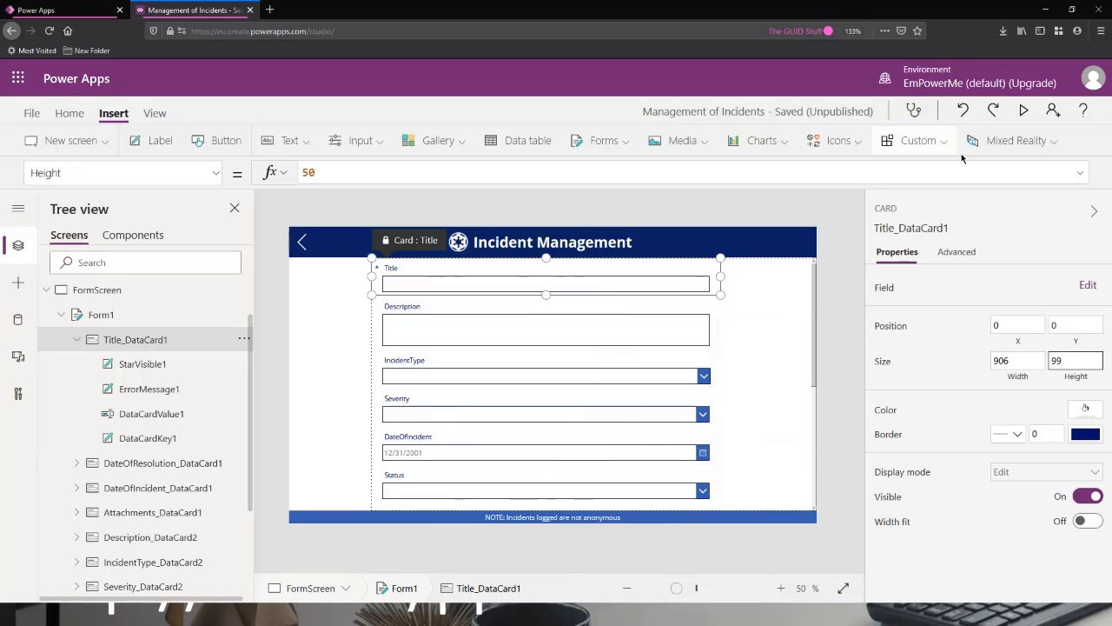
# Preview the app and try the Severity and Status drop-downs in the incident form.
pyautogui.click(1024, 110)
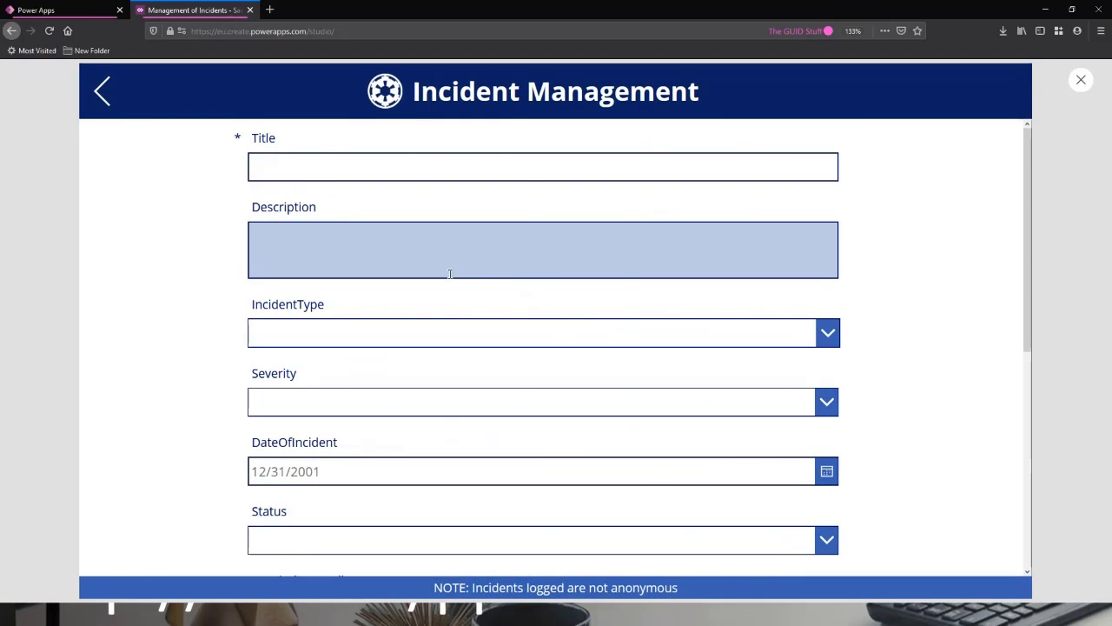
pyautogui.scroll(-1, 477, 261)
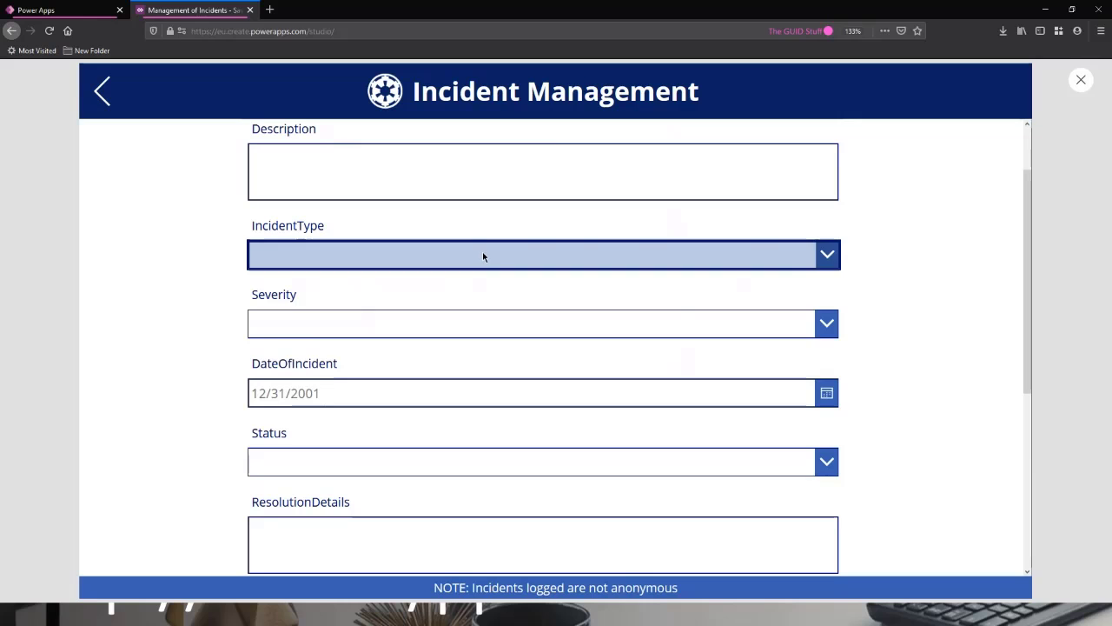
pyautogui.click(832, 333)
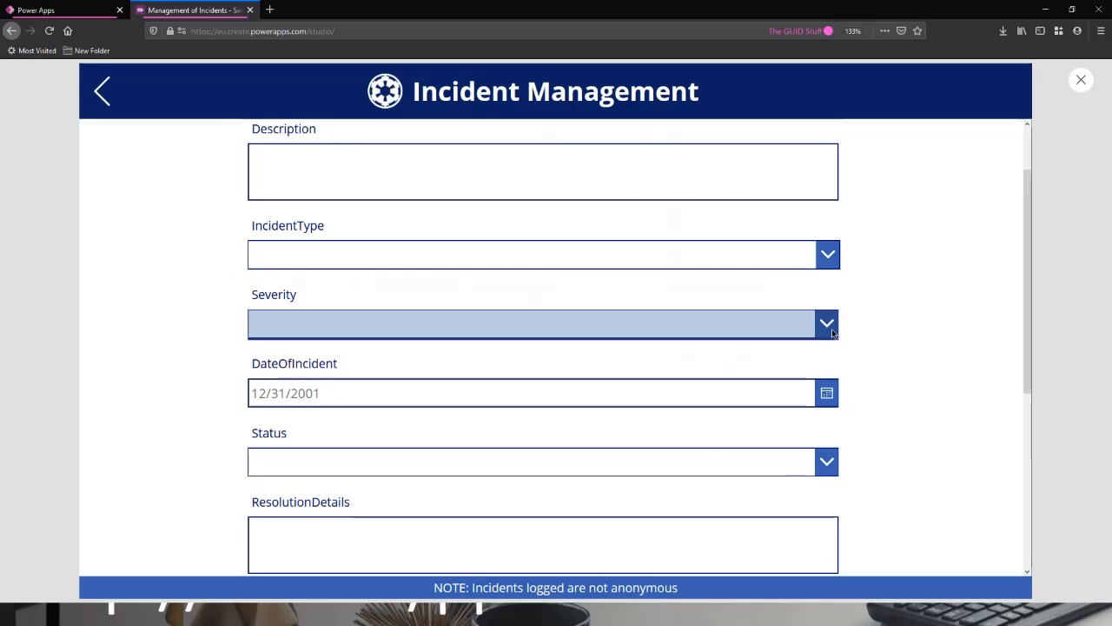
pyautogui.scroll(-1, 865, 299)
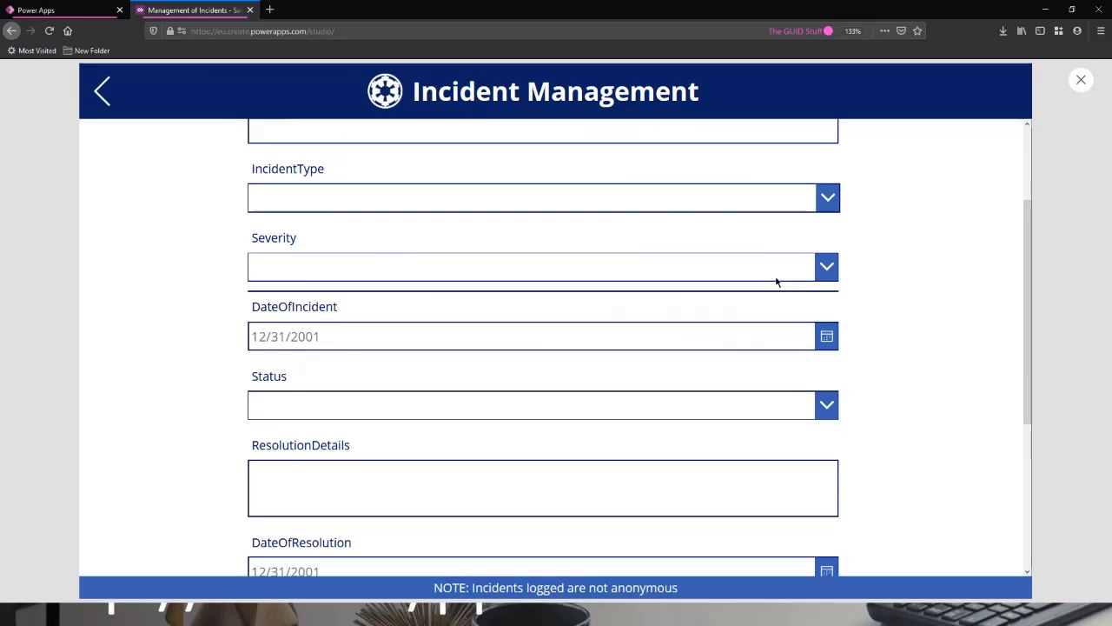
pyautogui.click(829, 384)
pyautogui.scroll(2, 487, 219)
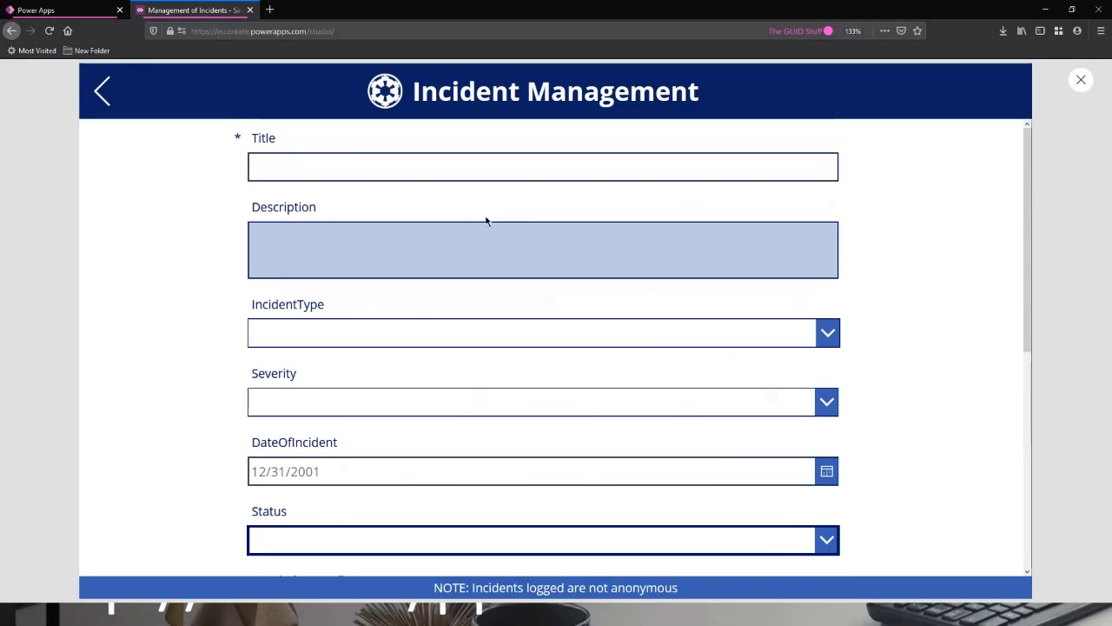
# Test the Description field by entering "asdasd" and clearing it, and try putting the focus in the Title field.
pyautogui.click(496, 240)
pyautogui.write('asdasd')
pyautogui.moveTo(452, 253); pyautogui.dragTo(120, 216)
pyautogui.press('BackSpace')
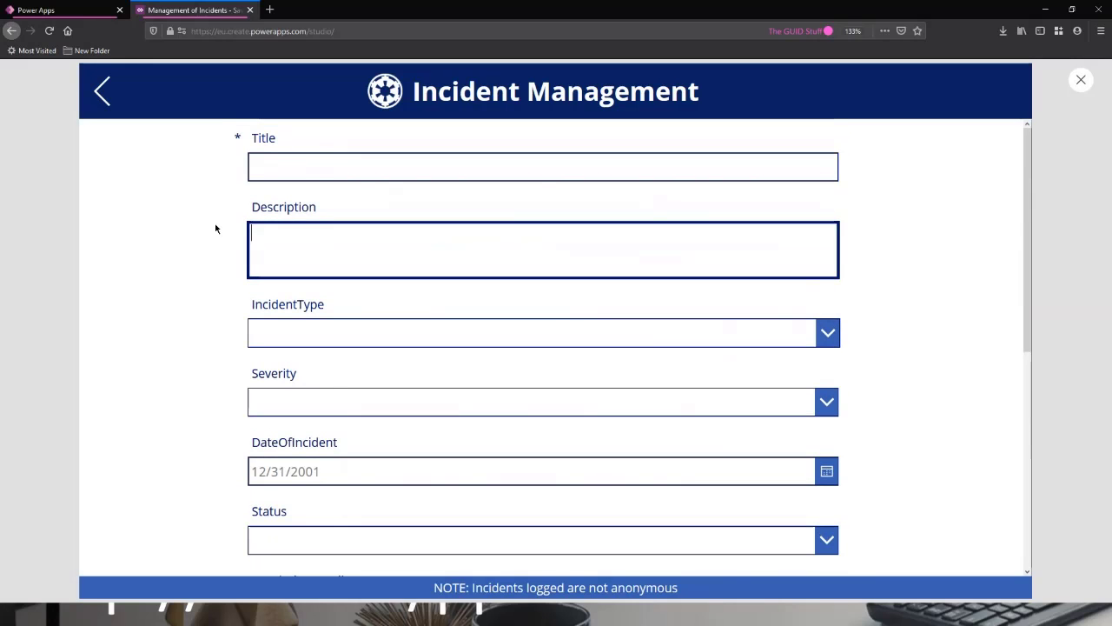
pyautogui.click(365, 175)
pyautogui.click(612, 237)
# Try the DateOfIncident date picker without choosing a date, look over the remaining fields, and close the preview.
pyautogui.scroll(-1, 612, 237)
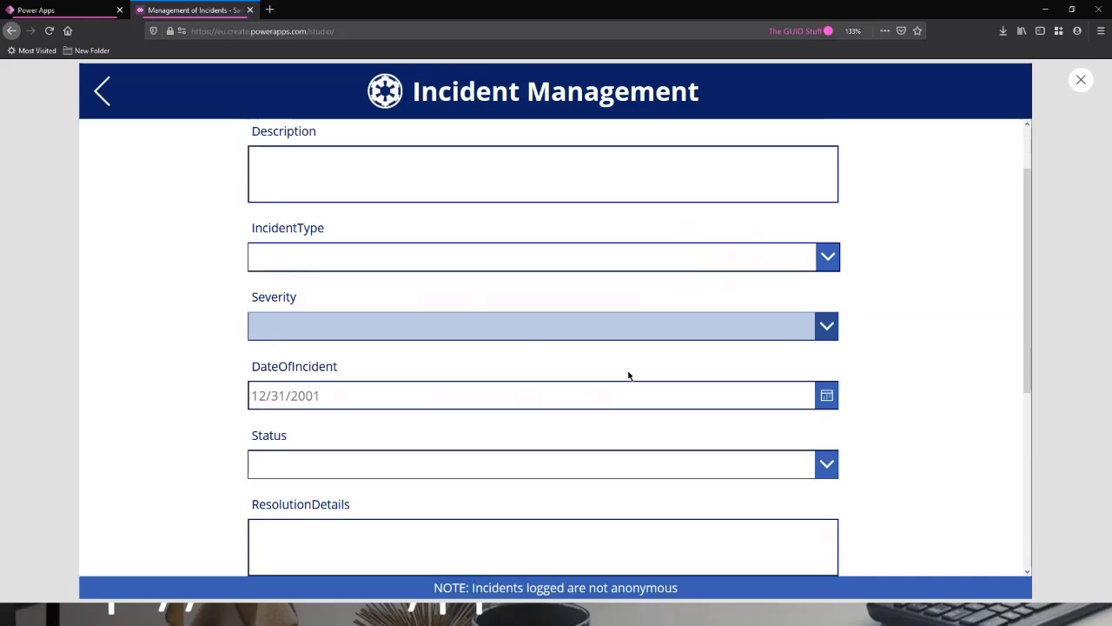
pyautogui.click(826, 393)
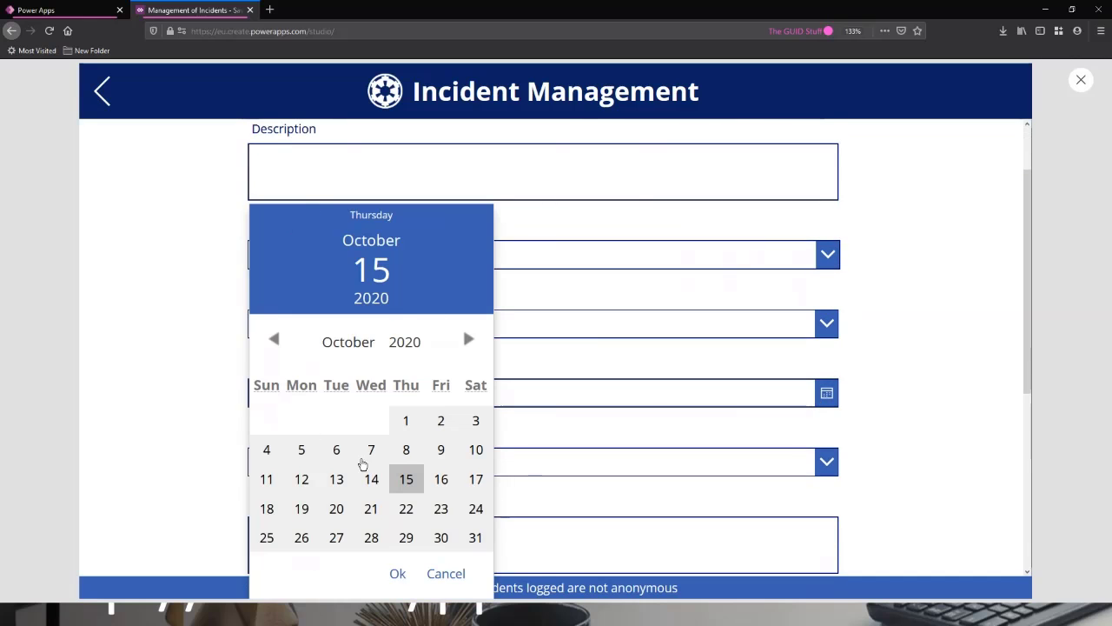
pyautogui.click(464, 577)
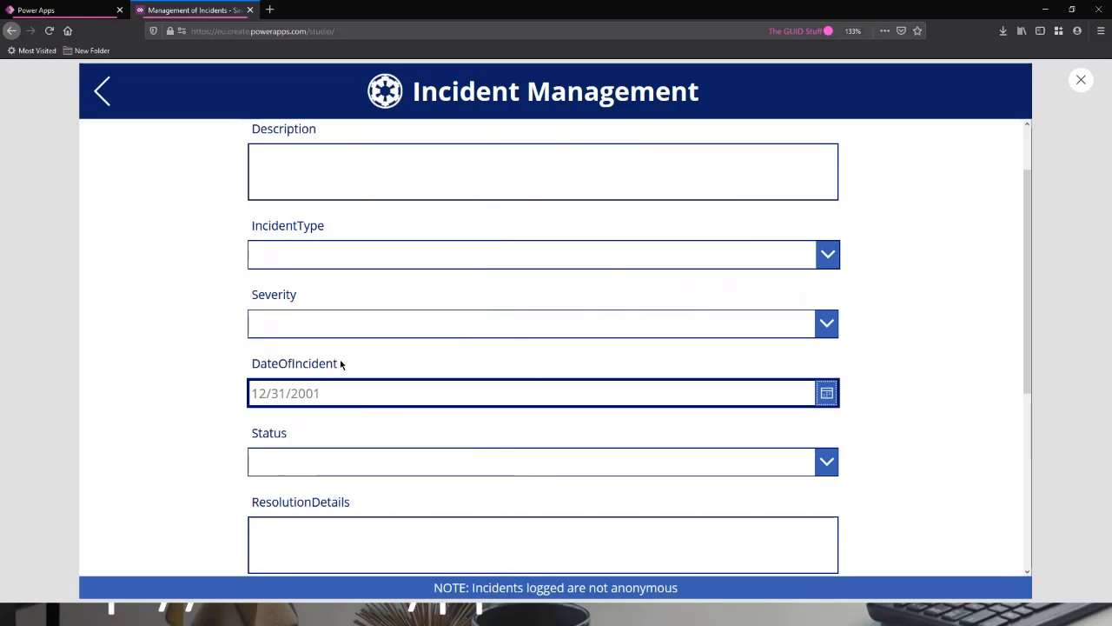
pyautogui.click(390, 366)
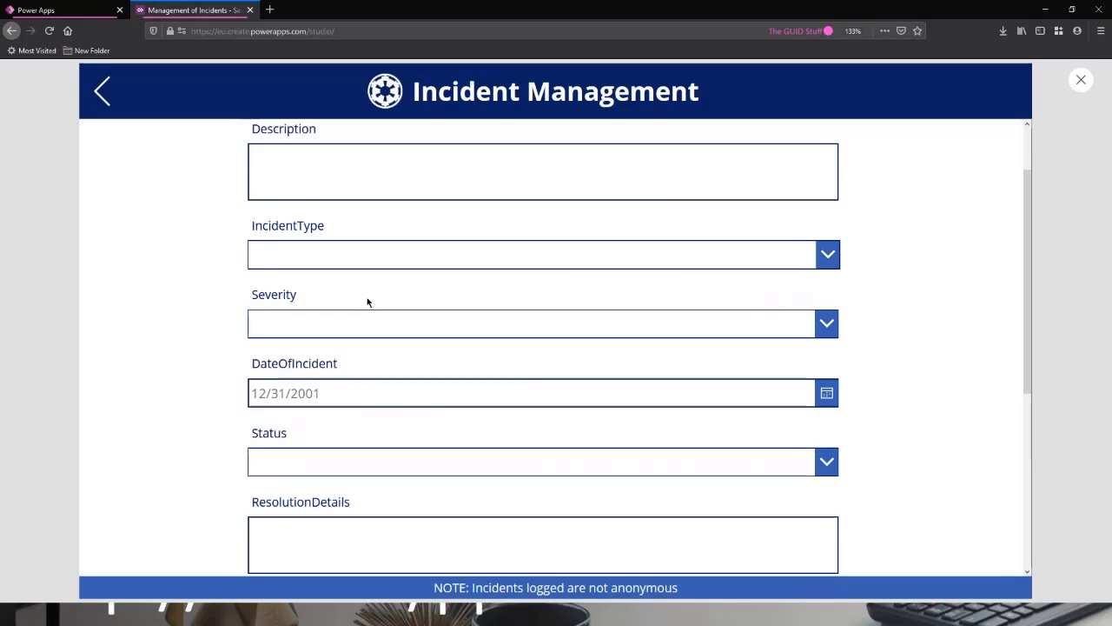
pyautogui.scroll(-1, 435, 380)
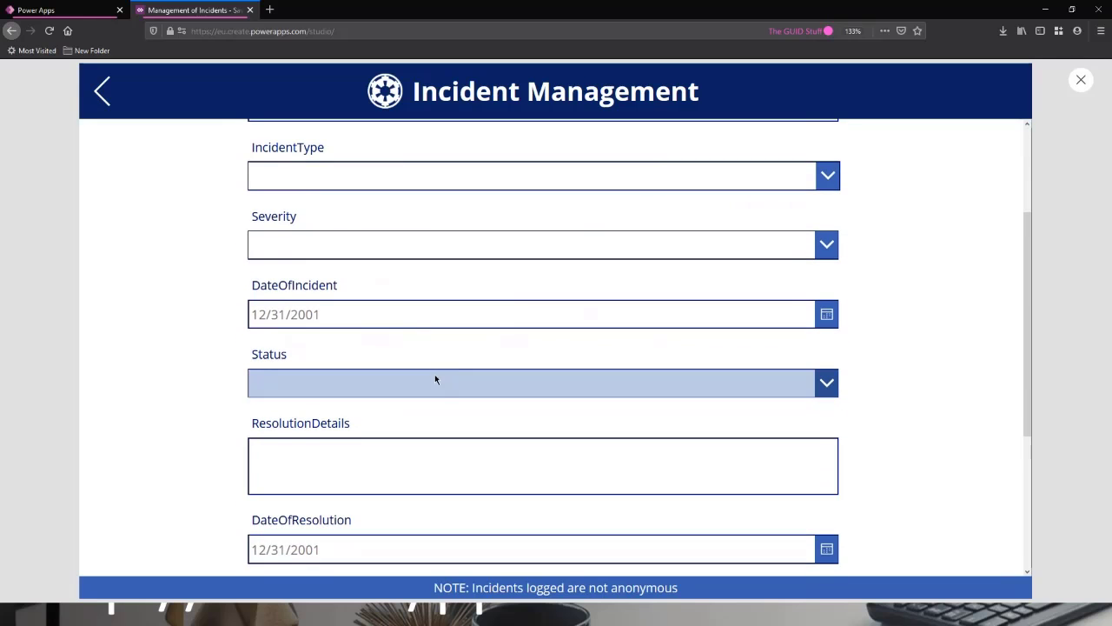
pyautogui.scroll(2, 449, 386)
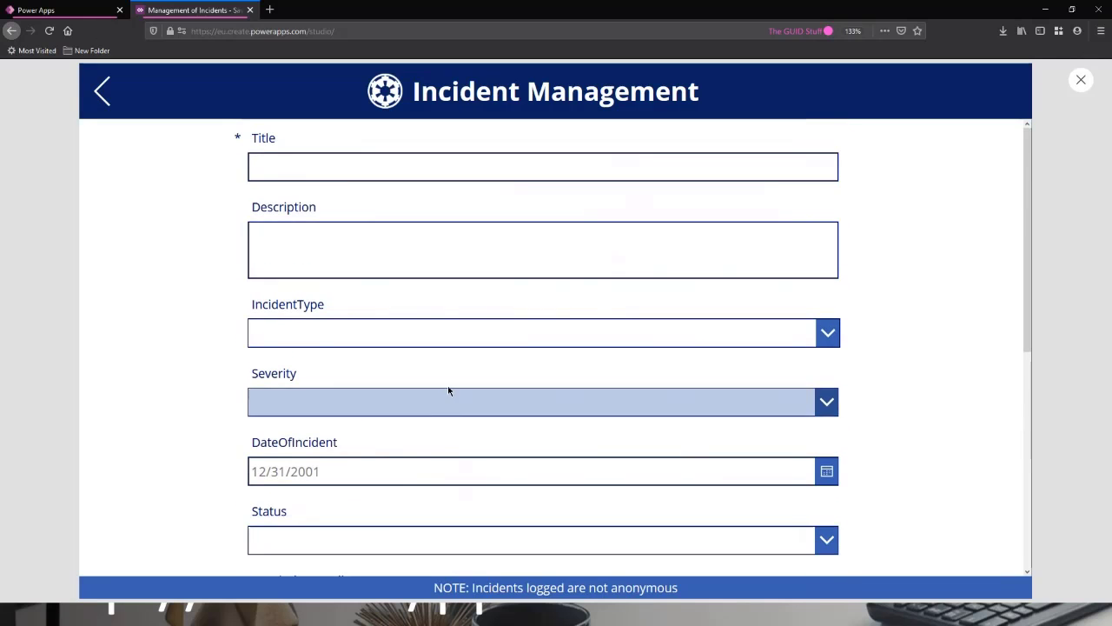
pyautogui.click(827, 472)
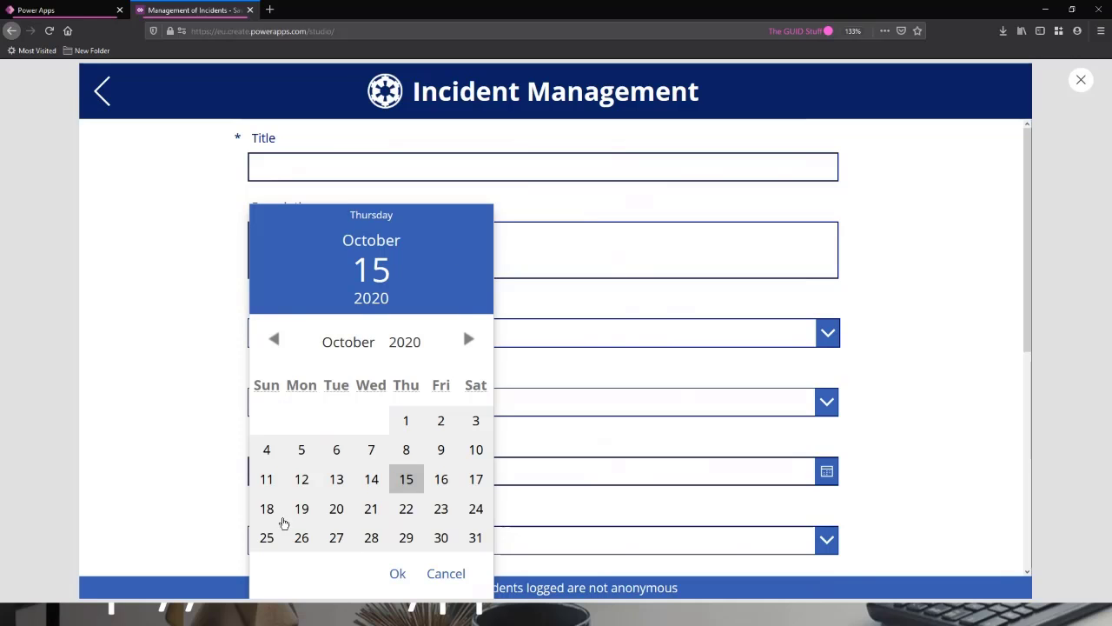
pyautogui.rightClick(451, 578)
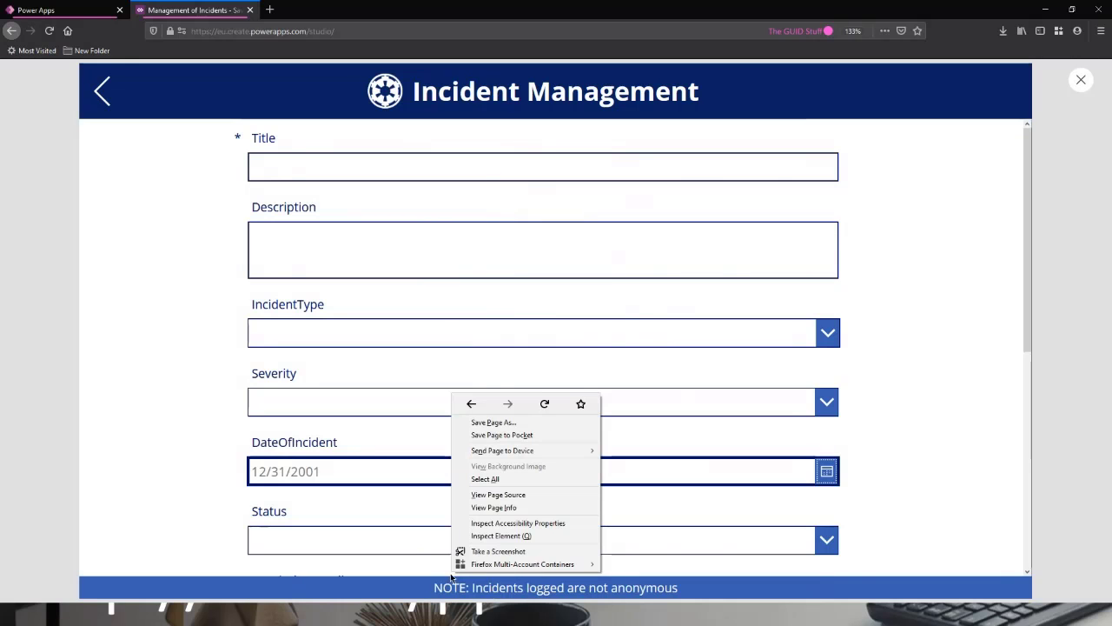
pyautogui.click(191, 398)
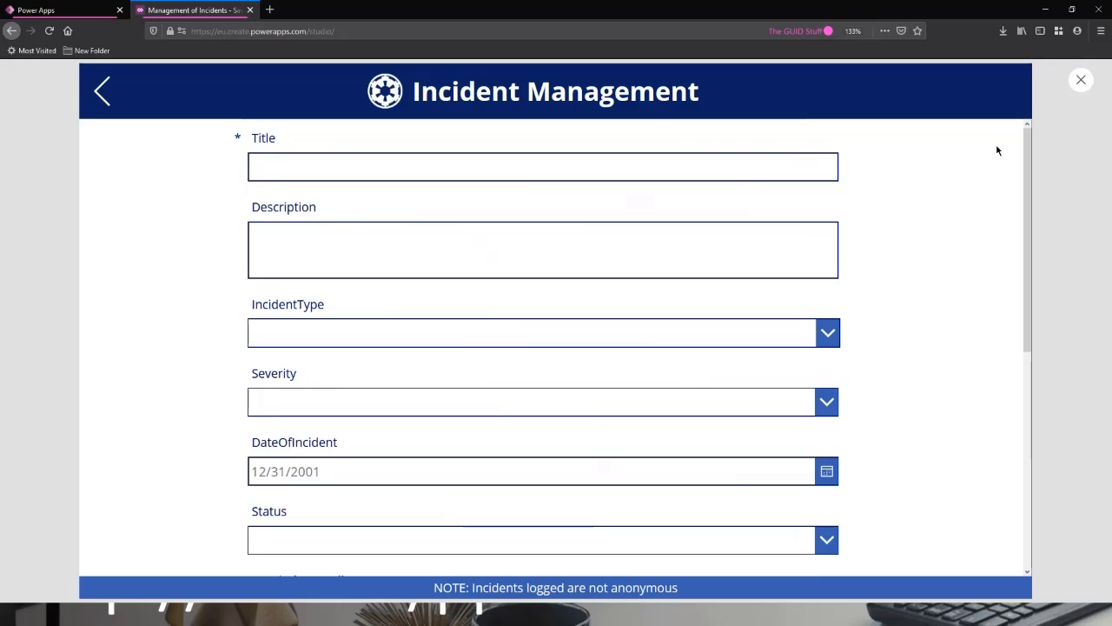
pyautogui.click(1081, 81)
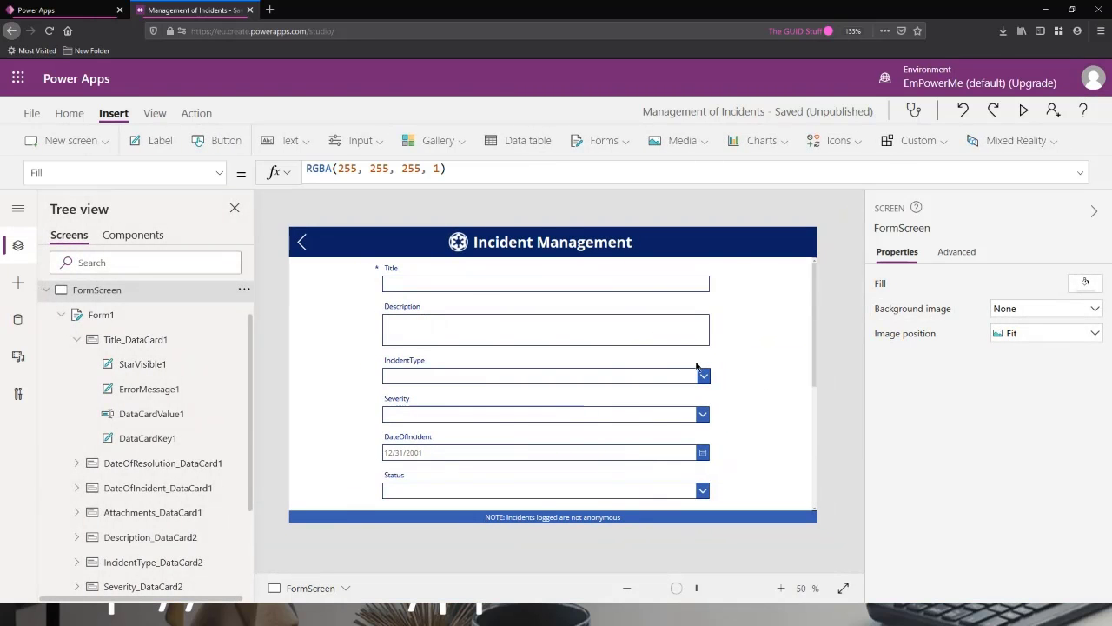
# Collapse the Title card's details, look through the IncidentType card's list of properties, and collapse that card as well.
pyautogui.click(76, 340)
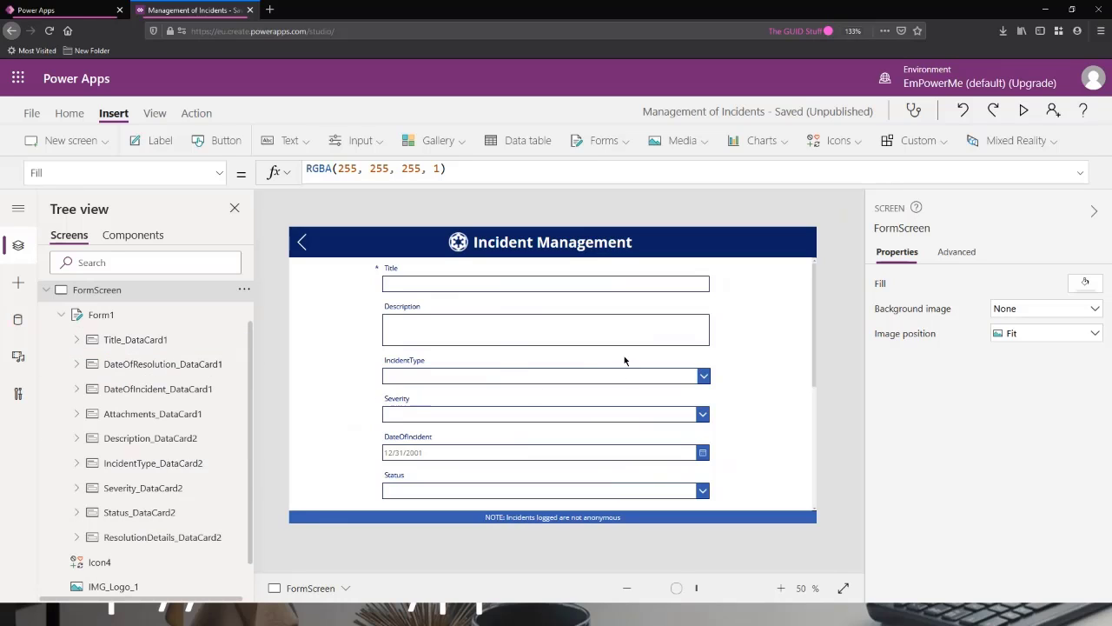
pyautogui.click(458, 365)
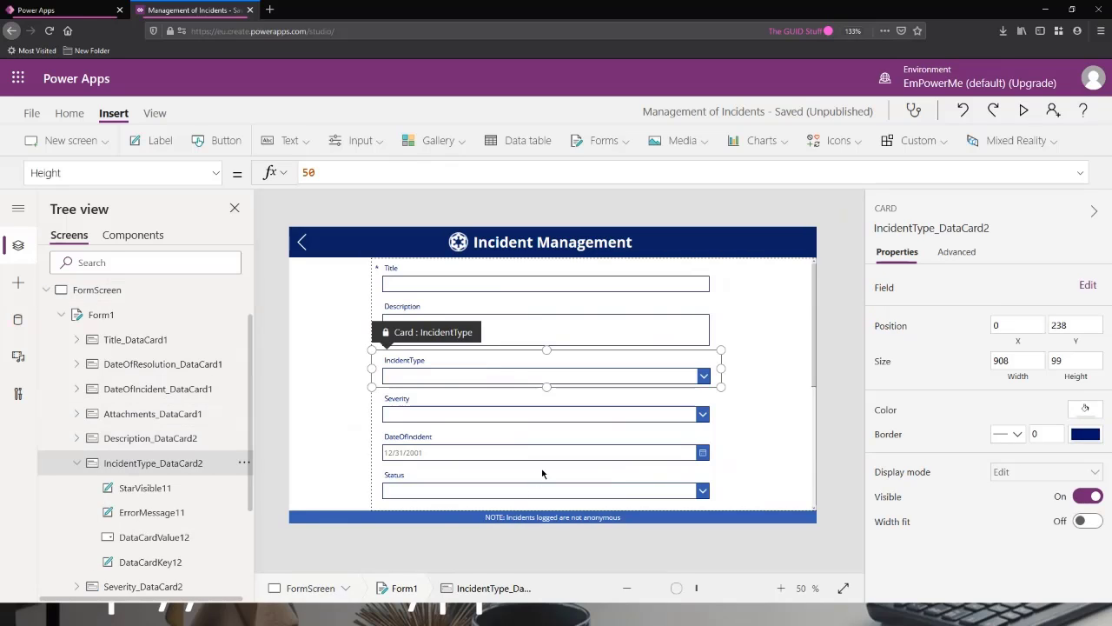
pyautogui.click(218, 173)
pyautogui.scroll(1, 147, 224)
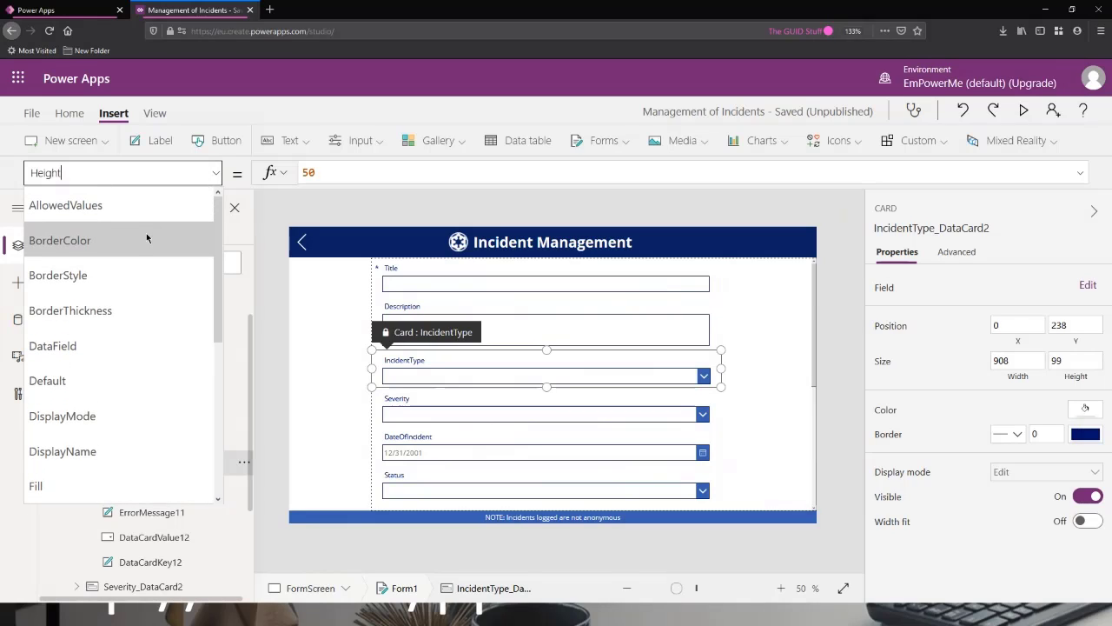
pyautogui.scroll(-1, 131, 264)
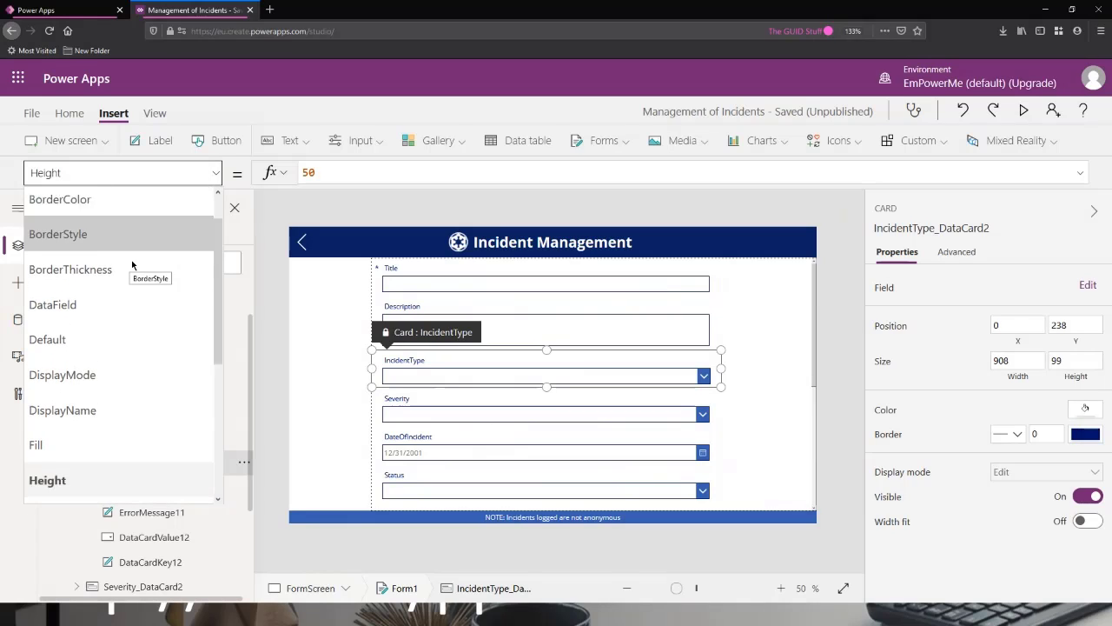
pyautogui.scroll(1, 137, 259)
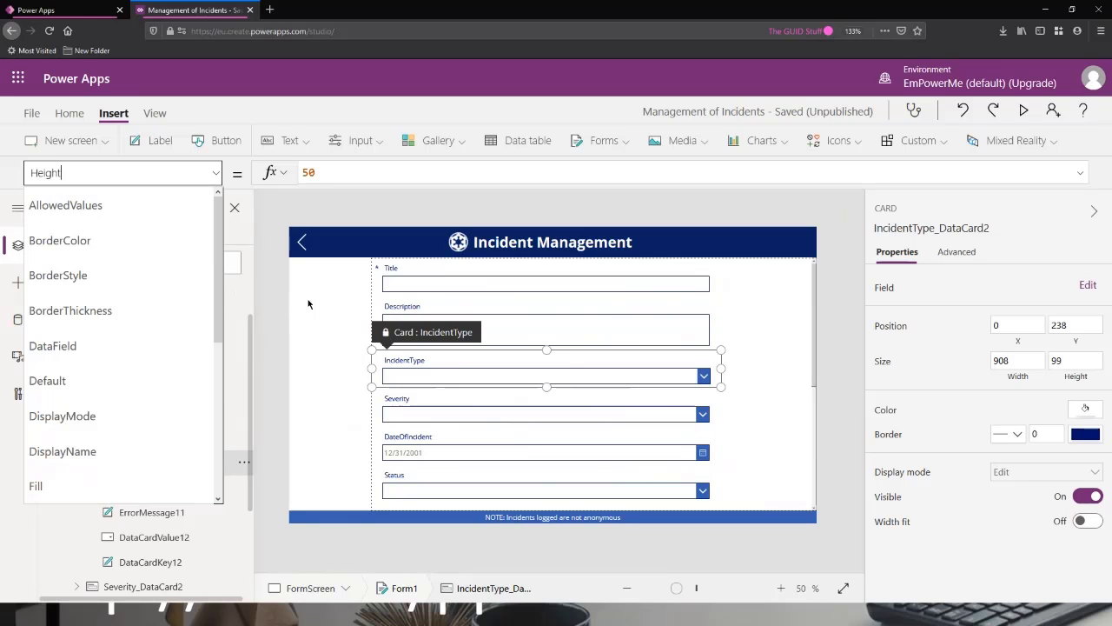
pyautogui.click(282, 312)
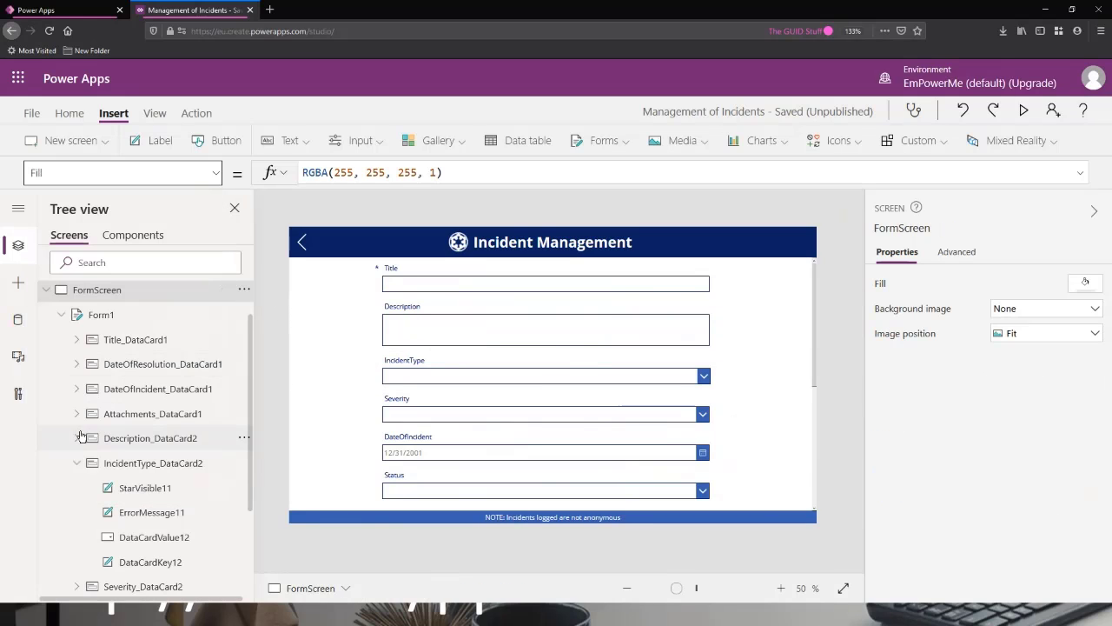
pyautogui.click(77, 462)
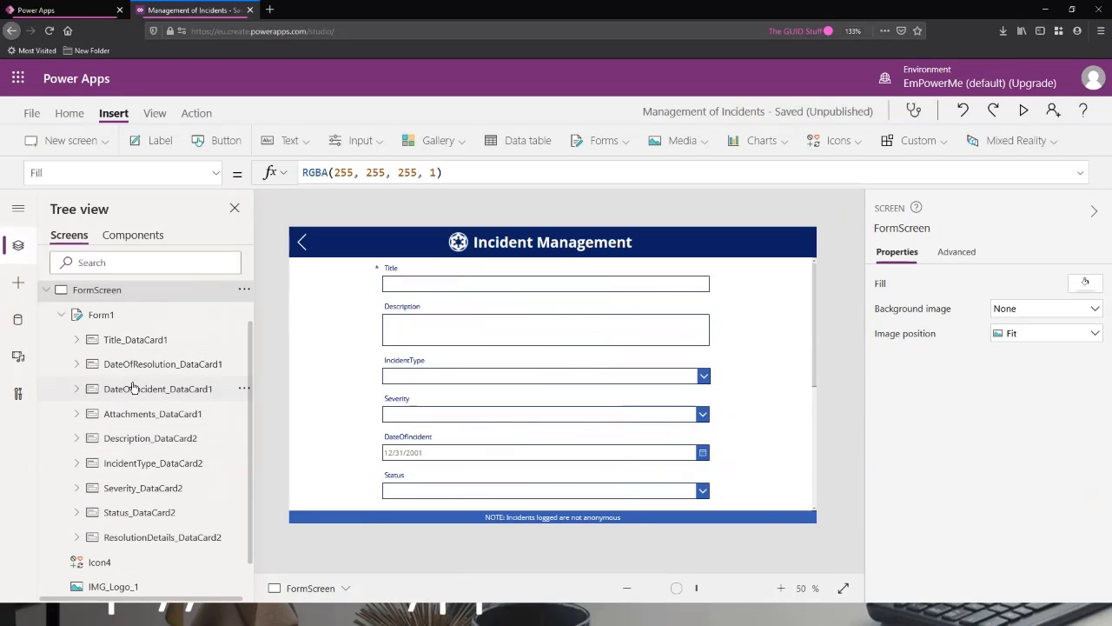
# Select the IncidentType card and display the formula of its AllowedValues property.
pyautogui.click(166, 463)
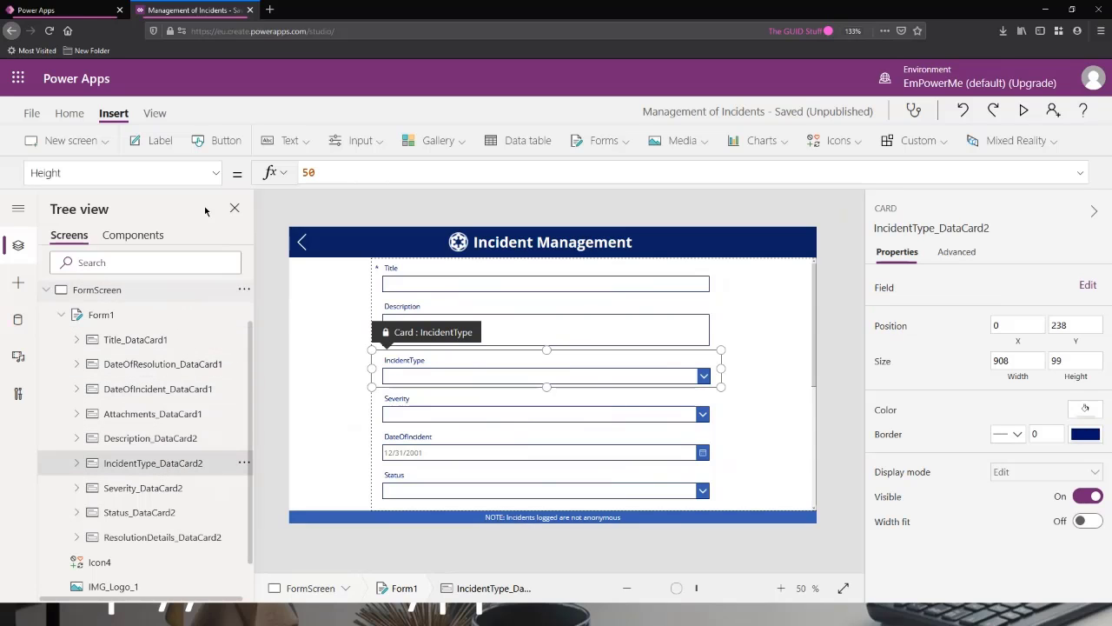
pyautogui.click(217, 174)
pyautogui.scroll(1, 153, 251)
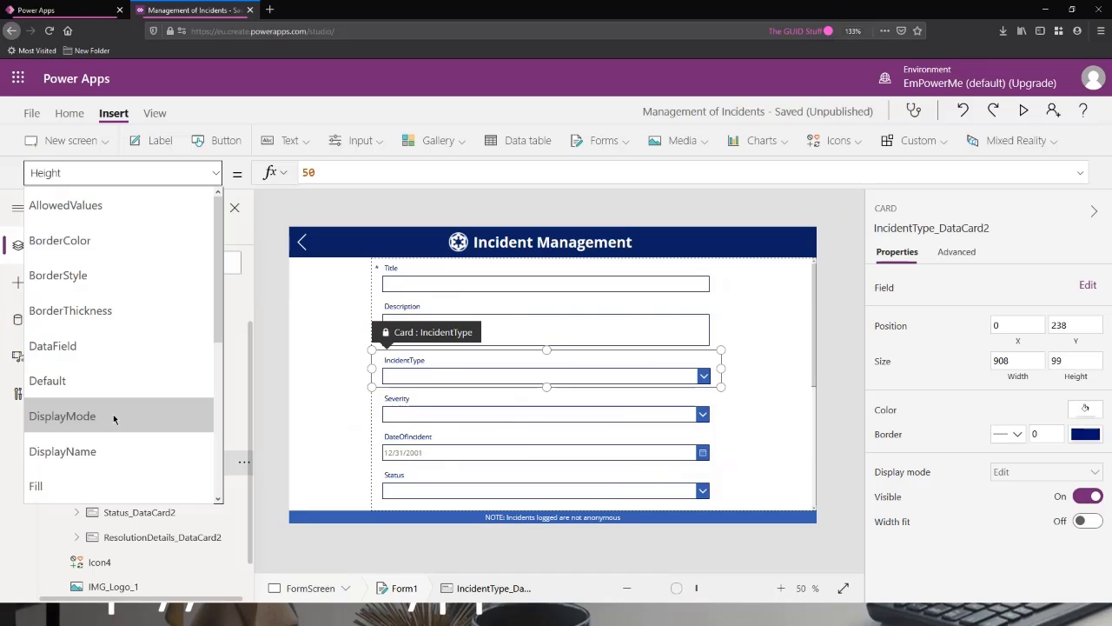
pyautogui.scroll(-5, 113, 420)
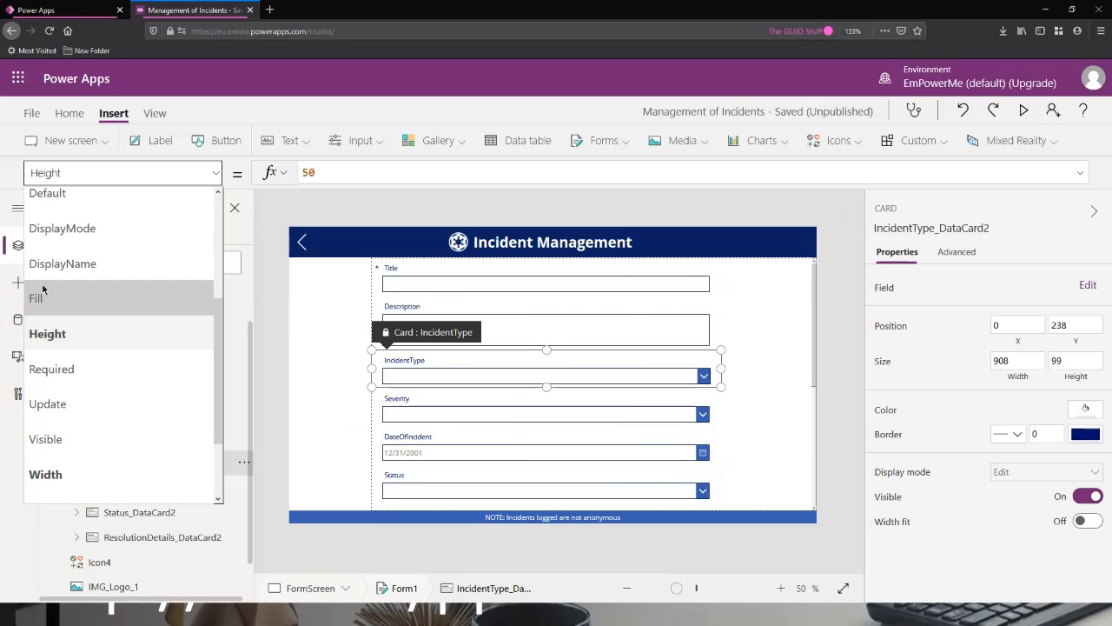
pyautogui.scroll(5, 111, 358)
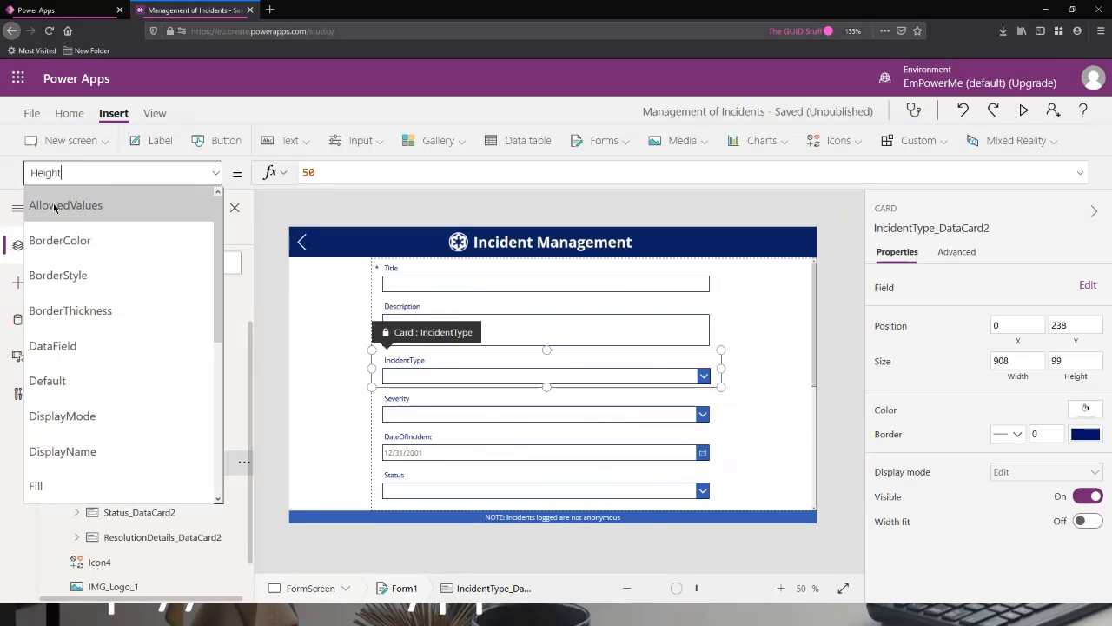
pyautogui.click(116, 209)
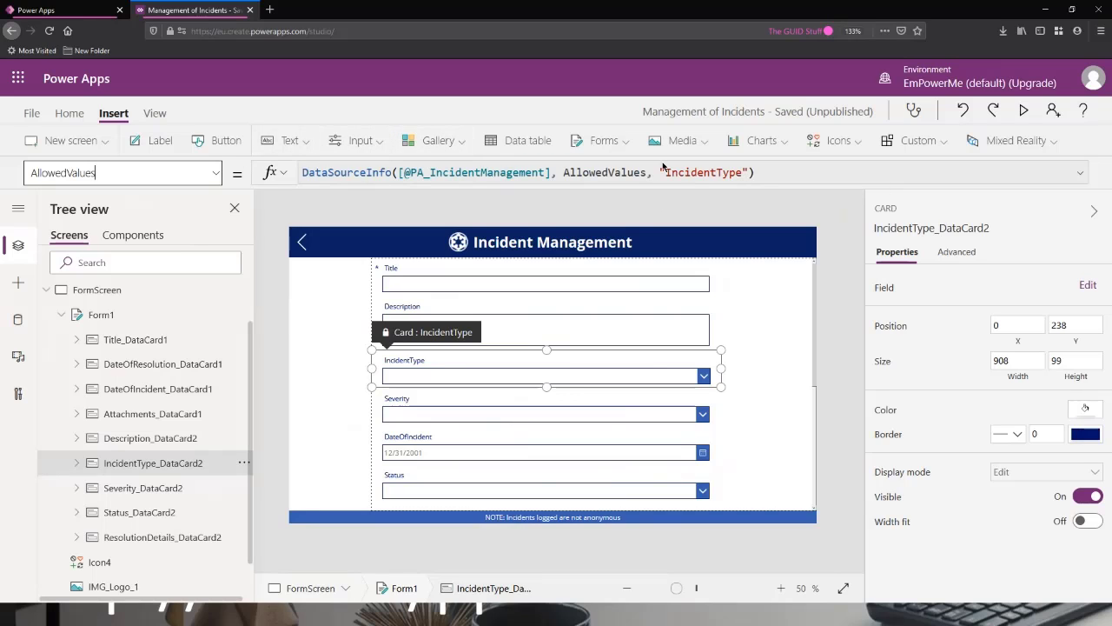
# Display the DataField property of the IncidentType card.
pyautogui.click(215, 172)
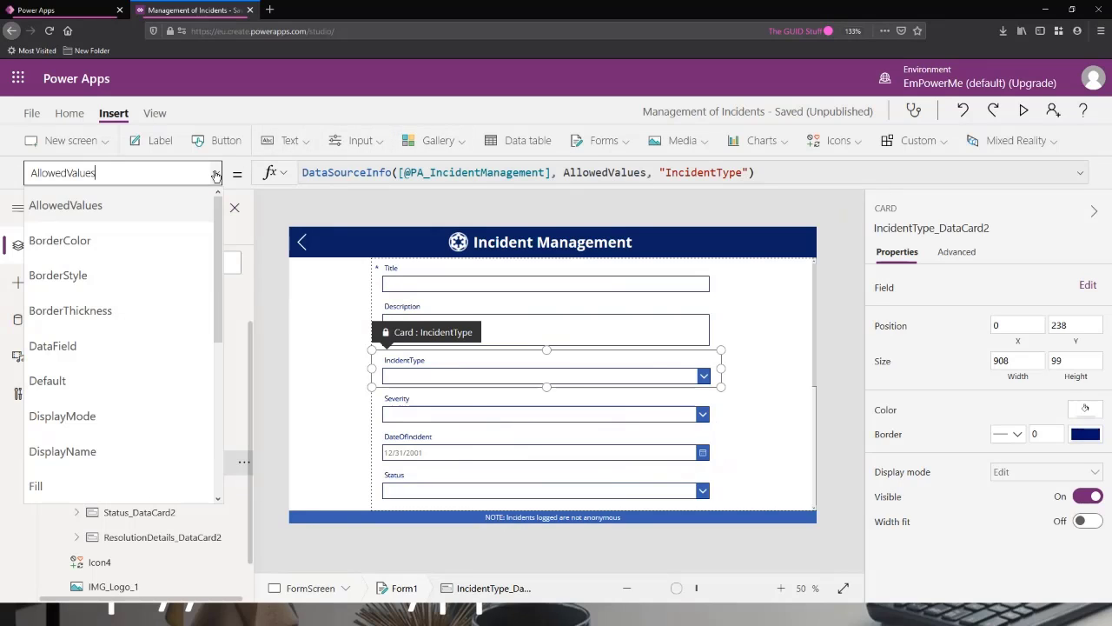
pyautogui.scroll(-3, 130, 317)
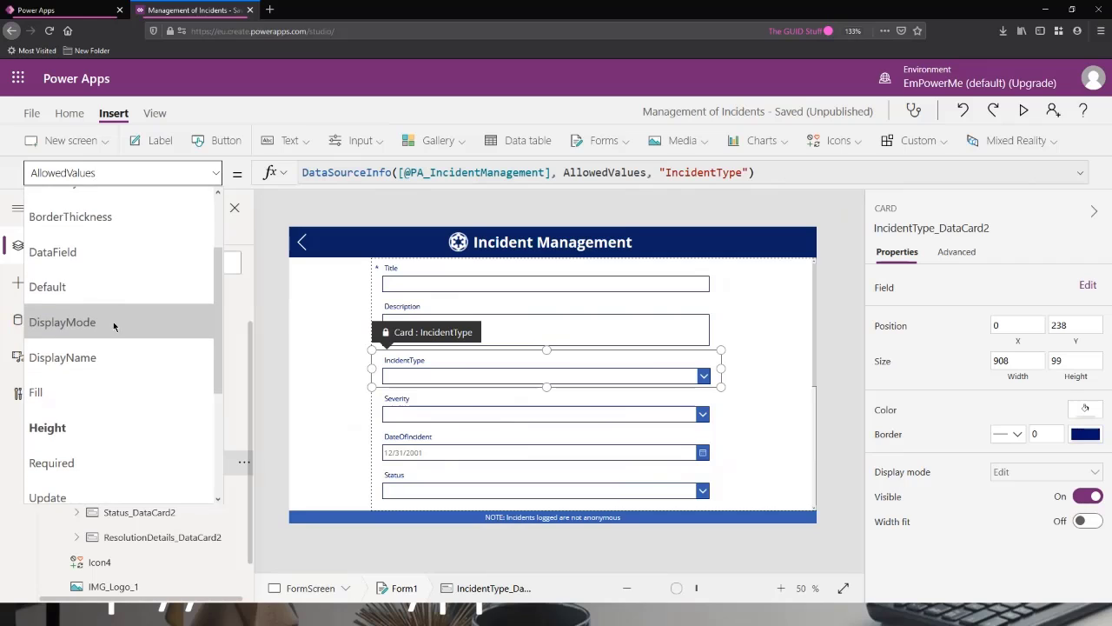
pyautogui.scroll(3, 130, 313)
pyautogui.click(82, 346)
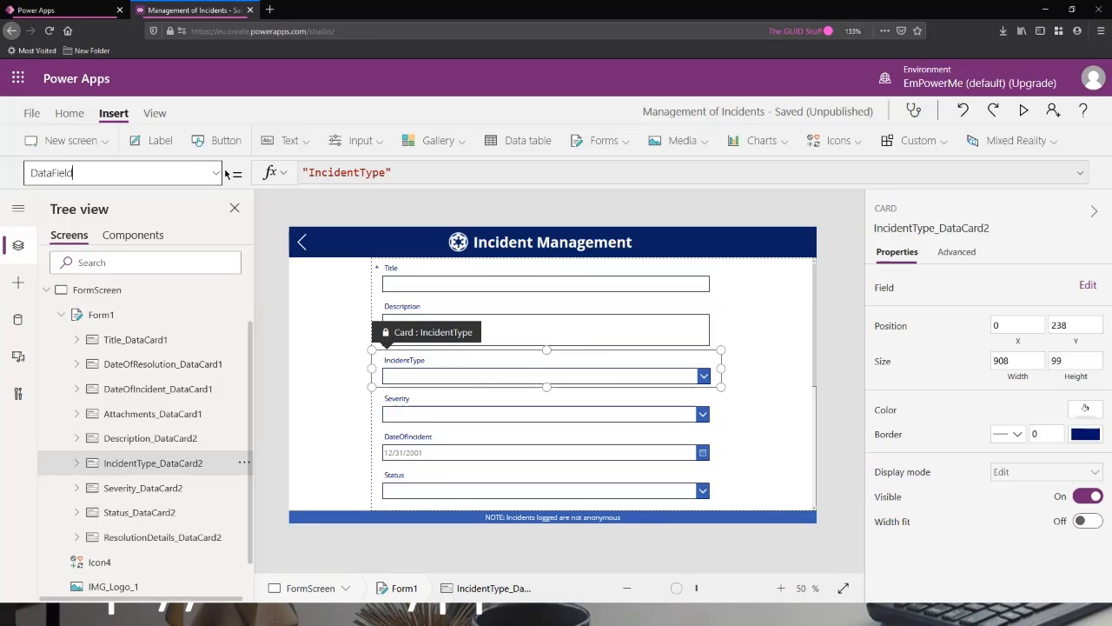
# Display the formula of the IncidentType card's Update property.
pyautogui.click(77, 172)
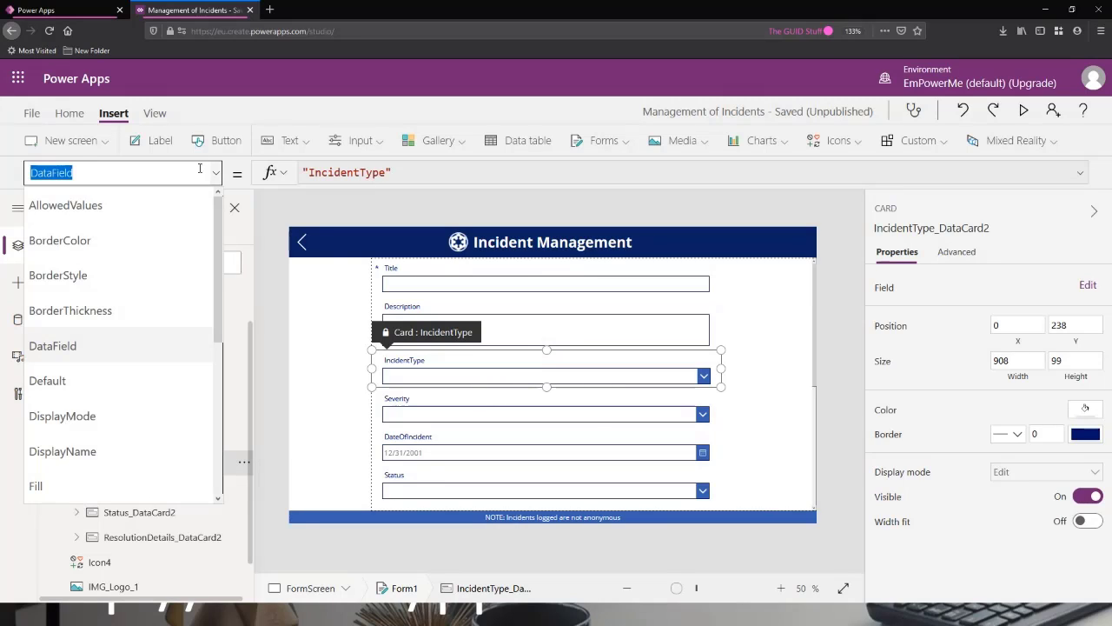
pyautogui.scroll(-2, 113, 309)
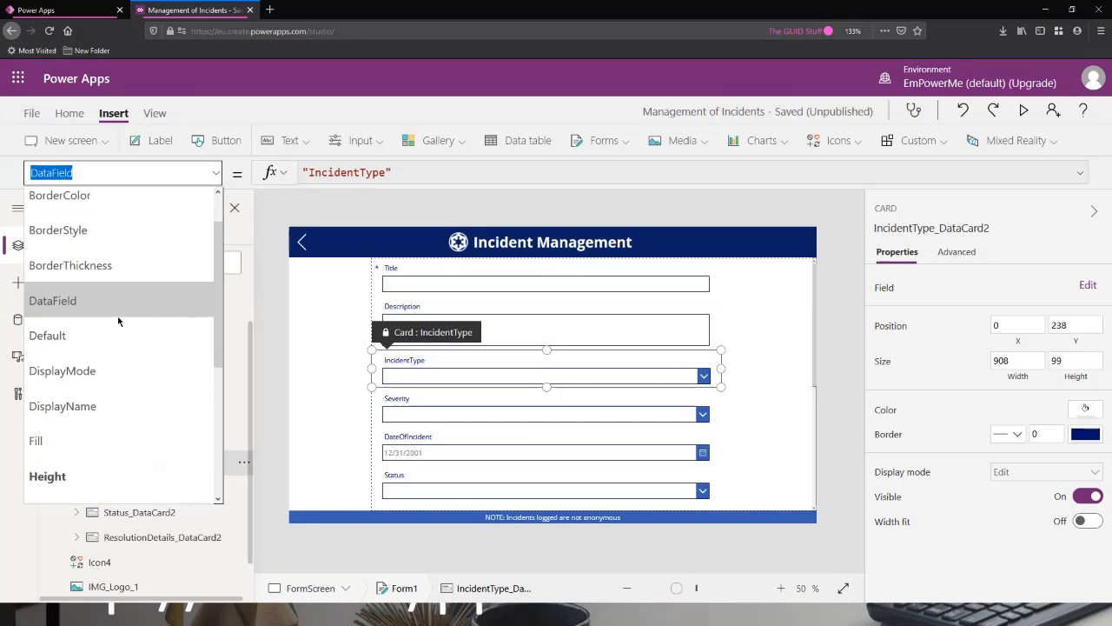
pyautogui.scroll(-5, 136, 308)
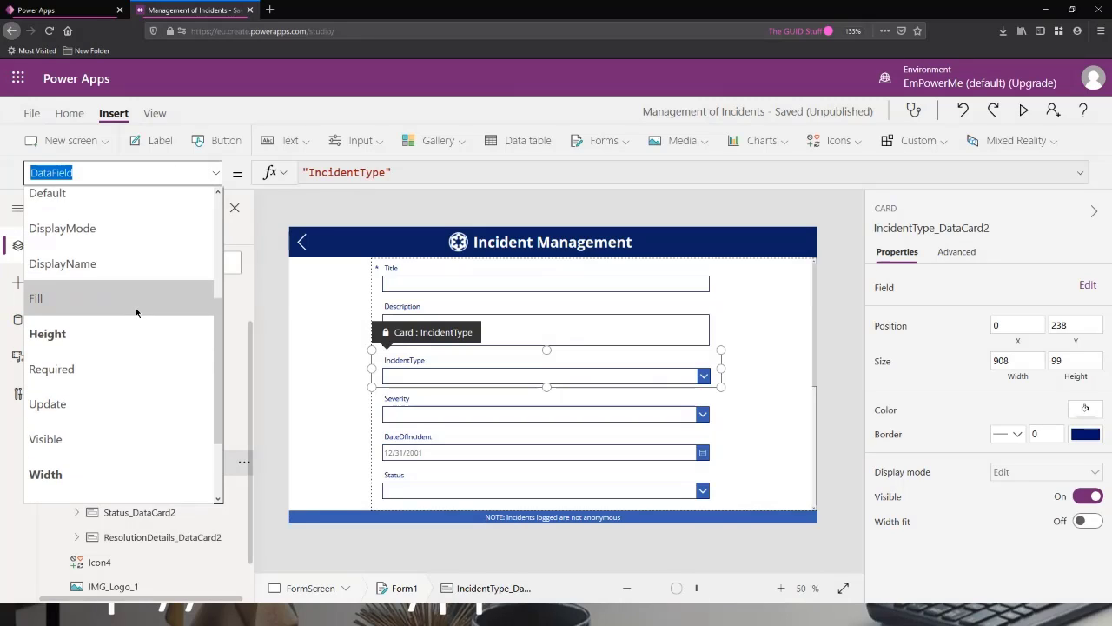
pyautogui.click(97, 316)
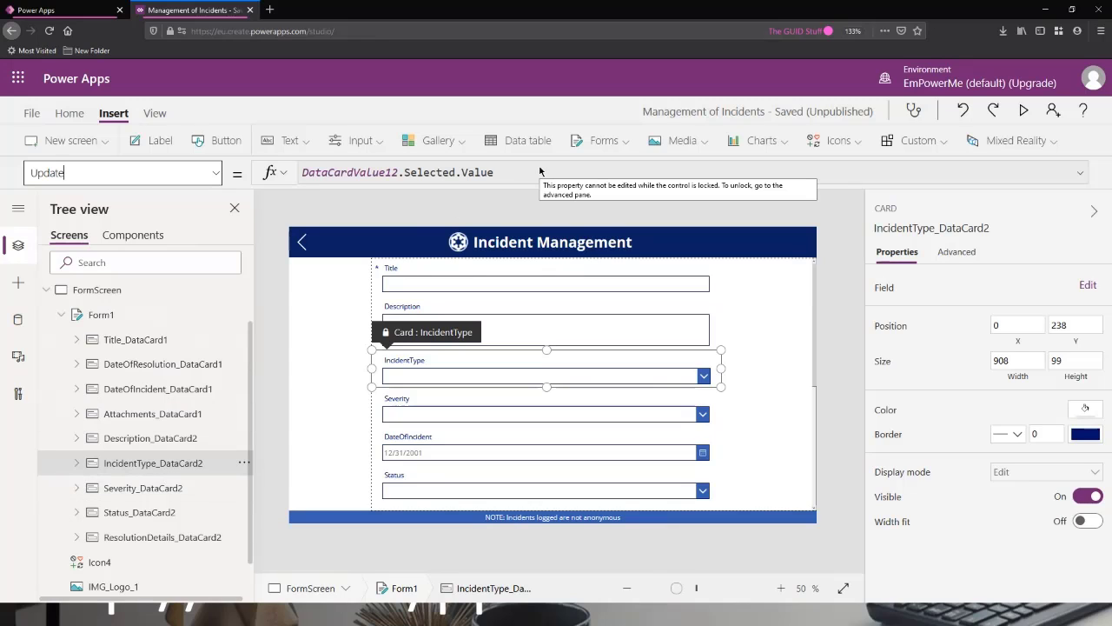
# Expand the IncidentType card in the tree to show its controls and look through the card's list of properties.
pyautogui.click(78, 463)
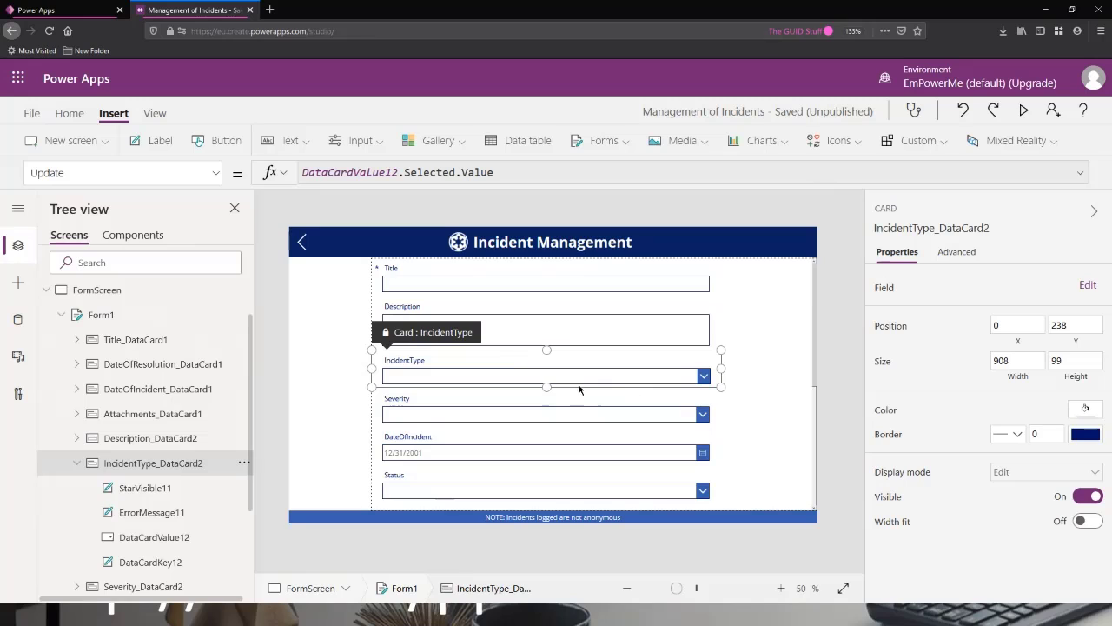
pyautogui.click(79, 173)
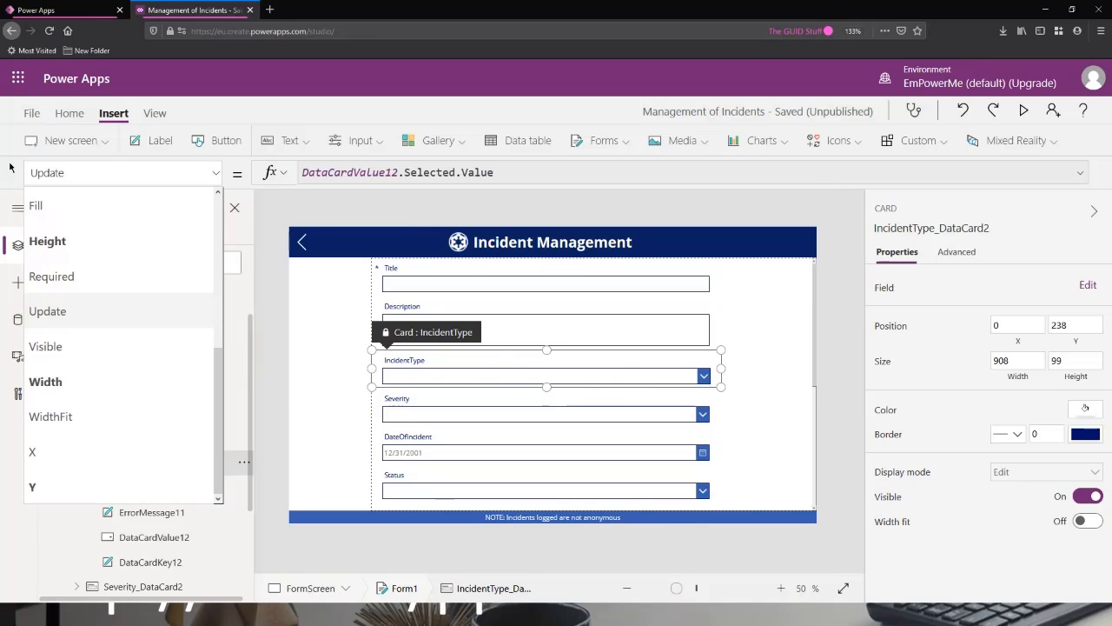
pyautogui.scroll(5, 100, 300)
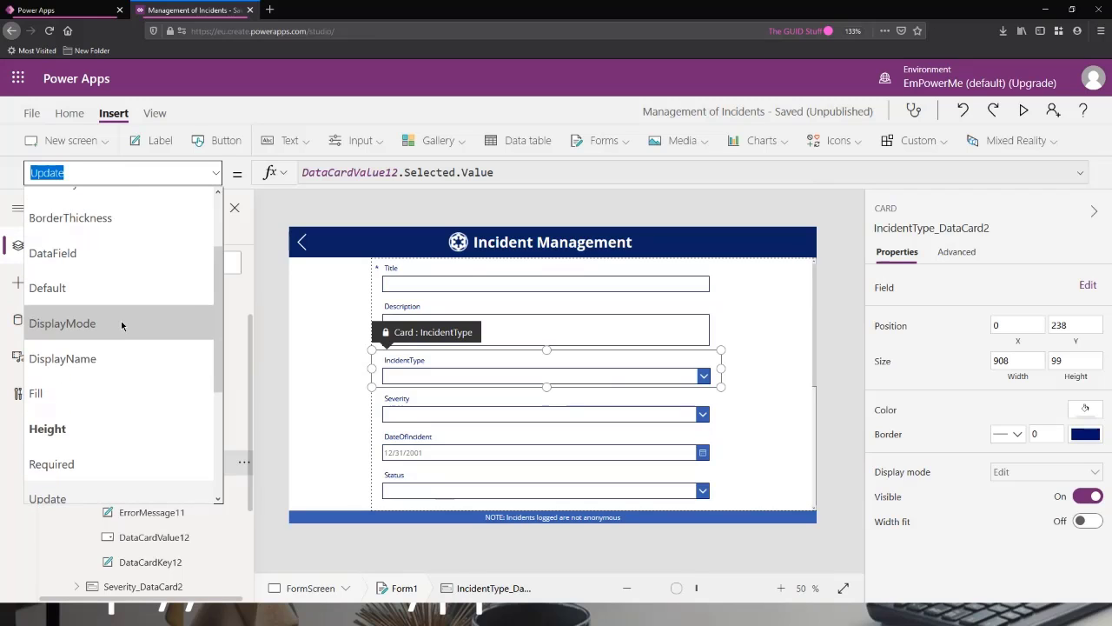
pyautogui.scroll(-3, 116, 318)
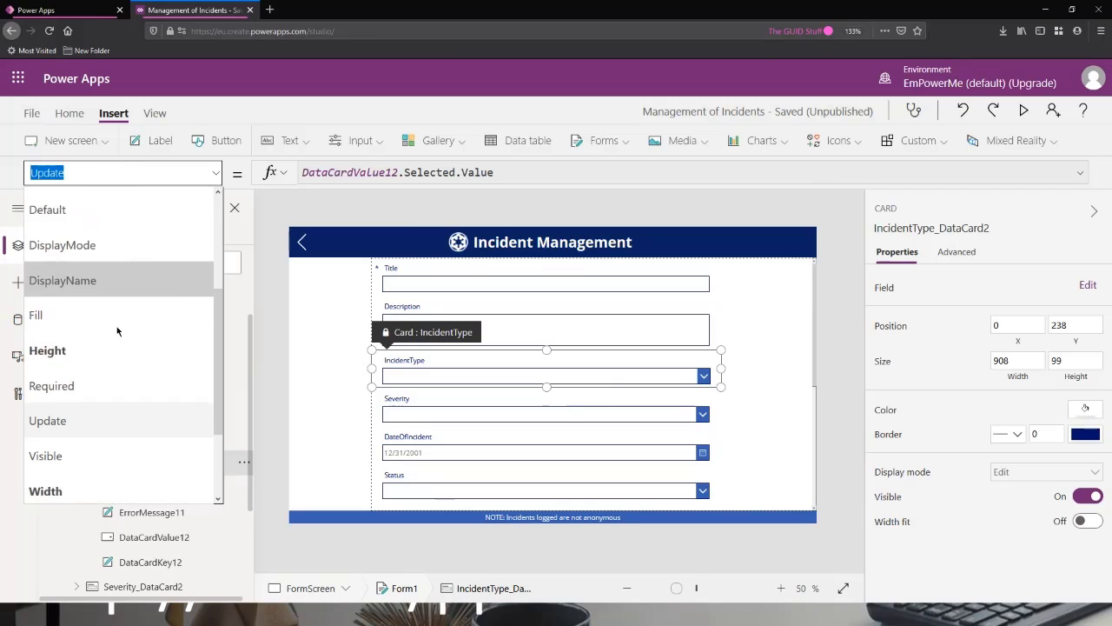
pyautogui.click(214, 175)
pyautogui.click(276, 227)
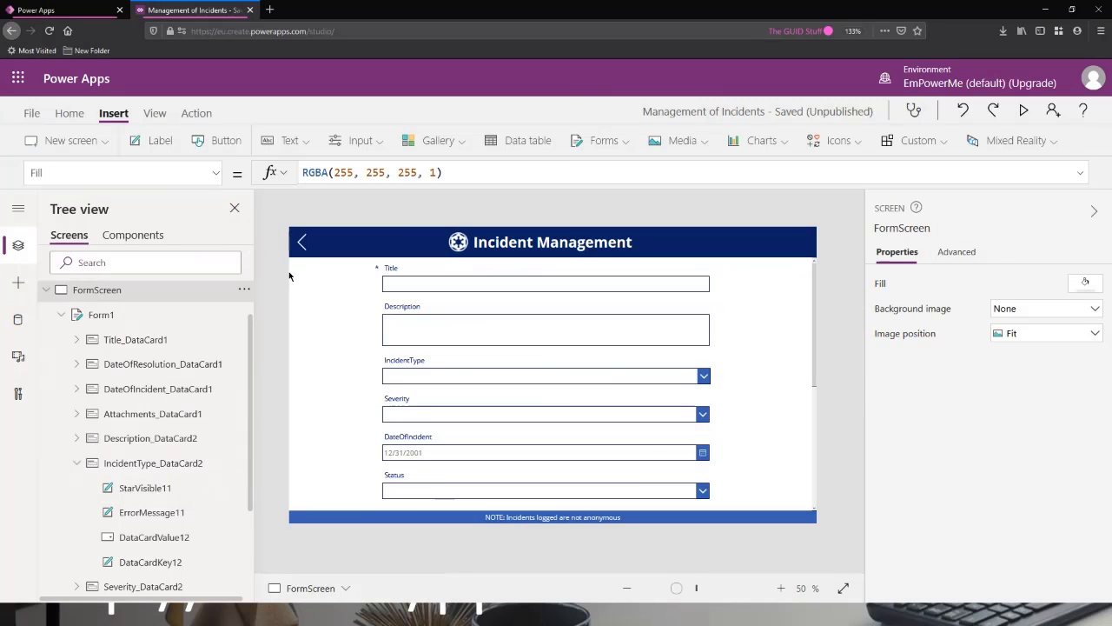
pyautogui.scroll(2, 193, 367)
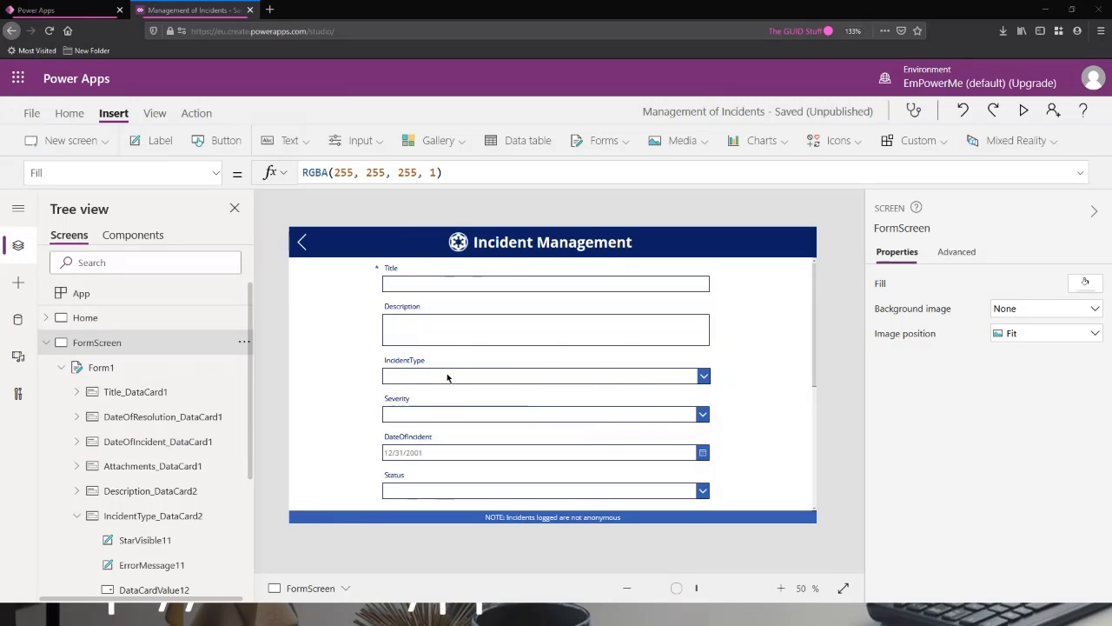
# Display the AllowedValues formula of the IncidentType card and unlock the card so its properties can be changed.
pyautogui.click(418, 374)
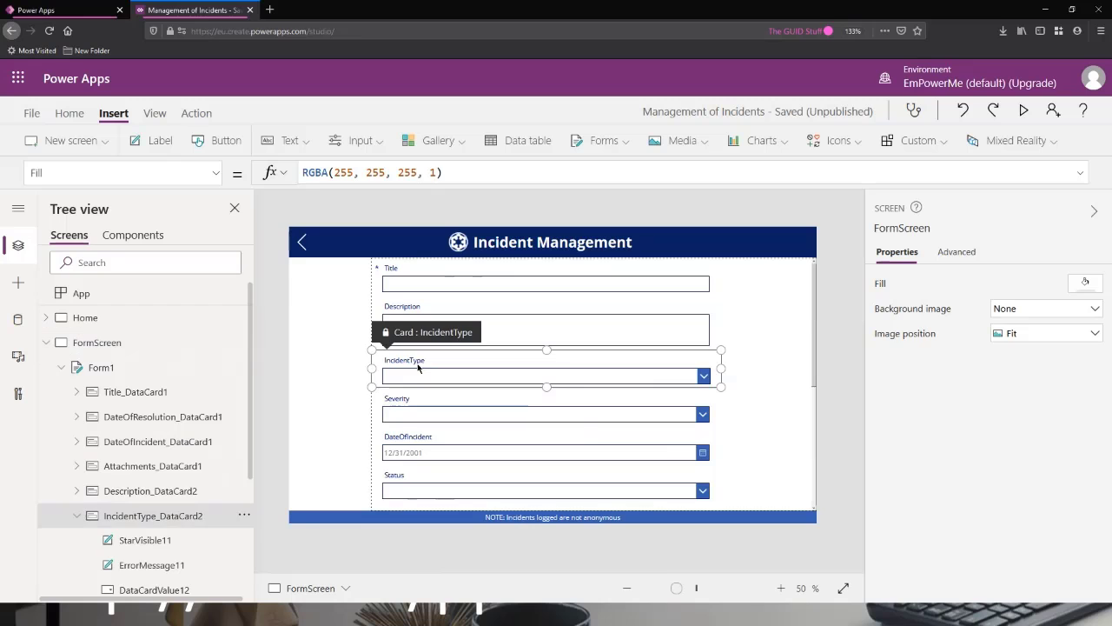
pyautogui.click(113, 172)
pyautogui.write('AllowedValues')
pyautogui.press('Tab')
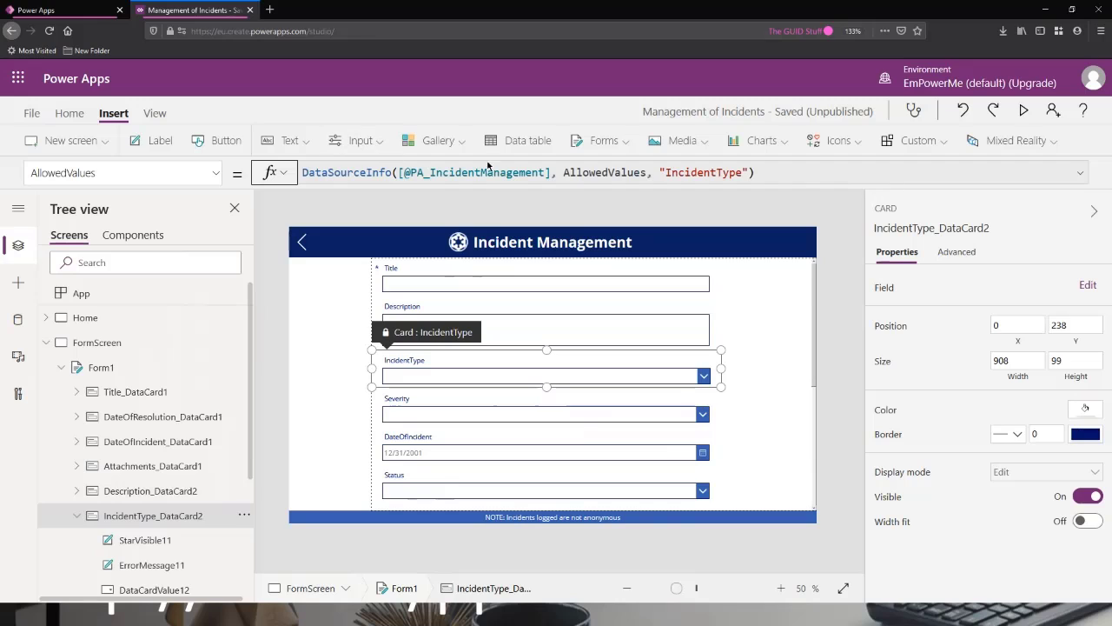
pyautogui.click(771, 175)
pyautogui.click(965, 254)
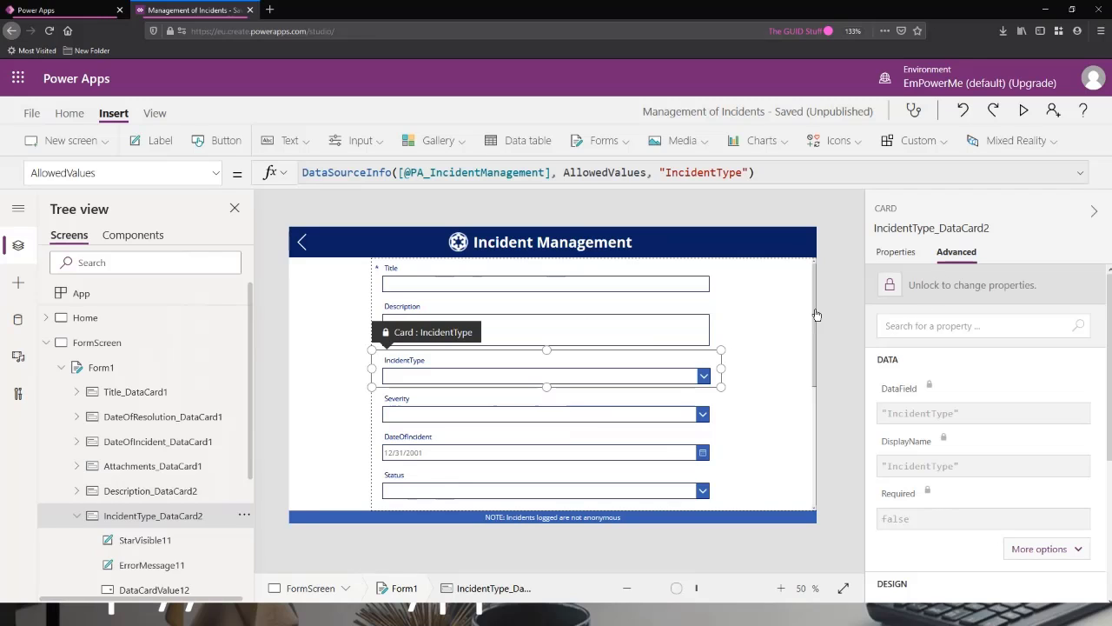
pyautogui.click(963, 293)
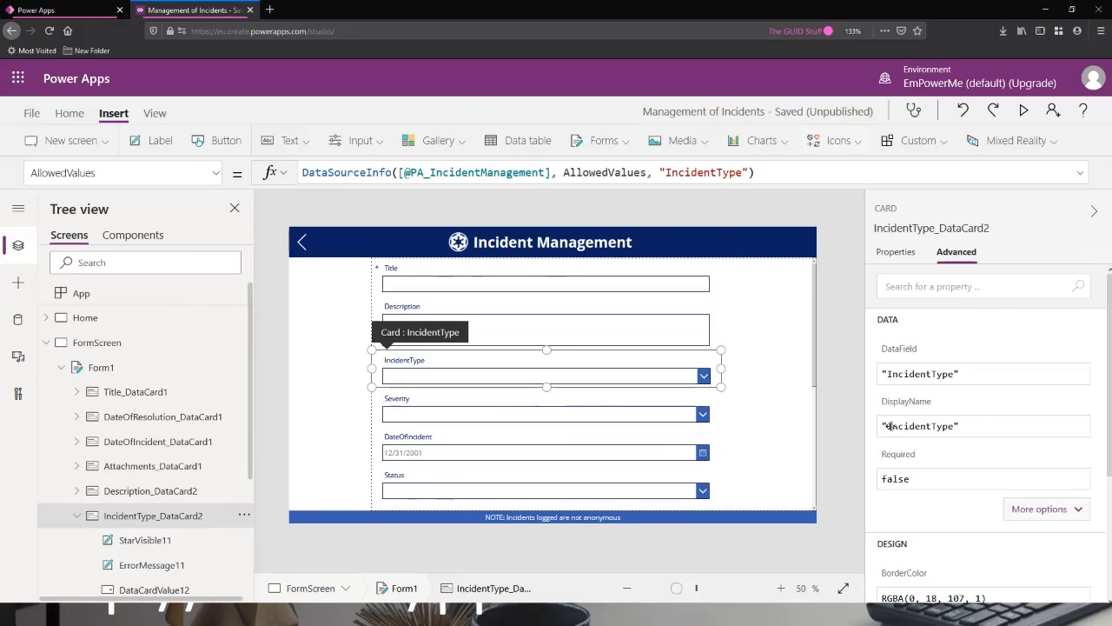
# Replace the IncidentType card's AllowedValues formula with ["1","2"].
pyautogui.click(859, 172)
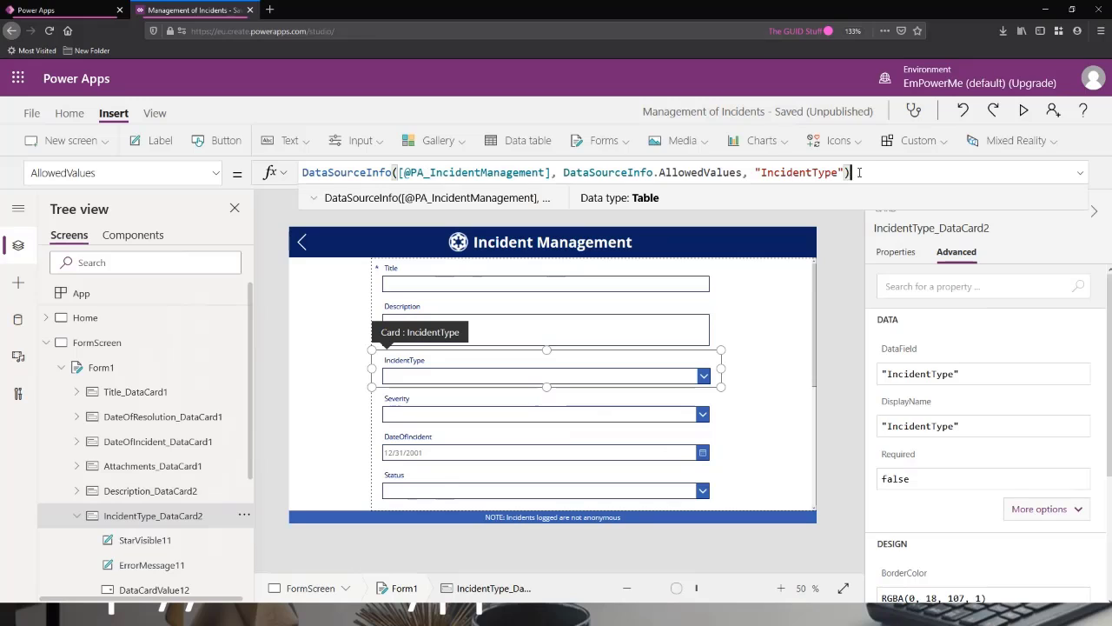
pyautogui.moveTo(858, 172); pyautogui.dragTo(247, 163)
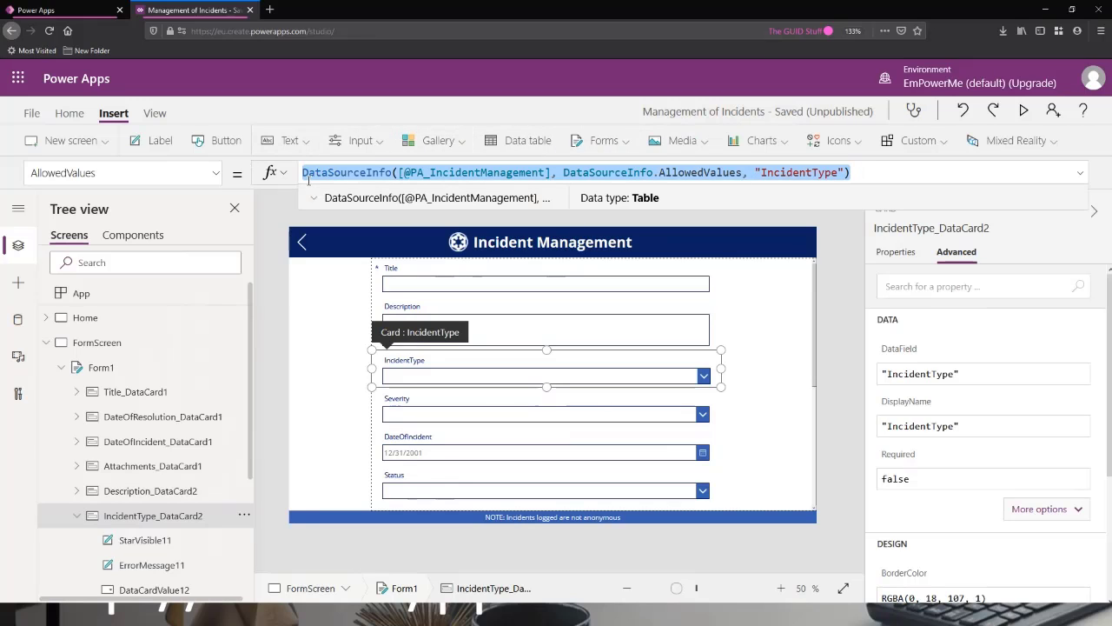
pyautogui.press('BackSpace')
pyautogui.write('[')
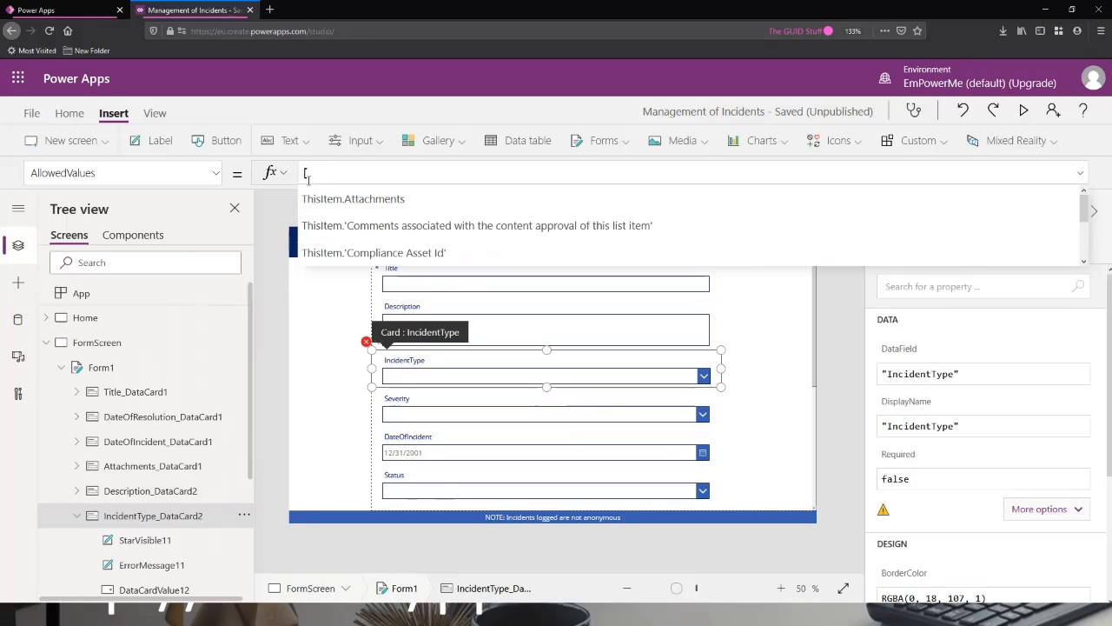
pyautogui.write('"')
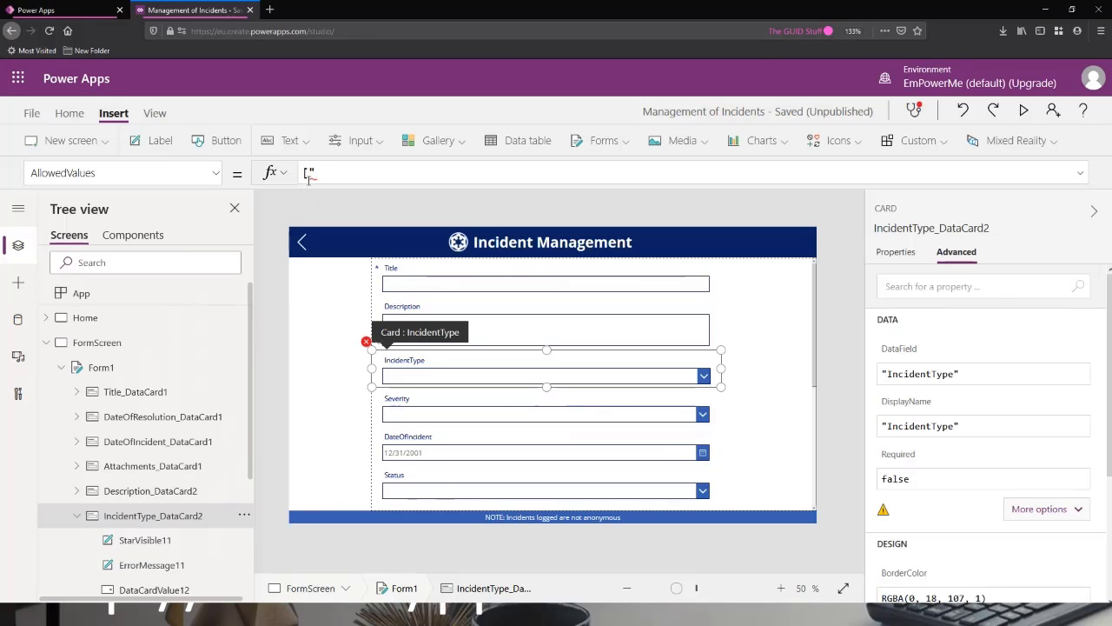
pyautogui.write('1",2')
pyautogui.press('BackSpace')
pyautogui.write('"2"]')
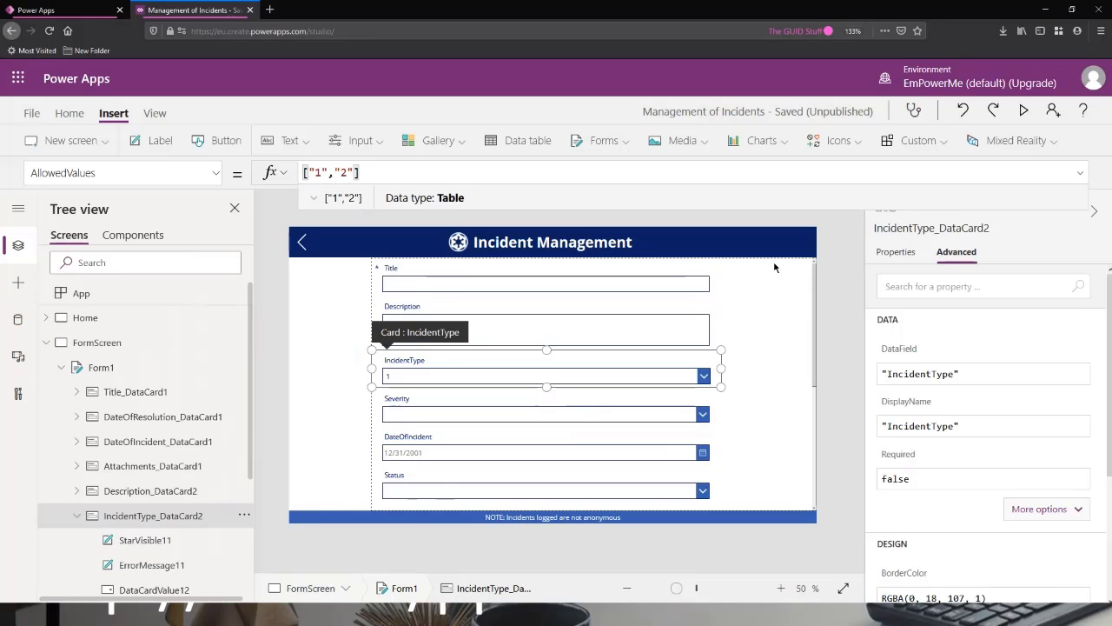
# Preview the form, pick 2 and then 1 in the IncidentType dropdown, and close the preview.
pyautogui.click(1024, 110)
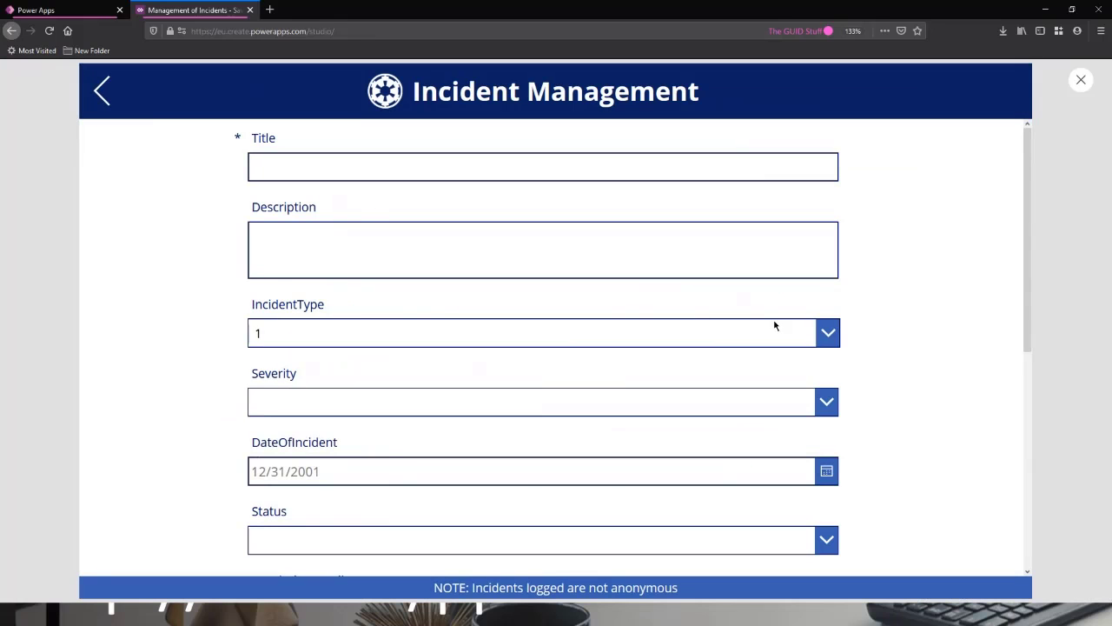
pyautogui.click(775, 330)
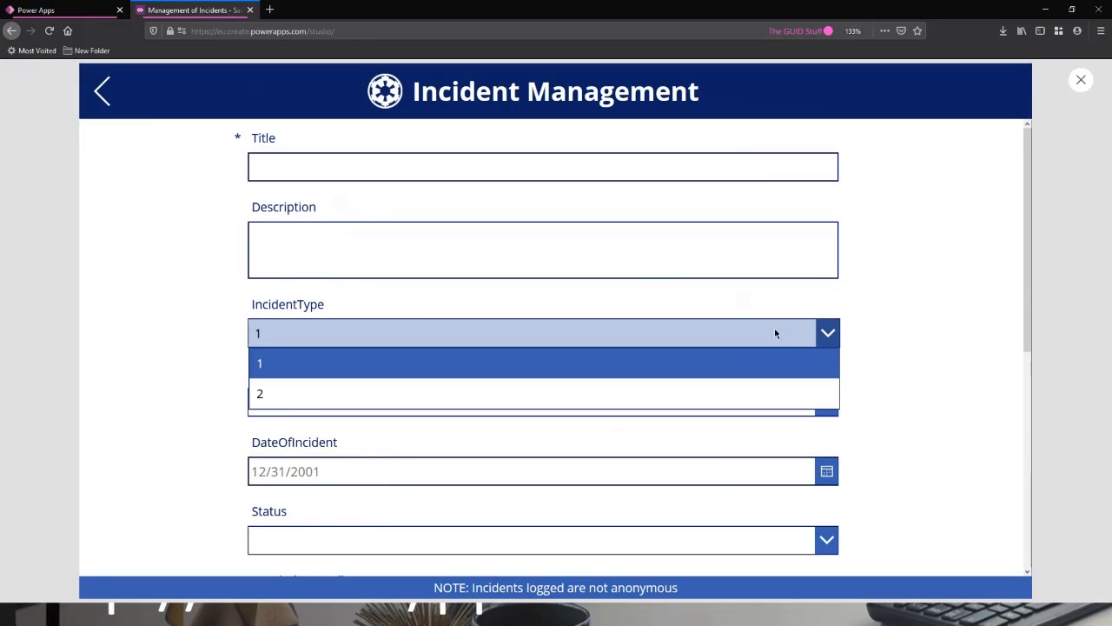
pyautogui.click(492, 393)
pyautogui.click(509, 342)
pyautogui.click(512, 363)
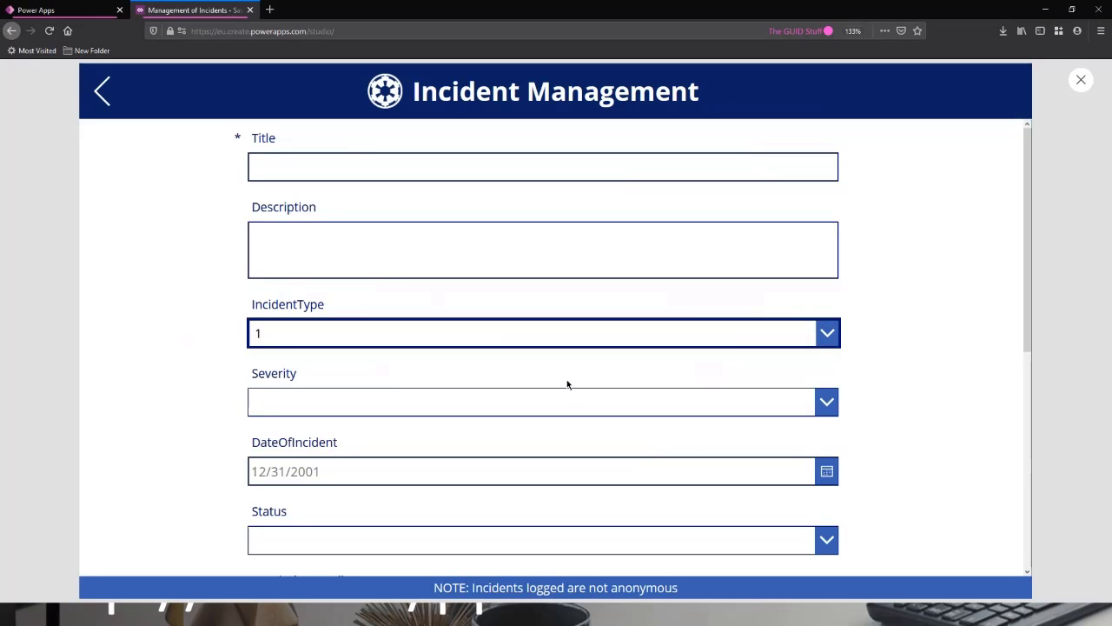
pyautogui.click(1081, 80)
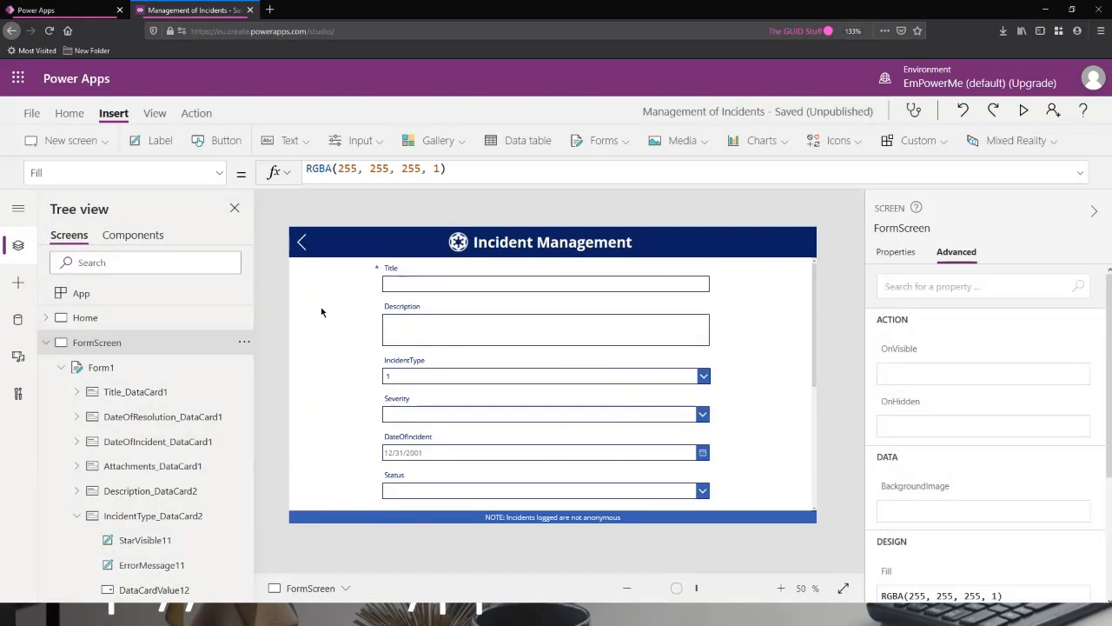
# Review the IncidentType card's AllowedValues formula, view the Home screen with its filters, and return to Form1.
pyautogui.click(416, 373)
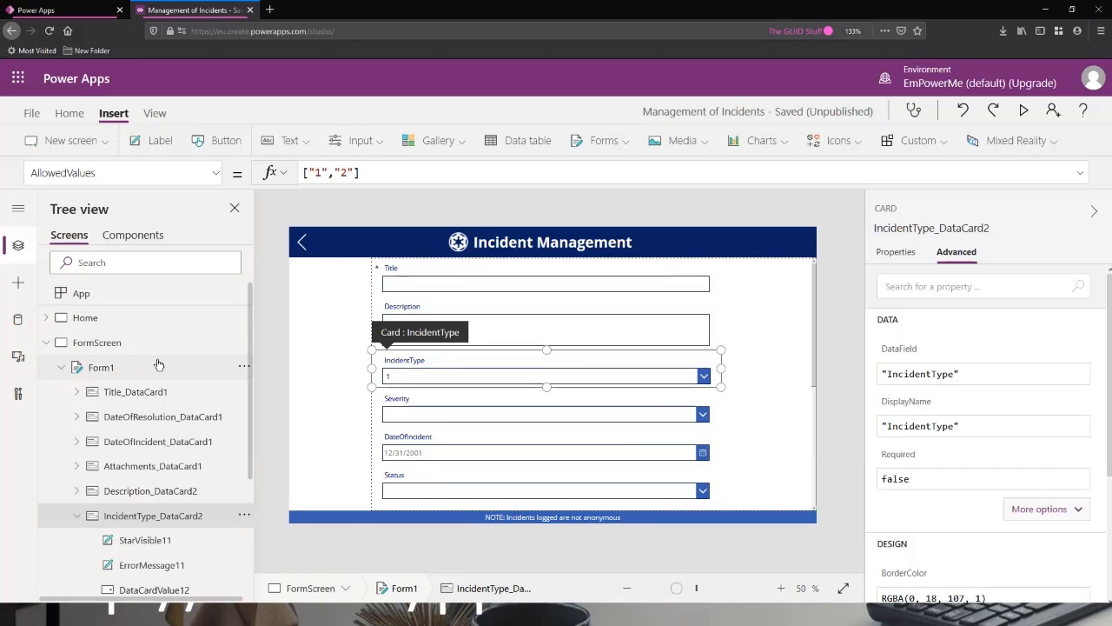
pyautogui.click(136, 317)
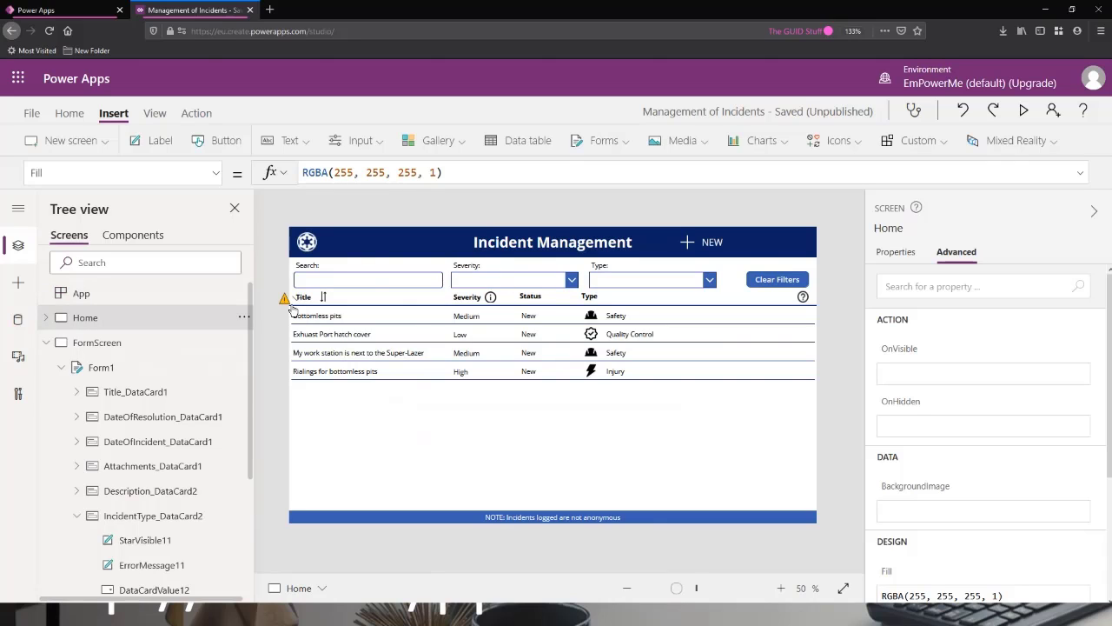
pyautogui.click(122, 368)
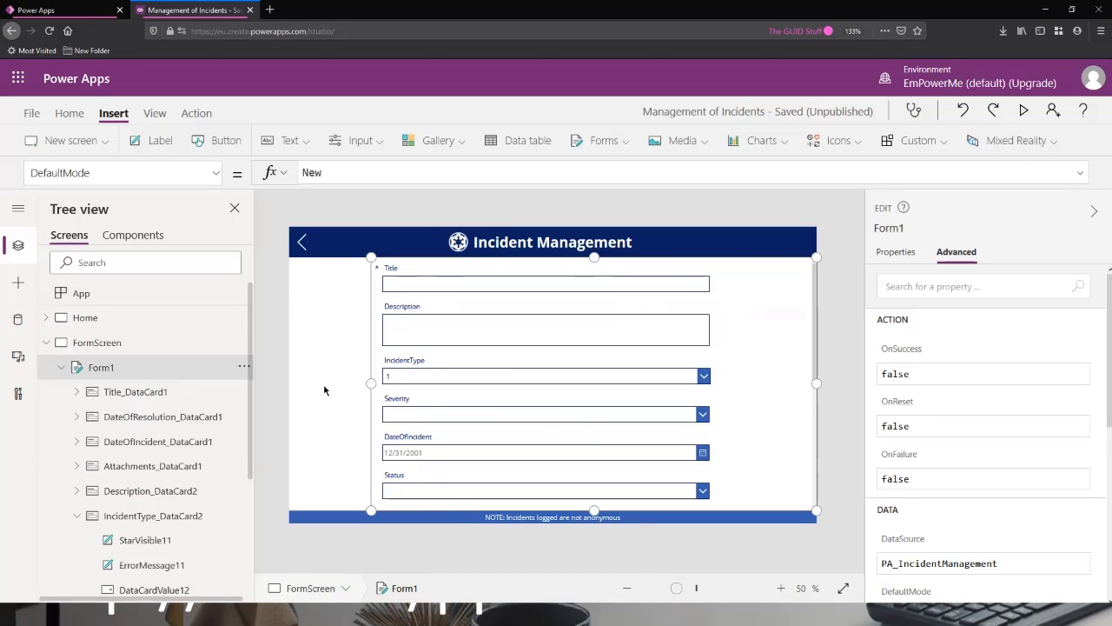
# Select the Severity card in Form1 and unlock it so its properties can be changed.
pyautogui.click(443, 404)
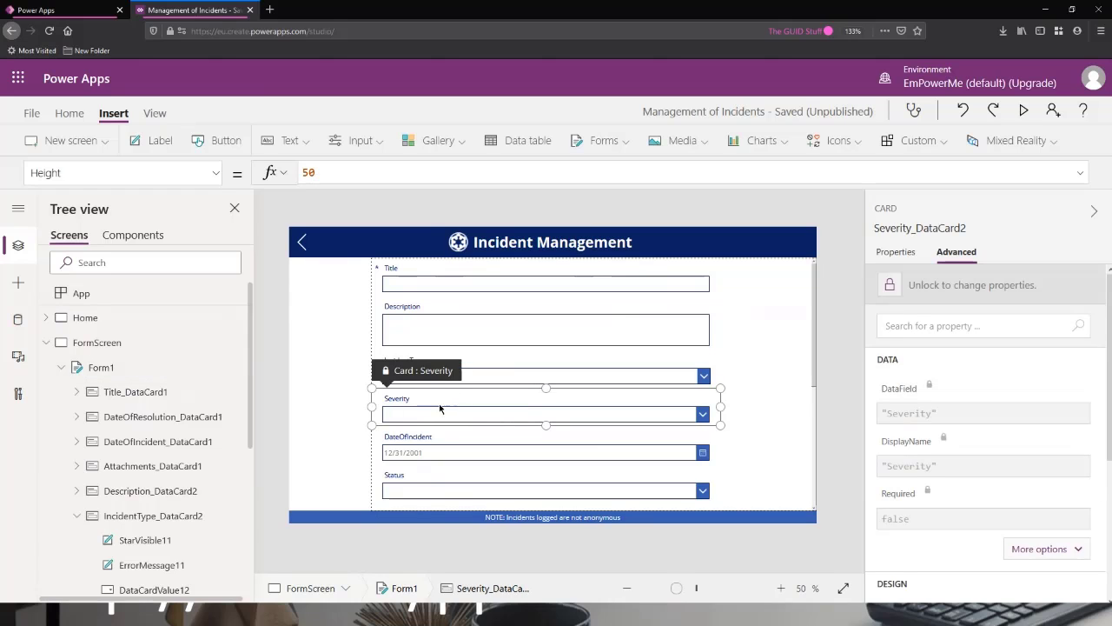
pyautogui.click(528, 358)
pyautogui.click(440, 405)
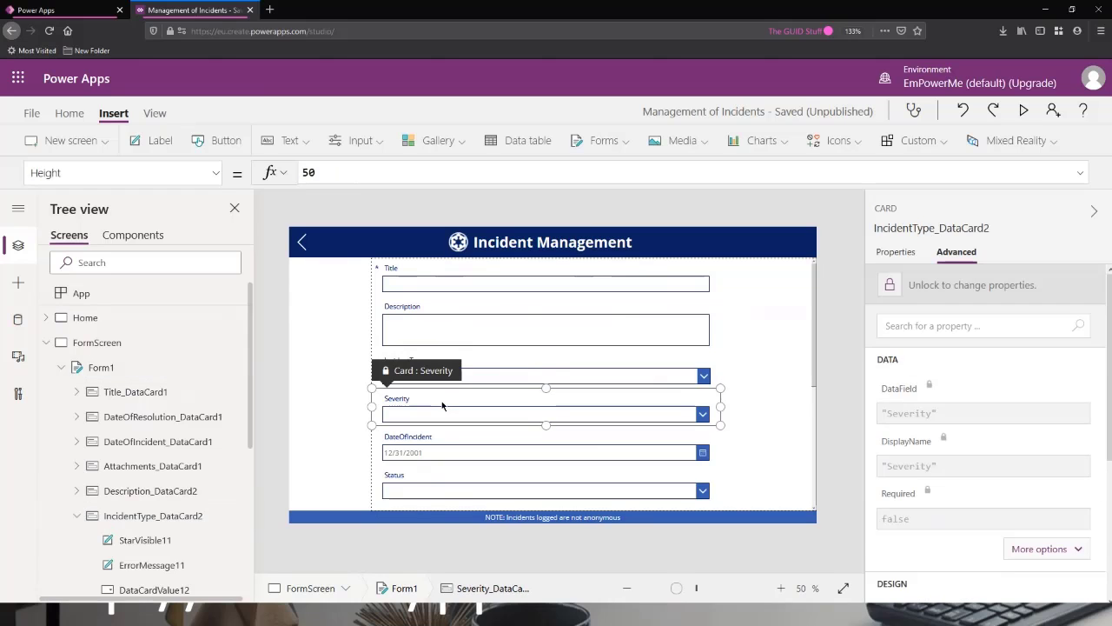
pyautogui.click(950, 288)
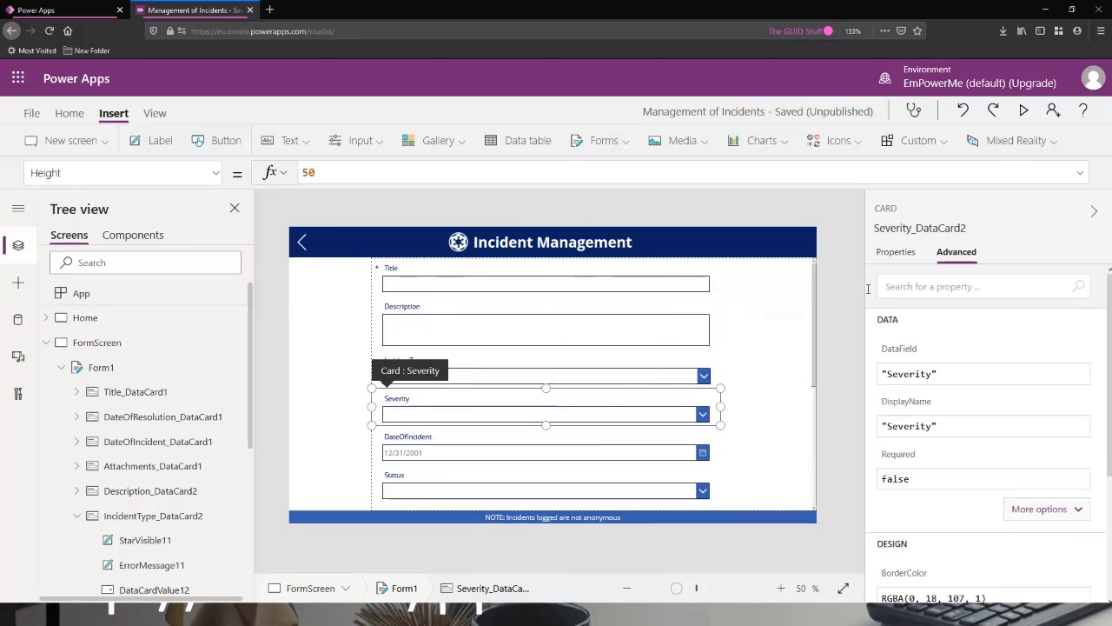
# Replace the Severity card's AllowedValues formula with the colSeverity collection.
pyautogui.click(165, 172)
pyautogui.write('AllowedValues')
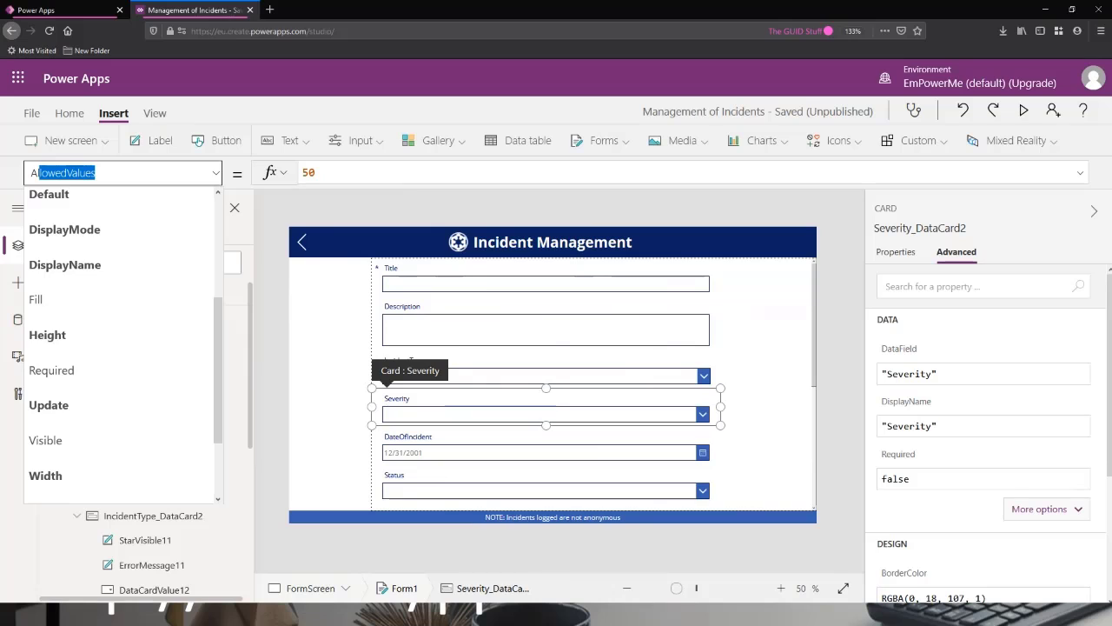
pyautogui.press('Tab')
pyautogui.press('Tab')
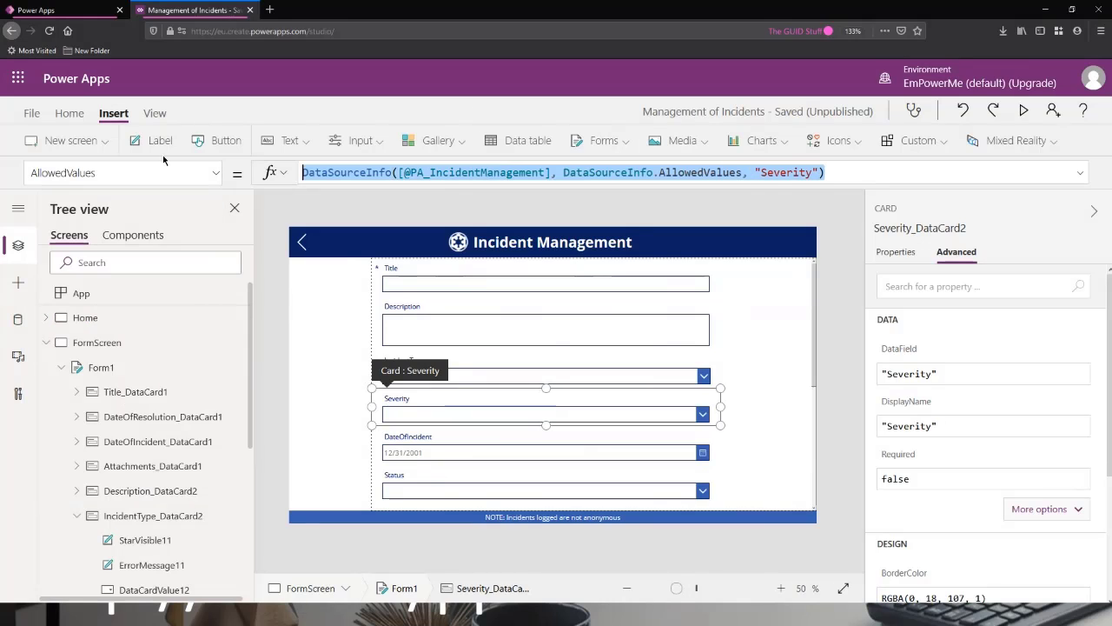
pyautogui.press('BackSpace')
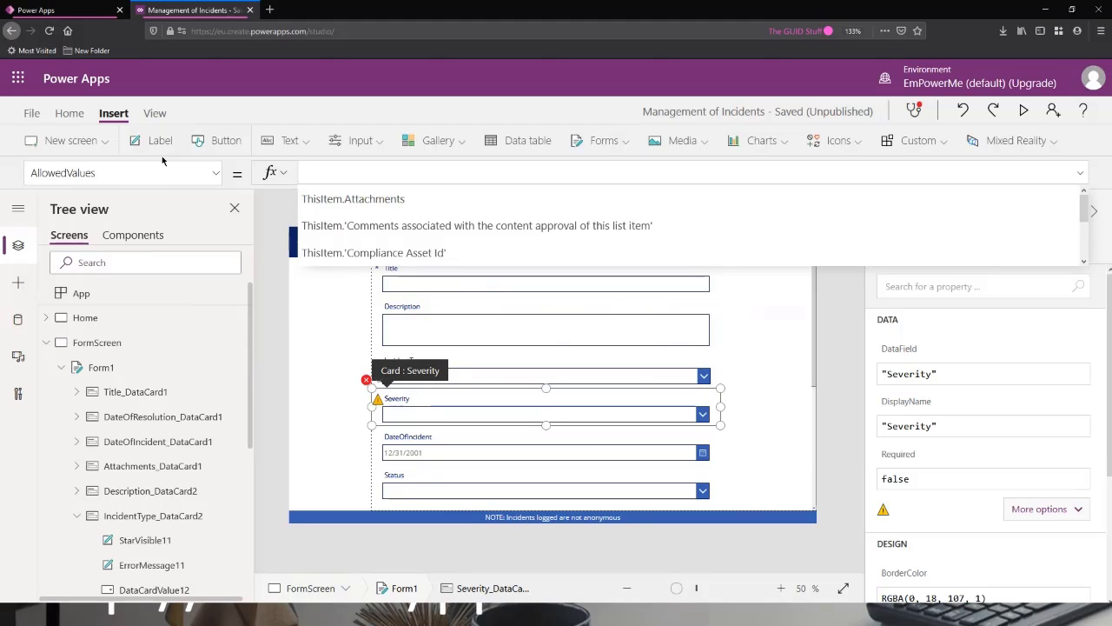
pyautogui.write('col')
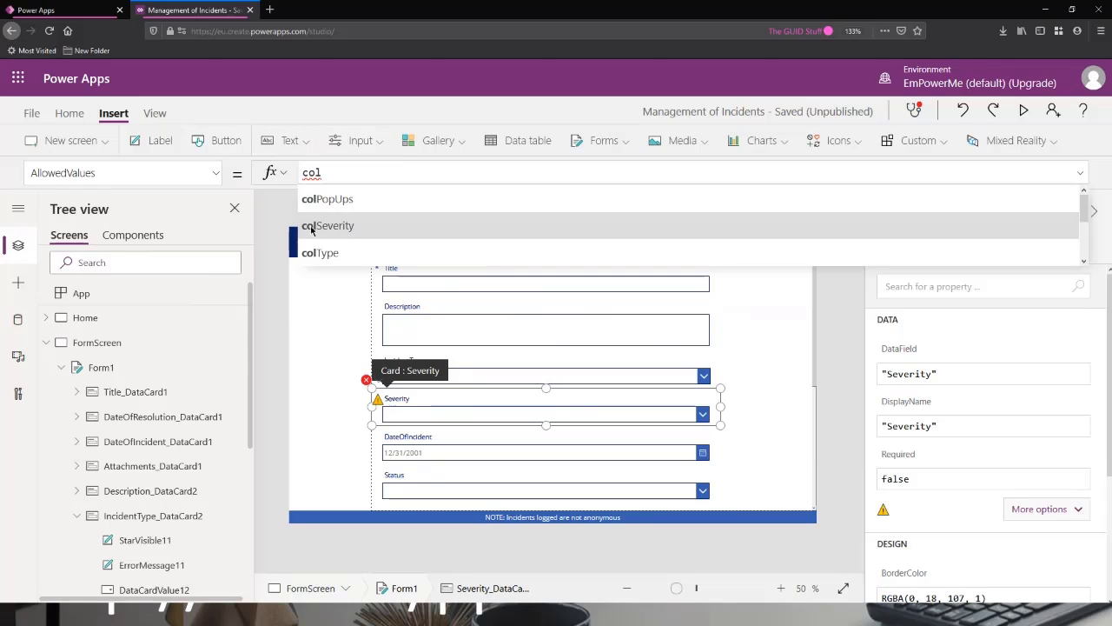
pyautogui.click(340, 227)
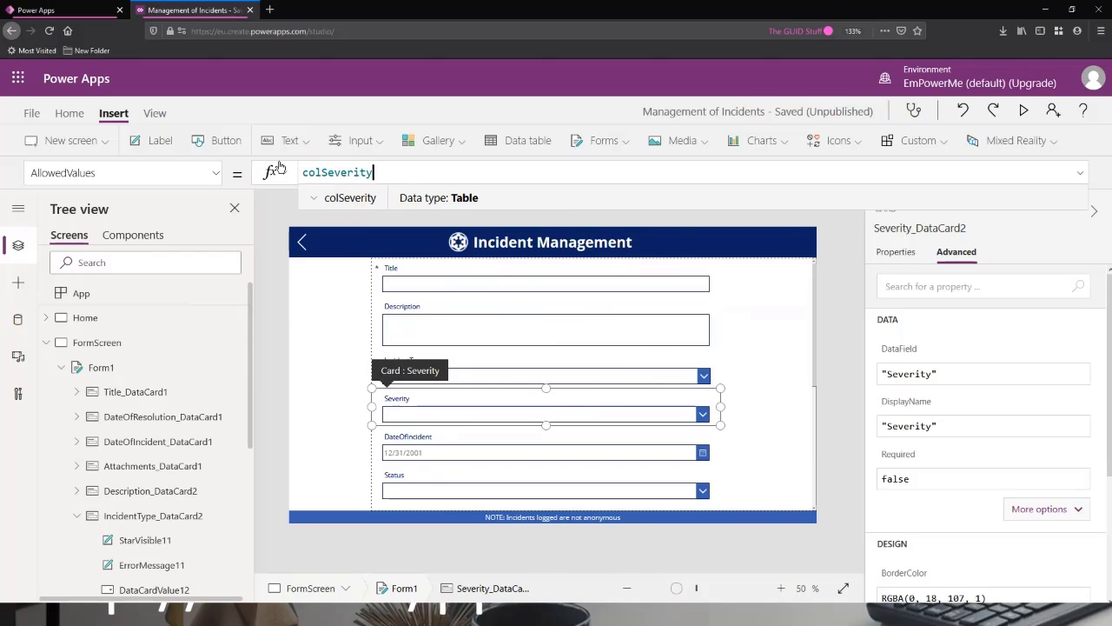
# Preview the Home screen, examine the options of the Severity and Type filter dropdowns, and close the preview.
pyautogui.click(113, 318)
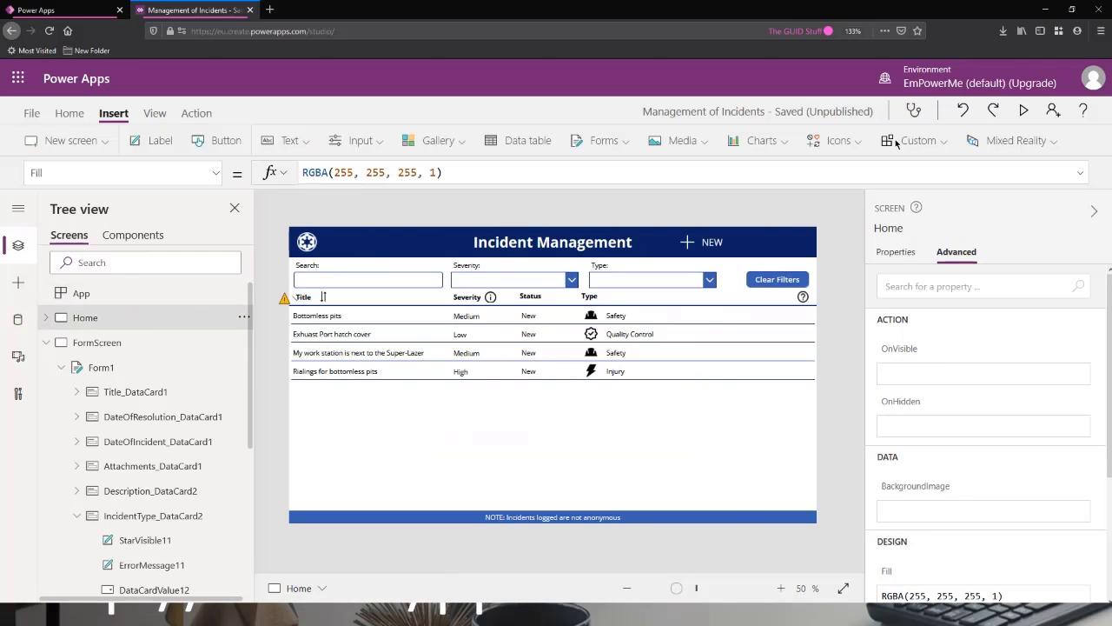
pyautogui.click(1024, 110)
pyautogui.click(434, 159)
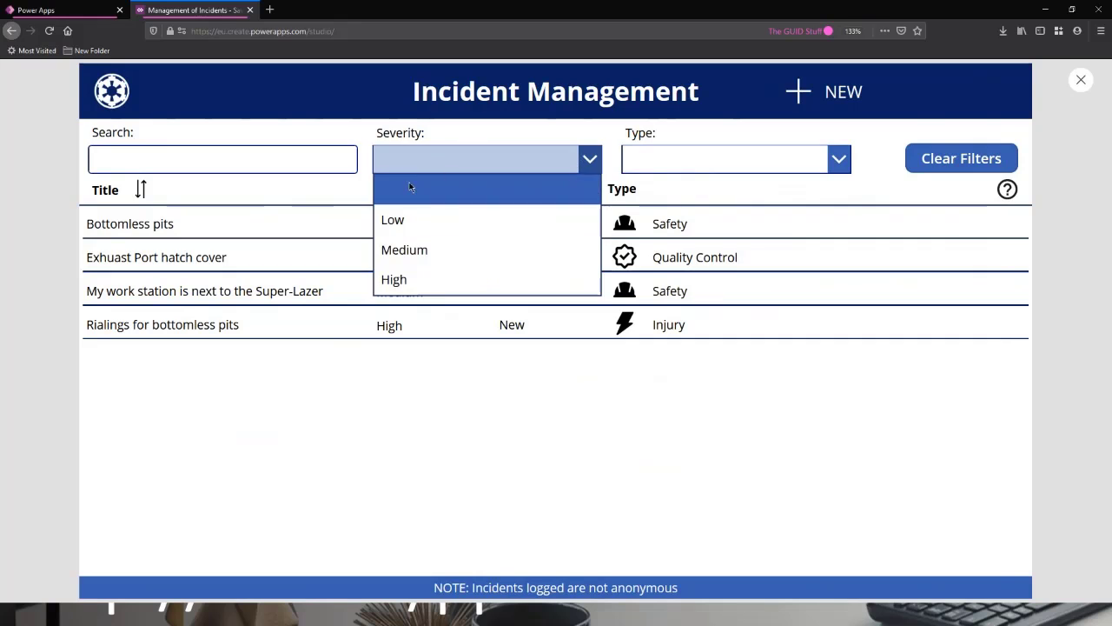
pyautogui.click(671, 166)
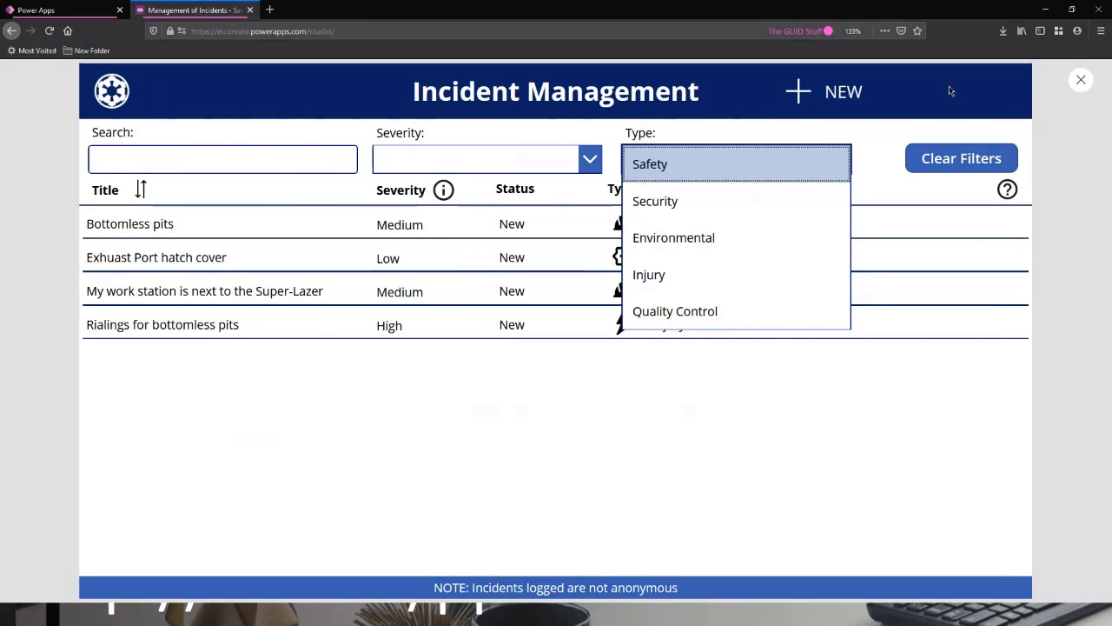
pyautogui.click(1082, 79)
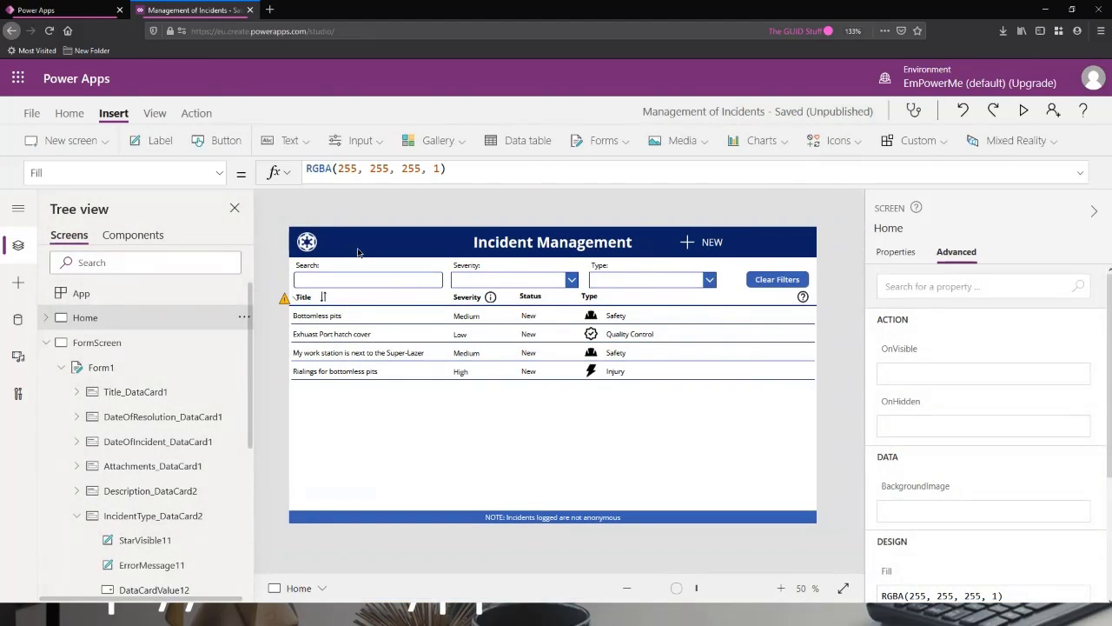
# Preview FormScreen, examine the Severity dropdown's options, pick Low, and close the preview.
pyautogui.click(79, 343)
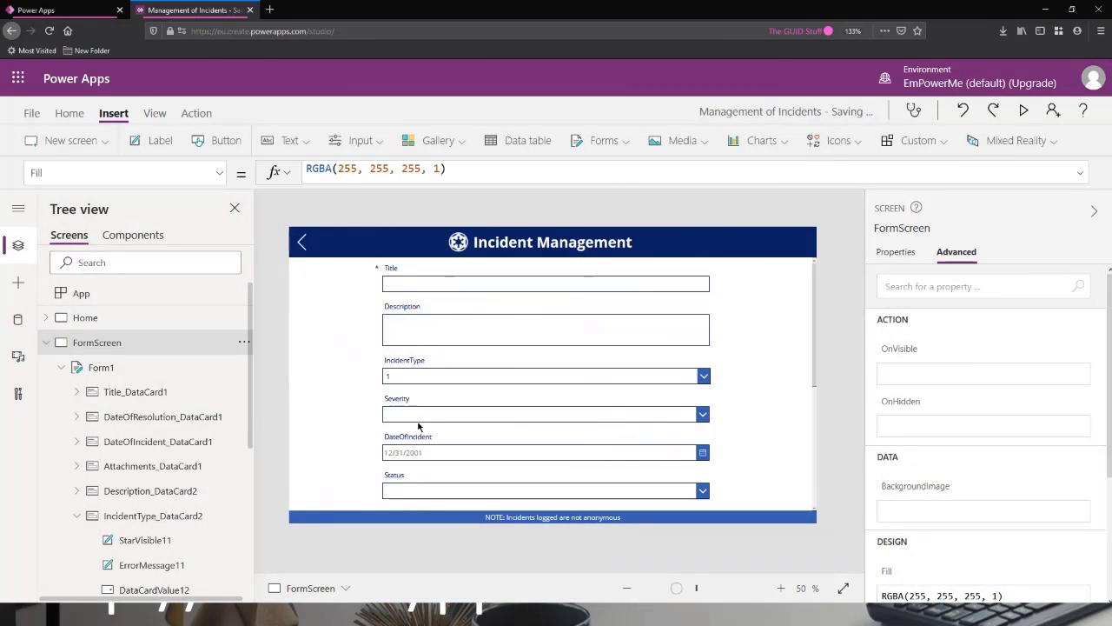
pyautogui.click(418, 425)
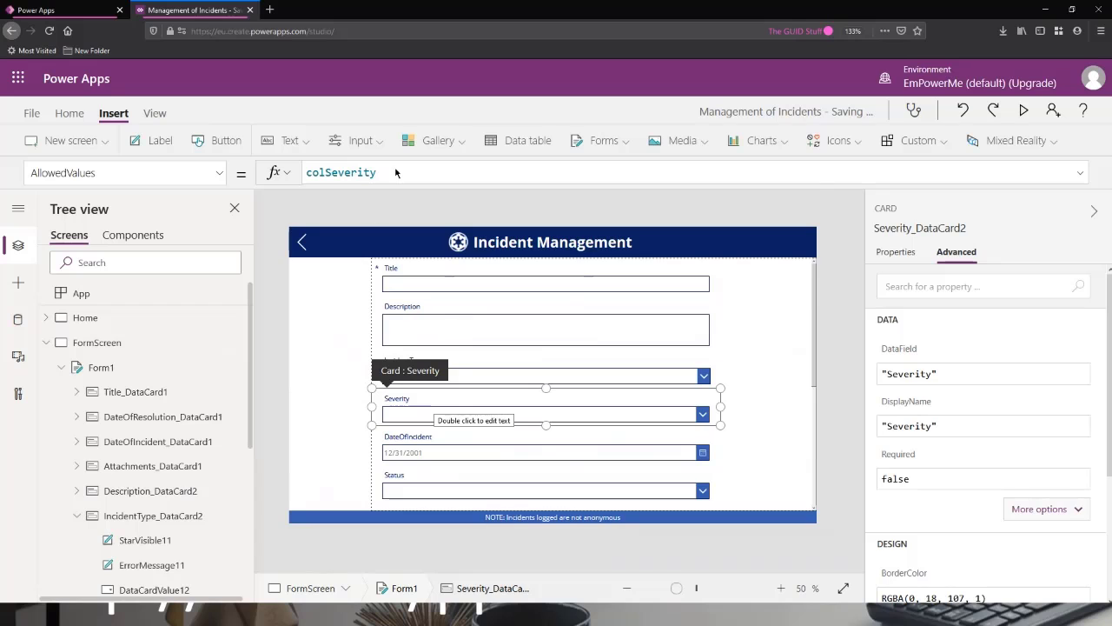
pyautogui.click(1024, 110)
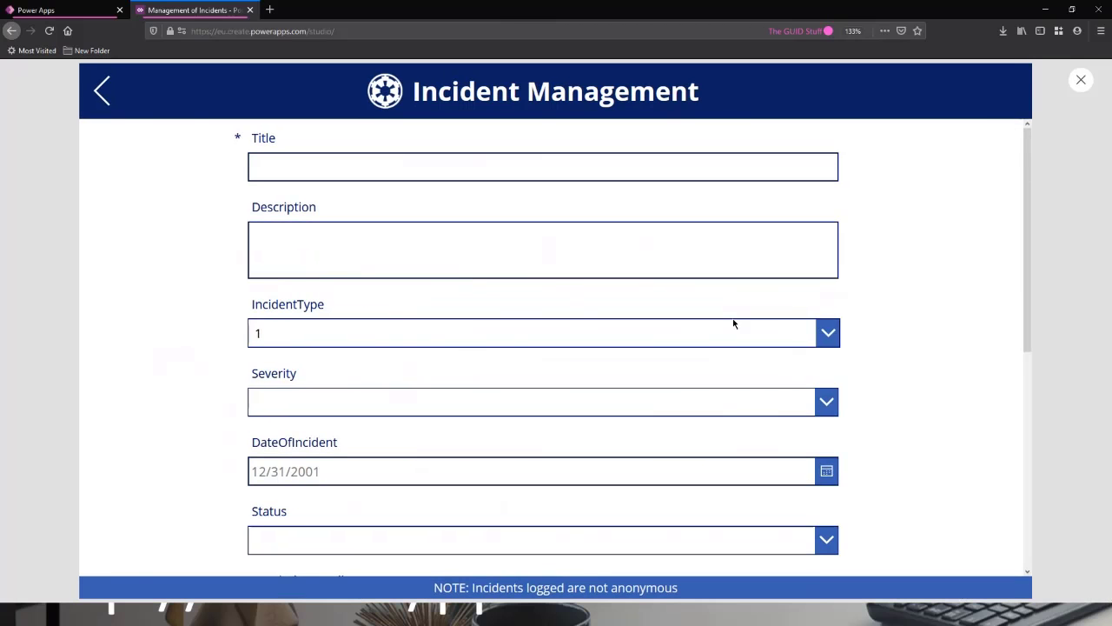
pyautogui.click(822, 402)
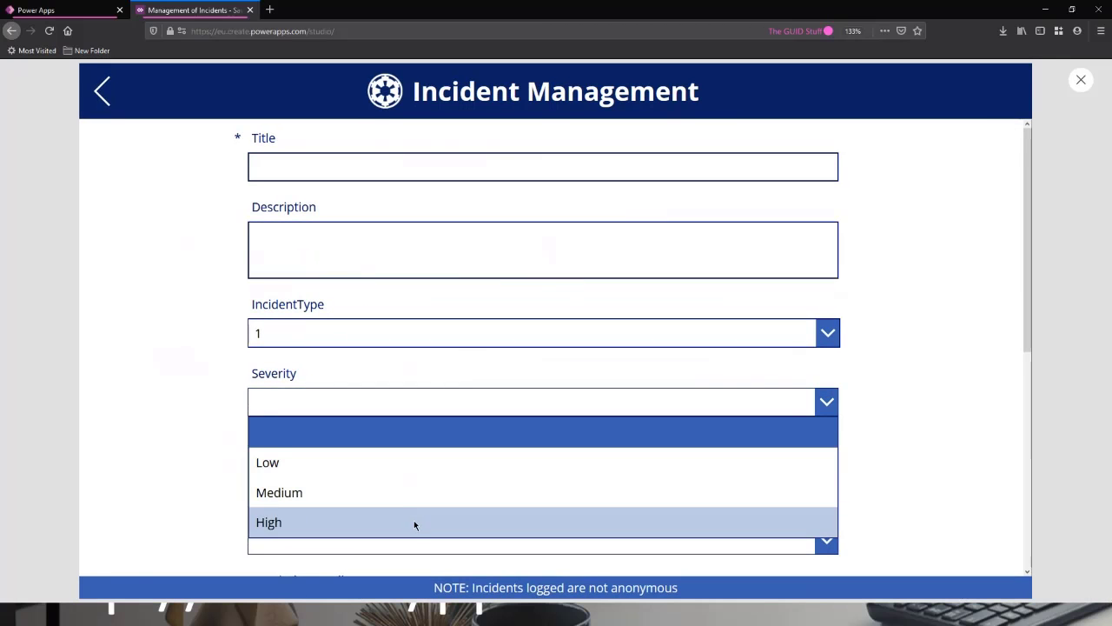
pyautogui.click(363, 478)
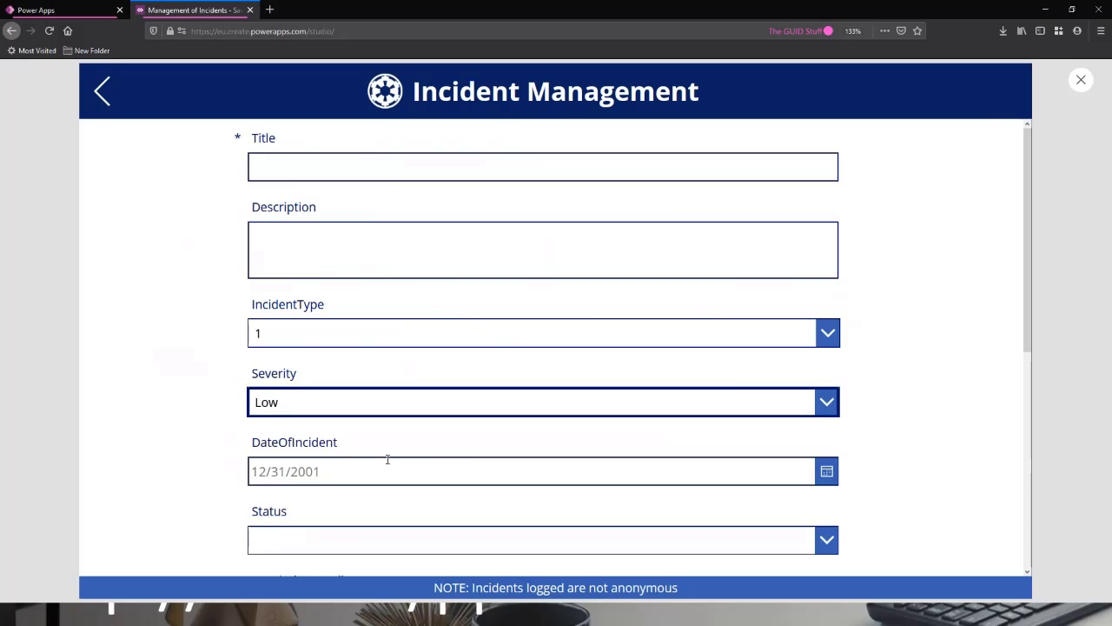
pyautogui.click(1081, 81)
# Replace the IncidentType card's AllowedValues formula with the colType collection.
pyautogui.click(484, 384)
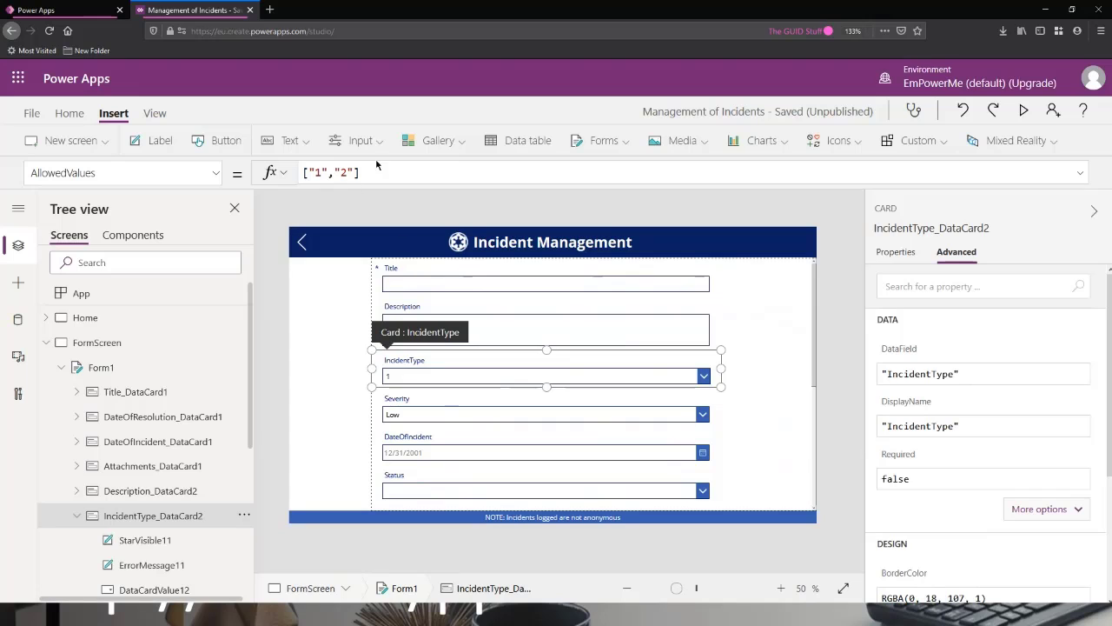
pyautogui.moveTo(379, 173); pyautogui.dragTo(174, 163)
pyautogui.write('col')
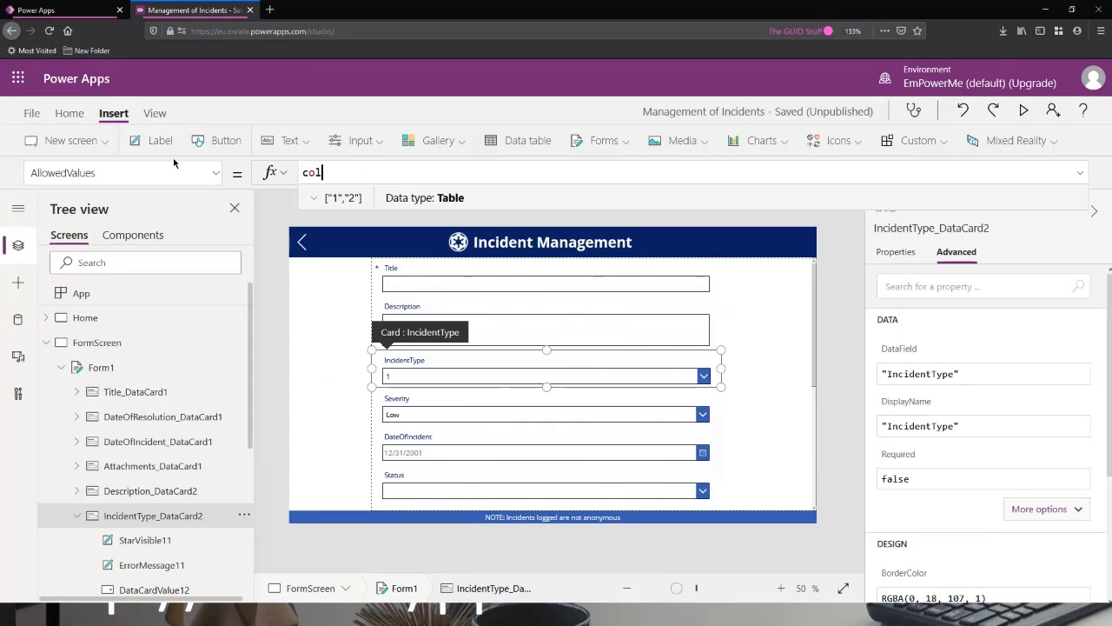
pyautogui.write('T')
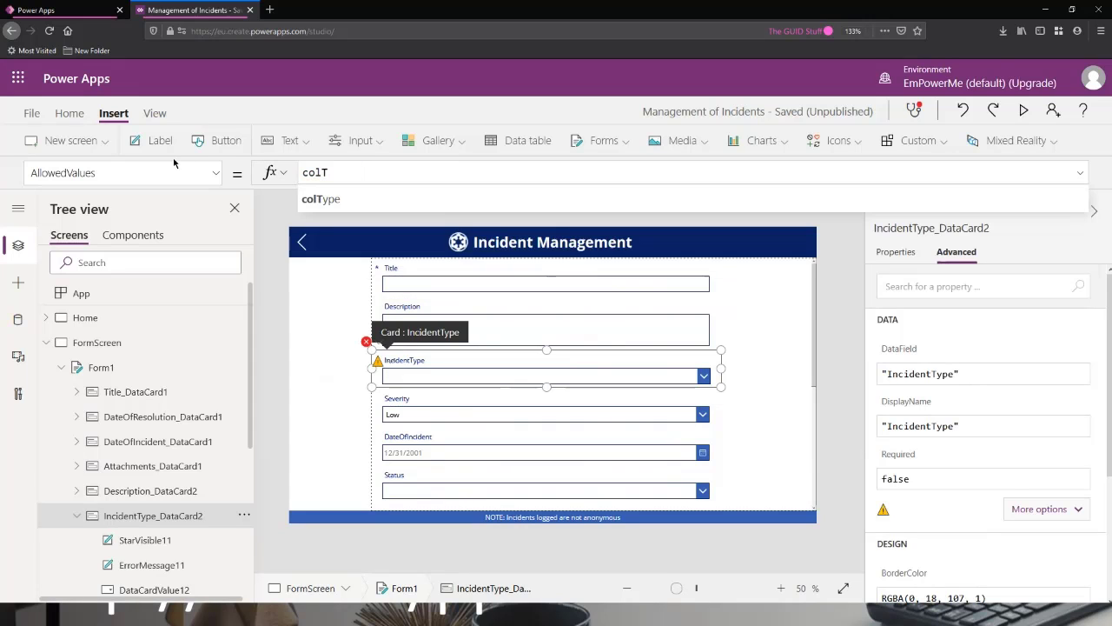
pyautogui.click(329, 205)
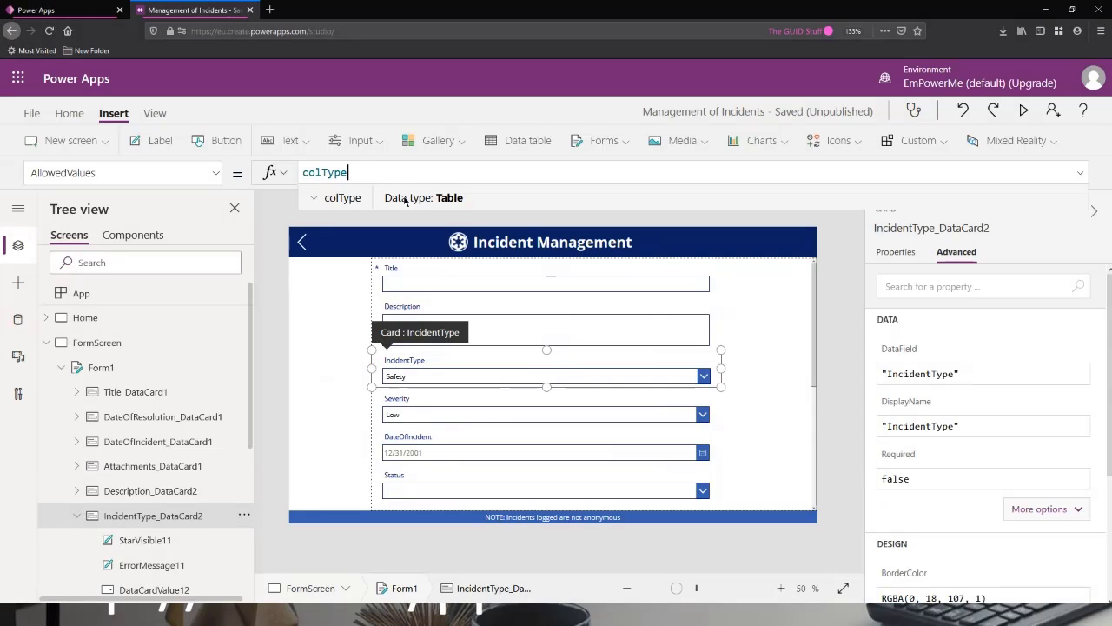
# Preview the form, test the dropdowns by choosing Environmental as IncidentType and Medium as Severity, and close the preview.
pyautogui.click(1024, 111)
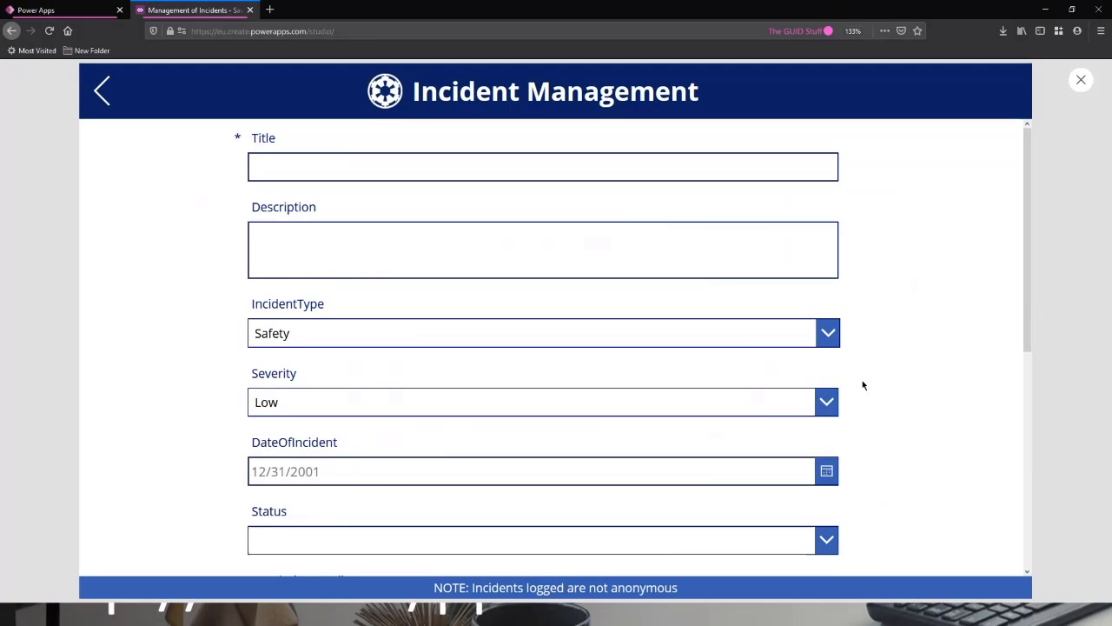
pyautogui.click(753, 334)
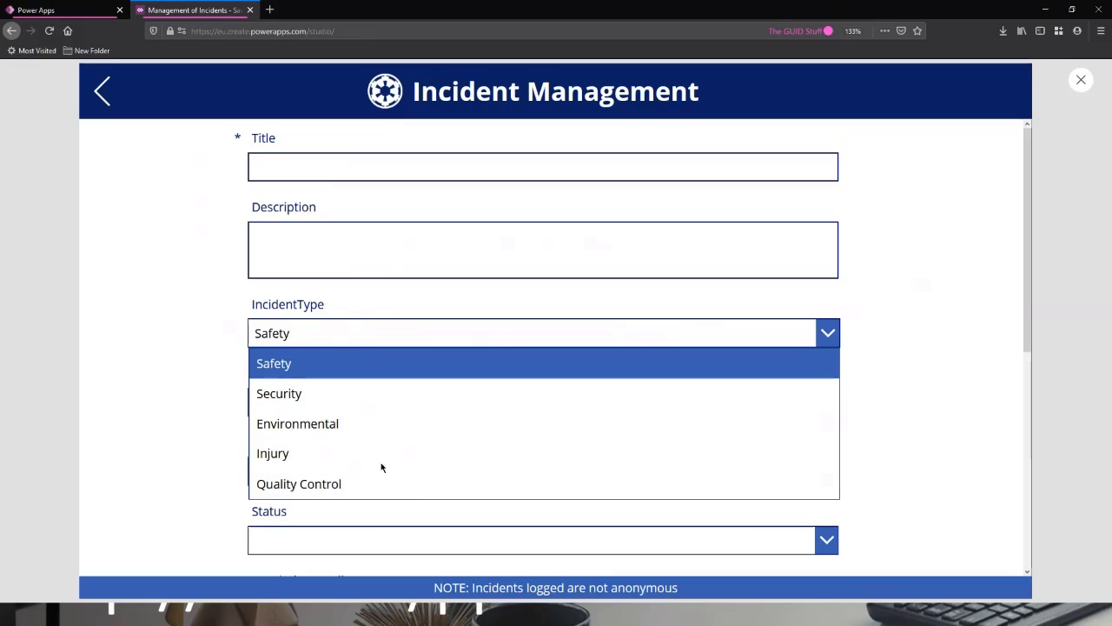
pyautogui.click(394, 425)
pyautogui.click(654, 404)
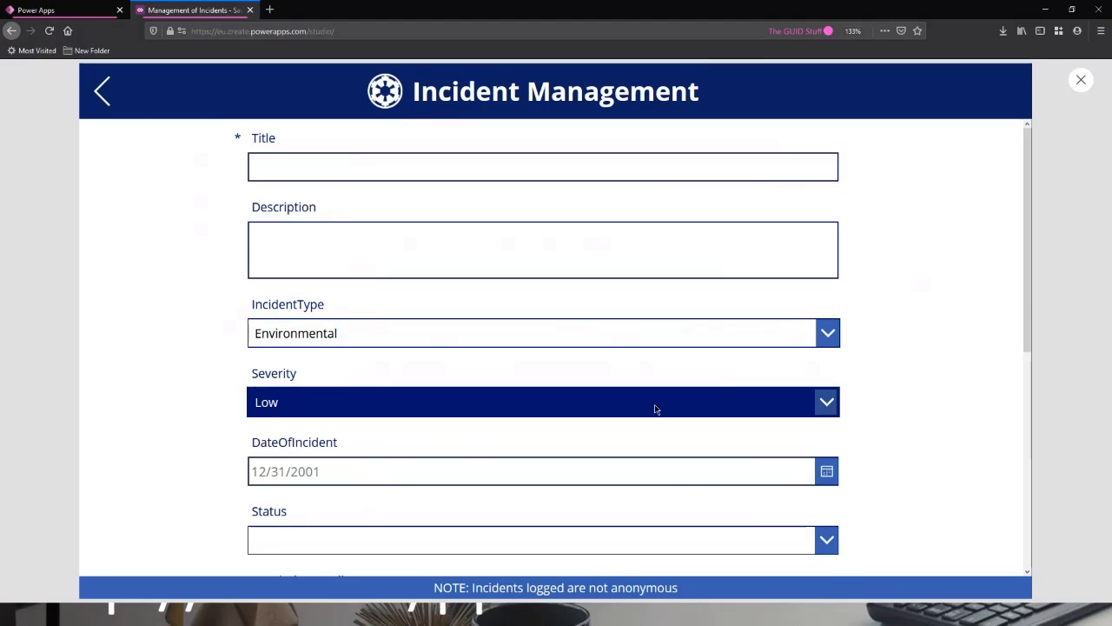
pyautogui.click(503, 488)
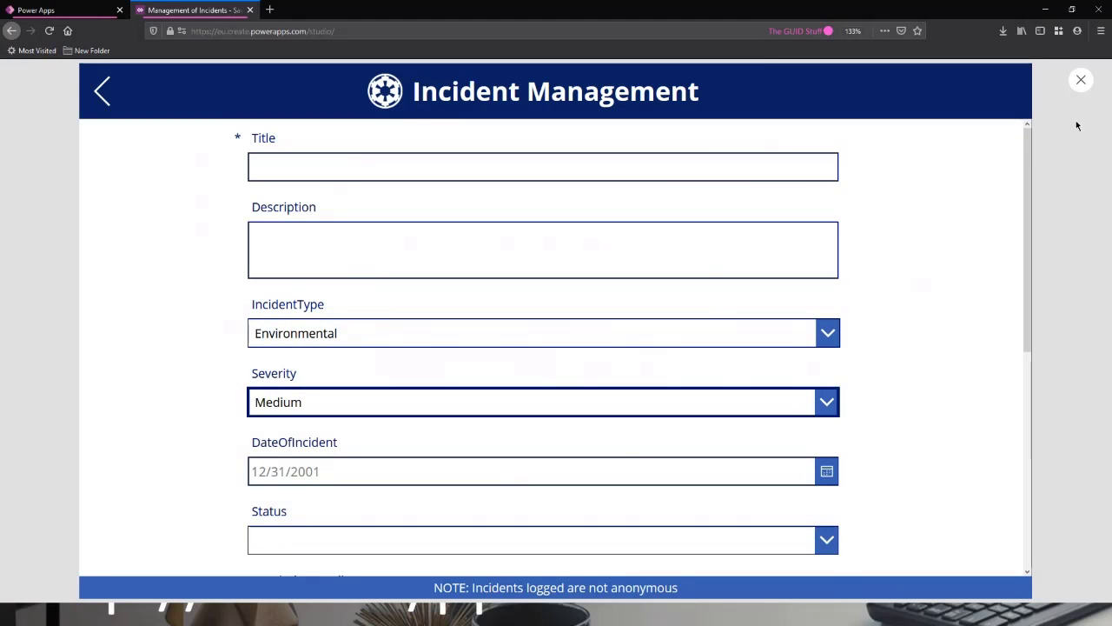
pyautogui.click(1081, 80)
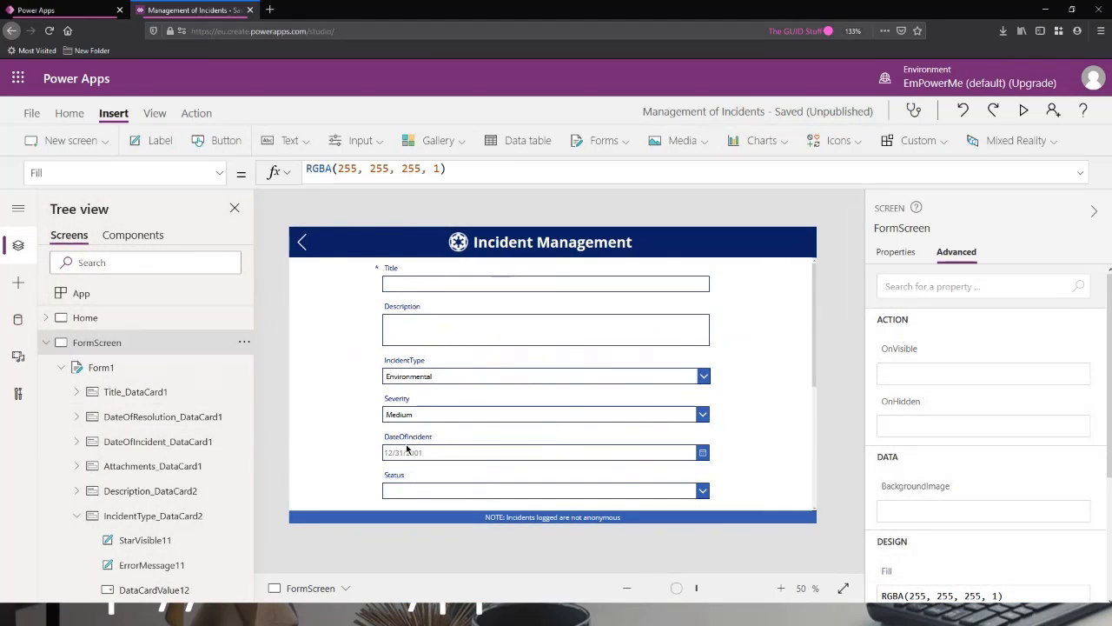
# Add "Super-Ultra-Really-Not-Good" after "High" to colSeverity in the App's OnStart formula, format the formula, and run OnStart.
pyautogui.click(91, 295)
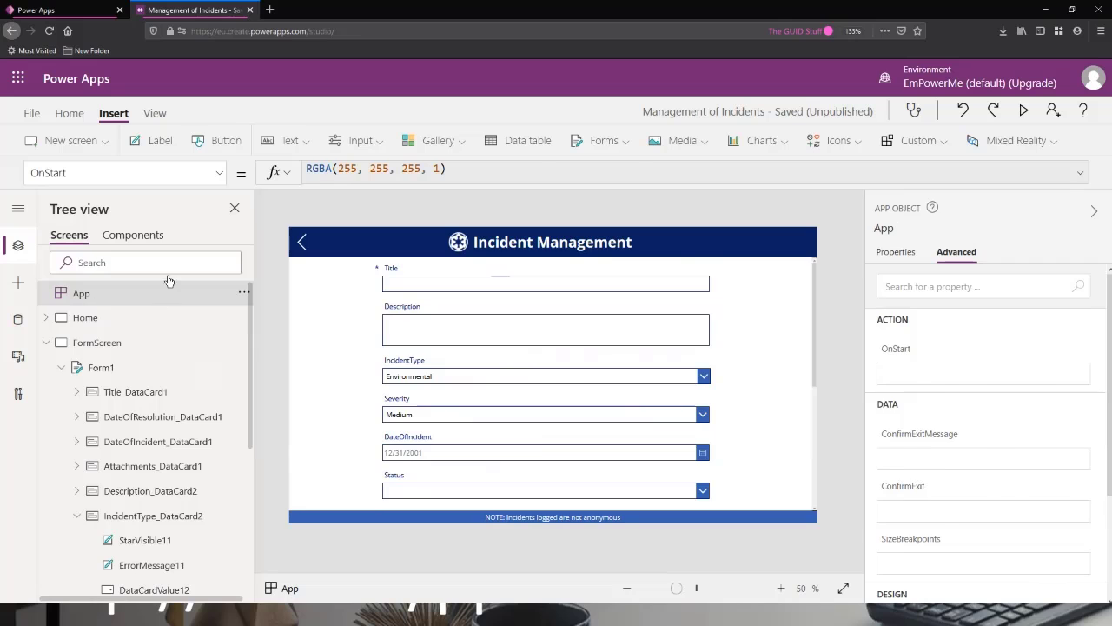
pyautogui.click(1082, 173)
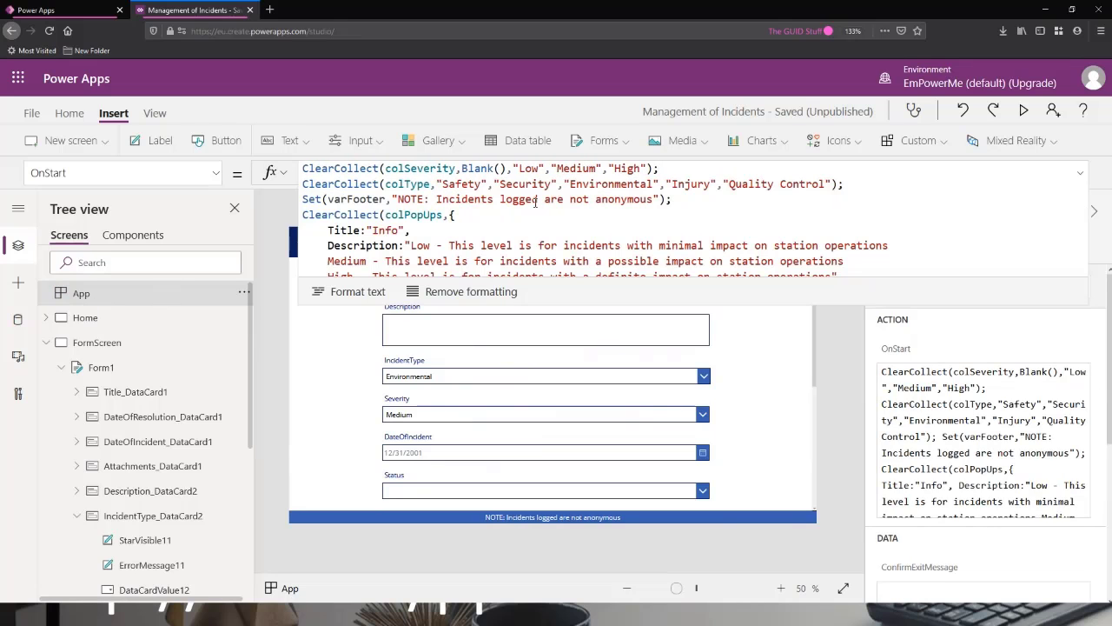
pyautogui.click(648, 168)
pyautogui.write(',"SUpe')
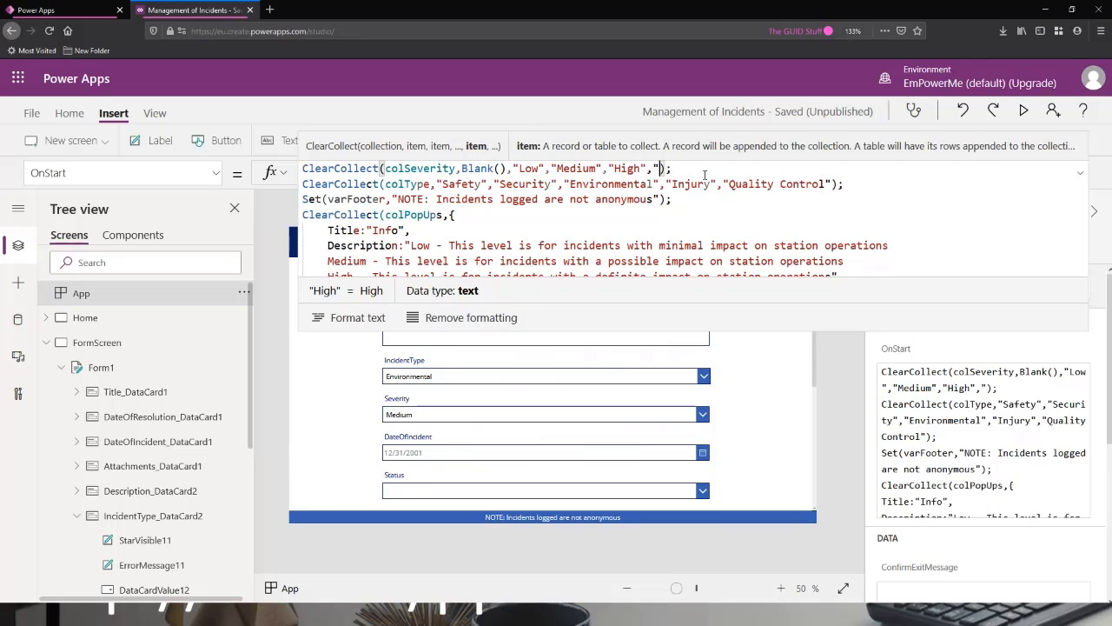
pyautogui.press('BackSpace')
pyautogui.press('BackSpace')
pyautogui.press('BackSpace')
pyautogui.write('uper')
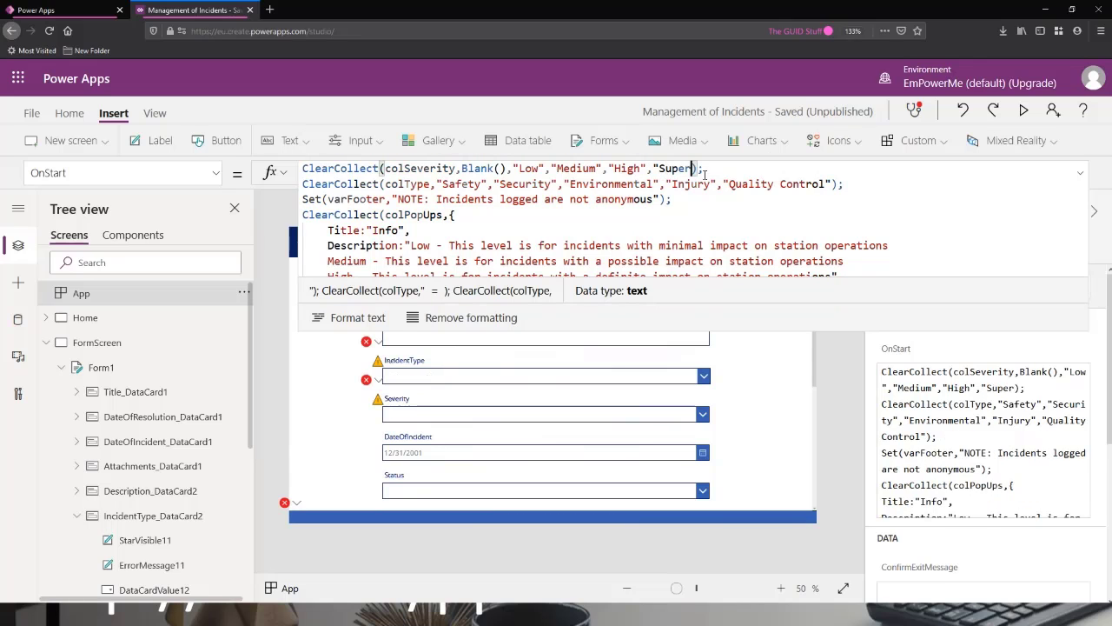
pyautogui.write('-Ul')
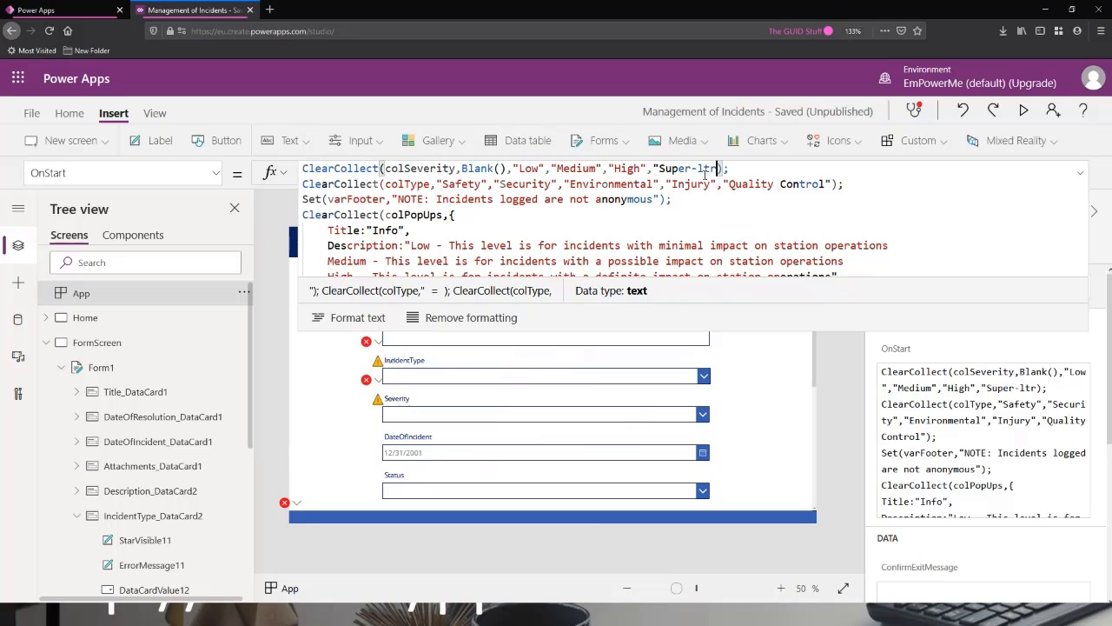
pyautogui.write('tra')
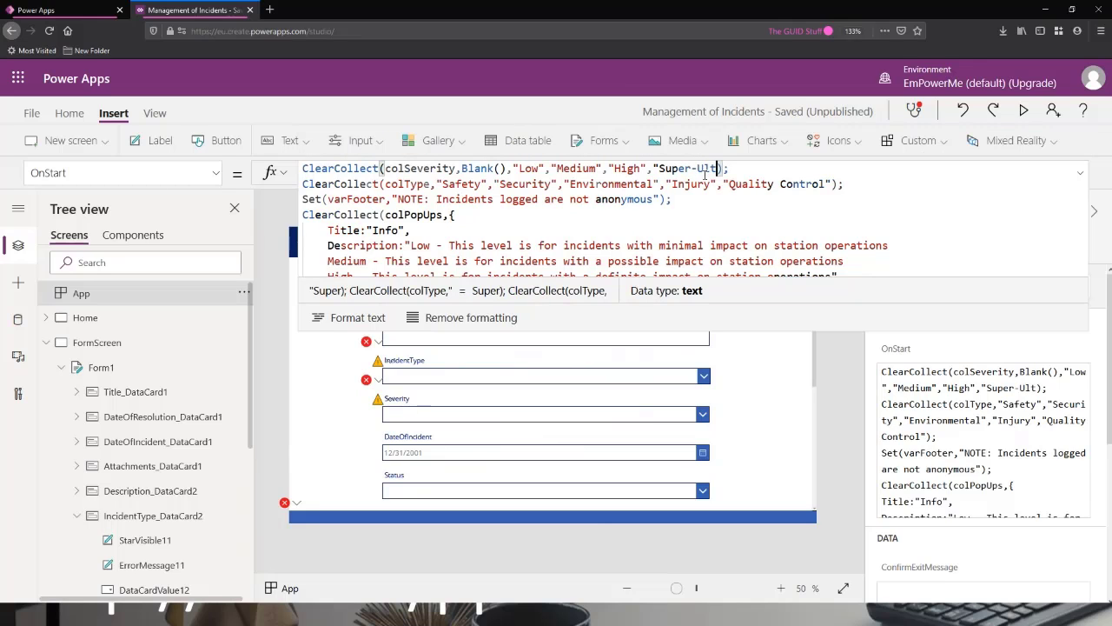
pyautogui.write('-Really')
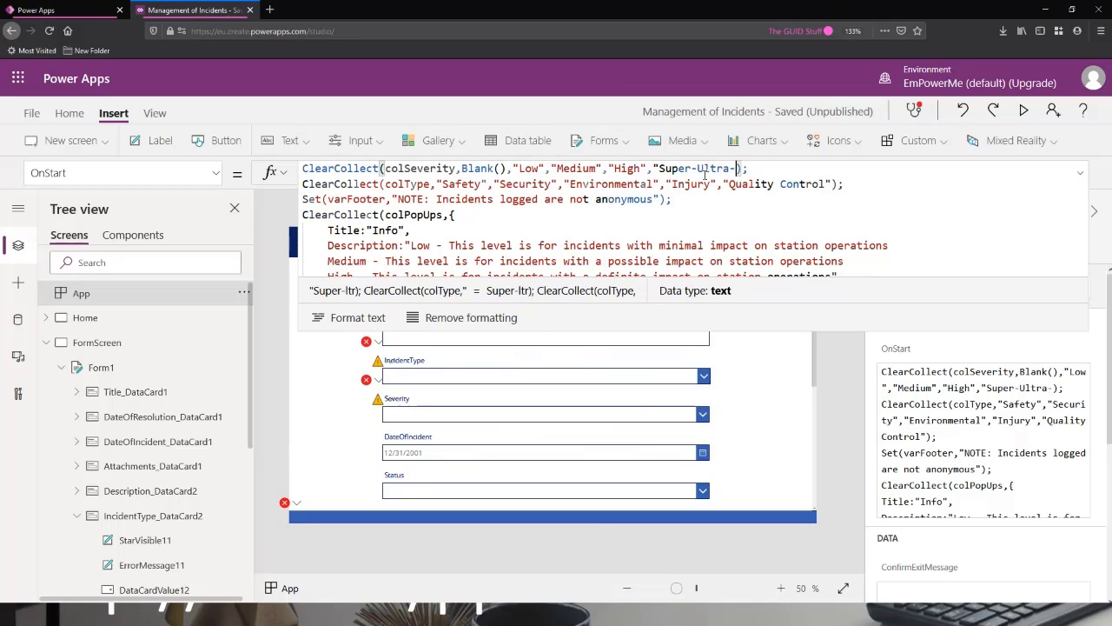
pyautogui.write('-Not-')
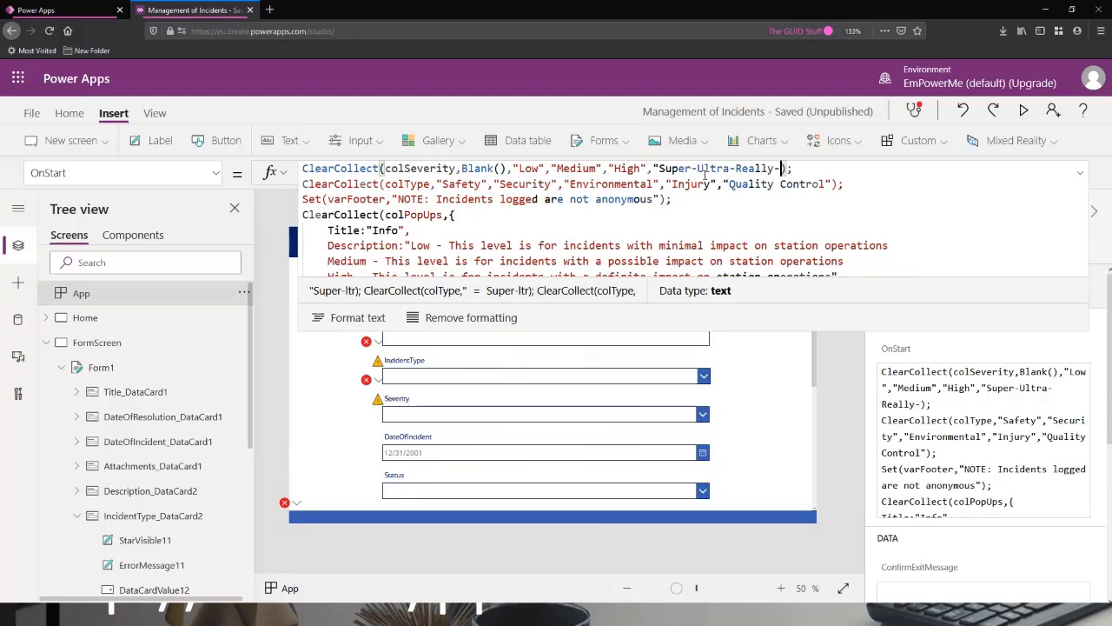
pyautogui.write('Good"')
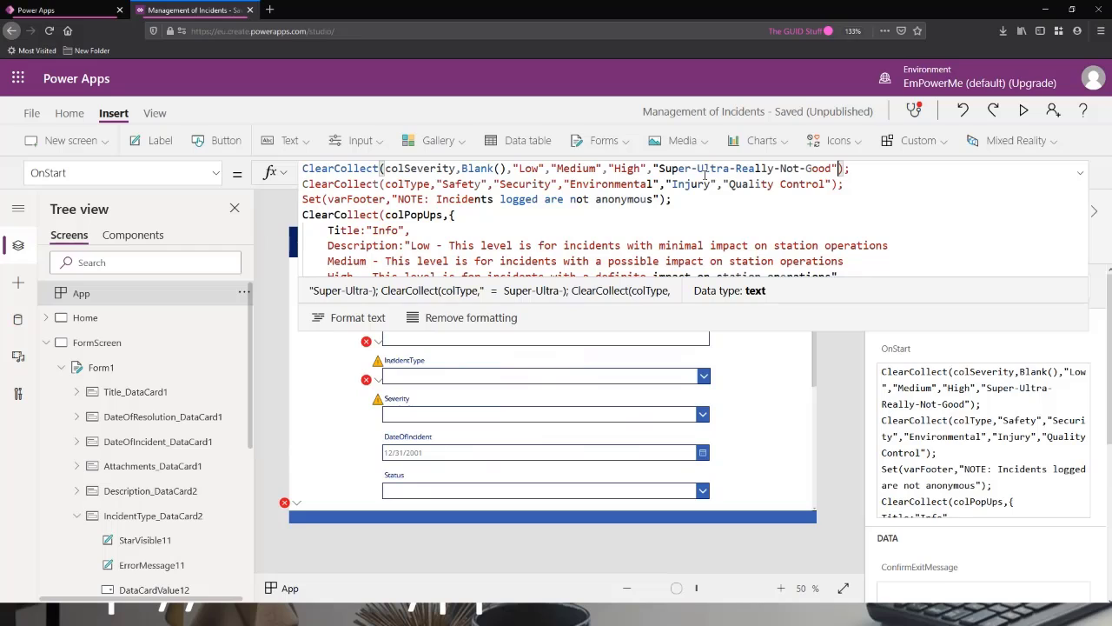
pyautogui.click(874, 172)
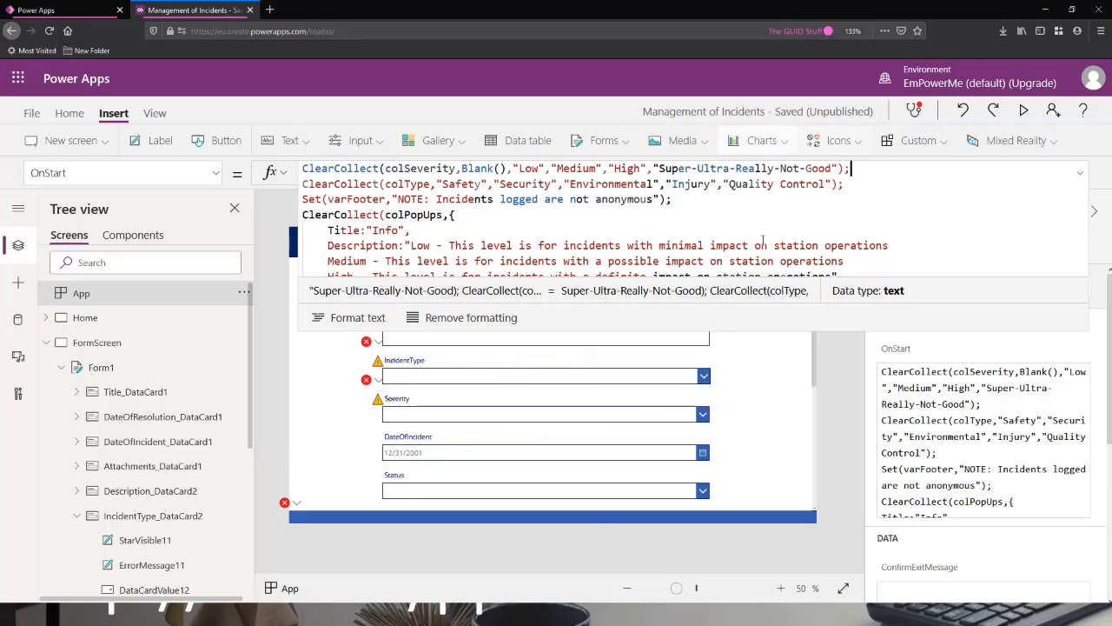
pyautogui.click(353, 318)
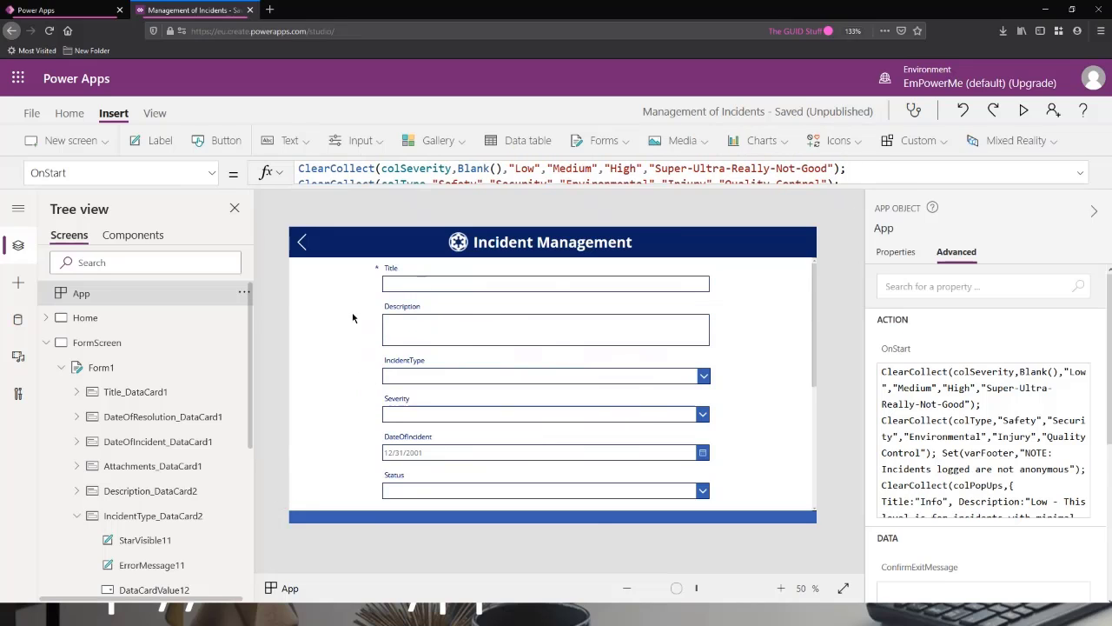
pyautogui.click(245, 293)
pyautogui.click(261, 319)
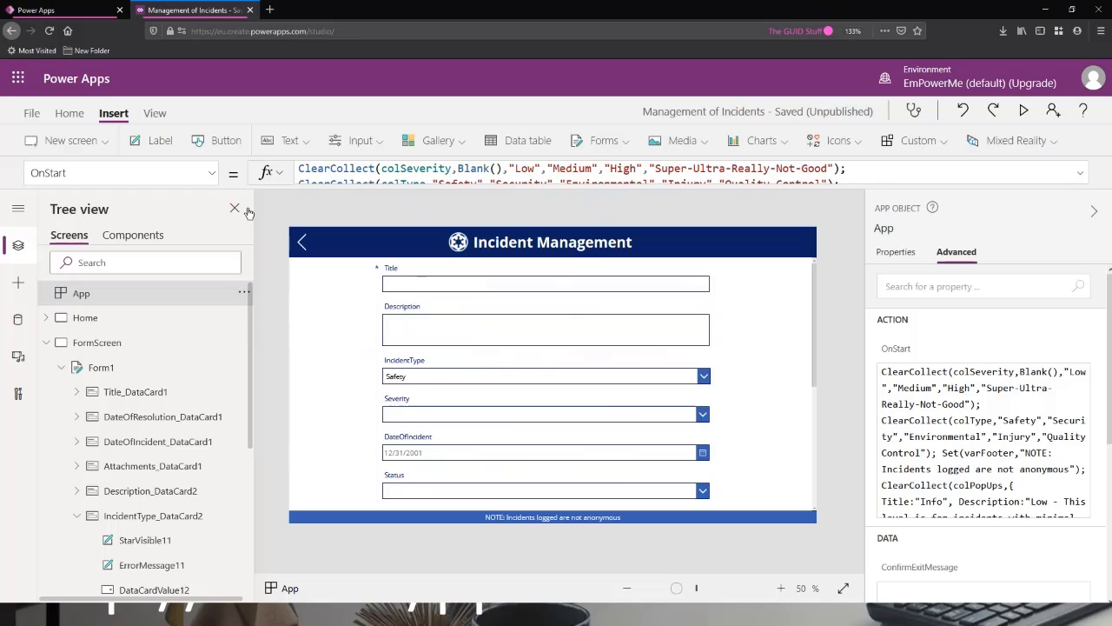
# Preview the Home screen and compare the Severity filter's options with those of the Severity dropdown on the new incident form.
pyautogui.click(87, 318)
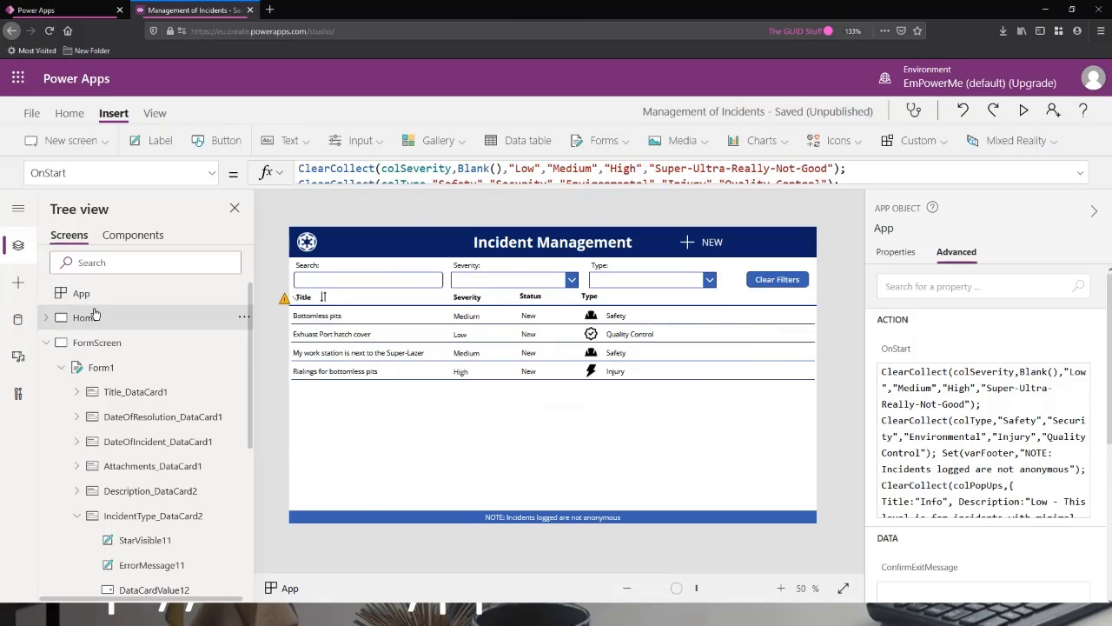
pyautogui.click(1023, 111)
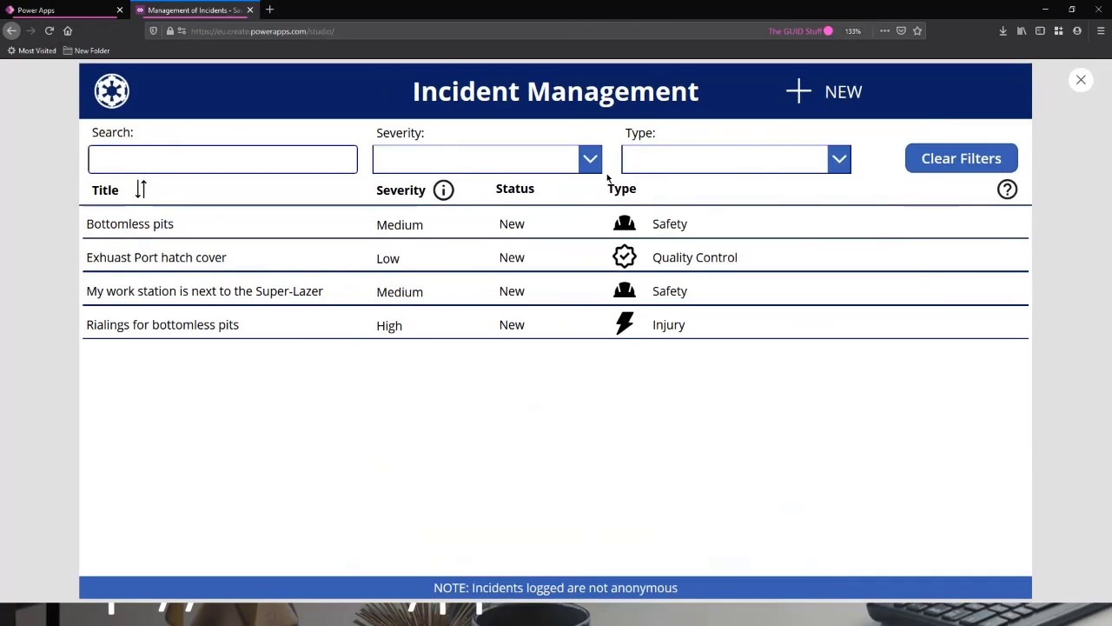
pyautogui.click(588, 159)
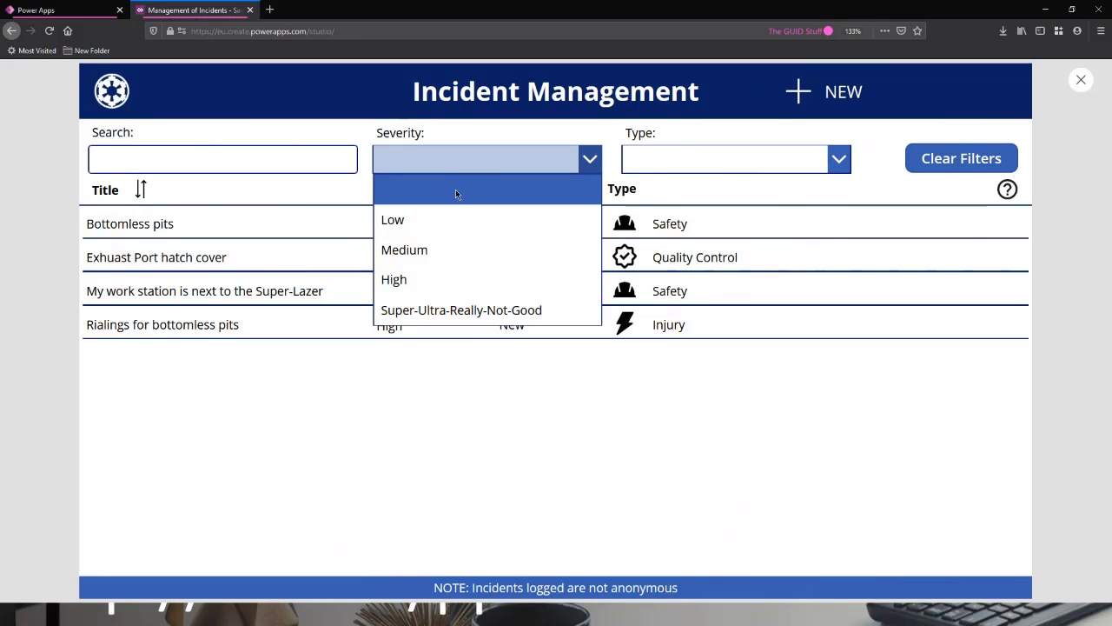
pyautogui.click(821, 91)
pyautogui.click(538, 396)
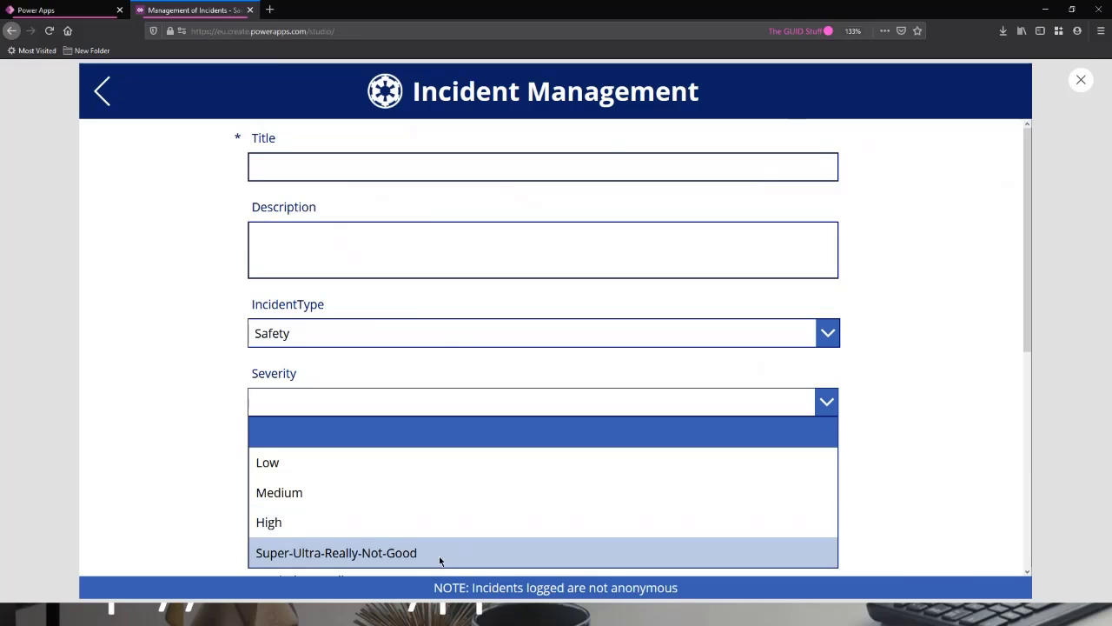
pyautogui.click(104, 112)
pyautogui.click(549, 157)
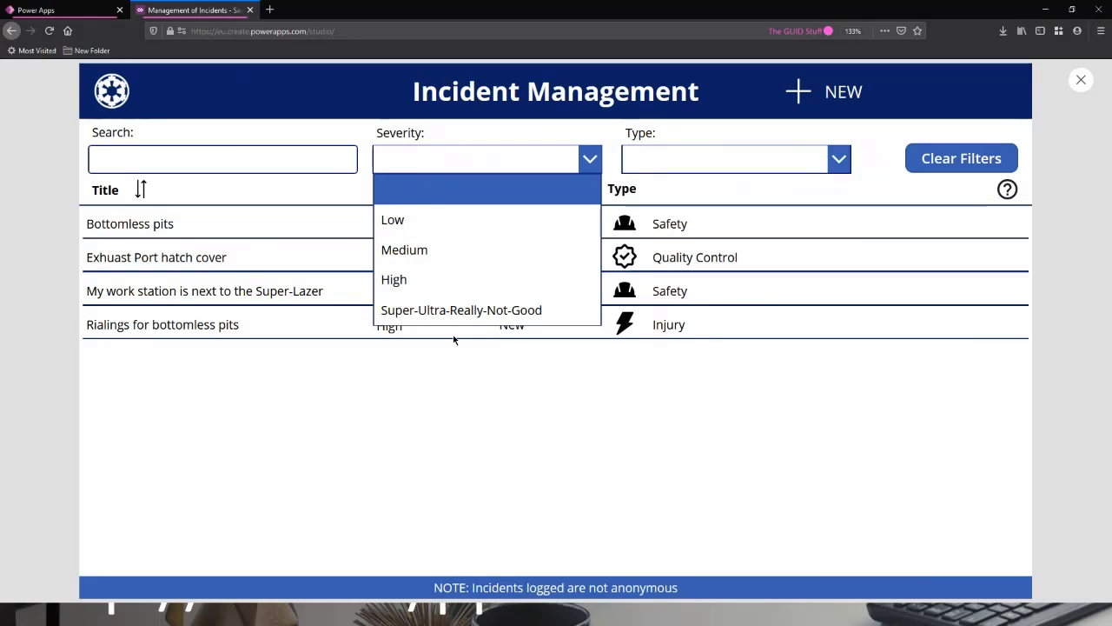
# Open the new incident form in the preview and examine the IncidentType and Severity dropdowns and the remaining fields.
pyautogui.click(841, 92)
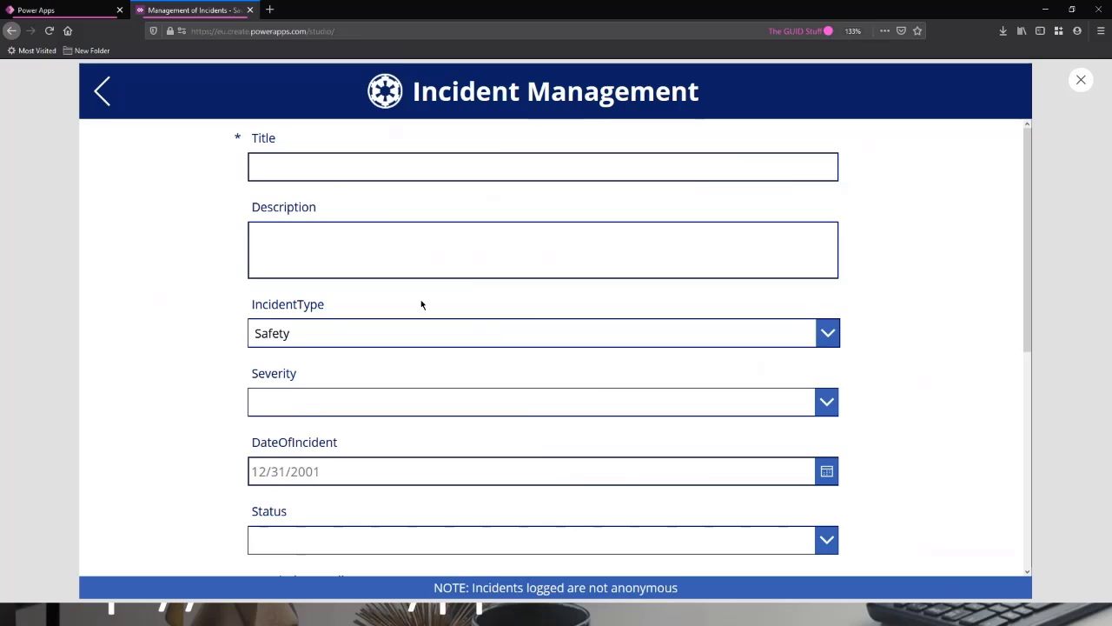
pyautogui.click(340, 329)
pyautogui.click(343, 337)
pyautogui.click(371, 402)
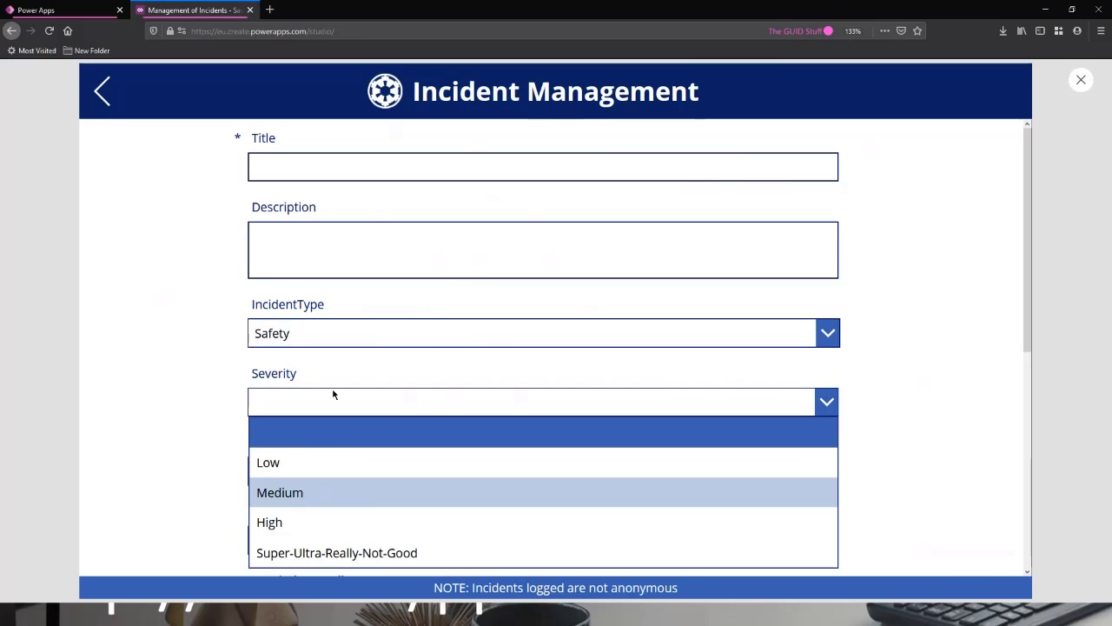
pyautogui.click(223, 348)
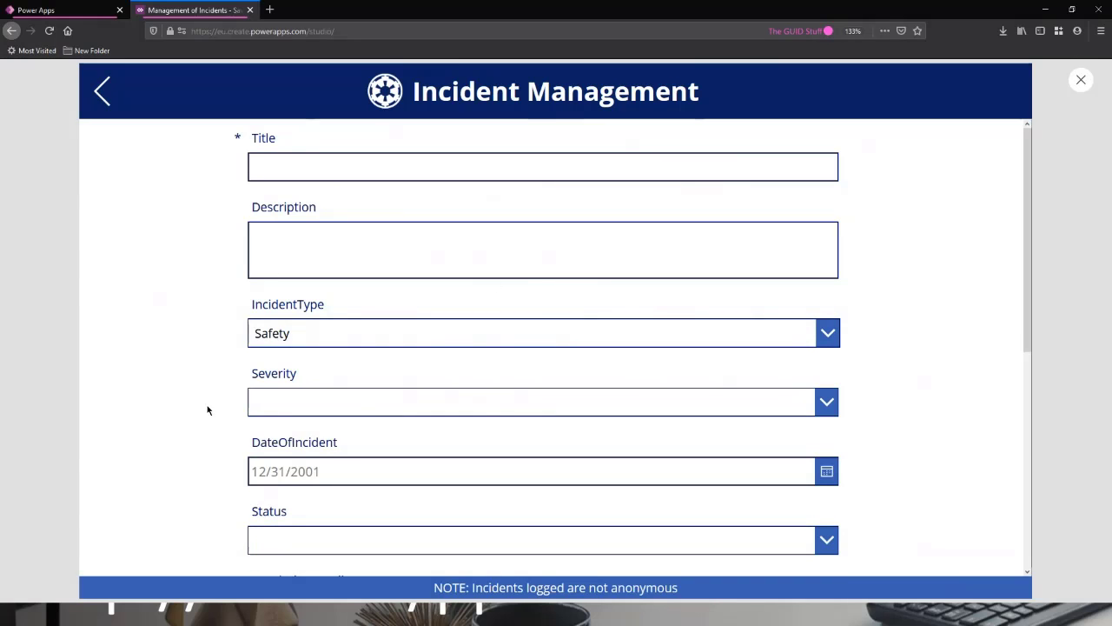
pyautogui.scroll(-4, 351, 429)
pyautogui.scroll(2, 330, 251)
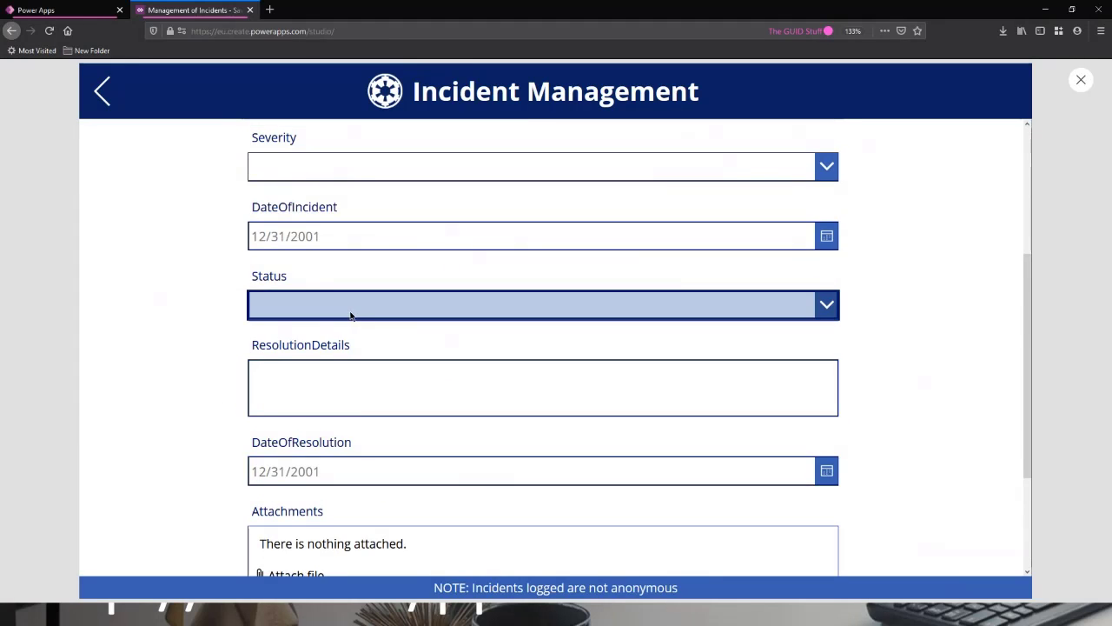
# Close the form preview and add a ClearCollect statement for colStatus below the colType line in the App's OnStart formula.
pyautogui.click(706, 318)
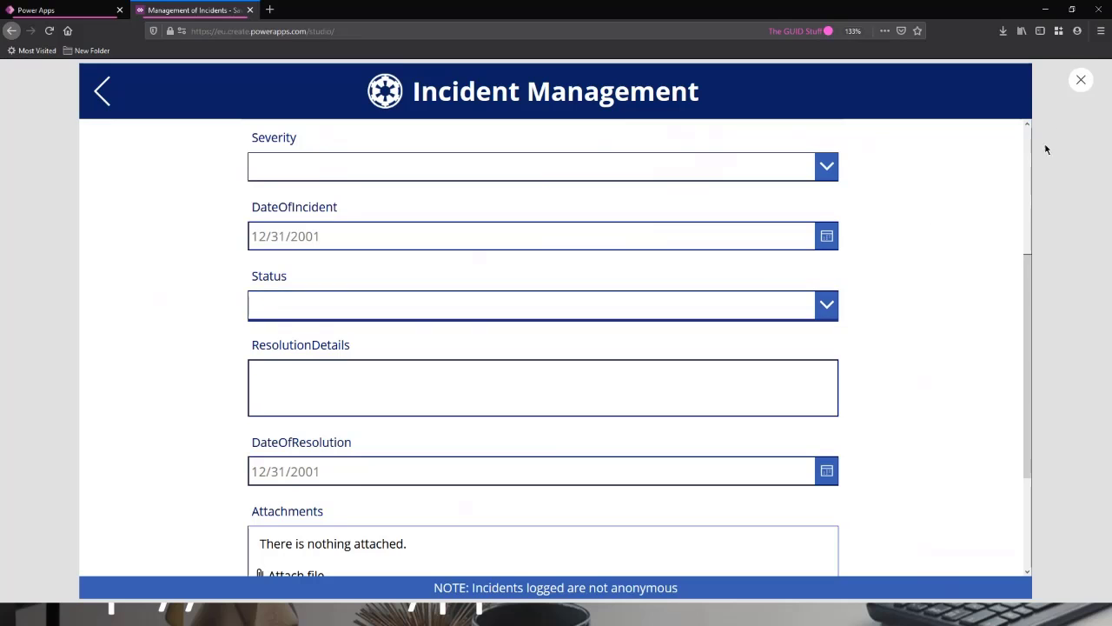
pyautogui.click(1080, 80)
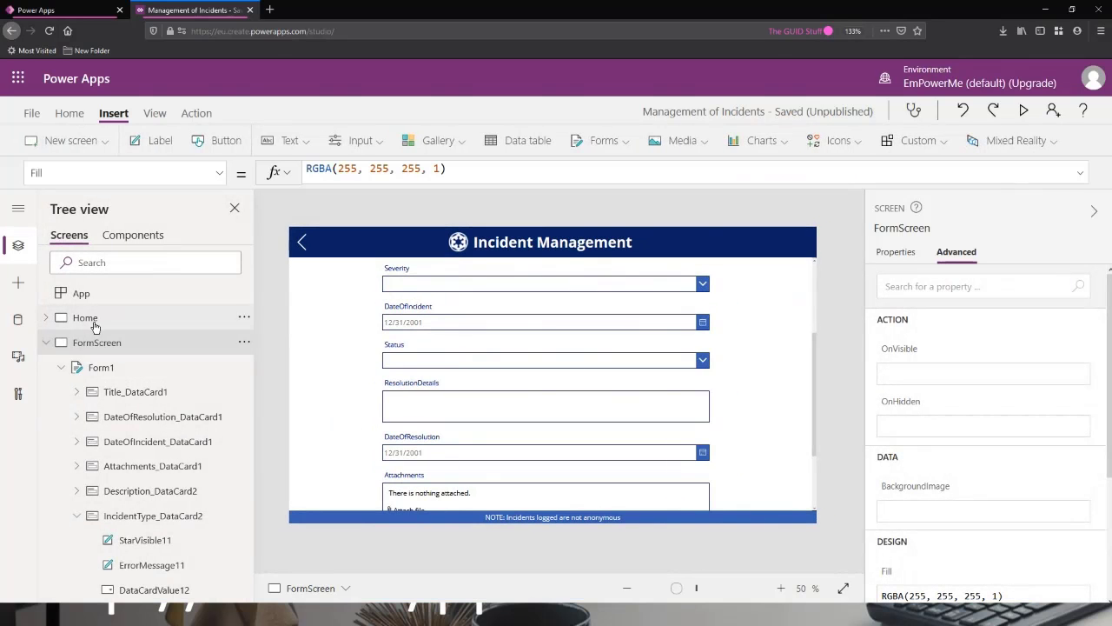
pyautogui.click(78, 293)
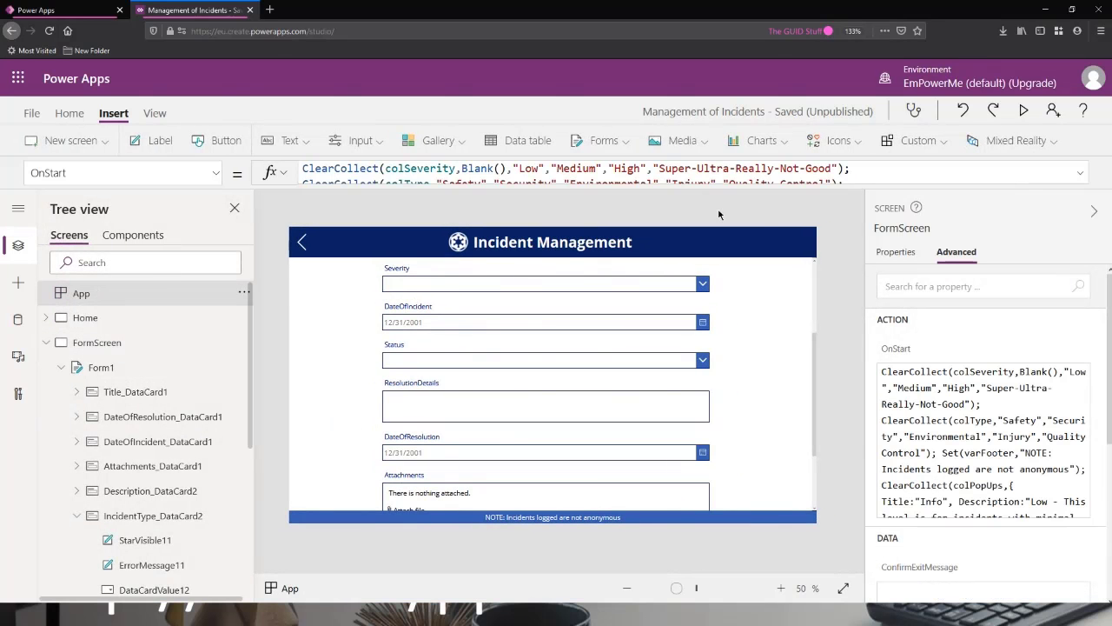
pyautogui.click(1077, 173)
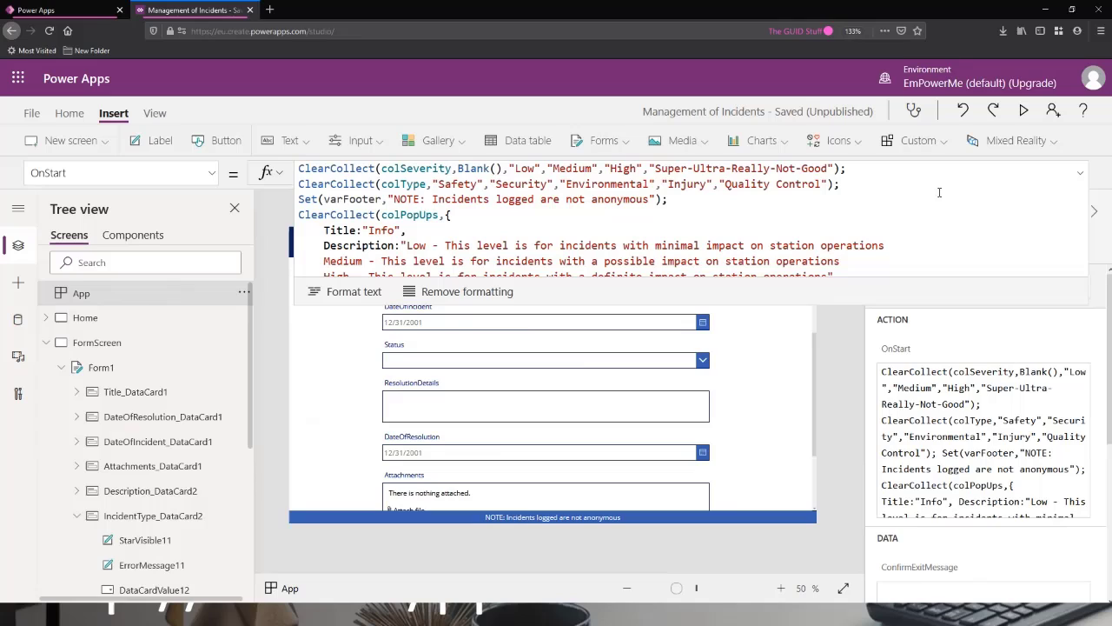
pyautogui.click(860, 188)
pyautogui.press('Return')
pyautogui.write('C')
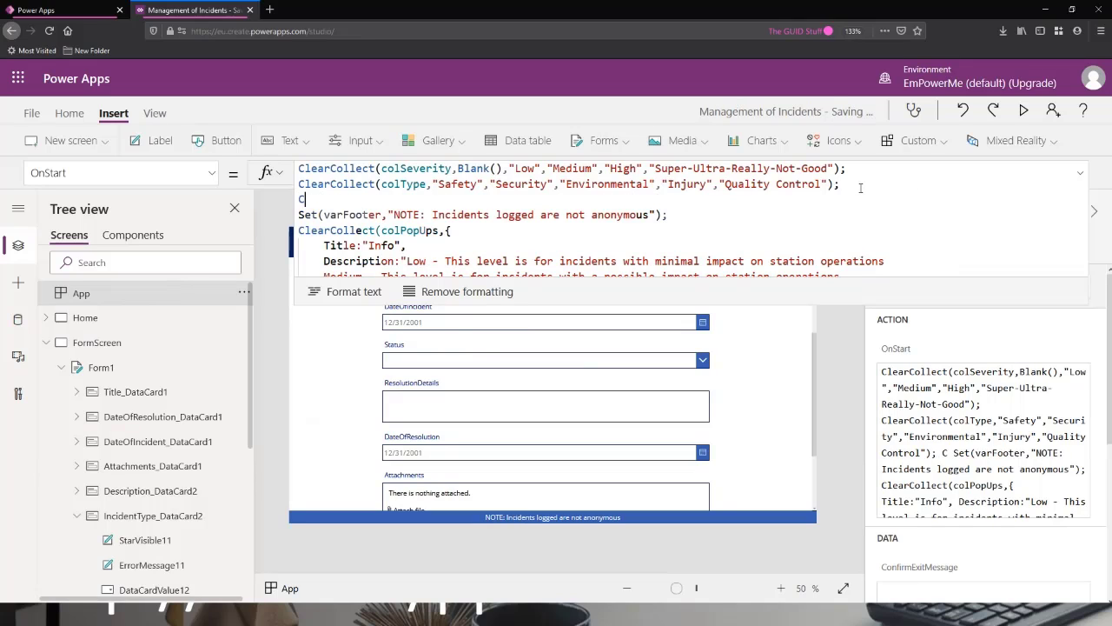
pyautogui.write('learCollect')
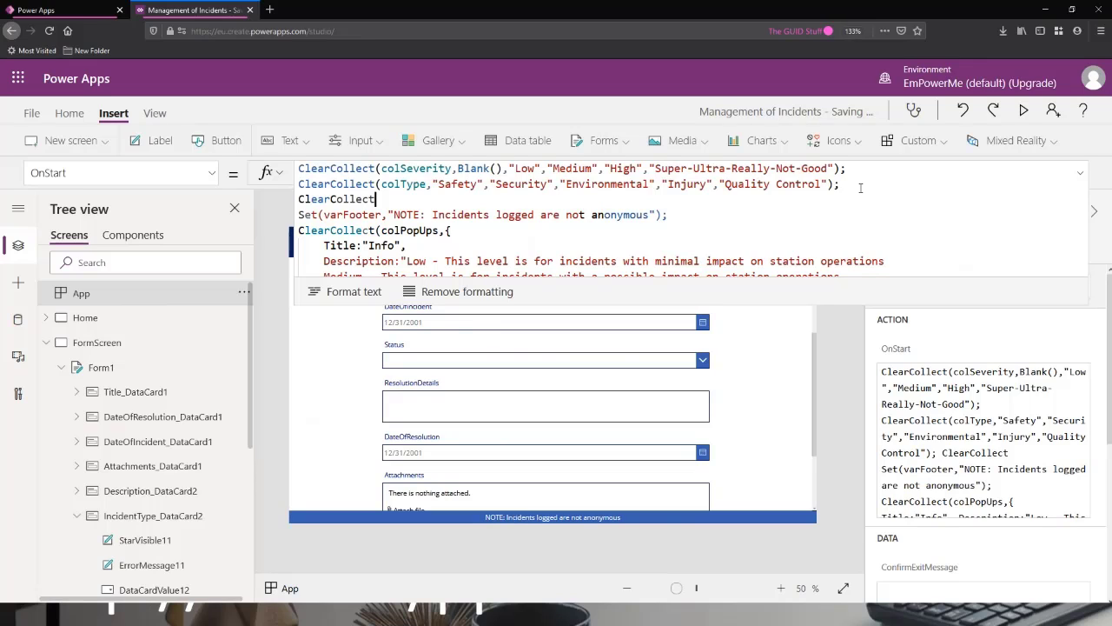
pyautogui.write('(')
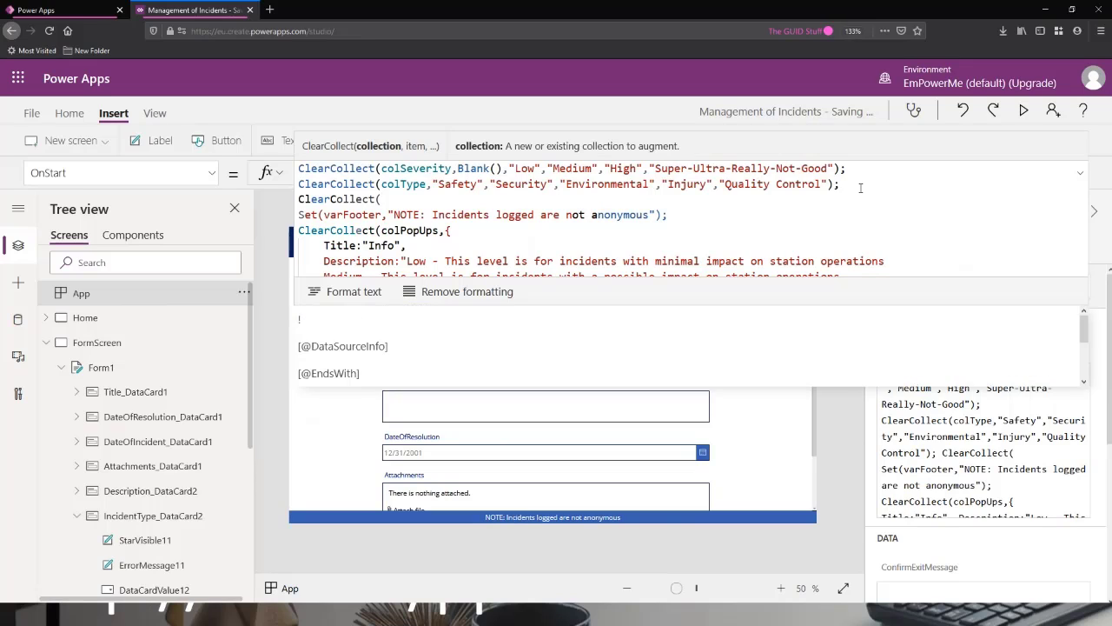
pyautogui.write('colStatus')
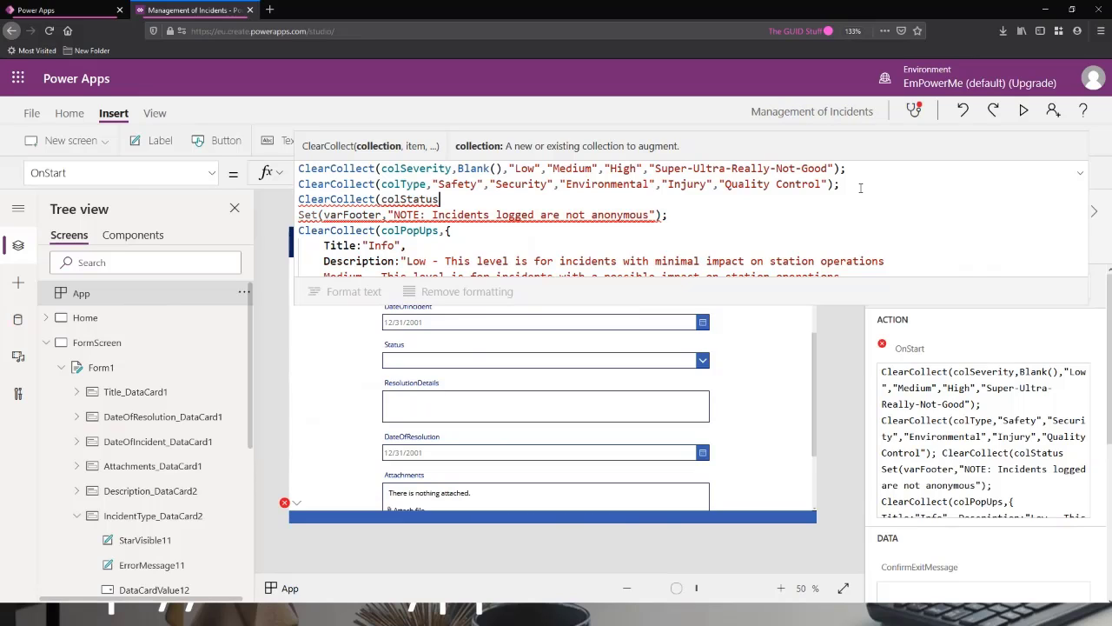
pyautogui.write(',')
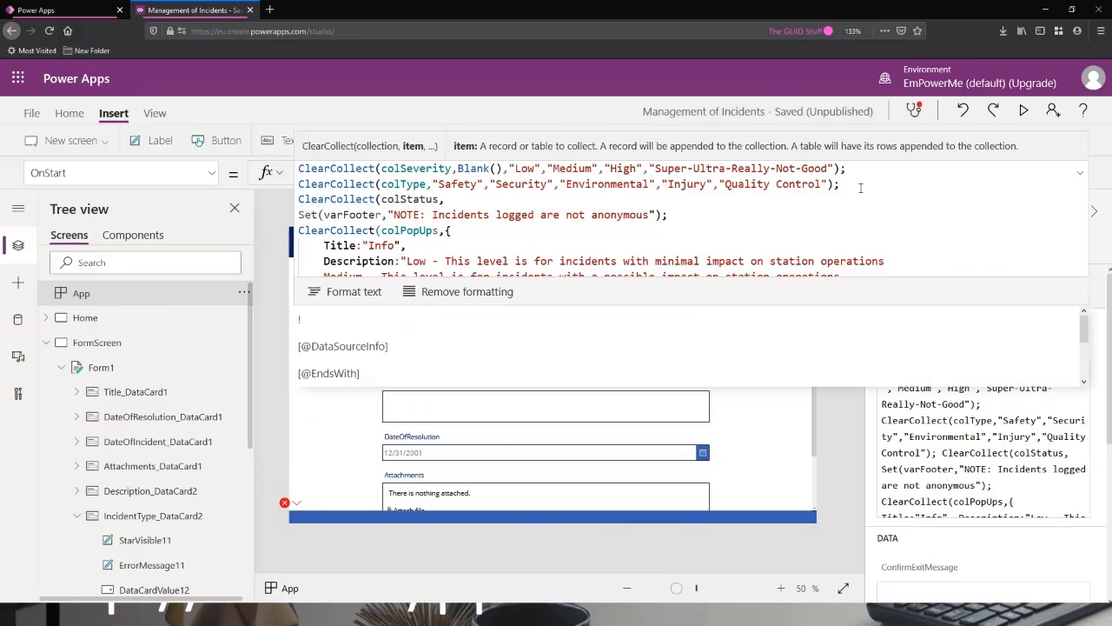
pyautogui.write(' );')
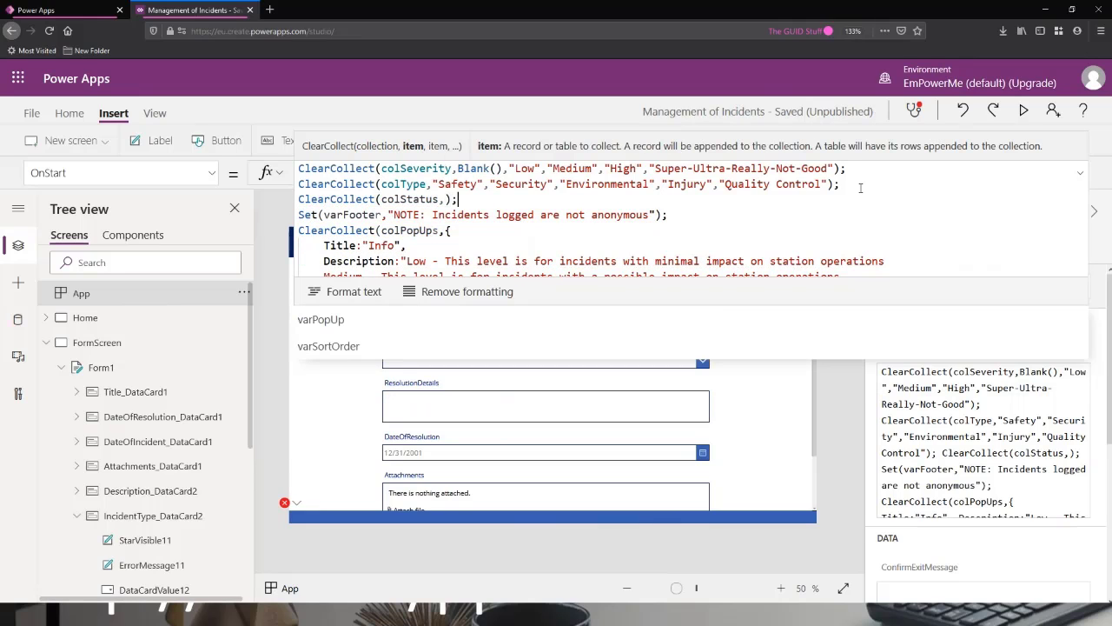
# Enter "New" and "In Progress" as the first two items of the colStatus collection in the OnStart formula.
pyautogui.press('Left')
pyautogui.press('Left')
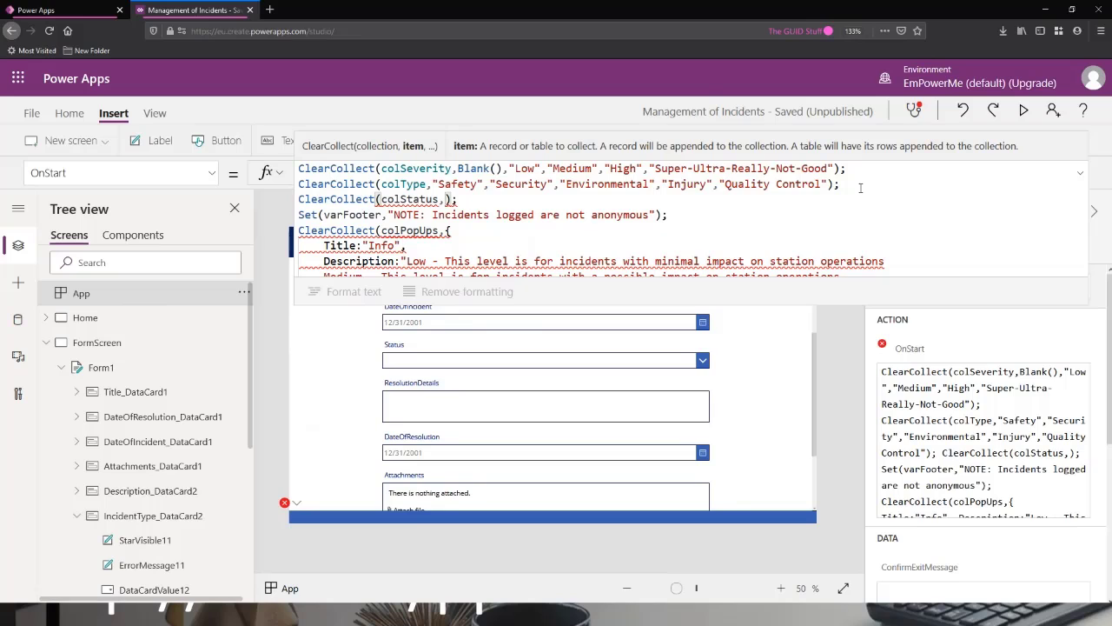
pyautogui.write('"')
pyautogui.write('Ne')
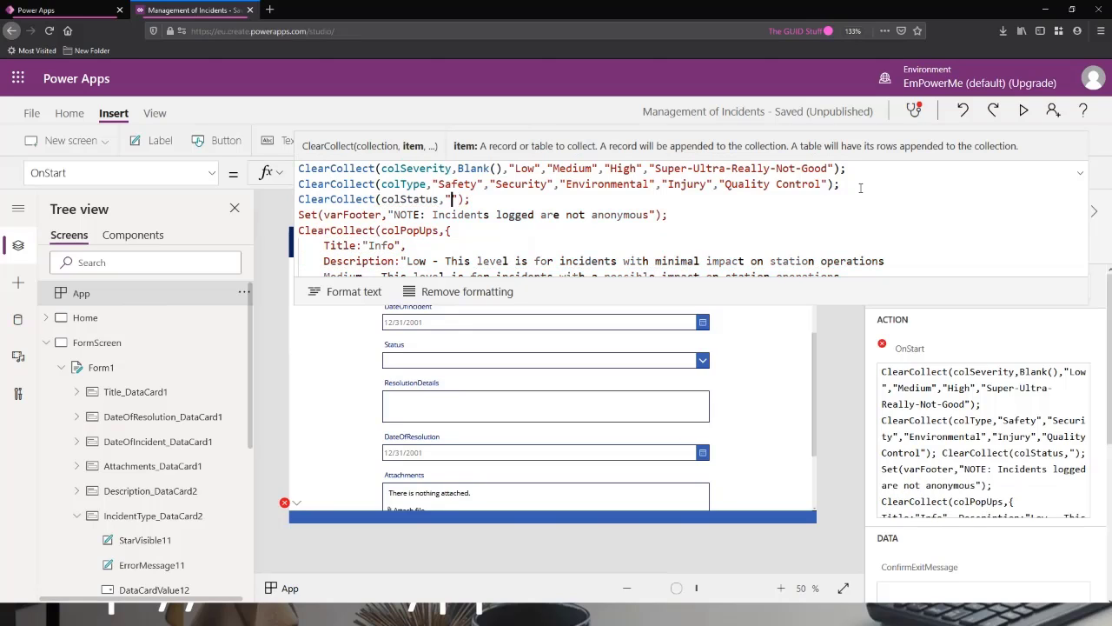
pyautogui.write('w"')
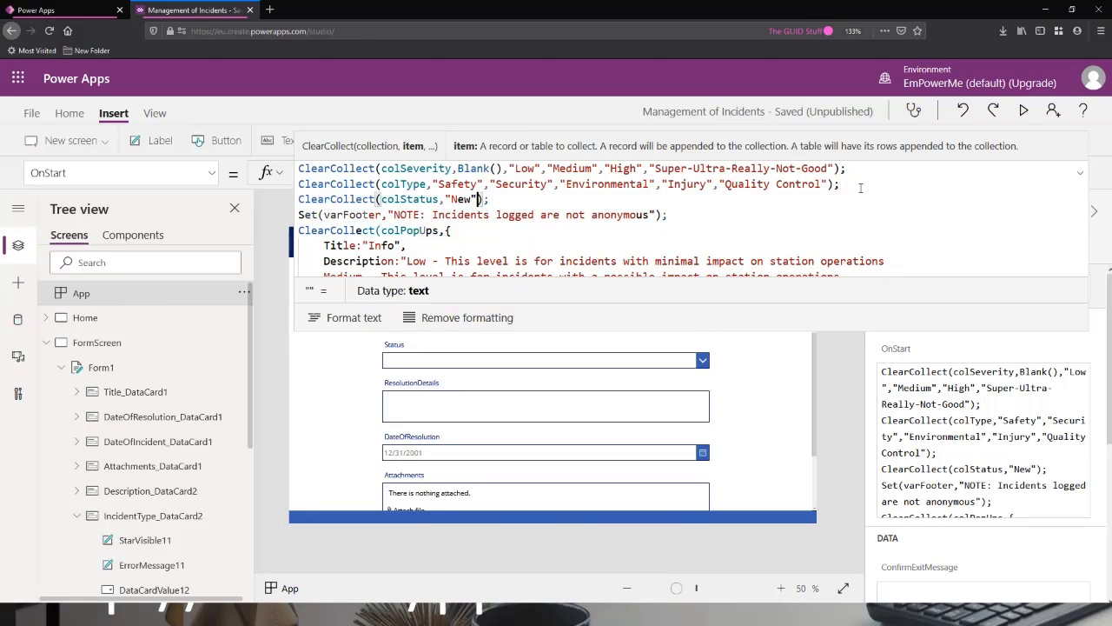
pyautogui.write(',"')
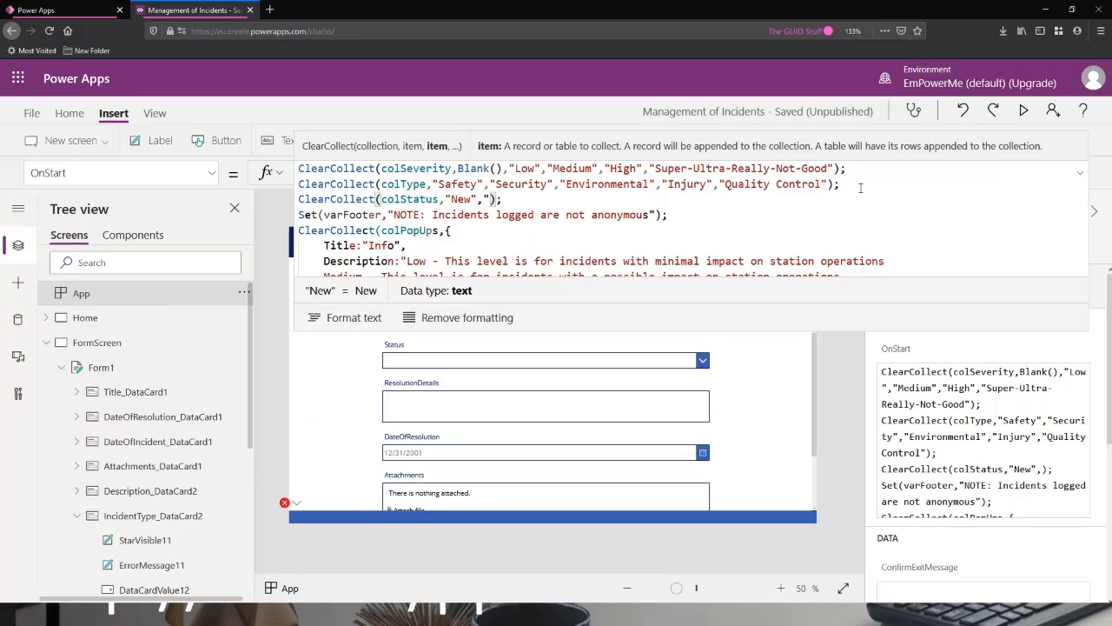
pyautogui.write('"')
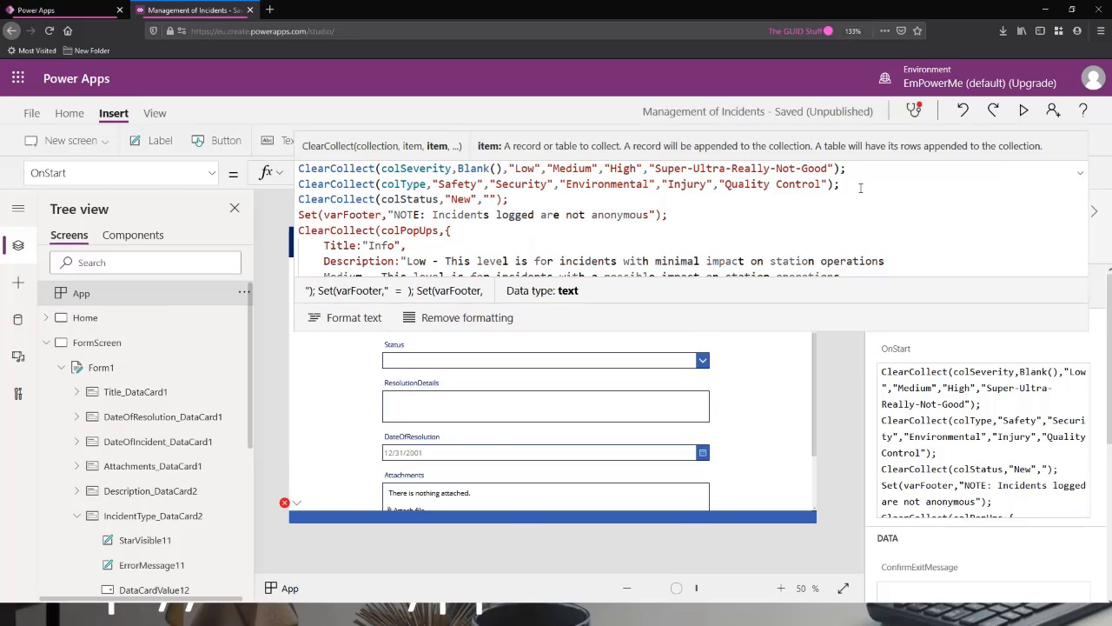
pyautogui.write('In Pr')
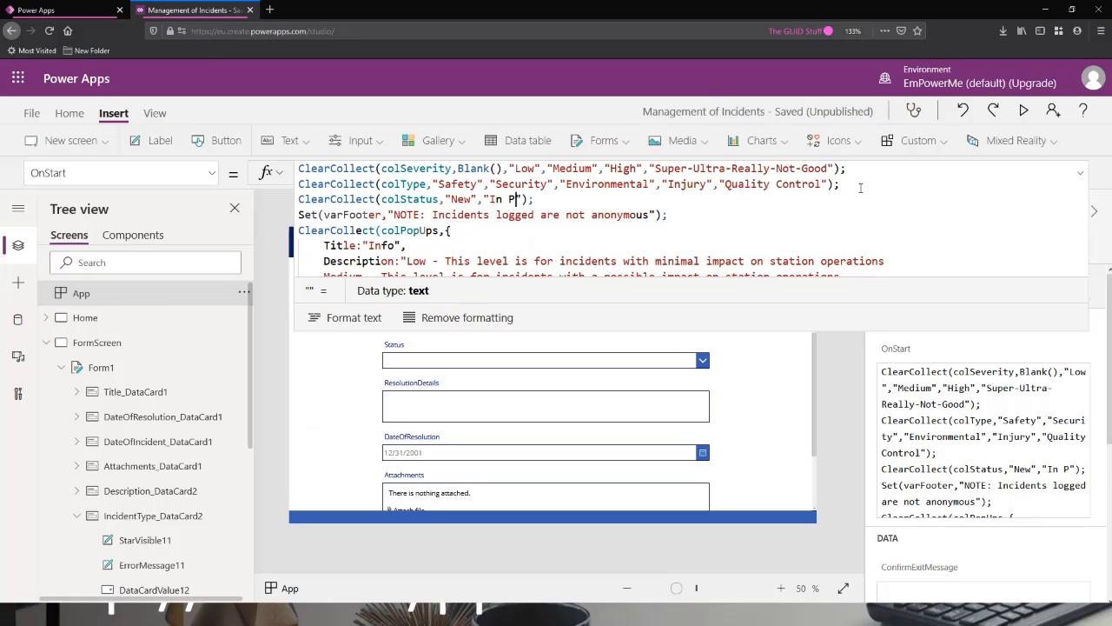
pyautogui.write('ogress')
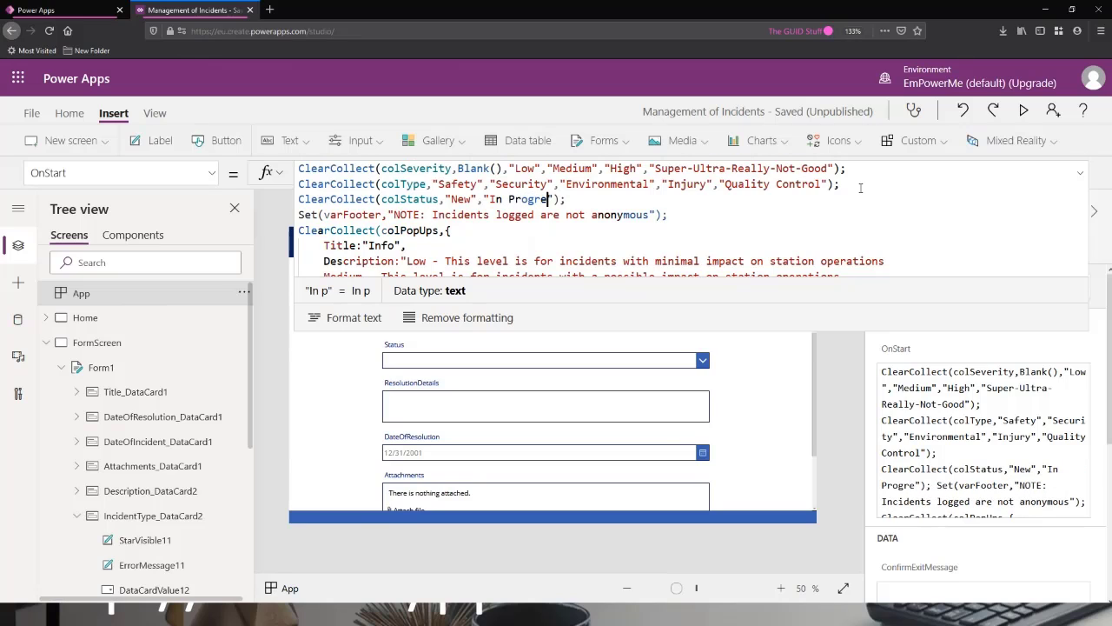
pyautogui.write('"')
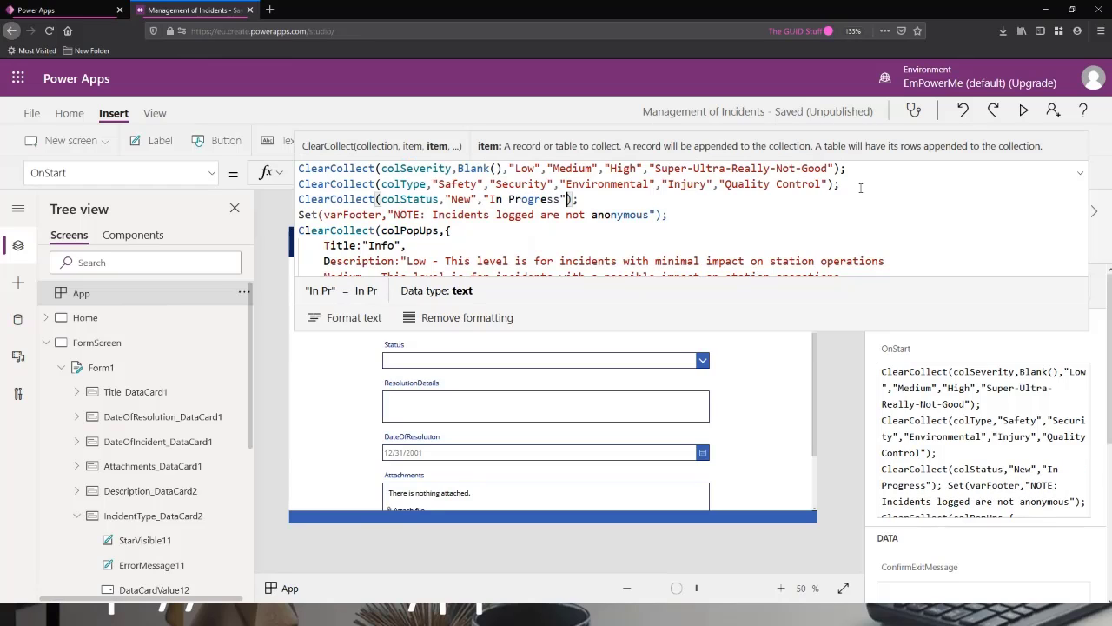
pyautogui.write(',"Re')
pyautogui.write('solved"')
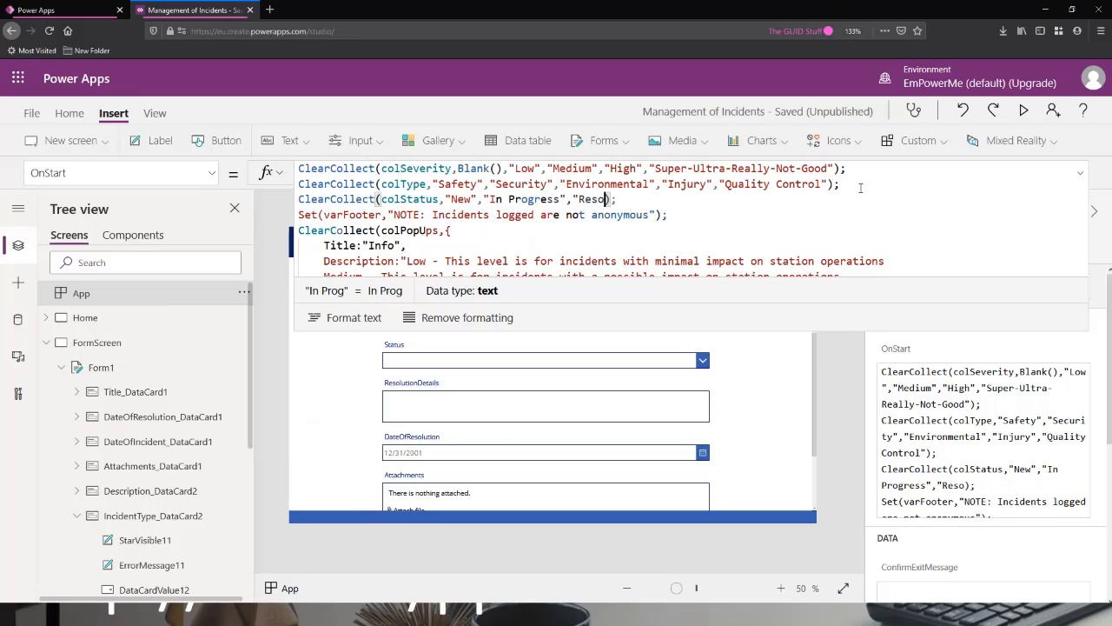
pyautogui.write(',')
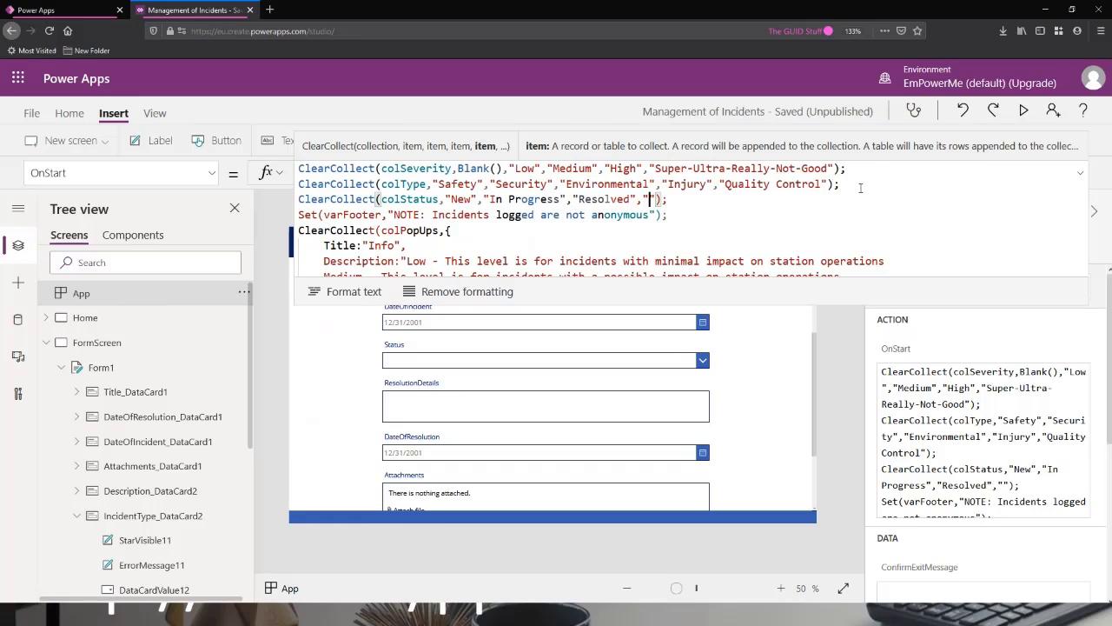
# Add "Resolved" and "UnResolved" to the colStatus collection, collapse the formula, and run the App's OnStart.
pyautogui.press('Left')
pyautogui.write('UnResol')
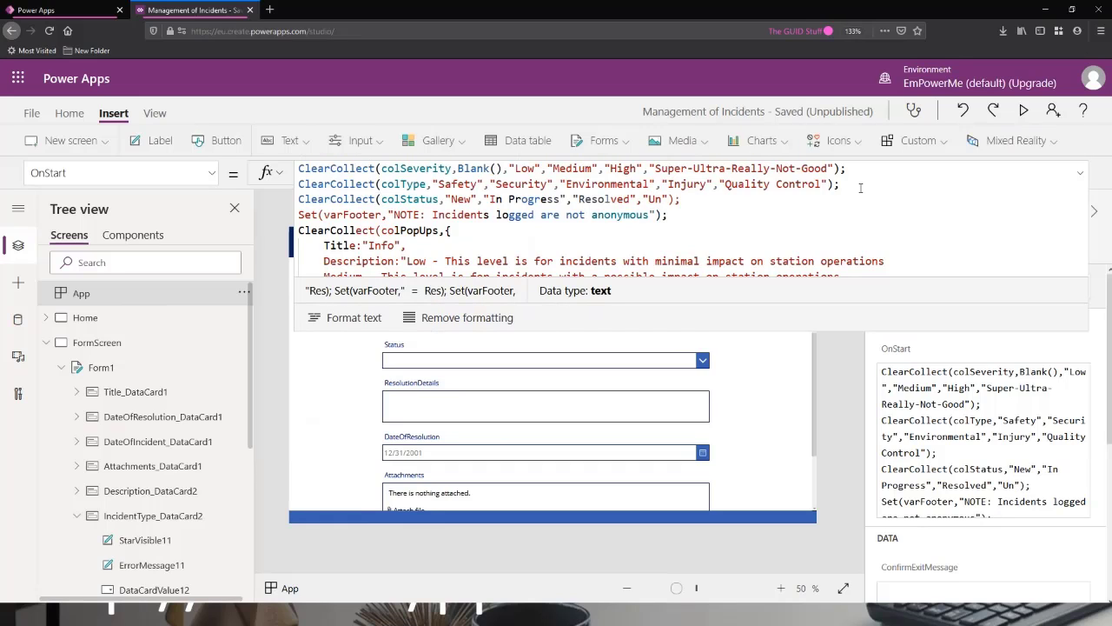
pyautogui.write('ved')
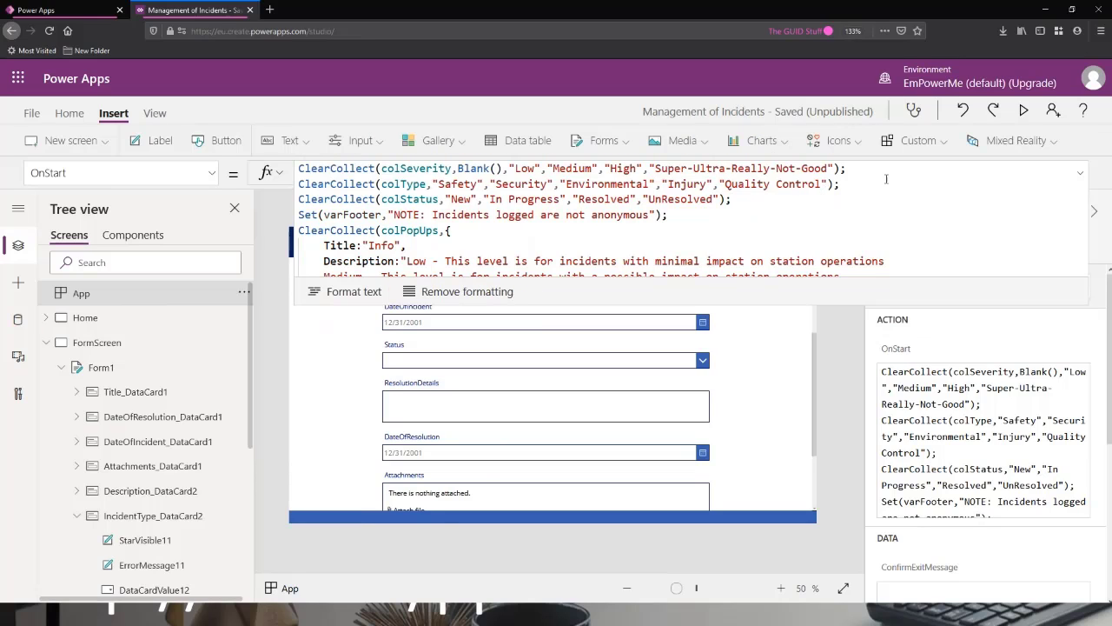
pyautogui.click(1082, 174)
pyautogui.click(244, 293)
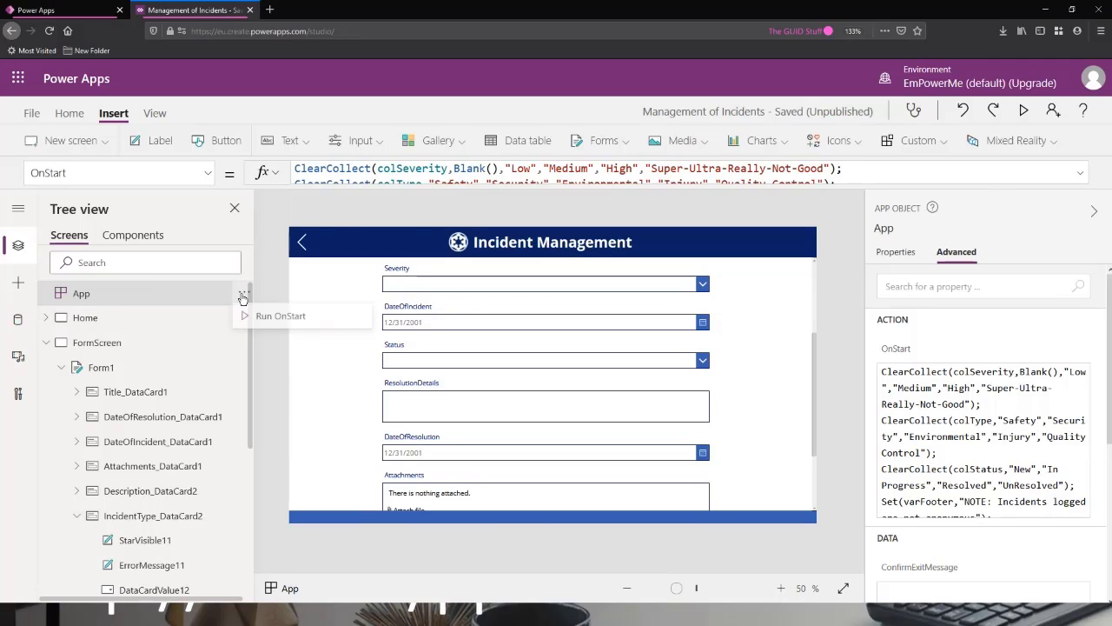
pyautogui.click(281, 319)
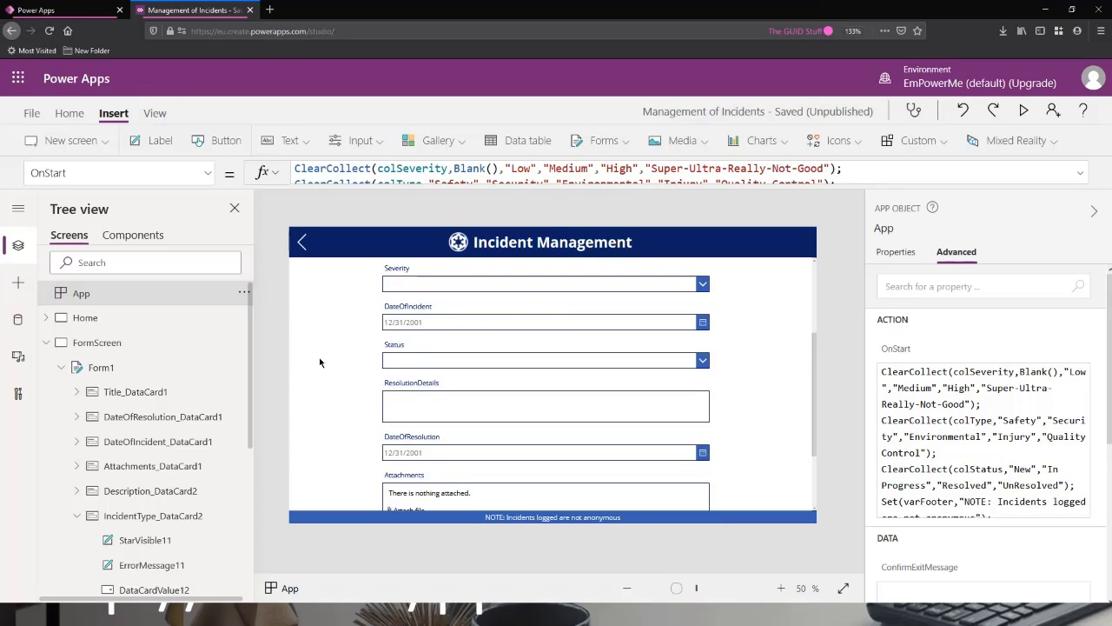
# Unlock the form's Status card and set its AllowedValues property to colStatus.
pyautogui.click(469, 362)
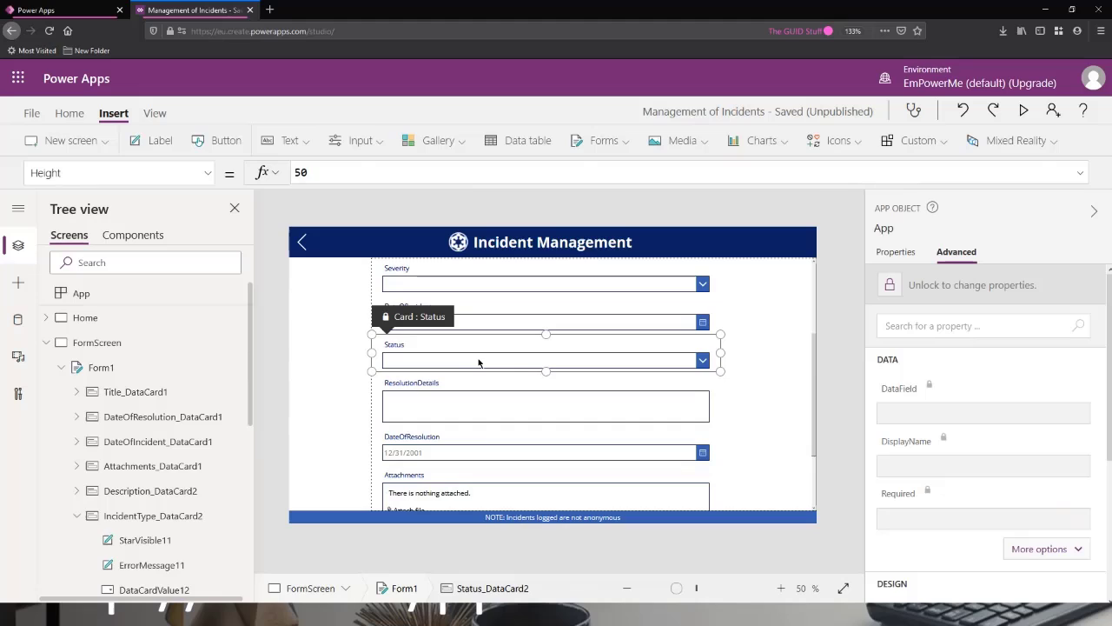
pyautogui.click(952, 289)
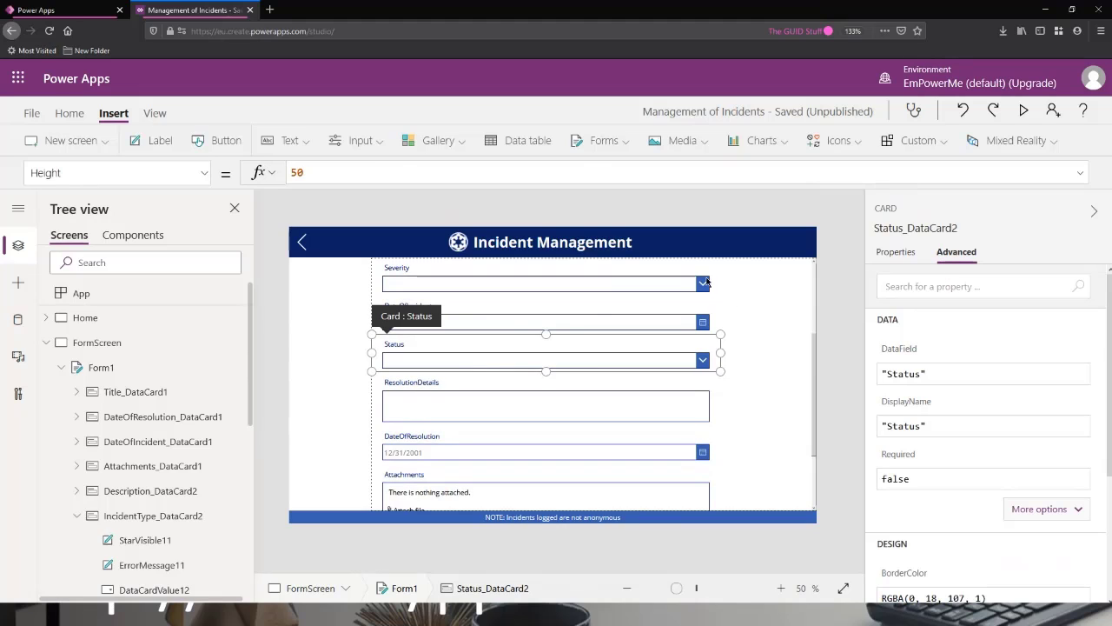
pyautogui.click(205, 173)
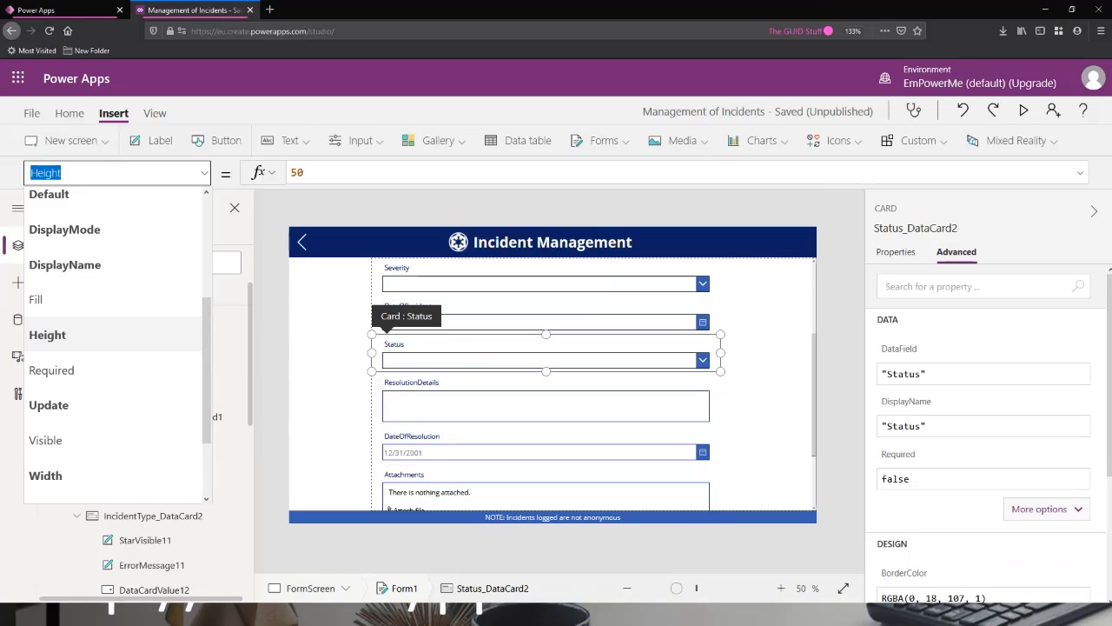
pyautogui.write('AllowedValues')
pyautogui.press('Tab')
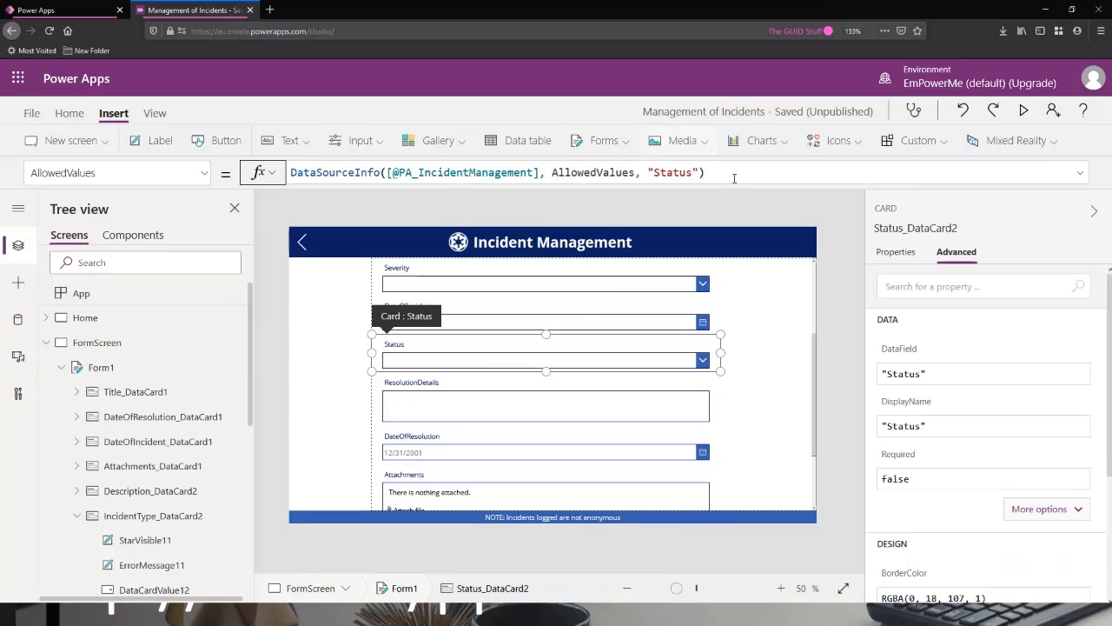
pyautogui.click(817, 176)
pyautogui.hotkey('ctrl', 'a')
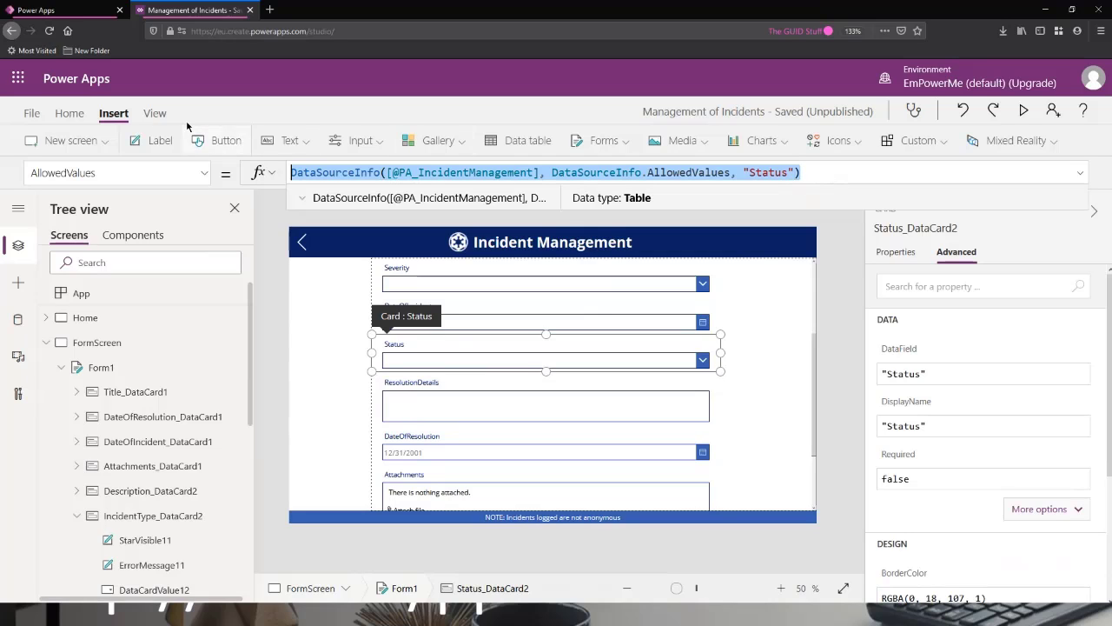
pyautogui.write('colS')
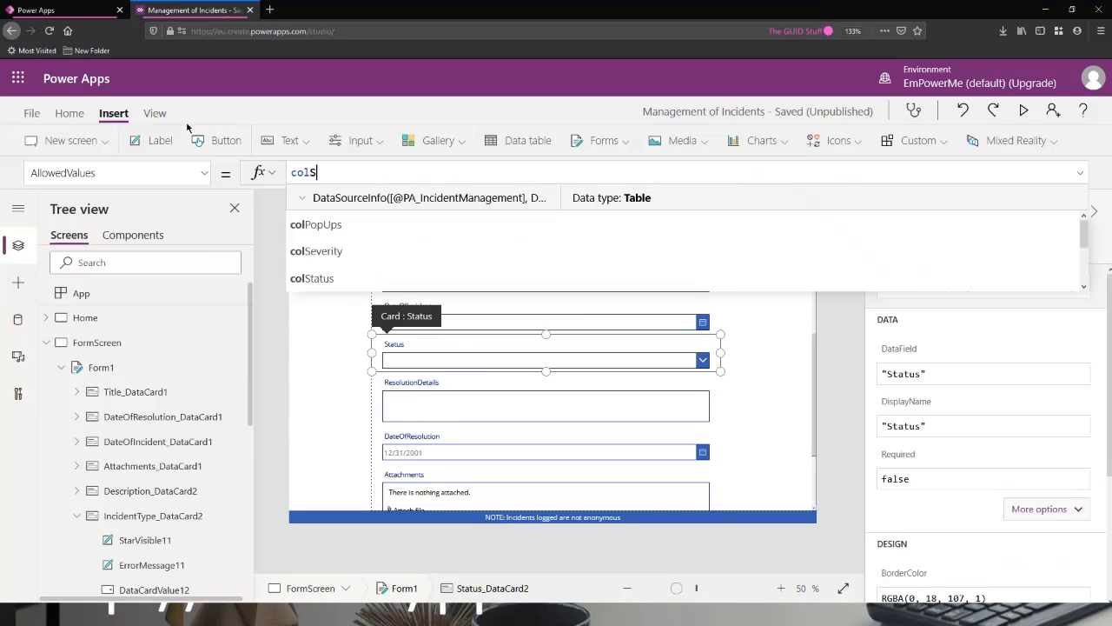
pyautogui.click(330, 228)
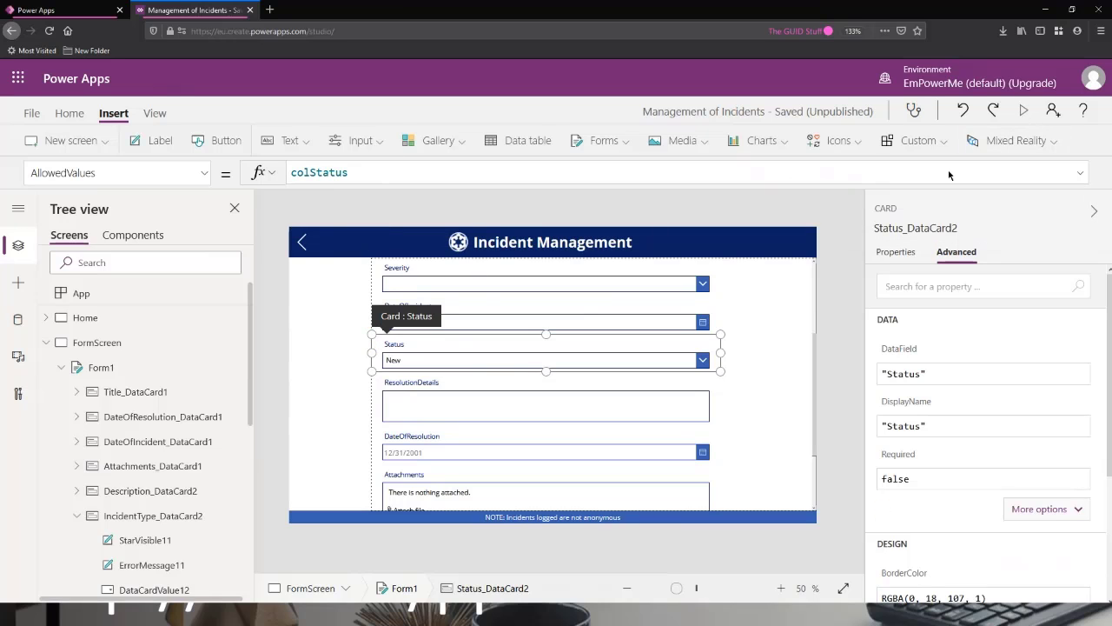
# Preview the form and test the Status dropdown by choosing In Progress, Resolved, UnResolved and finally New.
pyautogui.click(1024, 110)
pyautogui.click(432, 302)
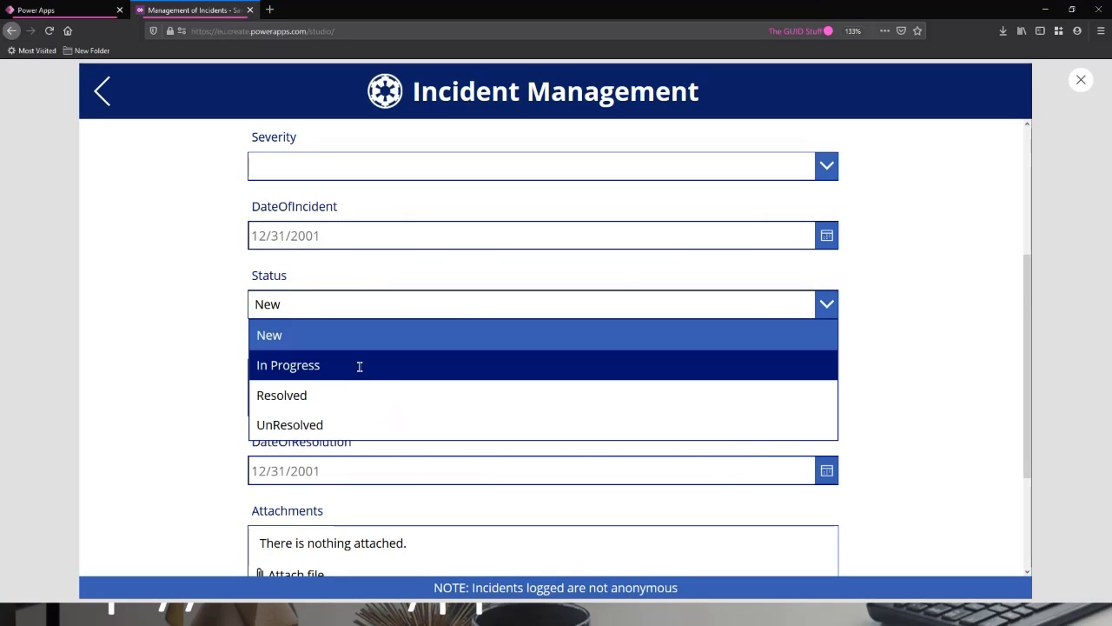
pyautogui.click(360, 365)
pyautogui.click(418, 318)
pyautogui.click(370, 392)
pyautogui.click(420, 311)
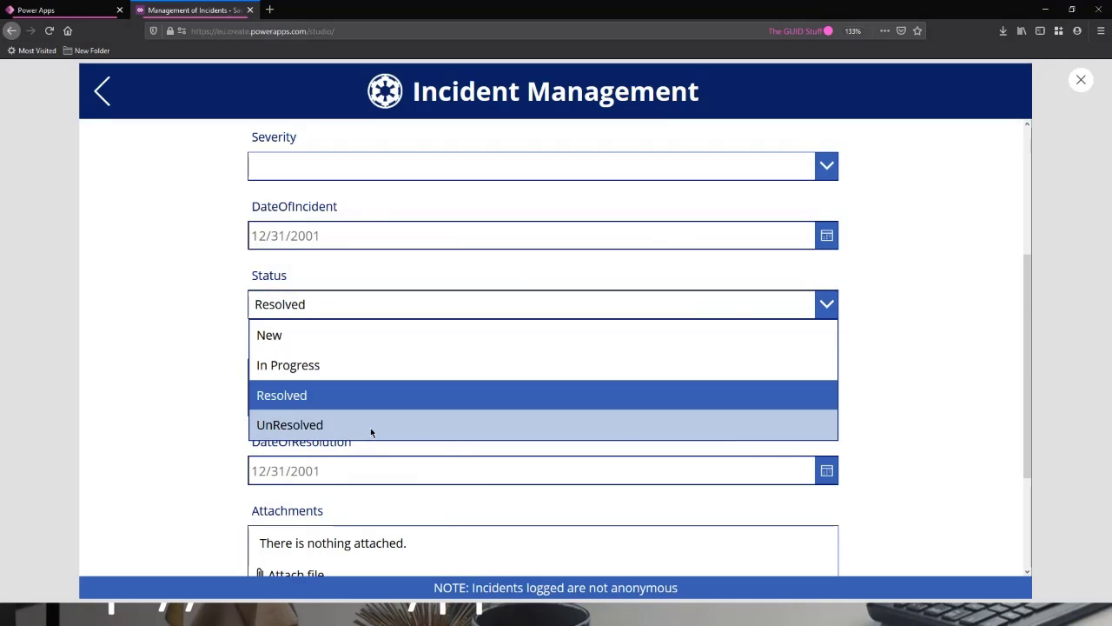
pyautogui.click(370, 426)
pyautogui.click(339, 306)
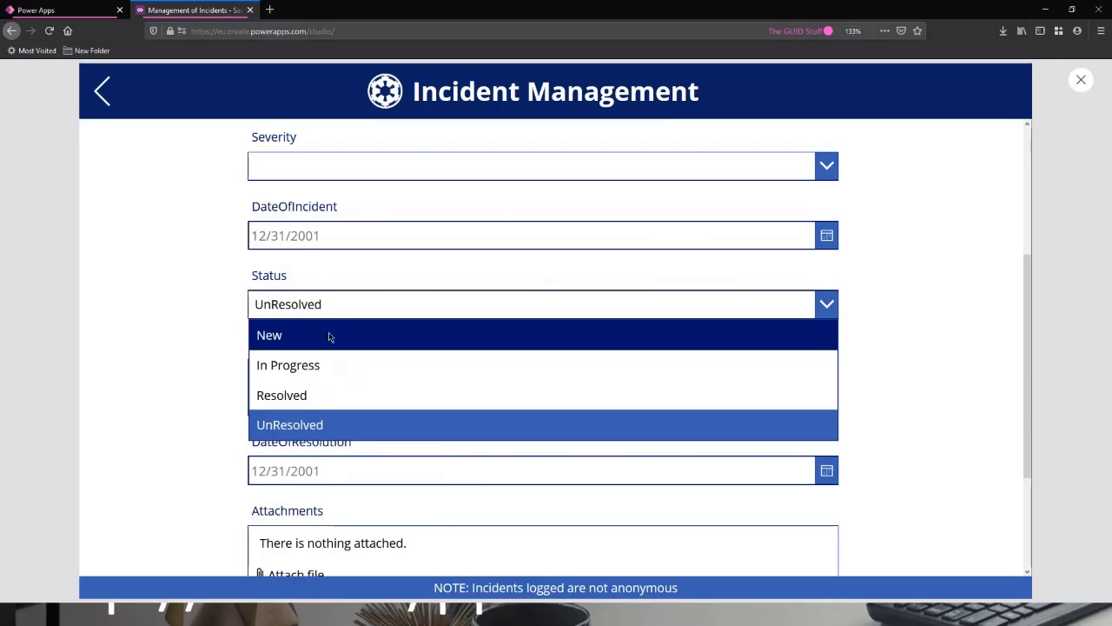
pyautogui.click(330, 334)
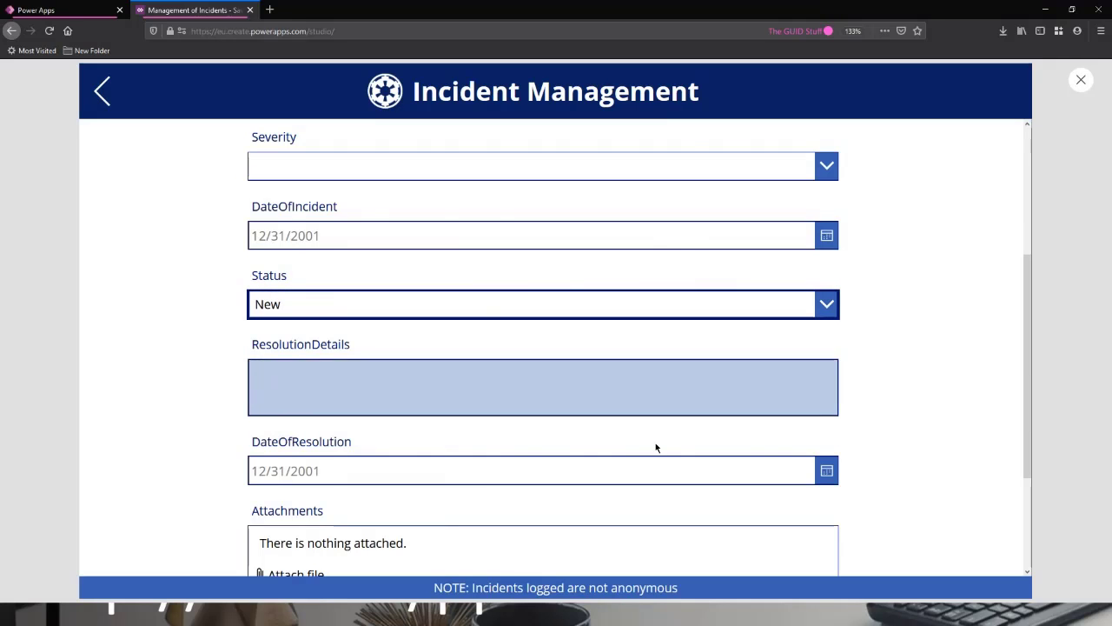
# Exit the preview, select the form's Status card and open the formula of its Default property.
pyautogui.click(1081, 79)
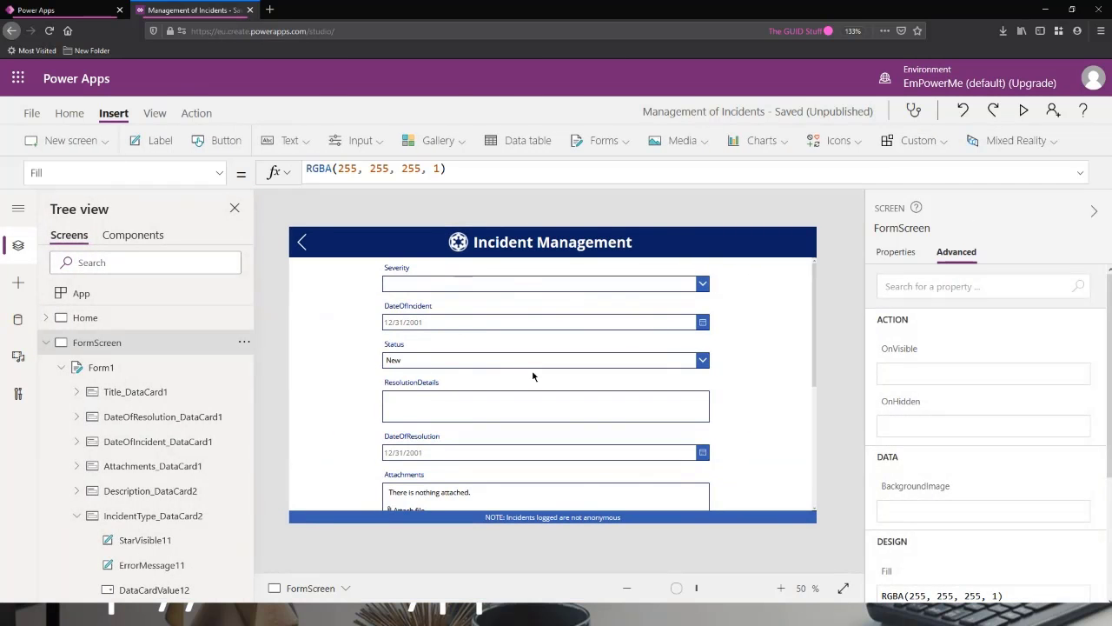
pyautogui.scroll(-3, 532, 375)
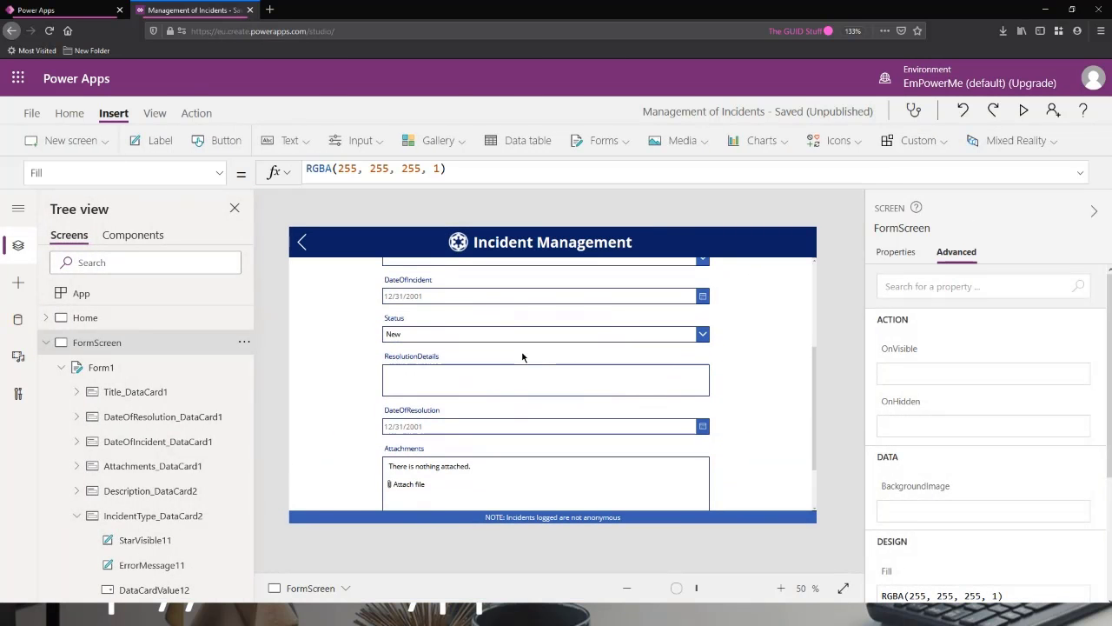
pyautogui.scroll(3, 463, 334)
pyautogui.click(414, 407)
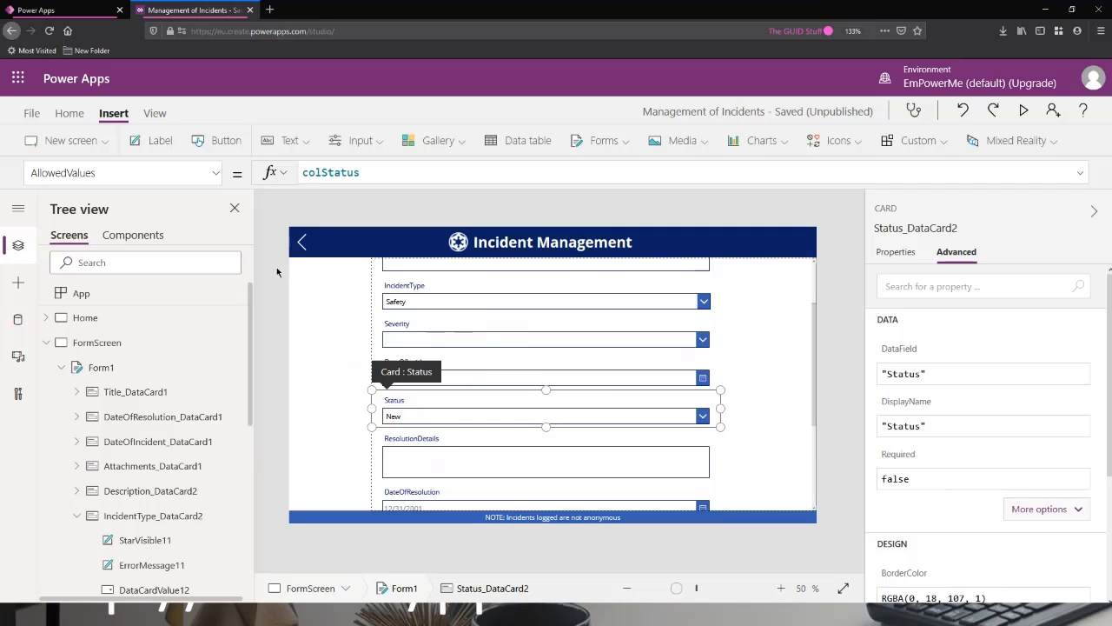
pyautogui.click(121, 170)
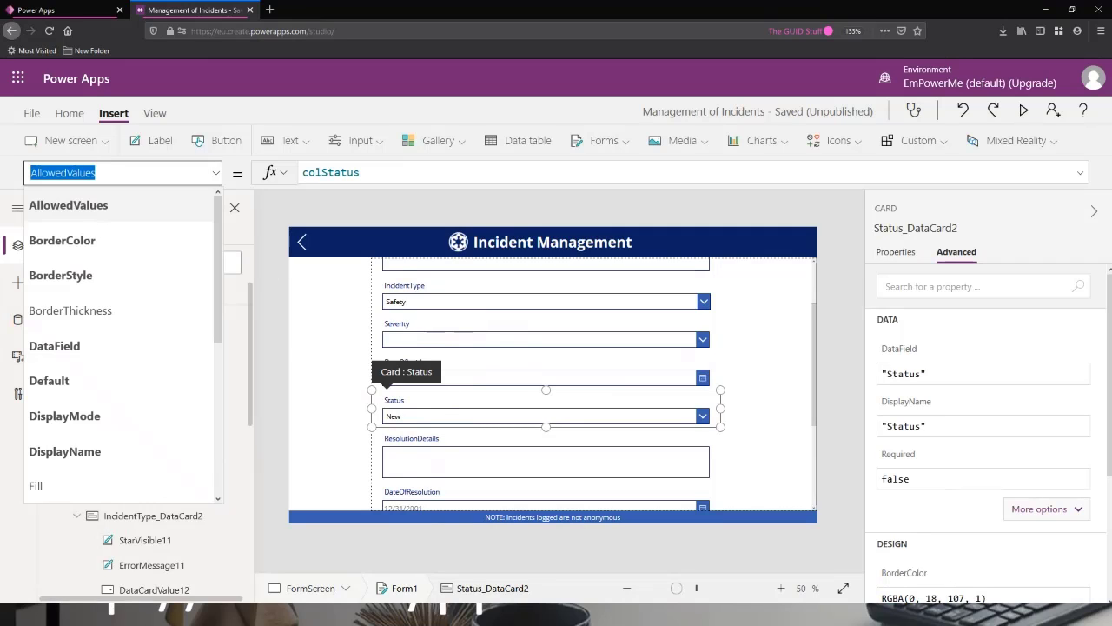
pyautogui.write('Default')
pyautogui.press('Tab')
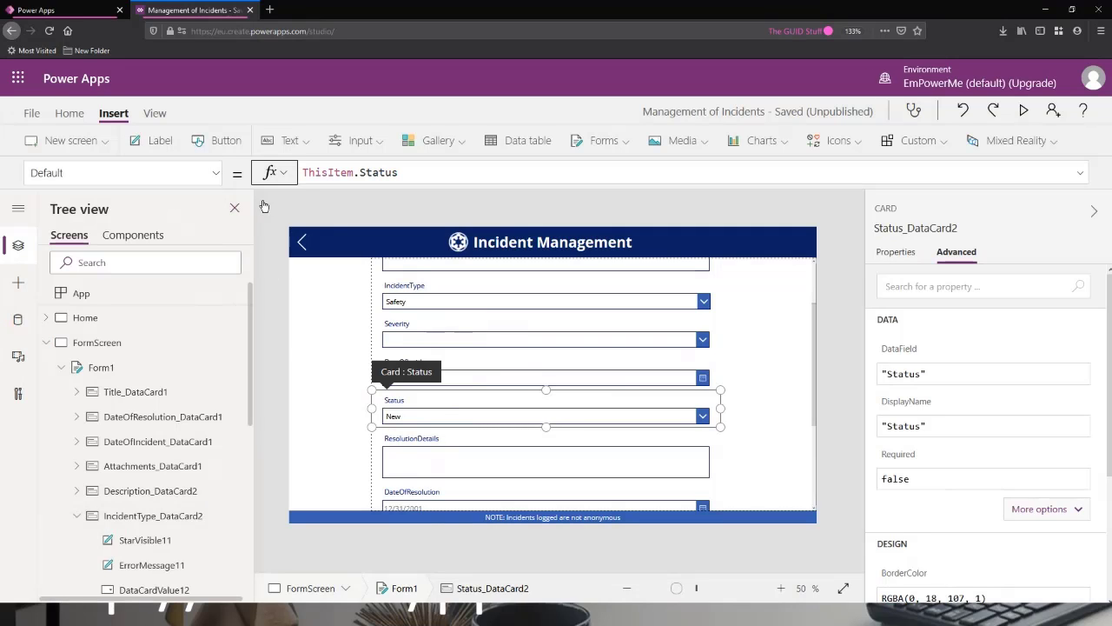
pyautogui.click(414, 172)
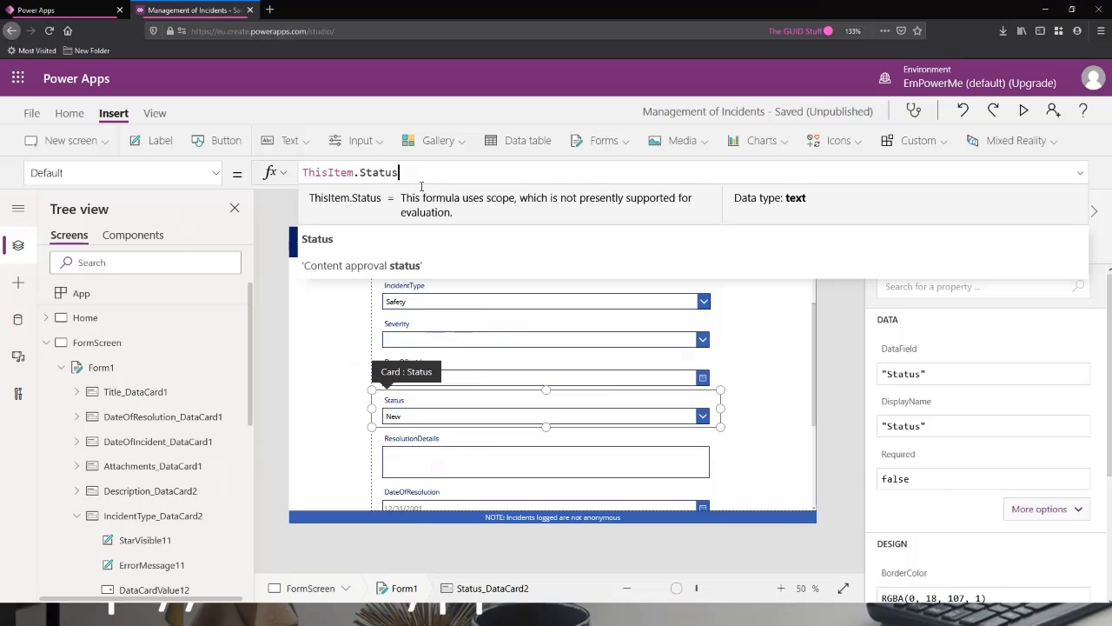
# Leave the Default formula, reselect the Status card and bring up its DisplayMode property.
pyautogui.click(572, 421)
pyautogui.click(444, 435)
pyautogui.click(517, 427)
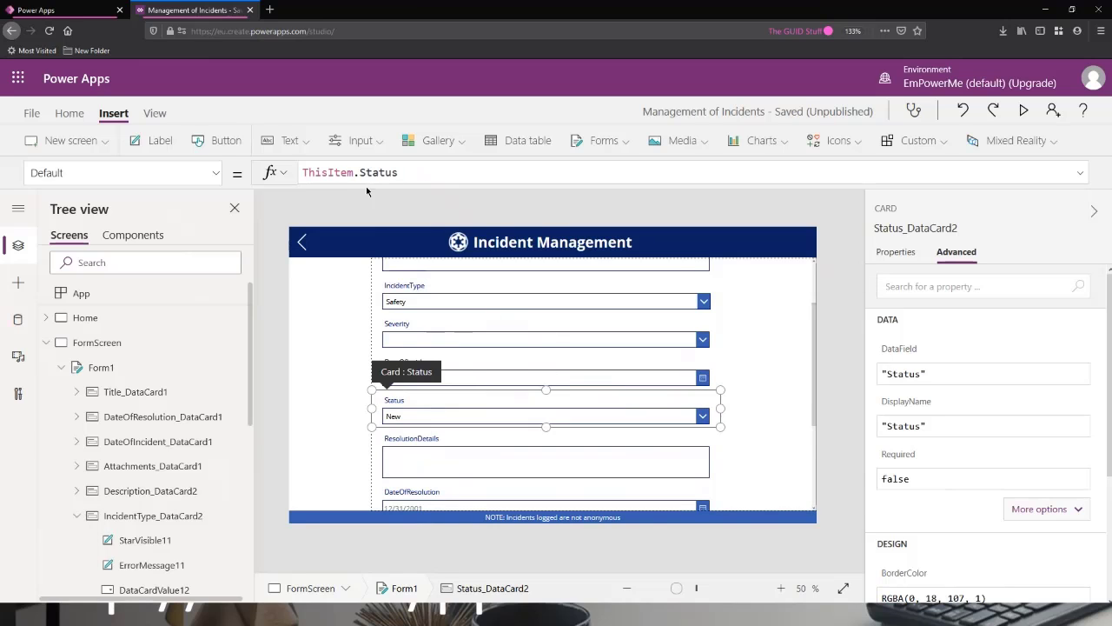
pyautogui.click(134, 172)
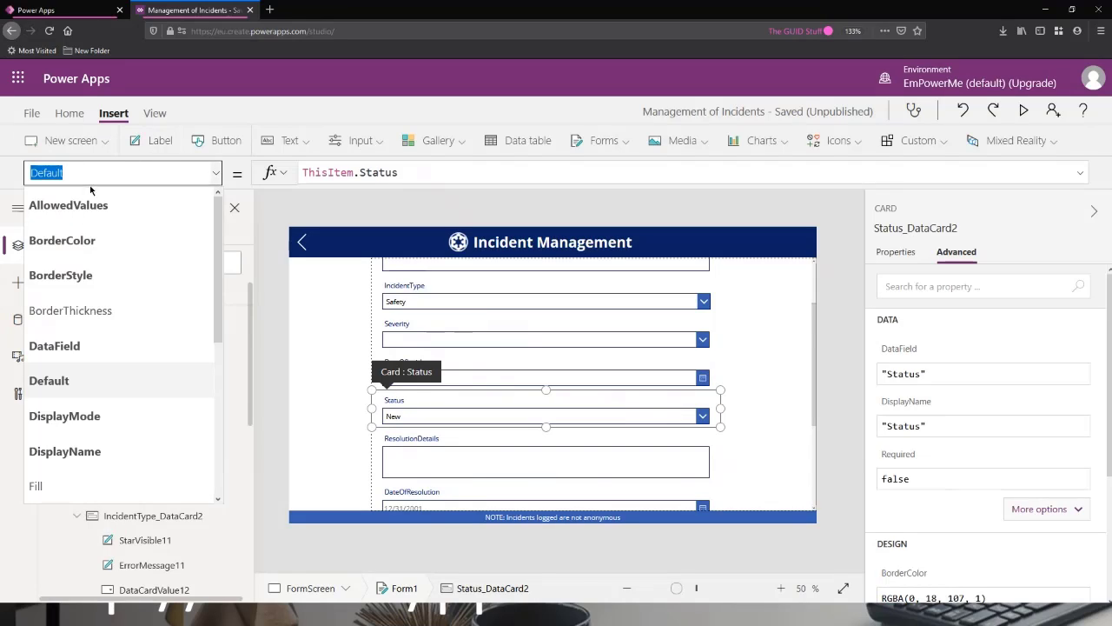
pyautogui.click(93, 418)
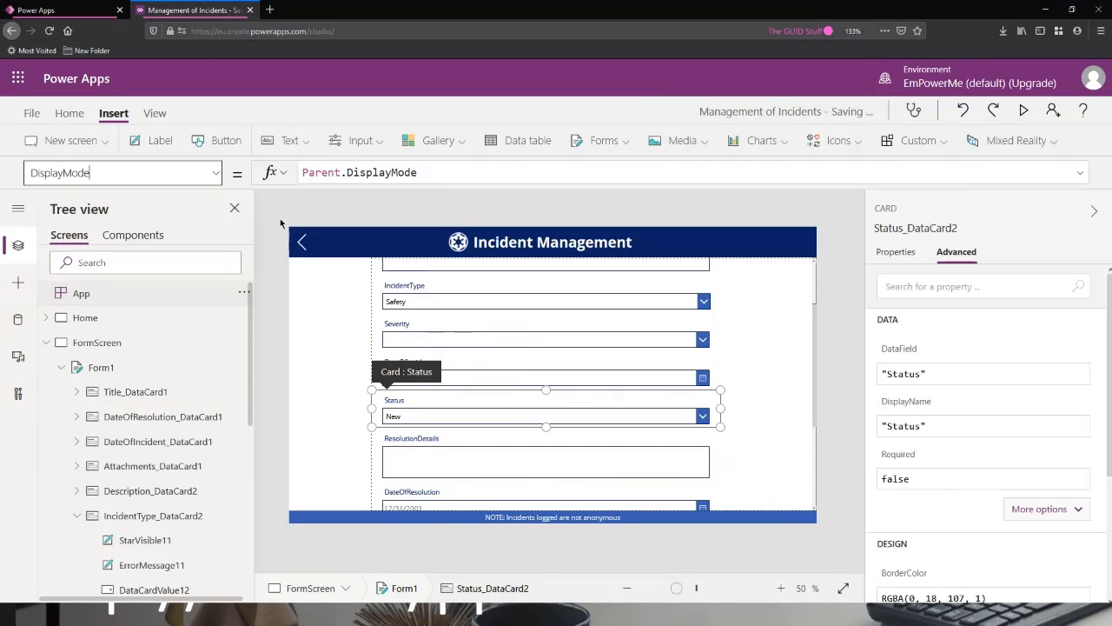
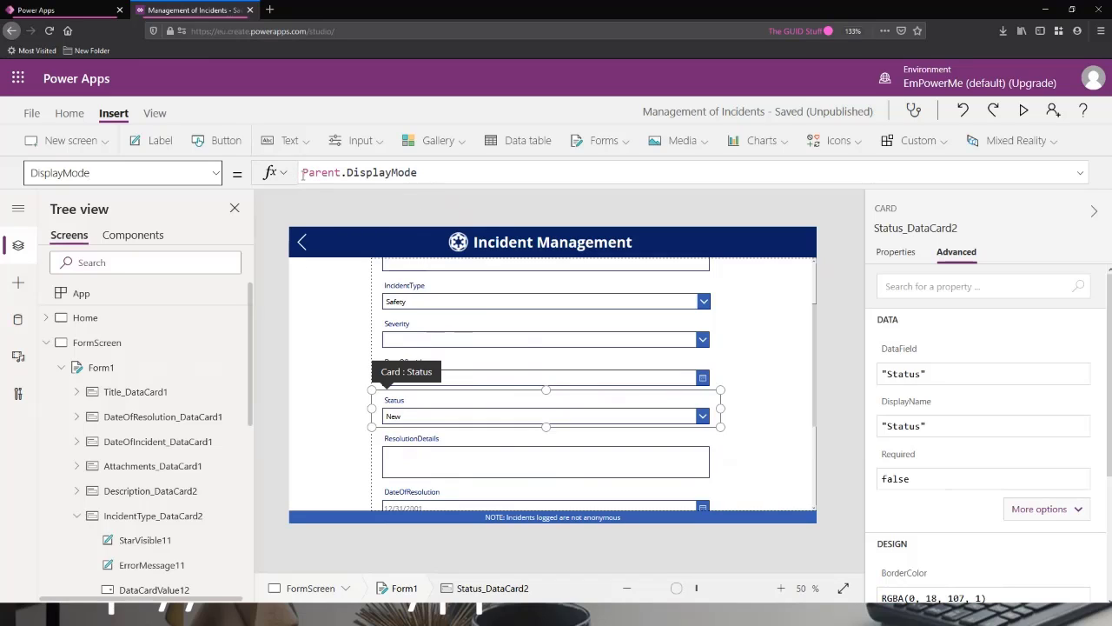
# Collapse the IncidentType and Severity cards in the tree, then select the Status card and highlight its DisplayMode formula.
pyautogui.click(70, 518)
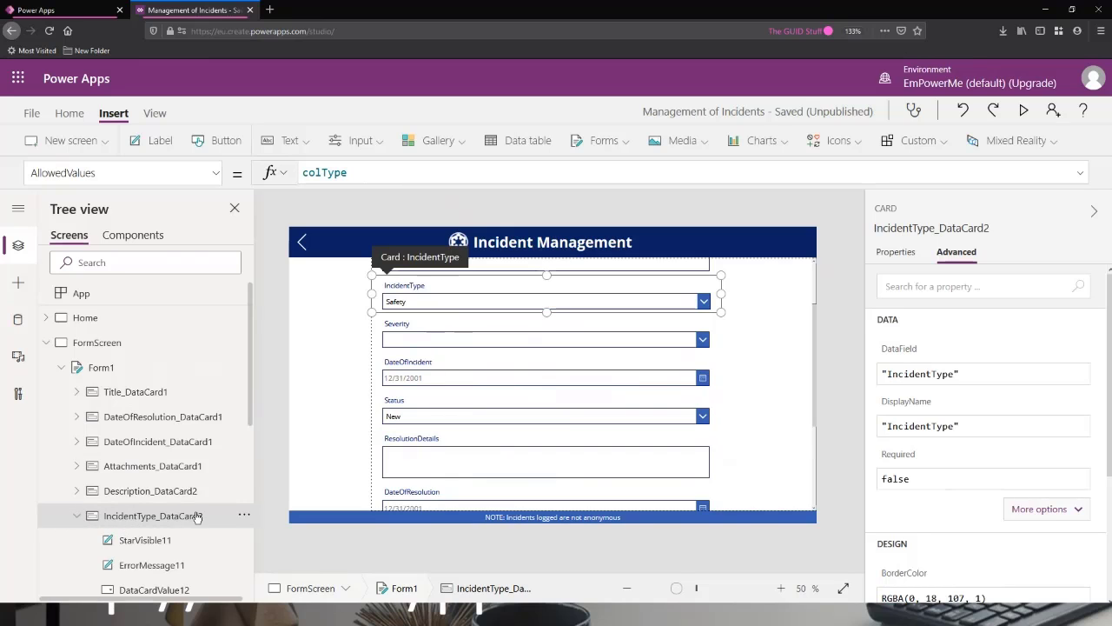
pyautogui.scroll(-3, 164, 513)
pyautogui.click(78, 341)
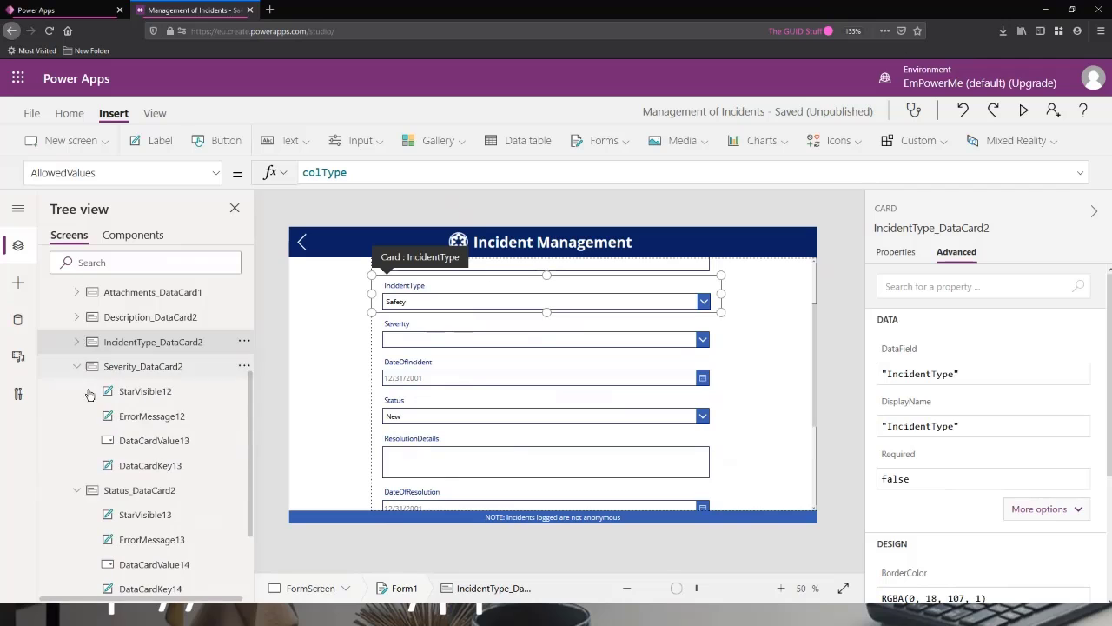
pyautogui.click(77, 367)
pyautogui.click(133, 393)
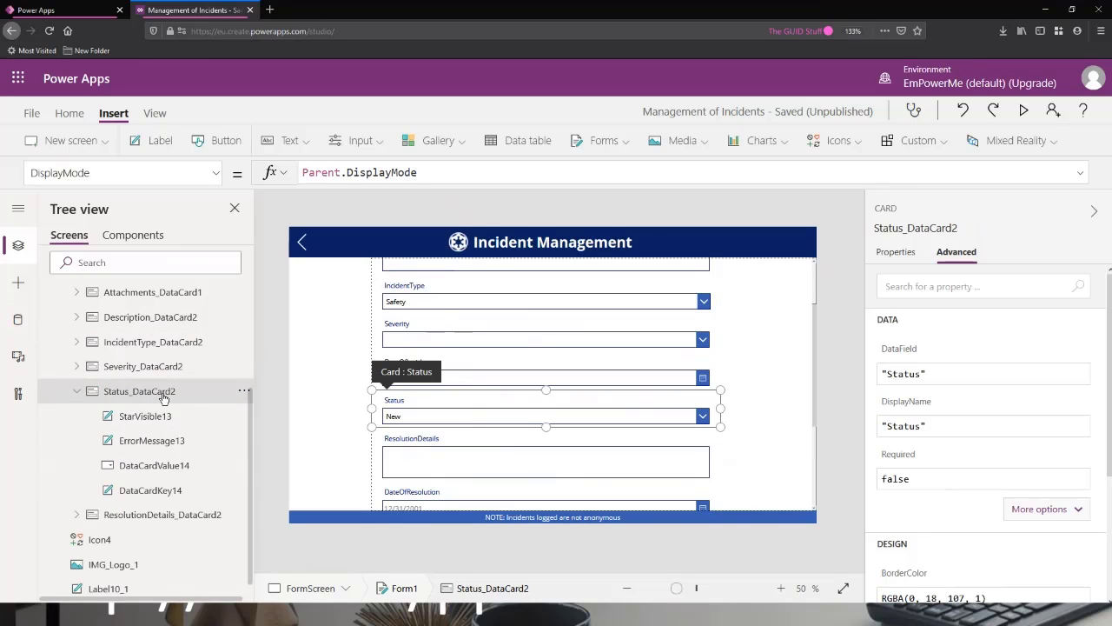
pyautogui.scroll(3, 139, 408)
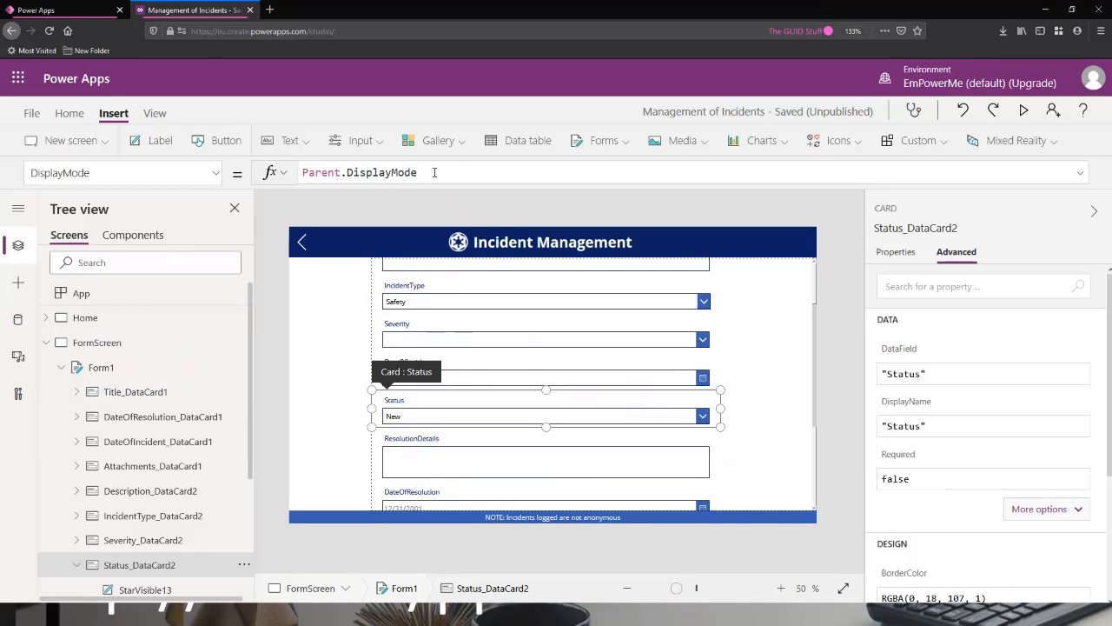
pyautogui.moveTo(373, 166); pyautogui.dragTo(301, 164)
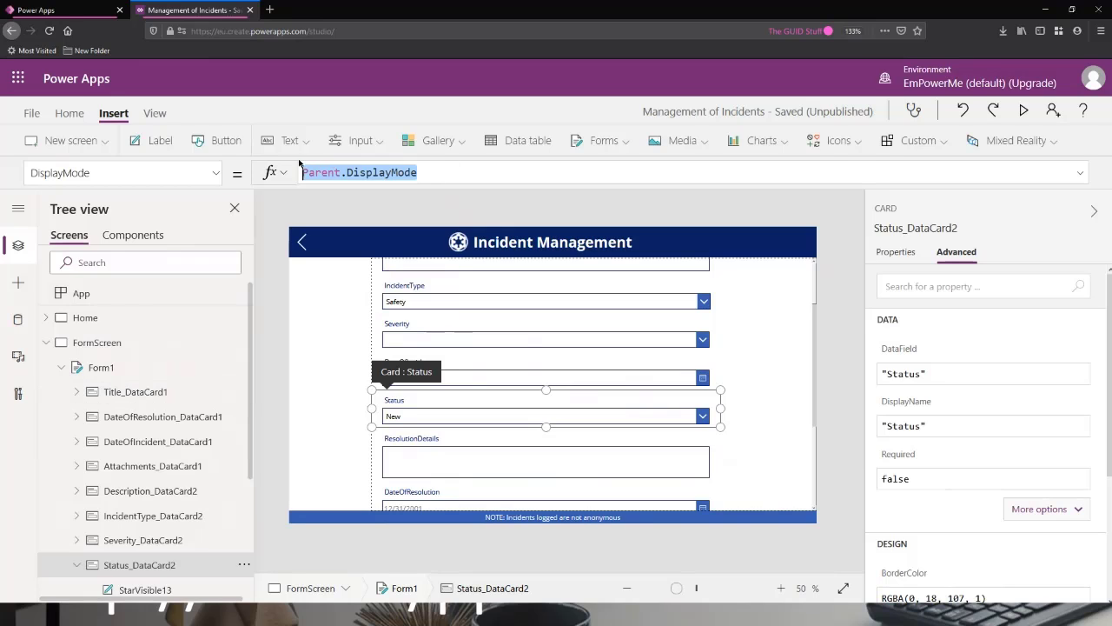
# Examine Form1's DefaultMode property and look through the form's other available properties.
pyautogui.click(92, 367)
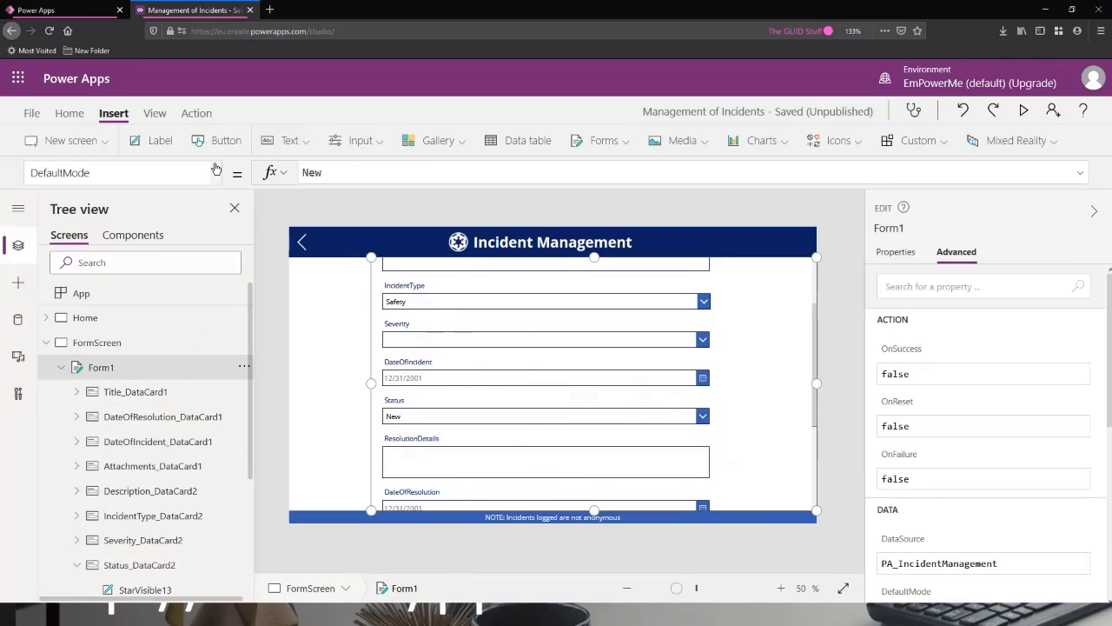
pyautogui.click(216, 172)
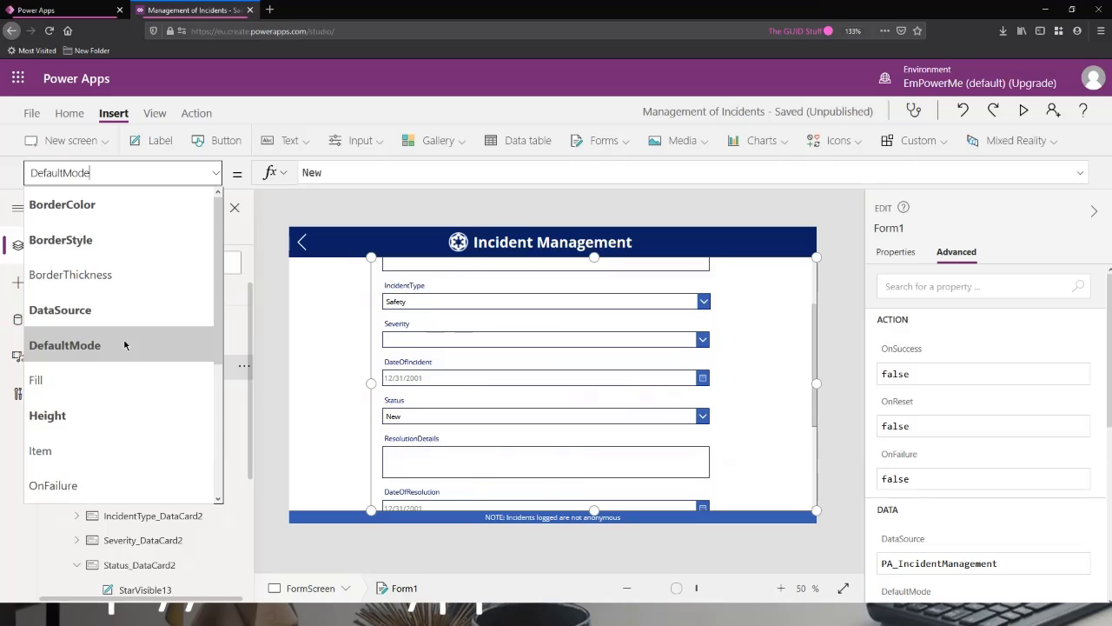
pyautogui.scroll(-4, 124, 346)
pyautogui.scroll(4, 127, 344)
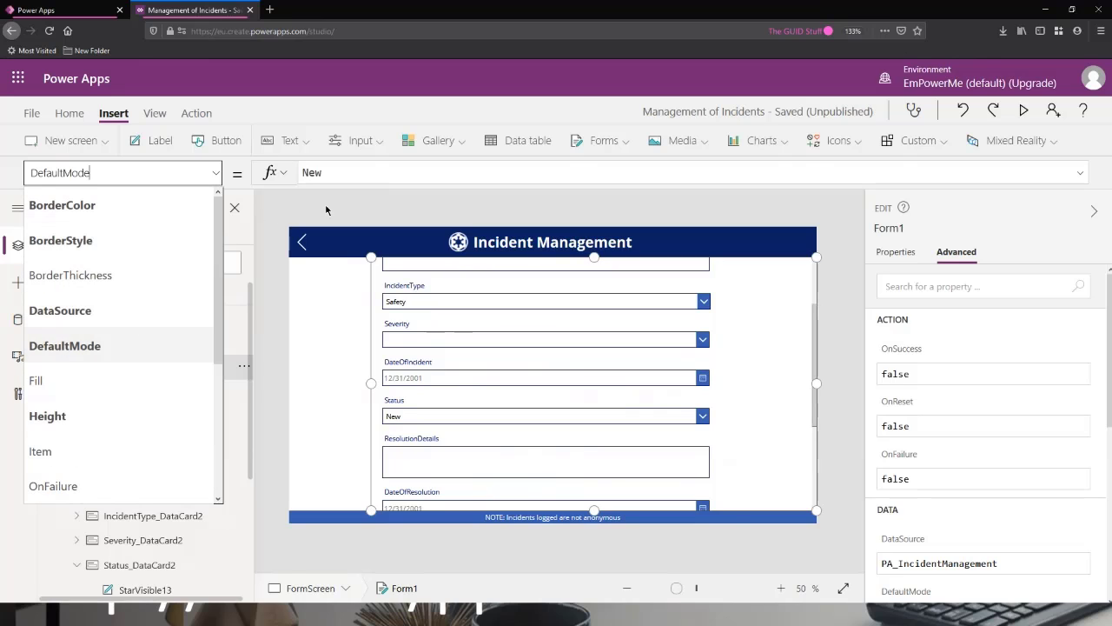
pyautogui.click(369, 171)
pyautogui.click(217, 173)
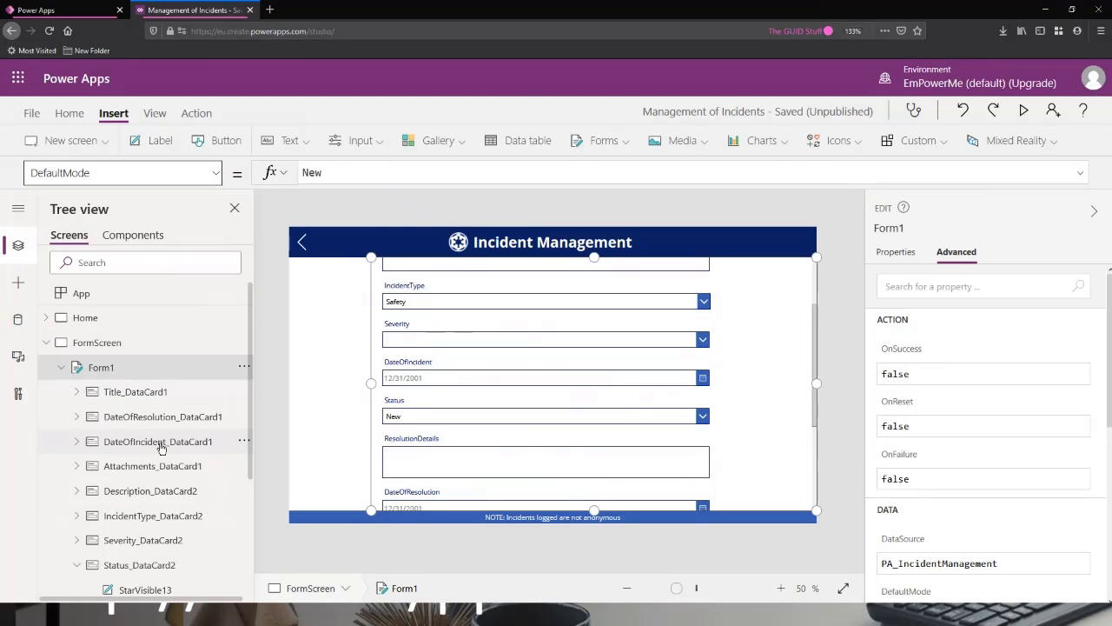
# Replace the Status card's DisplayMode formula with the start of an If function testing Form1.Mode.
pyautogui.scroll(-4, 160, 443)
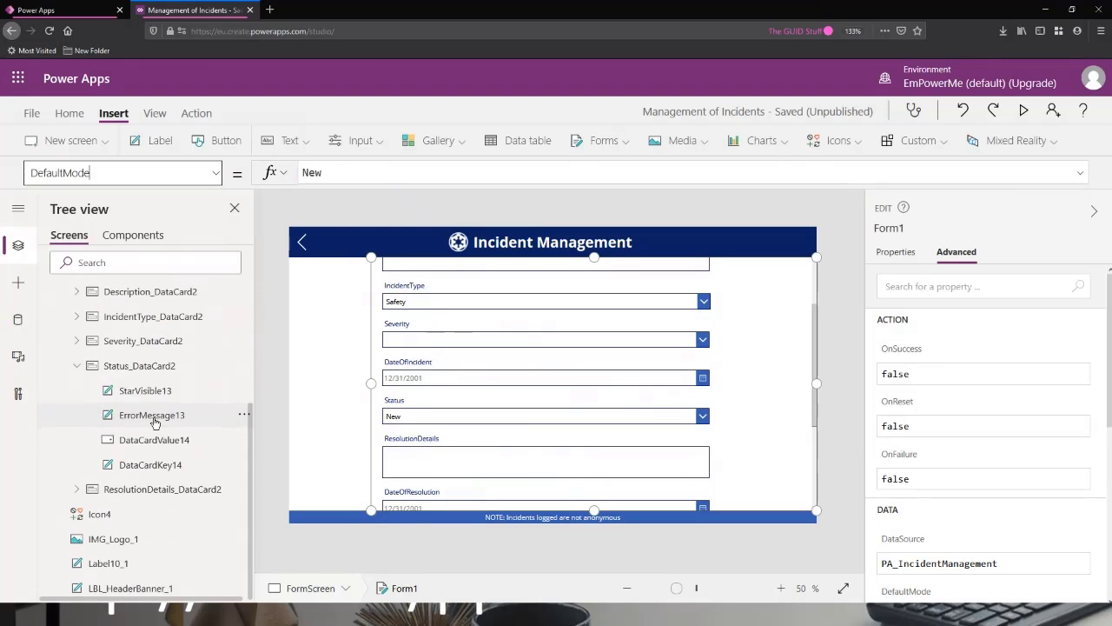
pyautogui.click(129, 369)
pyautogui.moveTo(424, 178); pyautogui.dragTo(303, 173)
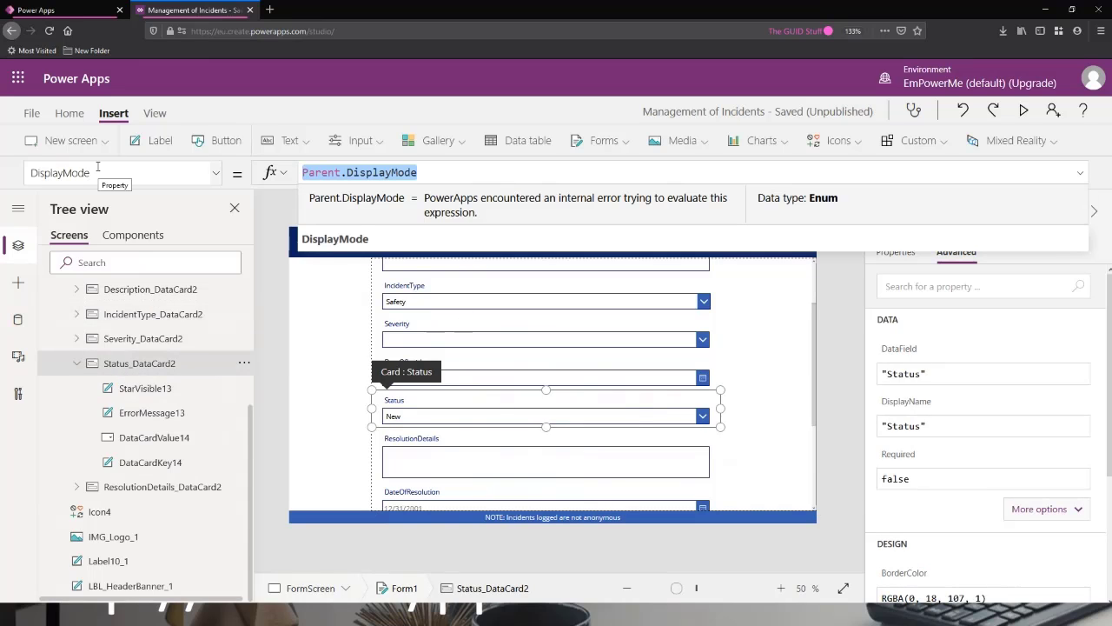
pyautogui.write('If')
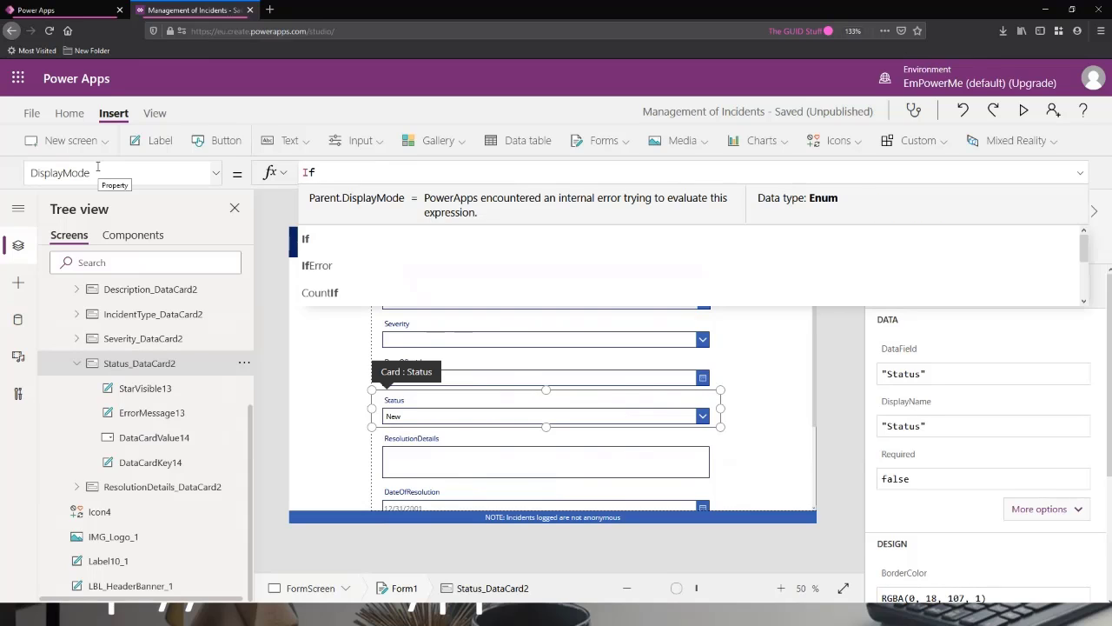
pyautogui.write('(Form')
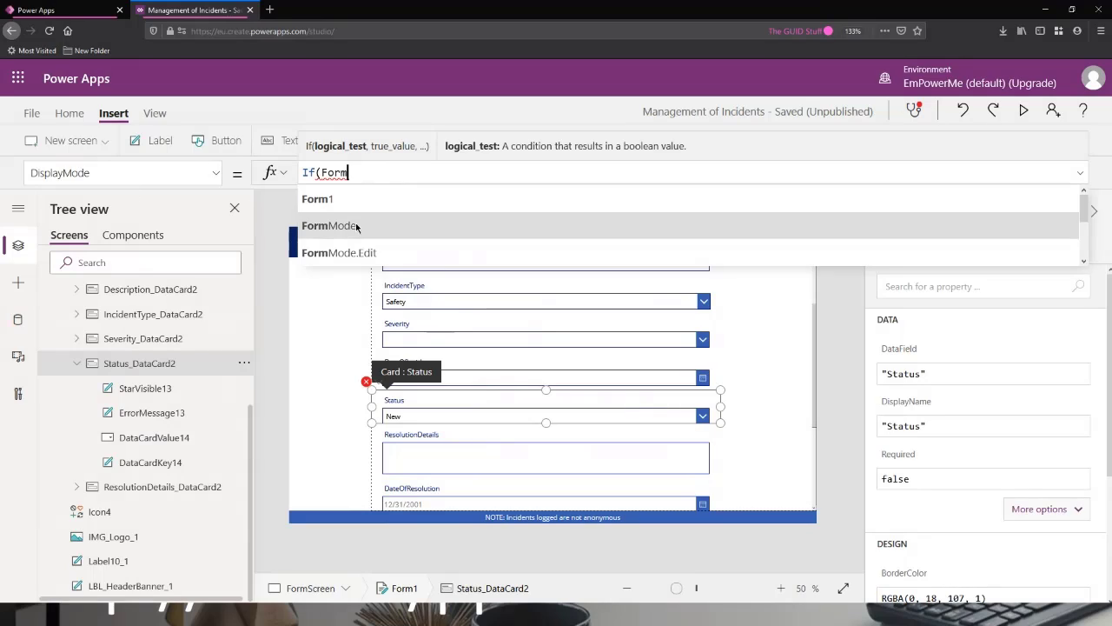
pyautogui.click(363, 208)
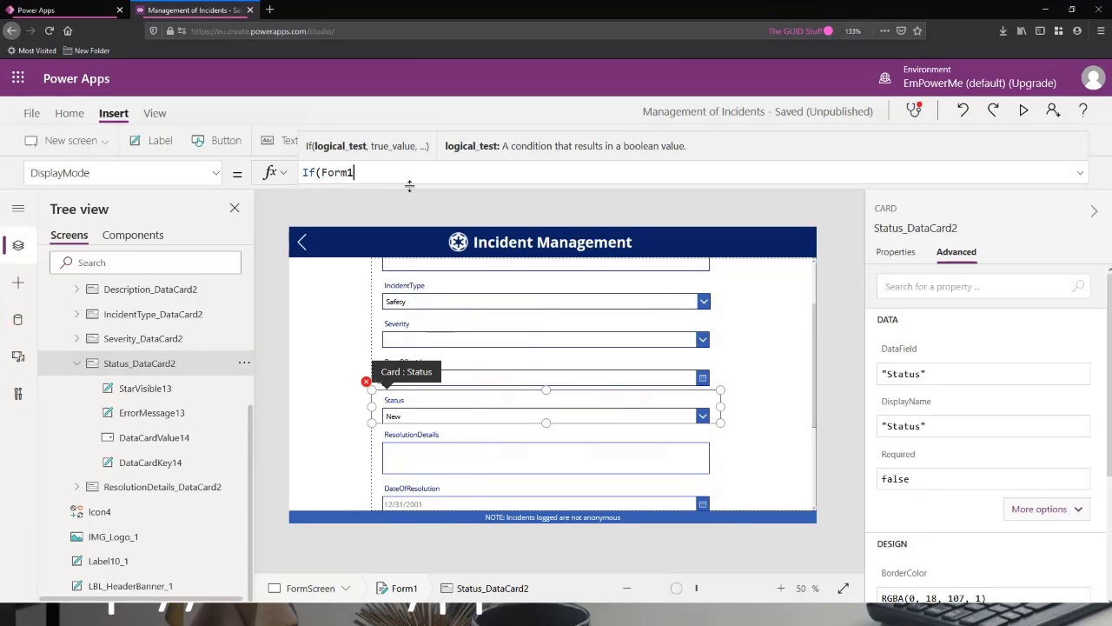
pyautogui.write('.Mode')
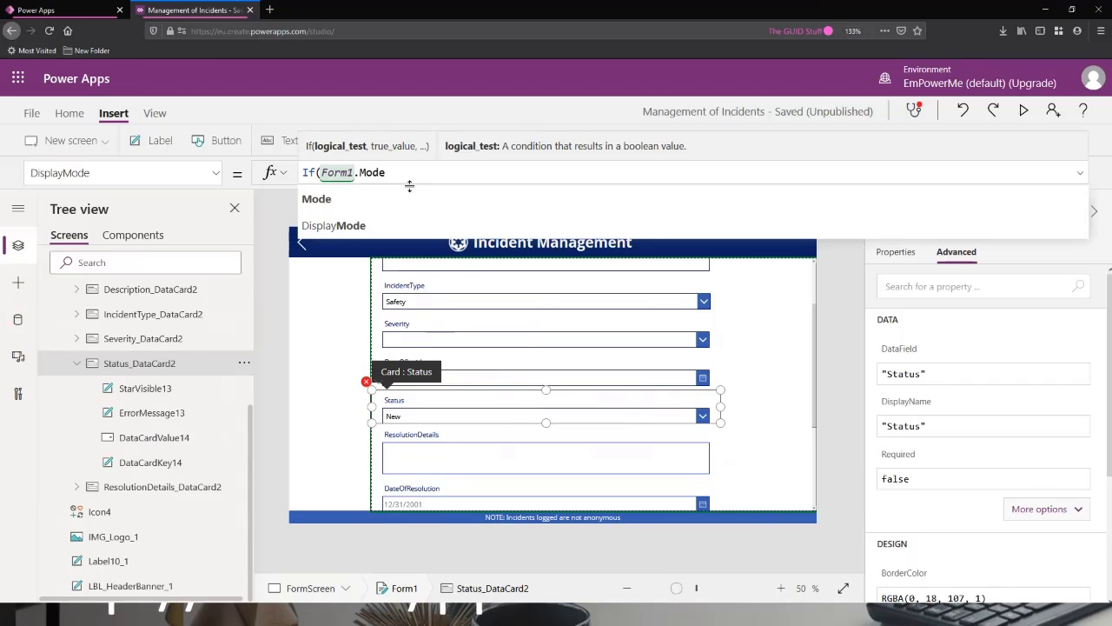
pyautogui.write(' = New')
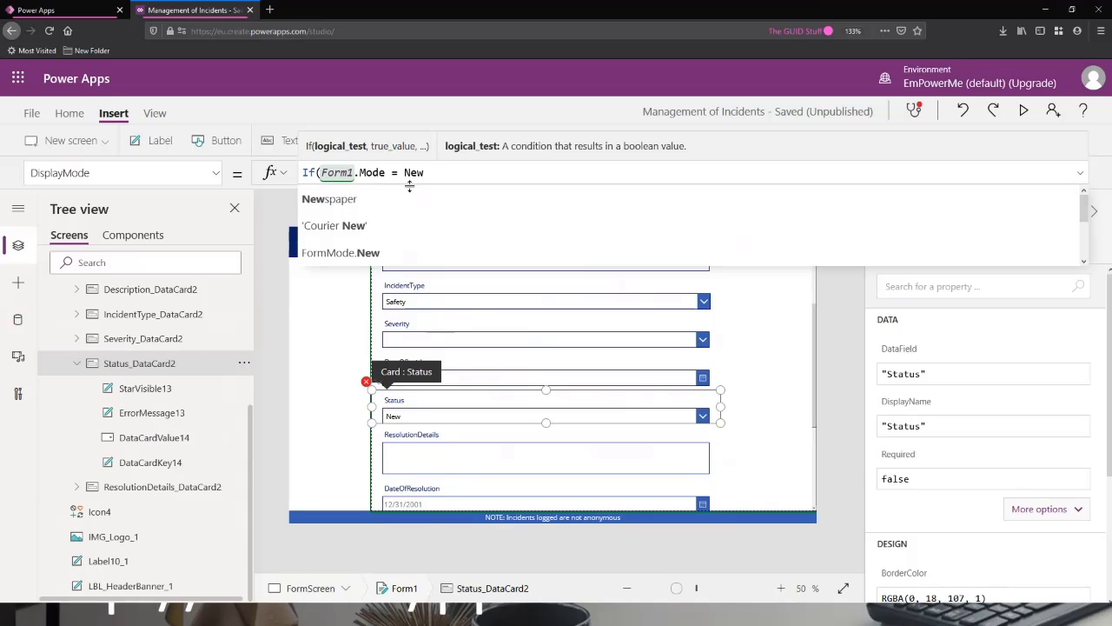
# Complete the If condition in the Status card's DisplayMode so that Form1.Mode is compared with FormMode.New.
pyautogui.press('BackSpace')
pyautogui.press('BackSpace')
pyautogui.press('BackSpace')
pyautogui.write('FormM')
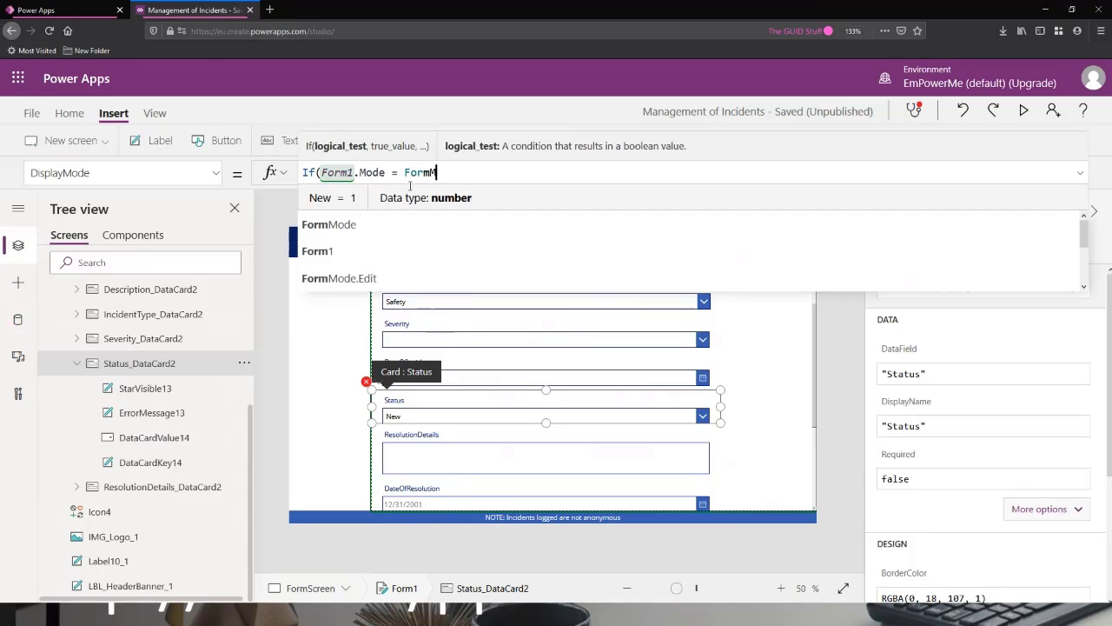
pyautogui.write('ode.')
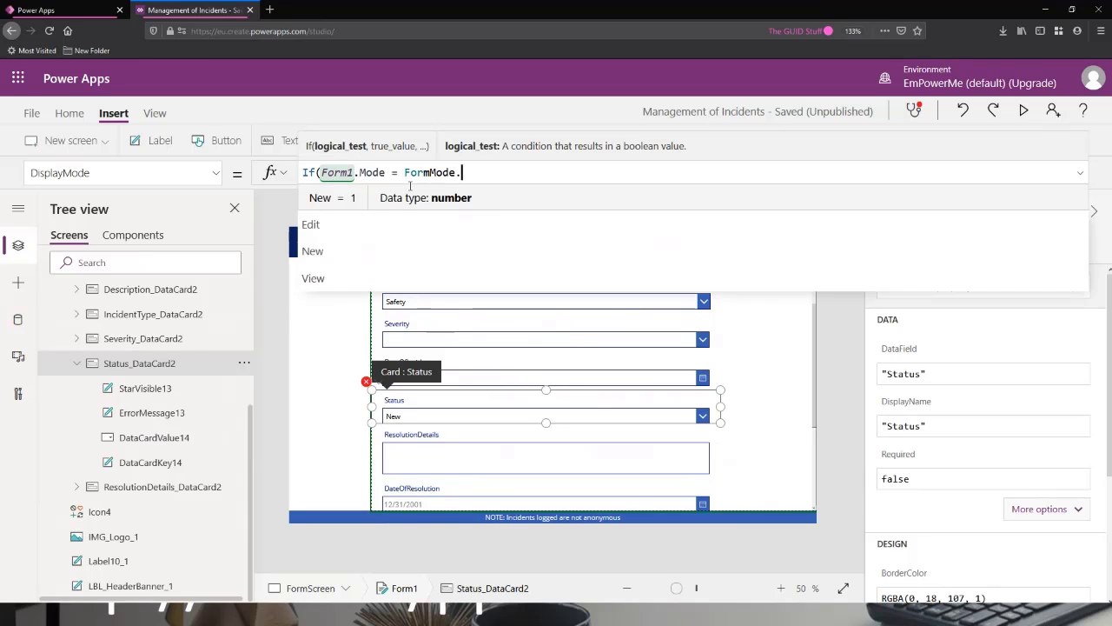
pyautogui.click(360, 223)
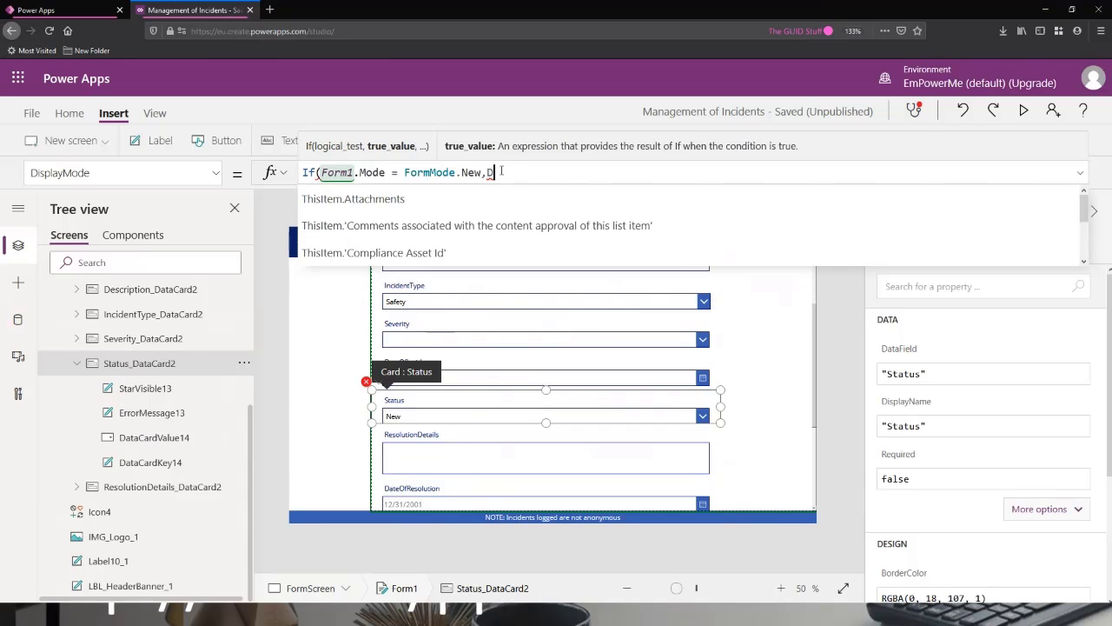
# Finish the Status card's If formula with DisplayMode.View as the true result and DisplayMode.Edit as the else result.
pyautogui.write('isplay')
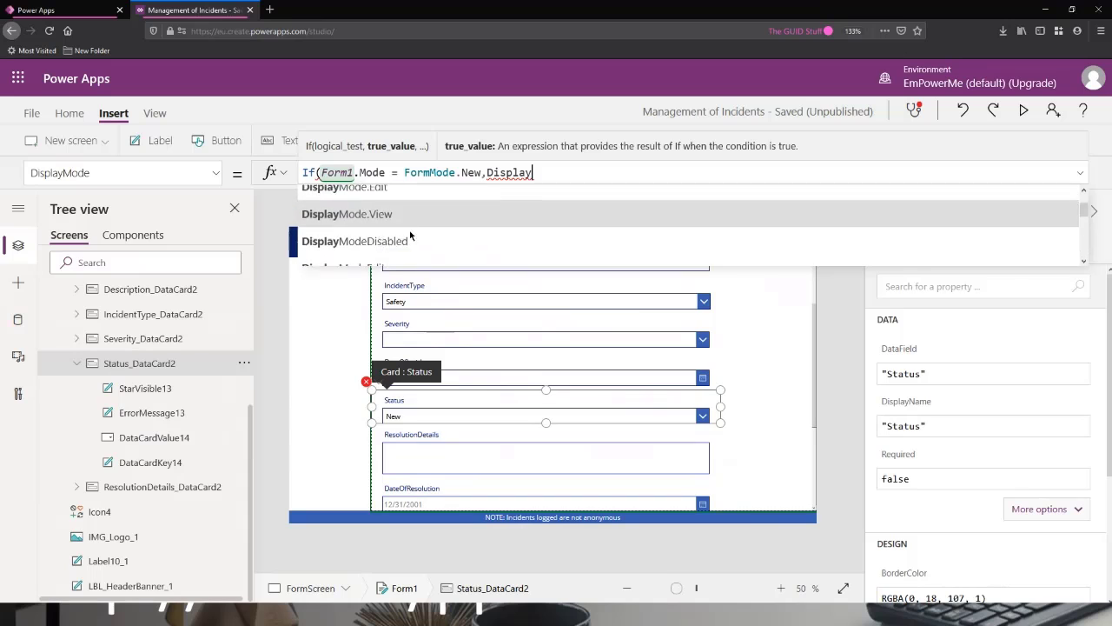
pyautogui.scroll(1, 409, 239)
pyautogui.click(409, 253)
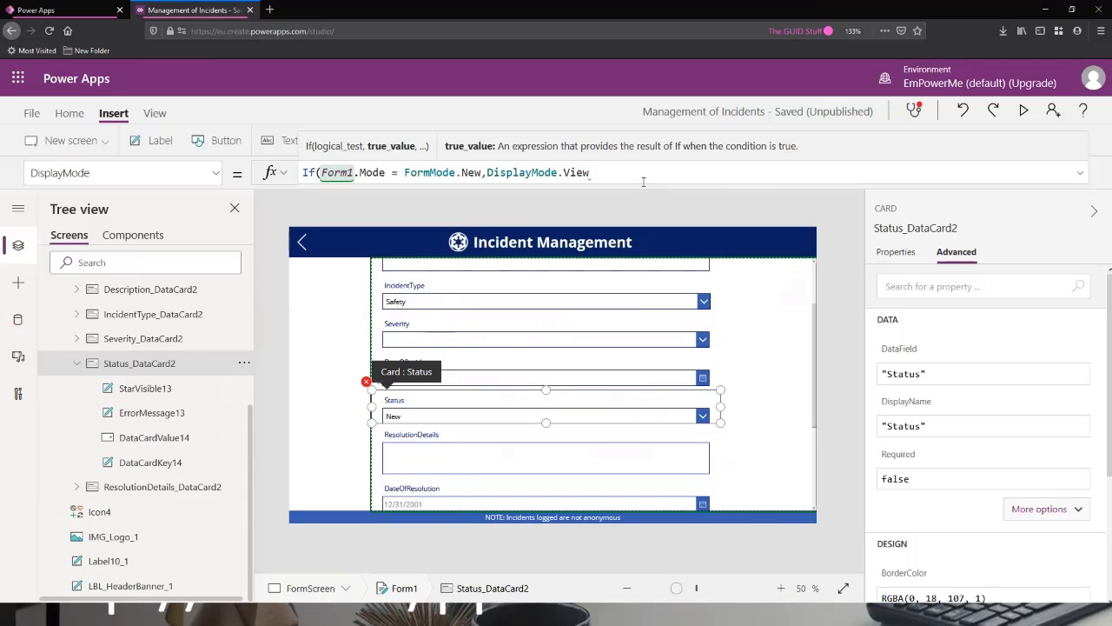
pyautogui.write(',DIs')
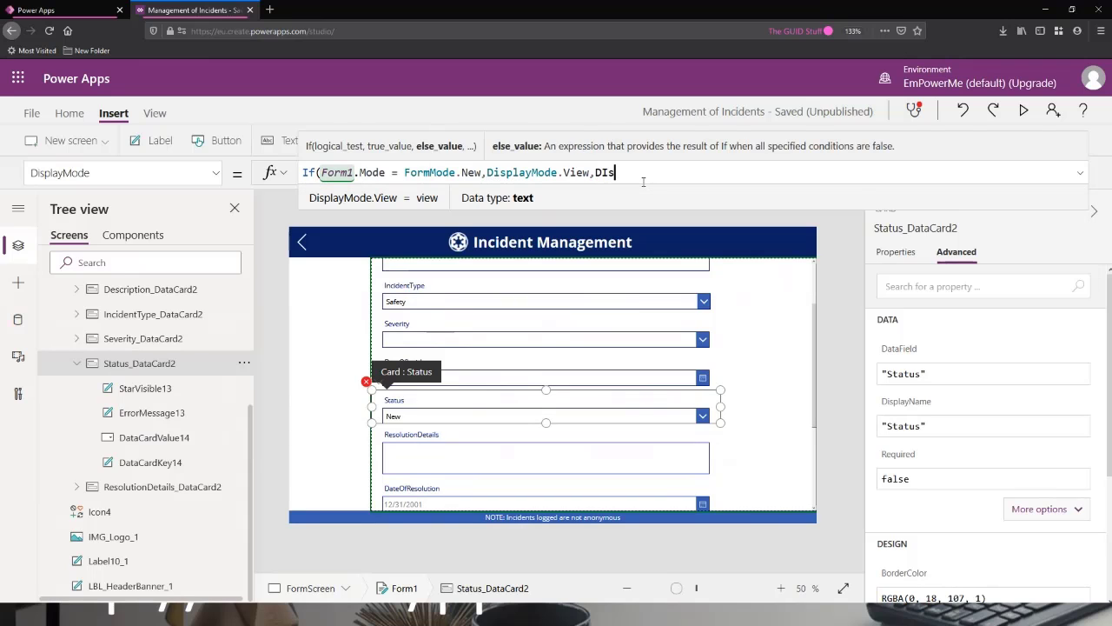
pyautogui.press('BackSpace')
pyautogui.press('BackSpace')
pyautogui.write('si')
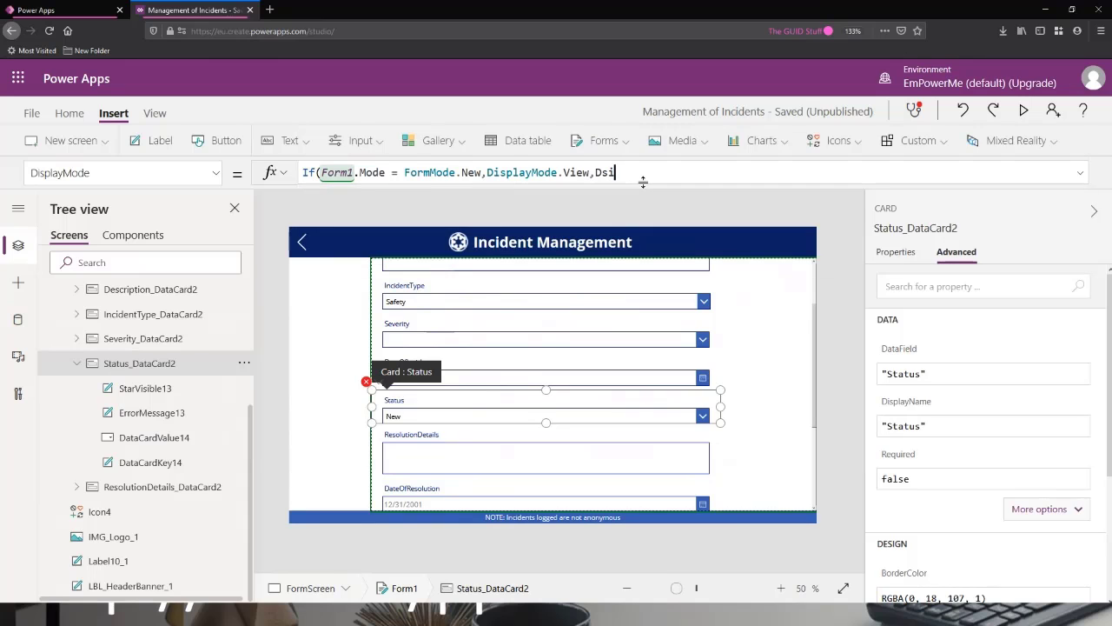
pyautogui.press('BackSpace')
pyautogui.press('BackSpace')
pyautogui.write('ispla')
pyautogui.click(424, 224)
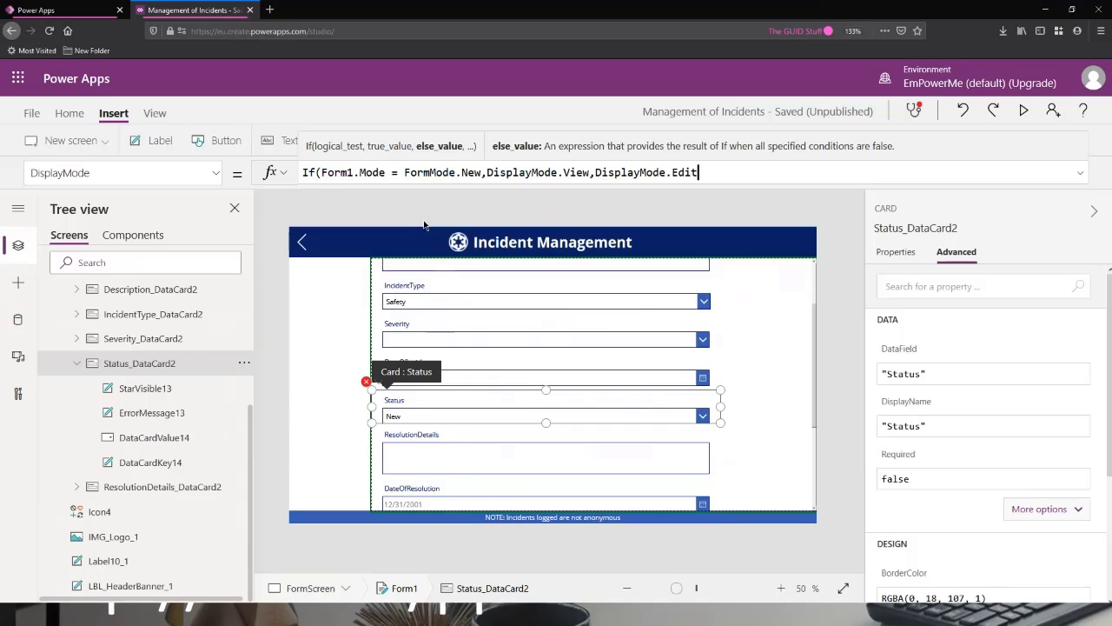
pyautogui.write(')')
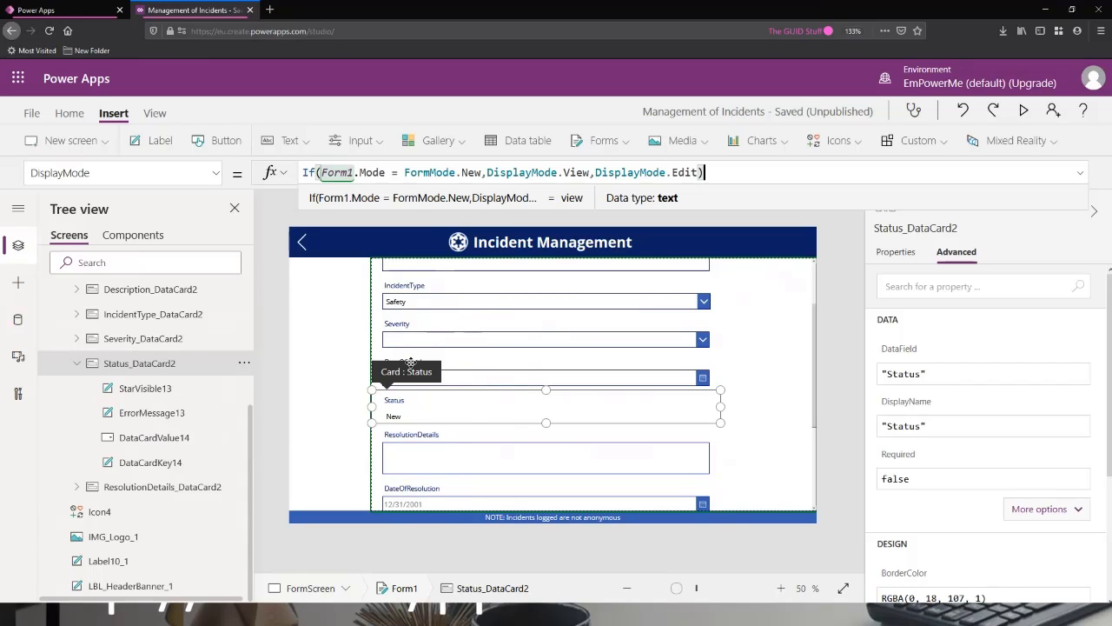
# Preview the form, check how the Status field and the fields below it appear, and exit the preview.
pyautogui.click(1023, 111)
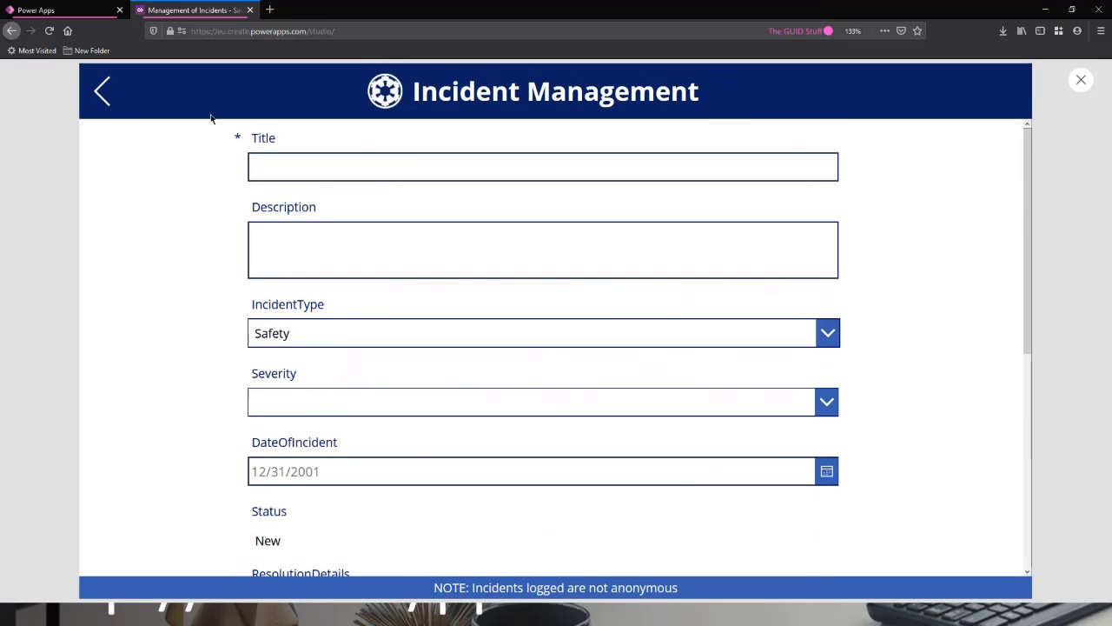
pyautogui.scroll(-3, 323, 327)
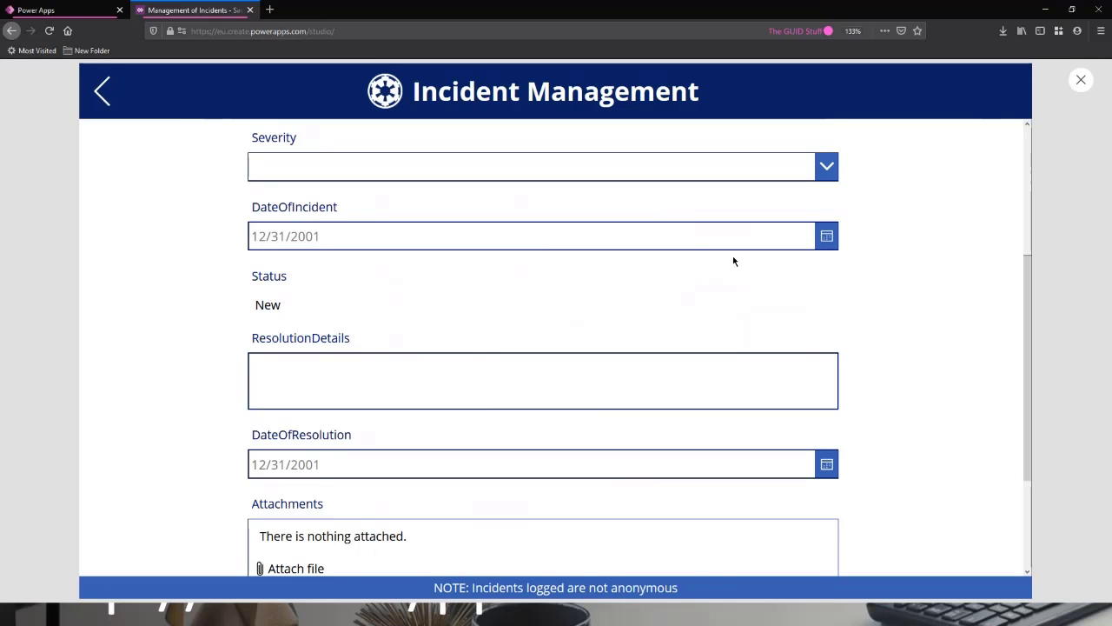
pyautogui.scroll(-2, 922, 179)
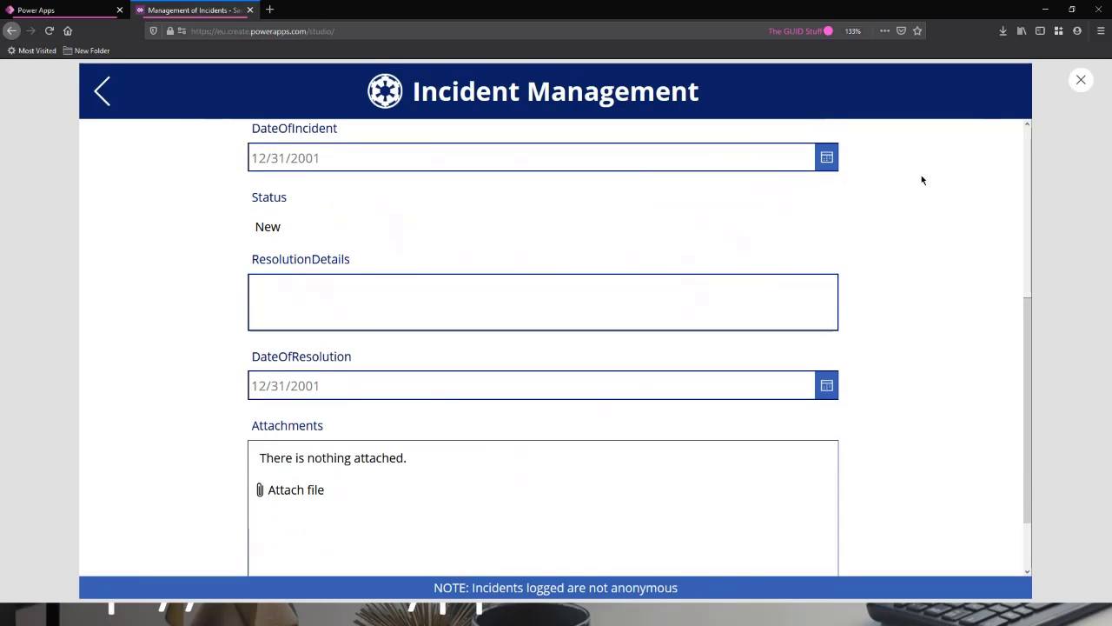
pyautogui.click(1082, 80)
# Set the Visible property of the form's ResolutionDetails card to false.
pyautogui.click(462, 342)
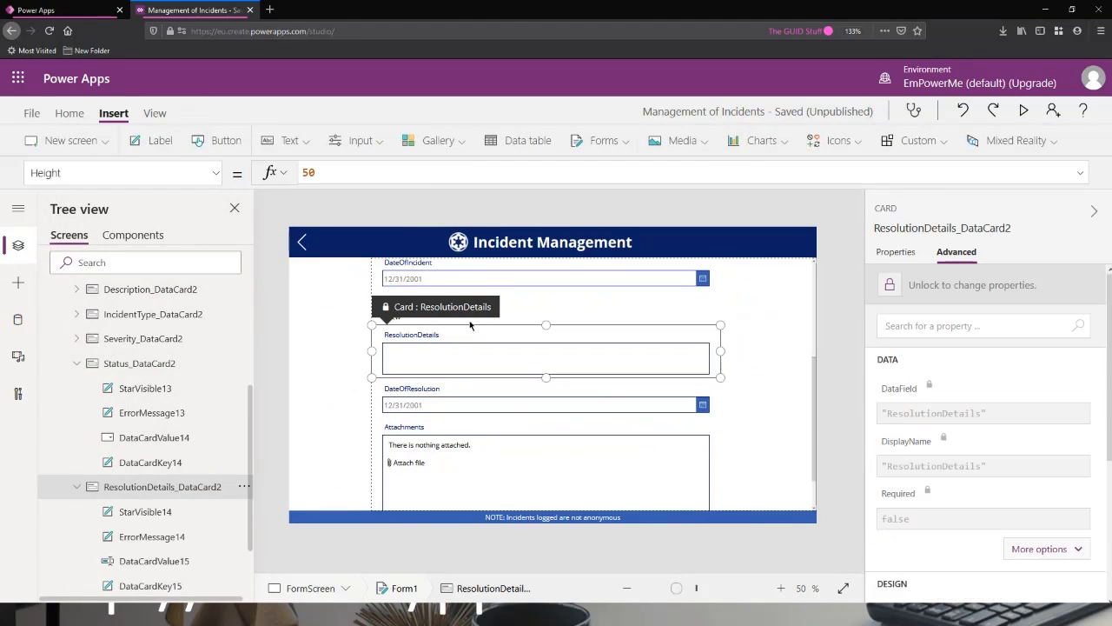
pyautogui.click(479, 387)
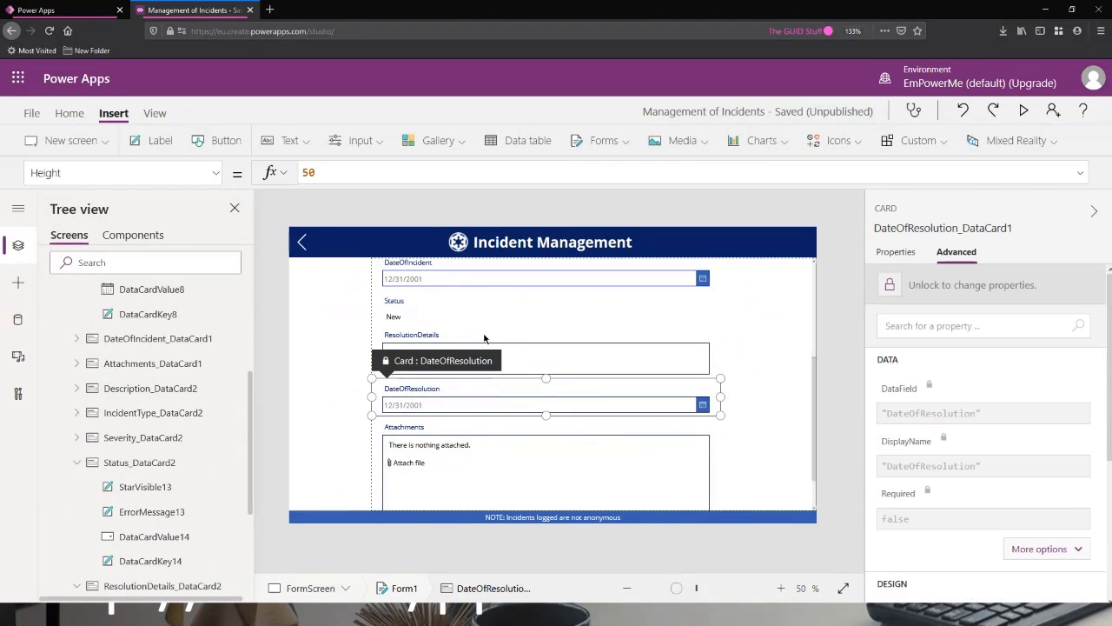
pyautogui.click(486, 342)
pyautogui.click(65, 174)
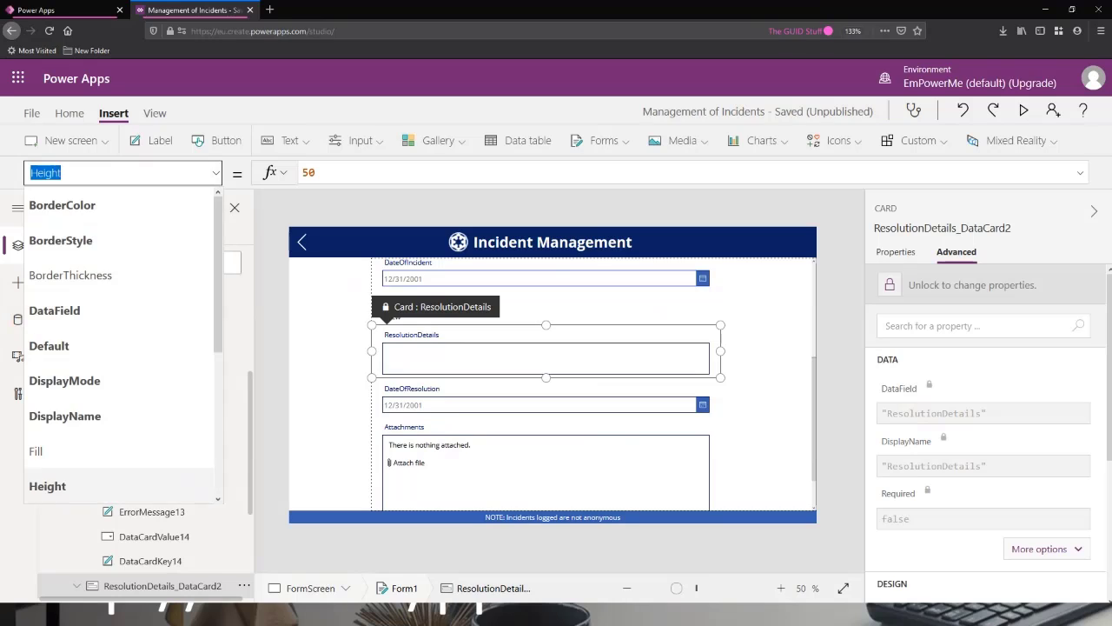
pyautogui.write('Visible')
pyautogui.press('Return')
pyautogui.moveTo(345, 176); pyautogui.dragTo(201, 175)
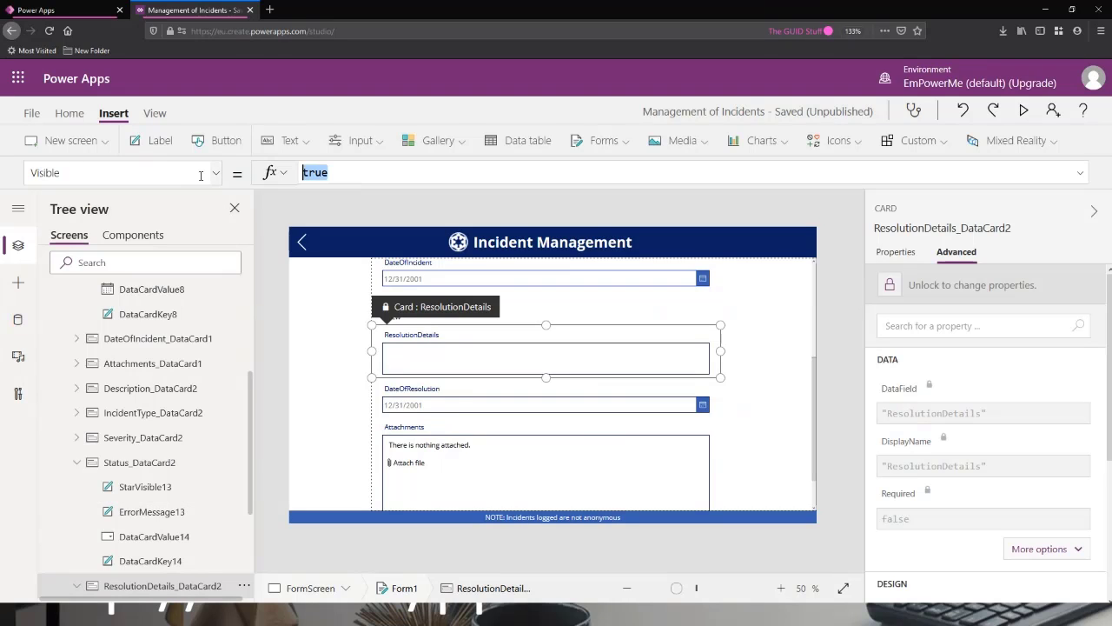
pyautogui.write('fals')
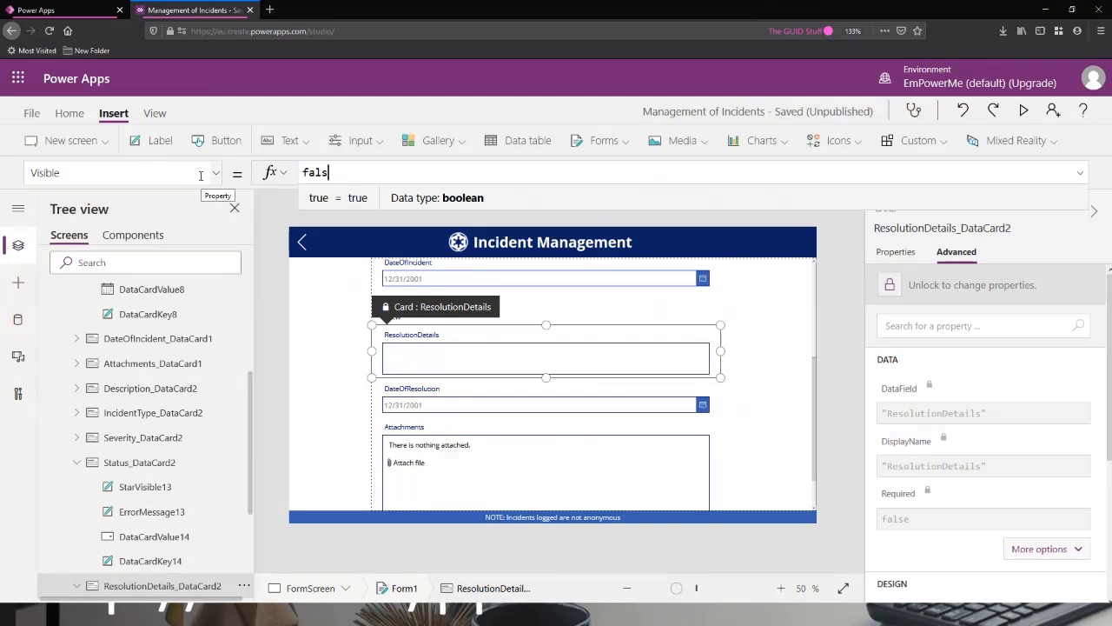
pyautogui.write('e')
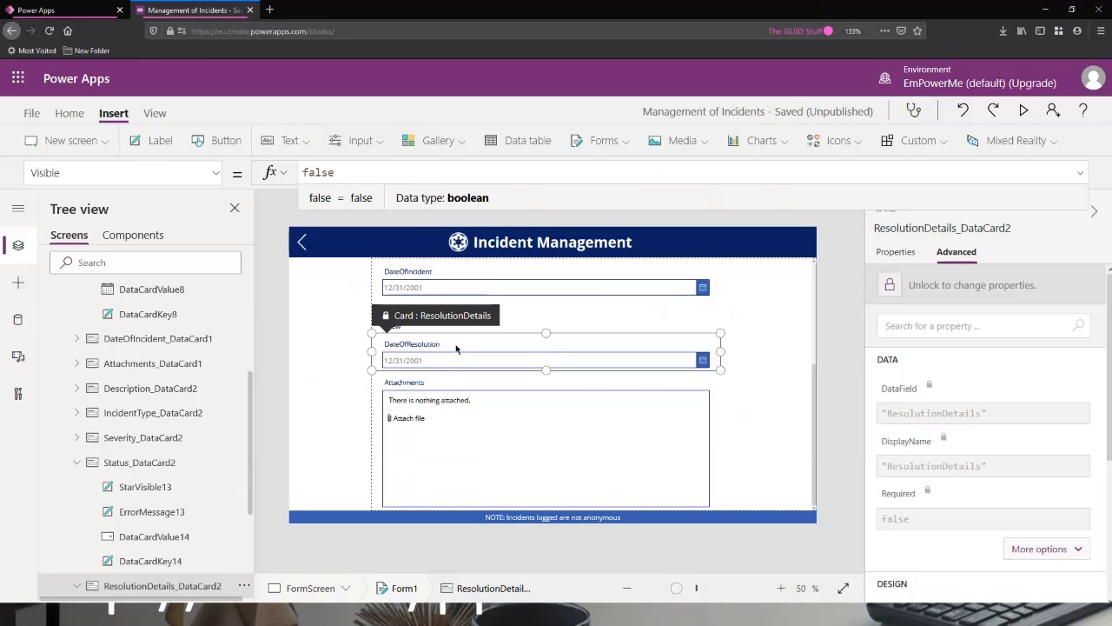
# Set the Visible property of the form's DateOfResolution card to false.
pyautogui.click(454, 349)
pyautogui.click(182, 166)
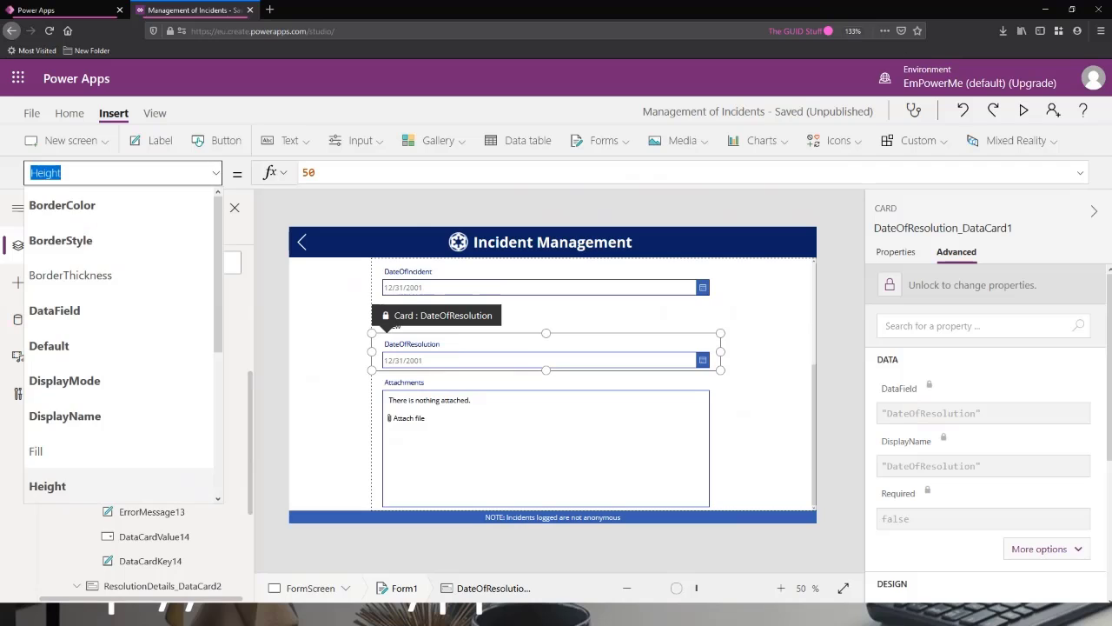
pyautogui.write('Visible')
pyautogui.press('Return')
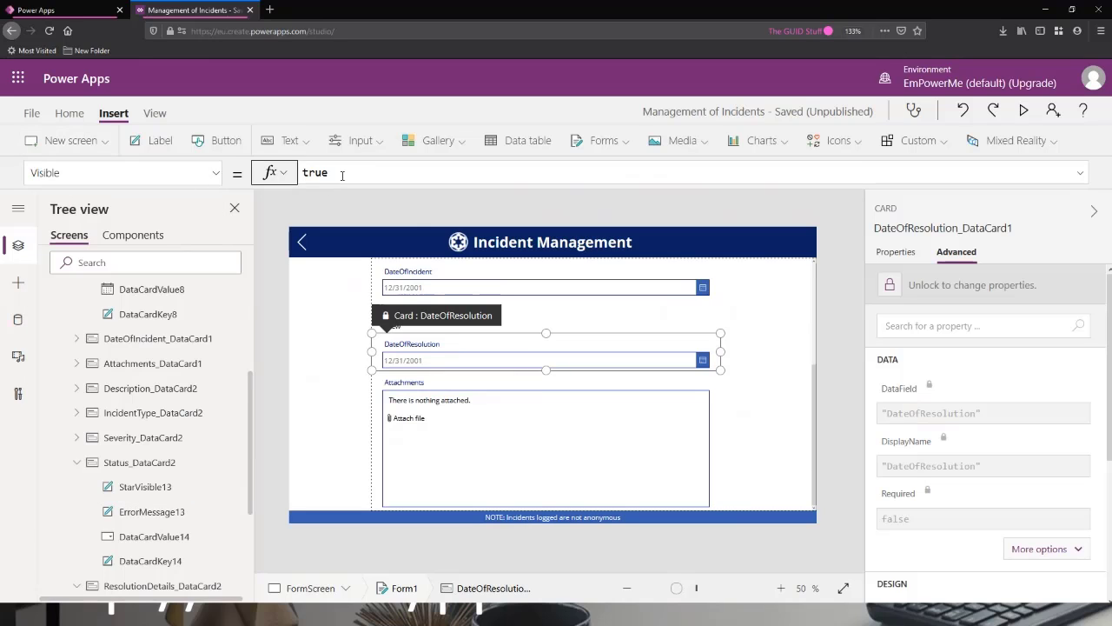
pyautogui.doubleClick(342, 175)
pyautogui.write('false')
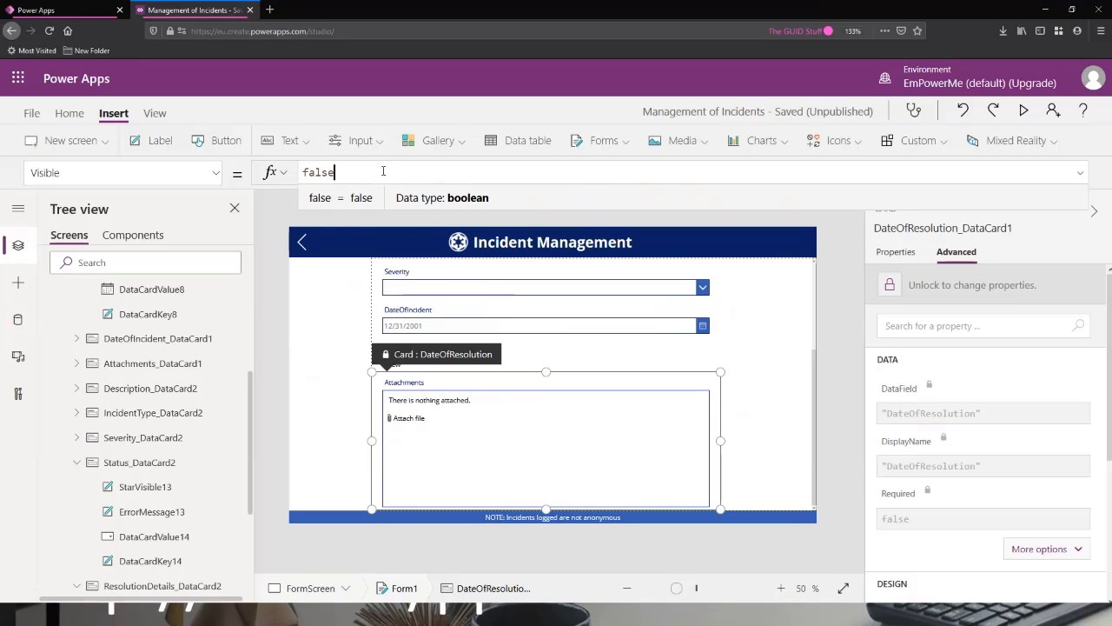
pyautogui.click(269, 377)
# Add a custom card to Form1 through its field settings, below the Attachments card.
pyautogui.scroll(-1, 179, 430)
pyautogui.scroll(-2, 179, 432)
pyautogui.scroll(2, 179, 432)
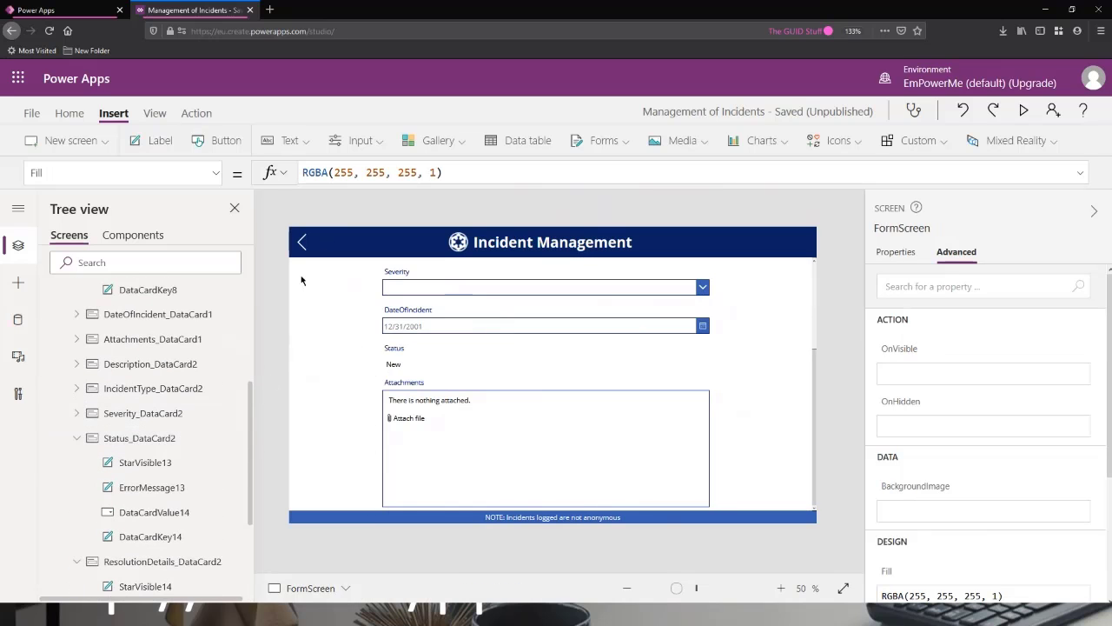
pyautogui.scroll(3, 628, 368)
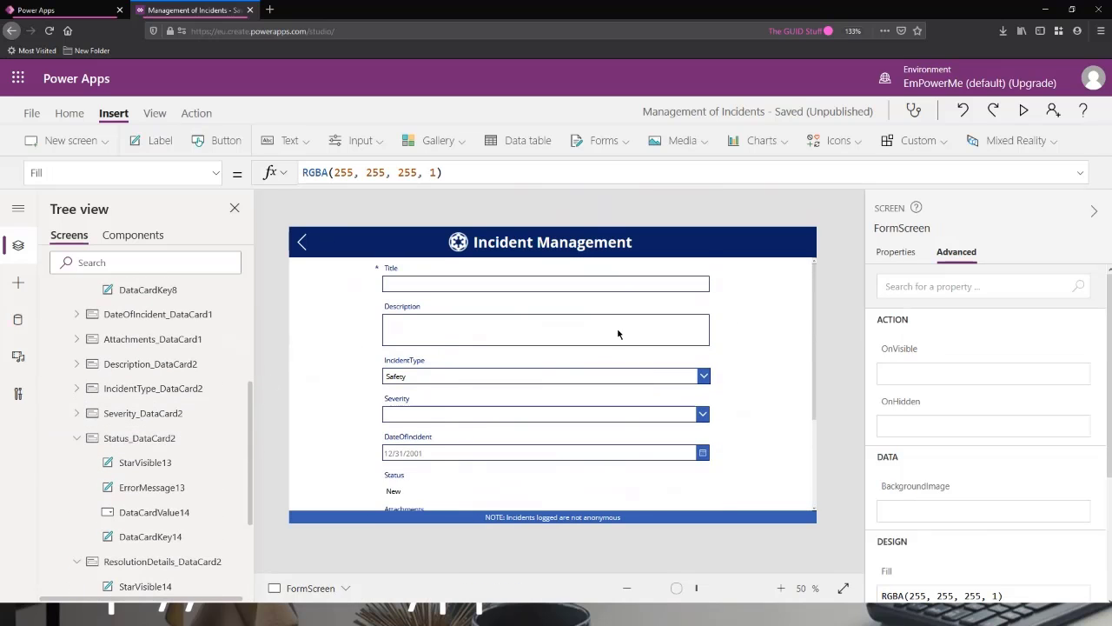
pyautogui.scroll(-3, 615, 341)
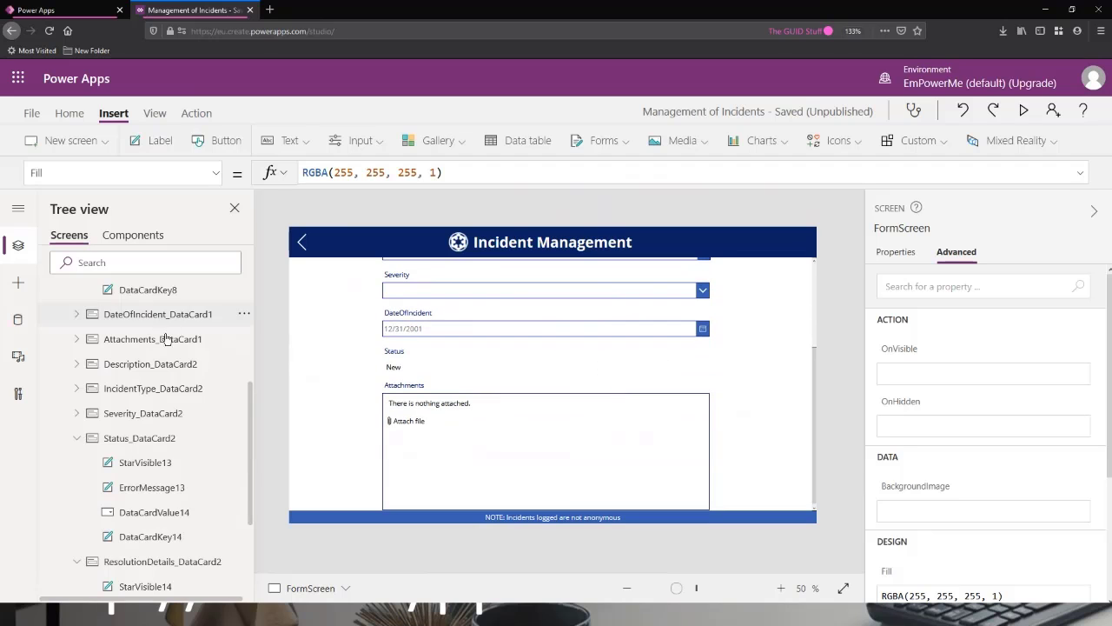
pyautogui.scroll(5, 169, 358)
pyautogui.click(101, 368)
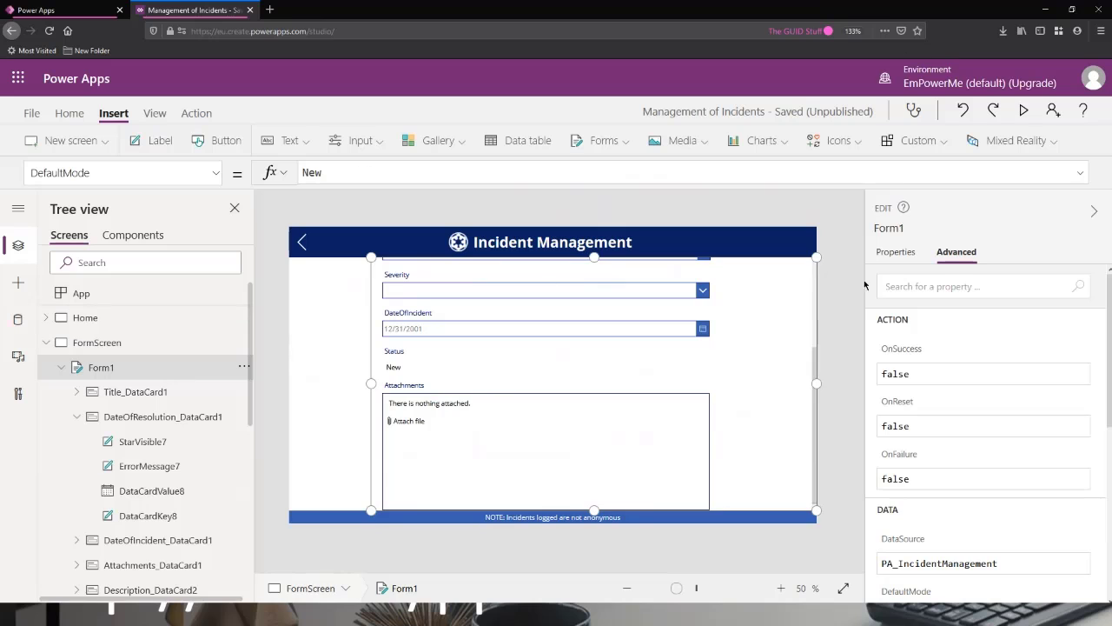
pyautogui.click(904, 257)
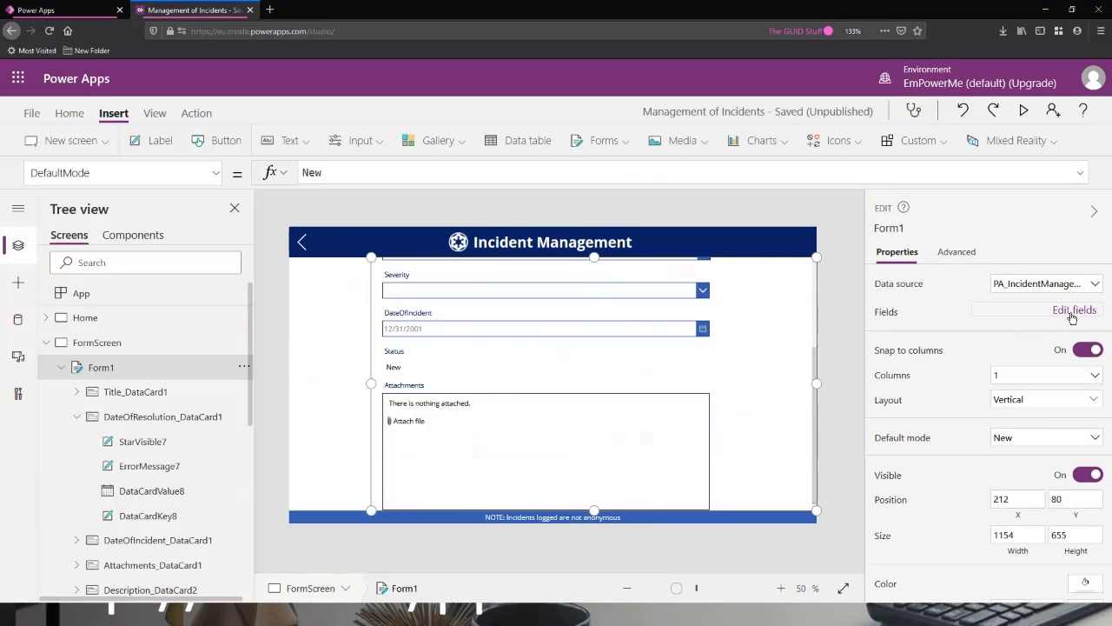
pyautogui.click(1074, 310)
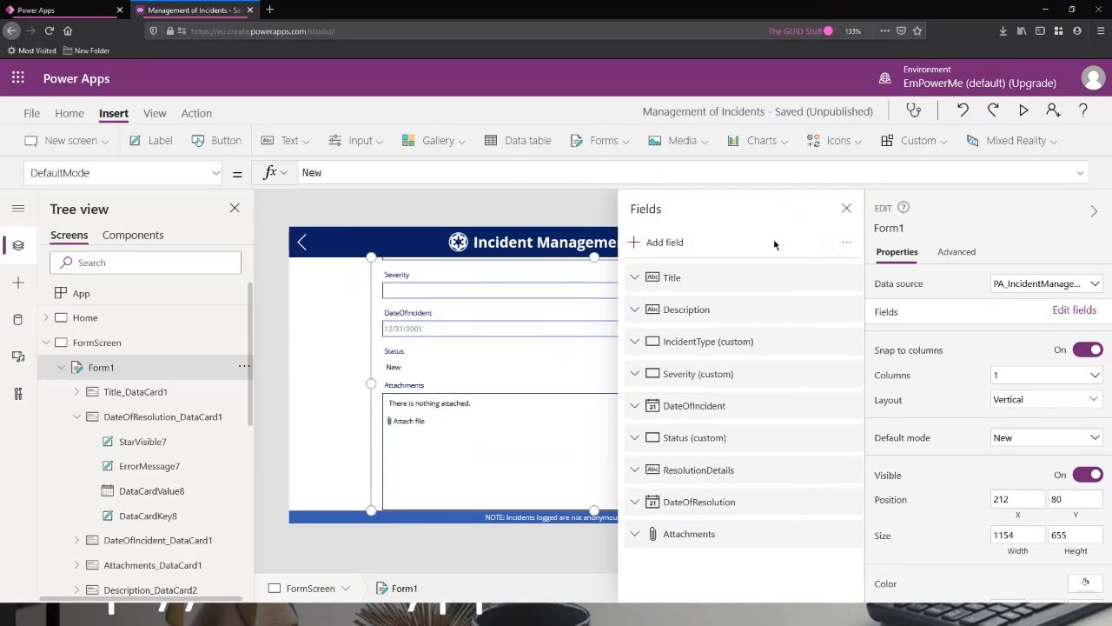
pyautogui.click(847, 245)
pyautogui.click(875, 275)
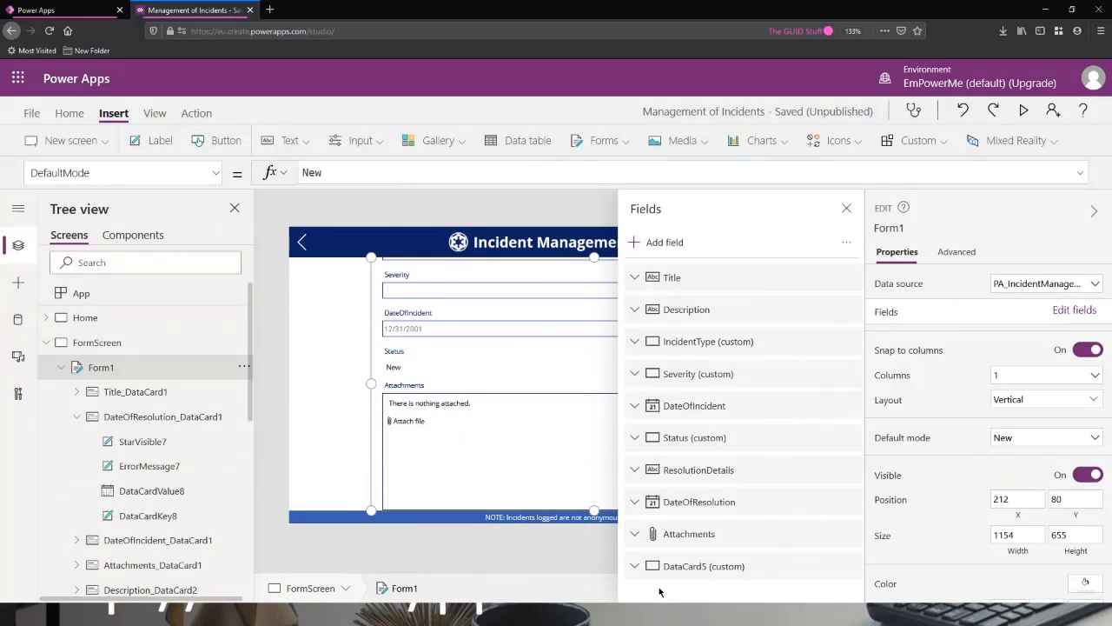
pyautogui.click(846, 209)
# Insert a button into the new custom card and place it at about X 345, Y 39.
pyautogui.scroll(-2, 567, 468)
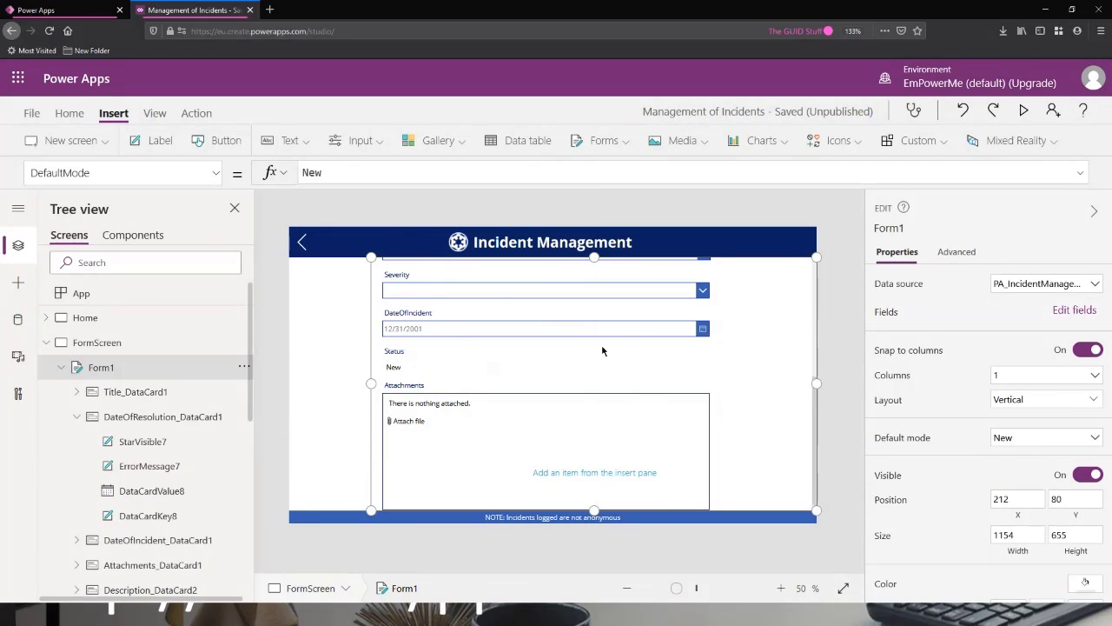
pyautogui.click(567, 474)
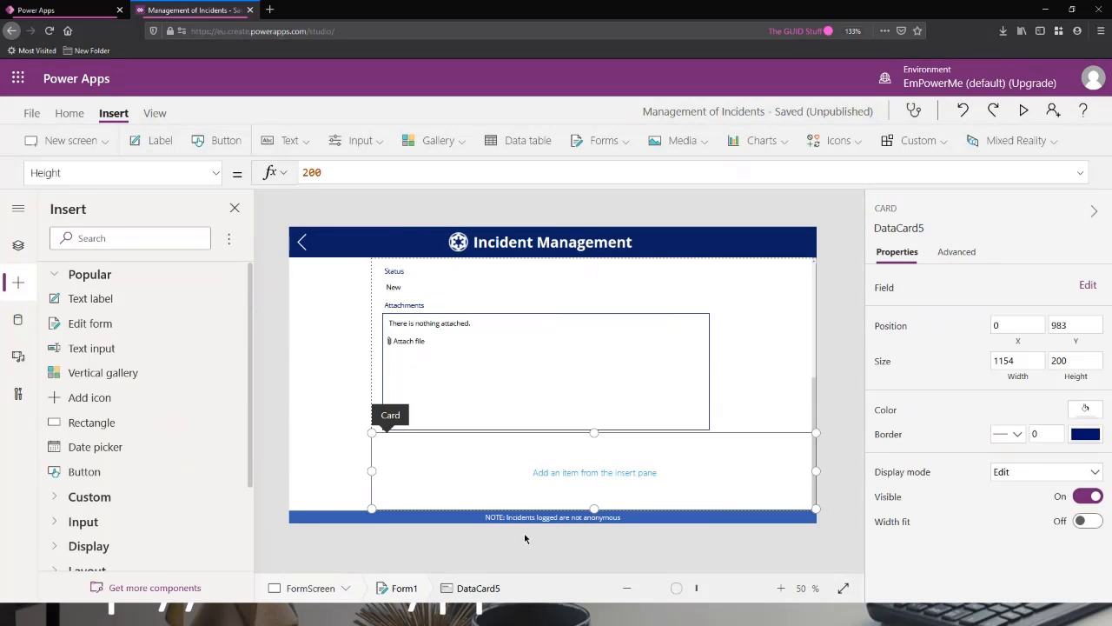
pyautogui.click(223, 140)
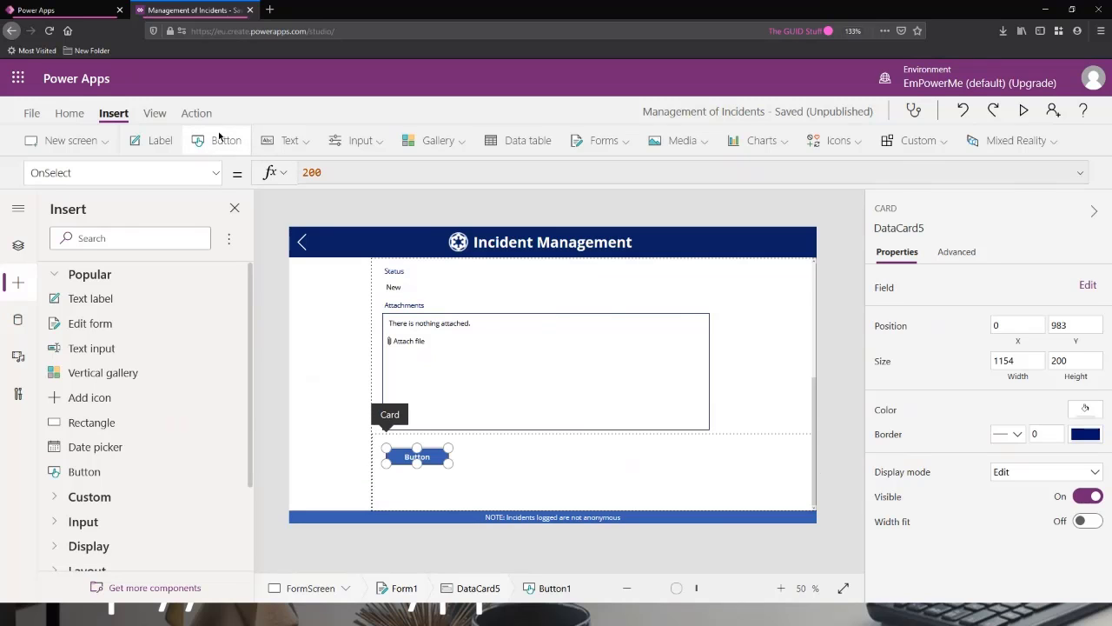
pyautogui.moveTo(425, 457); pyautogui.dragTo(547, 451)
# Set the new button's Text property to "Submit".
pyautogui.click(141, 173)
pyautogui.write('Text')
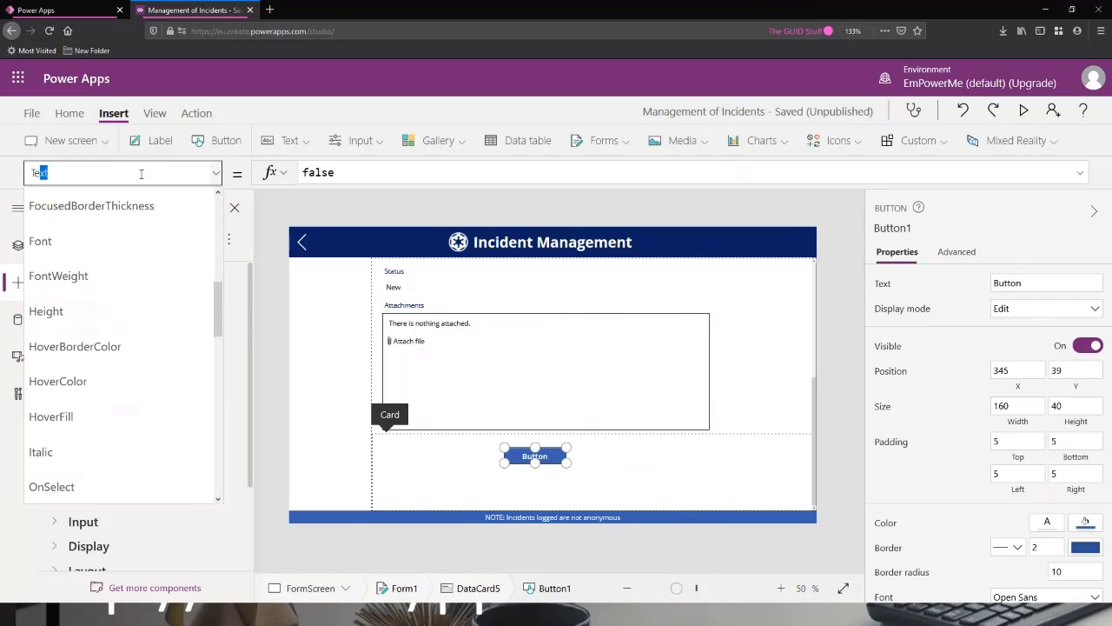
pyautogui.press('Return')
pyautogui.moveTo(347, 173); pyautogui.dragTo(311, 175)
pyautogui.write('Submit')
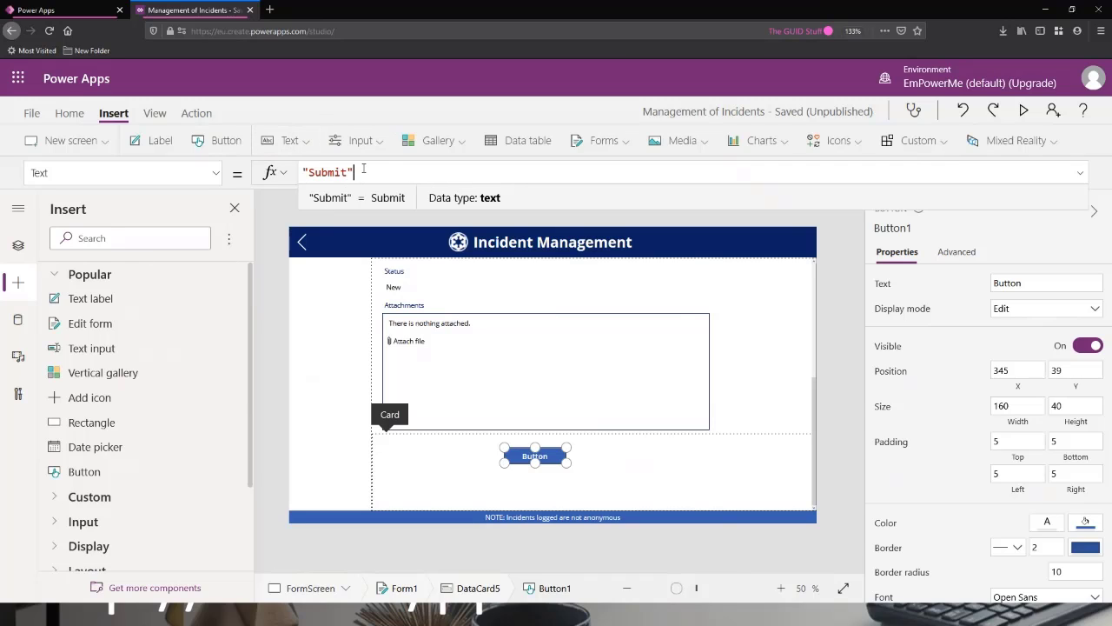
# Set the Submit button's OnSelect property to SubmitForm(Form1).
pyautogui.click(198, 172)
pyautogui.click(27, 172)
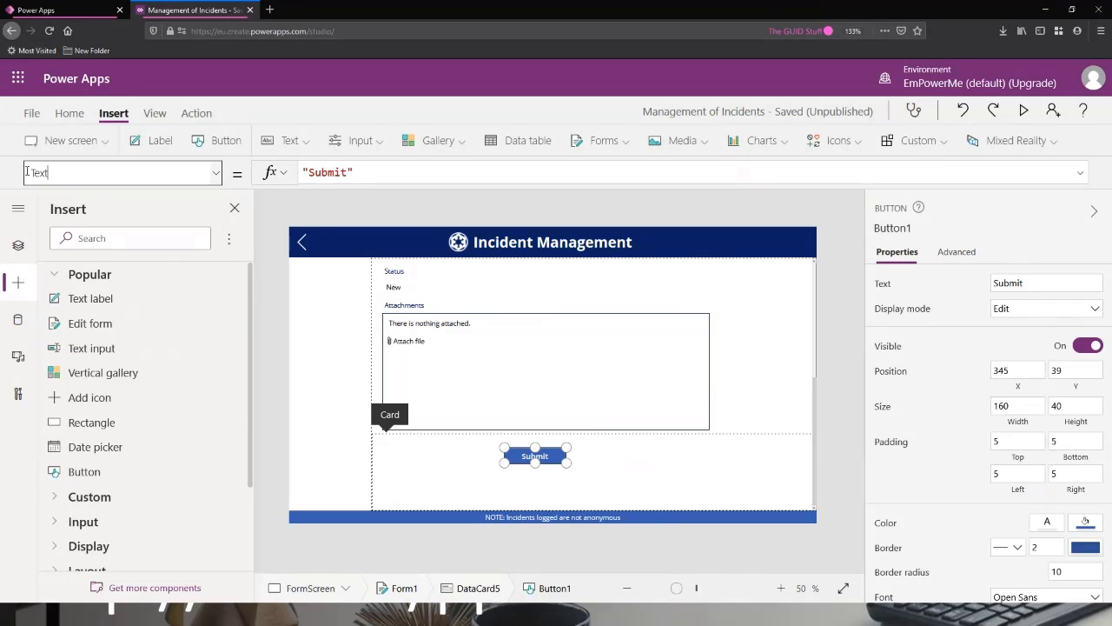
pyautogui.doubleClick(27, 172)
pyautogui.write('OnSelect')
pyautogui.press('Tab')
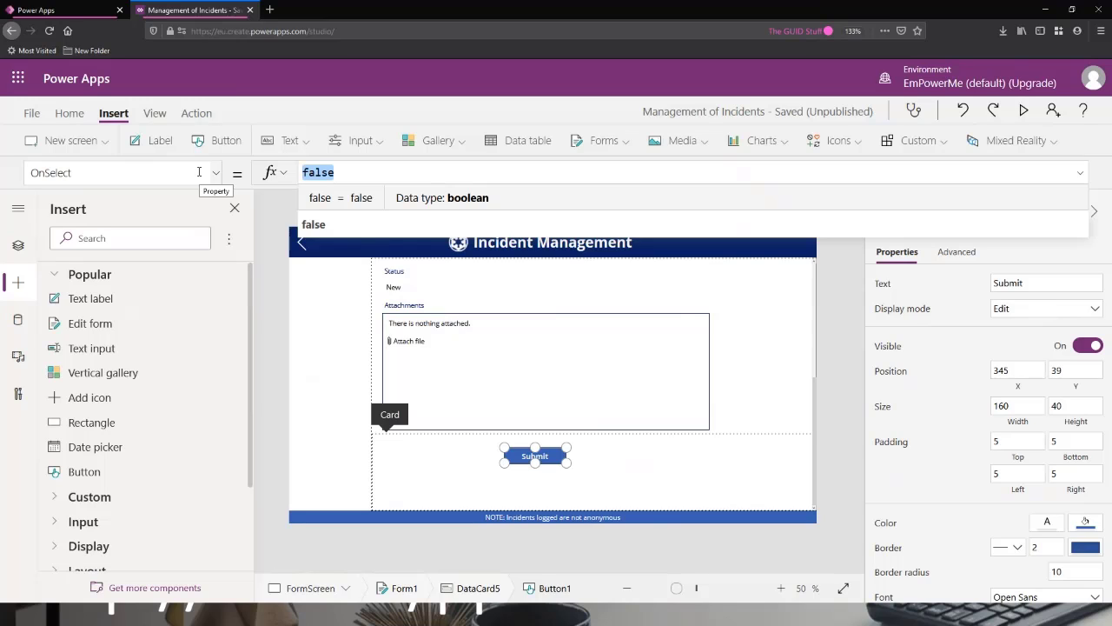
pyautogui.write('Sub')
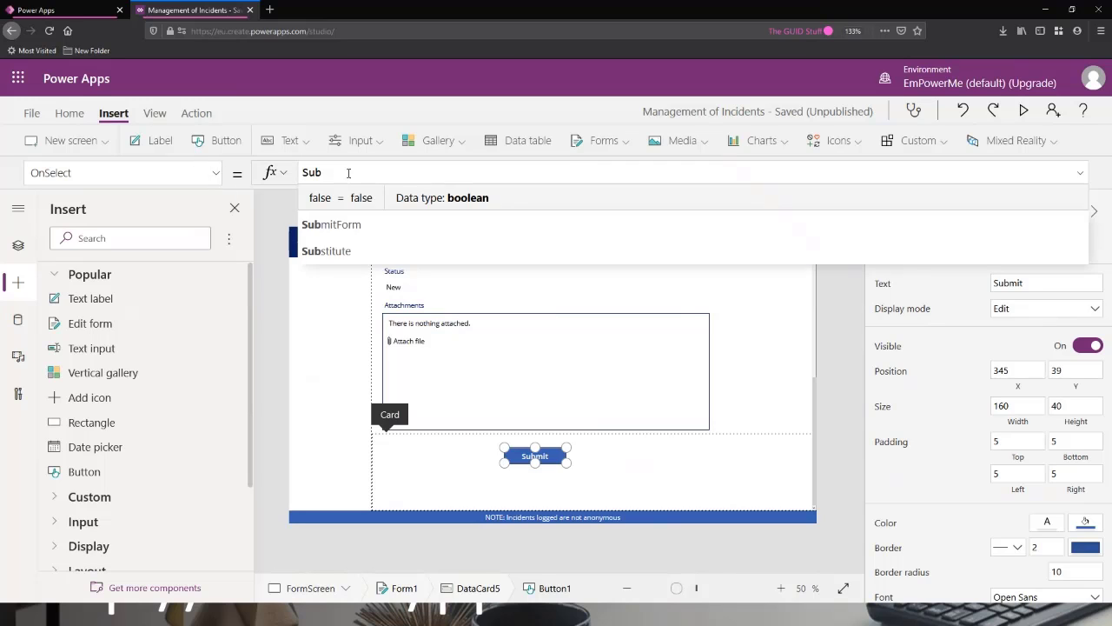
pyautogui.click(345, 201)
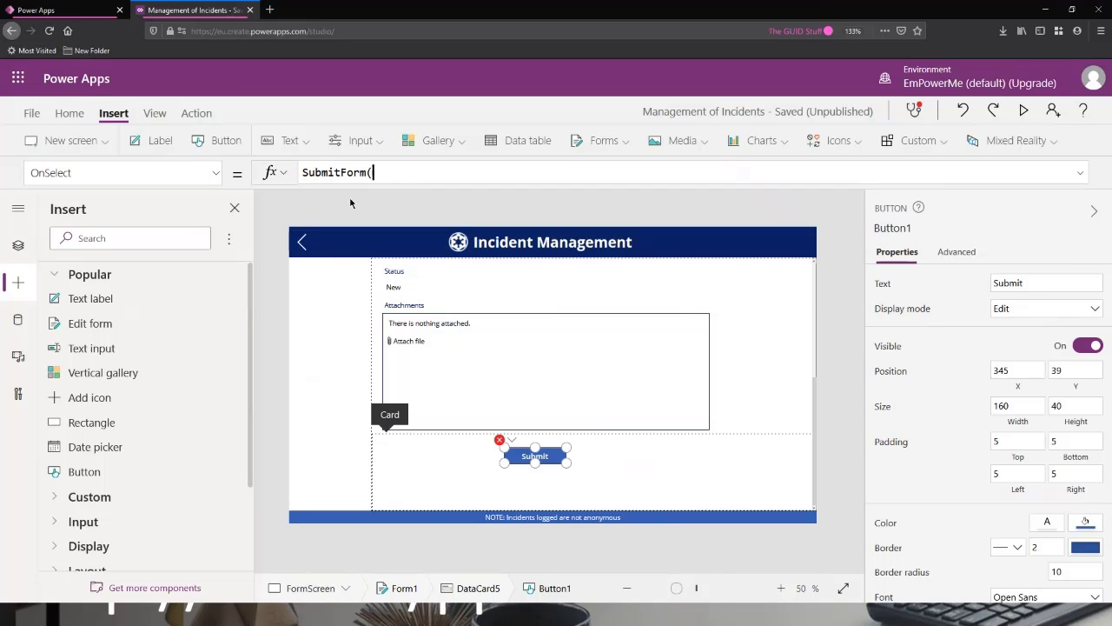
pyautogui.click(348, 200)
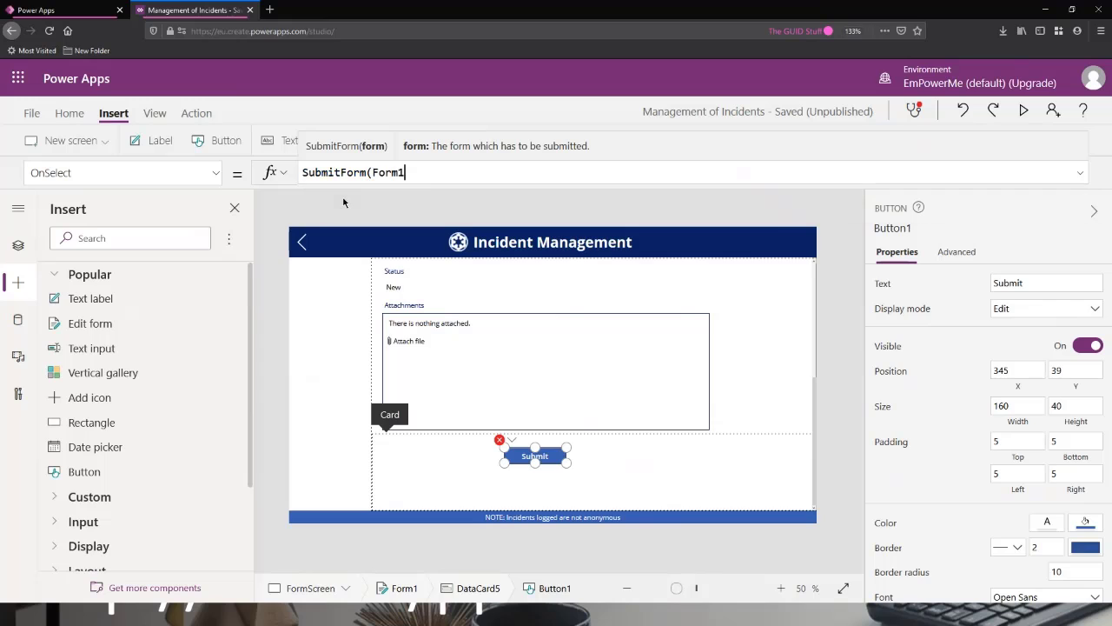
pyautogui.write(')')
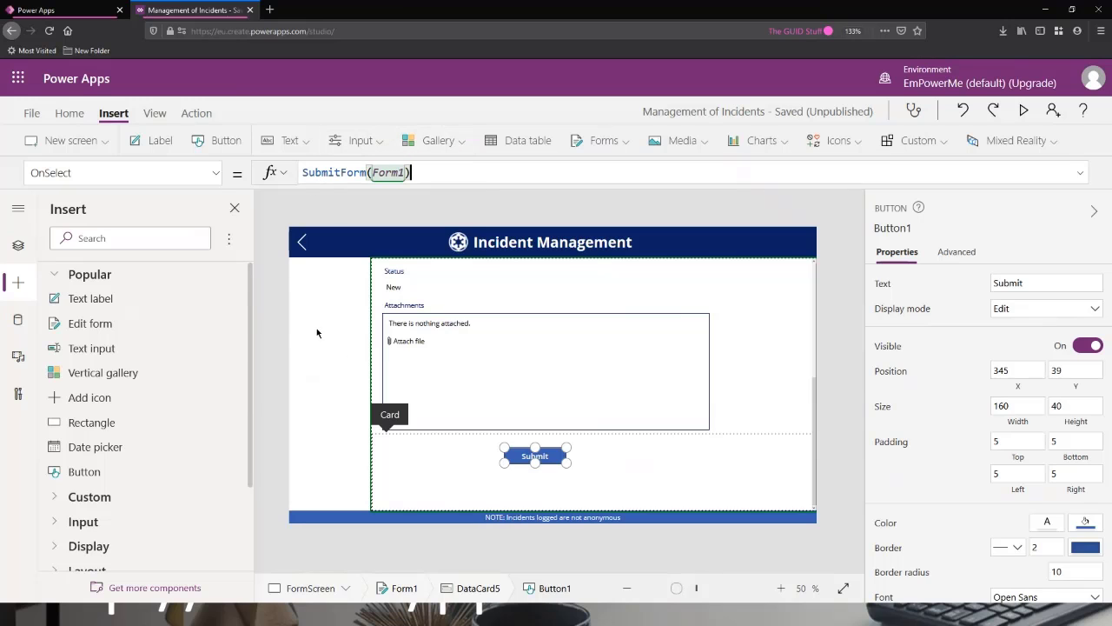
# Preview the app and fill in the incident form with the title "Test" and the description "This is a Test".
pyautogui.click(1023, 111)
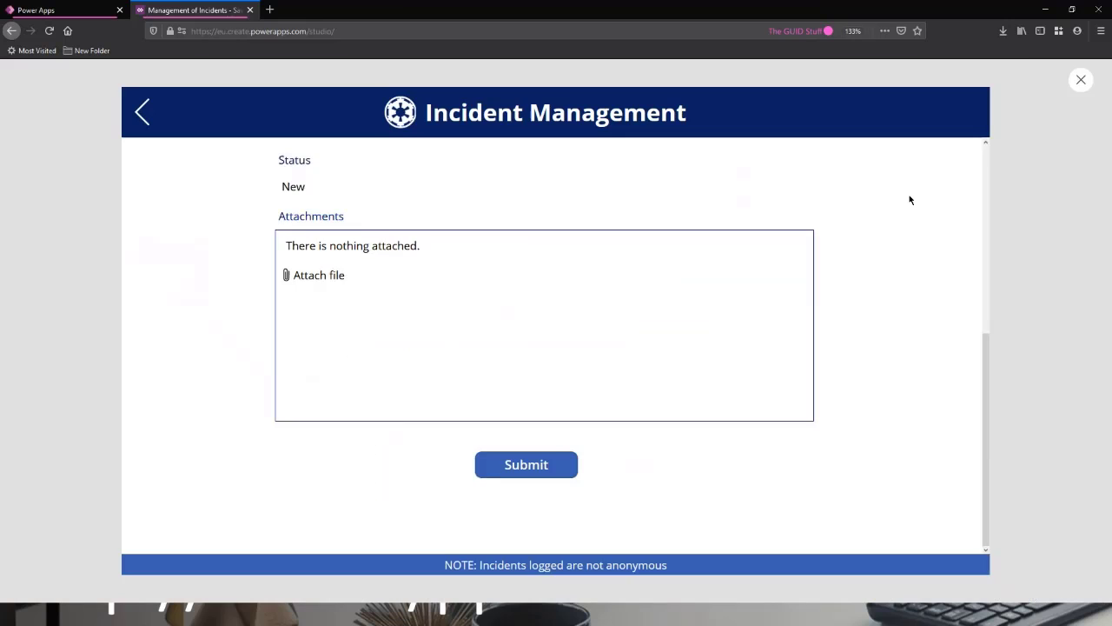
pyautogui.scroll(5, 442, 194)
pyautogui.click(465, 169)
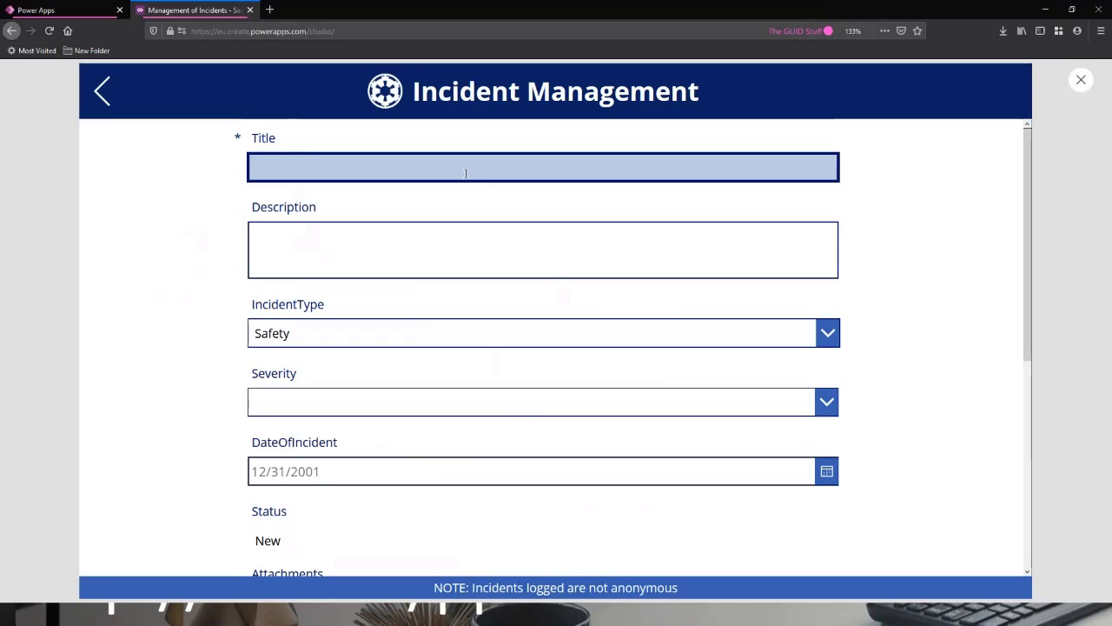
pyautogui.write('Test')
pyautogui.click(450, 242)
pyautogui.write('Thi')
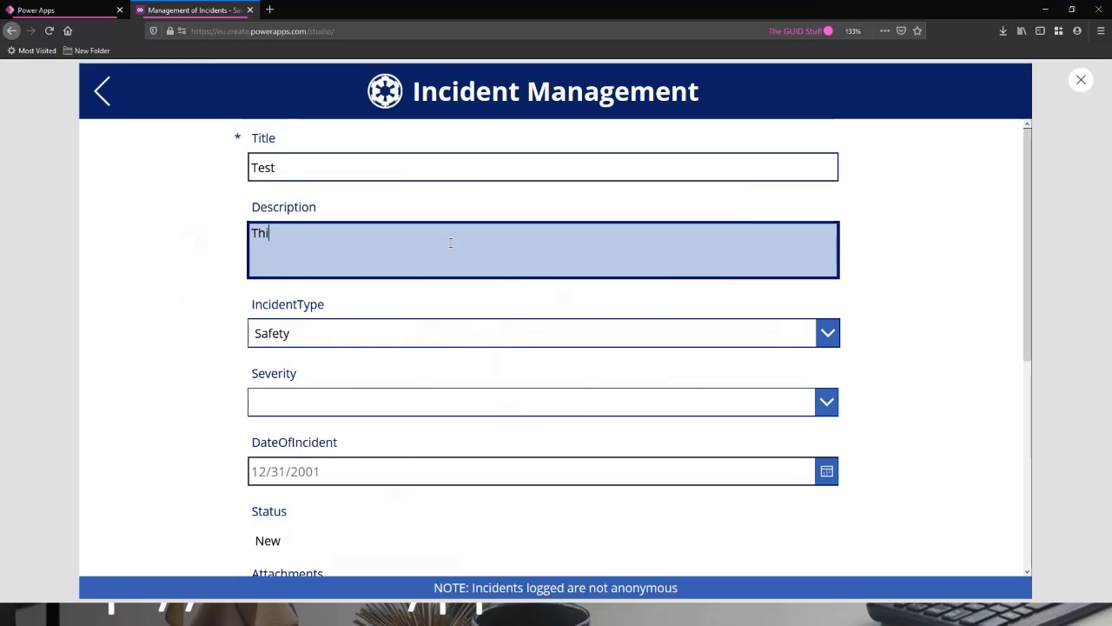
pyautogui.write('s is a Test')
# Choose Low as the test incident's severity and October 15, 2020 as its date of incident.
pyautogui.click(405, 408)
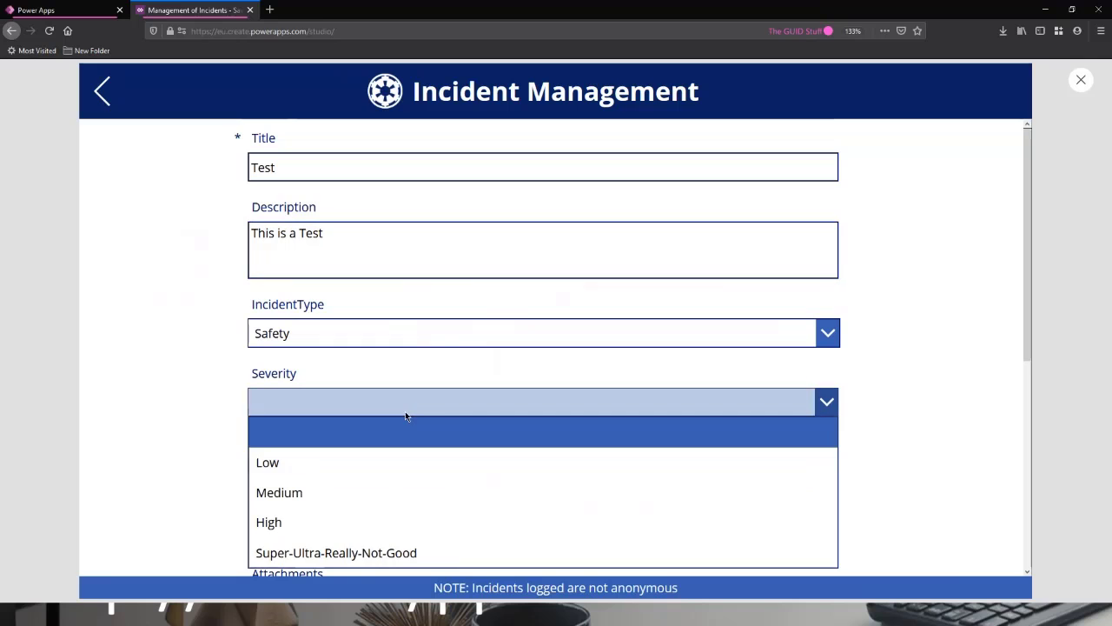
pyautogui.click(338, 468)
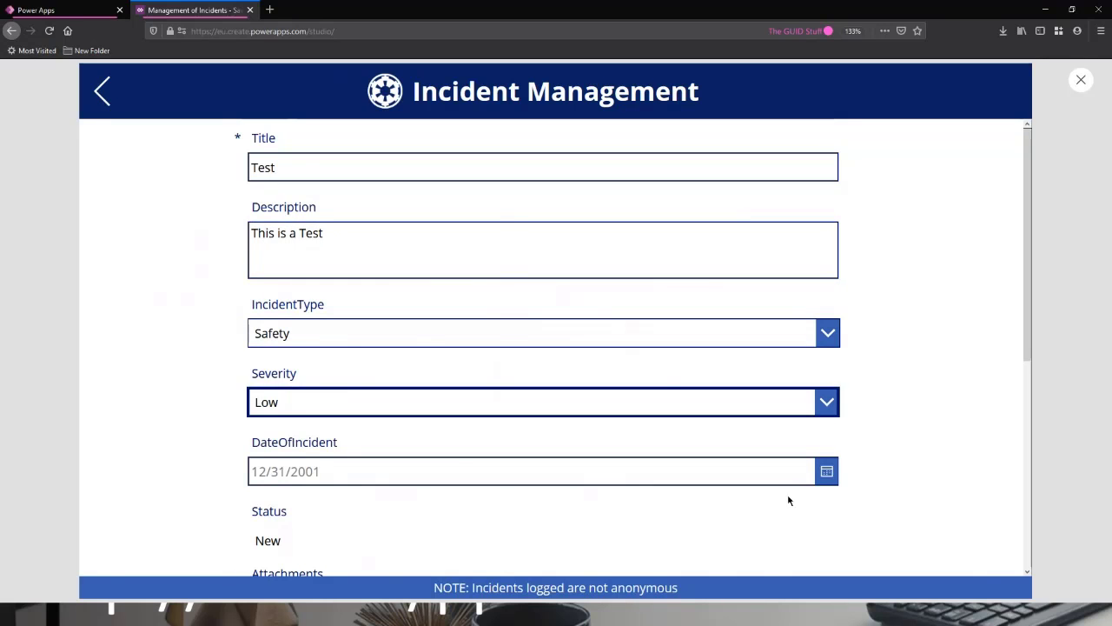
pyautogui.click(790, 472)
pyautogui.click(405, 479)
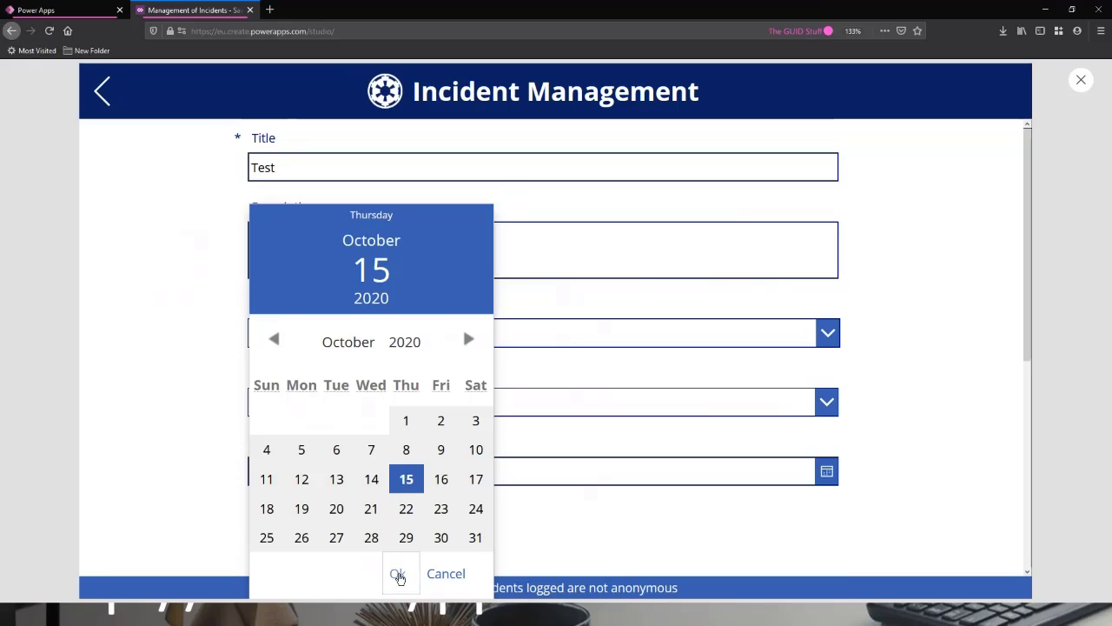
pyautogui.click(398, 575)
# Submit the test incident and go back to the incident list.
pyautogui.scroll(-5, 791, 399)
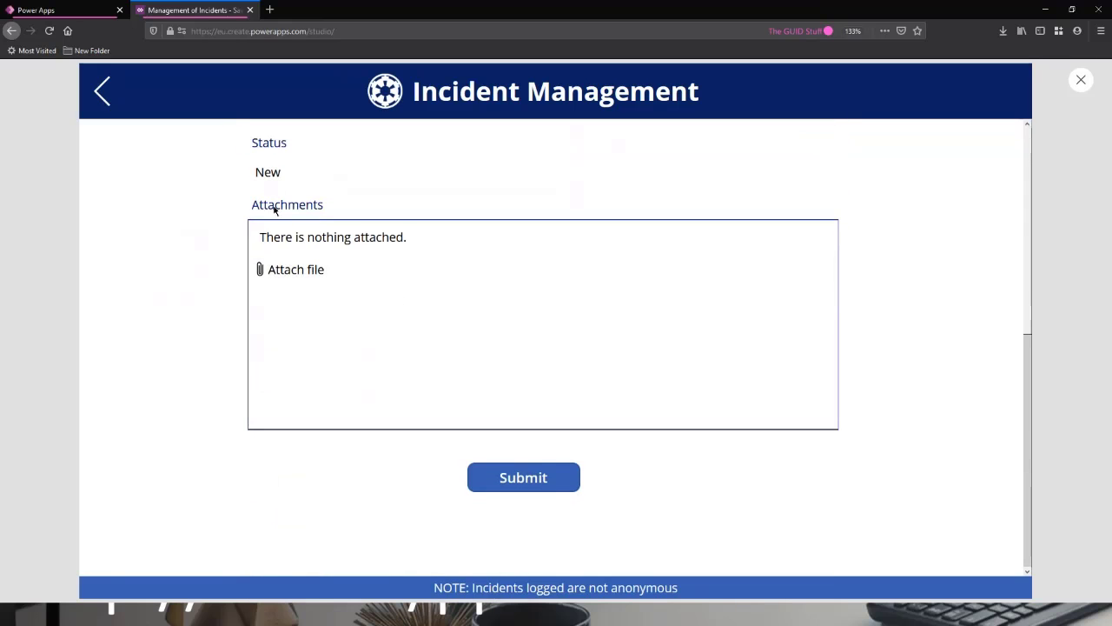
pyautogui.click(553, 484)
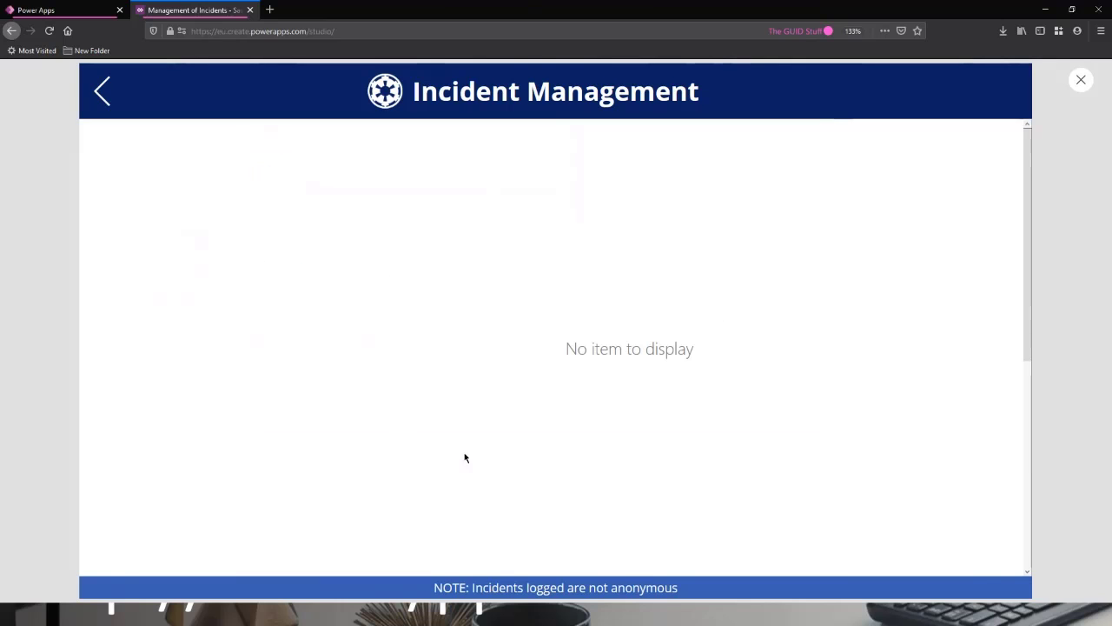
pyautogui.click(102, 91)
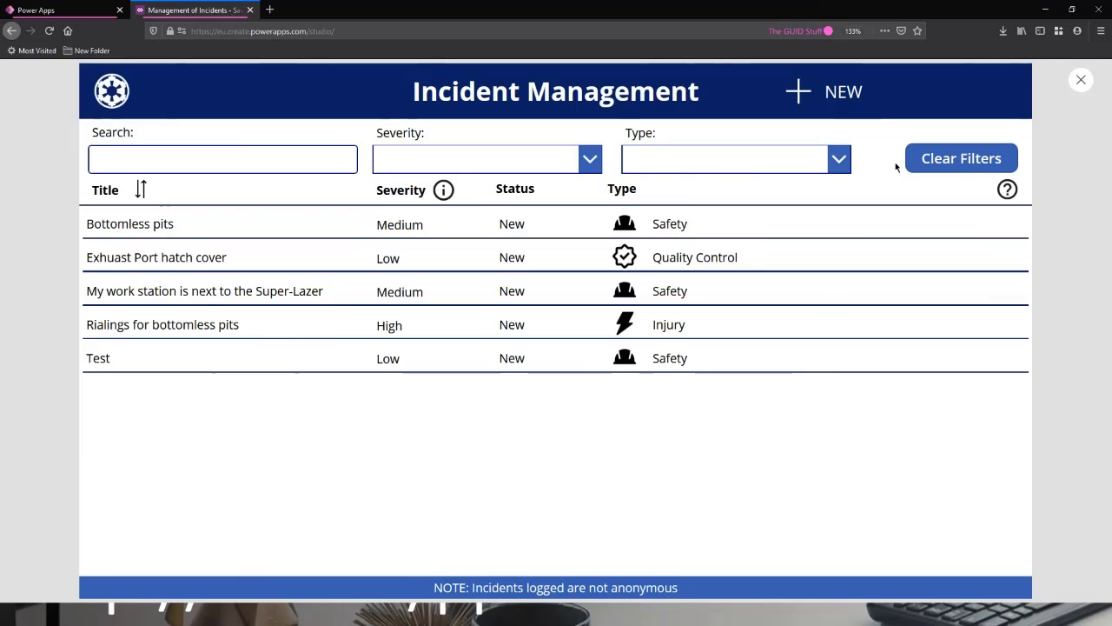
# Check how the form opens for another new incident, then return to the list and exit the preview.
pyautogui.click(802, 92)
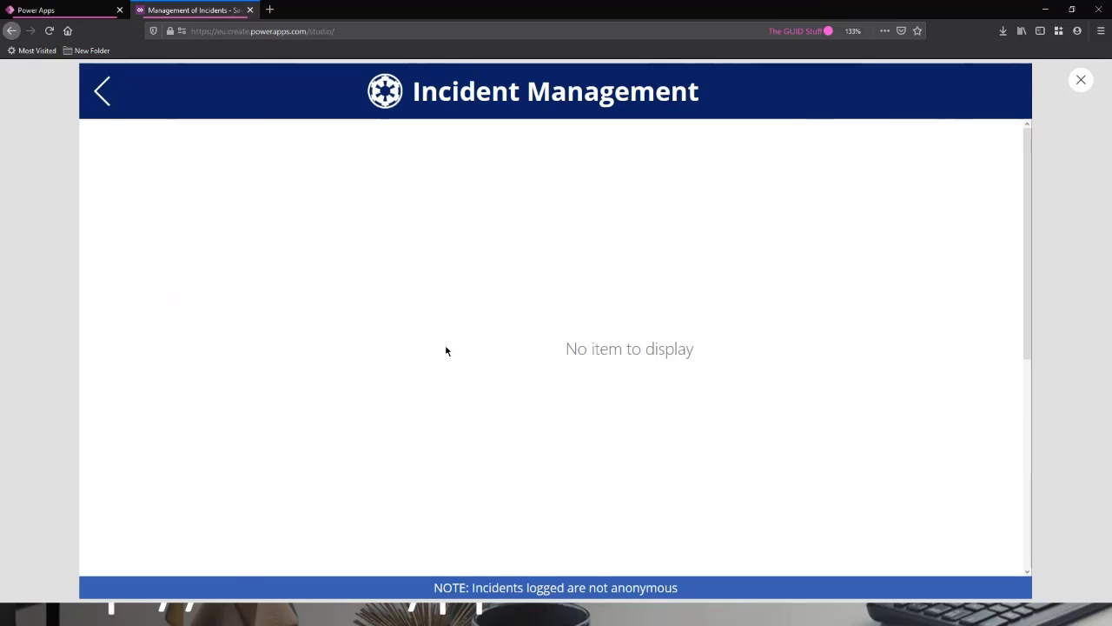
pyautogui.click(102, 95)
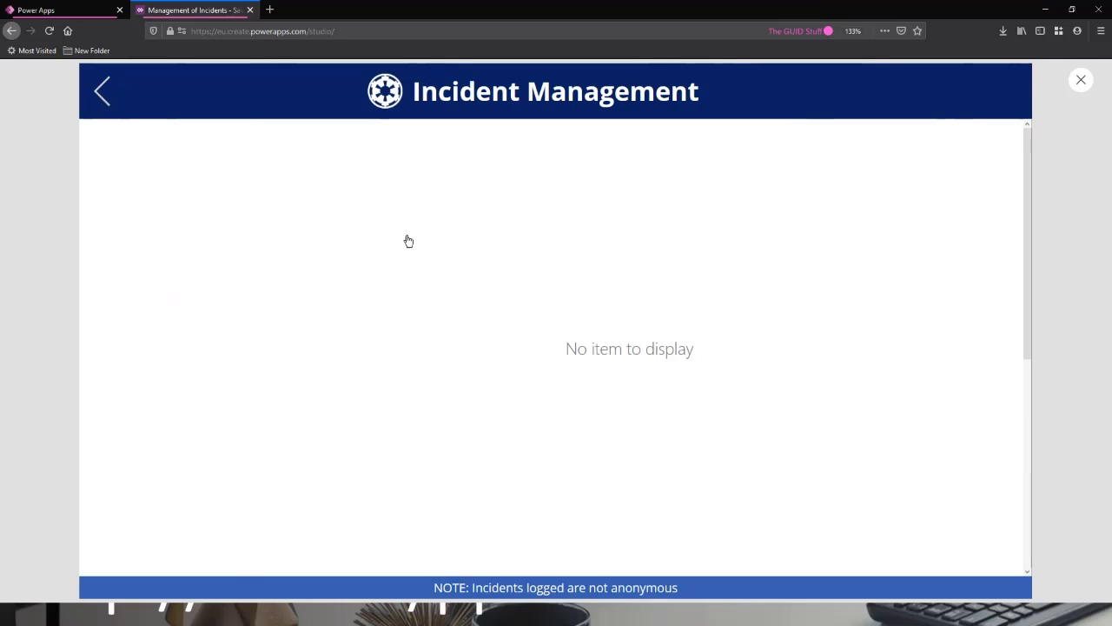
pyautogui.click(1080, 81)
# Set the NEW group's OnSelect formula to Navigate(FormScreen,ScreenTransition.Cover); followed by ResetForm(Form1); on a second line.
pyautogui.click(718, 238)
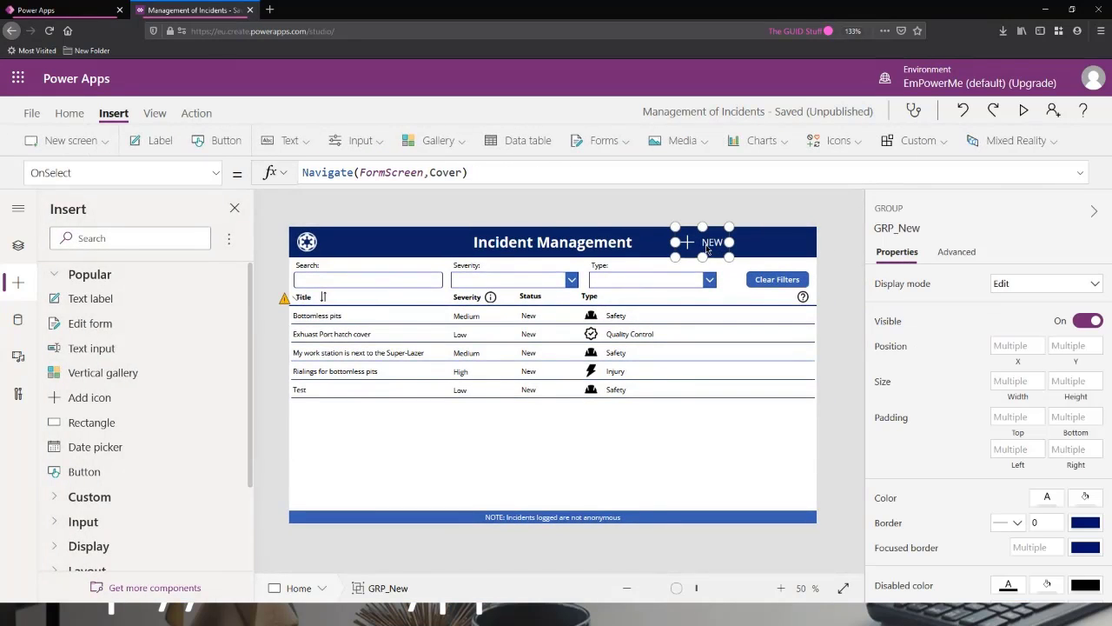
pyautogui.click(500, 171)
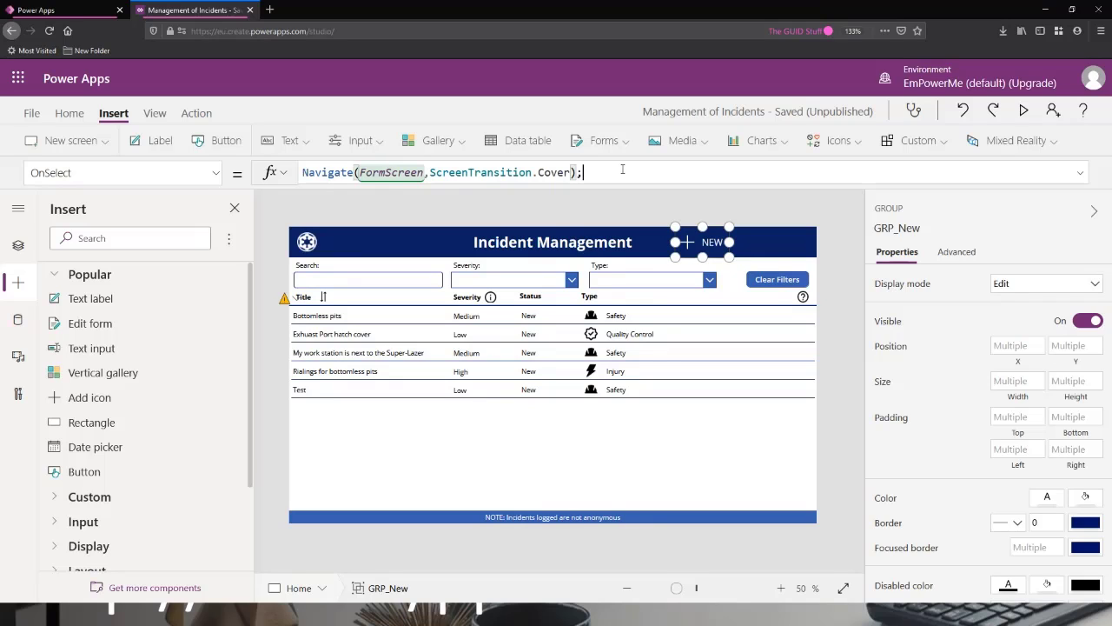
pyautogui.hotkey('shift', 'Return')
pyautogui.write('Rese')
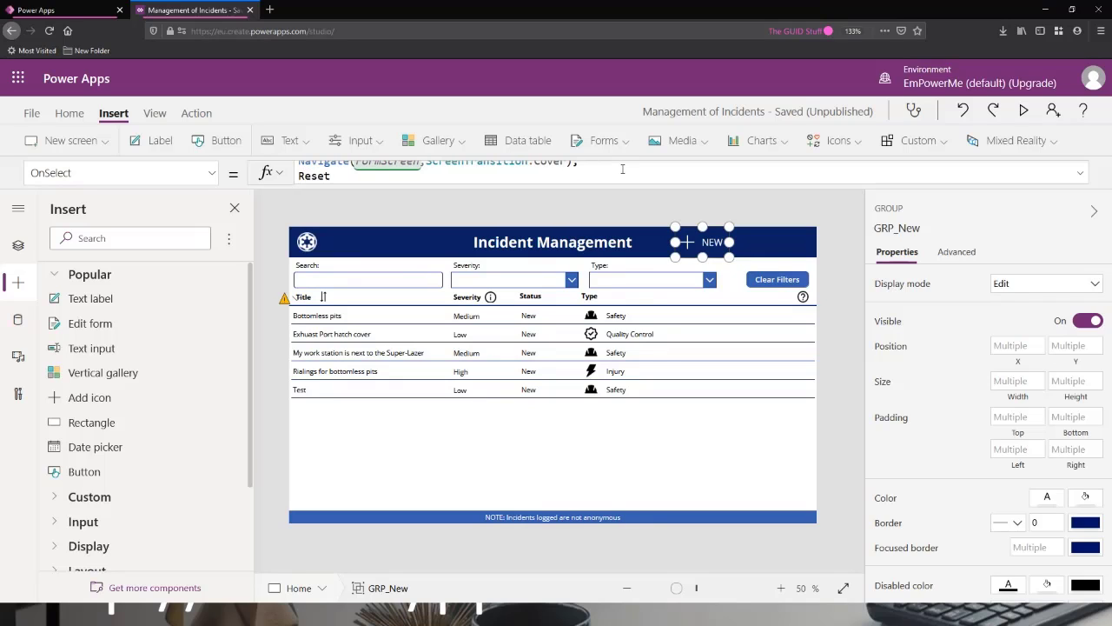
pyautogui.write('t')
pyautogui.press('Down')
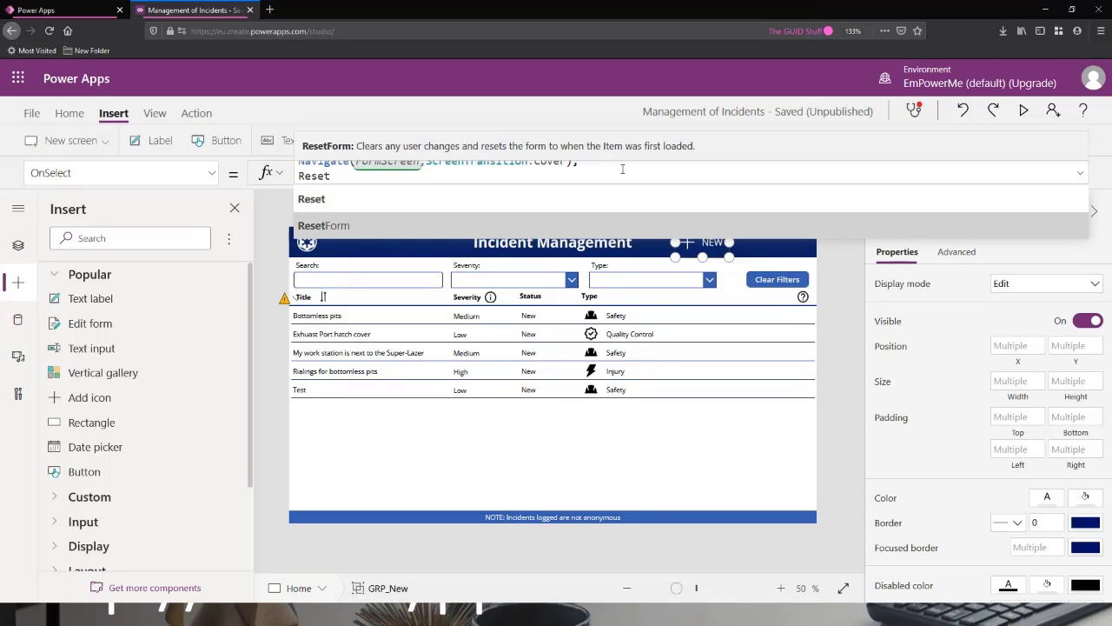
pyautogui.press('Tab')
pyautogui.press('Tab')
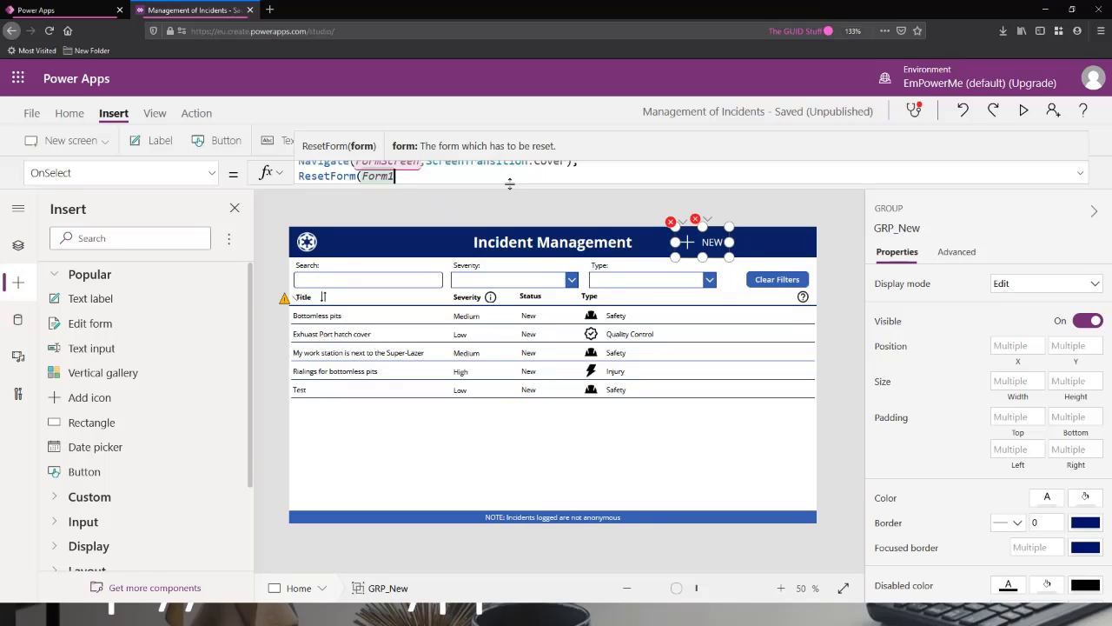
pyautogui.write(');')
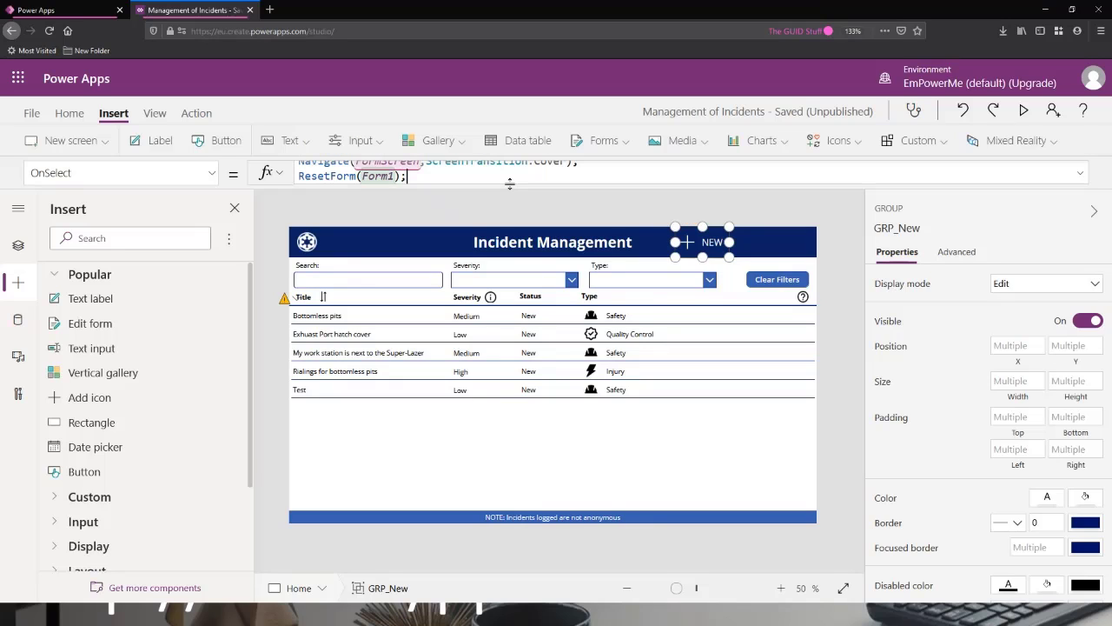
pyautogui.scroll(1, 526, 169)
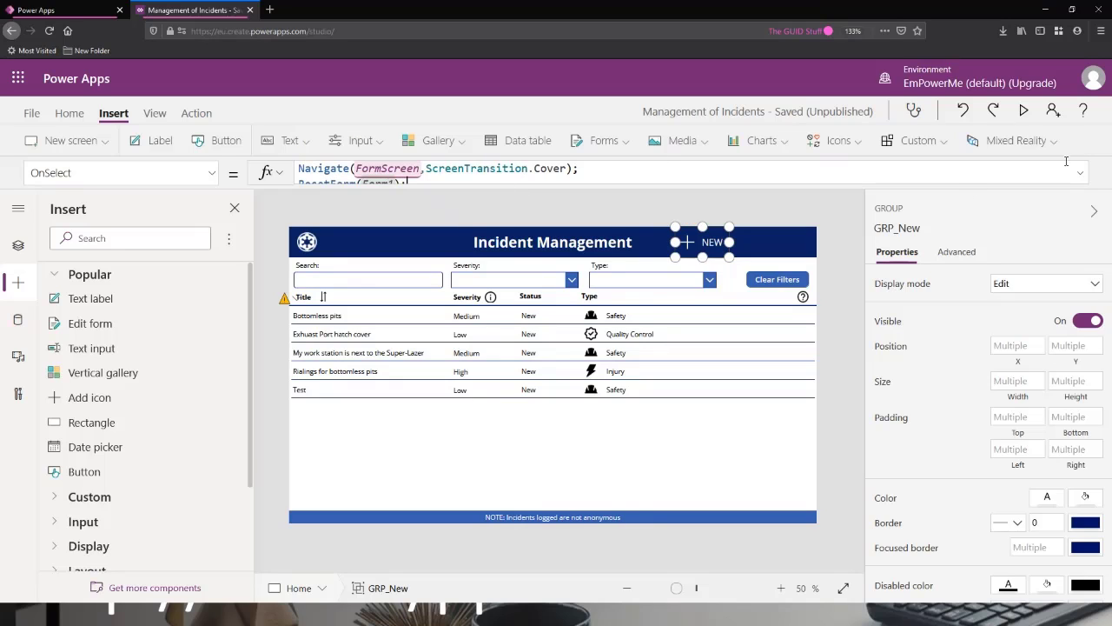
# Preview the app to check how NEW opens the form, then return to the incident list and exit the preview.
pyautogui.click(1024, 111)
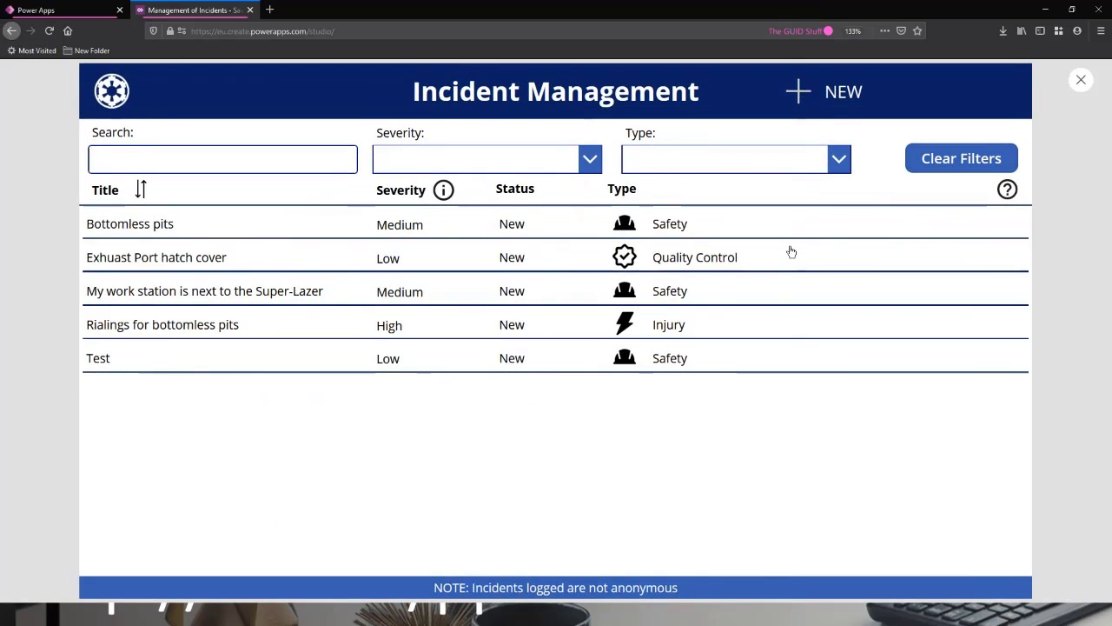
pyautogui.click(790, 252)
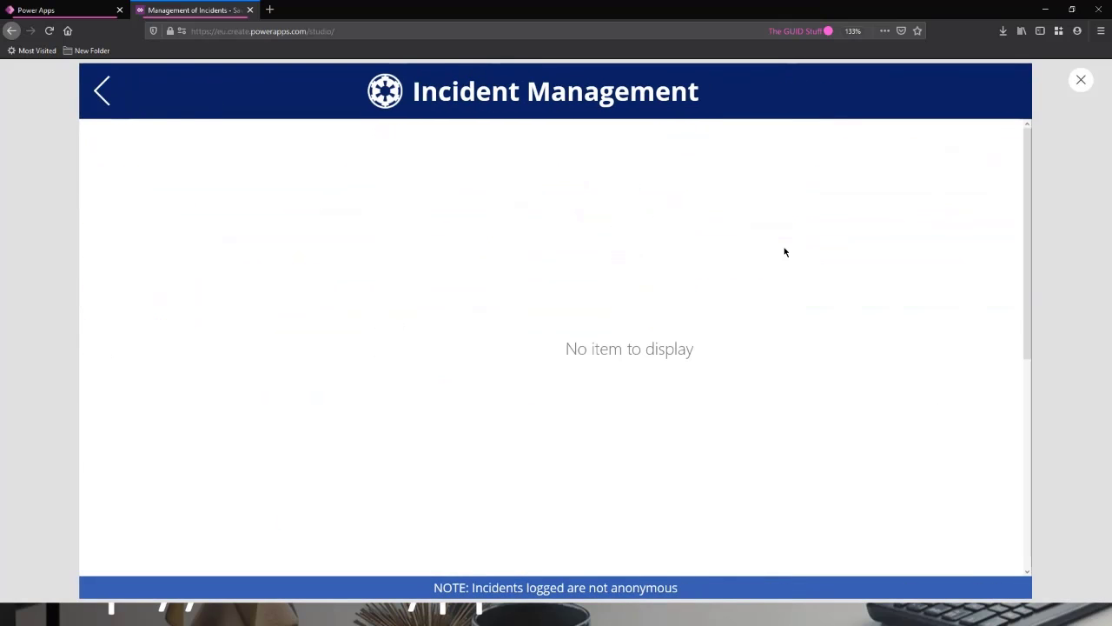
pyautogui.click(115, 94)
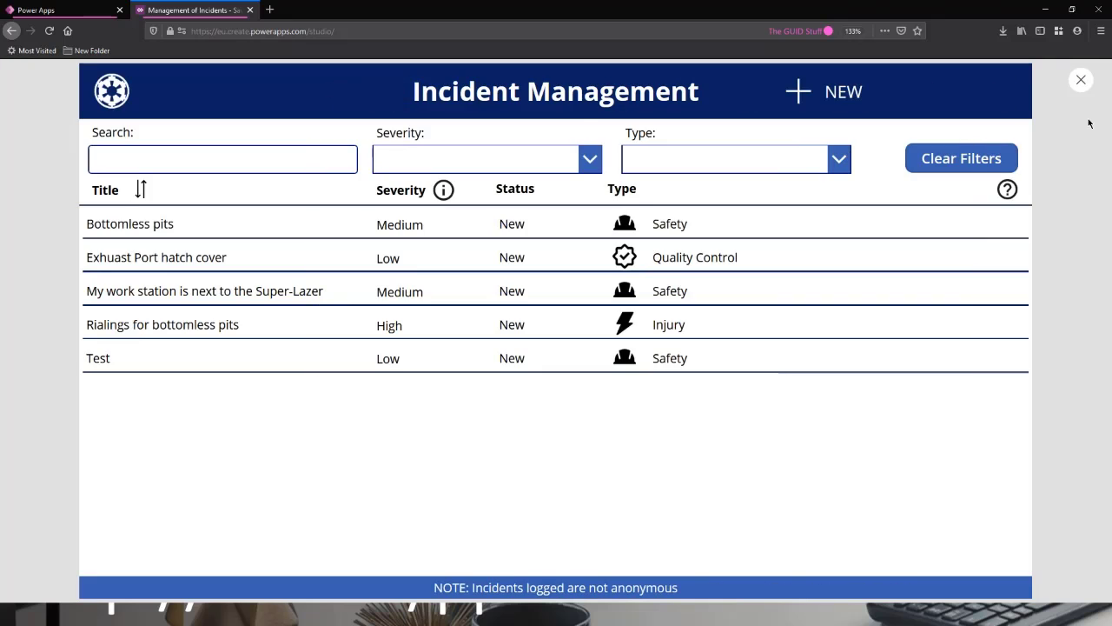
pyautogui.click(1081, 80)
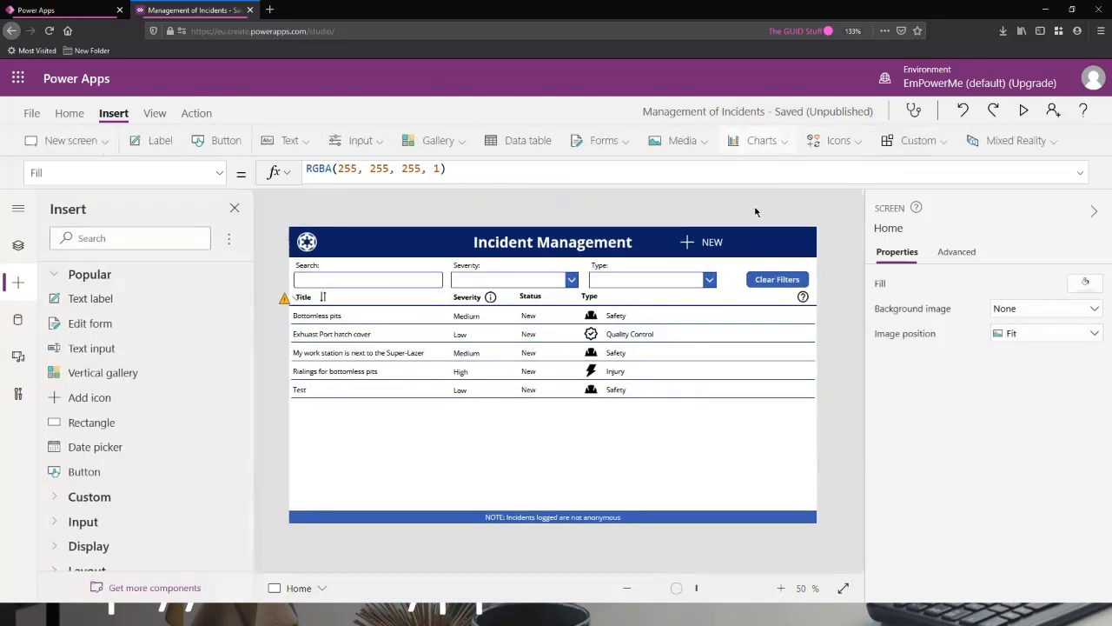
# Add NewForm(Form1); as a third line in the NEW group's OnSelect formula.
pyautogui.click(561, 184)
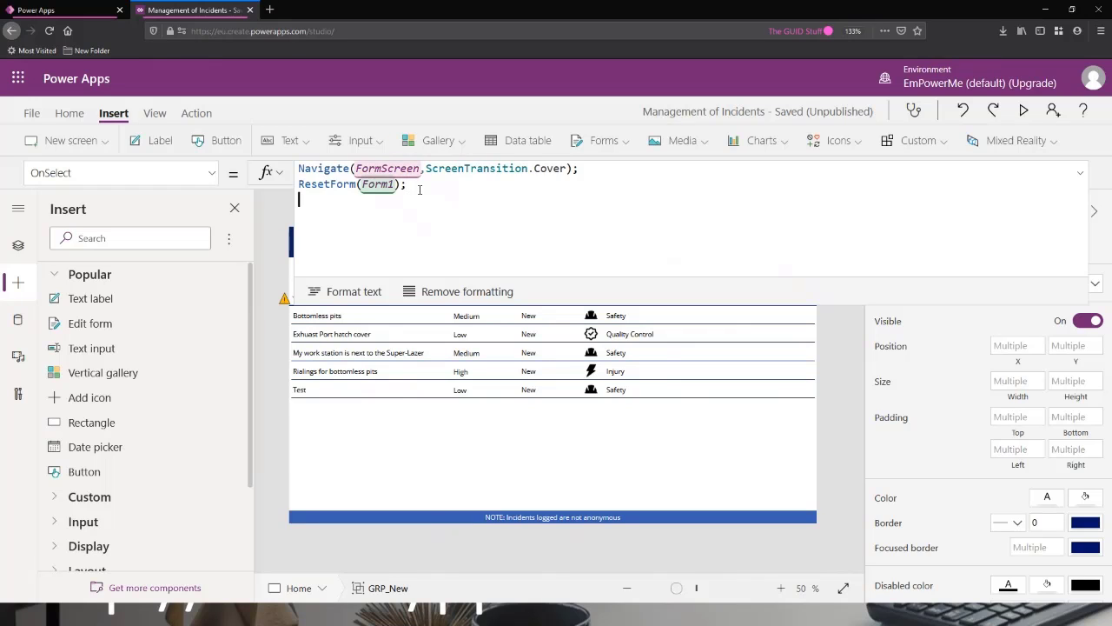
pyautogui.write('dit')
pyautogui.press('BackSpace')
pyautogui.press('BackSpace')
pyautogui.press('BackSpace')
pyautogui.press('BackSpace')
pyautogui.write('NewForm')
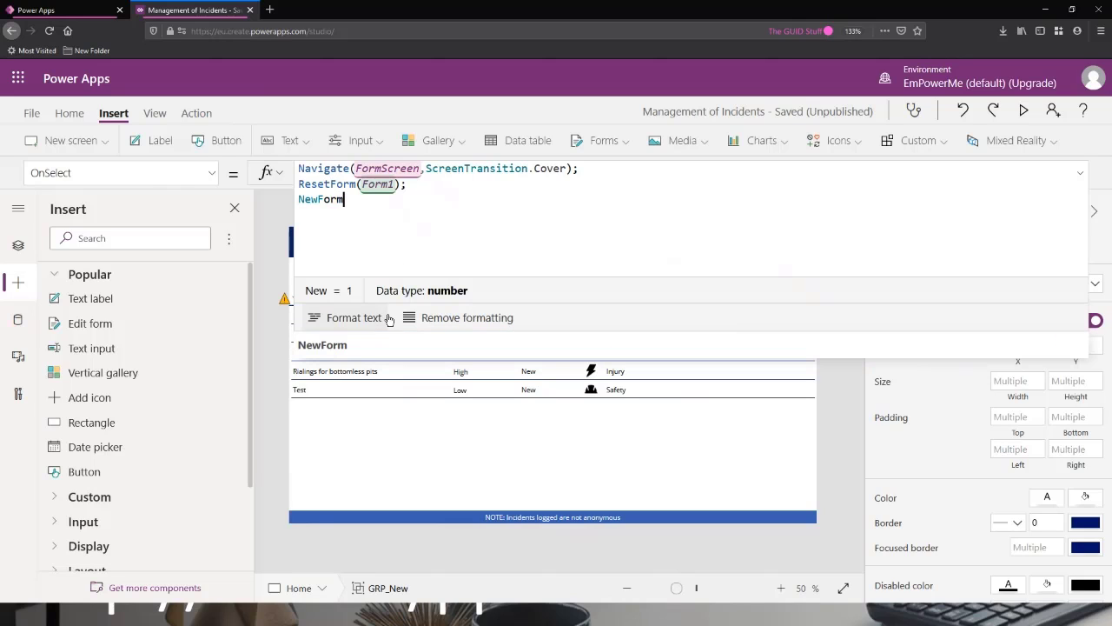
pyautogui.write('(')
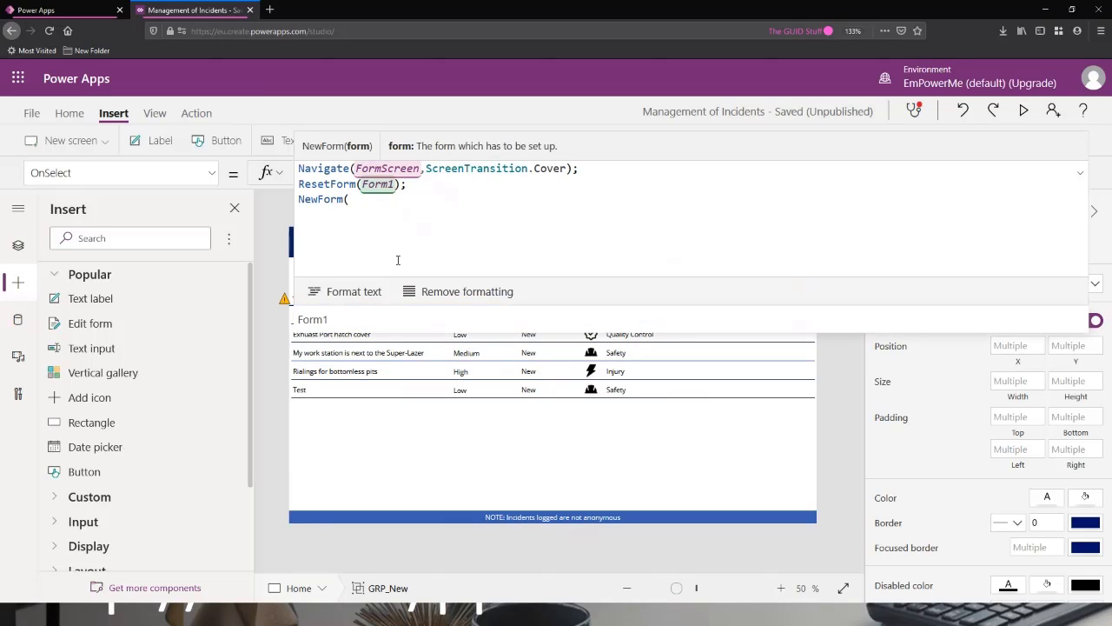
pyautogui.write('Form')
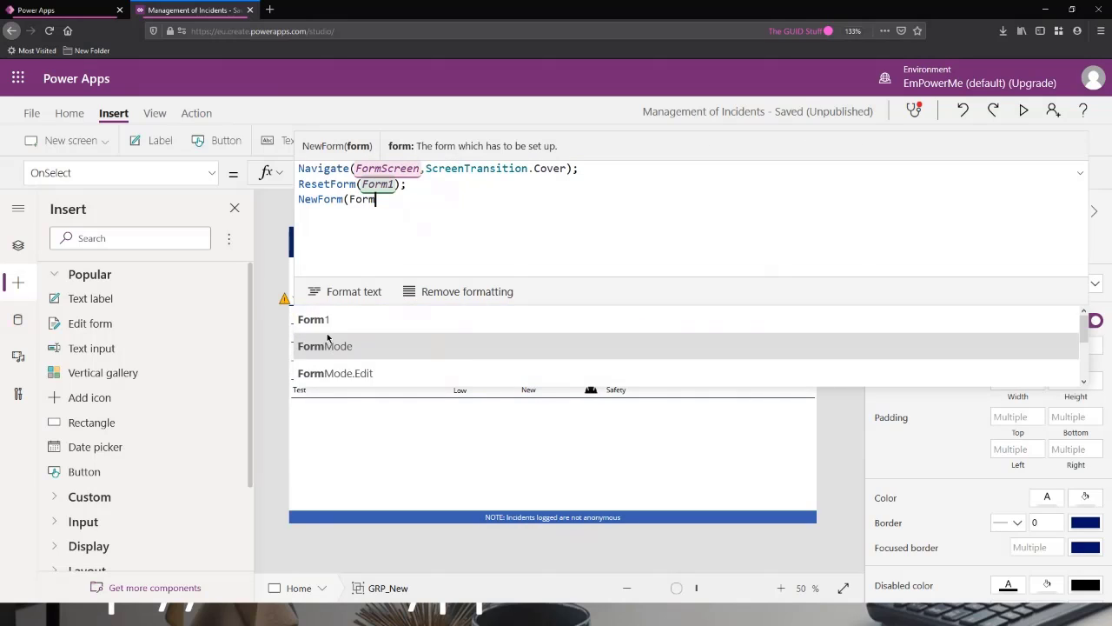
pyautogui.click(338, 322)
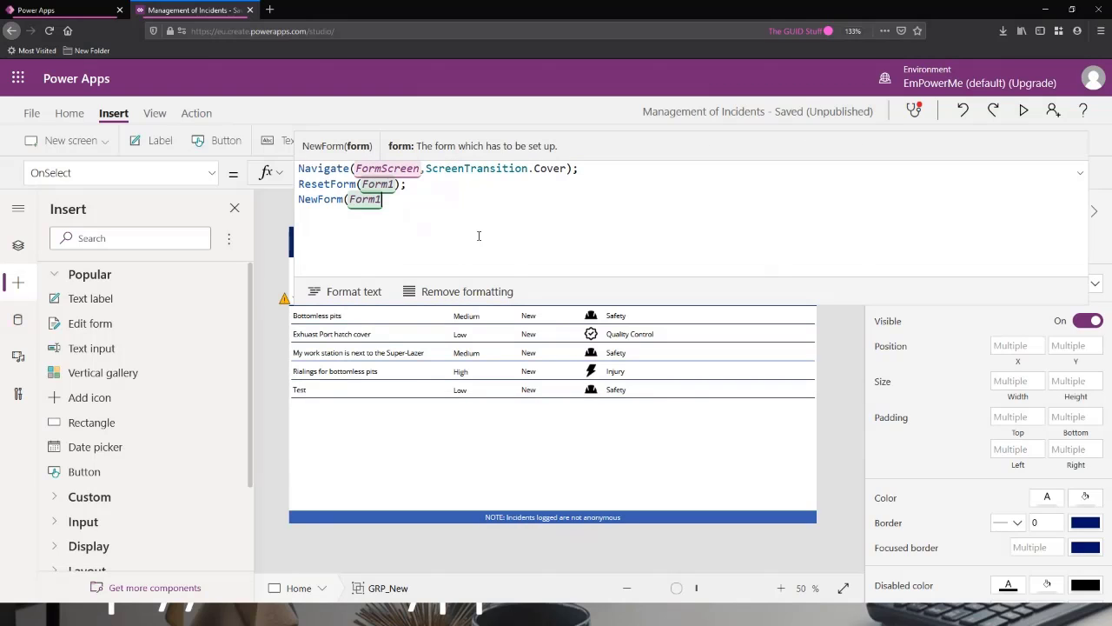
pyautogui.write(');')
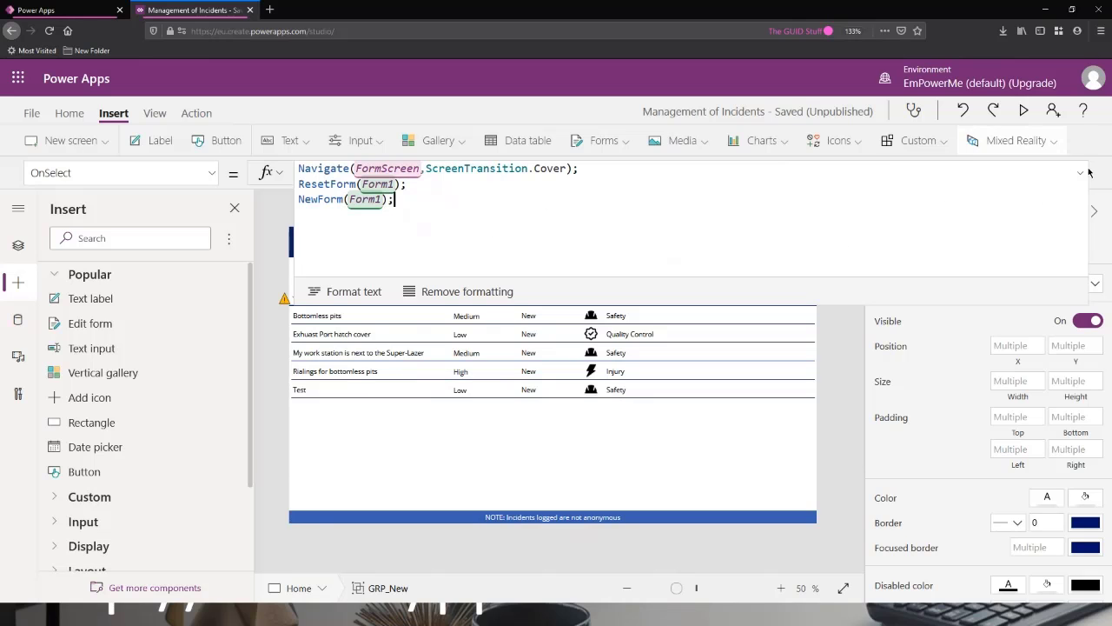
# Preview the app, open a new incident and examine the form from Title down to Submit, then exit the preview and collapse the formula area.
pyautogui.click(1024, 110)
pyautogui.click(809, 100)
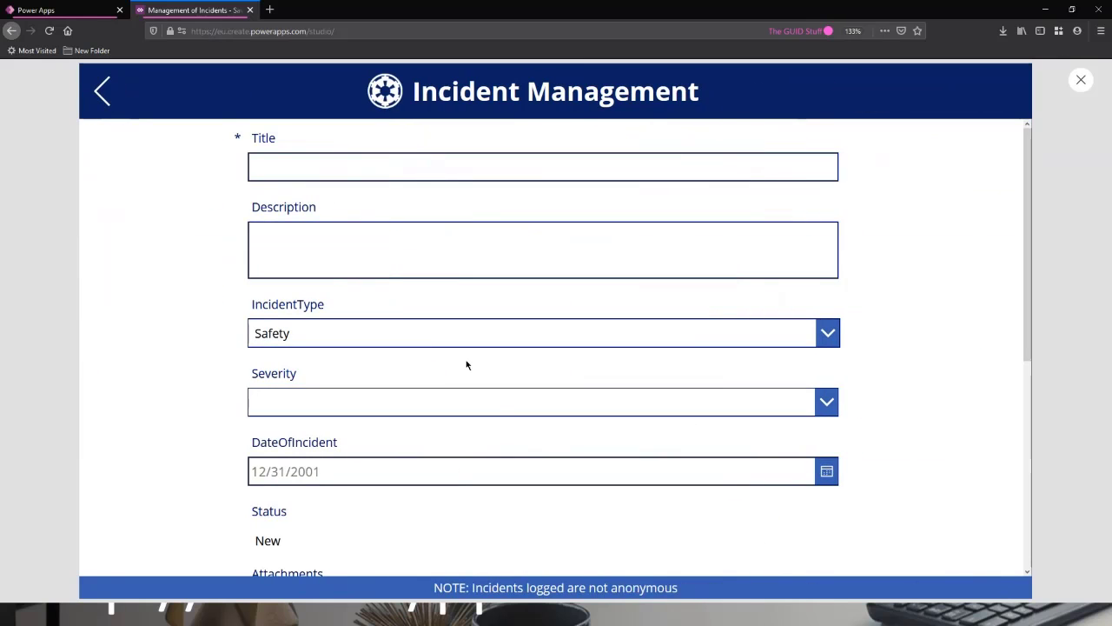
pyautogui.scroll(-1, 577, 309)
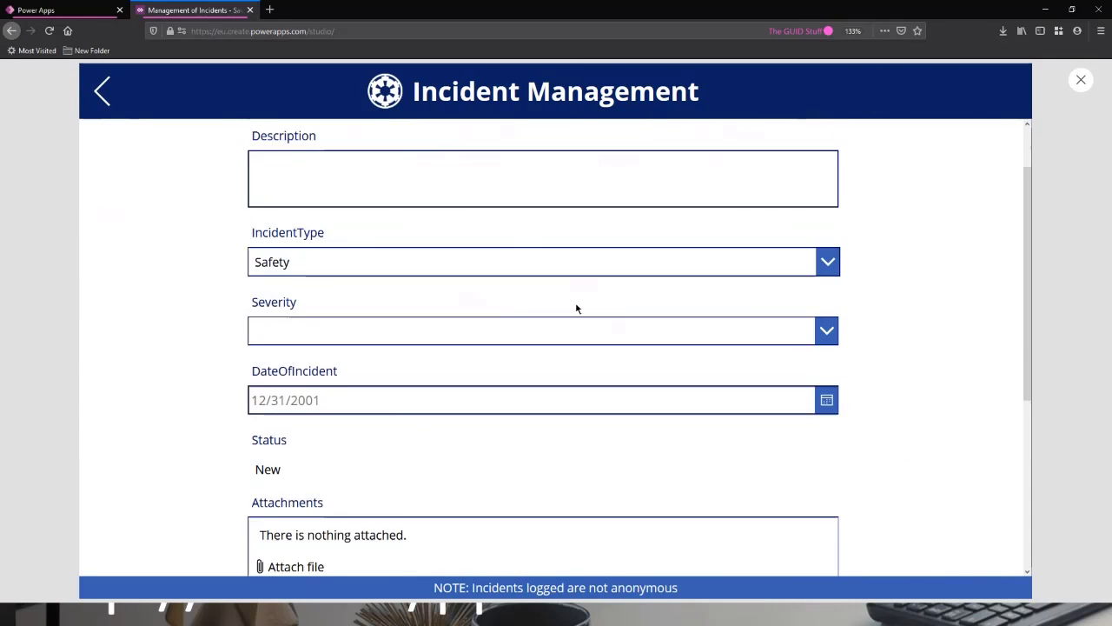
pyautogui.scroll(-4, 576, 330)
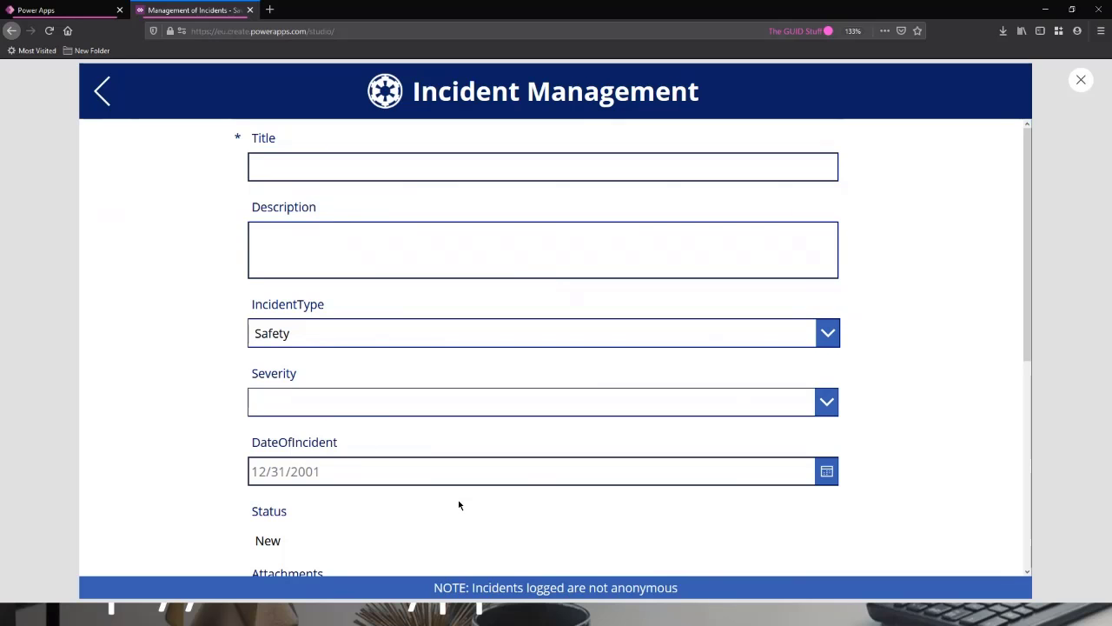
pyautogui.scroll(-3, 459, 505)
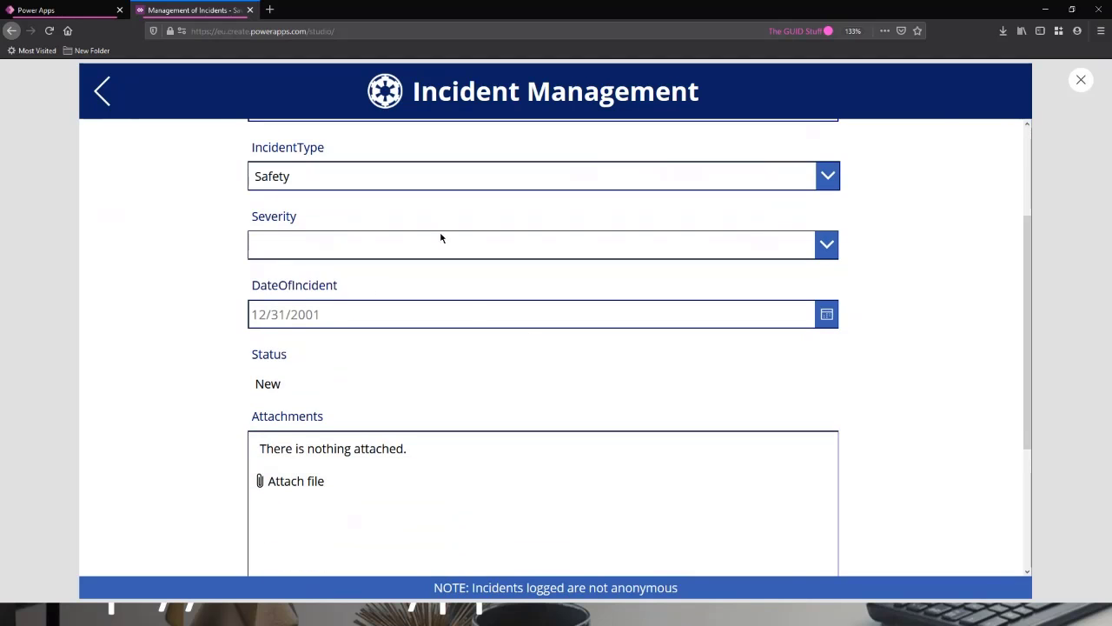
pyautogui.scroll(3, 494, 362)
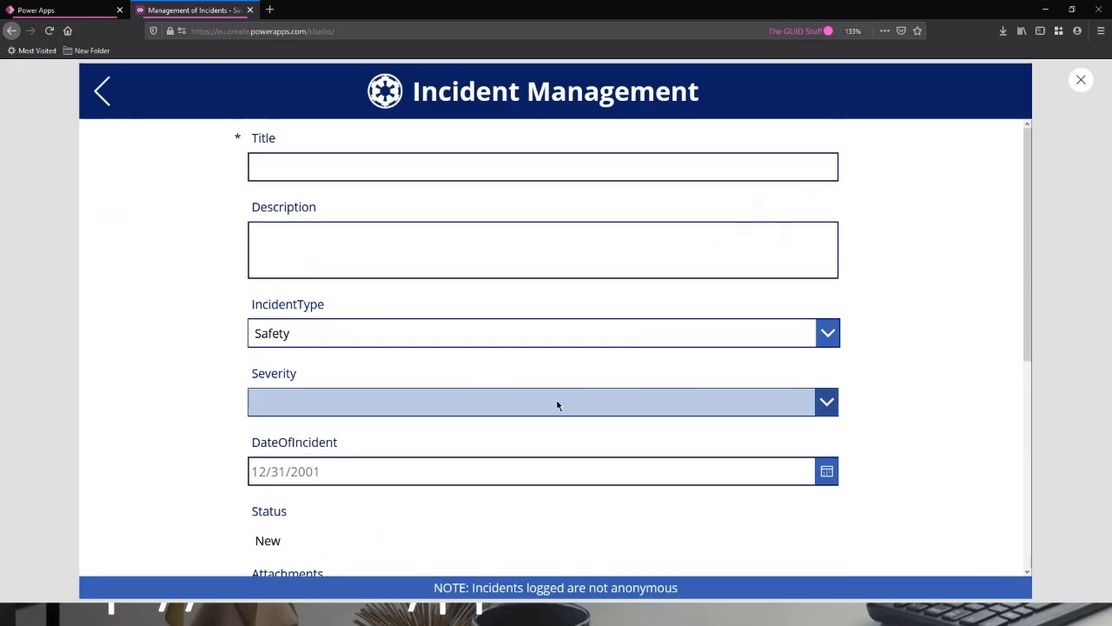
pyautogui.scroll(-5, 626, 397)
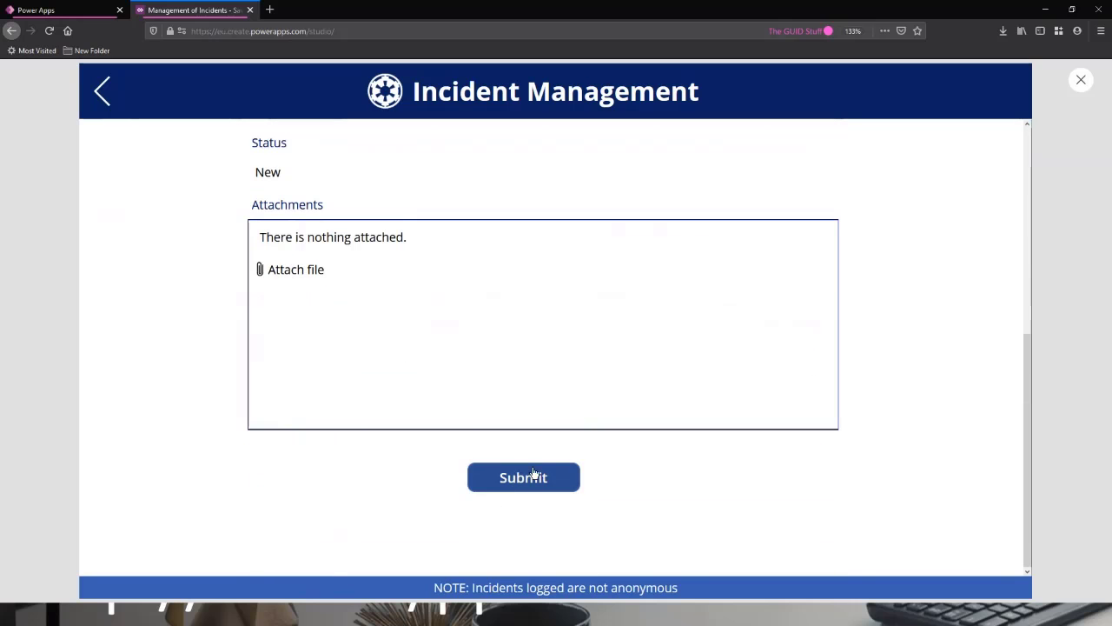
pyautogui.scroll(5, 557, 487)
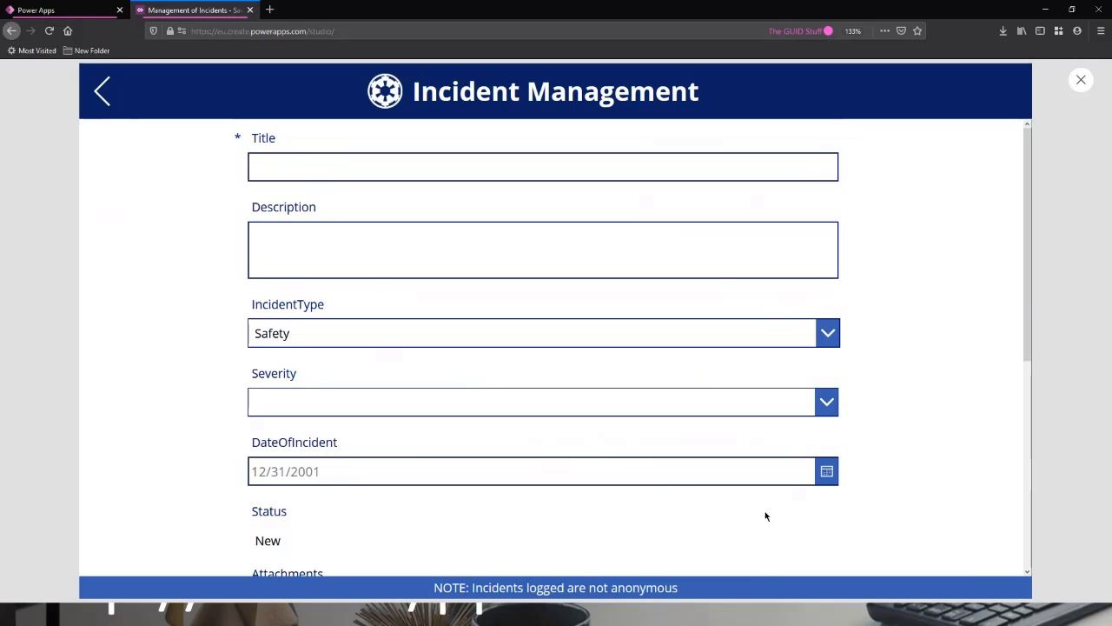
pyautogui.scroll(-3, 756, 513)
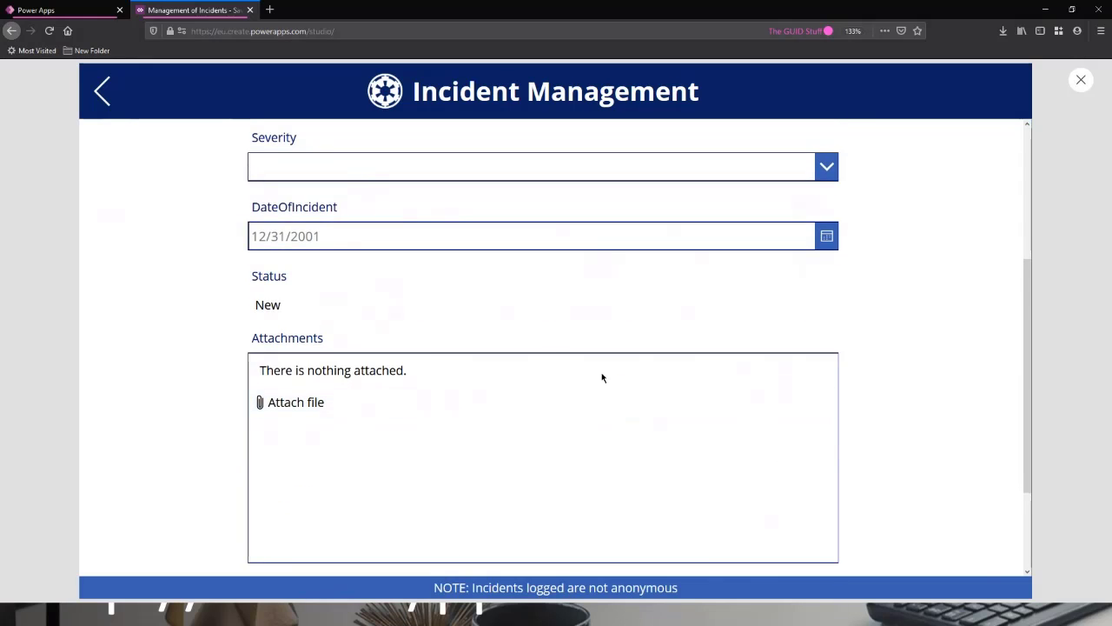
pyautogui.scroll(-2, 620, 318)
pyautogui.scroll(5, 629, 342)
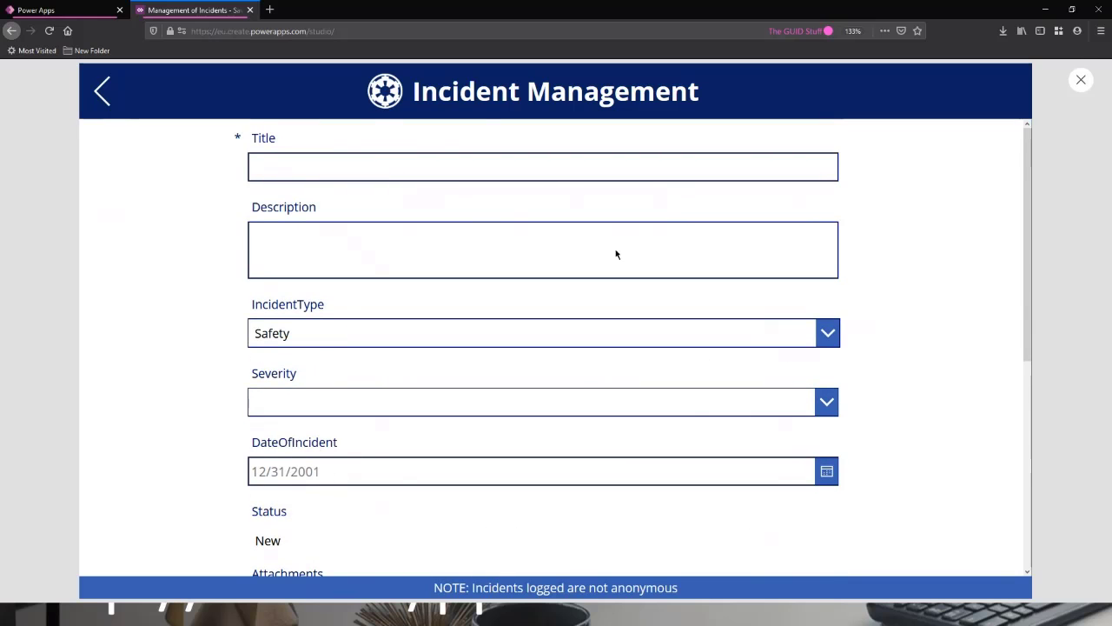
pyautogui.scroll(-3, 474, 521)
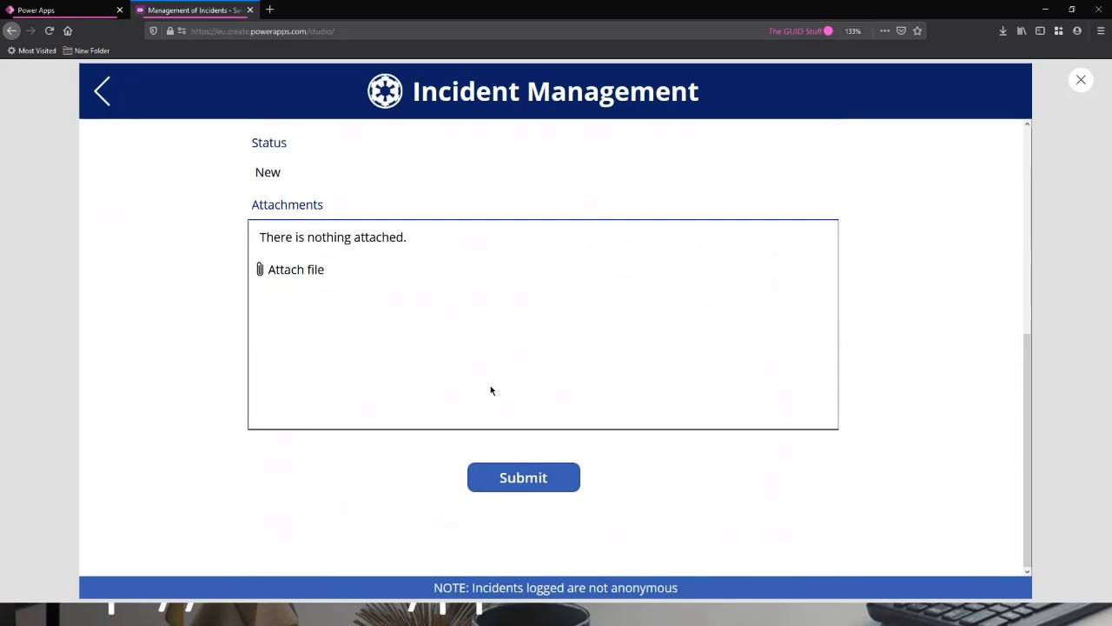
pyautogui.scroll(4, 618, 438)
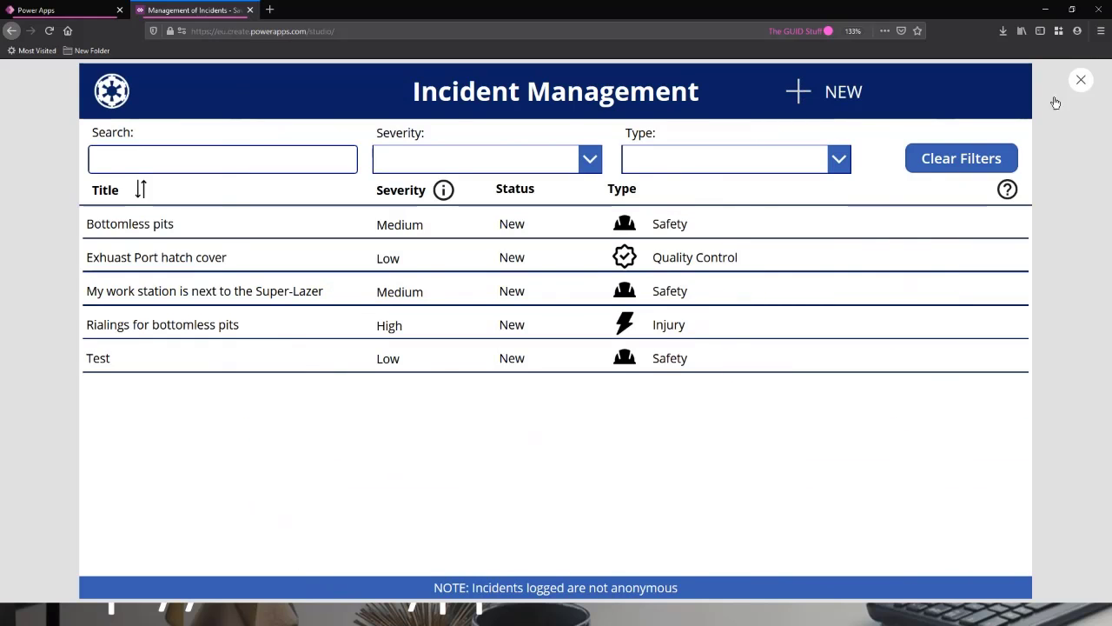
pyautogui.click(1078, 85)
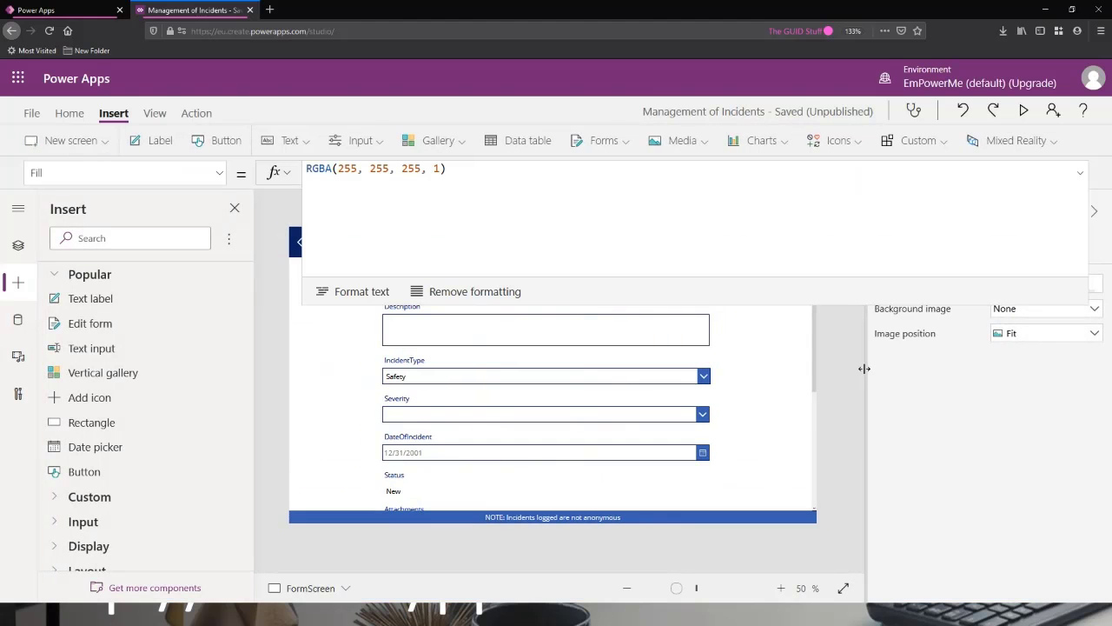
pyautogui.click(1082, 173)
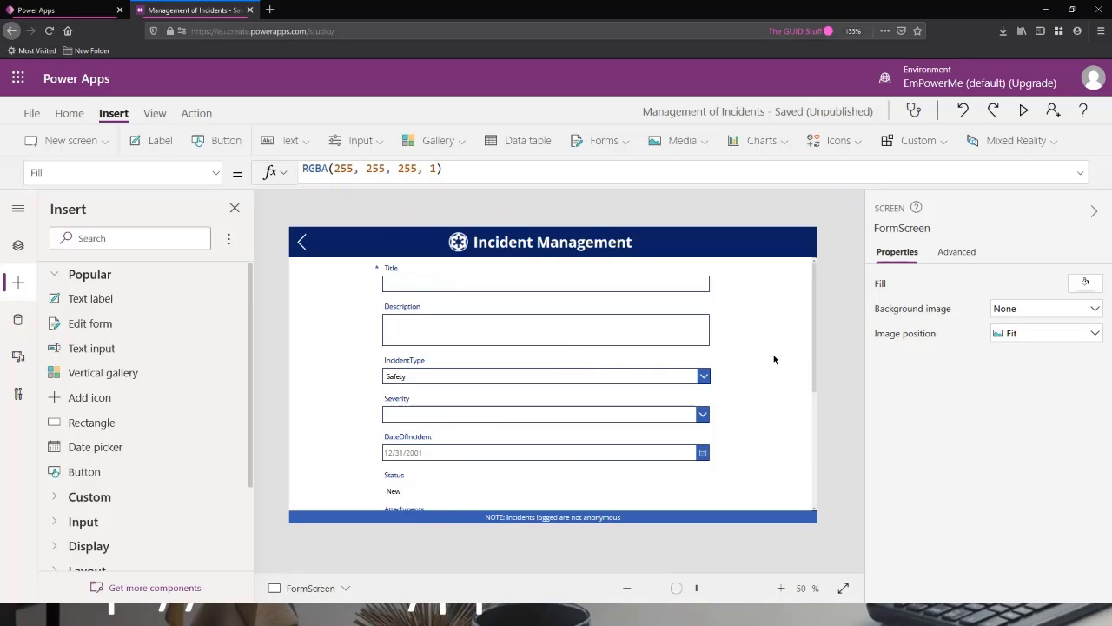
pyautogui.click(606, 142)
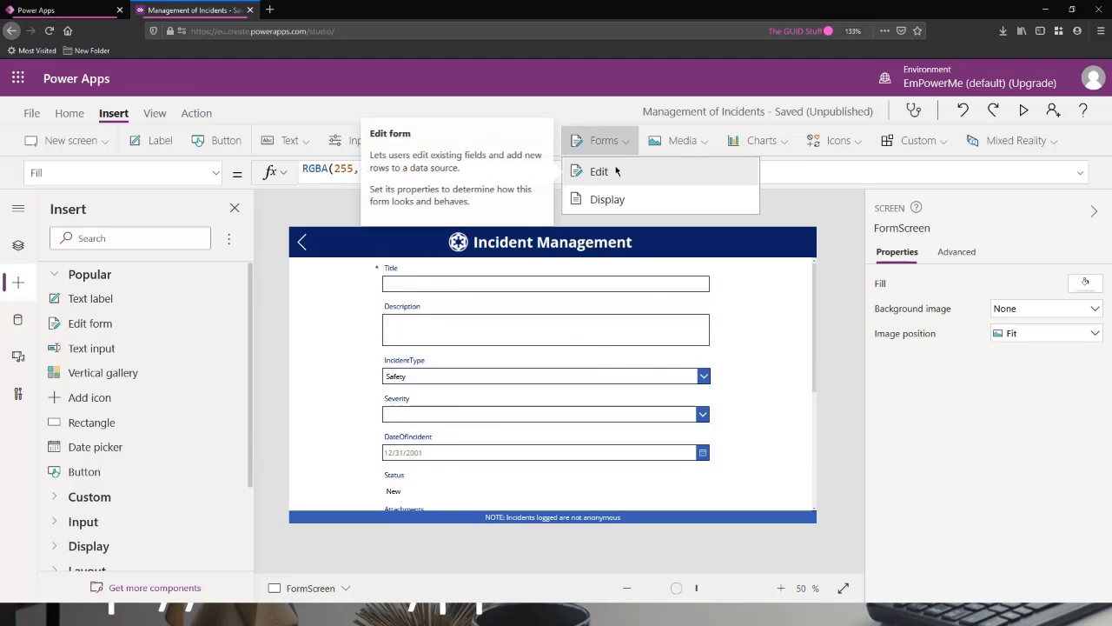
pyautogui.click(617, 122)
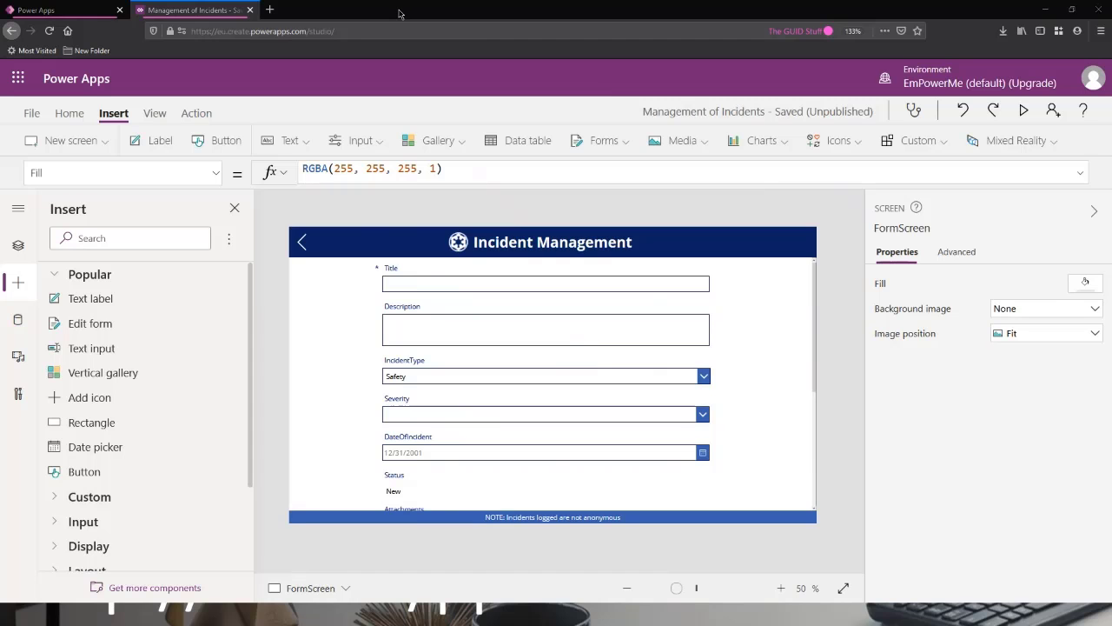
pyautogui.hotkey('alt', 'Tab')
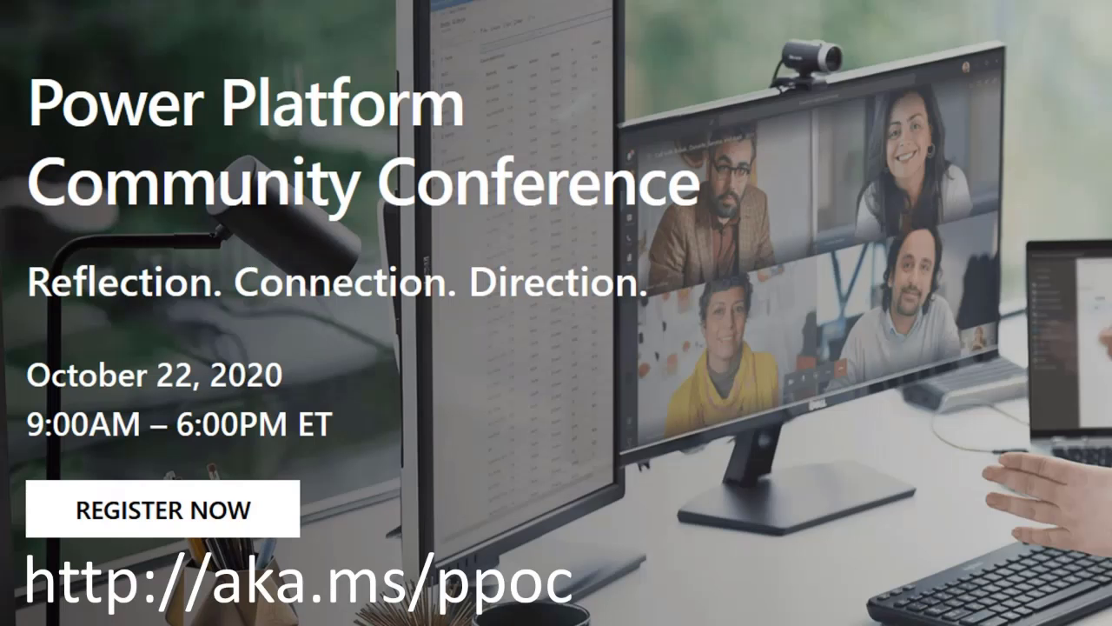
pyautogui.click(680, 82)
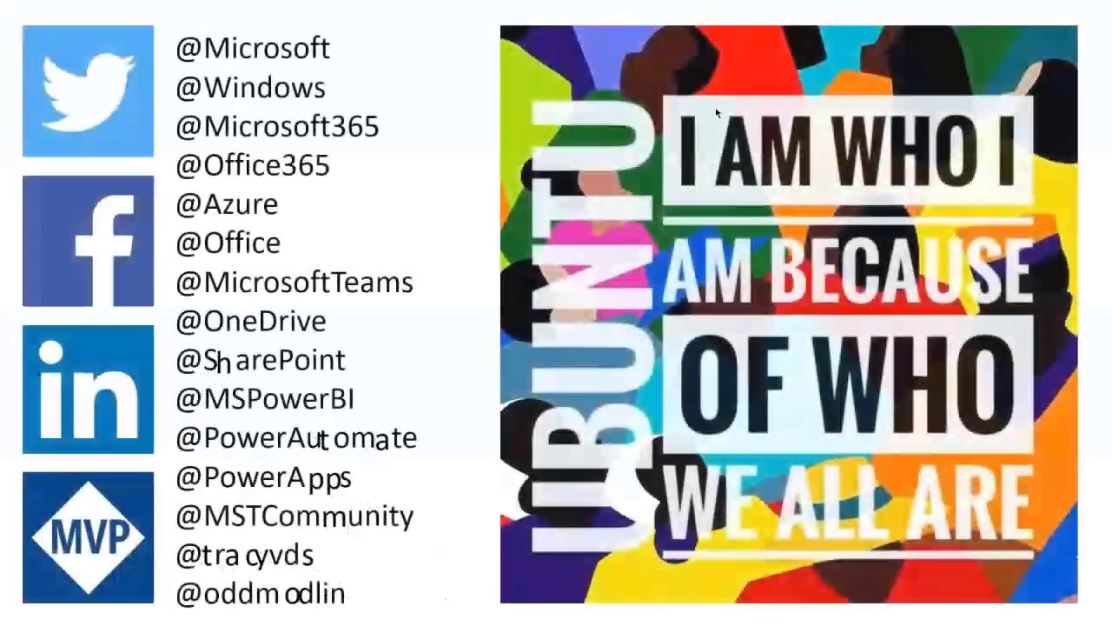